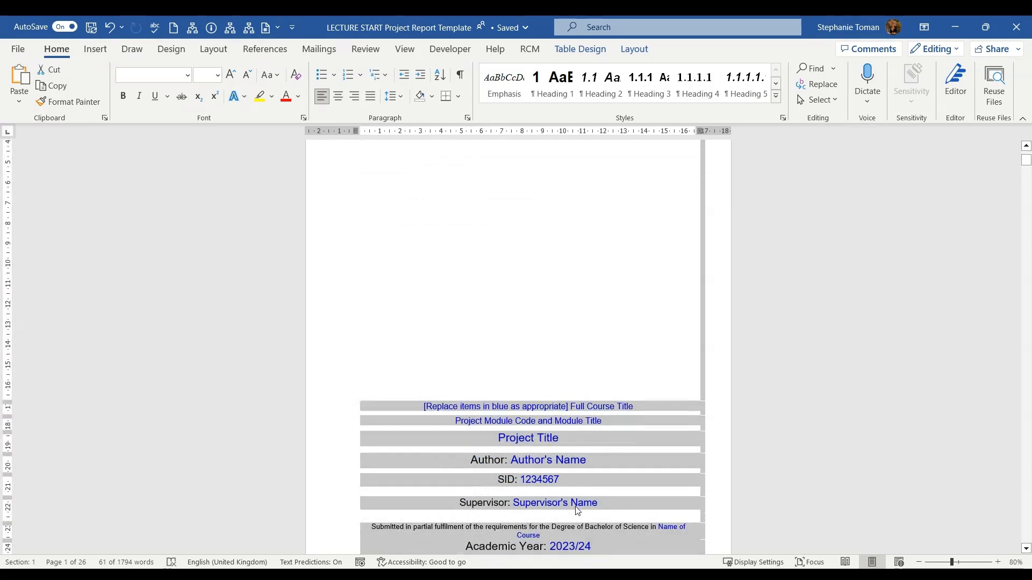
Examine the title page's table layout and view the border options available for it, leaving the borders as they are
scroll(571, 329, "up", 3)
scroll(569, 329, "up", 1)
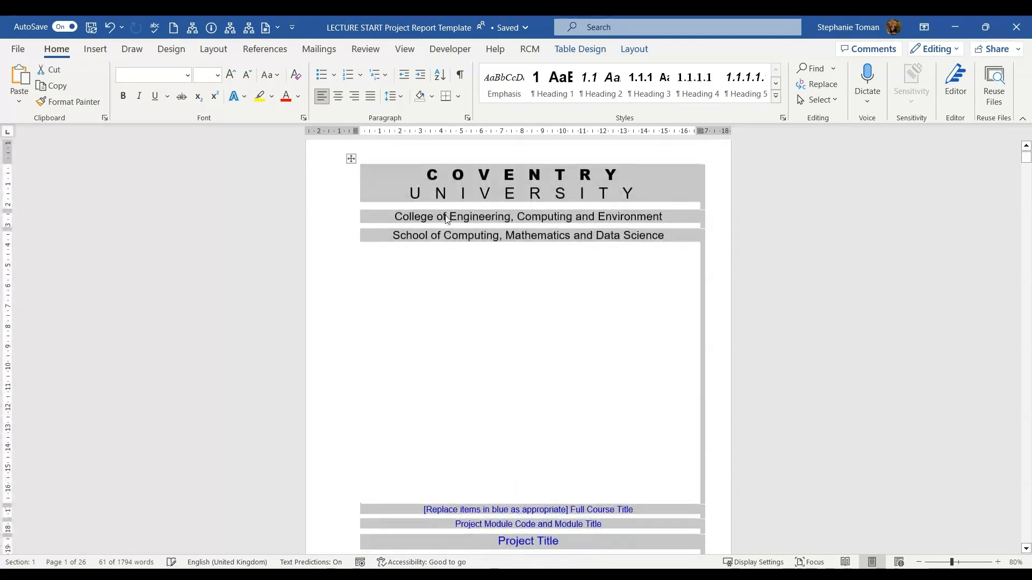
left_click(460, 97)
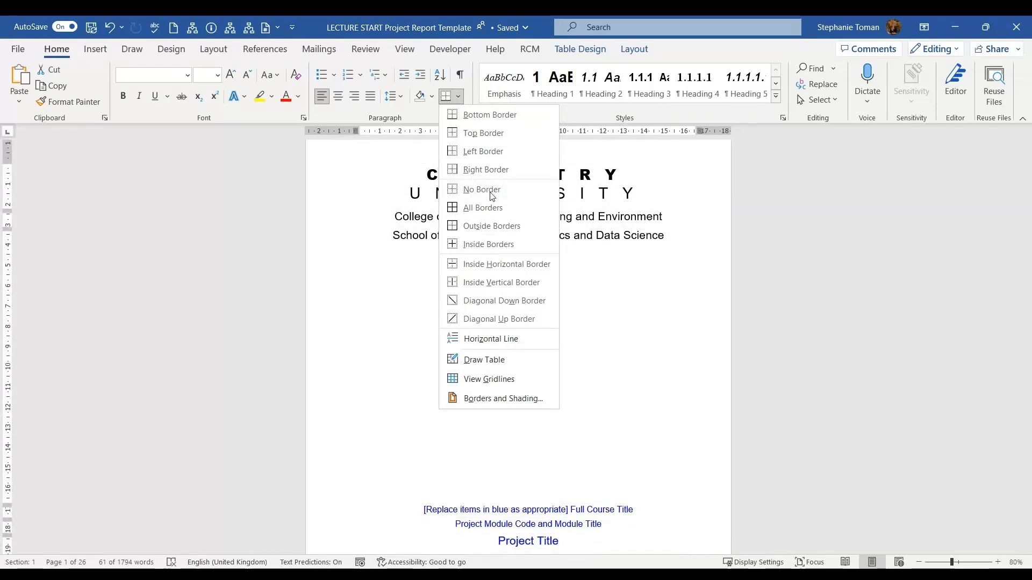
left_click(657, 392)
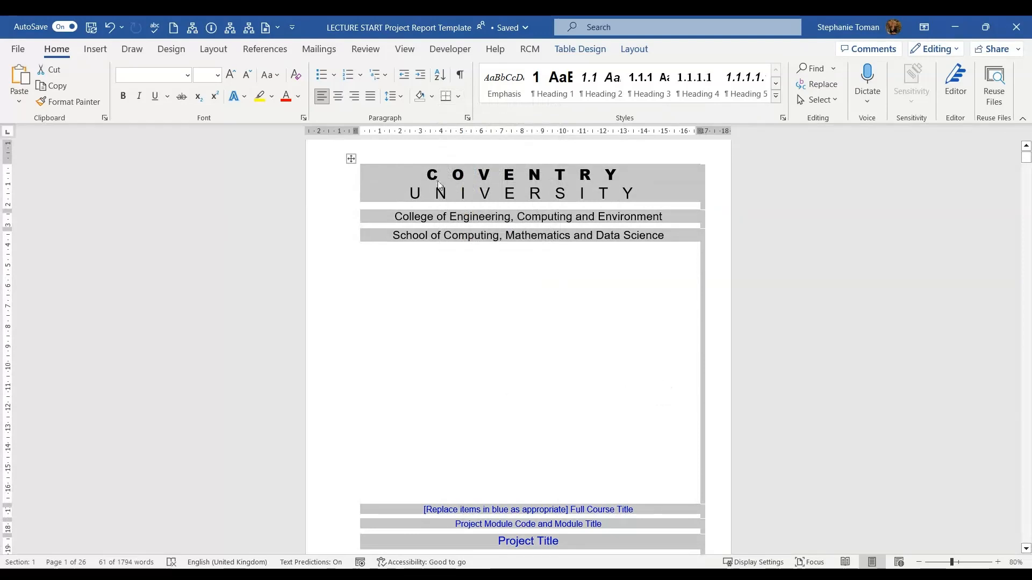
left_click(541, 350)
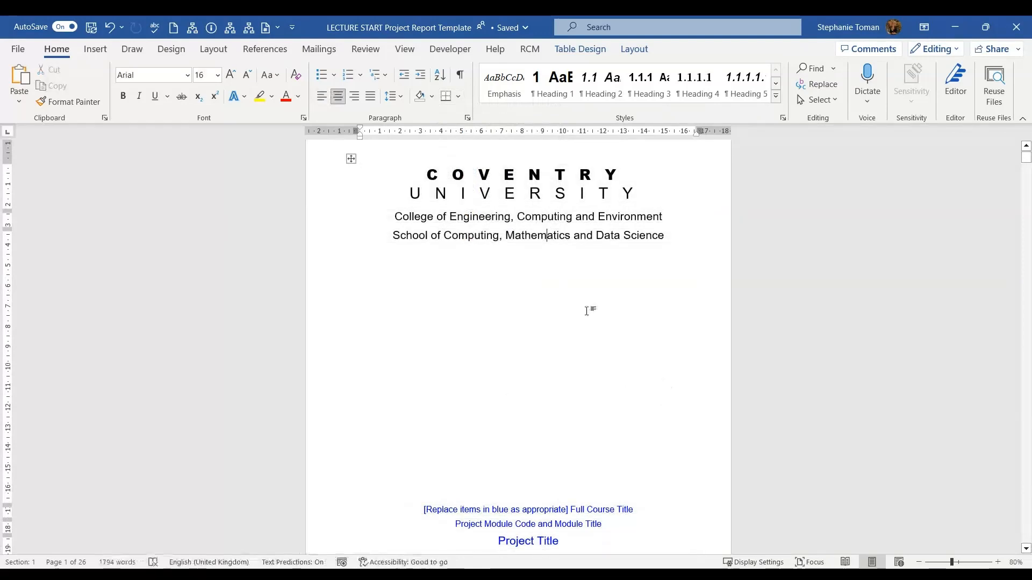
Show the formatting marks and inspect the title page down to its section break
left_click(461, 75)
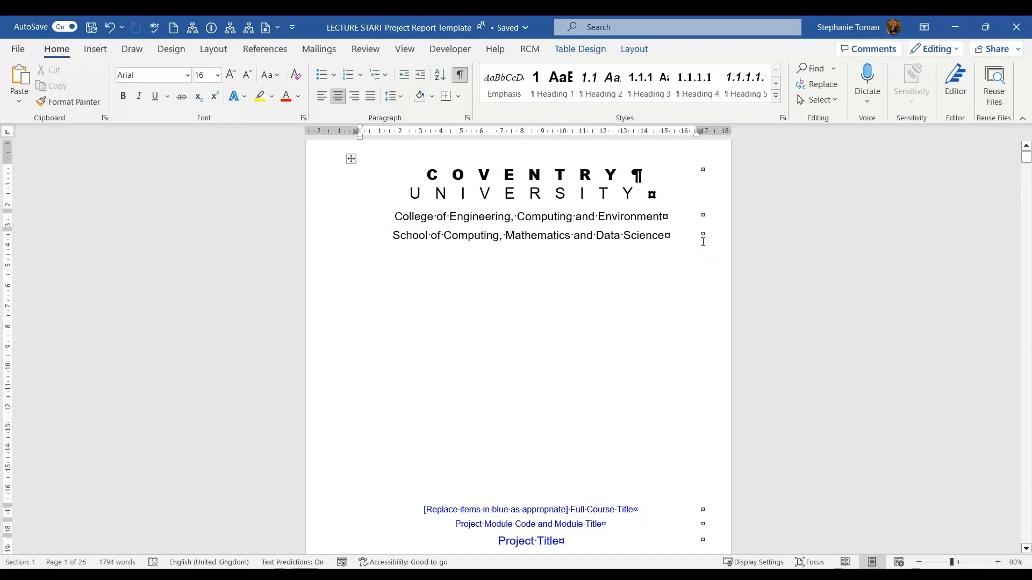
scroll(548, 354, "down", 3)
scroll(549, 355, "down", 4)
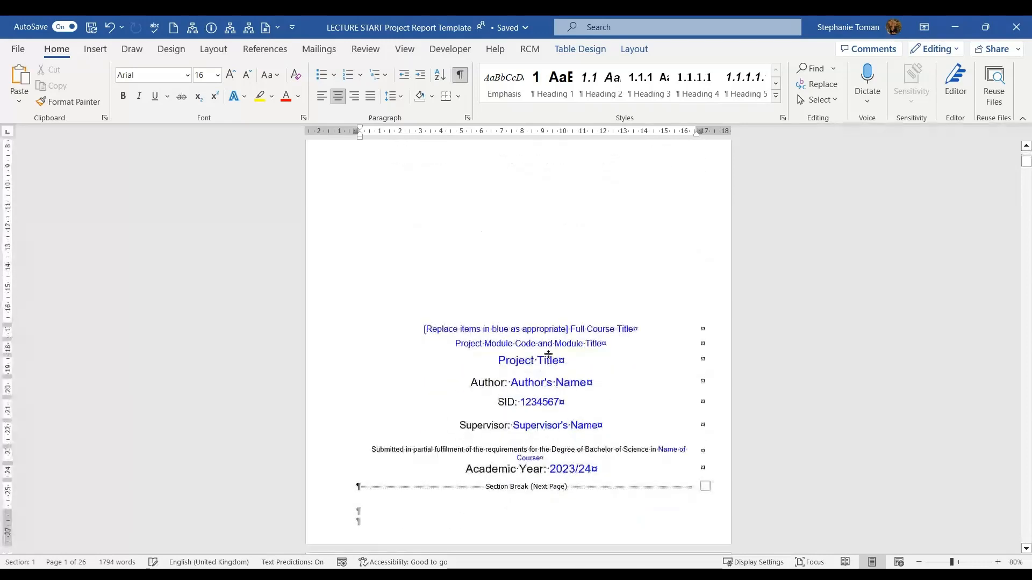
scroll(549, 355, "down", 3)
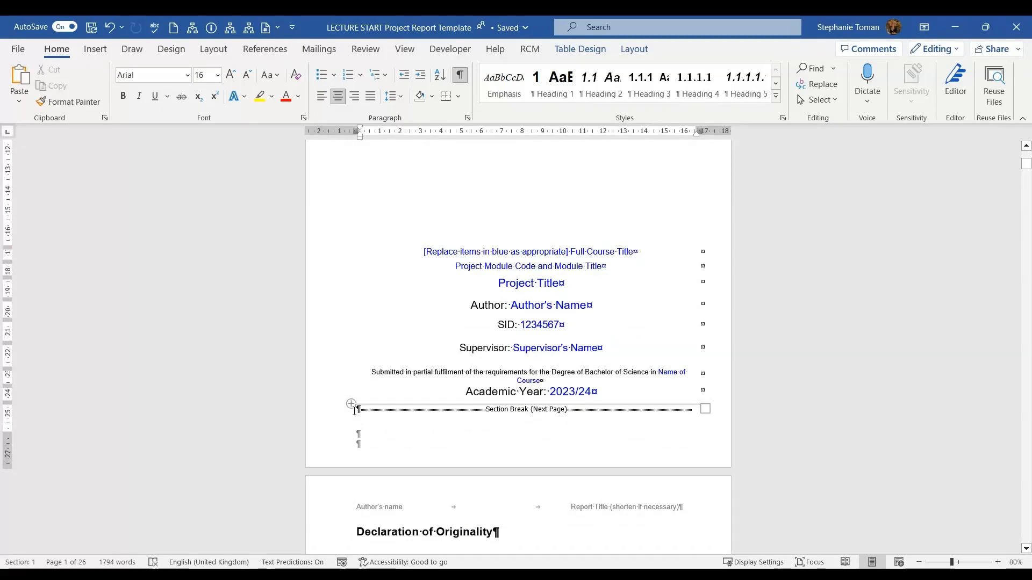
View the available page break and section break types, without inserting one on the title page
left_click(216, 50)
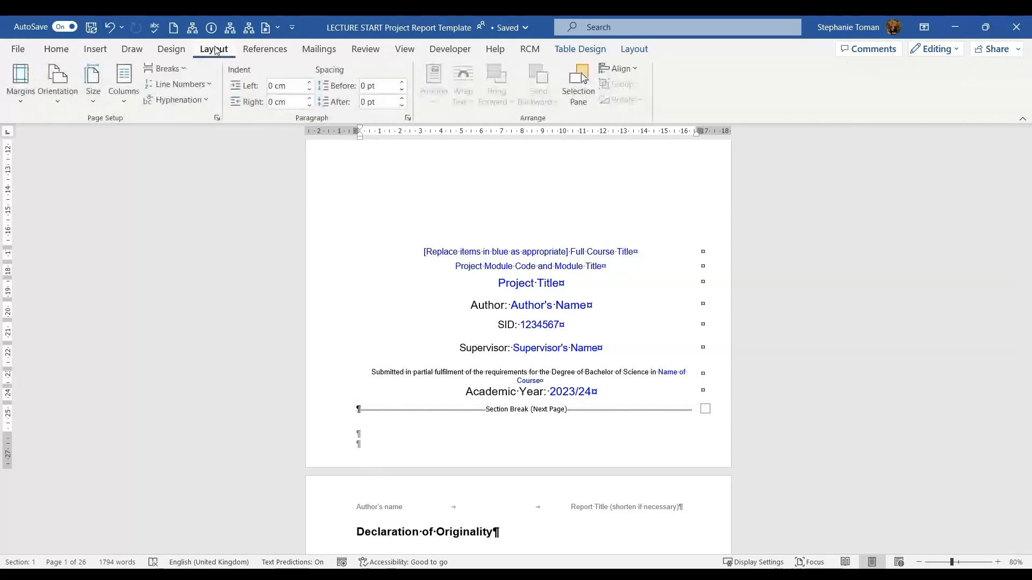
left_click(185, 70)
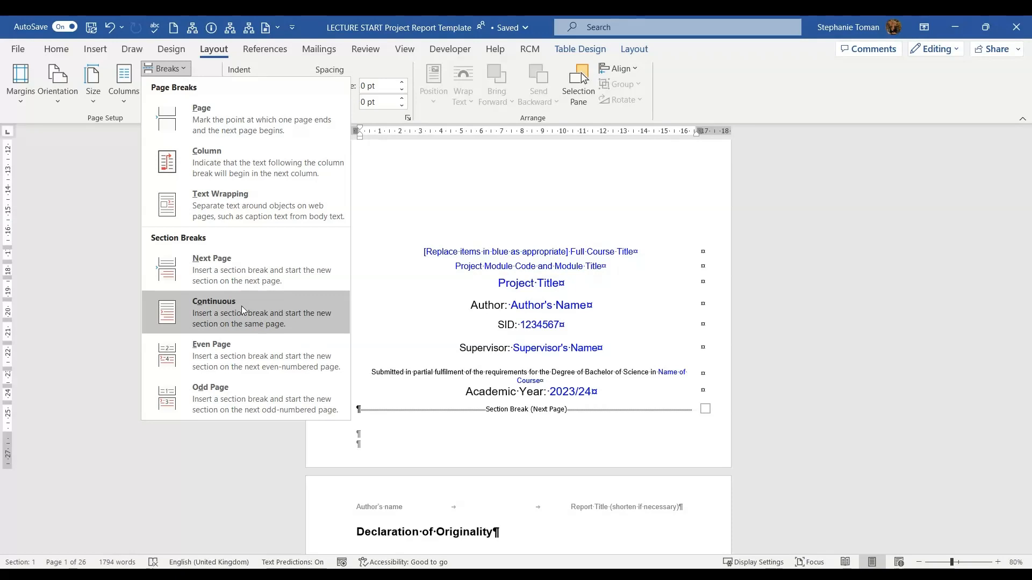
left_click(602, 443)
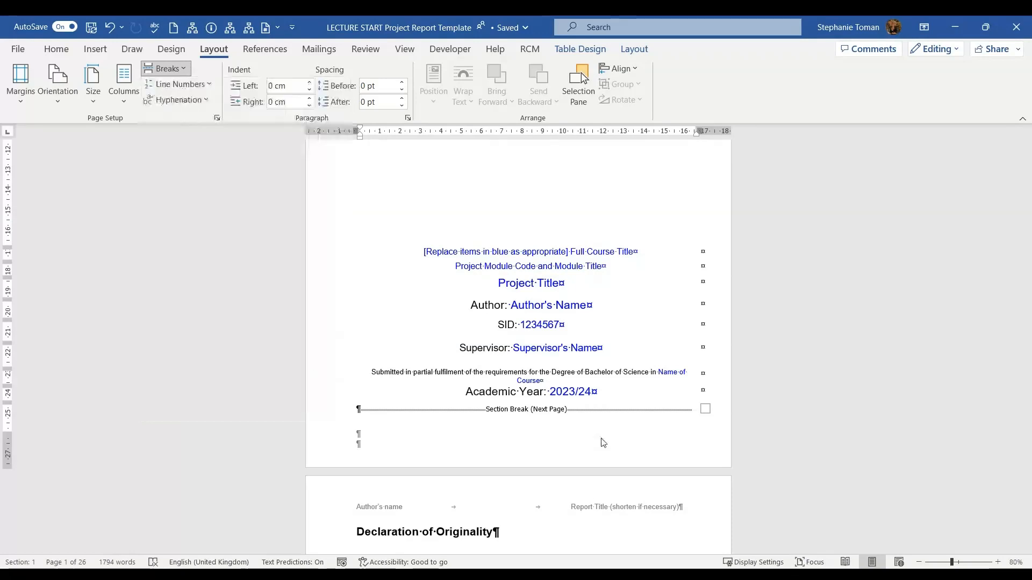
Place the cursor before the page break below the declaration form and review the break types available there
scroll(602, 442, "down", 3)
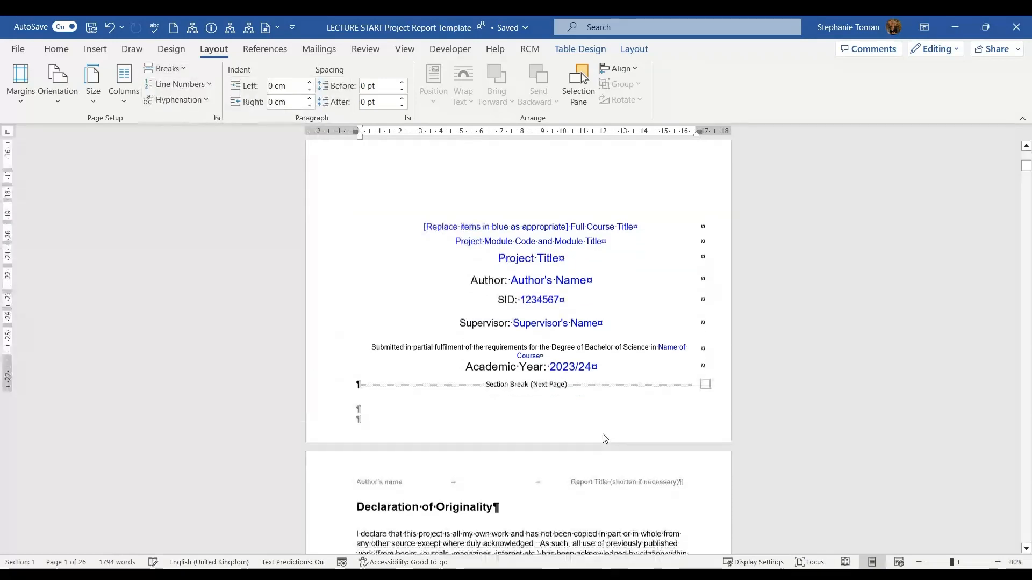
scroll(603, 434, "down", 5)
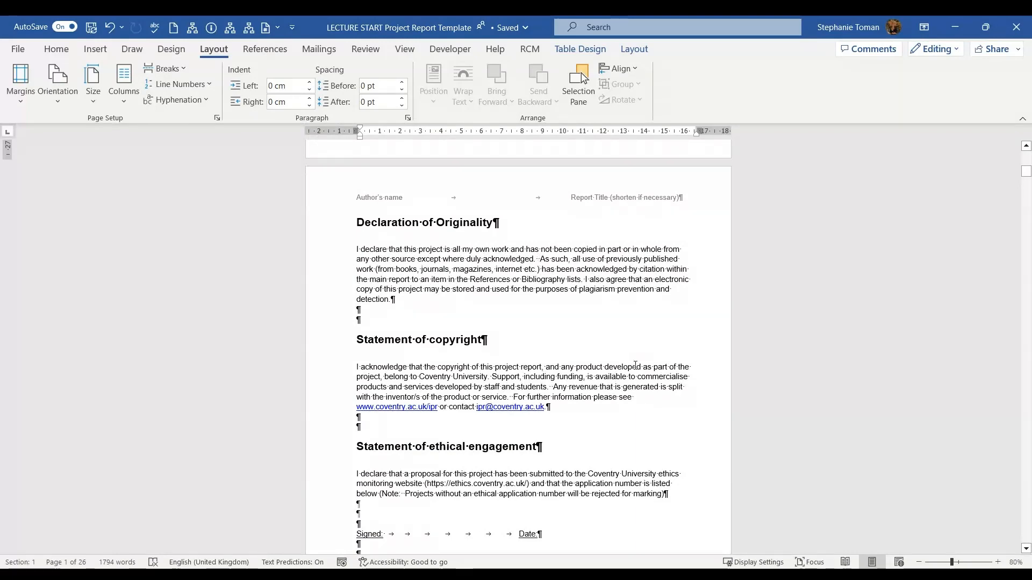
scroll(635, 366, "down", 5)
scroll(635, 366, "down", 5)
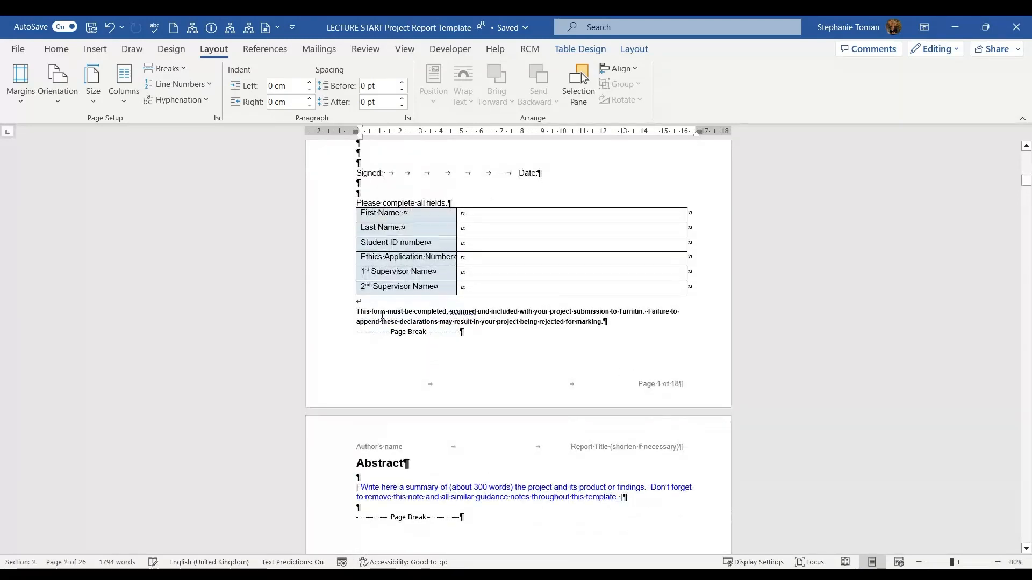
left_click(350, 332)
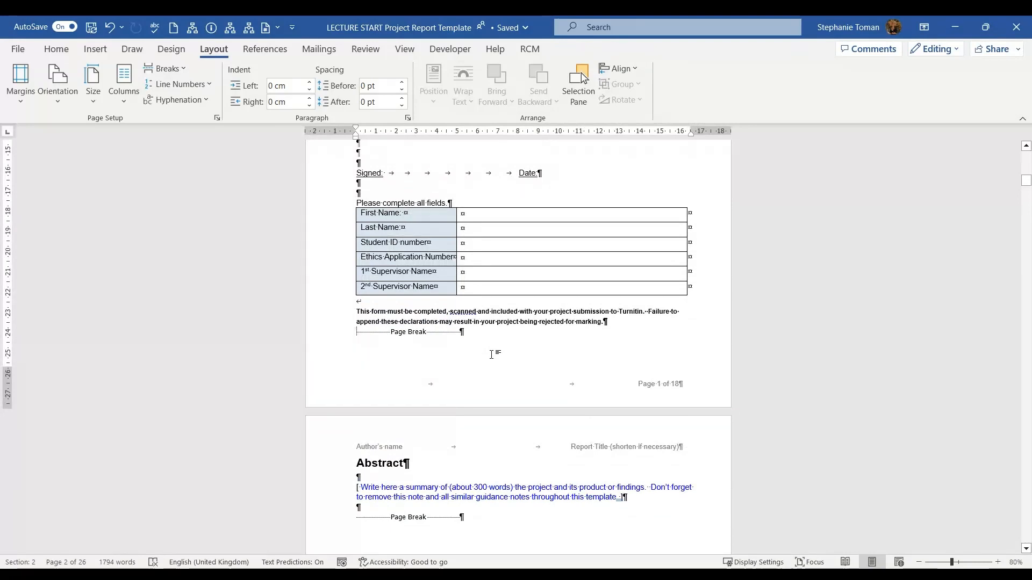
left_click(181, 68)
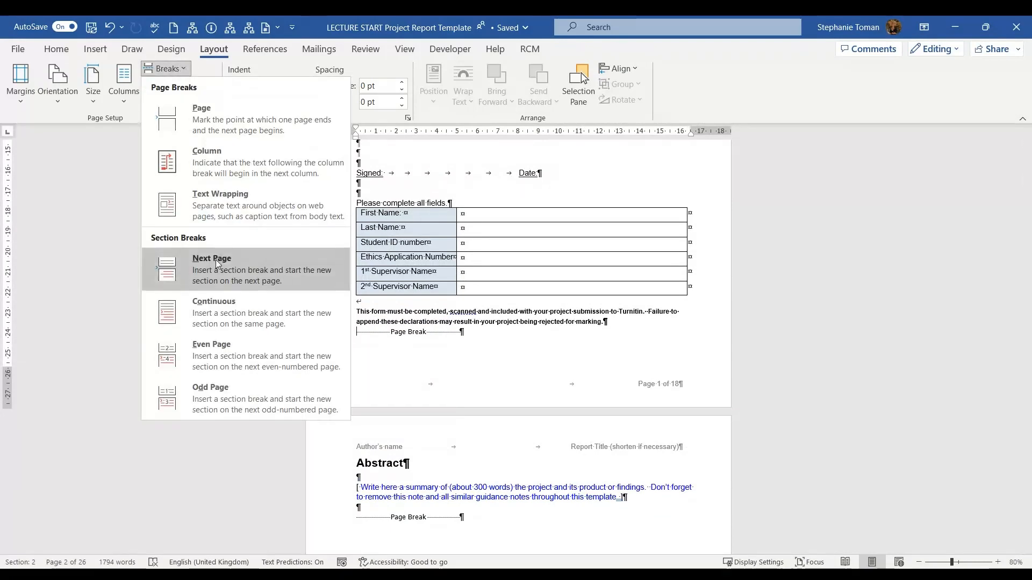
left_click(668, 353)
Examine the Abstract page, its page break and blank paragraph, and the start of the Table of Contents page
scroll(671, 355, "down", 1)
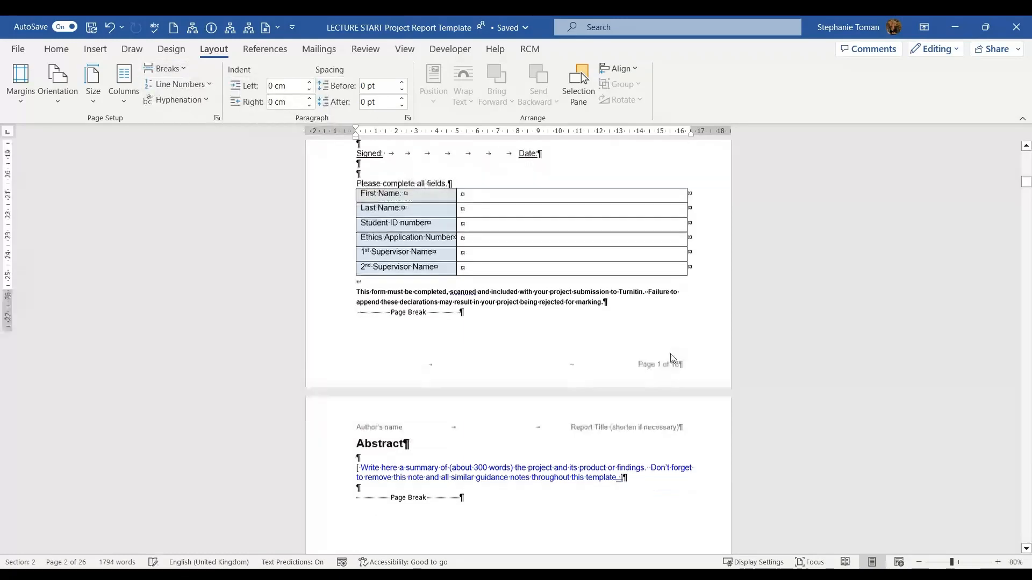
scroll(672, 356, "down", 3)
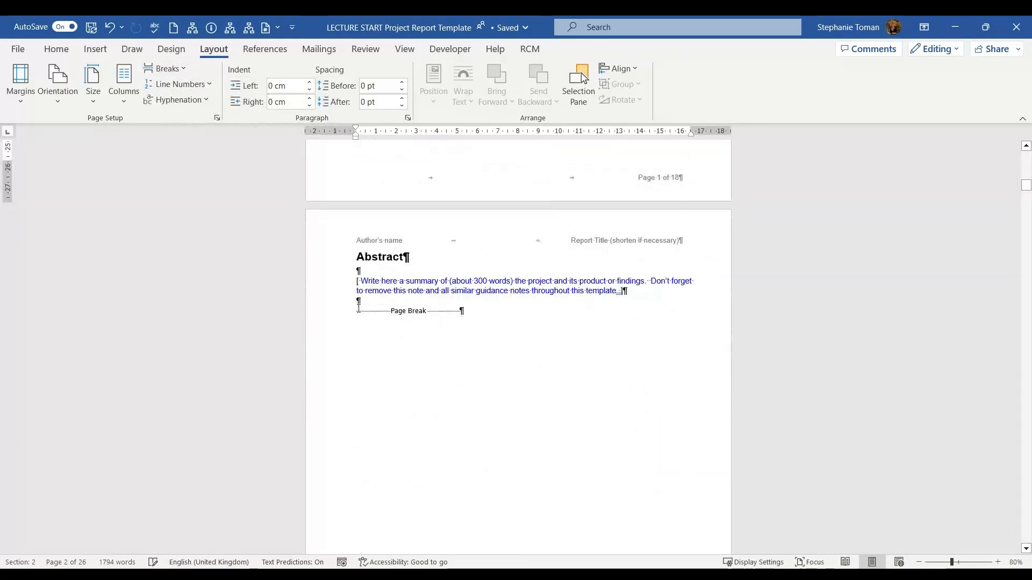
scroll(653, 330, "down", 5)
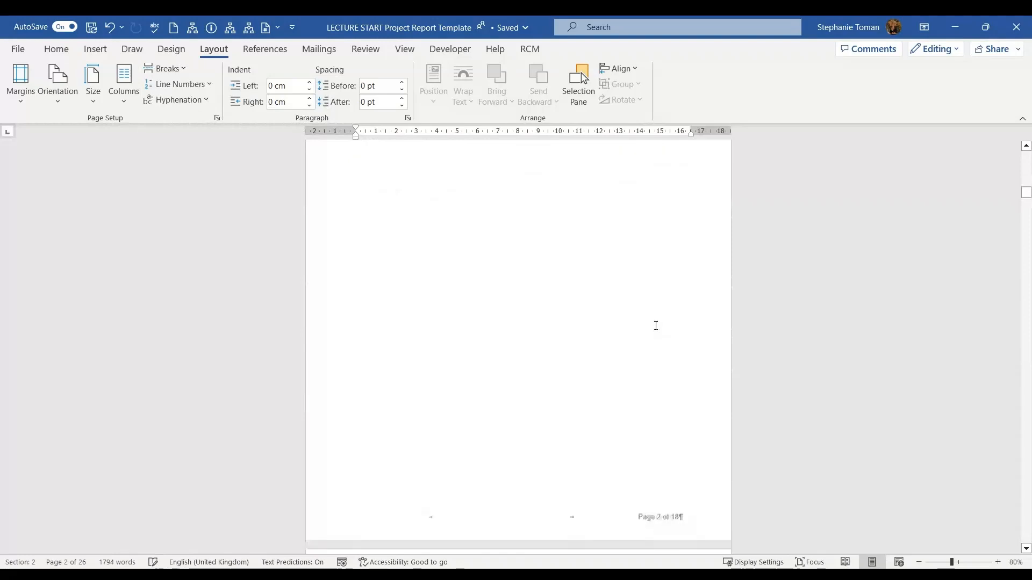
scroll(656, 324, "down", 2)
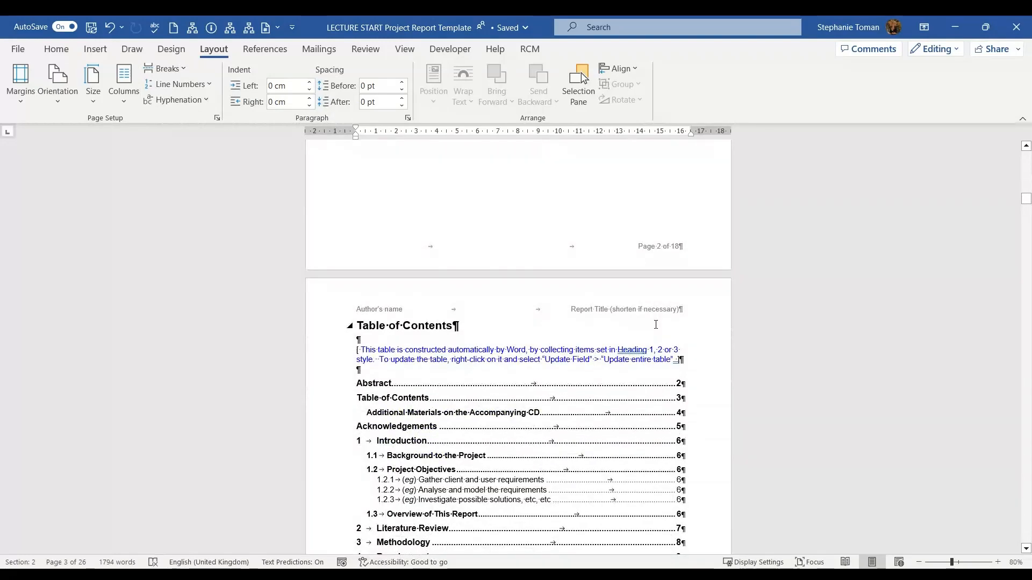
scroll(660, 325, "up", 3)
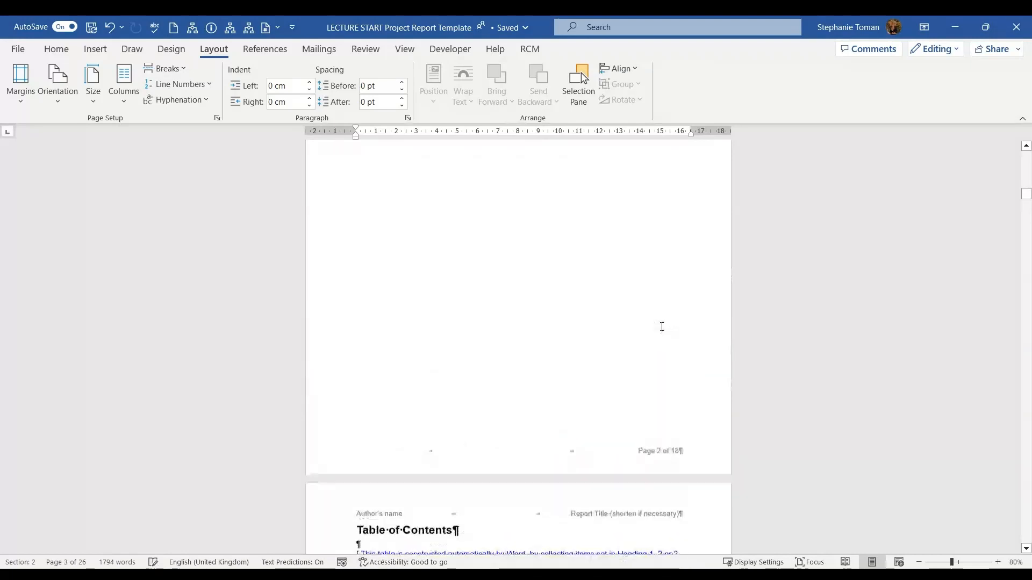
scroll(662, 326, "up", 1)
scroll(398, 237, "up", 3)
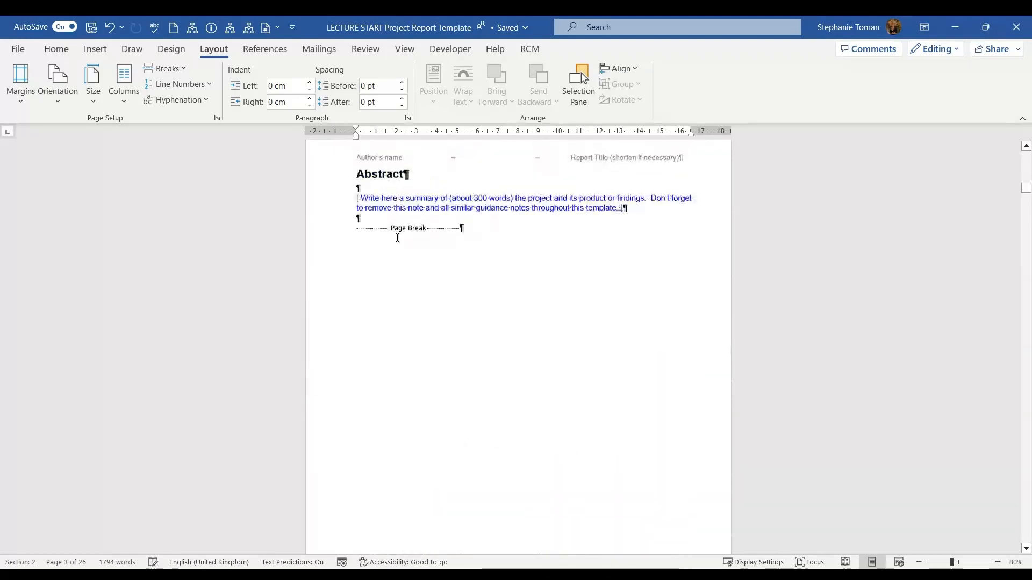
left_click(336, 227)
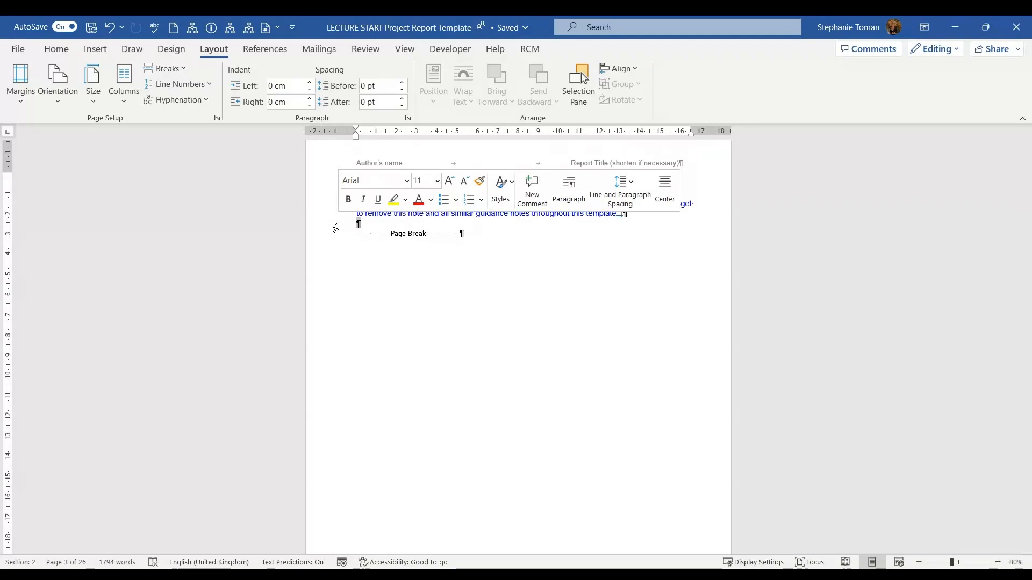
scroll(676, 429, "down", 1)
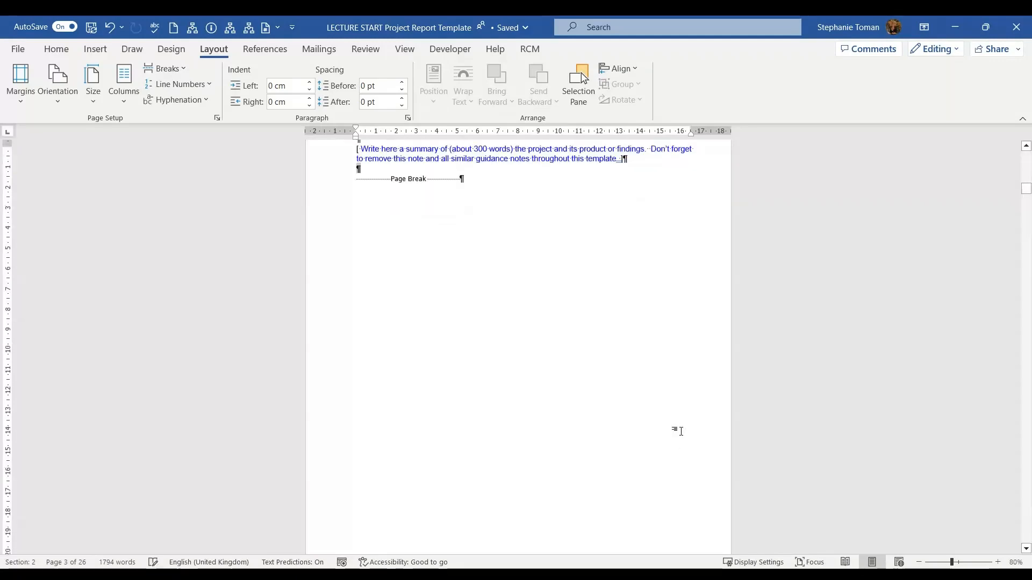
scroll(675, 429, "up", 3)
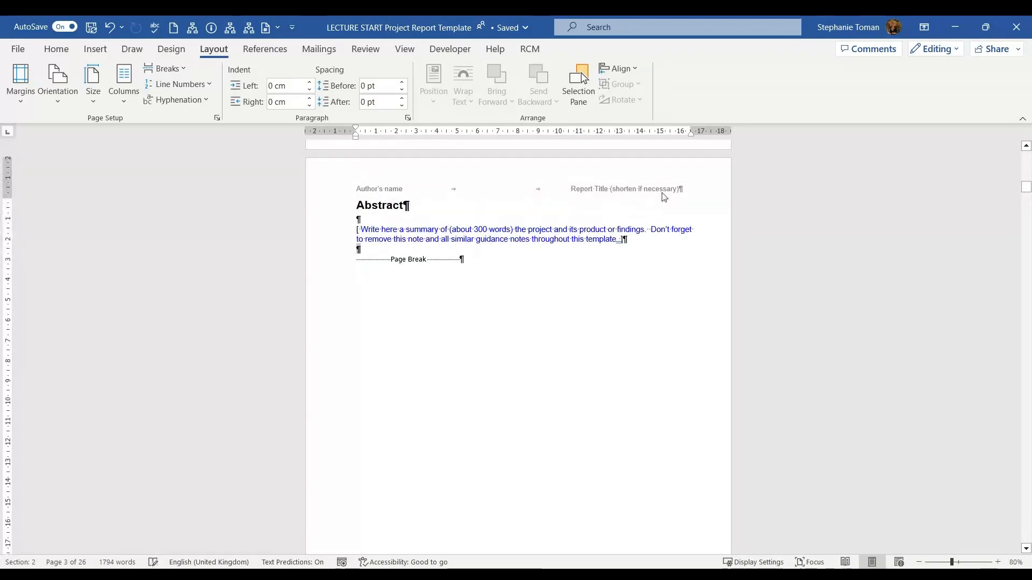
Open the Abstract page's header, select the author's name placeholder, view the document info fields available for it, and return to the body text
double_click(364, 187)
left_click_drag(357, 188, 402, 188)
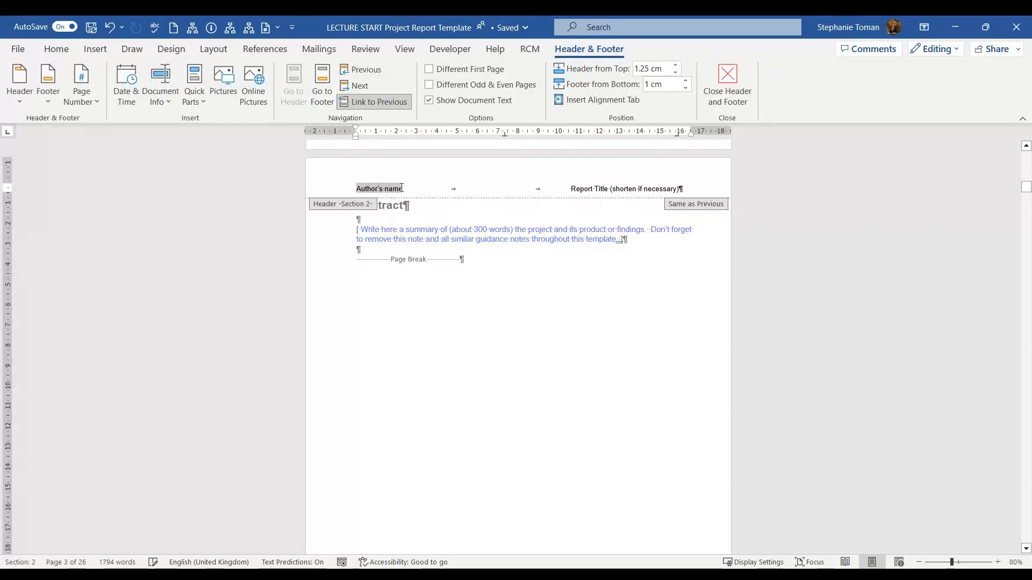
left_click(171, 104)
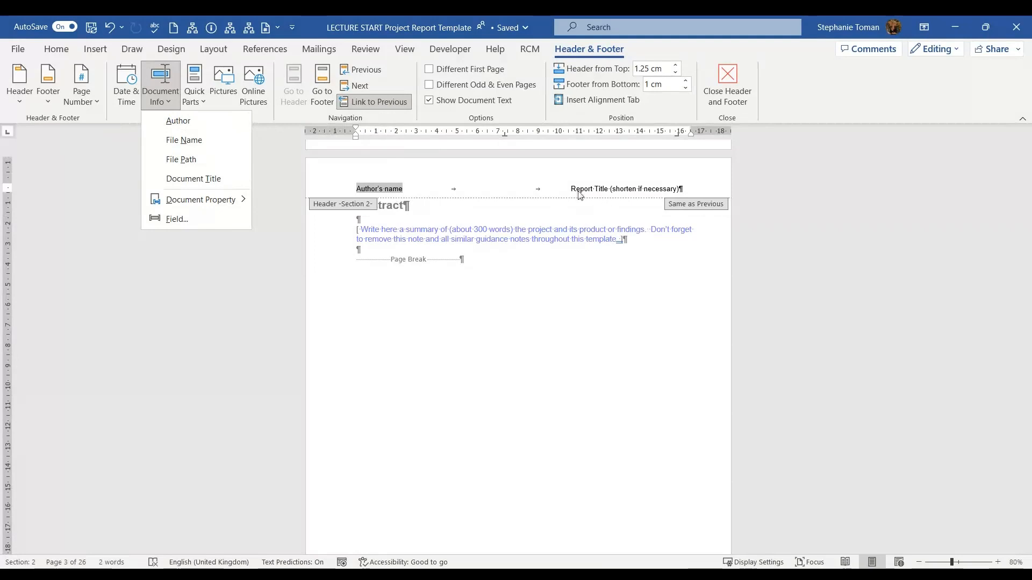
left_click(617, 380)
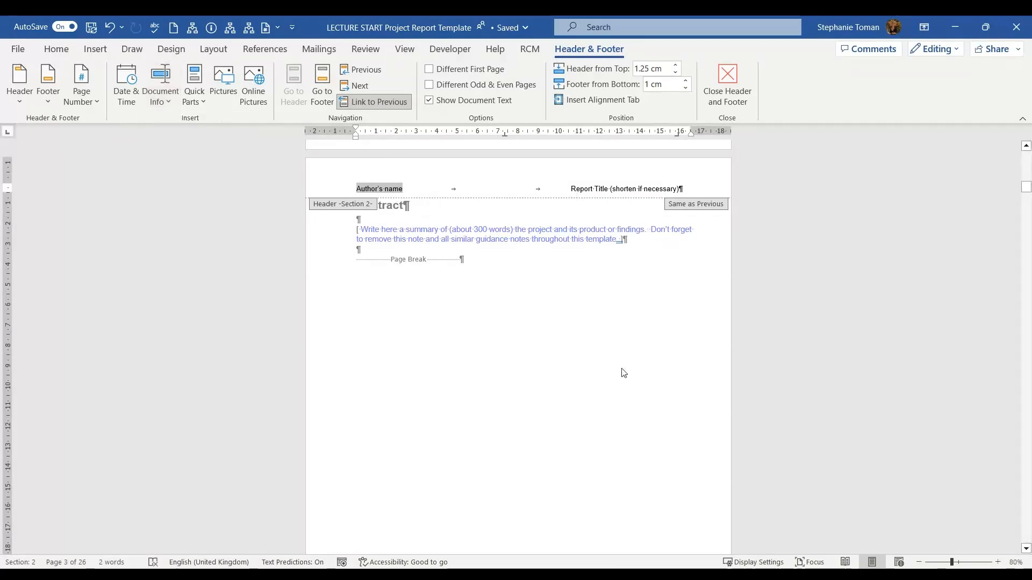
scroll(624, 372, "down", 5)
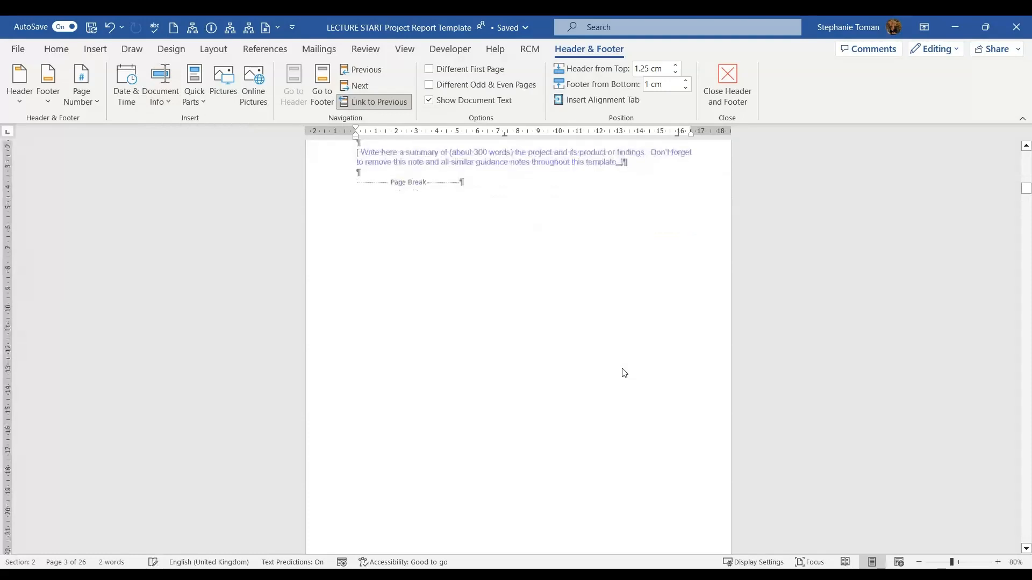
double_click(581, 325)
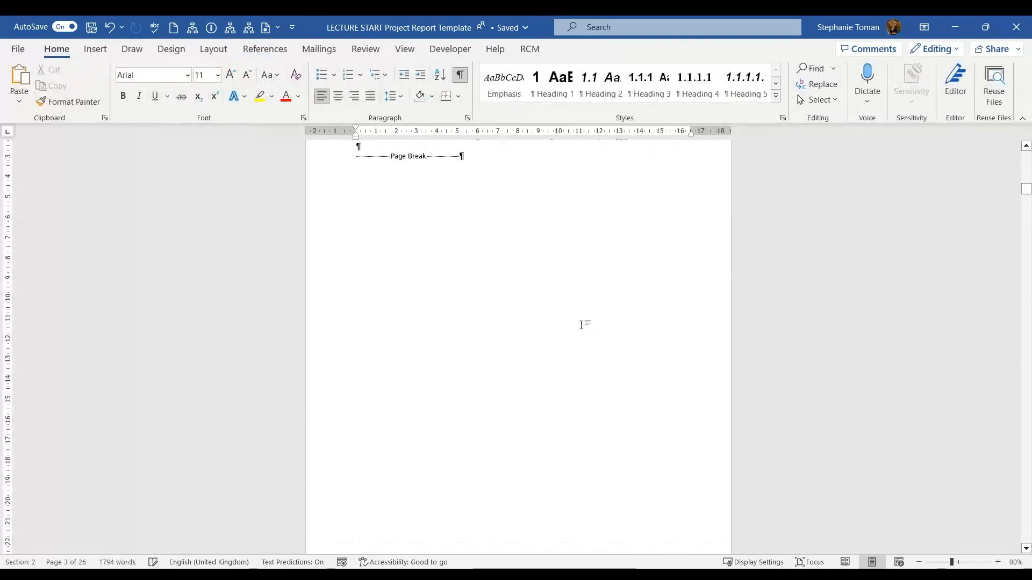
Open the Abstract page's header for editing again and return to the body text
scroll(581, 324, "up", 3)
double_click(511, 190)
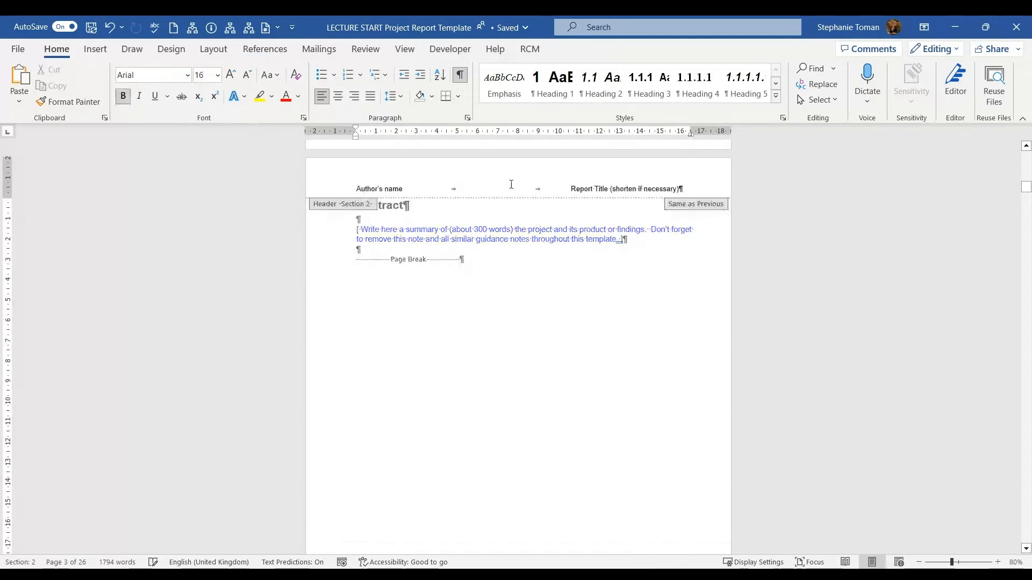
double_click(575, 369)
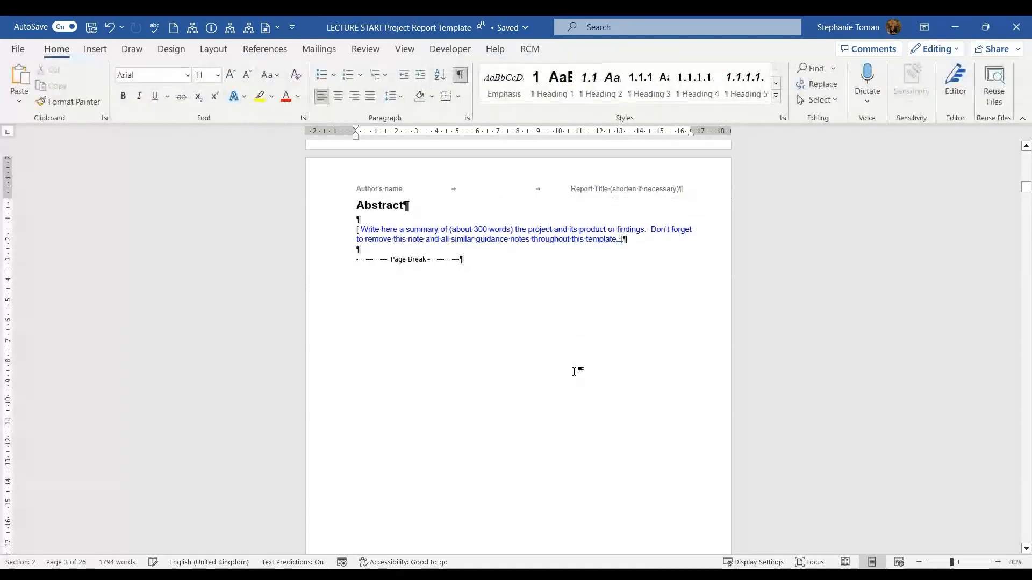
Check the footer page numbering on the Abstract and declaration pages, back to the title page's section break
scroll(576, 368, "down", 5)
scroll(575, 367, "down", 3)
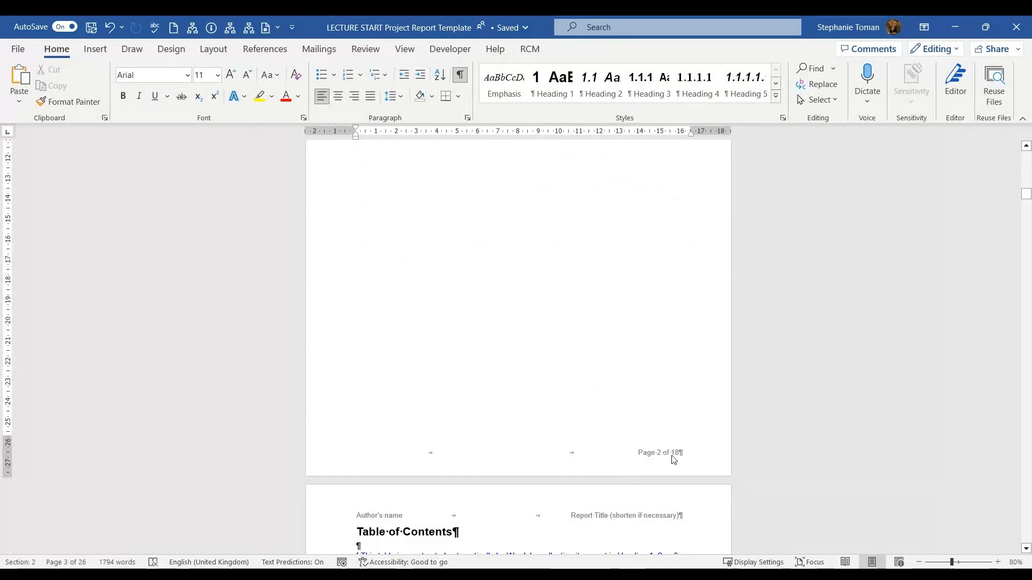
scroll(671, 460, "up", 10)
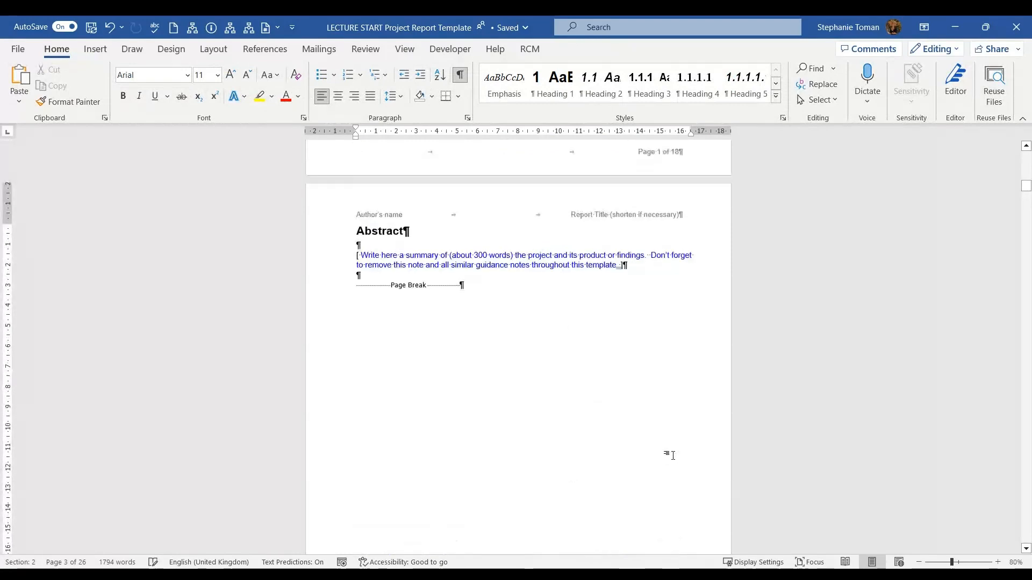
scroll(669, 454, "up", 3)
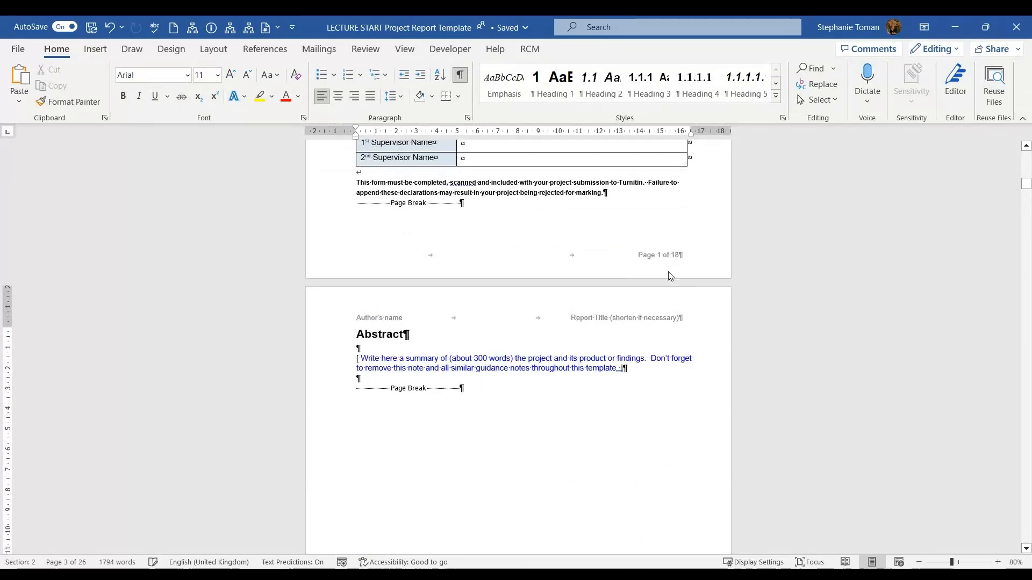
scroll(671, 275, "up", 11)
scroll(670, 273, "up", 7)
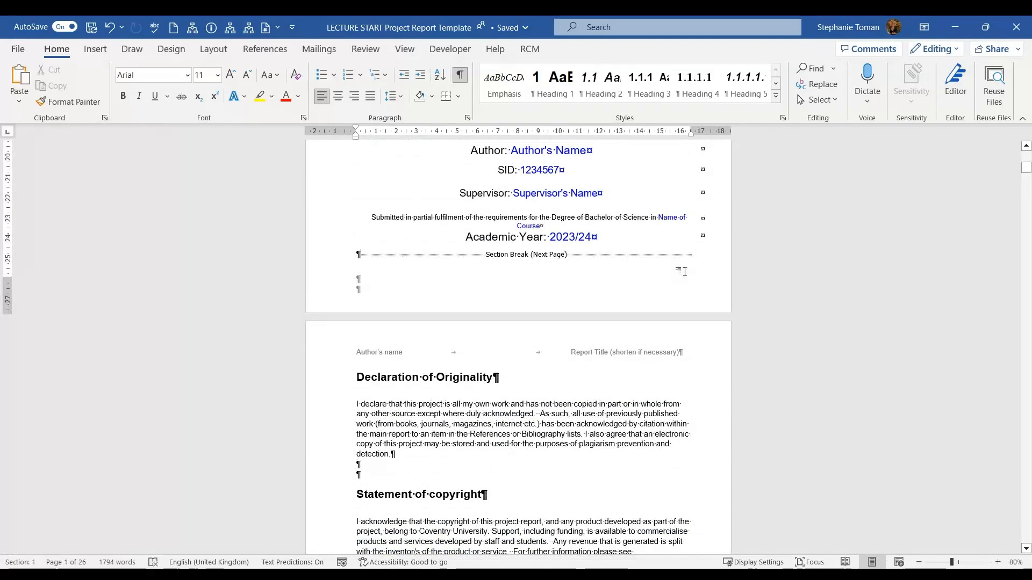
View the page number placement and formatting options available from the title page, and return to the title page's text
left_click(92, 50)
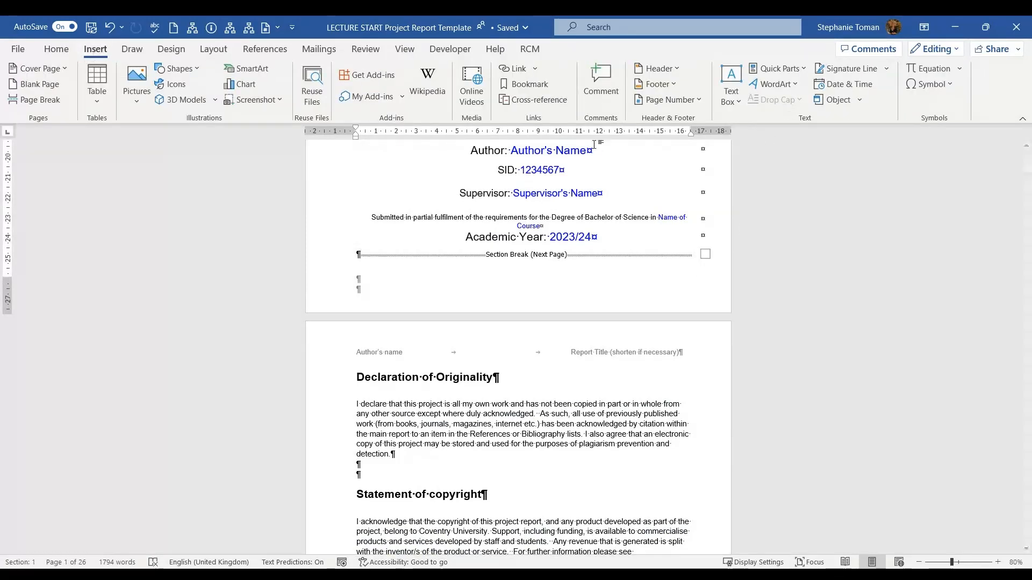
left_click(698, 101)
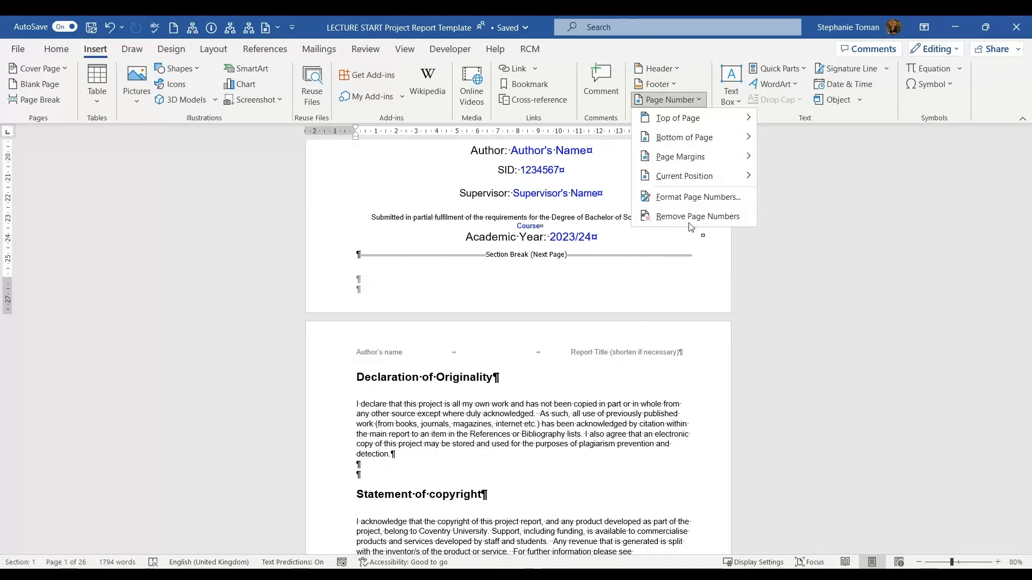
left_click(367, 282)
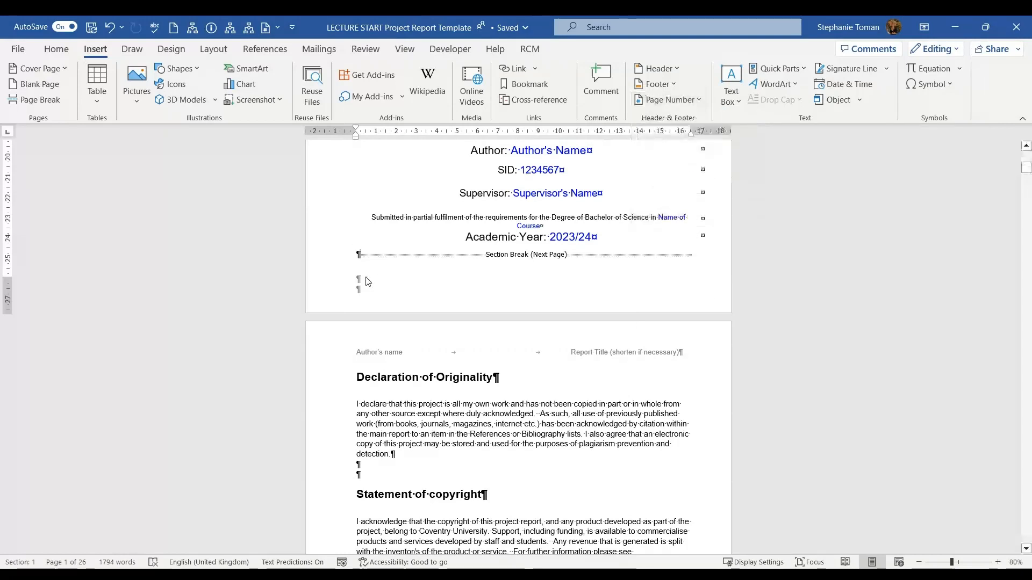
left_click(559, 170)
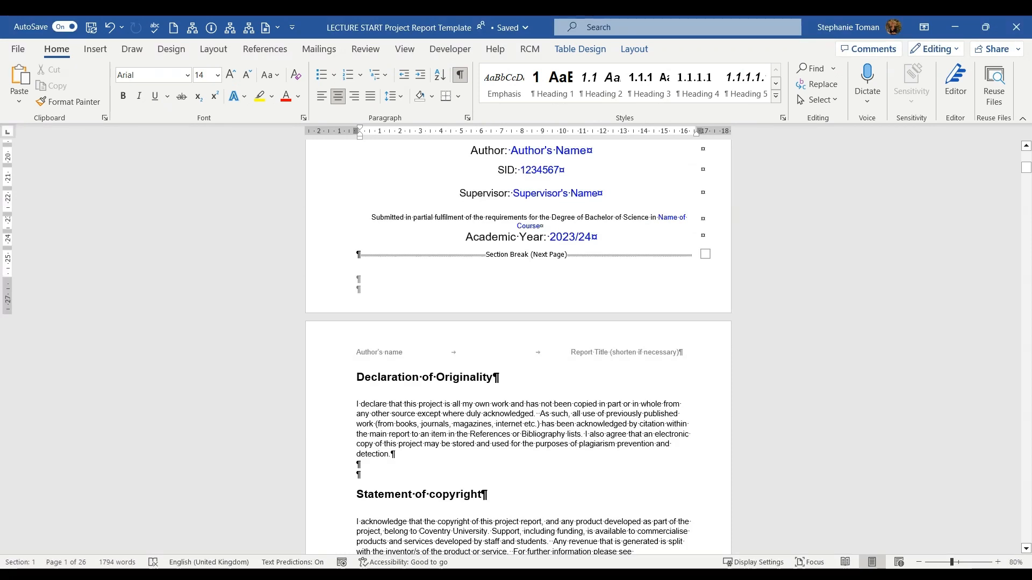
In the title page's footer, view the bottom-of-page number designs and switch Different First Page off and back on
double_click(361, 288)
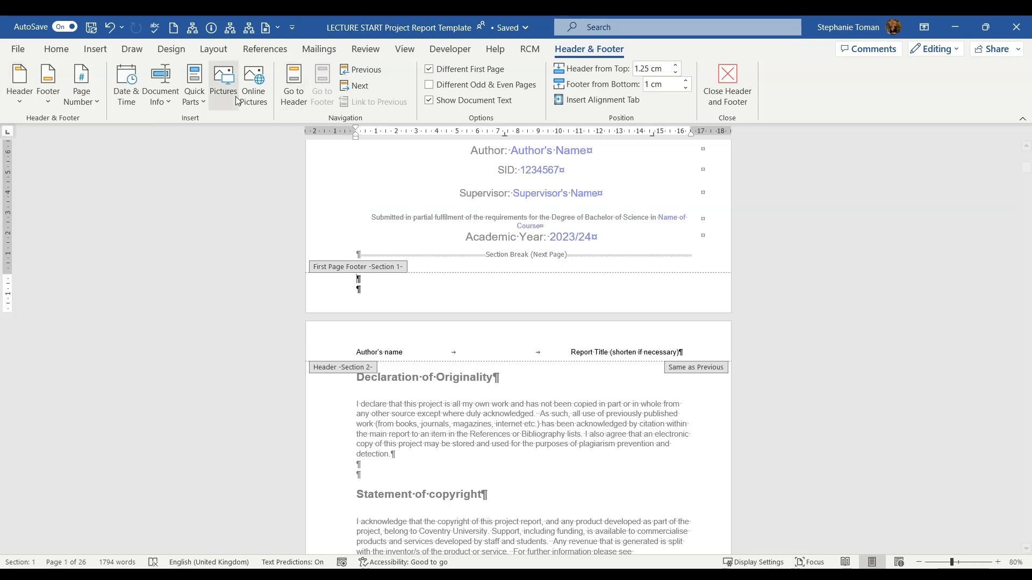
left_click(99, 102)
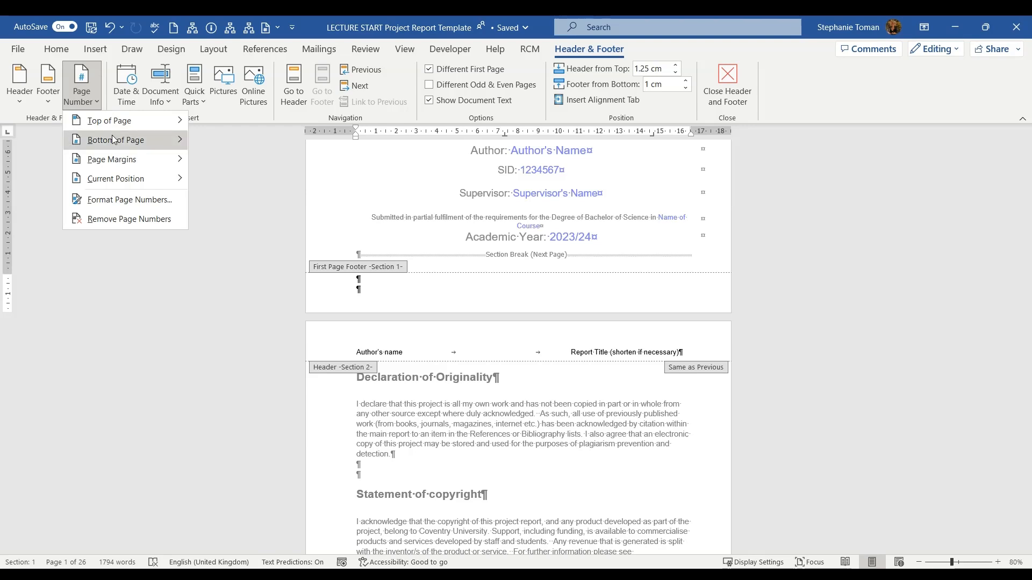
mouse_move(116, 141)
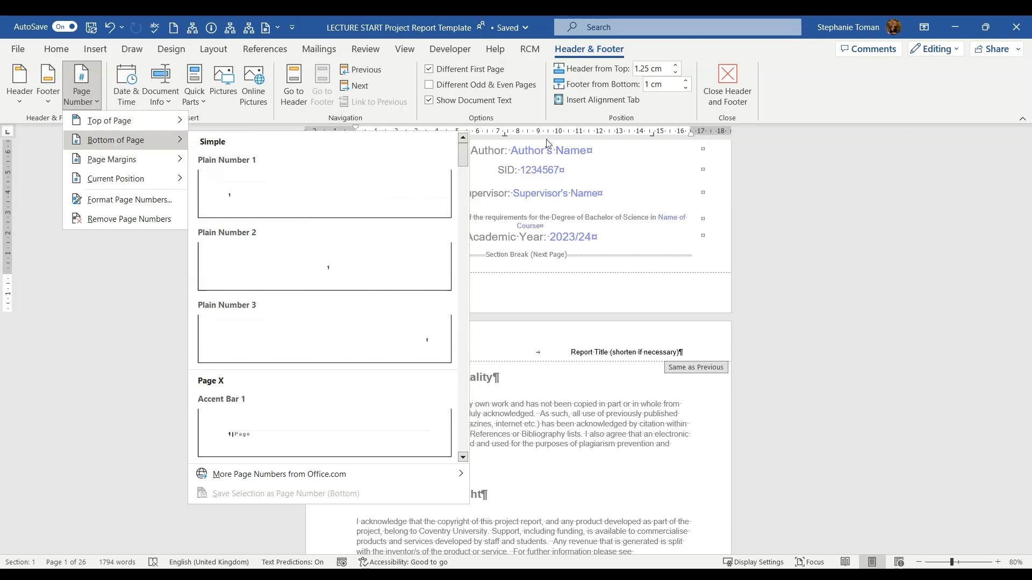
left_click(431, 75)
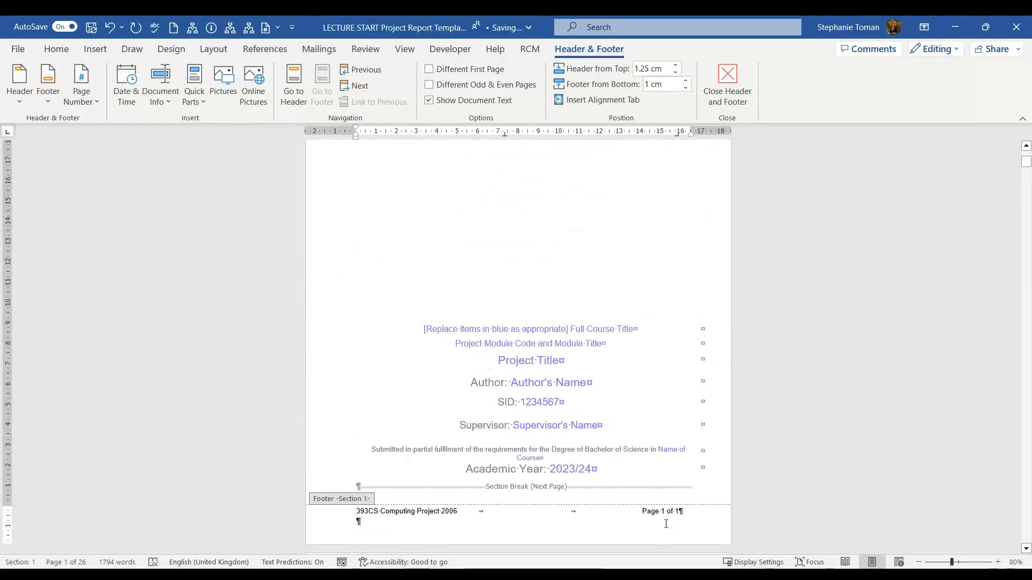
left_click(429, 69)
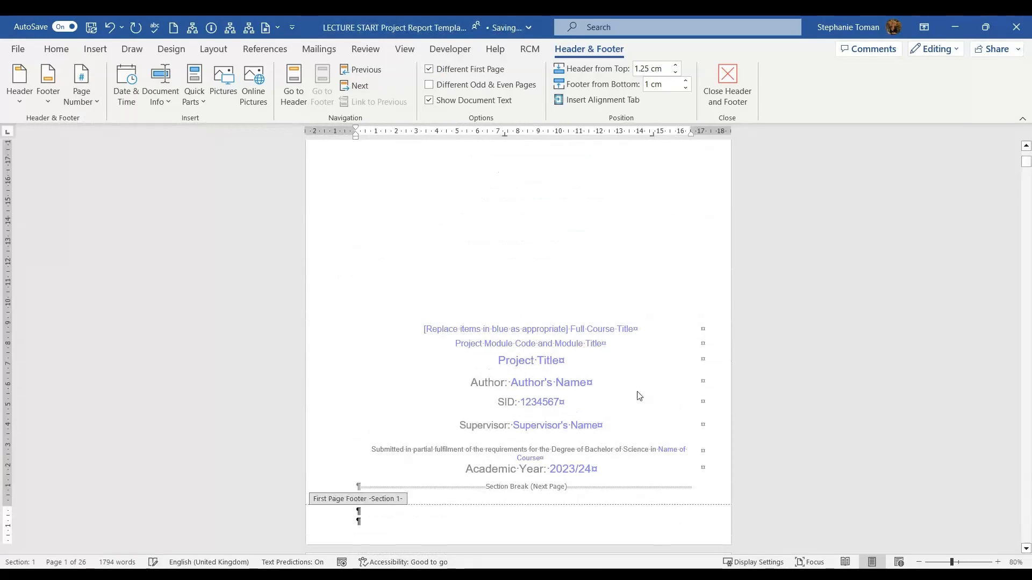
Examine the current page number and total pages fields in the section 2 footer of the declaration page
scroll(638, 376, "down", 13)
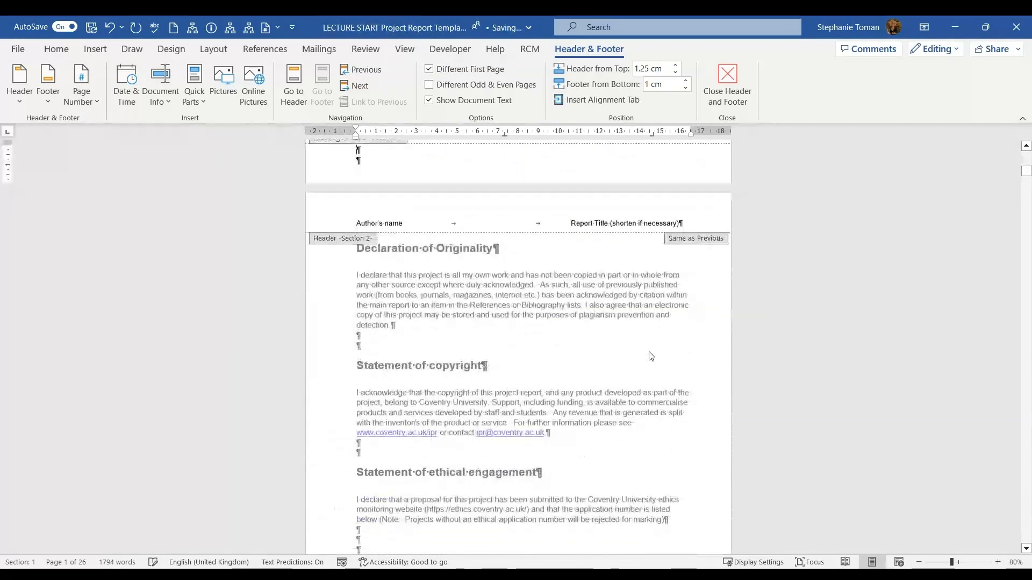
scroll(654, 353, "down", 9)
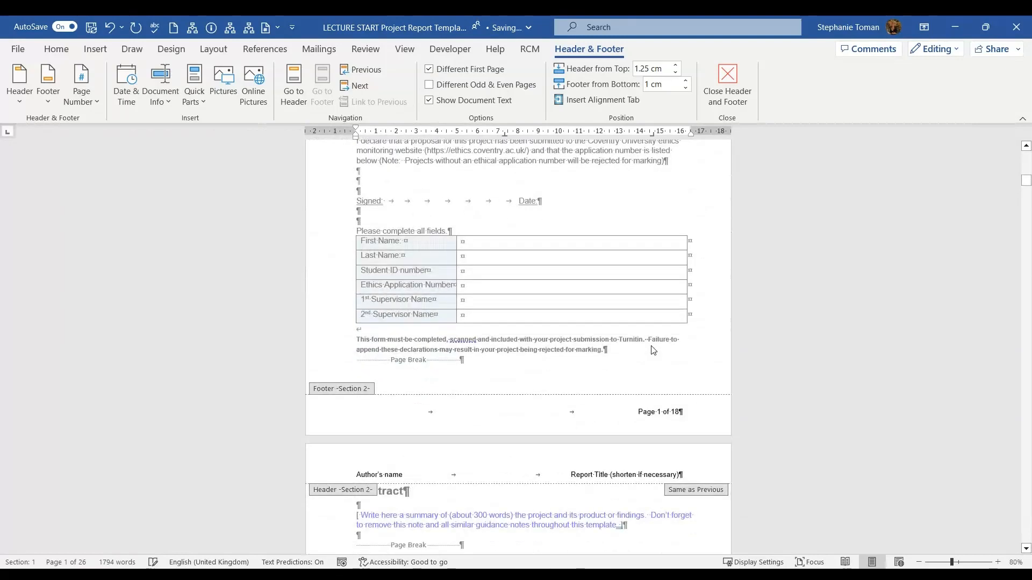
left_click(686, 382)
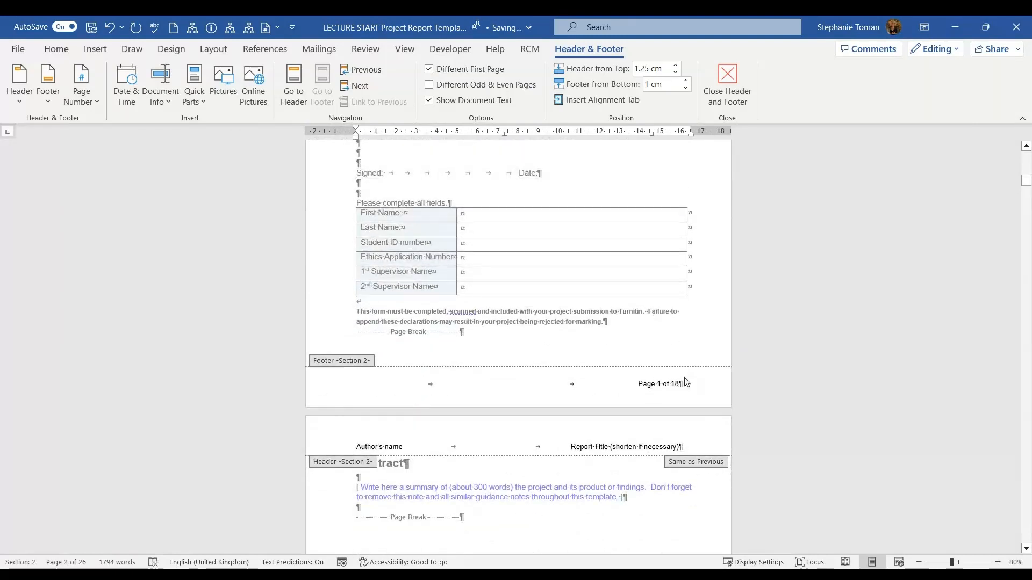
left_click(669, 386)
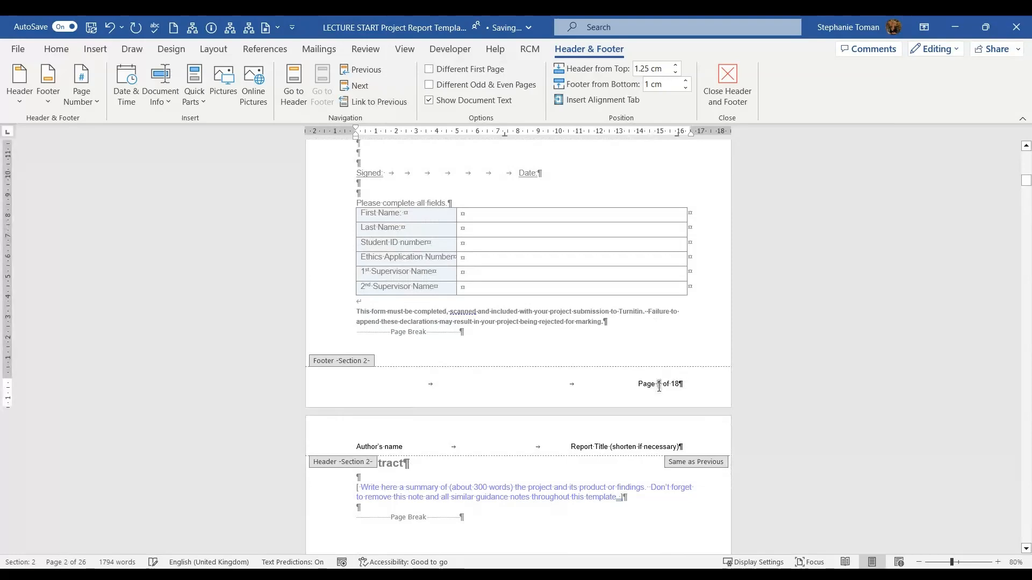
left_click(659, 385)
left_click(676, 383)
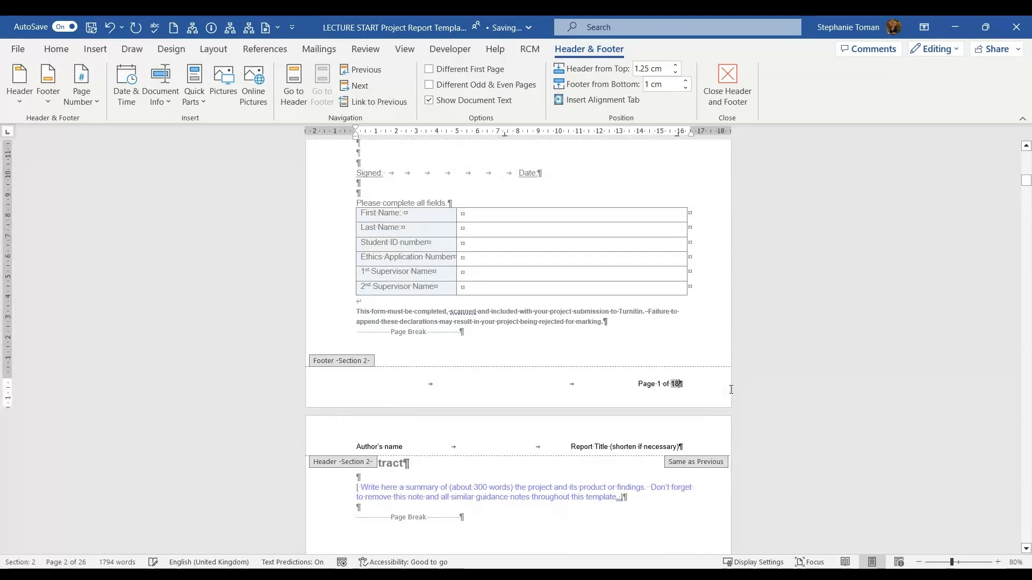
View the field settings of the current page number in the section 2 footer and dismiss them without changes
double_click(659, 384)
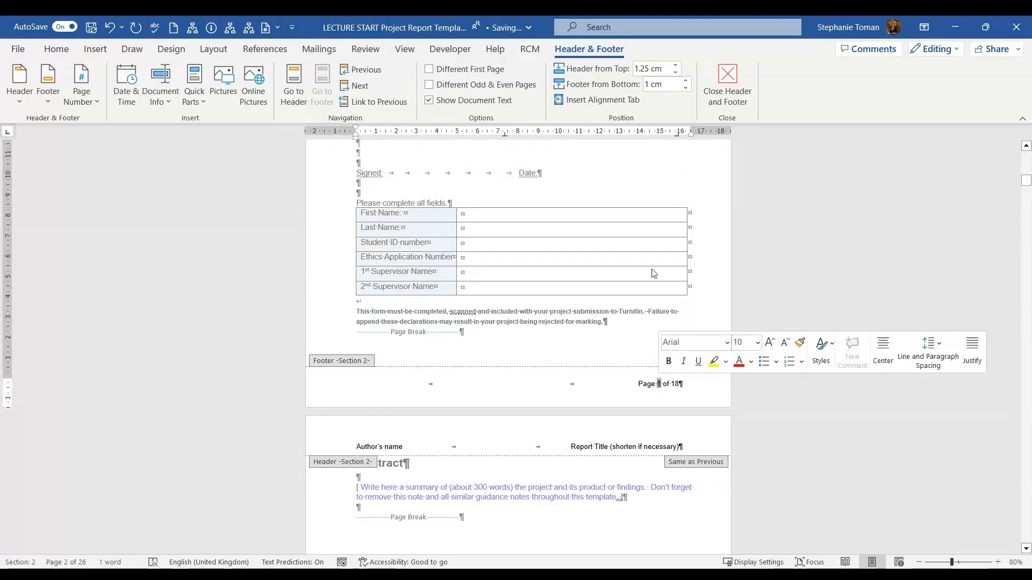
right_click(660, 388)
left_click(698, 309)
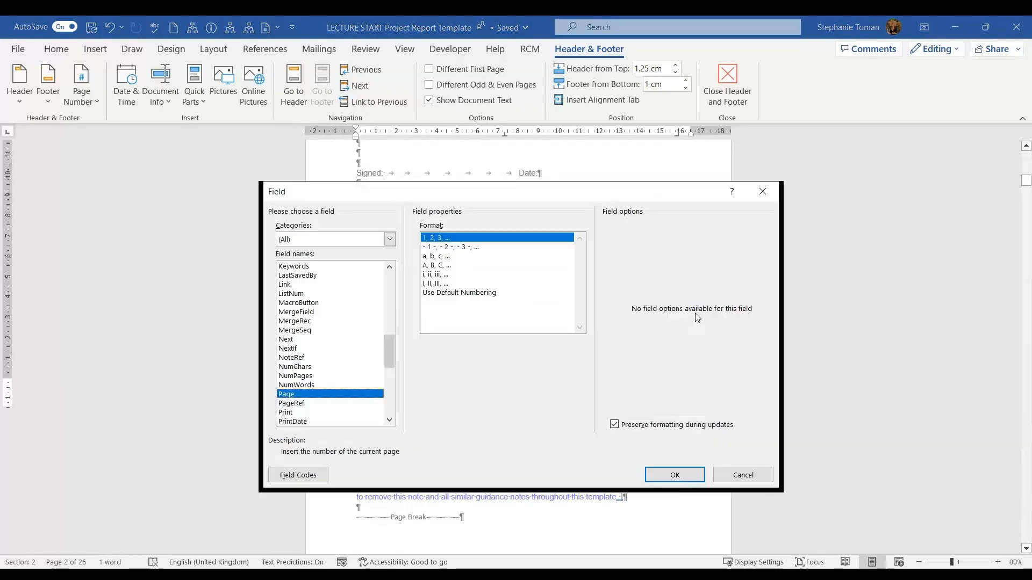
left_click(744, 475)
Apply page numbering starting at 1 in the 1, 2, 3 format to section 2 and return to the body text
right_click(660, 387)
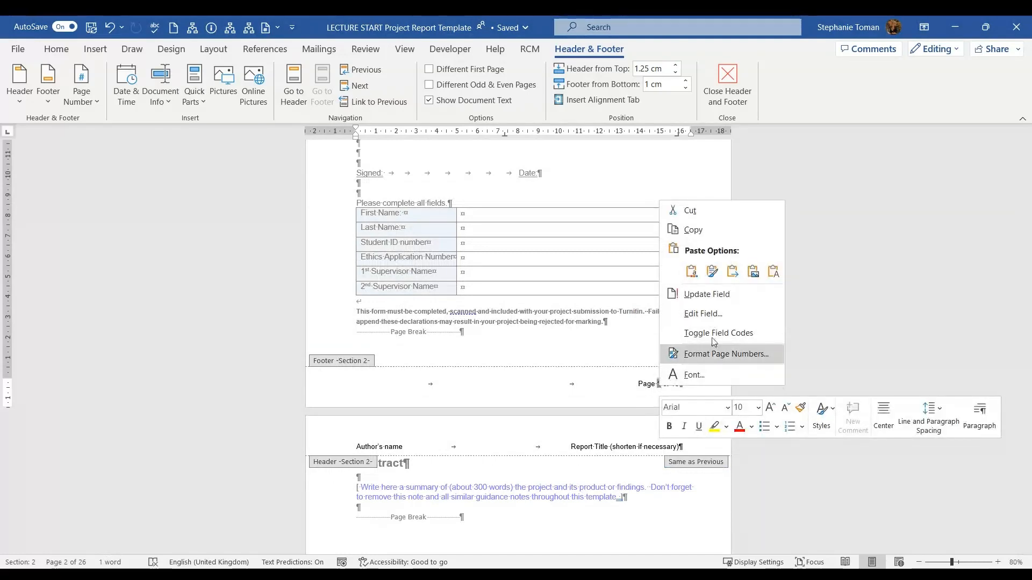
left_click(712, 356)
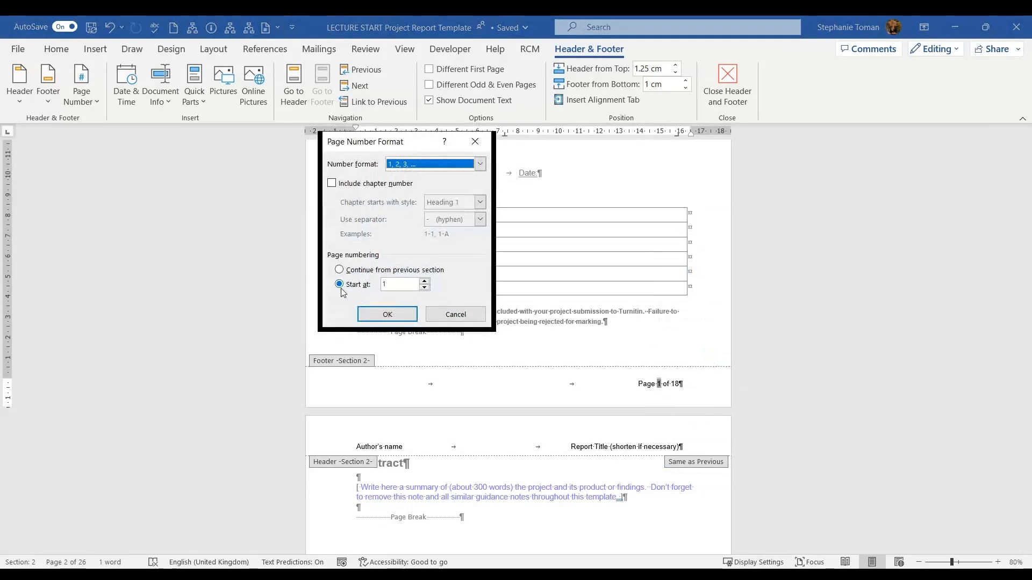
left_click(387, 283)
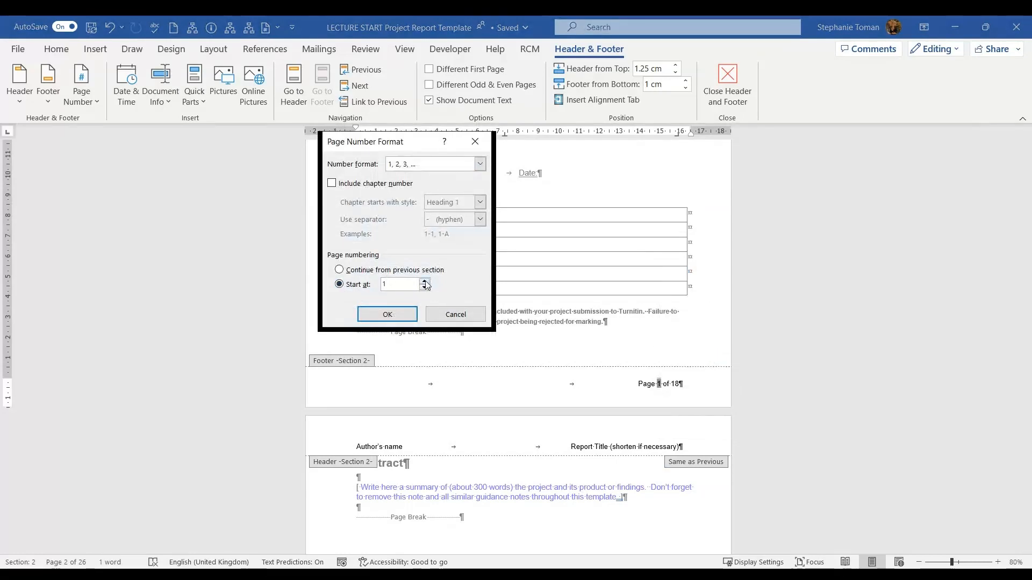
left_click(387, 314)
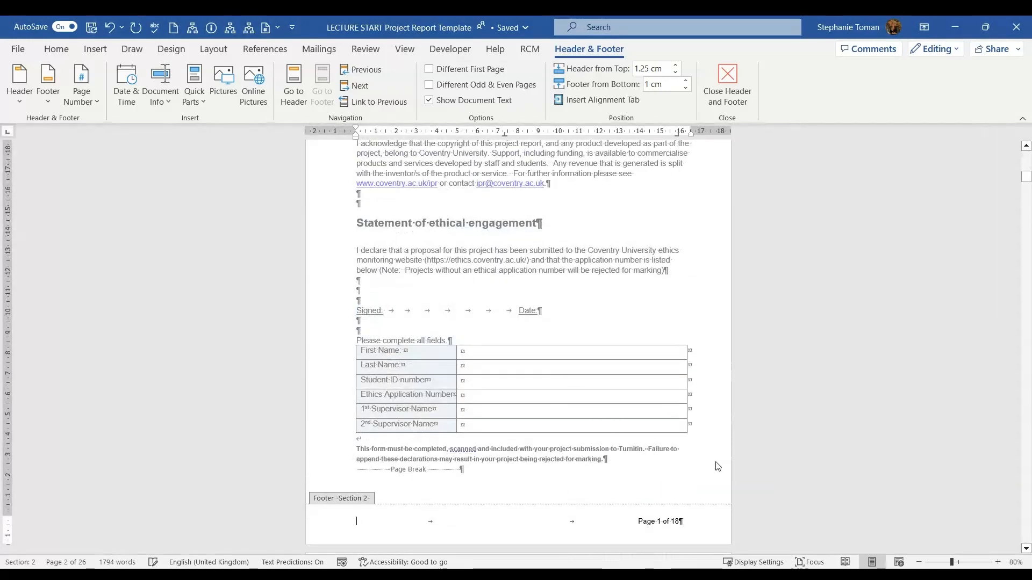
scroll(714, 452, "down", 3)
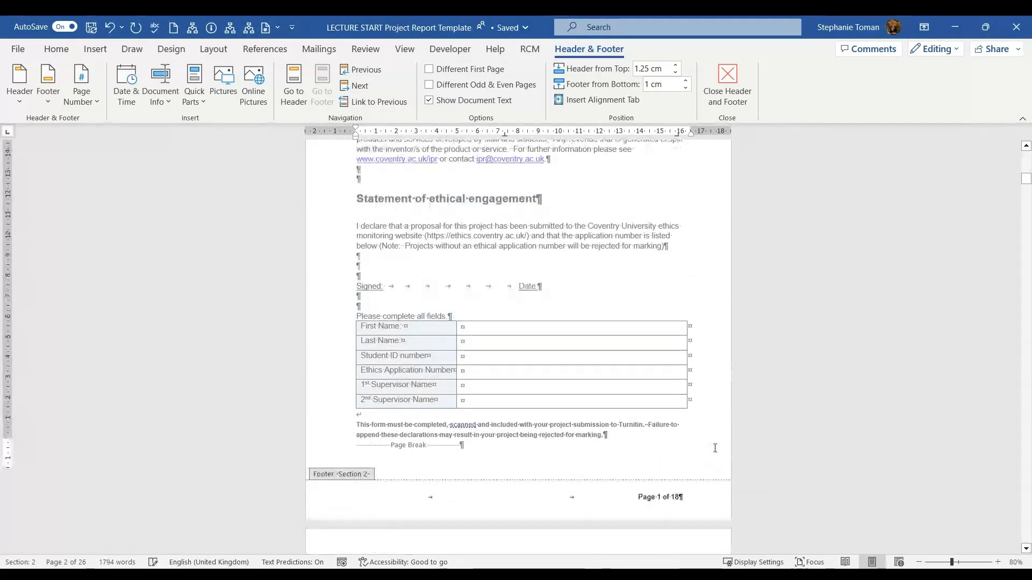
double_click(705, 386)
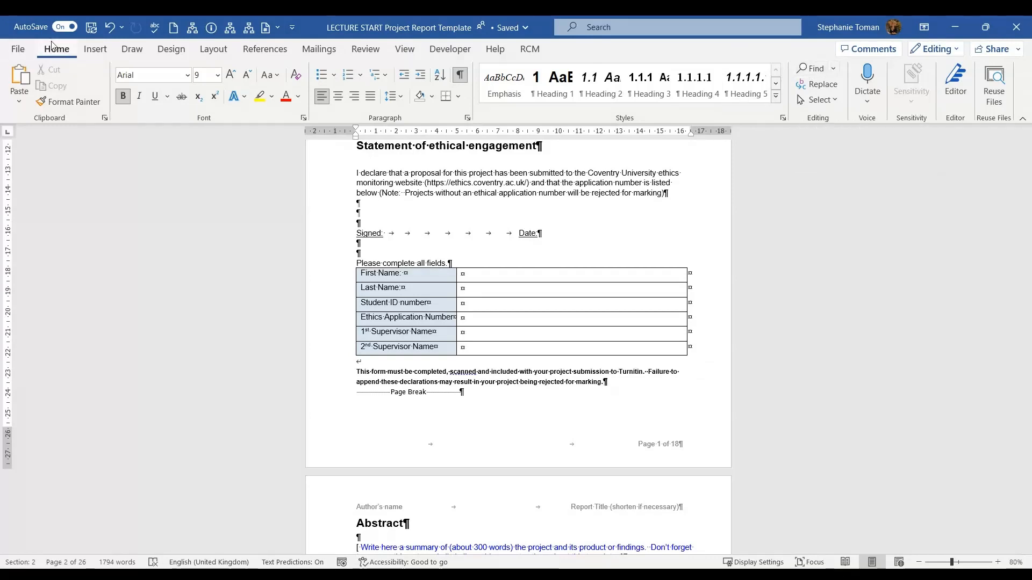
Show the document's heading outline and collapse the subheadings under Introduction, Project Management and Conclusions
left_click(811, 69)
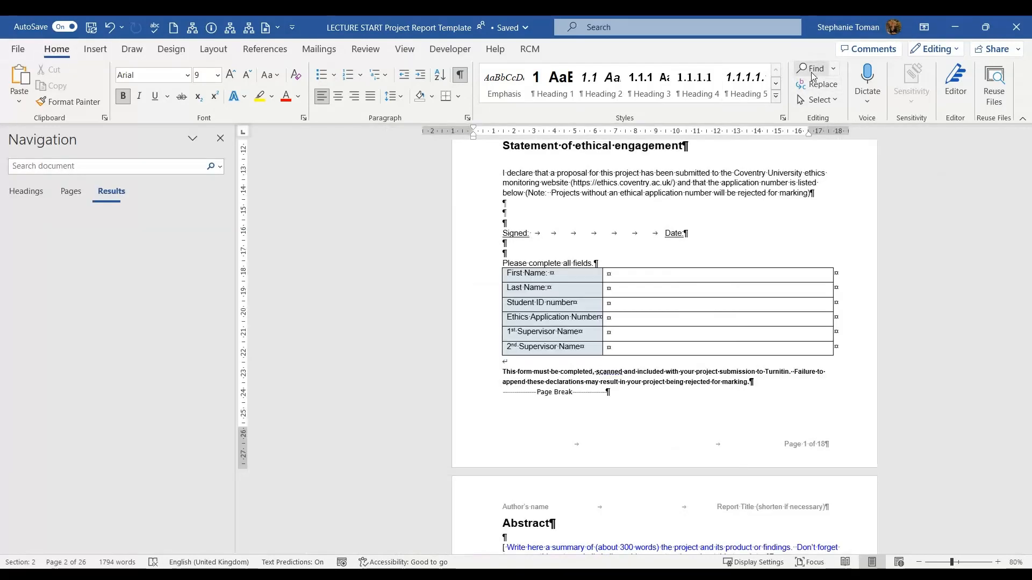
left_click(71, 191)
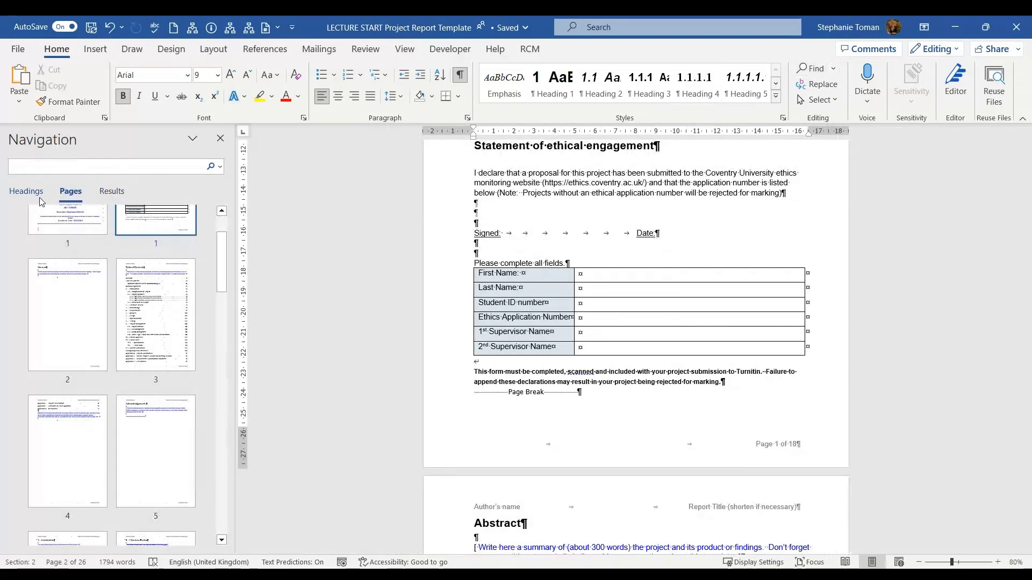
left_click(25, 191)
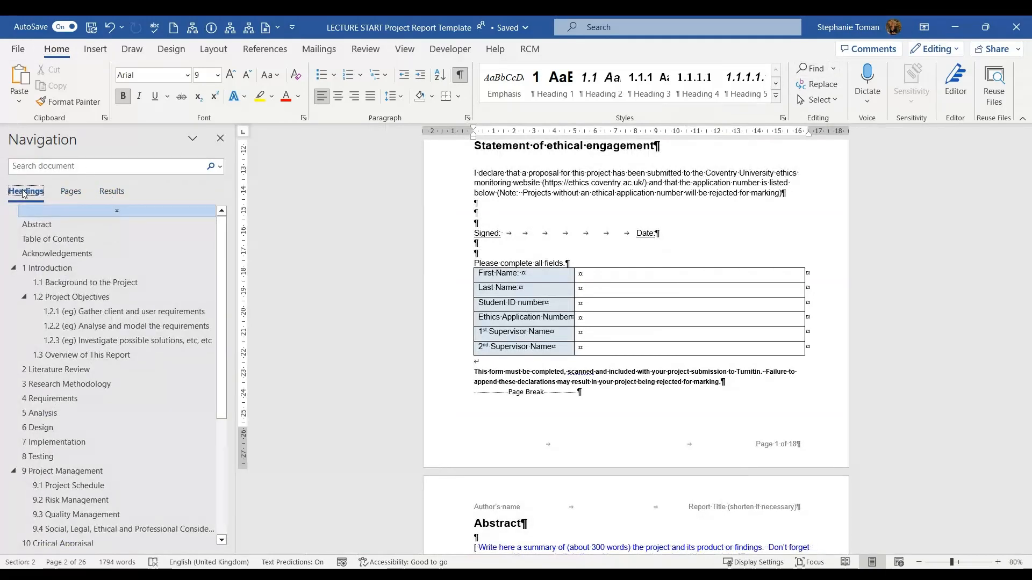
left_click(13, 268)
left_click(14, 384)
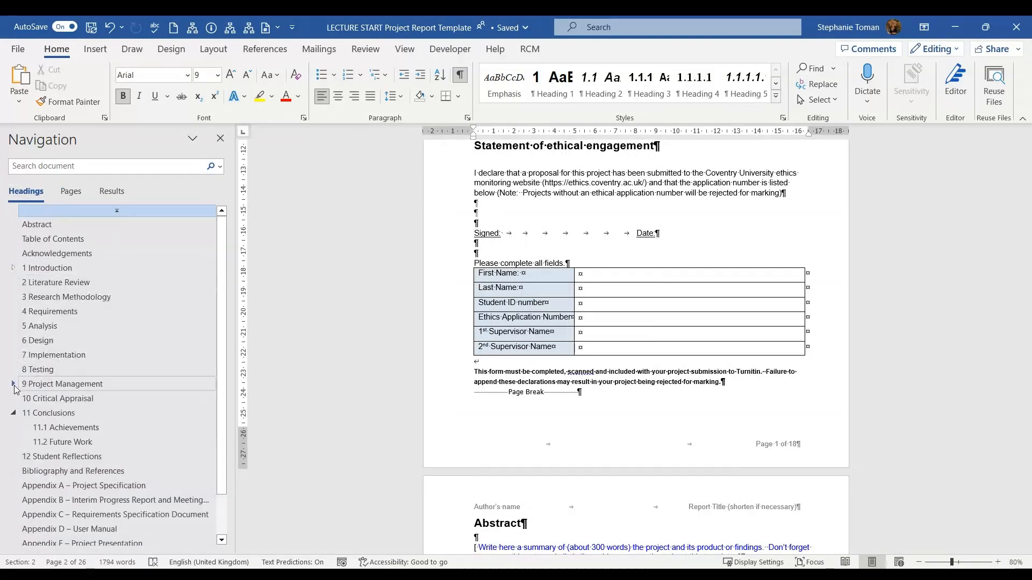
left_click(14, 413)
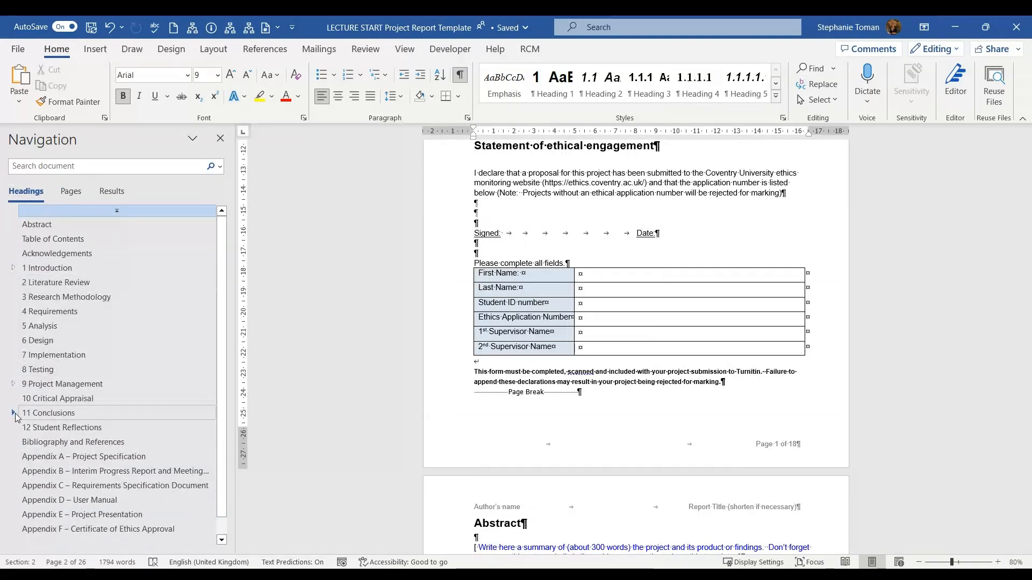
left_click(13, 268)
left_click(14, 268)
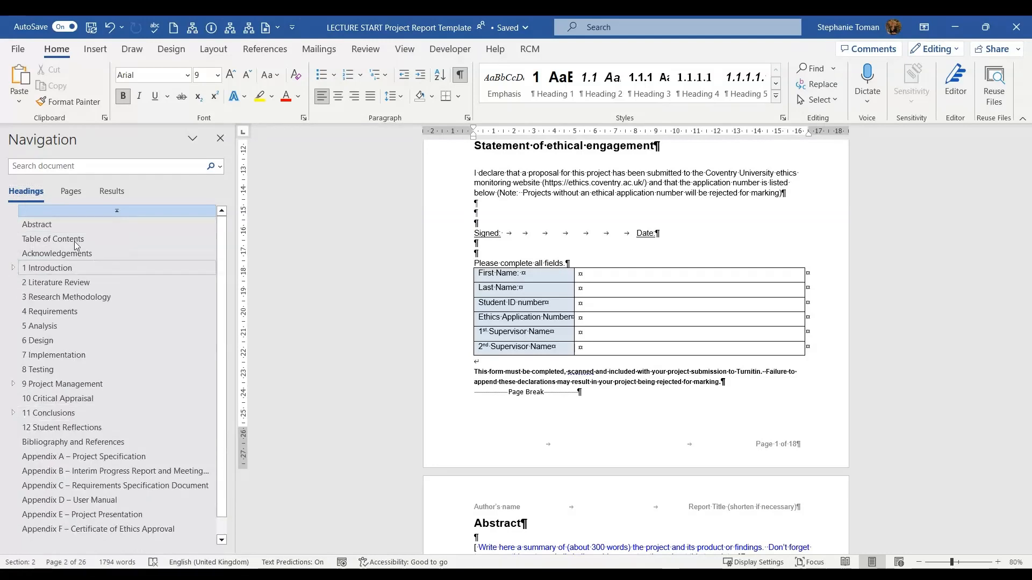
Browse the document's page thumbnails and go to the Appendix A – Project Specification page
left_click(70, 192)
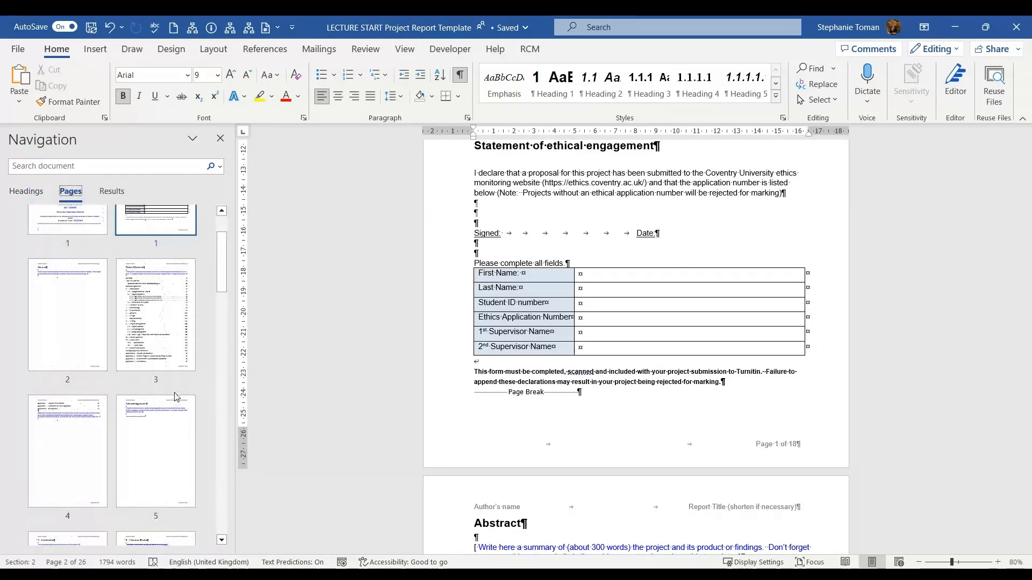
scroll(177, 396, "up", 2)
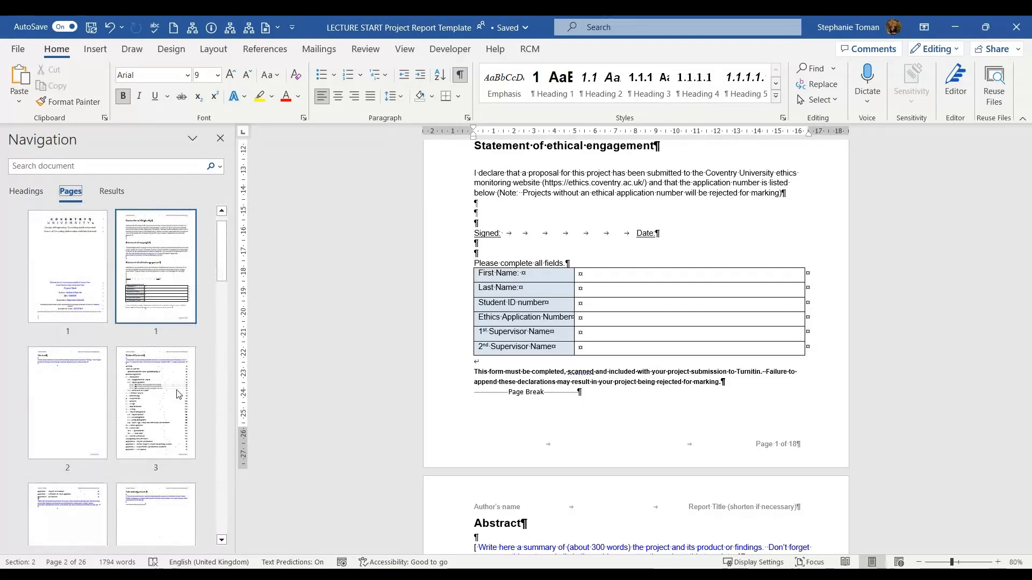
scroll(177, 397, "down", 3)
scroll(165, 384, "down", 3)
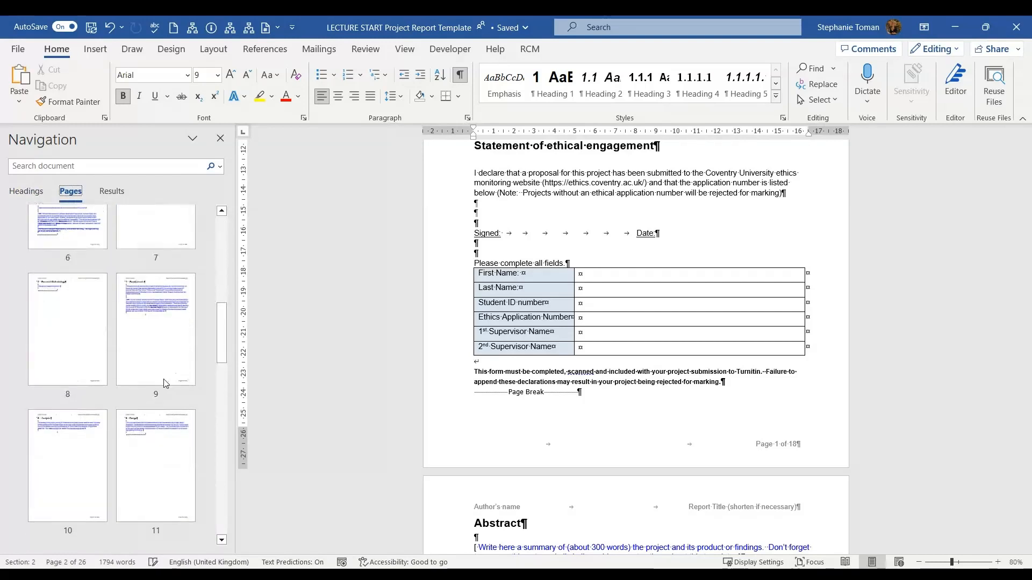
scroll(165, 384, "down", 6)
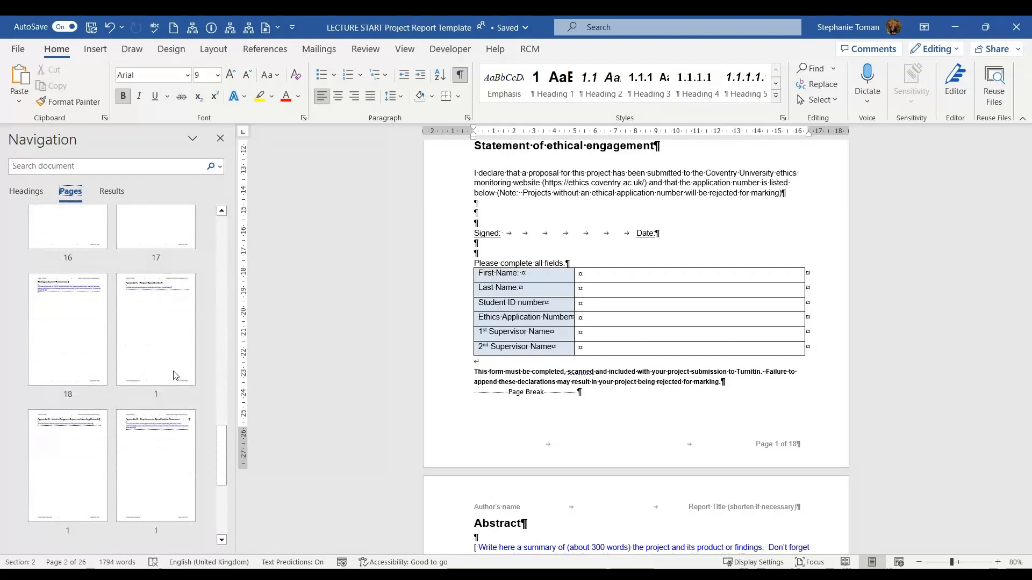
left_click(159, 346)
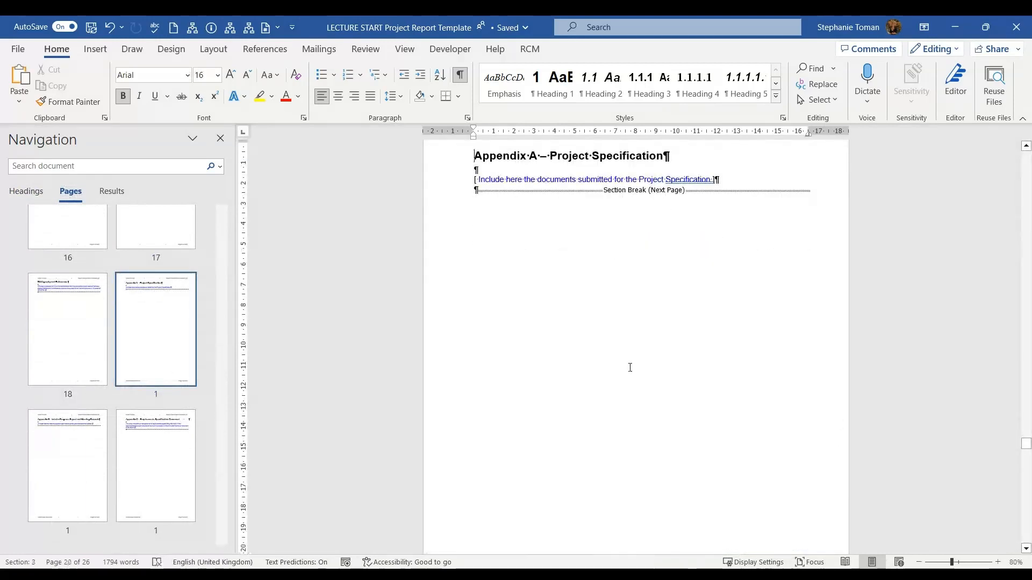
Examine the Appendix A page's footer numbering, section break and header
scroll(772, 405, "down", 1)
scroll(767, 398, "down", 3)
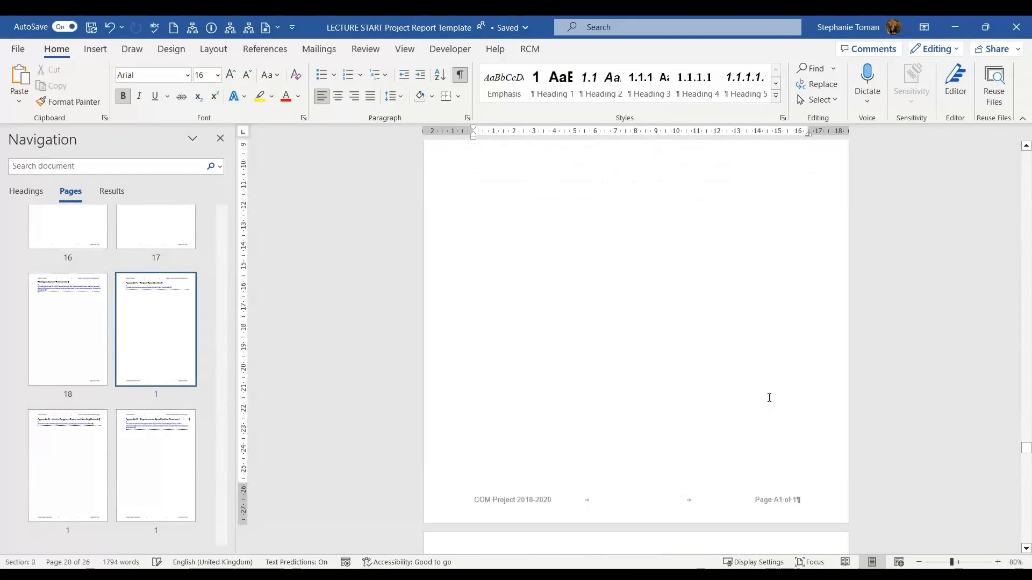
scroll(767, 376, "up", 4)
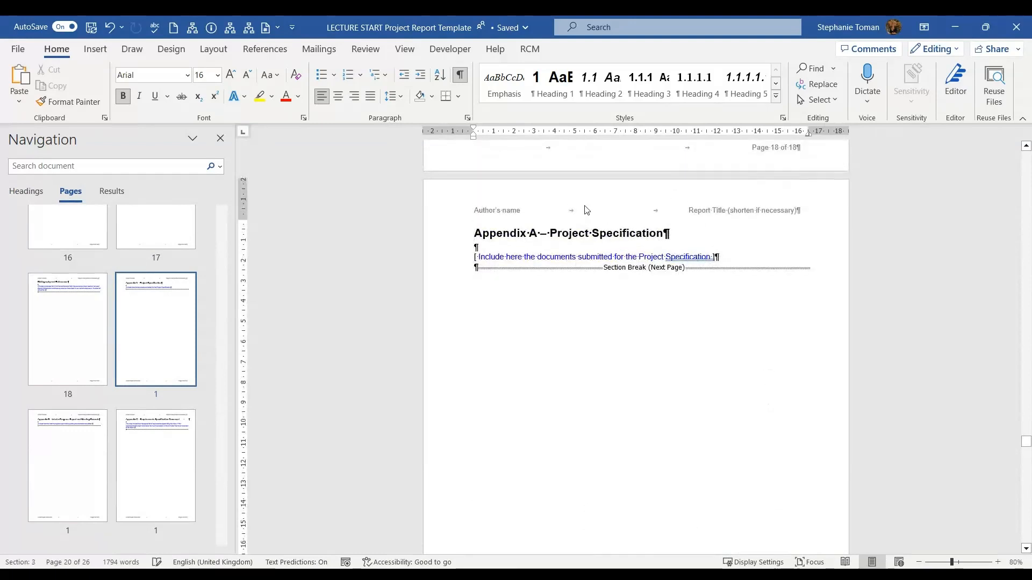
Edit the page number field in the Appendix A footer and apply the 1, 2, 3 format
scroll(746, 353, "down", 5)
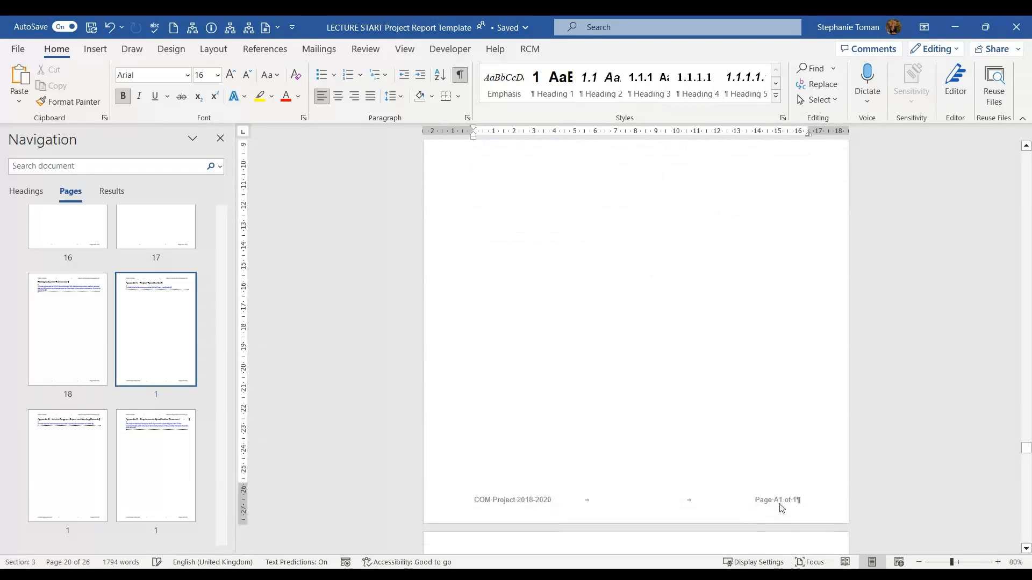
double_click(779, 502)
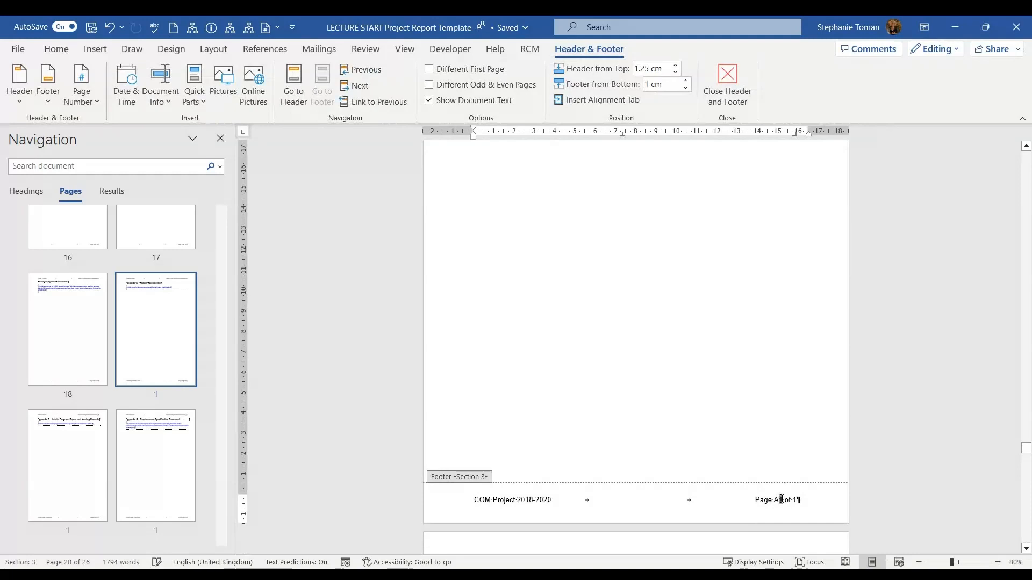
double_click(781, 499)
right_click(781, 500)
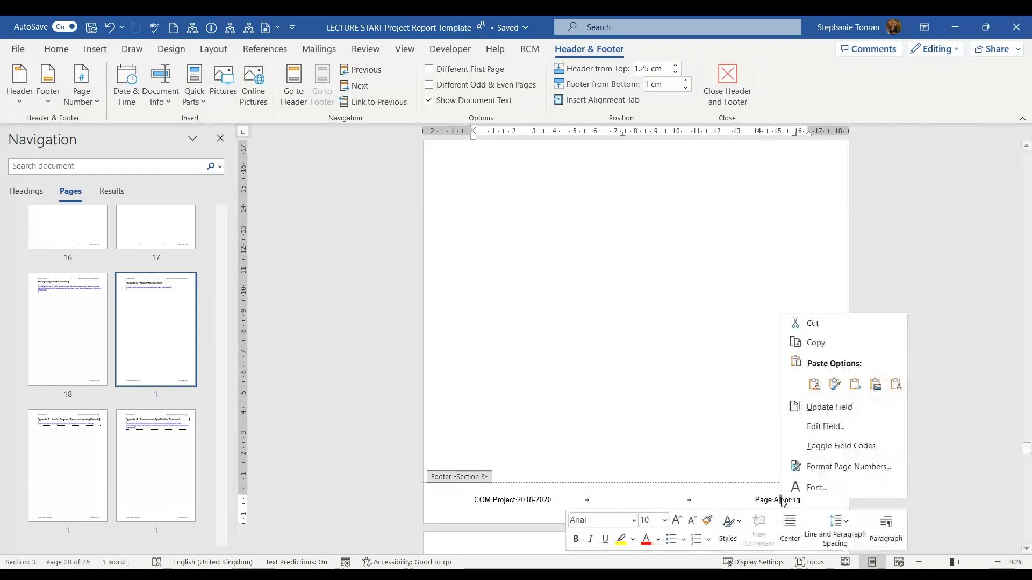
left_click(821, 427)
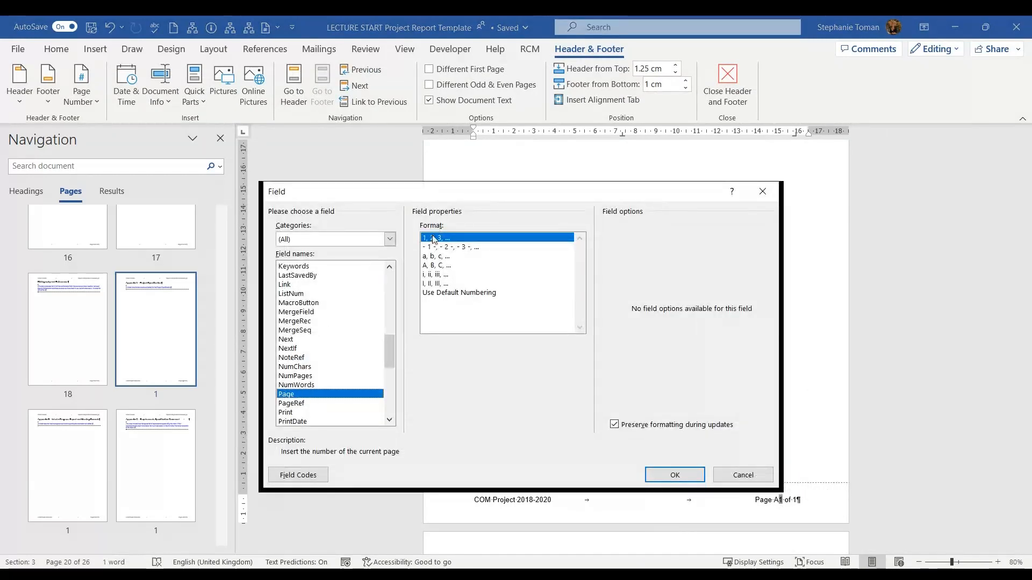
left_click(674, 474)
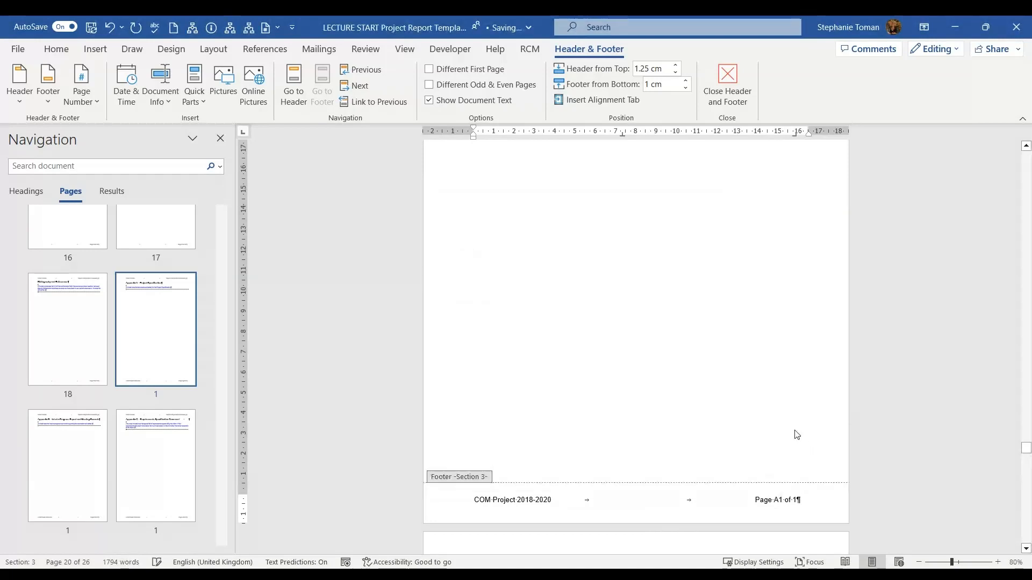
Check the section break on the Appendix A page and select the page numbering text in its footer
scroll(797, 433, "up", 5)
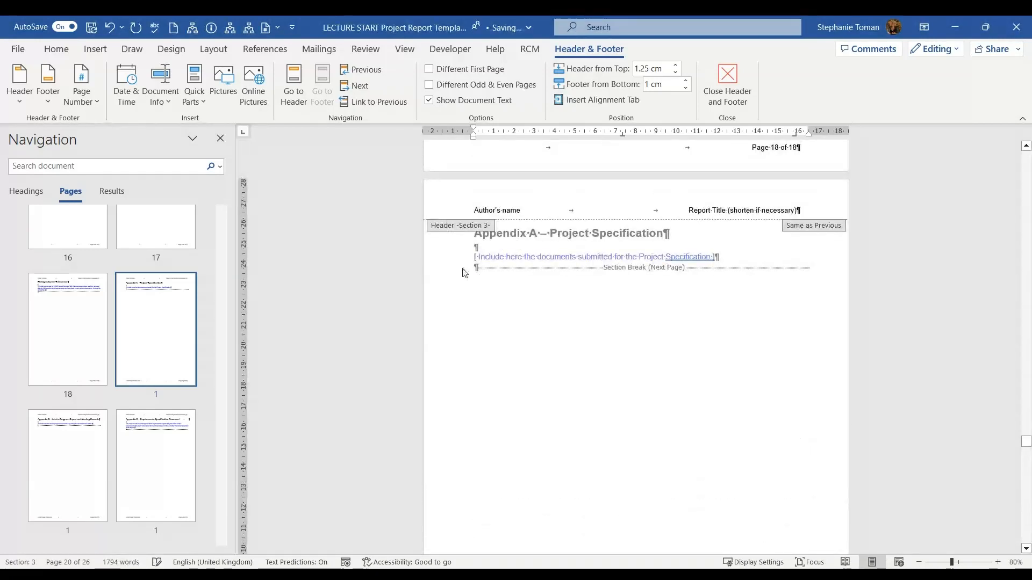
left_click(482, 271)
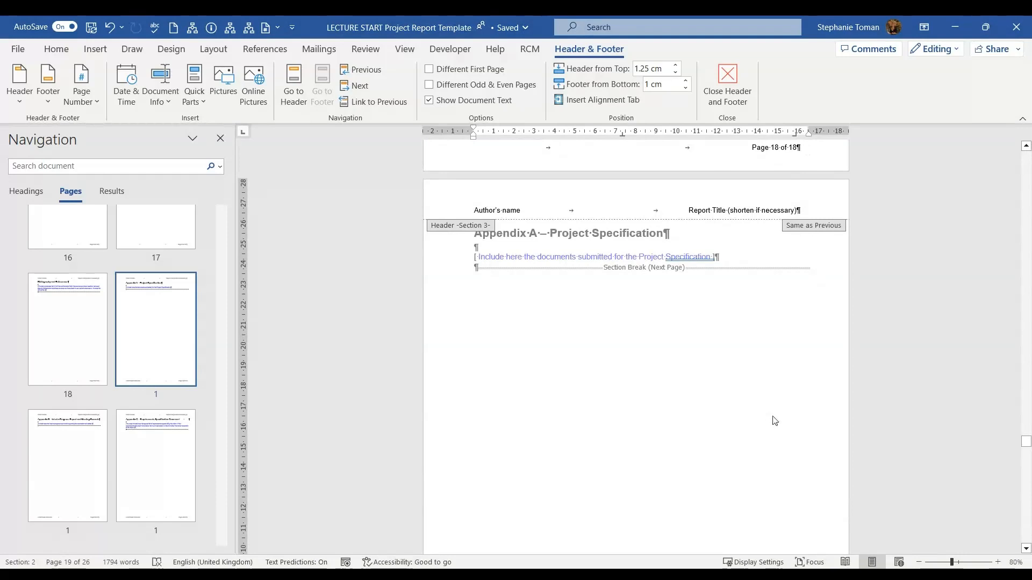
scroll(786, 412, "down", 5)
left_click(764, 397)
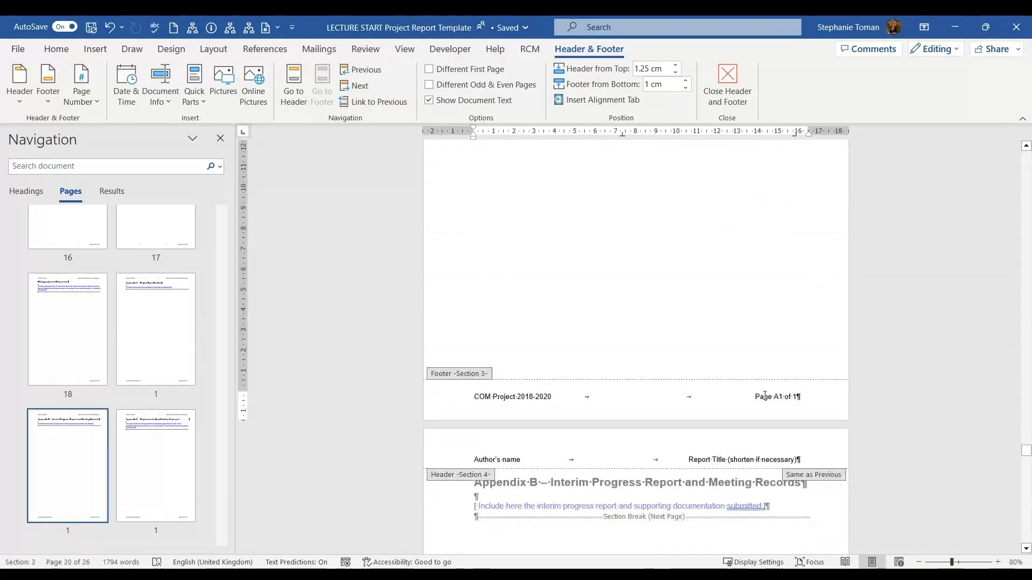
triple_click(765, 396)
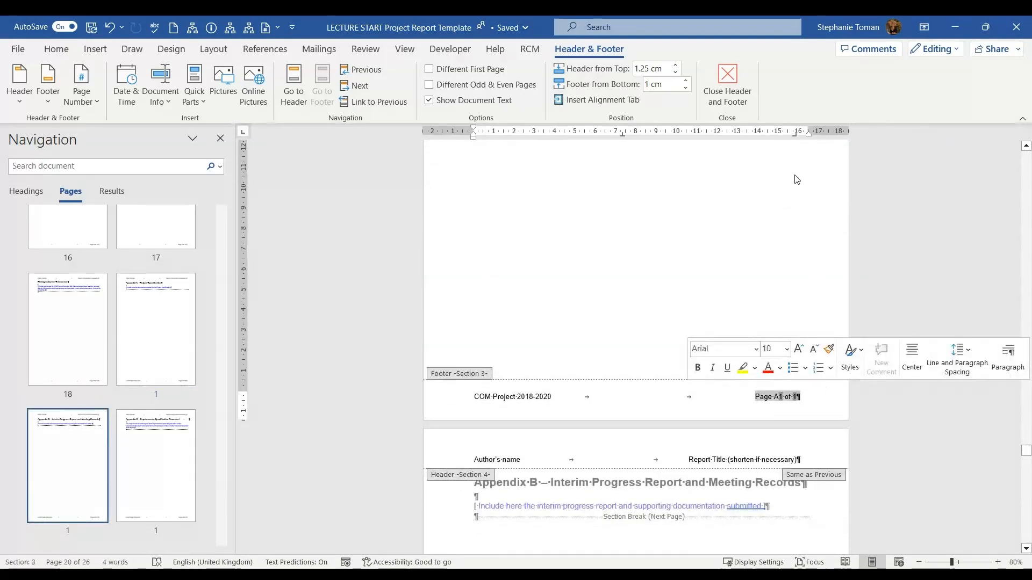
Try linking the section 3 footer to the previous section, decline deleting the current footer, and return to the body text
scroll(796, 179, "up", 5)
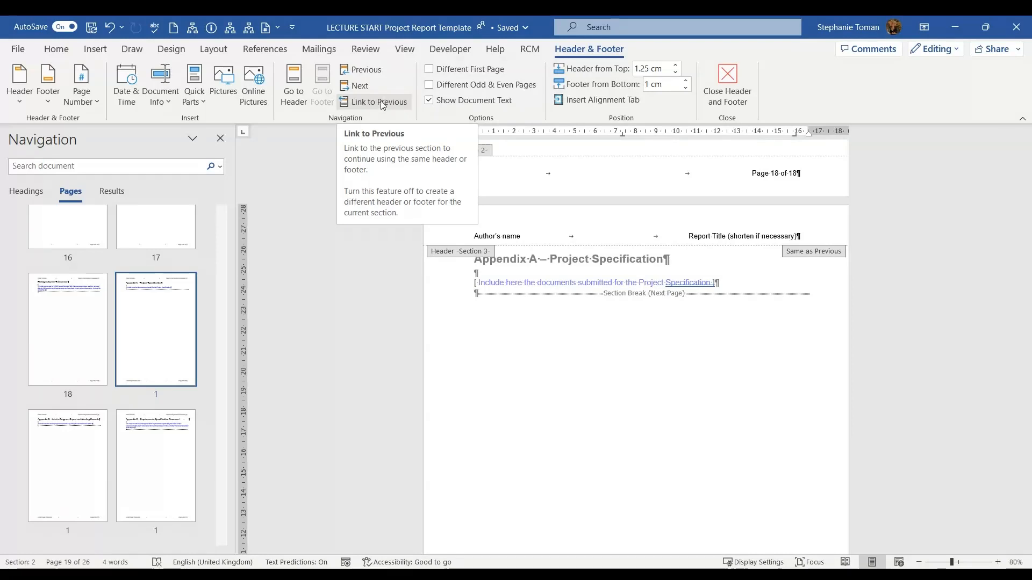
left_click(382, 102)
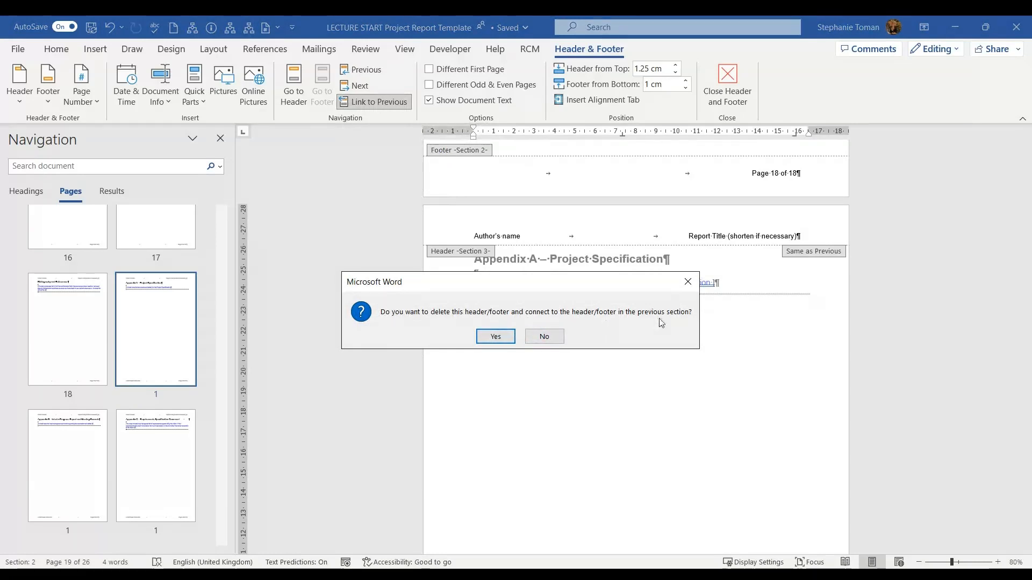
left_click(544, 337)
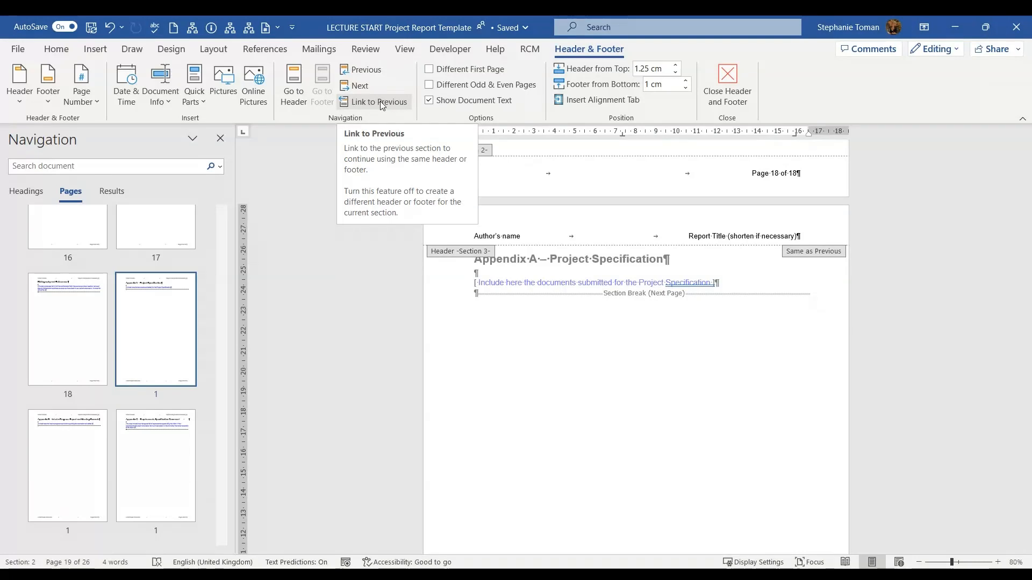
double_click(694, 359)
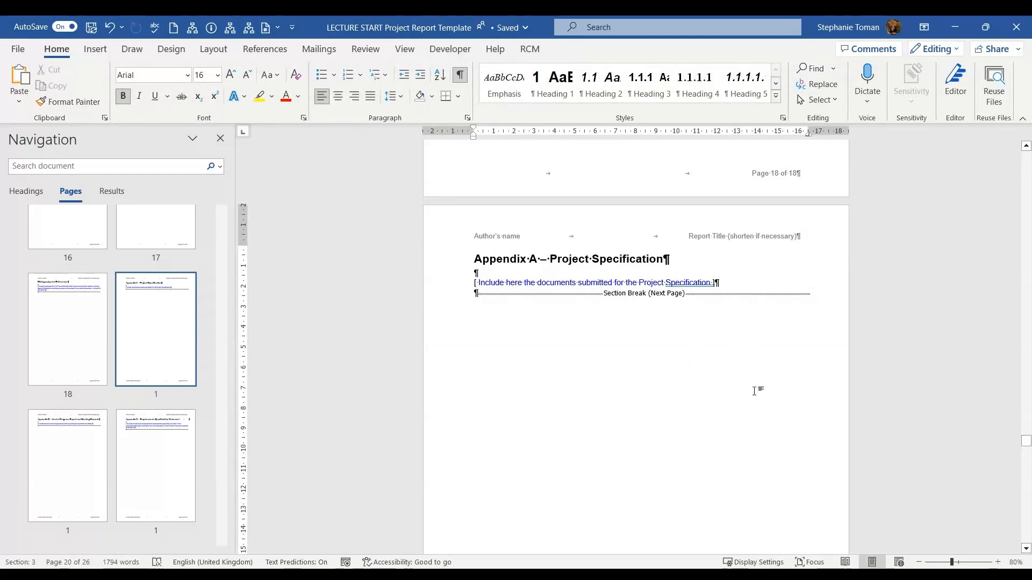
Open the section 2 footer and look through the bottom-of-page number designs as far as the Page X of Y group, inserting none
scroll(734, 395, "up", 2)
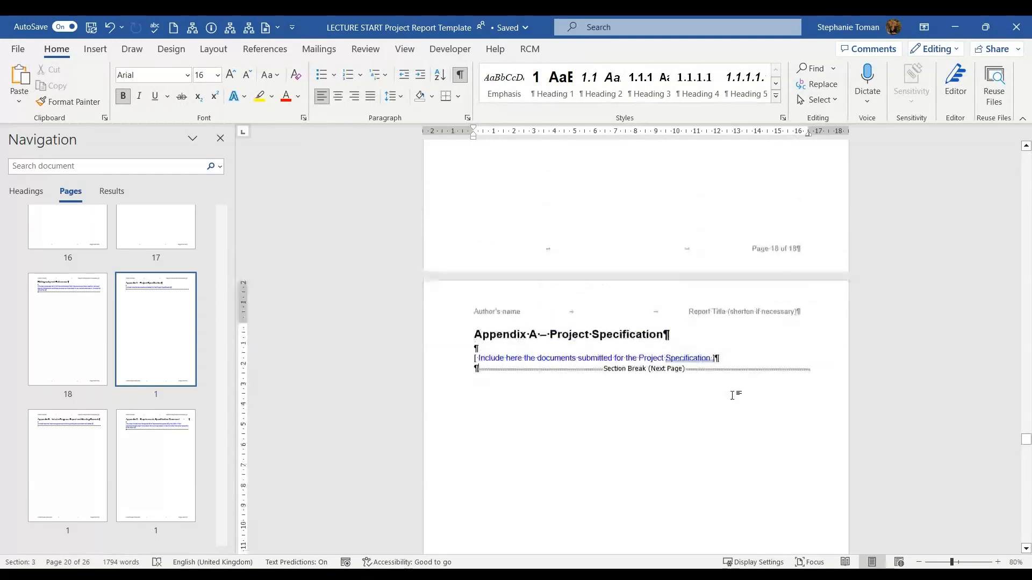
left_click(754, 250)
double_click(782, 257)
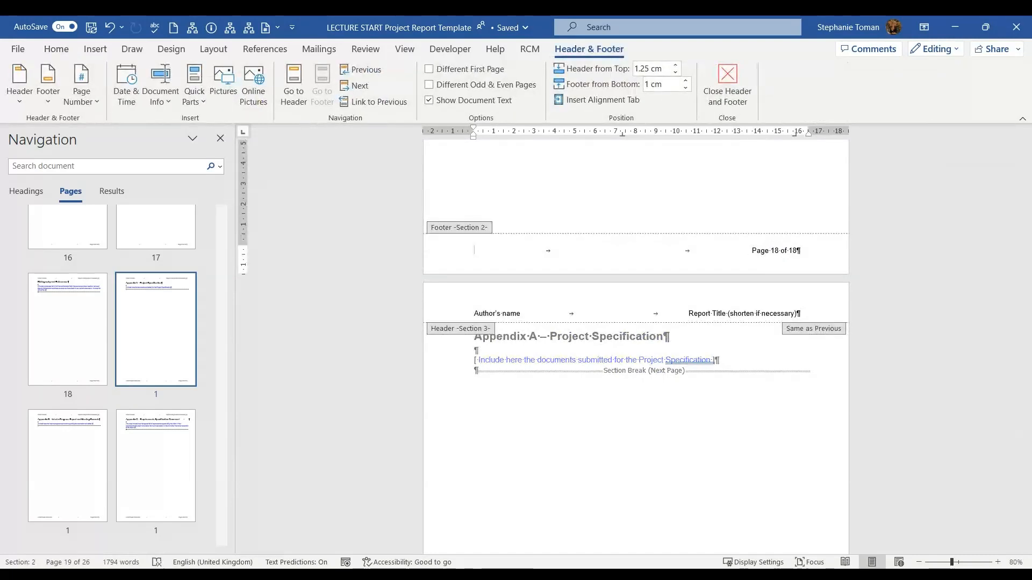
left_click(99, 104)
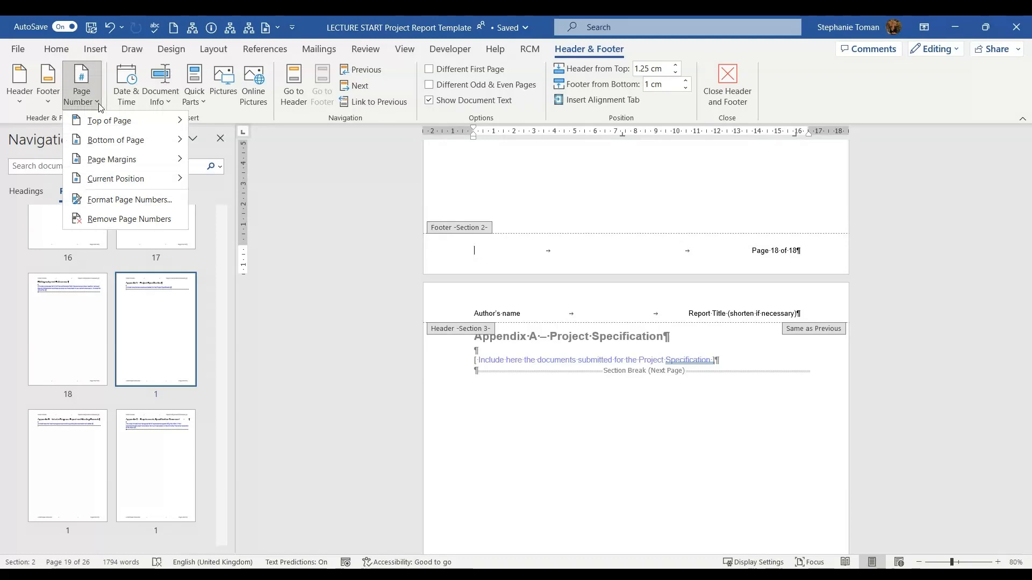
mouse_move(131, 142)
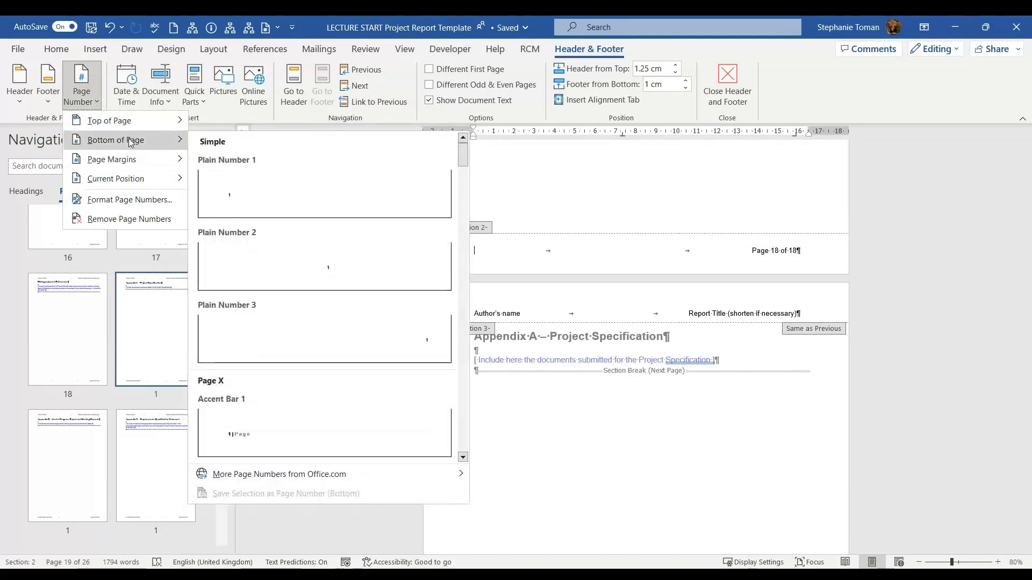
scroll(321, 321, "down", 5)
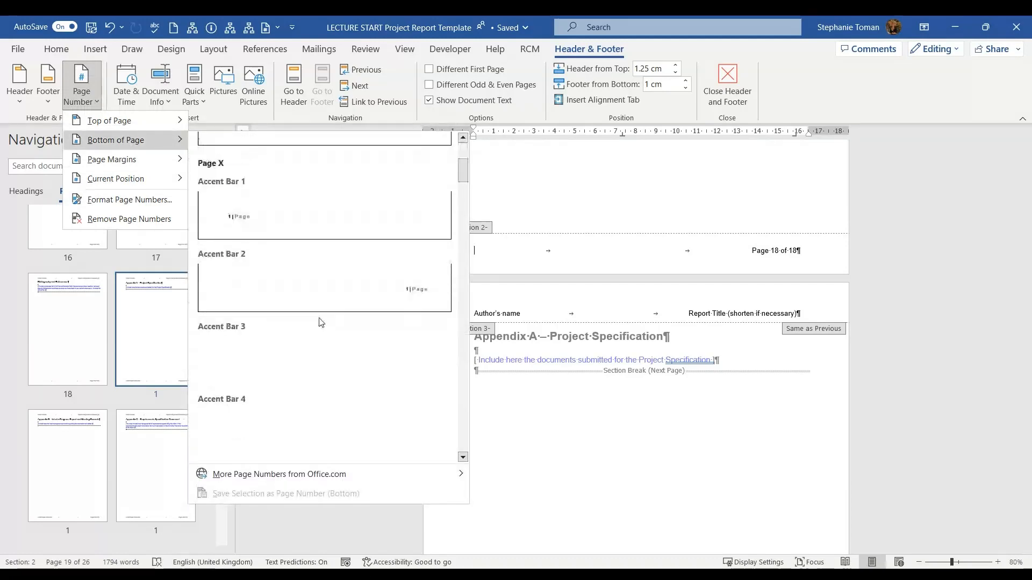
scroll(321, 321, "up", 5)
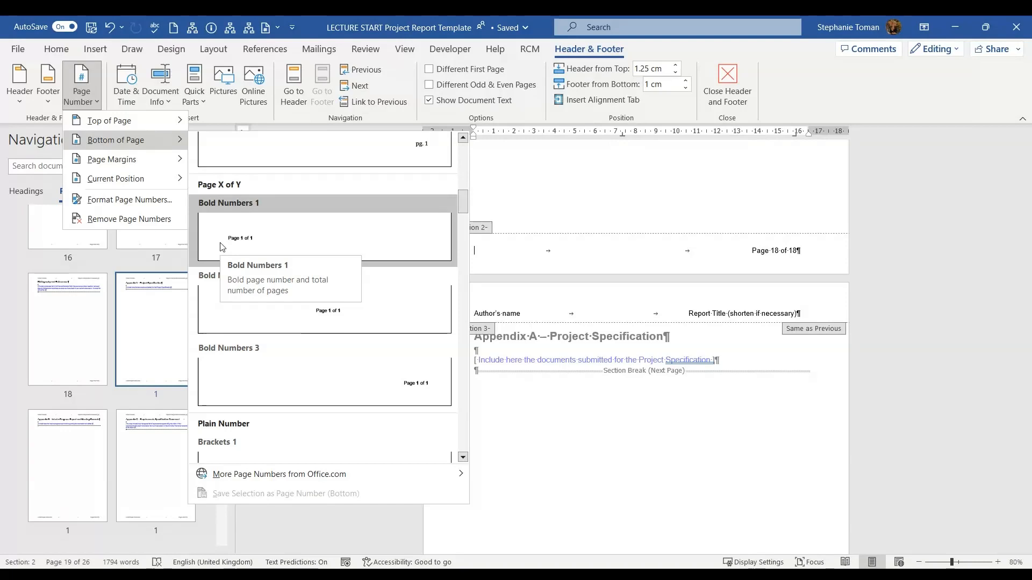
left_click(668, 196)
Examine the section 2 footers and breaks from Appendix A back to the Conclusions page, and return to the body text
scroll(669, 197, "up", 2)
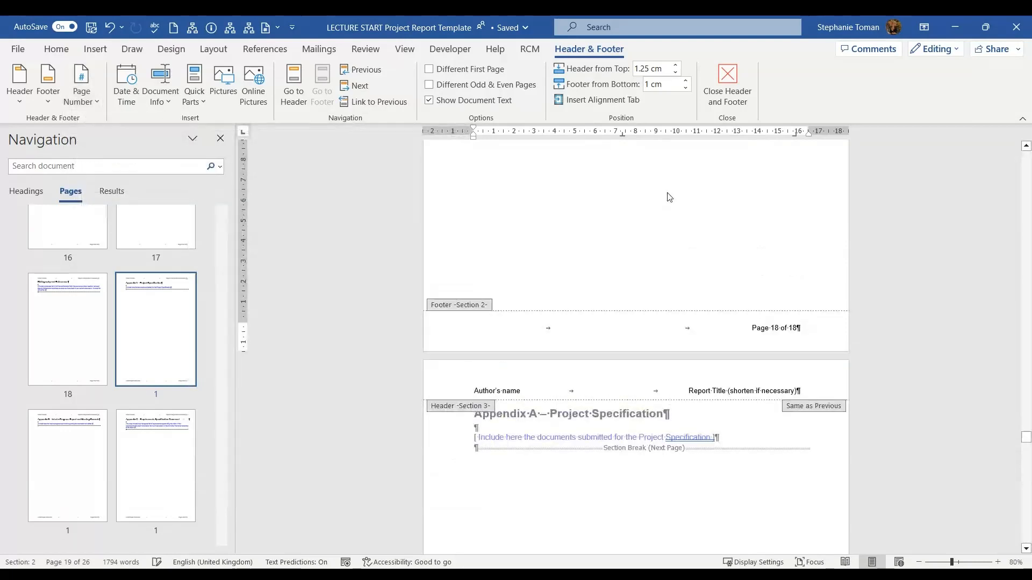
scroll(669, 197, "up", 8)
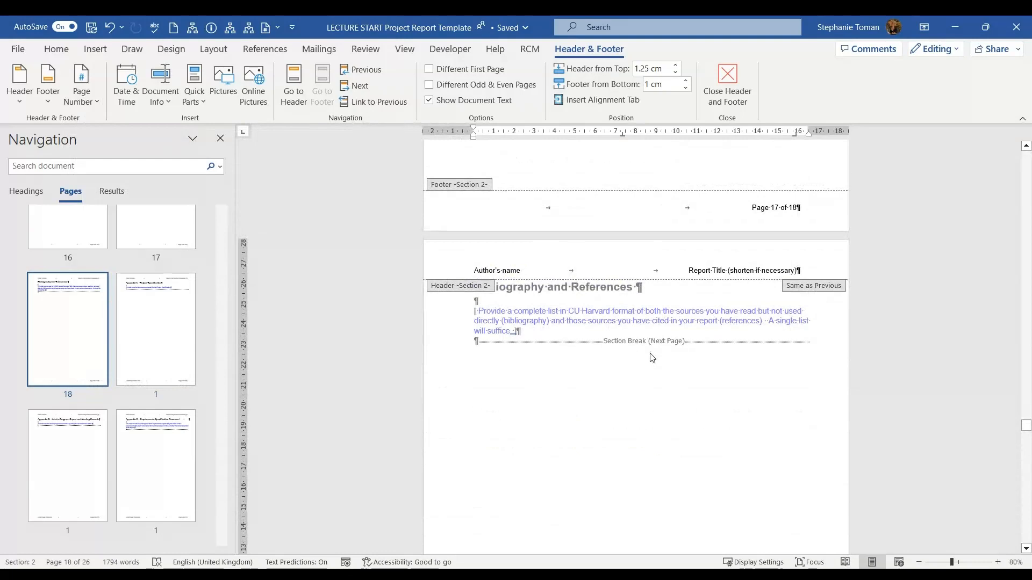
scroll(652, 358, "down", 8)
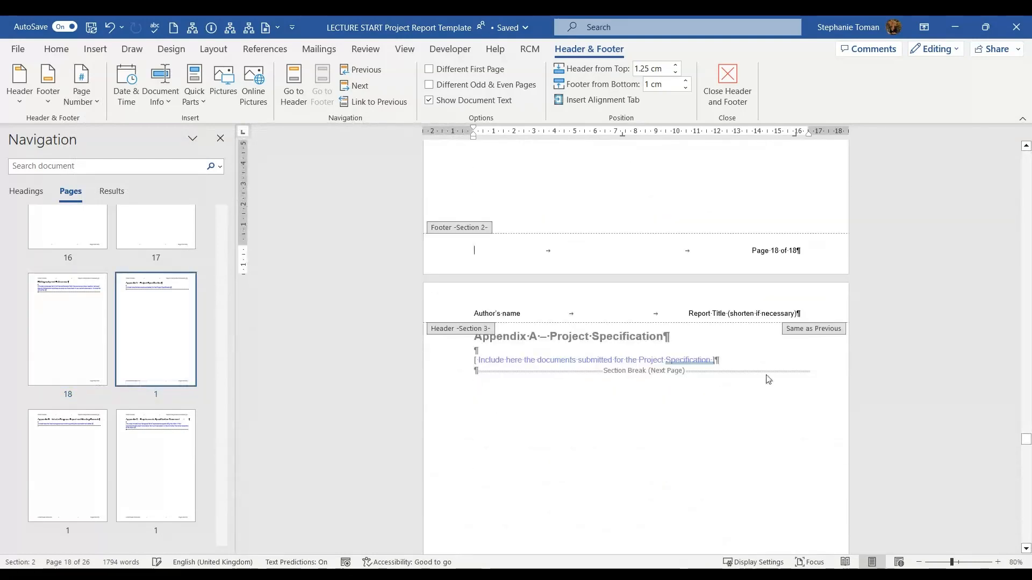
scroll(717, 450, "up", 5)
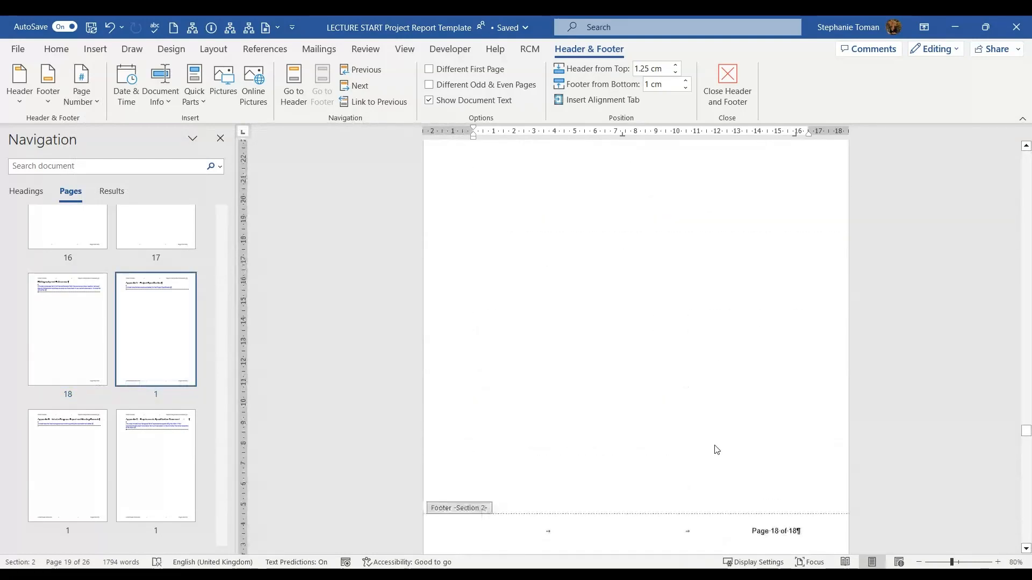
scroll(717, 449, "up", 10)
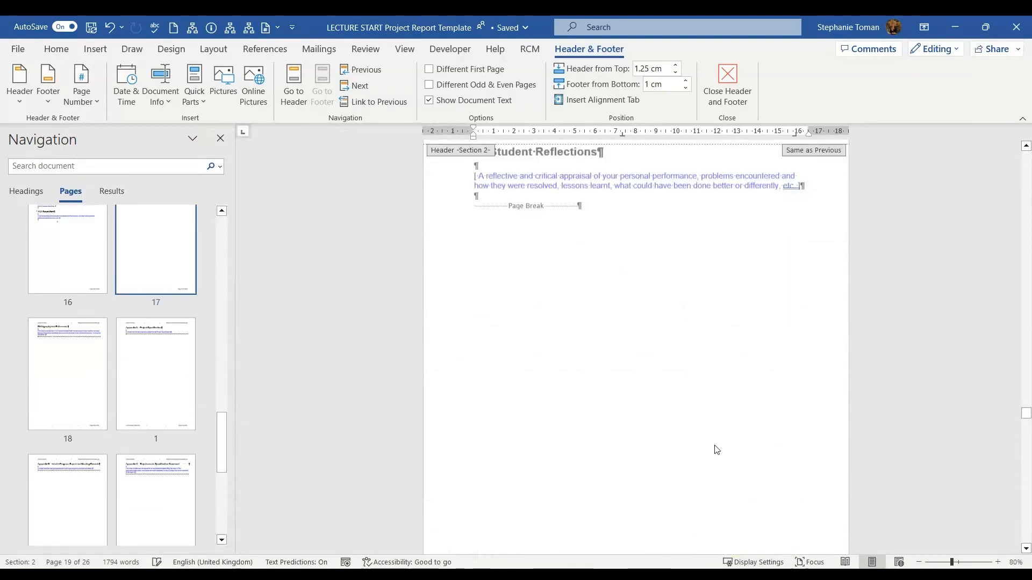
scroll(717, 450, "up", 8)
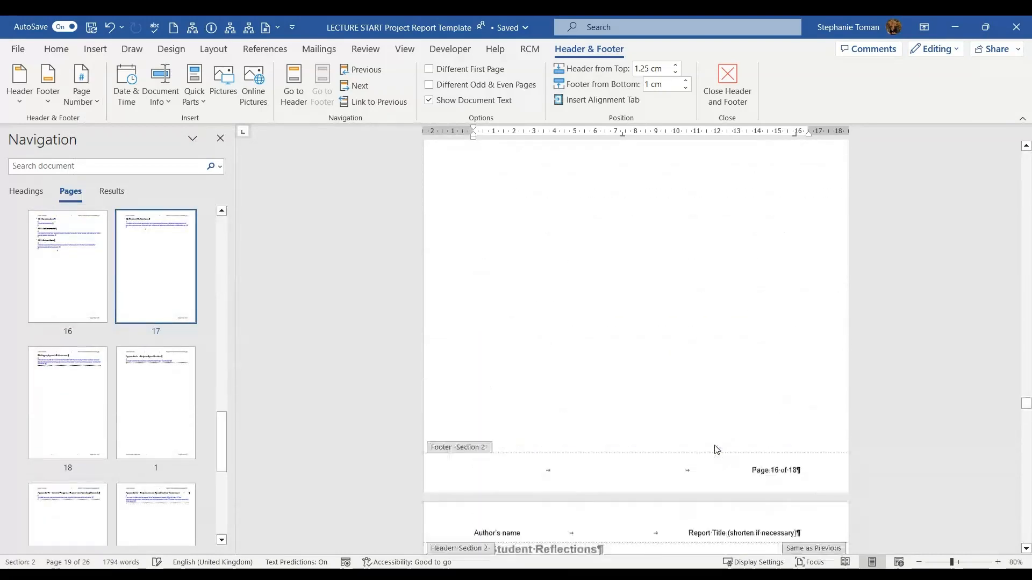
scroll(717, 450, "up", 3)
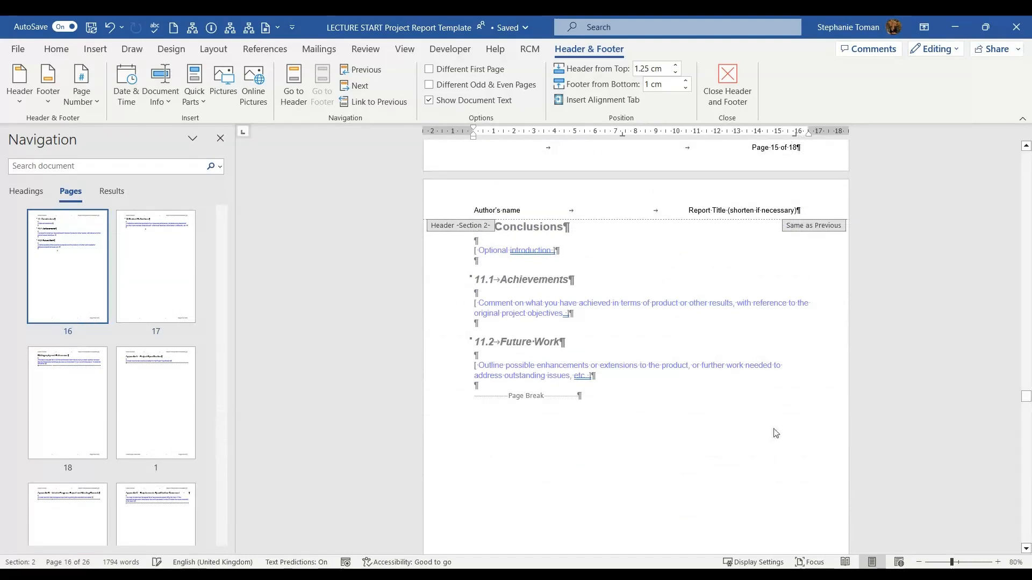
scroll(774, 430, "up", 3)
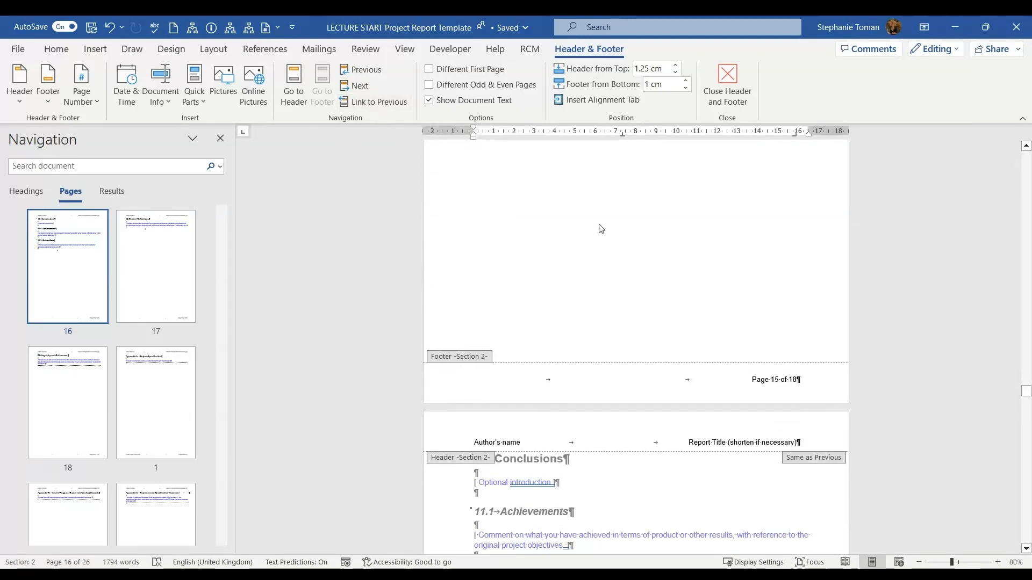
double_click(628, 276)
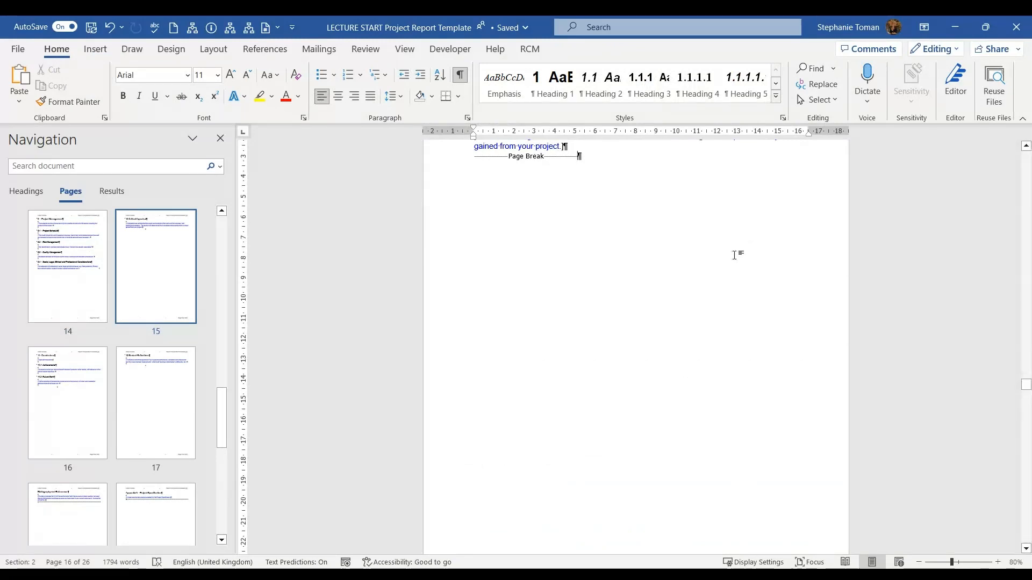
Show the available page and section break types and examine the page break between Critical Appraisal and Conclusions
scroll(734, 255, "up", 3)
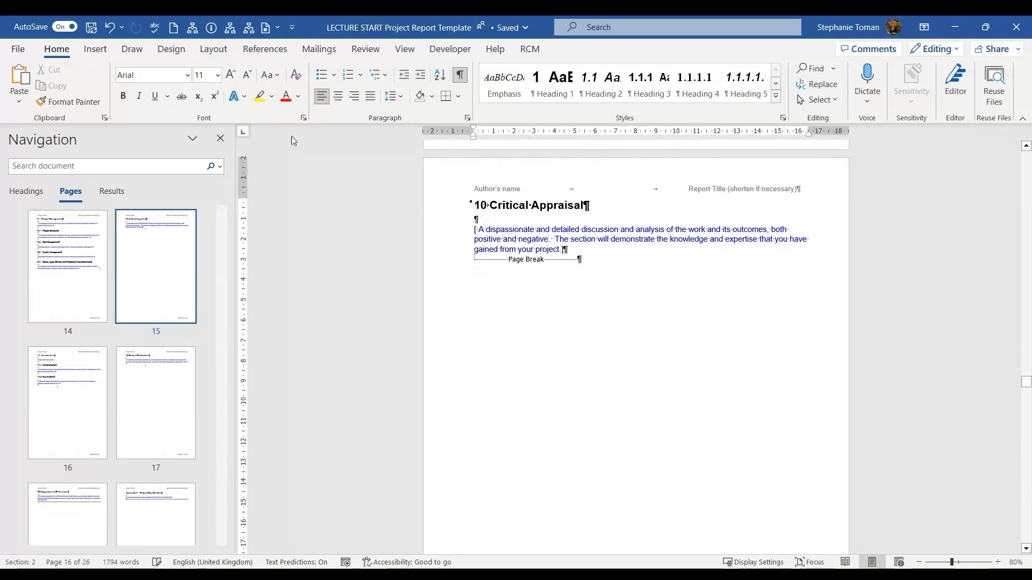
left_click(209, 49)
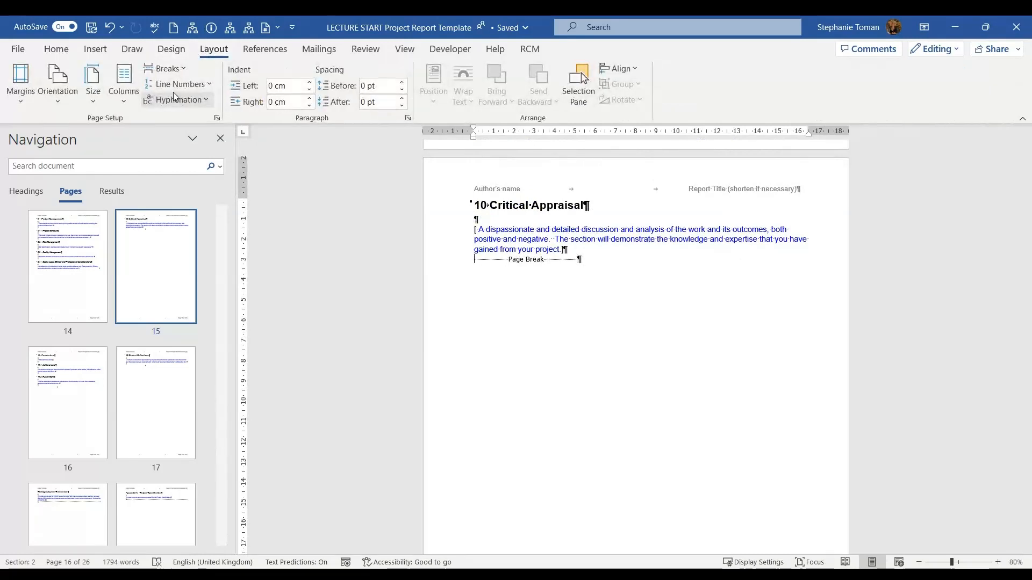
left_click(182, 68)
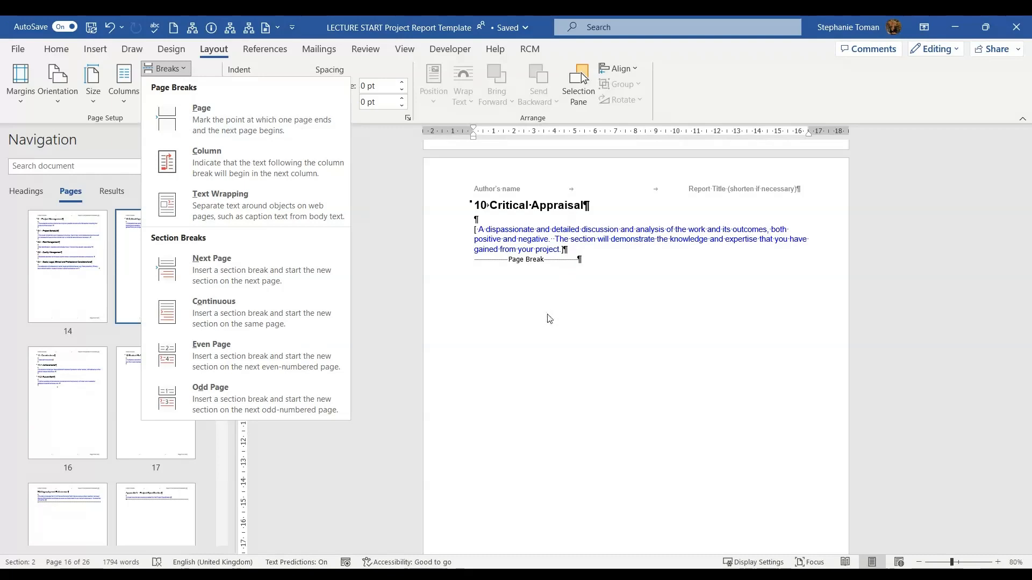
scroll(623, 387, "down", 9)
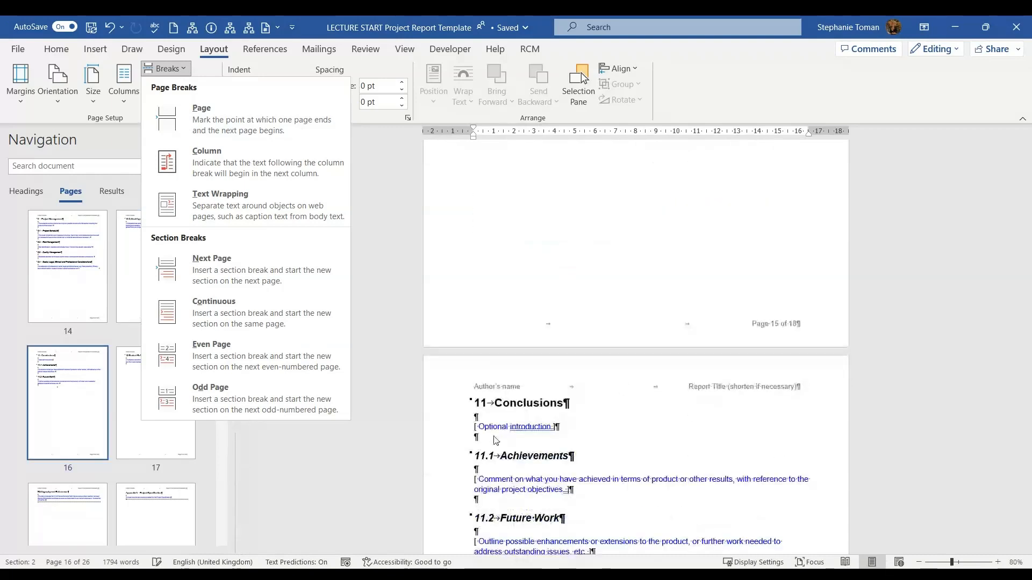
scroll(598, 411, "up", 5)
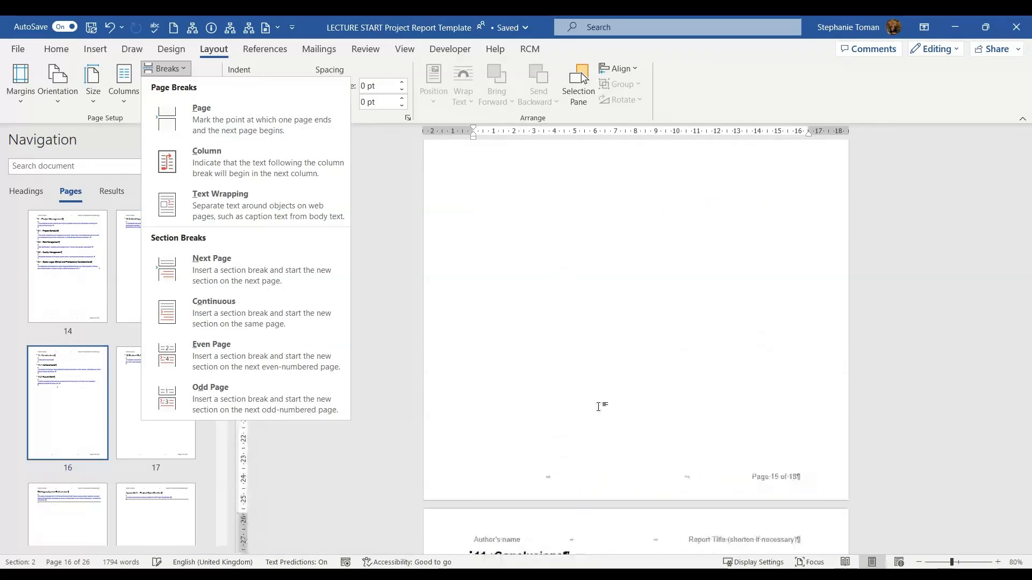
scroll(598, 407, "up", 2)
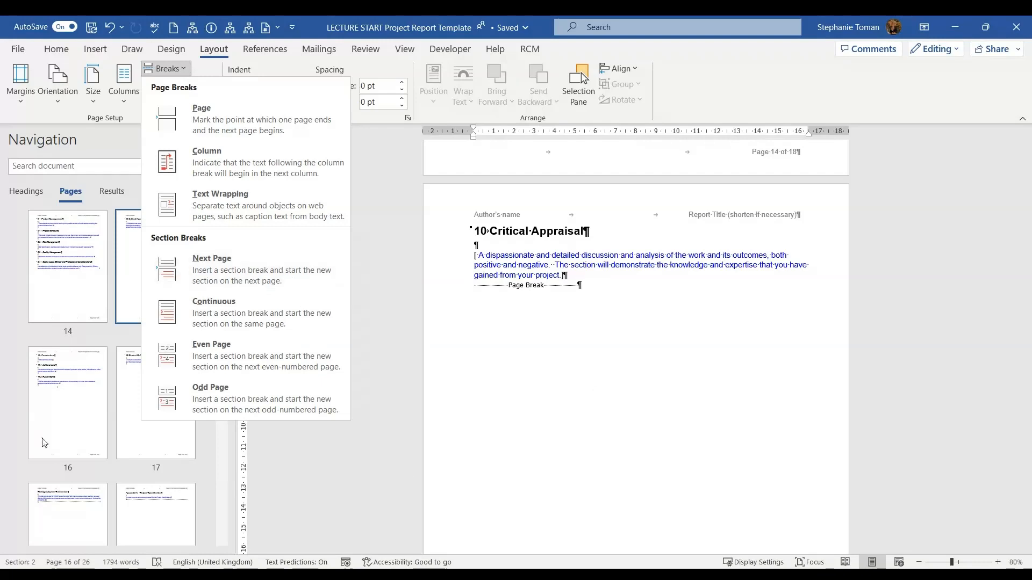
Go to the Appendix B – Interim Progress Report and Meeting Records page using the page thumbnails
scroll(60, 437, "down", 4)
left_click(70, 455)
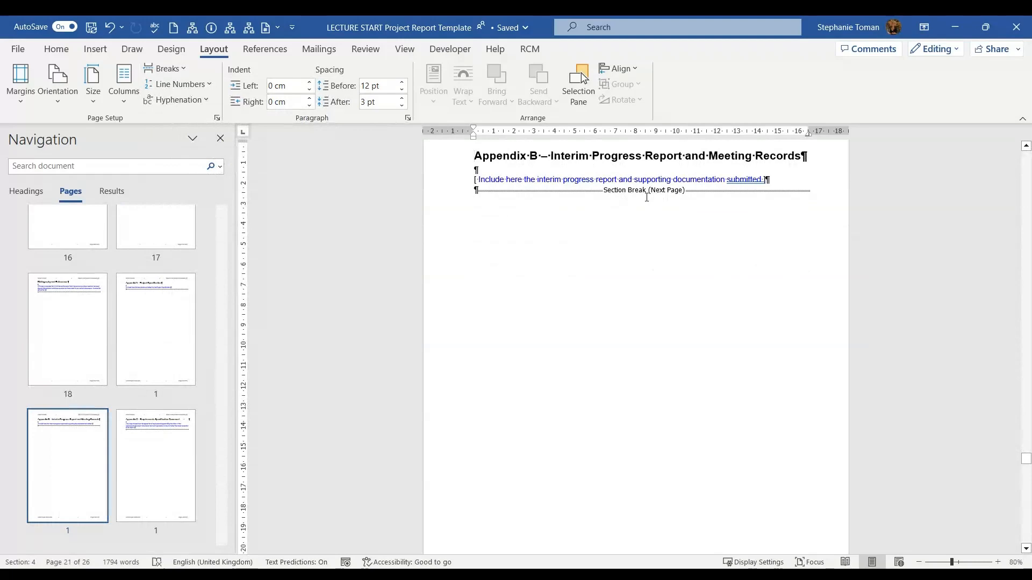
Show the available page and section break types and compare the page number footers and section breaks of Appendices A, B and C
left_click(182, 70)
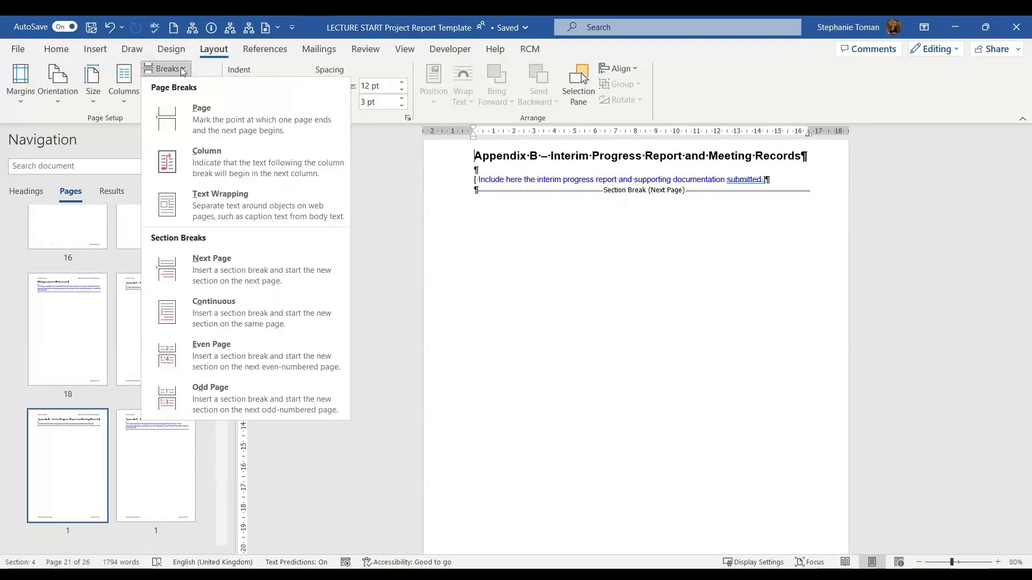
left_click(239, 266)
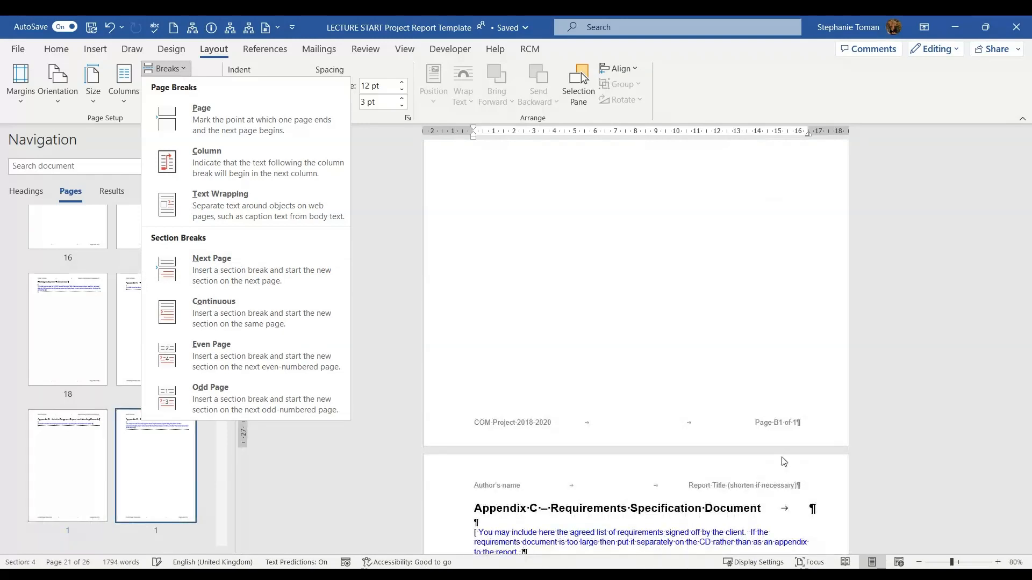
scroll(793, 446, "up", 10)
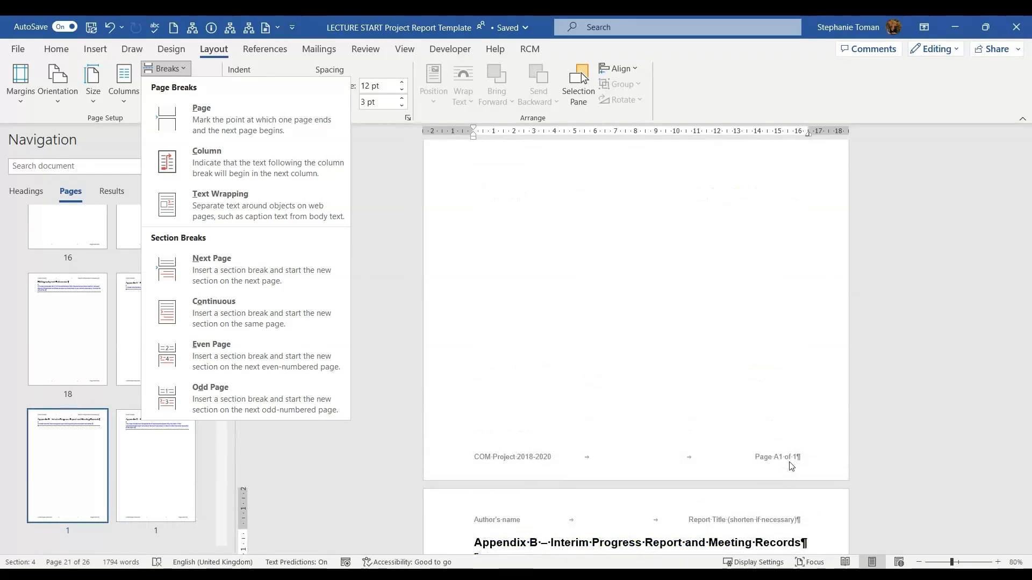
scroll(792, 466, "up", 10)
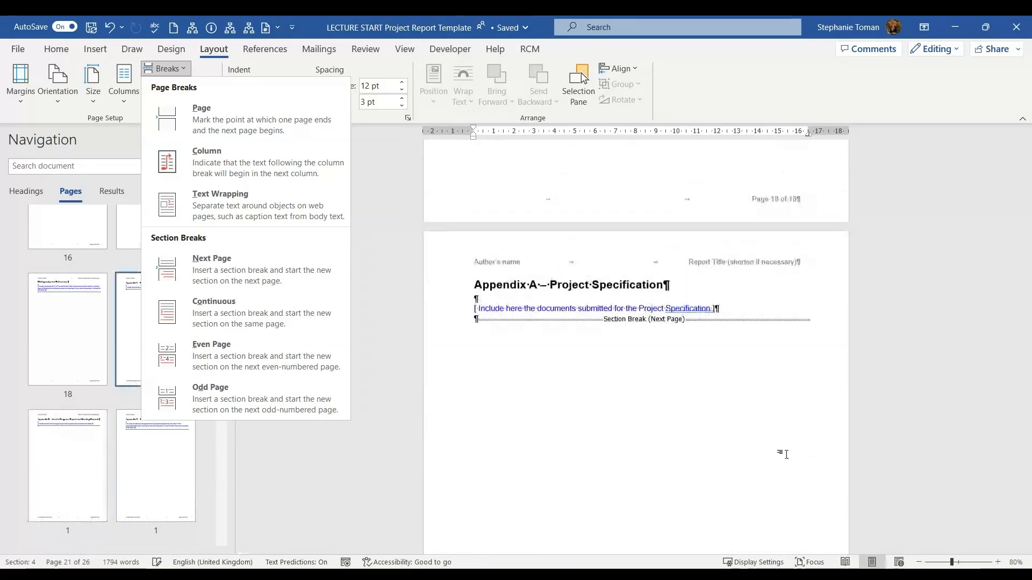
scroll(780, 451, "down", 4)
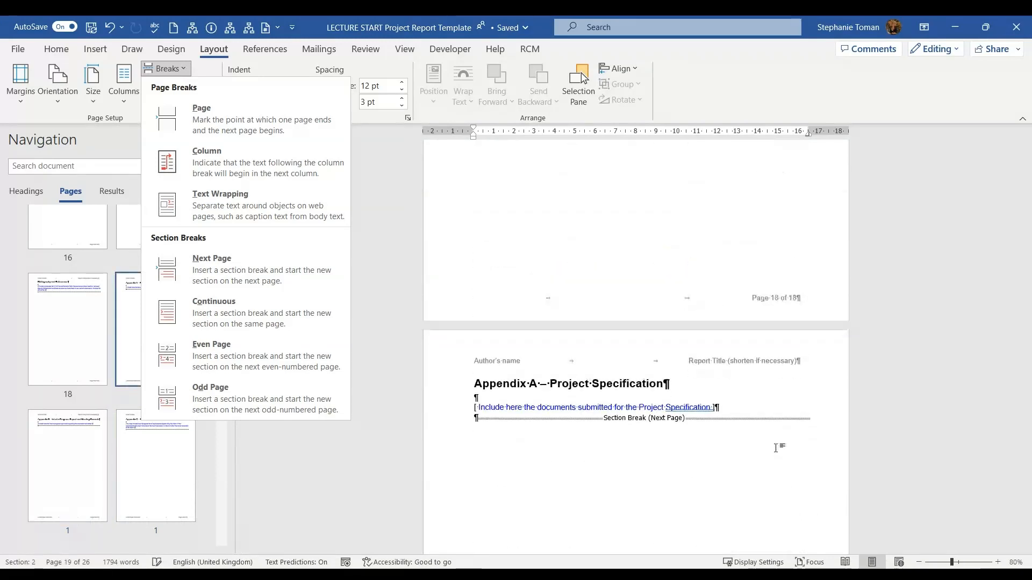
scroll(782, 448, "down", 7)
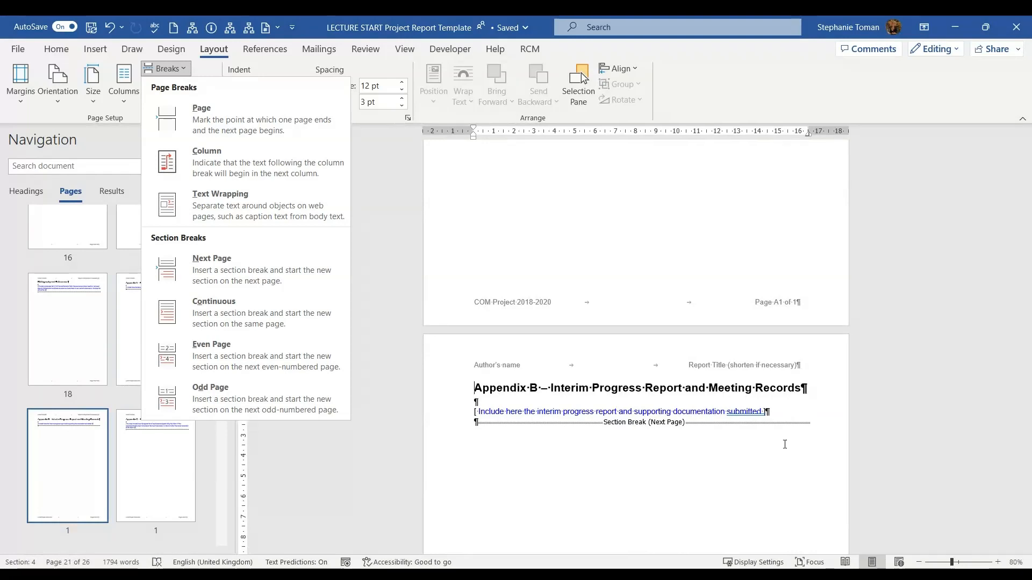
scroll(785, 444, "down", 10)
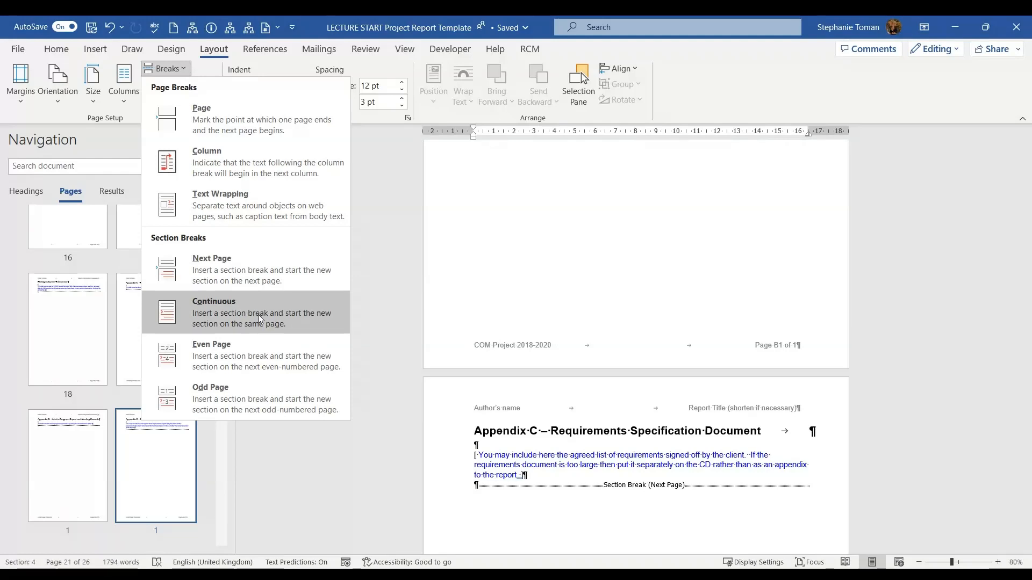
key("Escape")
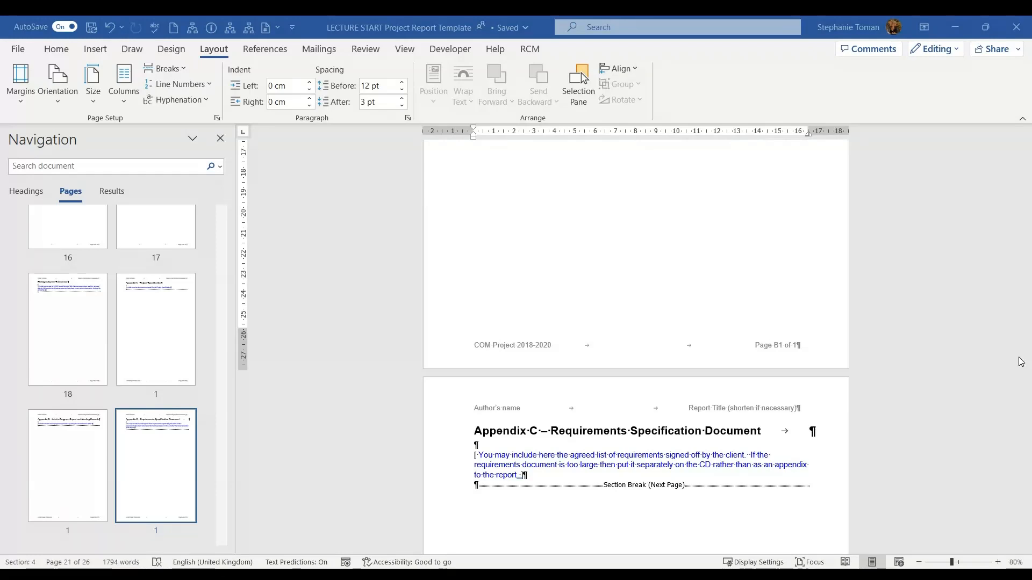
Open the page setup of the Appendix B section from its section break and close it without changing anything
double_click(686, 197)
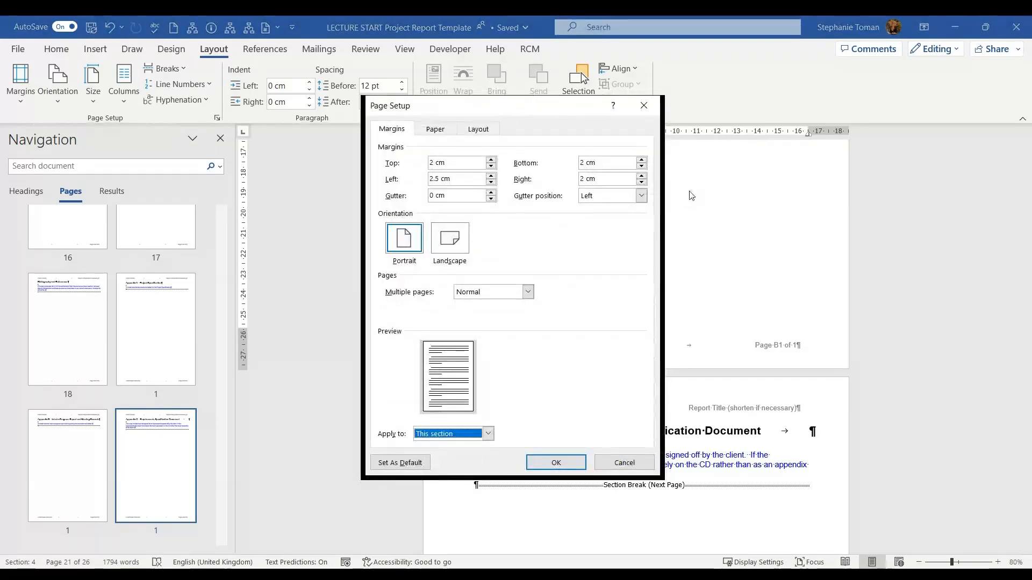
left_click(649, 104)
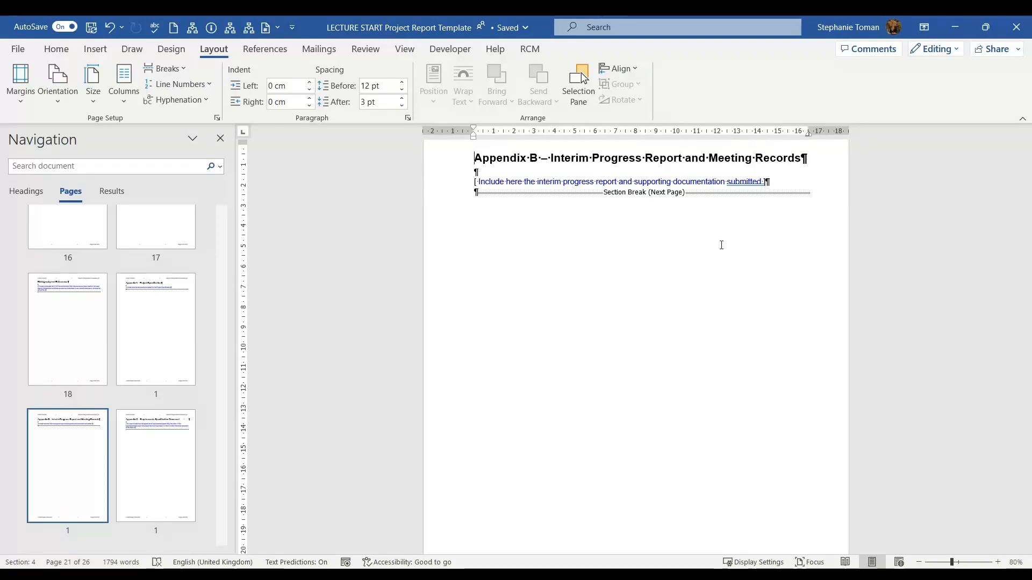
Go to the Table of Contents page using the page thumbnails and hide the formatting marks
key("ctrl+Home")
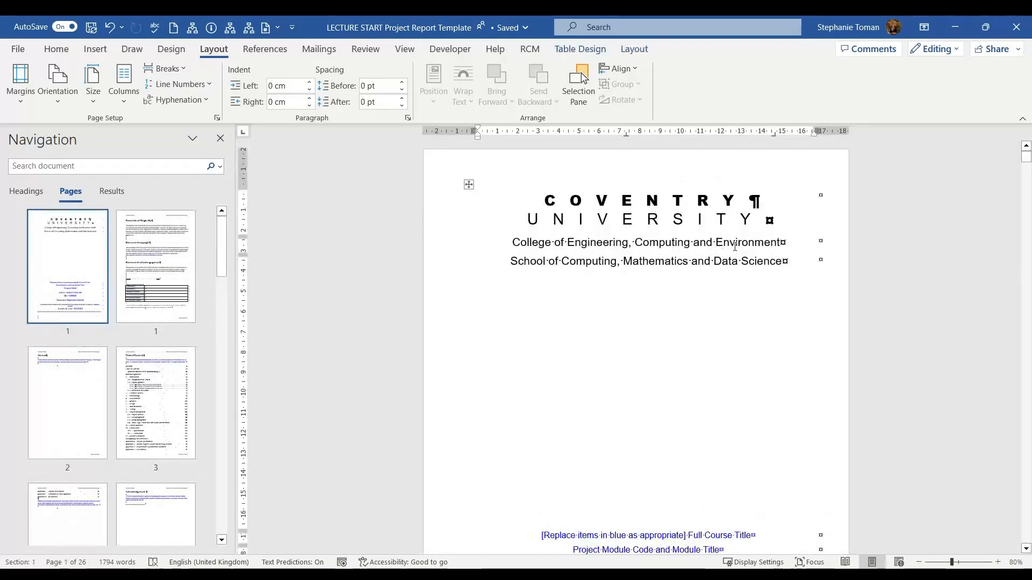
key("ctrl+End")
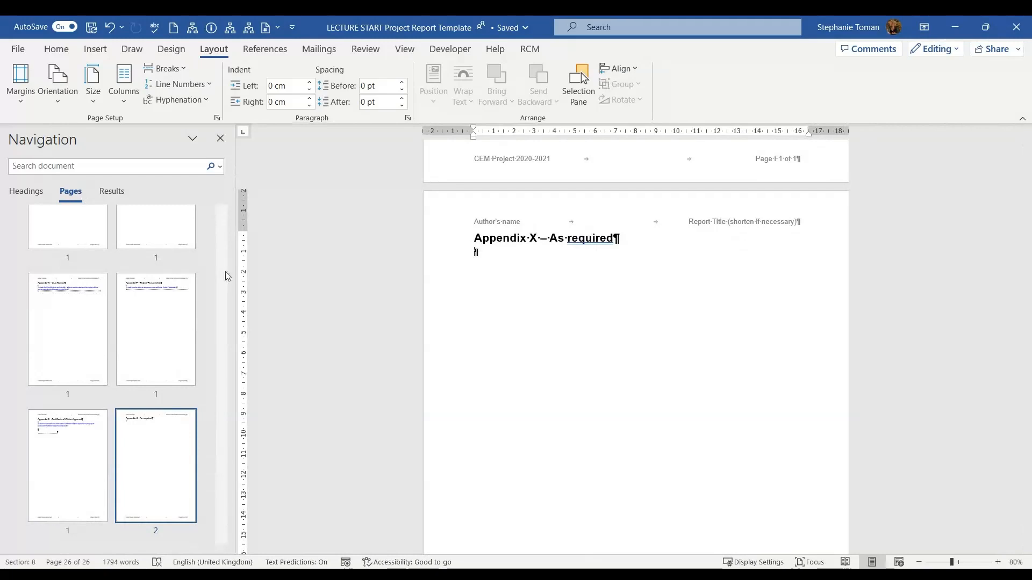
left_click_drag(225, 490, 228, 221)
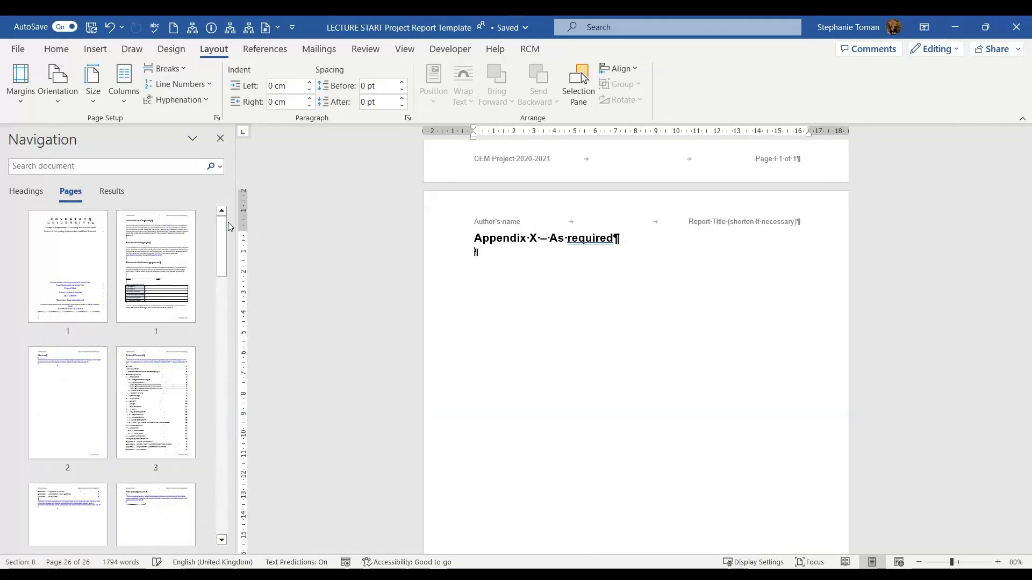
left_click(154, 428)
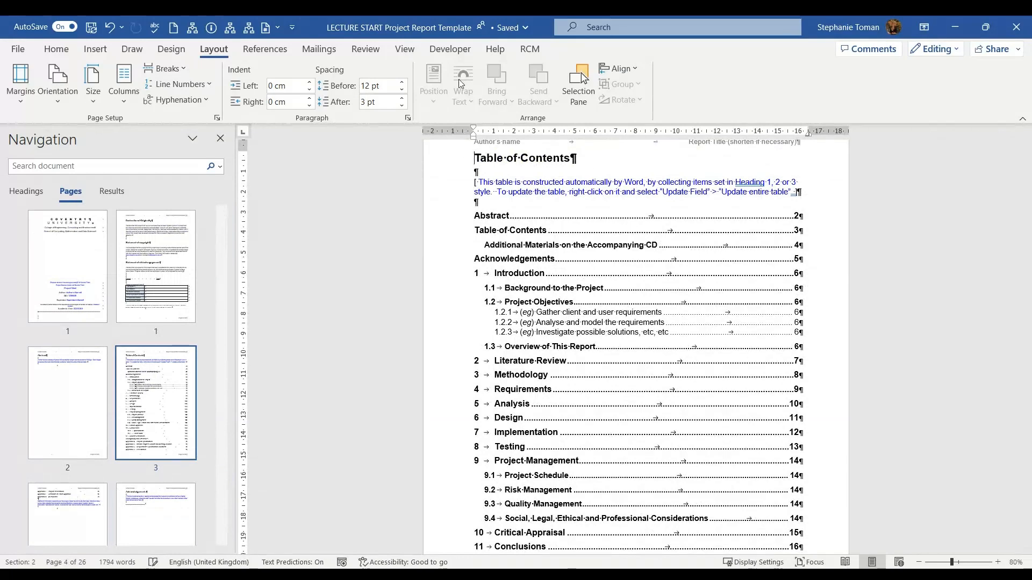
left_click(56, 51)
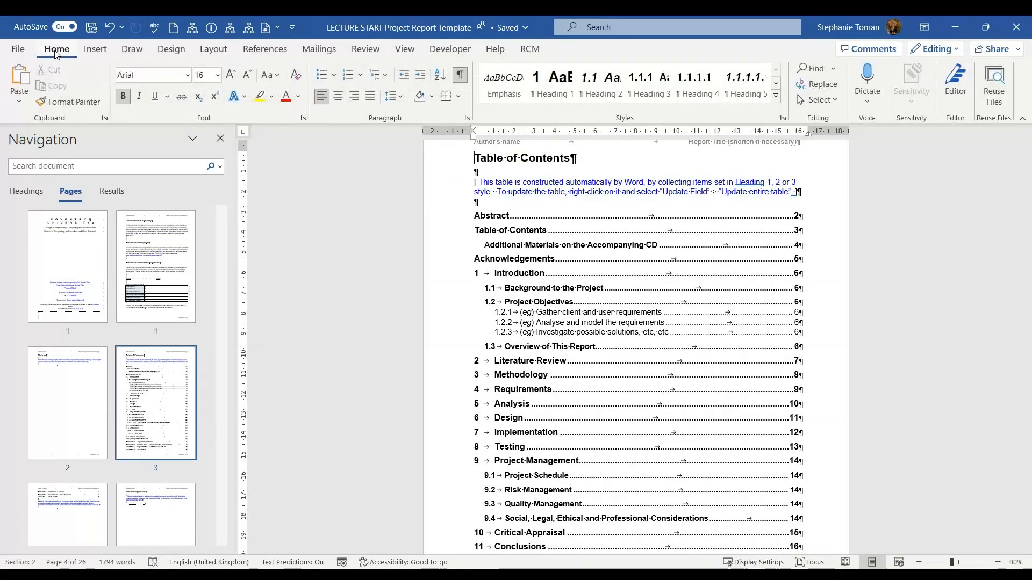
left_click(456, 79)
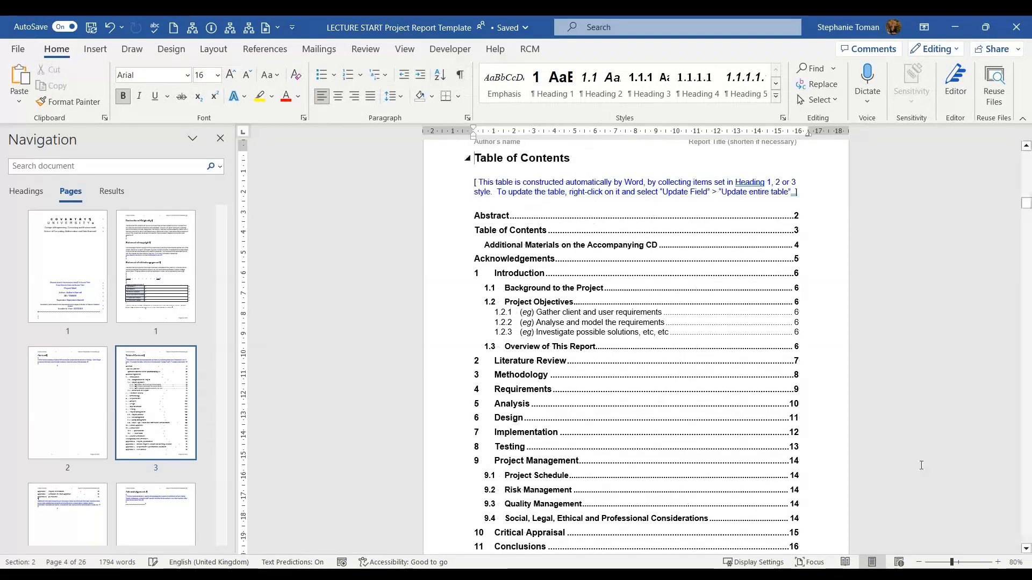
Examine the table of contents entries, including the appendix listings, and continue to the Acknowledgements page
scroll(656, 259, "up", 3)
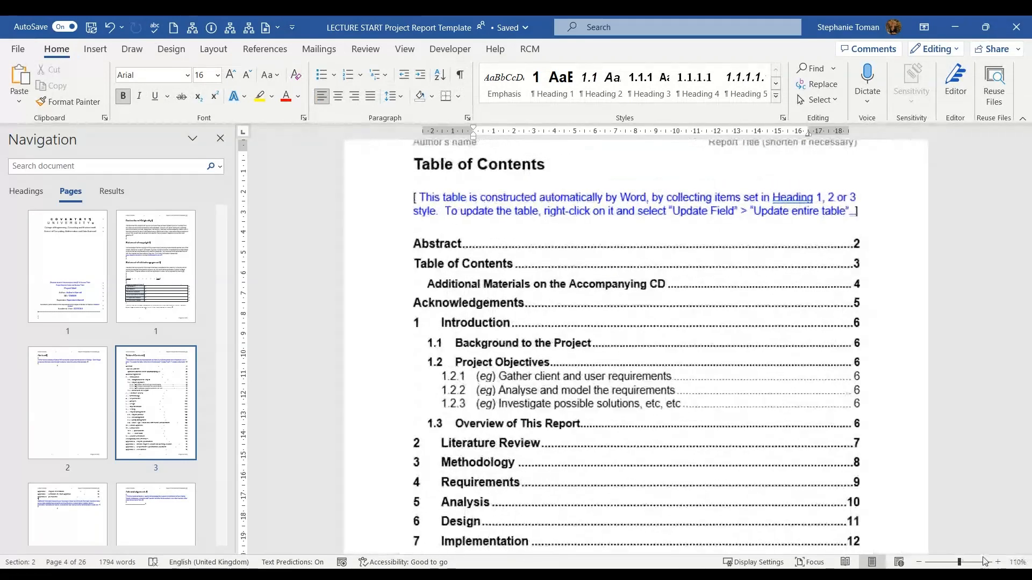
scroll(656, 260, "up", 2)
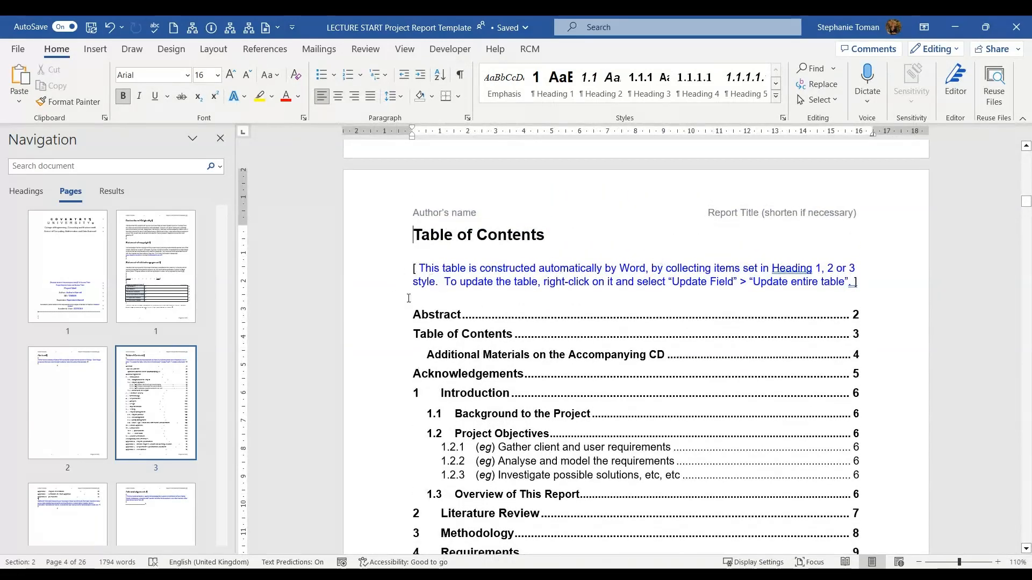
scroll(409, 298, "down", 12)
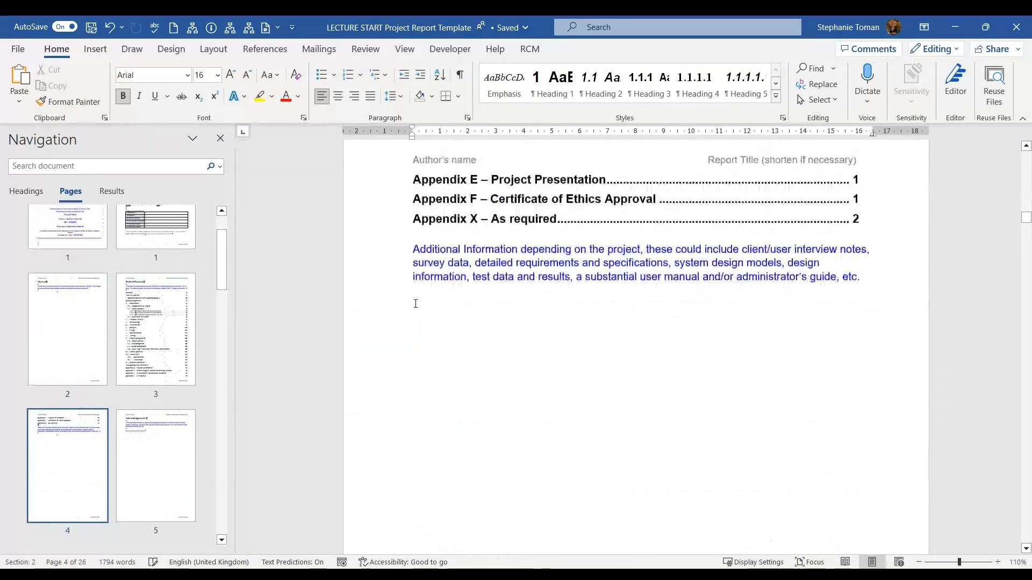
scroll(416, 304, "down", 10)
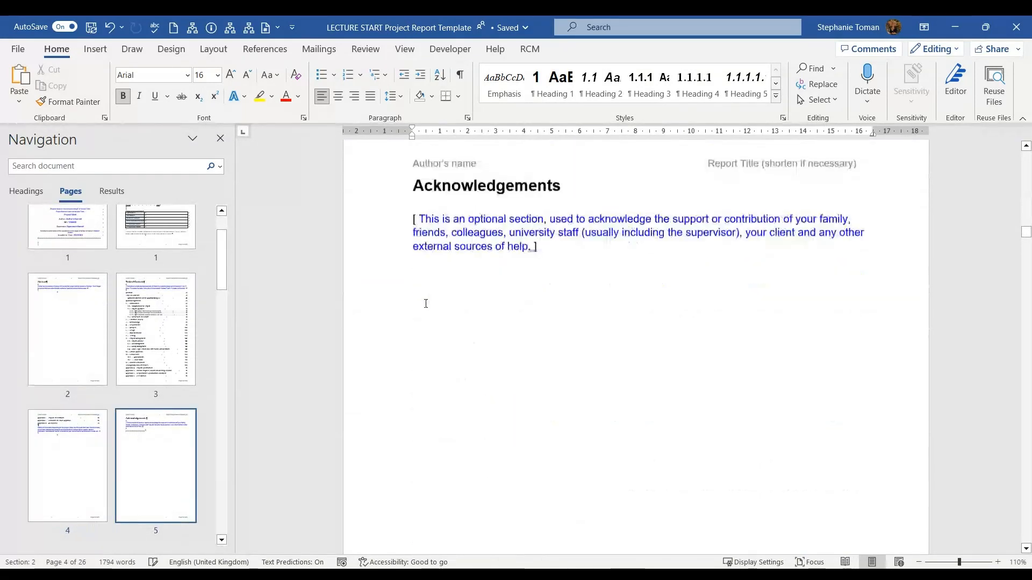
scroll(643, 373, "up", 10)
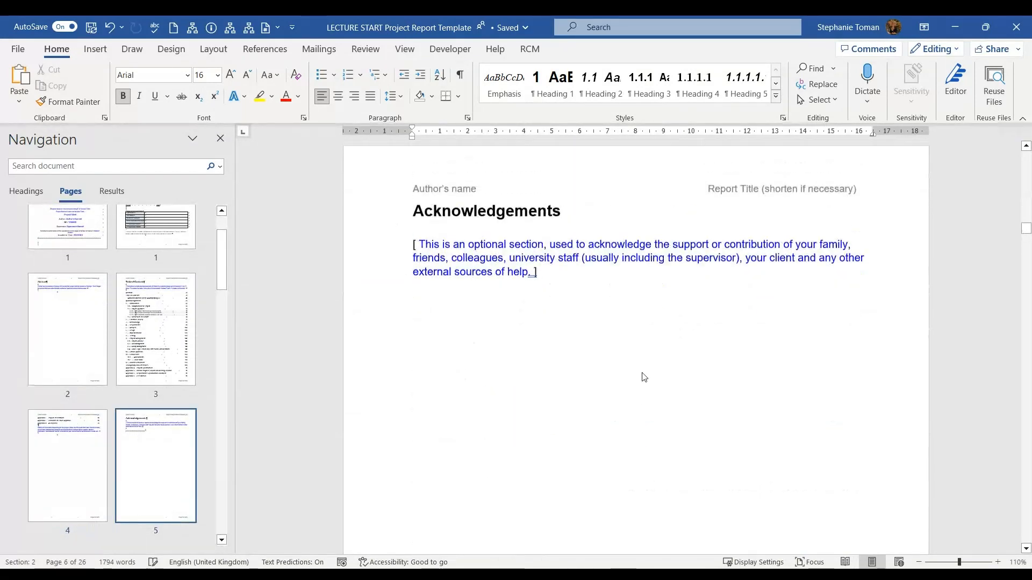
scroll(643, 373, "up", 10)
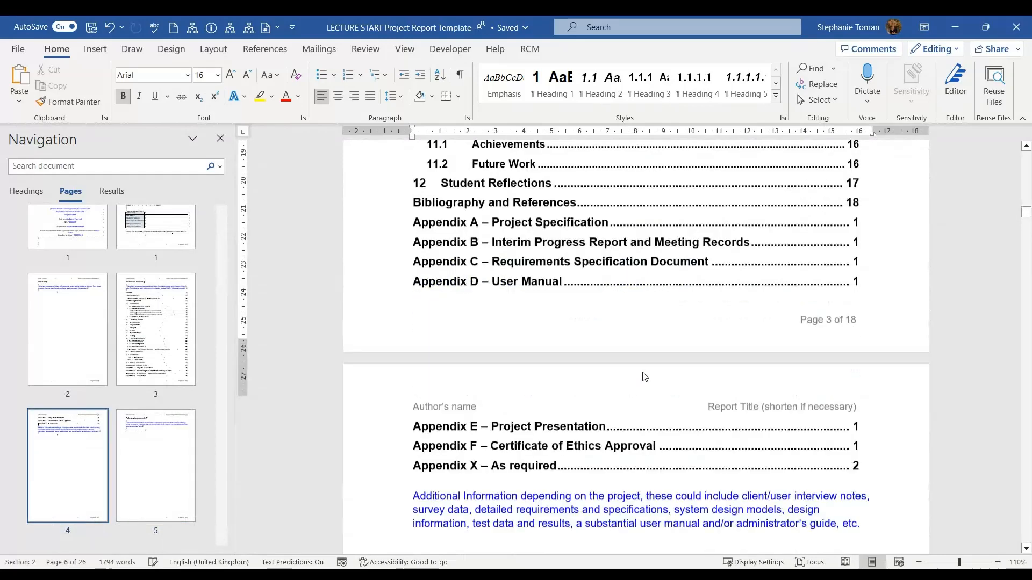
scroll(644, 363, "up", 3)
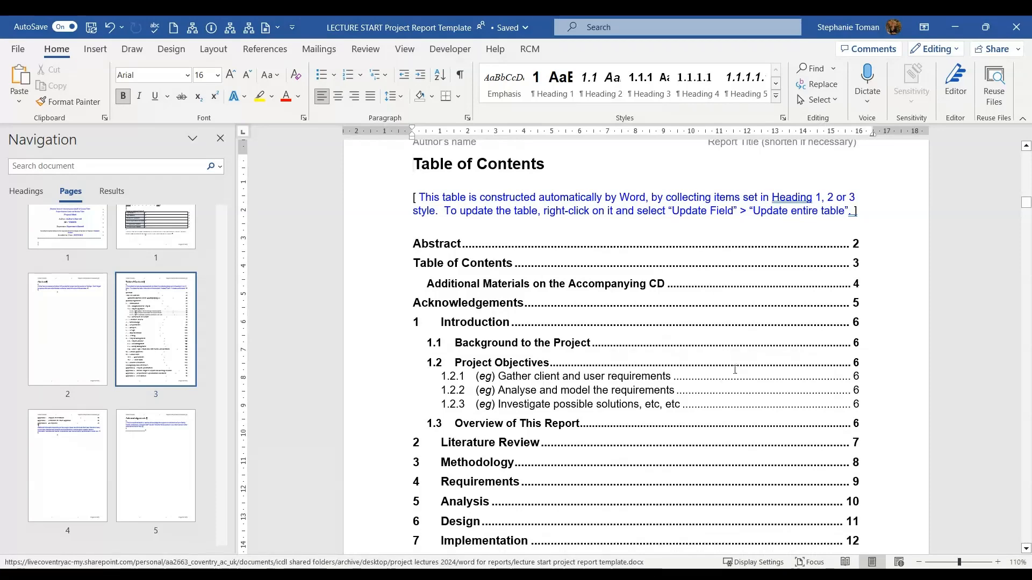
scroll(734, 369, "down", 15)
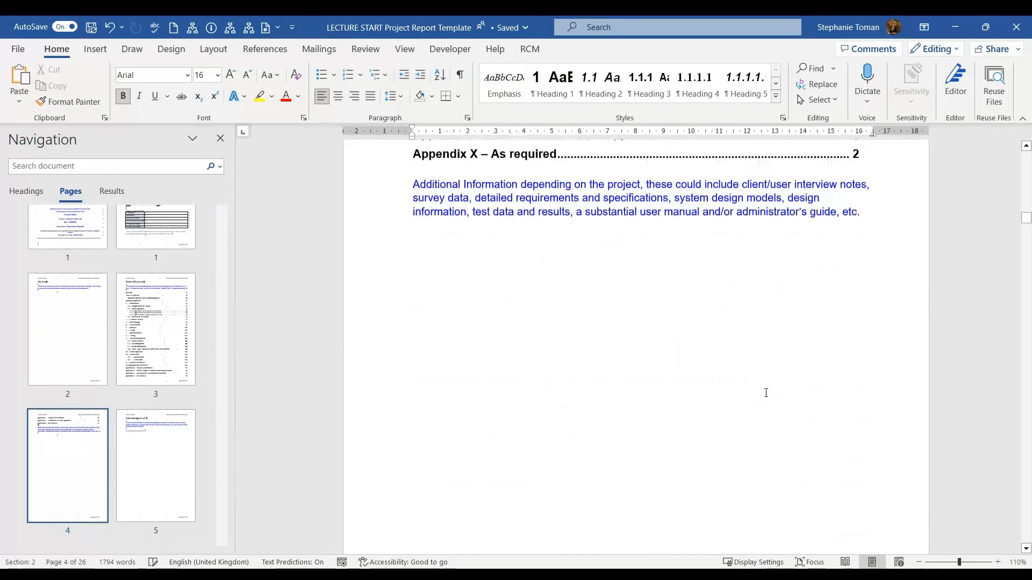
scroll(765, 393, "down", 5)
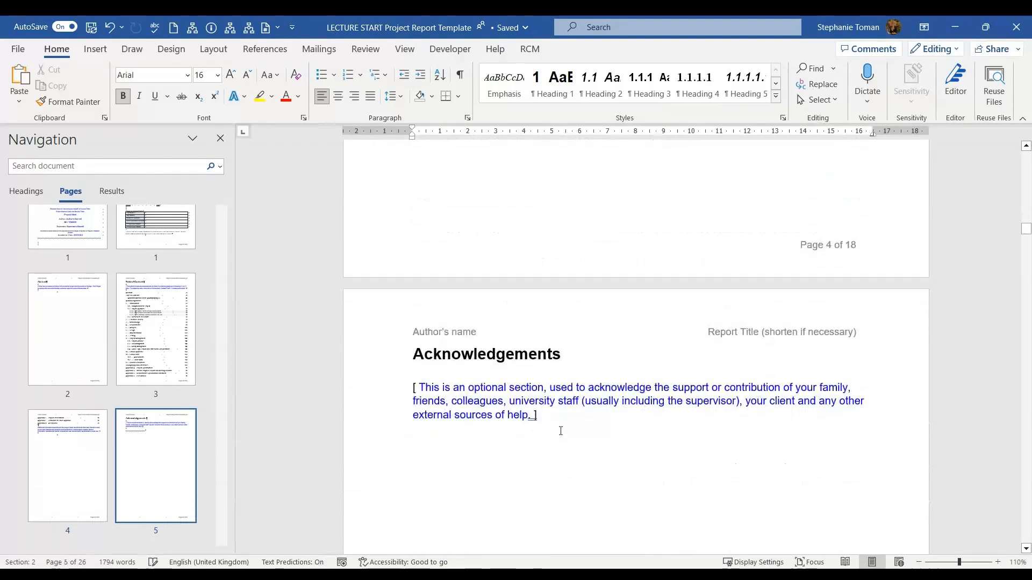
Show the full styles list for the Acknowledgements heading, making it taller and moving it clear of the heading text
left_click(442, 355)
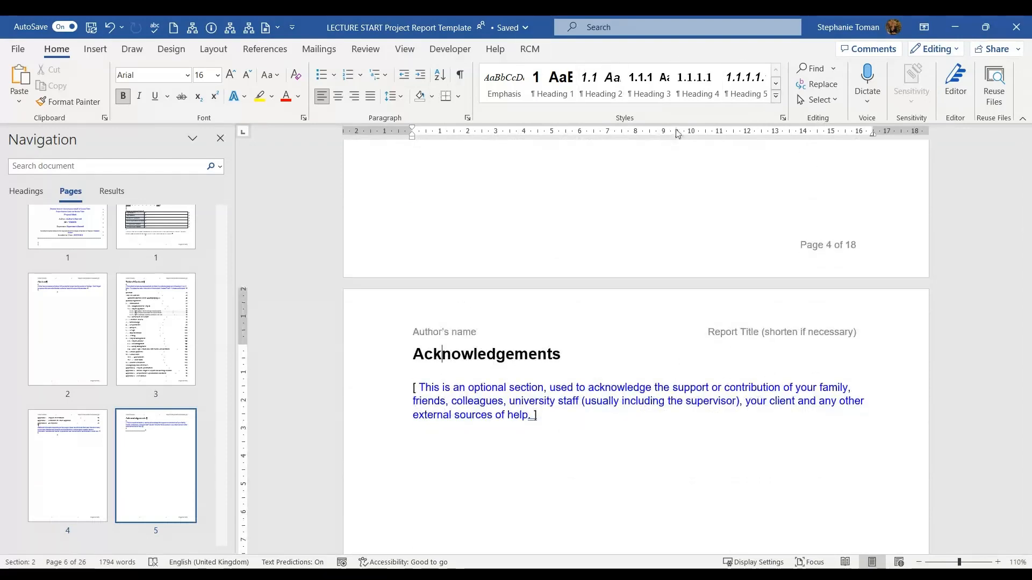
left_click(783, 119)
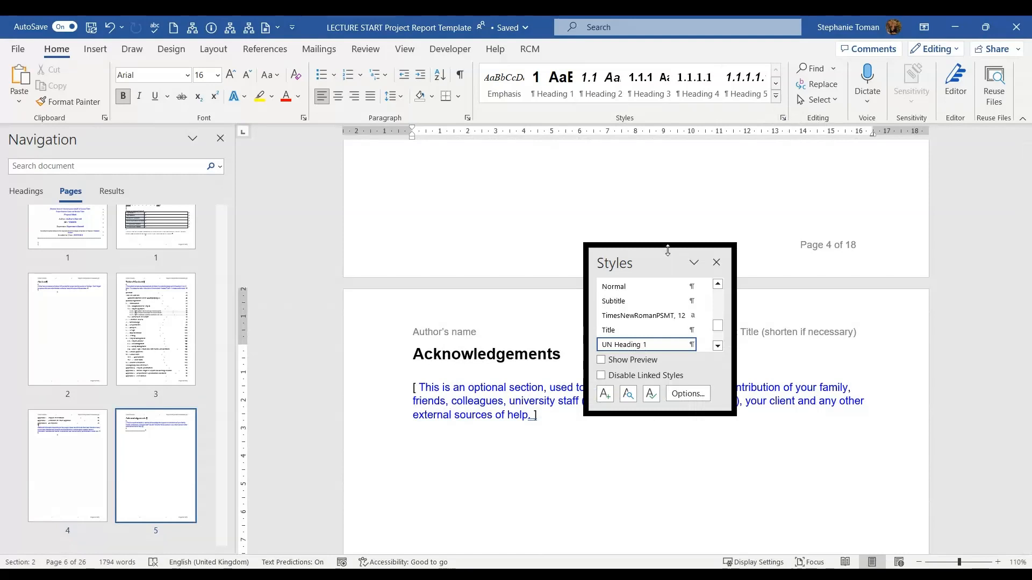
left_click_drag(668, 243, 672, 125)
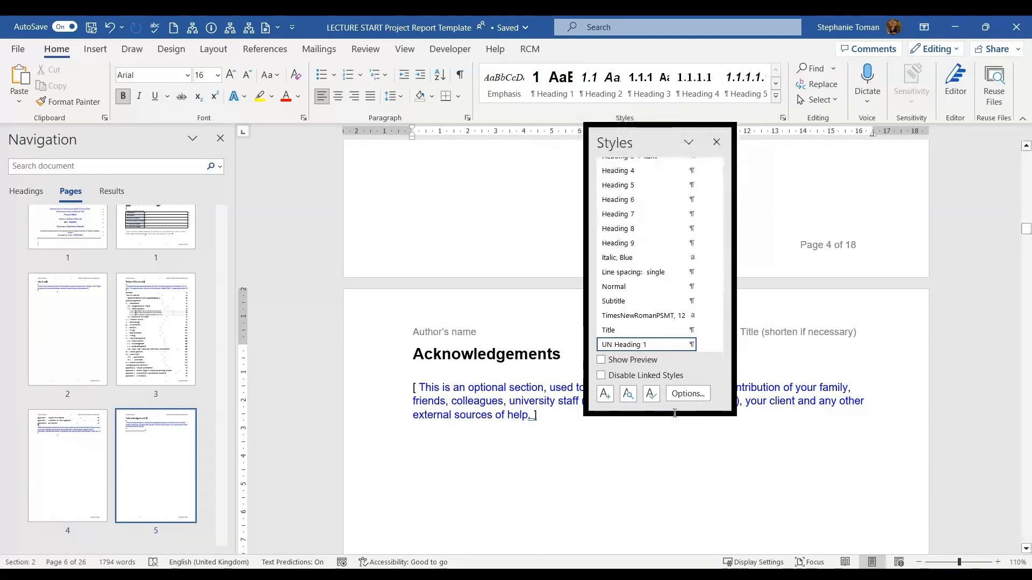
left_click_drag(674, 415, 674, 490)
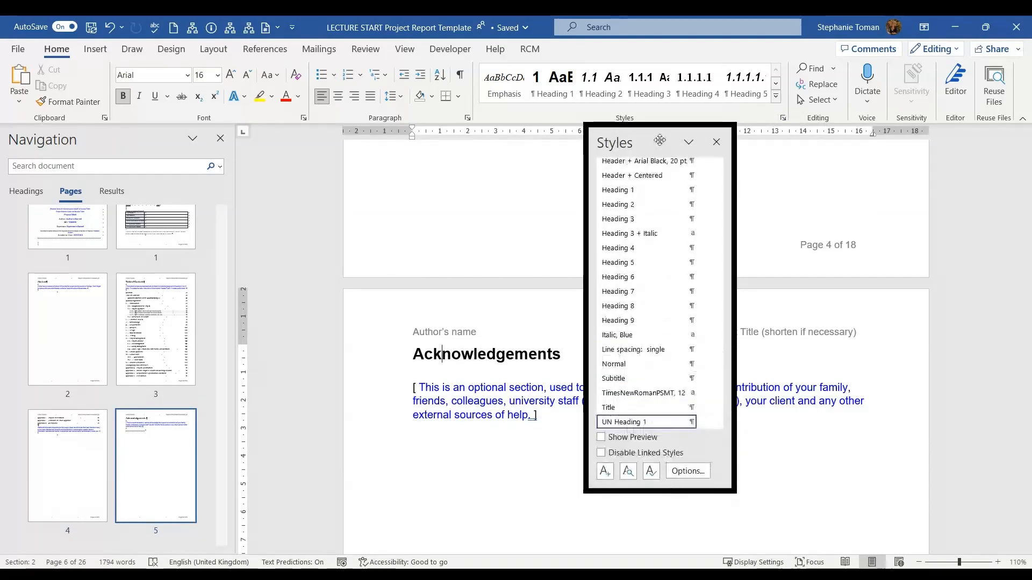
left_click_drag(660, 142, 856, 156)
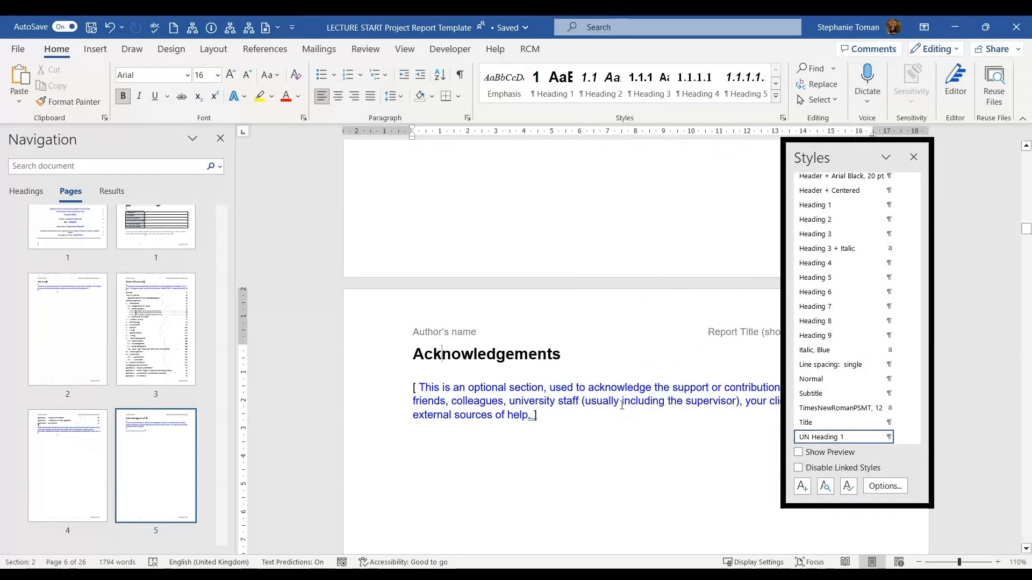
Check the styles of the Introduction, Background to the Project and Gather client and user requirements headings
scroll(620, 405, "down", 10)
scroll(620, 407, "down", 5)
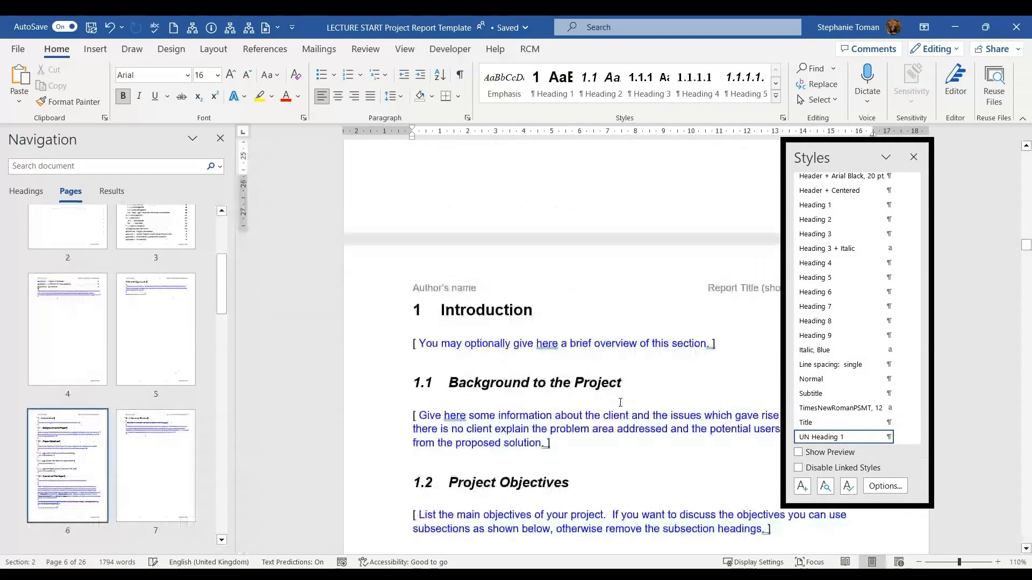
left_click(485, 306)
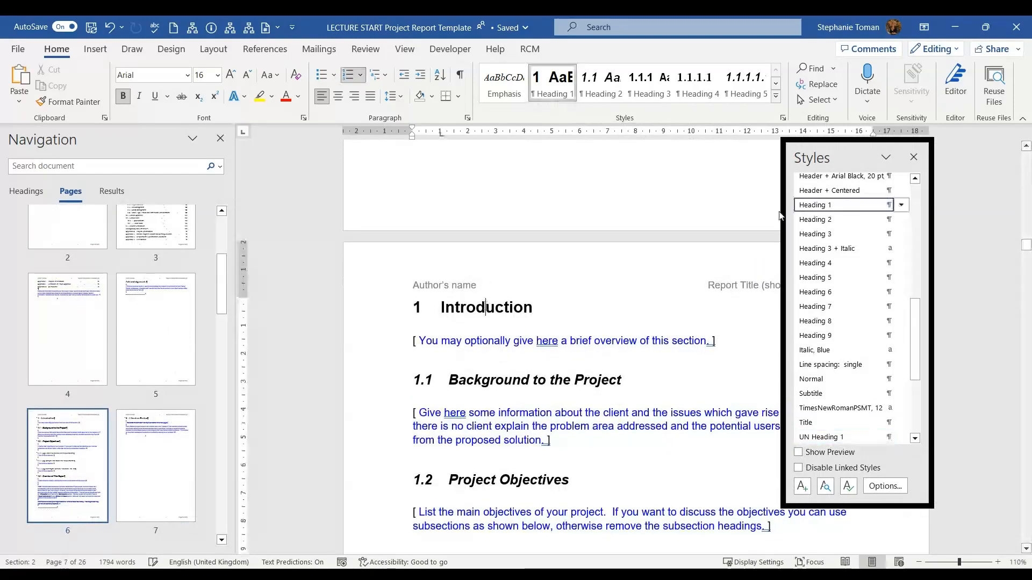
left_click(503, 383)
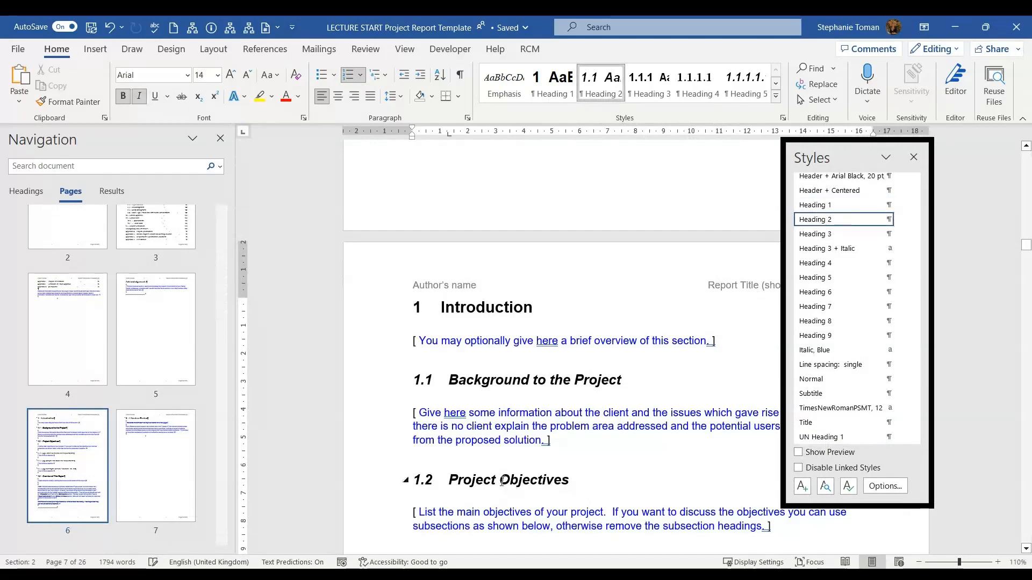
scroll(608, 455, "down", 5)
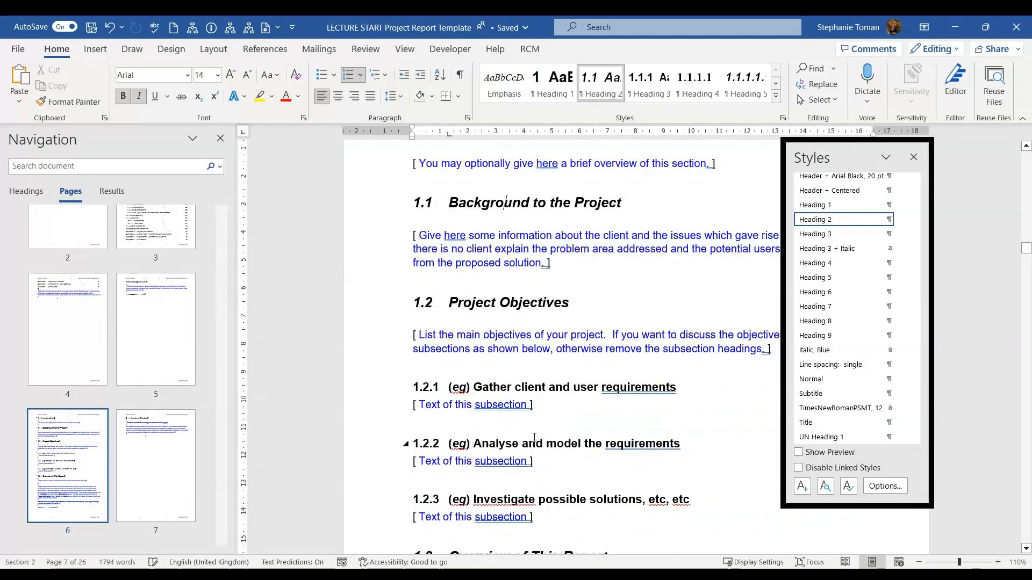
left_click(554, 387)
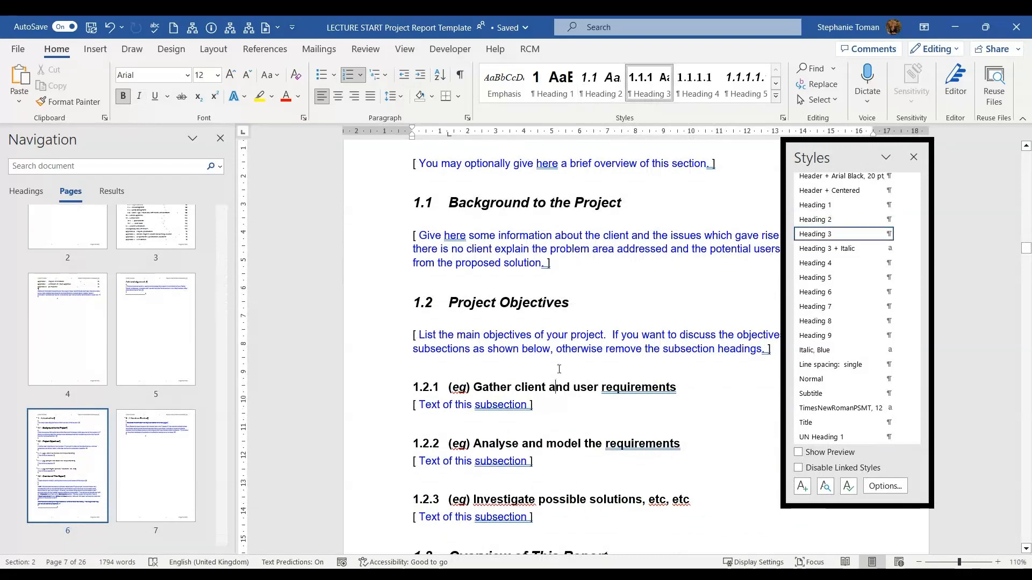
View the multilevel list library that controls the heading numbering, then close it without choosing a list
scroll(397, 281, "up", 6)
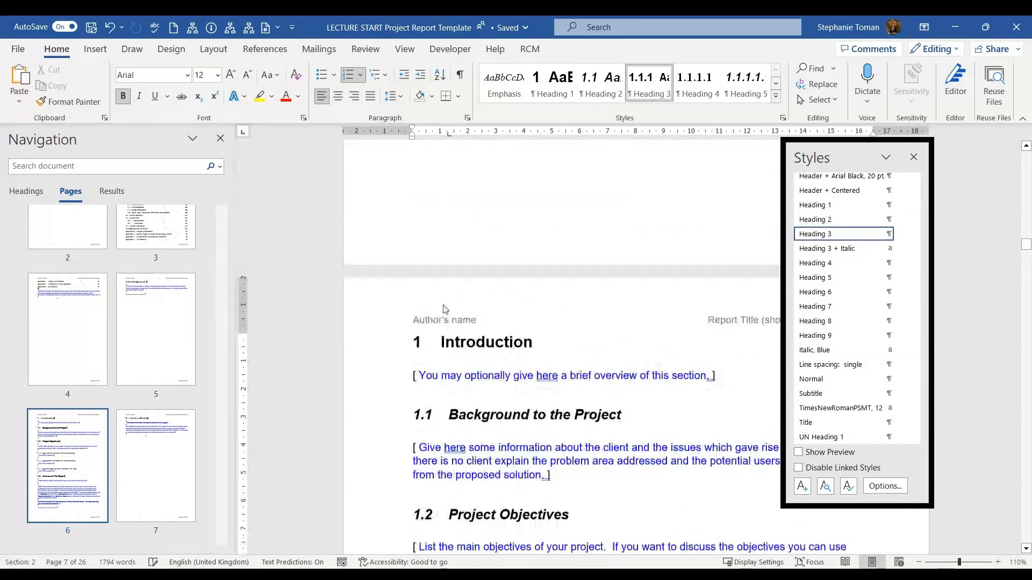
left_click(391, 81)
mouse_move(508, 247)
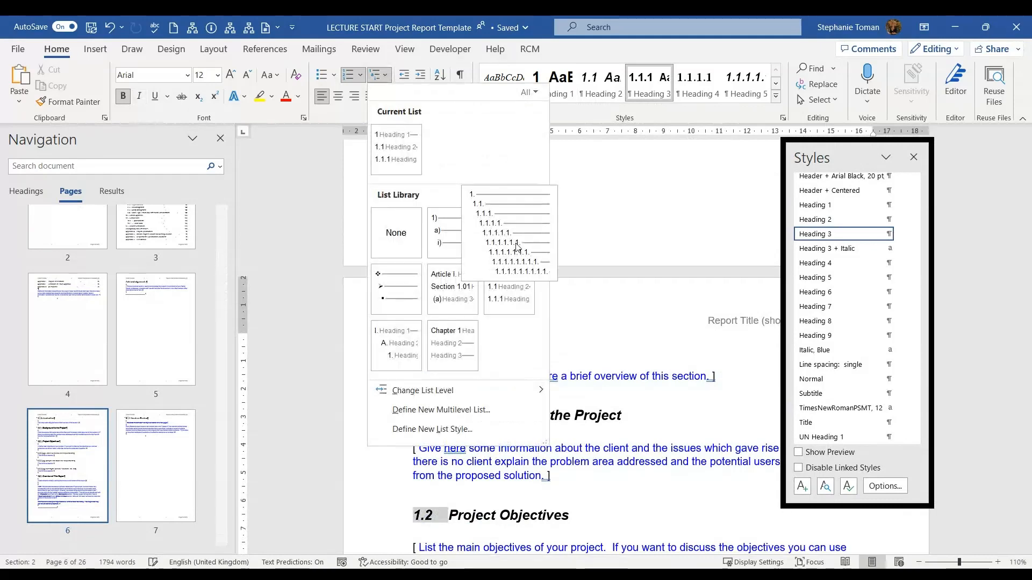
left_click(652, 330)
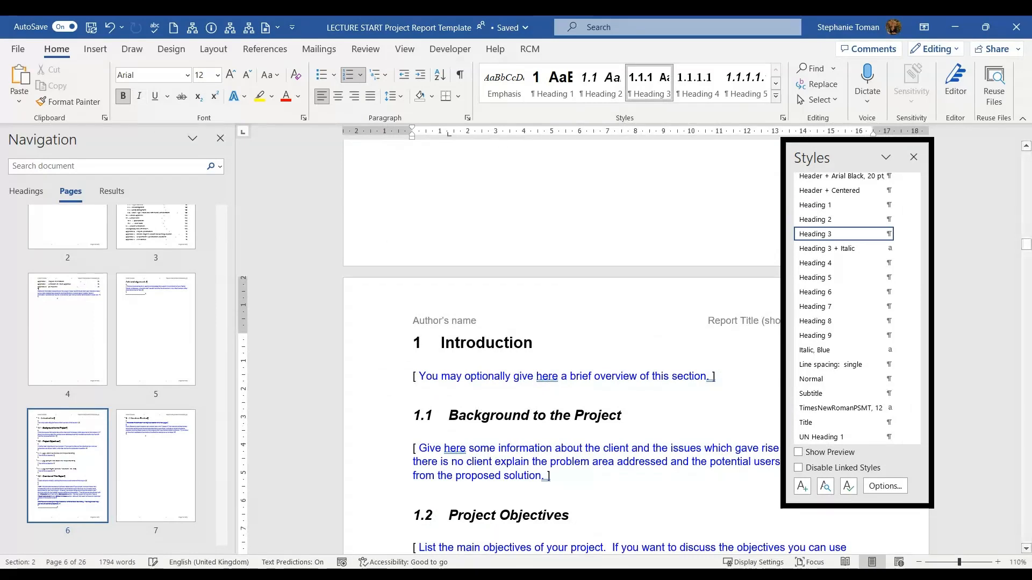
Return to the Table of Contents page and move the styles list clear of the page numbers
scroll(652, 455, "up", 10)
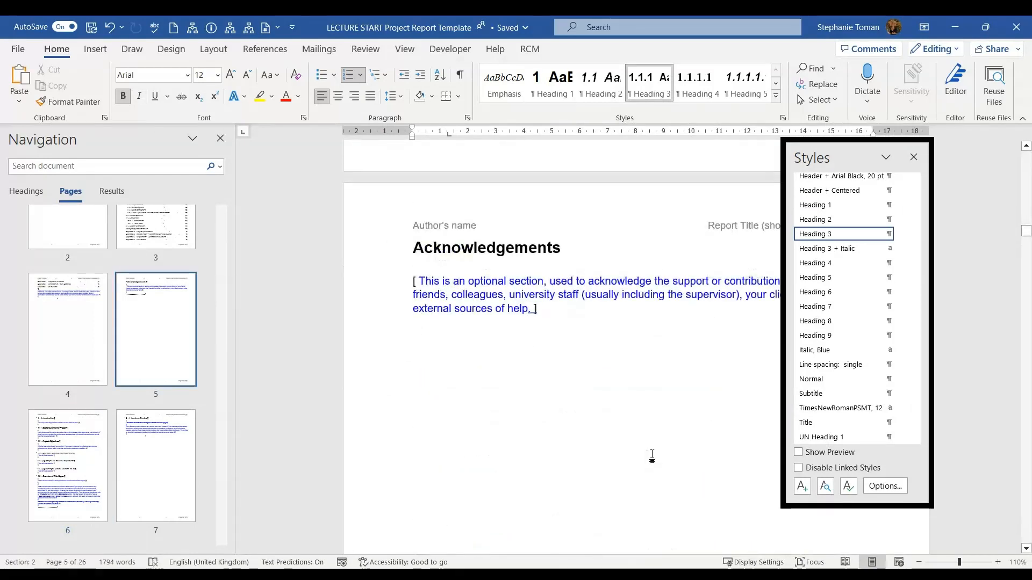
scroll(652, 455, "up", 6)
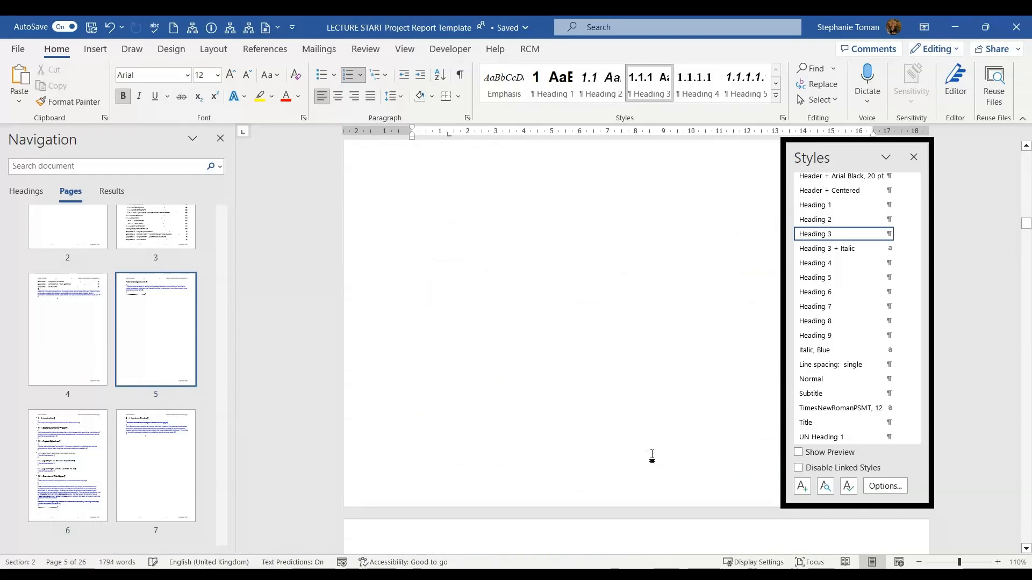
scroll(652, 455, "up", 10)
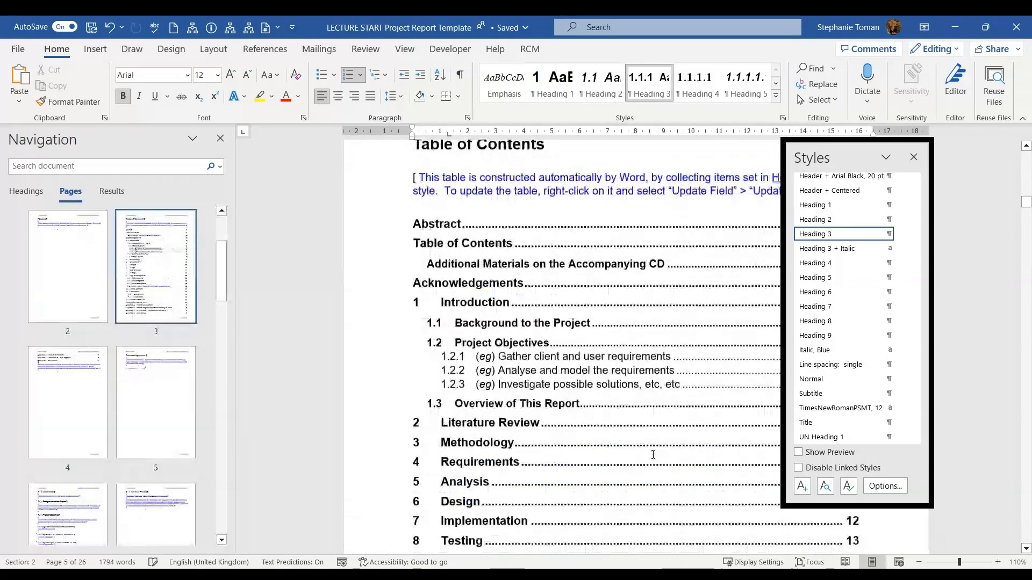
left_click(573, 412)
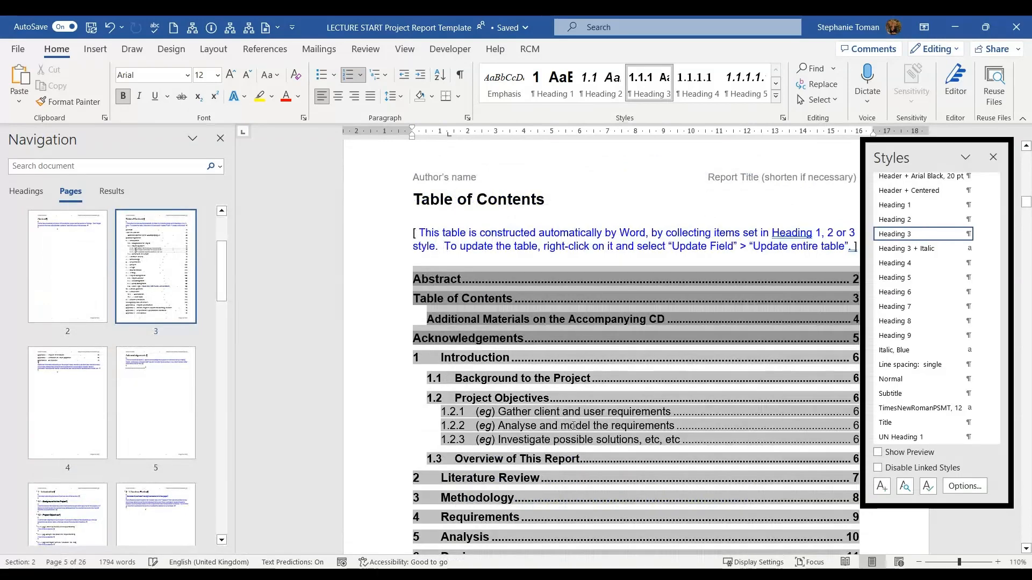
Follow the "Appendix X – As required" entry in the table of contents to its page
scroll(573, 412, "down", 9)
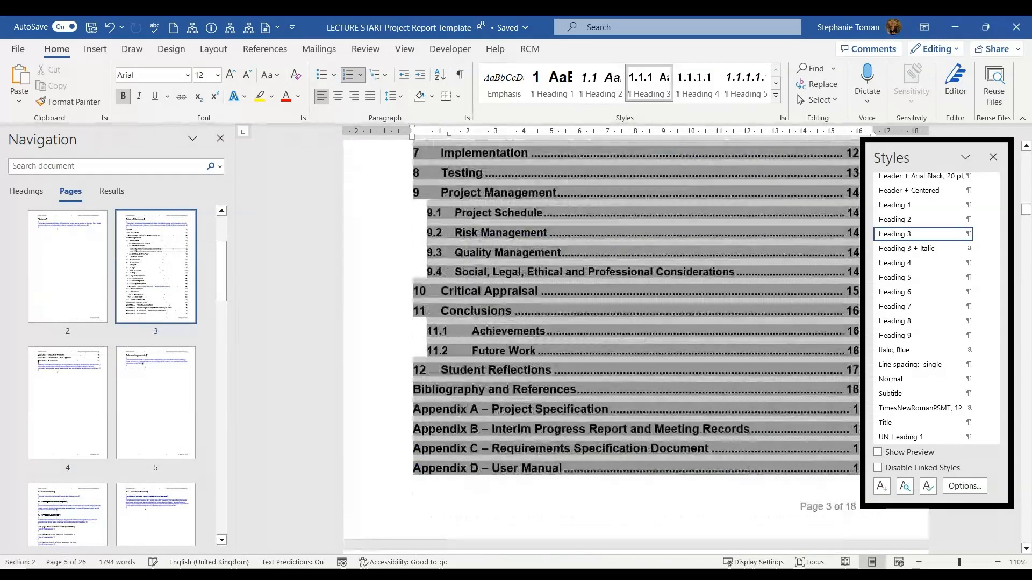
scroll(629, 457, "down", 8)
scroll(631, 207, "up", 2)
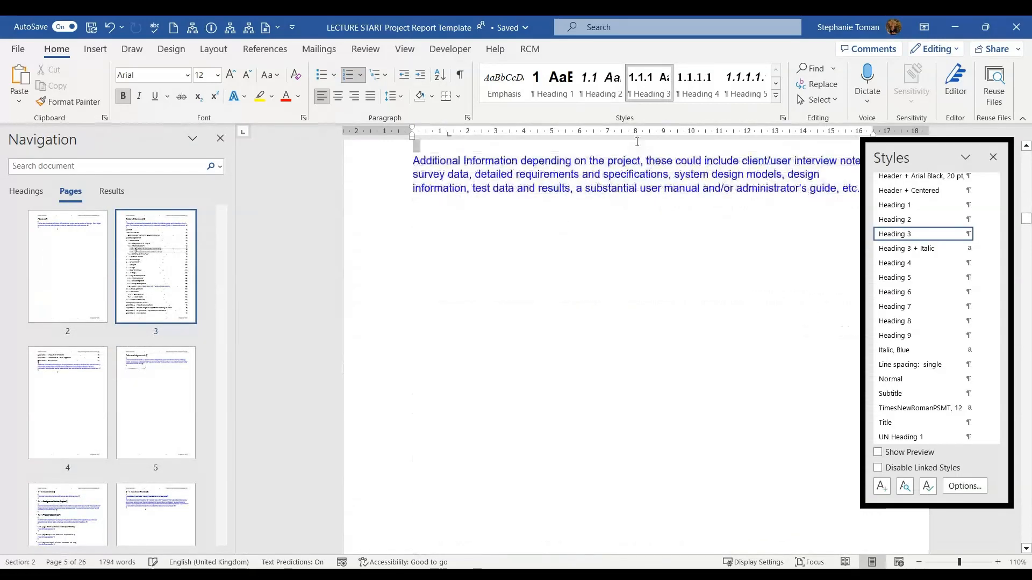
left_click(855, 182)
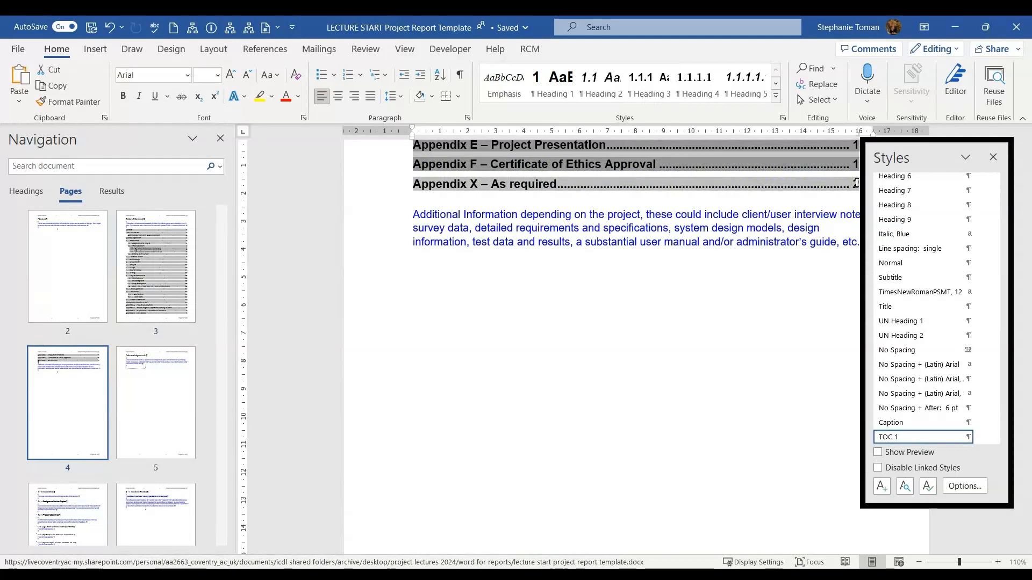
left_click(856, 187, "ctrl")
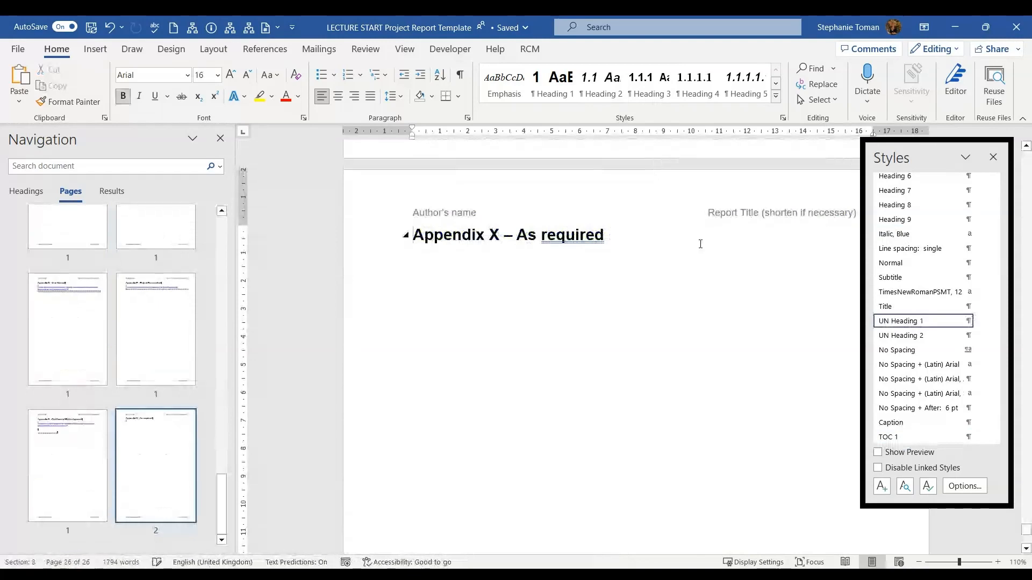
Return to the Table of Contents page and follow the link for "1.3 Overview of This Report"
scroll(165, 285, "up", 15)
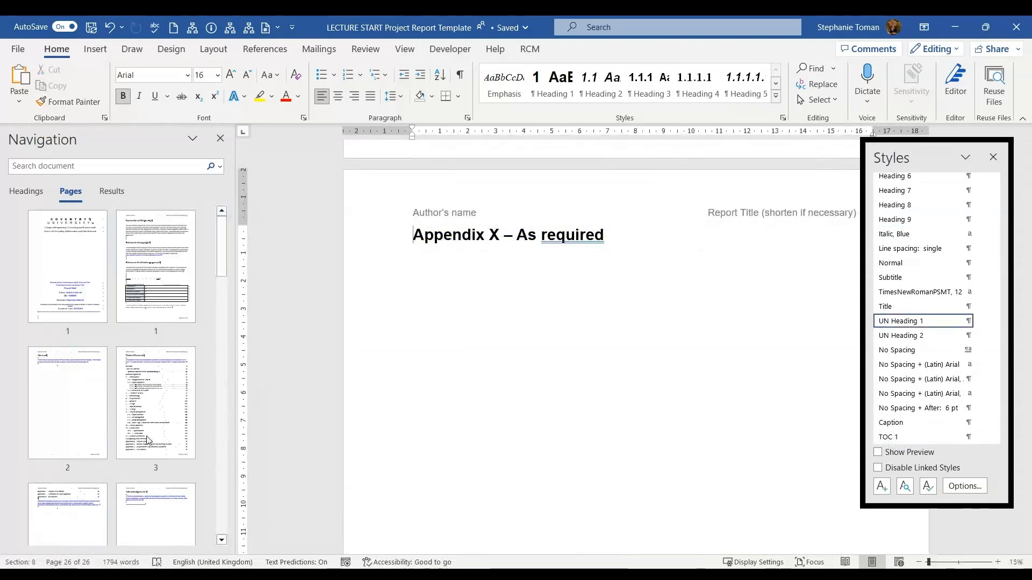
left_click(144, 433)
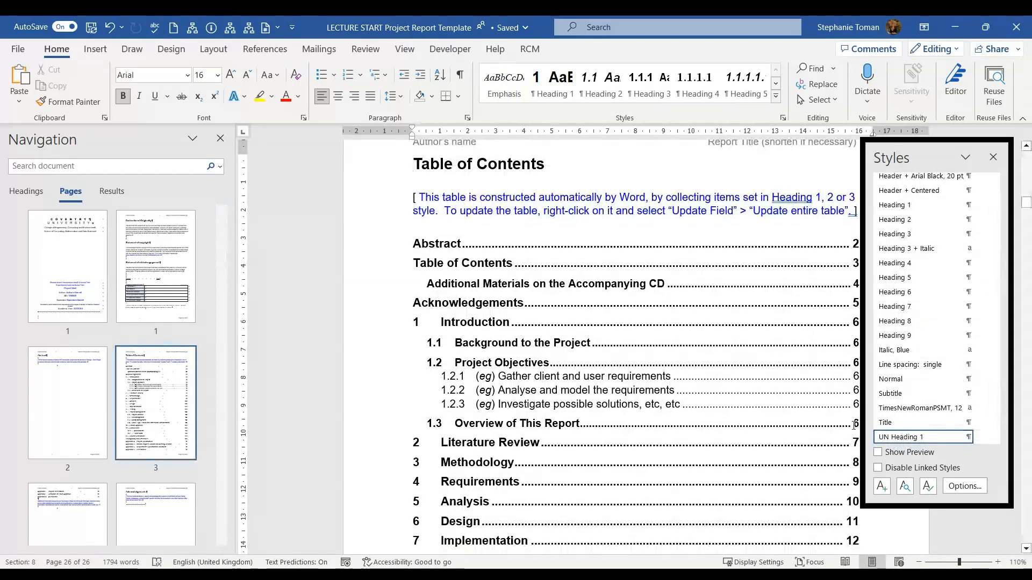
left_click(856, 423, "ctrl")
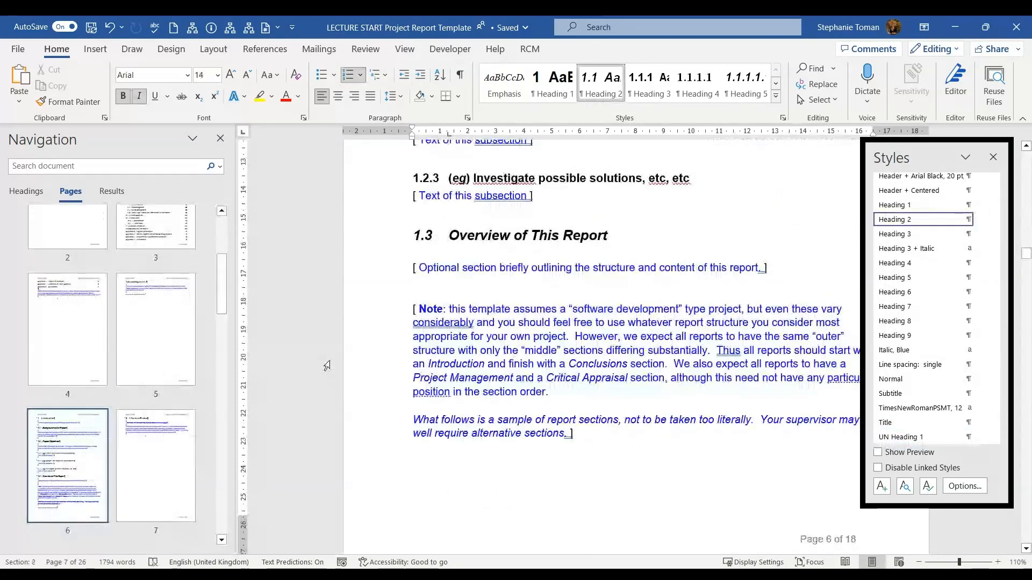
Go back to the Table of Contents page and delete the entire automatic table, keeping its heading and instruction text
left_click_drag(218, 288, 224, 234)
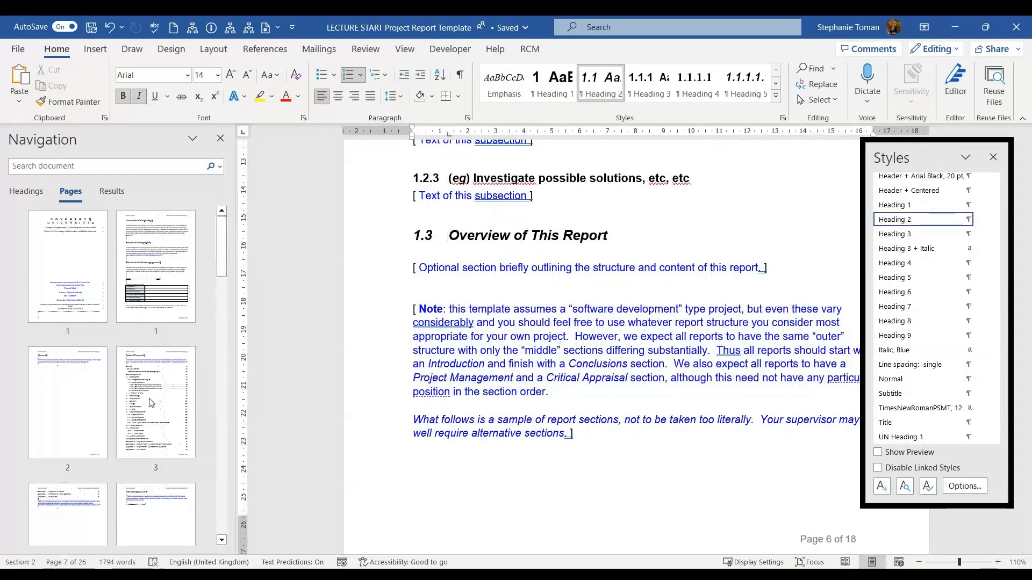
left_click(151, 419)
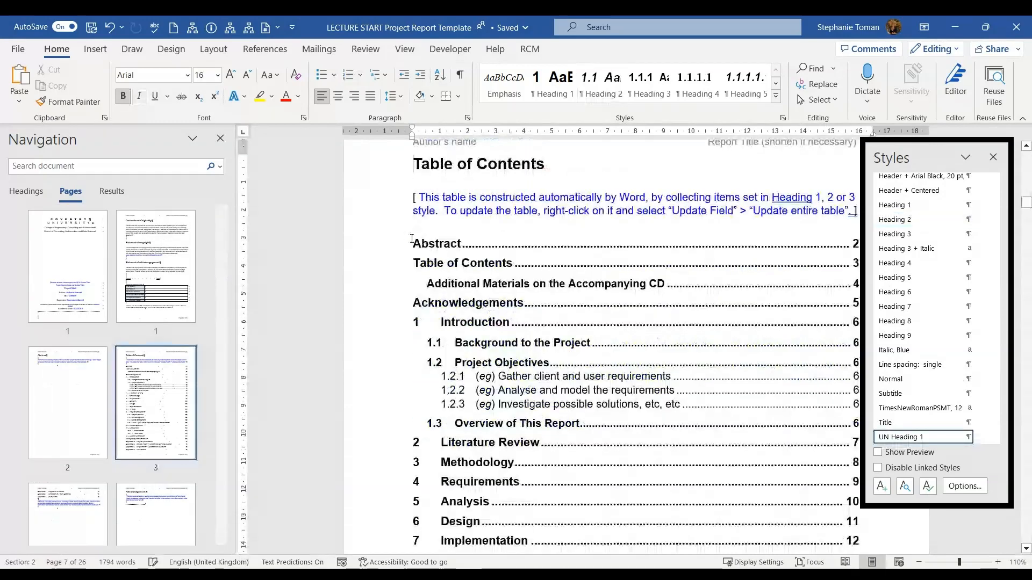
left_click(444, 259)
scroll(726, 308, "down", 10)
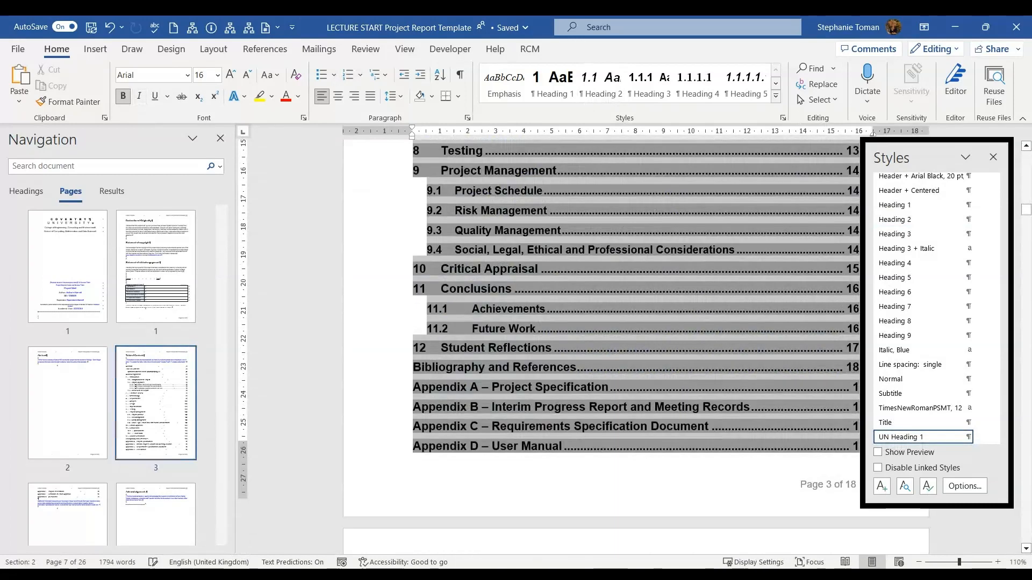
key("Delete")
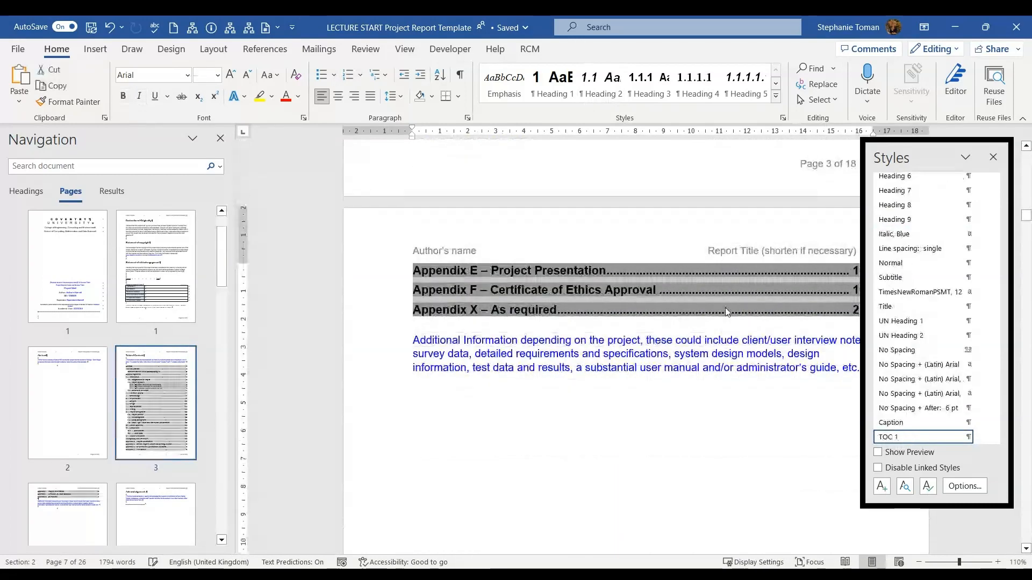
Look through the available citation styles for the references, leaving APA selected
scroll(698, 341, "up", 5)
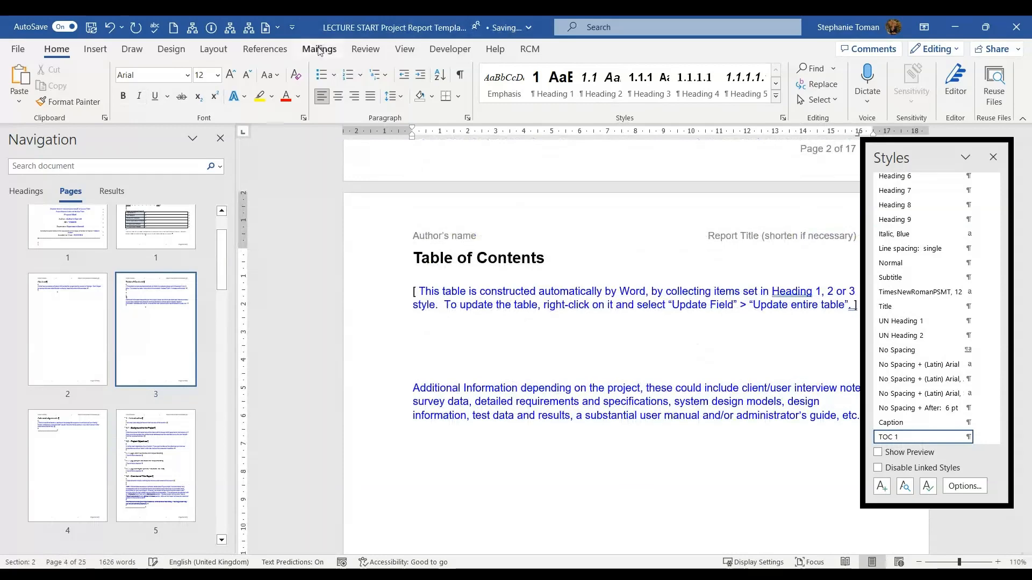
left_click(263, 50)
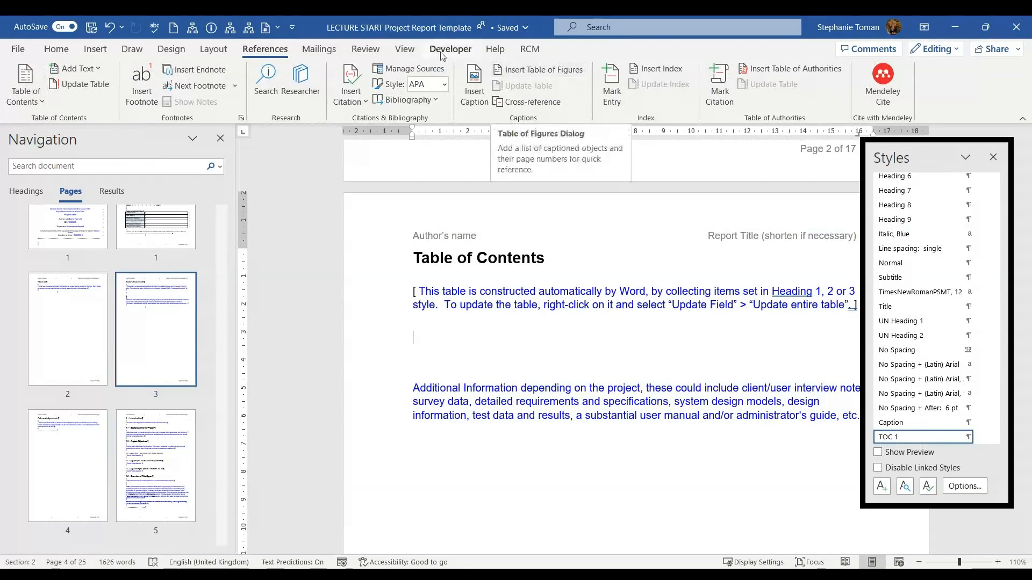
left_click(445, 84)
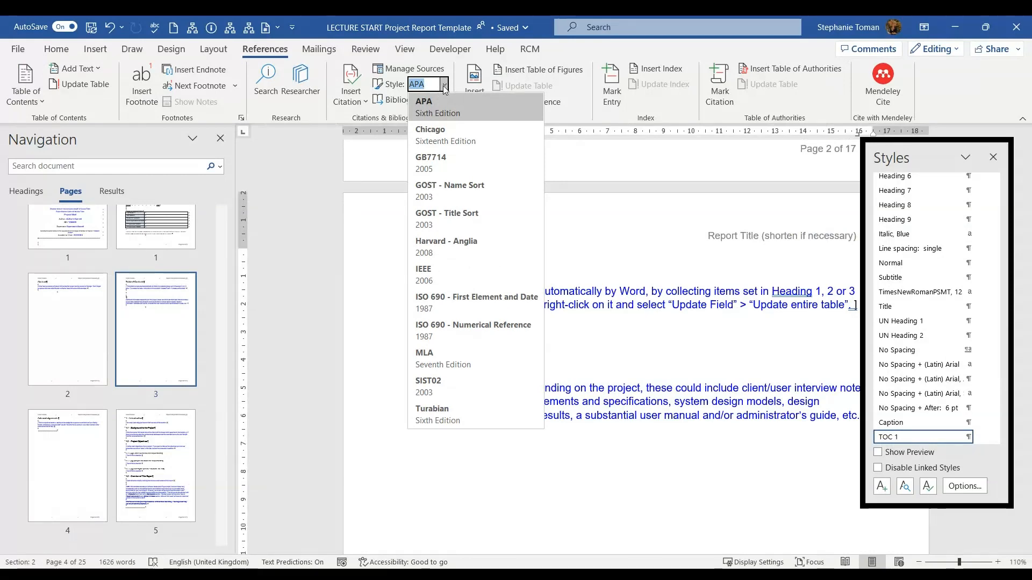
left_click(288, 187)
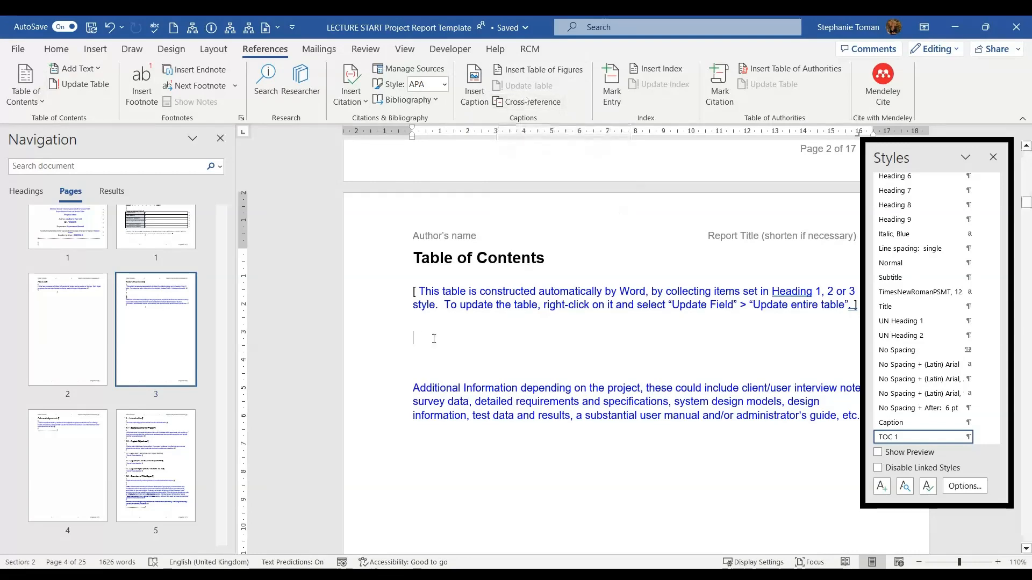
Open the custom table of contents settings for the empty spot below the instructions and move the dialog aside
left_click(43, 101)
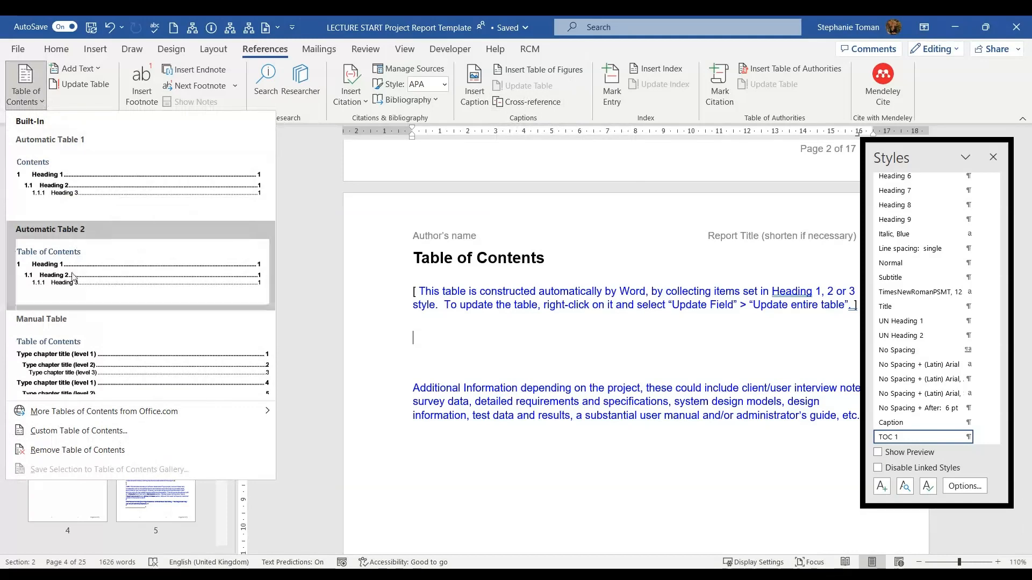
left_click(79, 431)
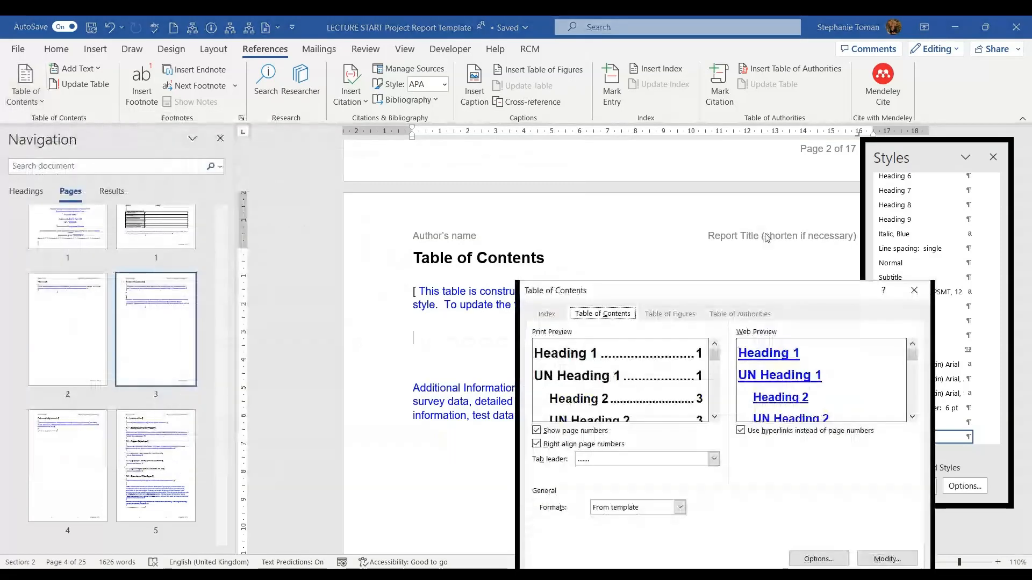
left_click_drag(737, 219, 275, 116)
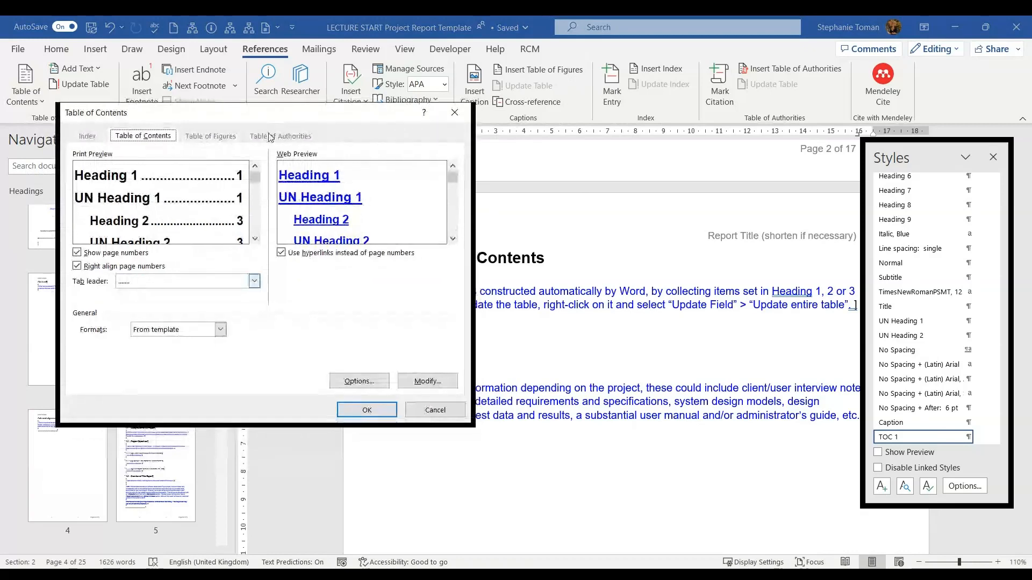
Try the Classic format with a dotted tab leader for the new table of contents
left_click(220, 330)
left_click(175, 349)
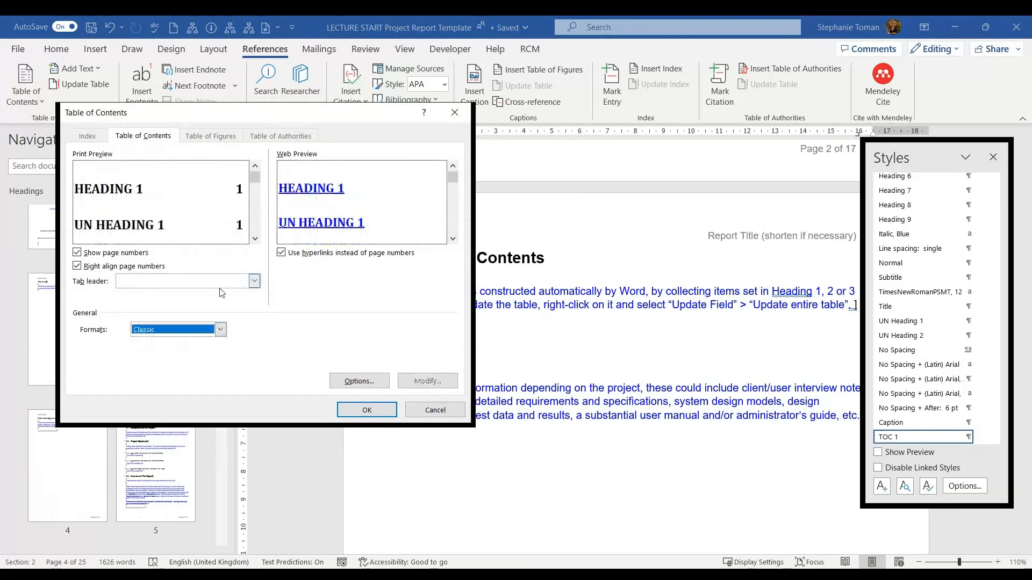
left_click(255, 283)
left_click(167, 305)
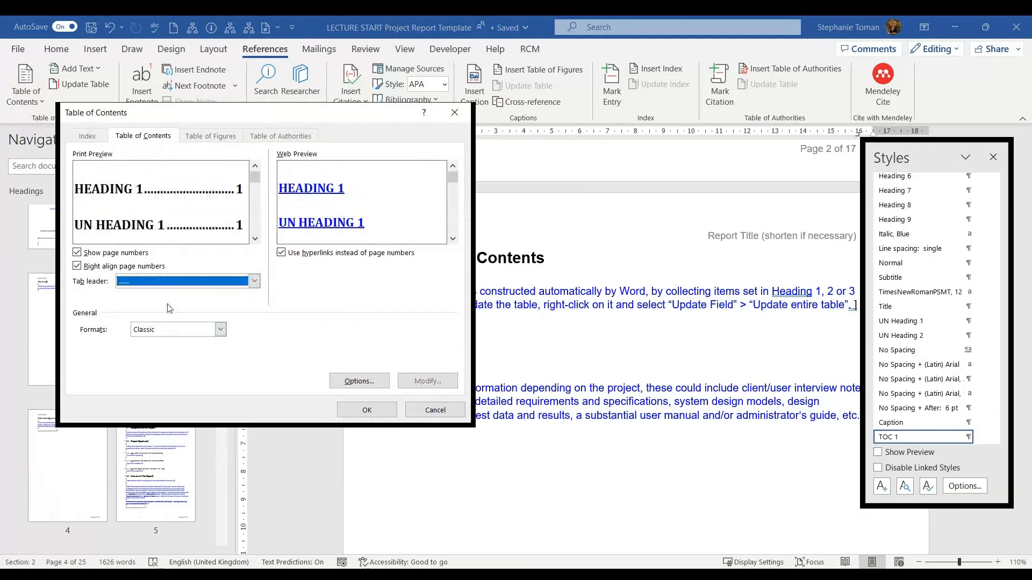
Insert the custom table of contents with the From template format and a dotted tab leader, replacing all existing tables
left_click(218, 329)
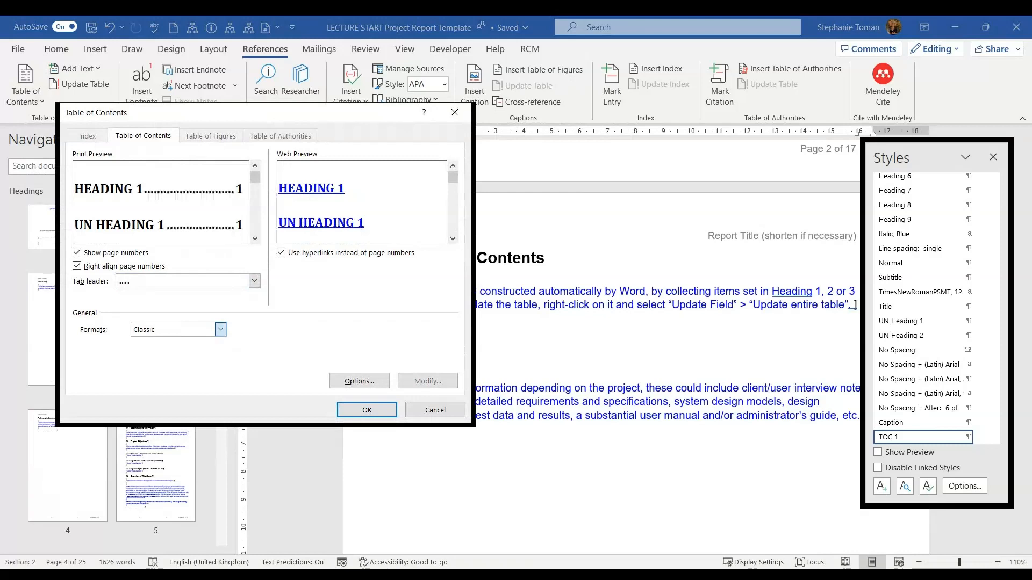
left_click(182, 343)
left_click(254, 284)
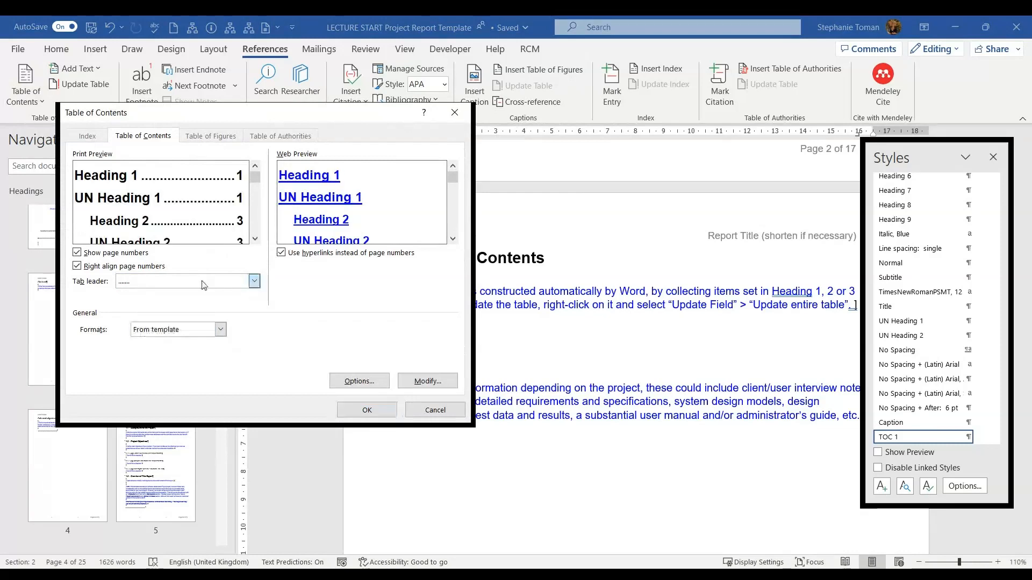
left_click(154, 283)
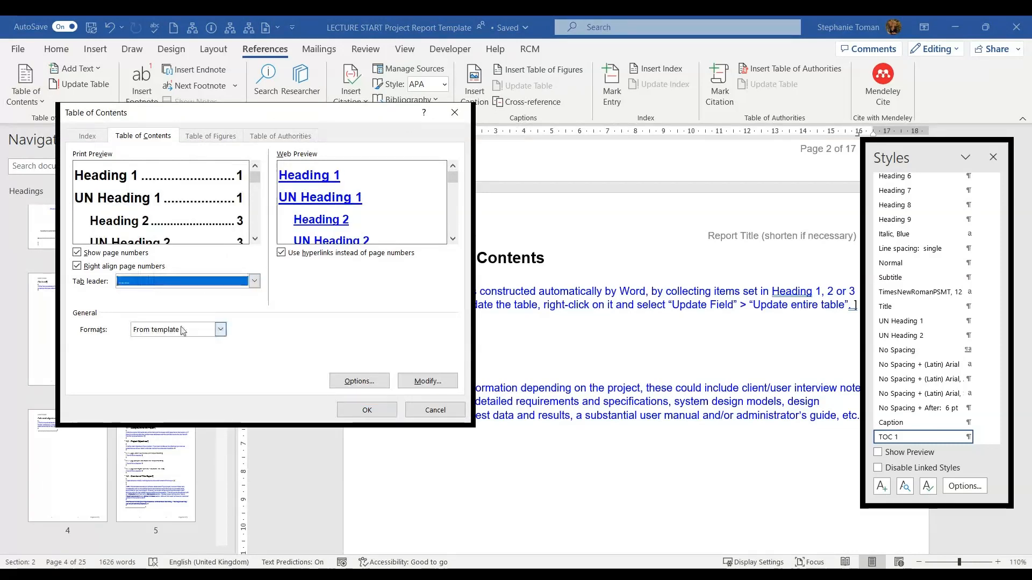
left_click(366, 411)
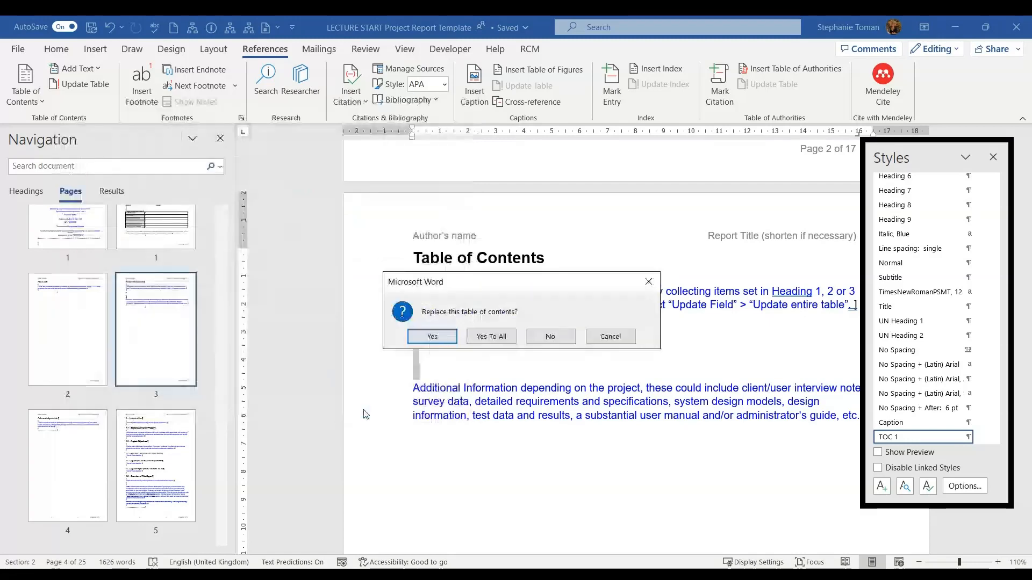
left_click(488, 337)
Examine the new table of contents through its final appendix entries and place the cursor below the Additional Information paragraph
scroll(649, 293, "down", 10)
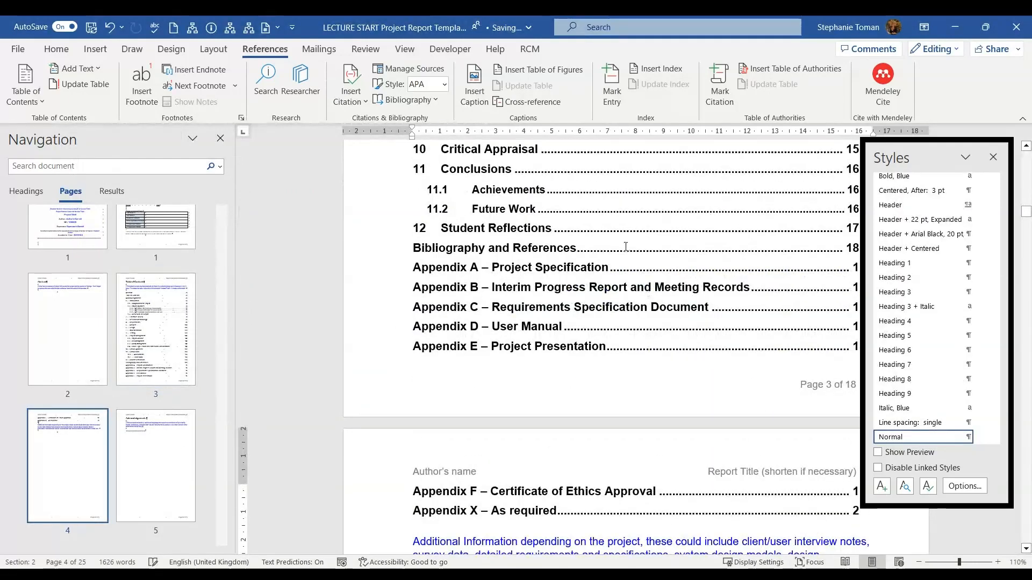
scroll(602, 280, "down", 2)
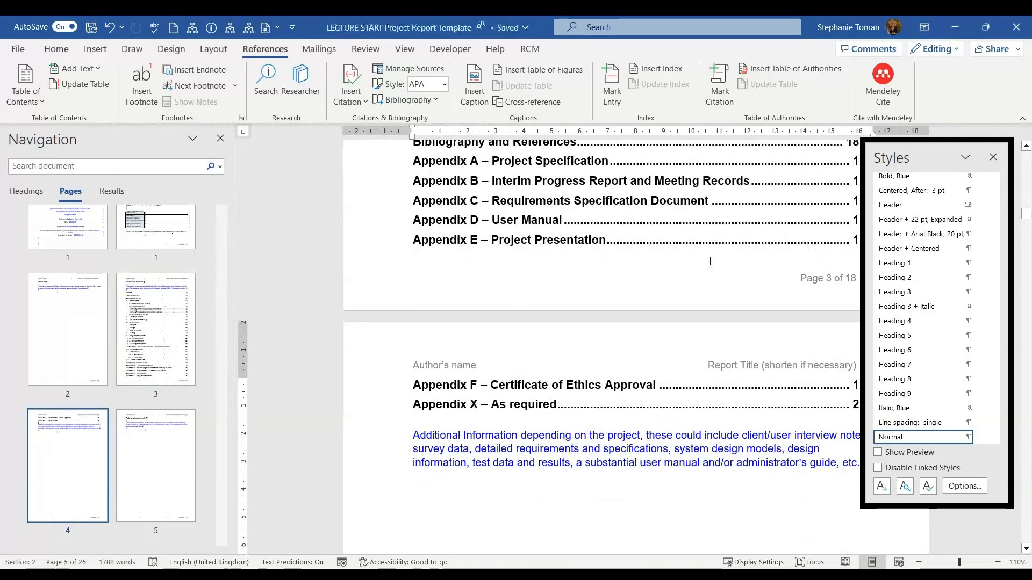
scroll(710, 262, "down", 3)
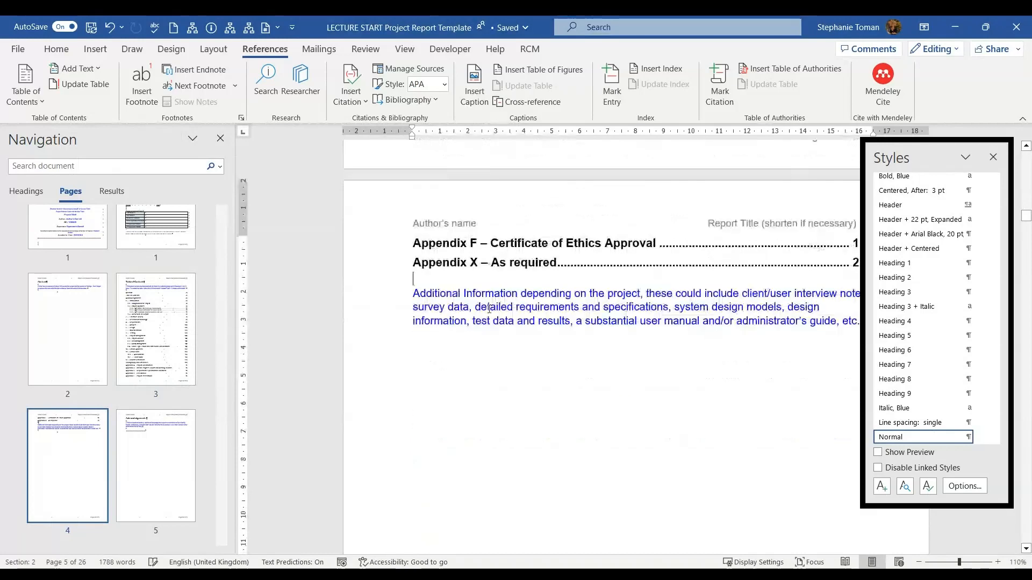
left_click(419, 351)
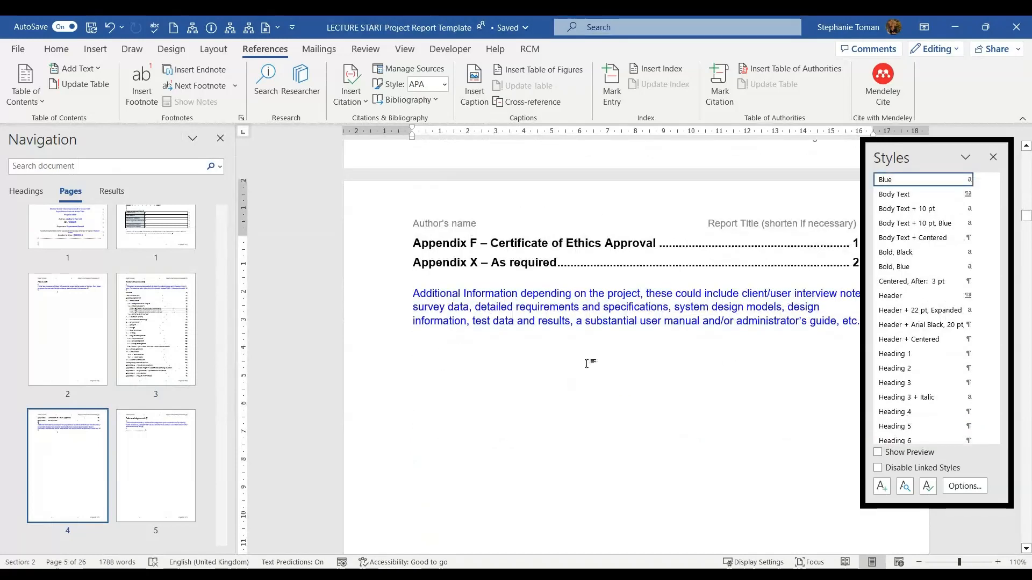
Select the Table of Contents heading and inspect the definition of its UN Heading 1 style
scroll(591, 365, "up", 7)
scroll(640, 342, "up", 9)
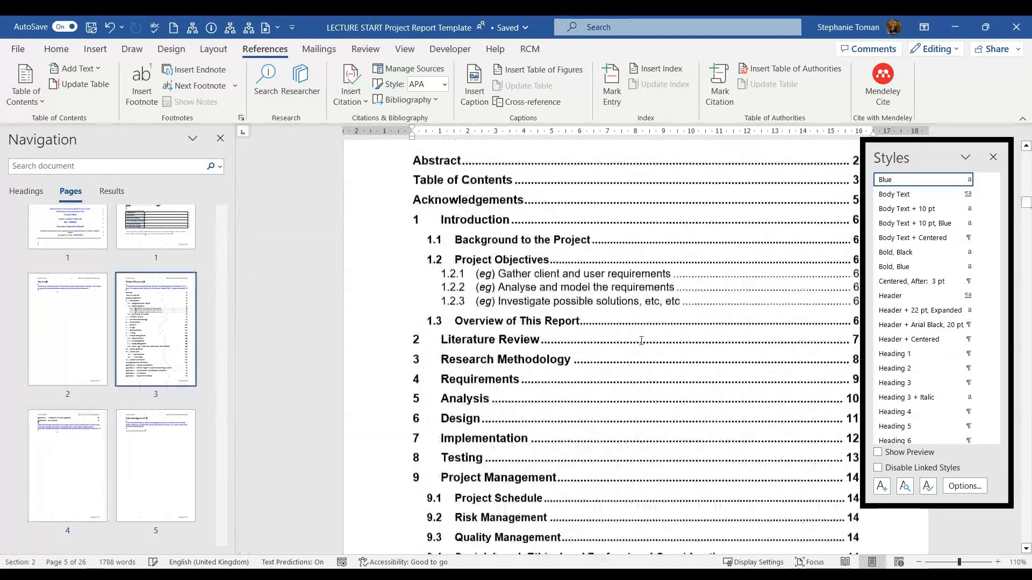
triple_click(421, 185)
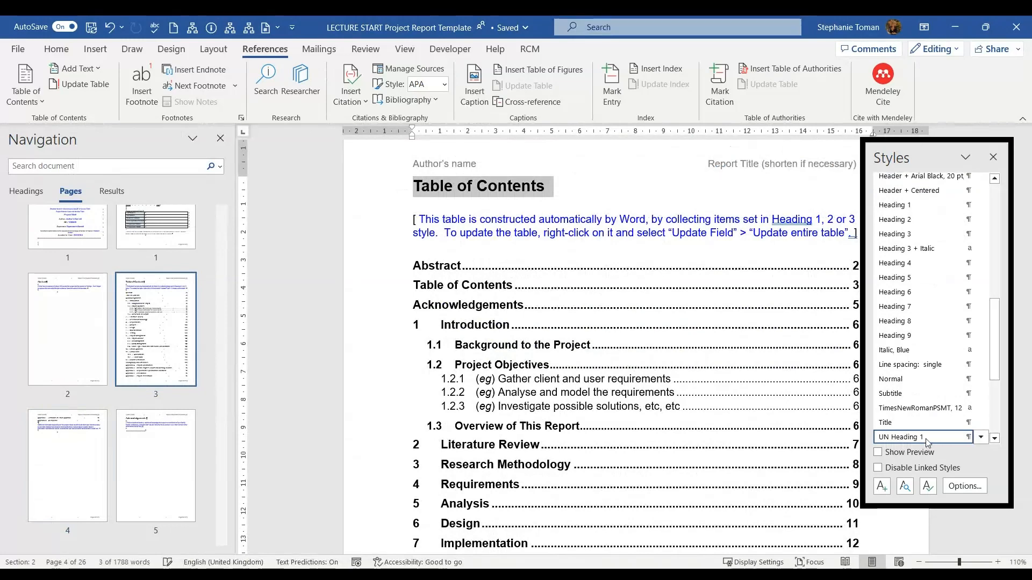
mouse_move(927, 439)
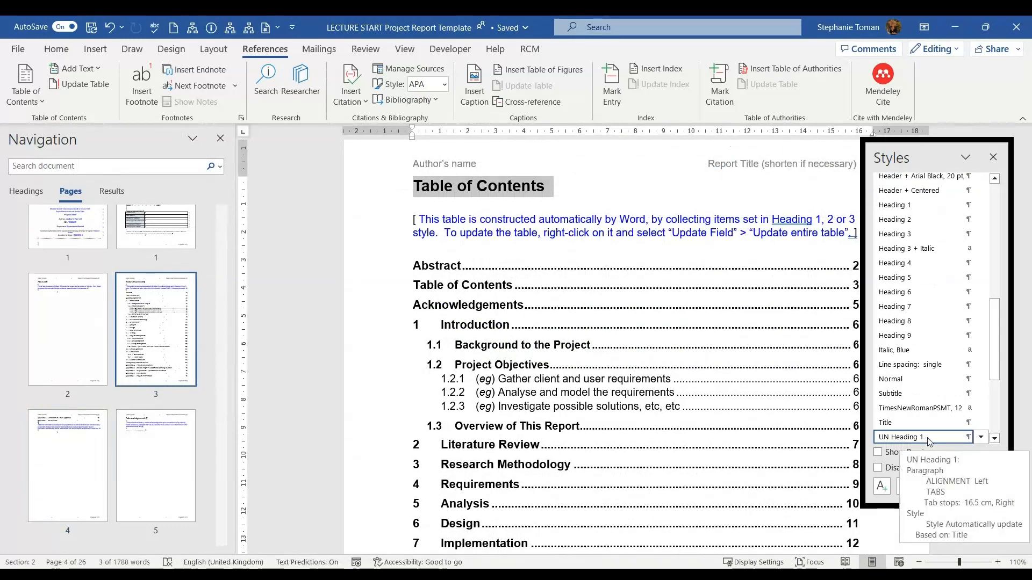
Add the lines "Table of Figures" and "Table of Tables" below the Additional Information paragraph
scroll(591, 343, "down", 4)
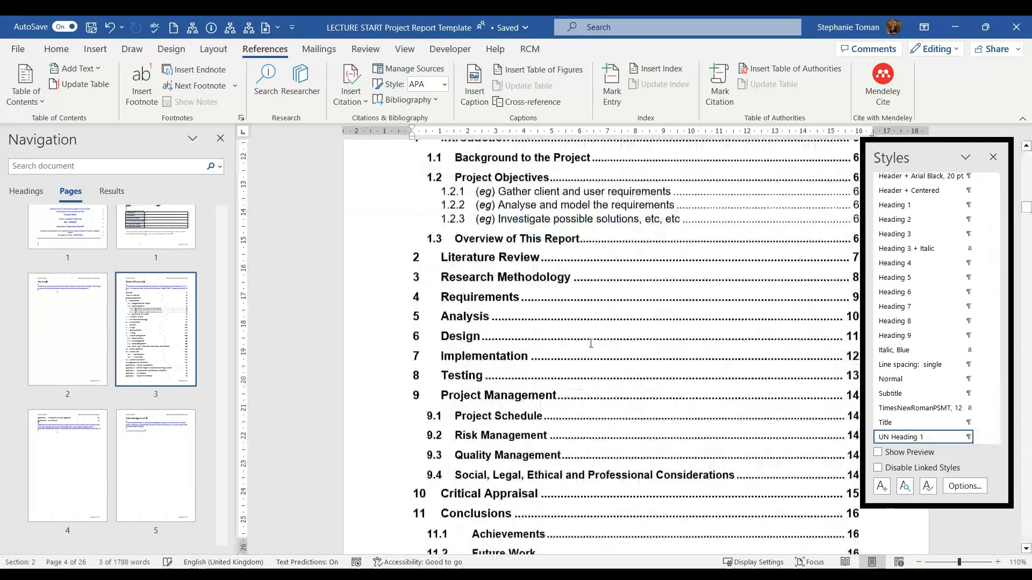
scroll(591, 343, "down", 12)
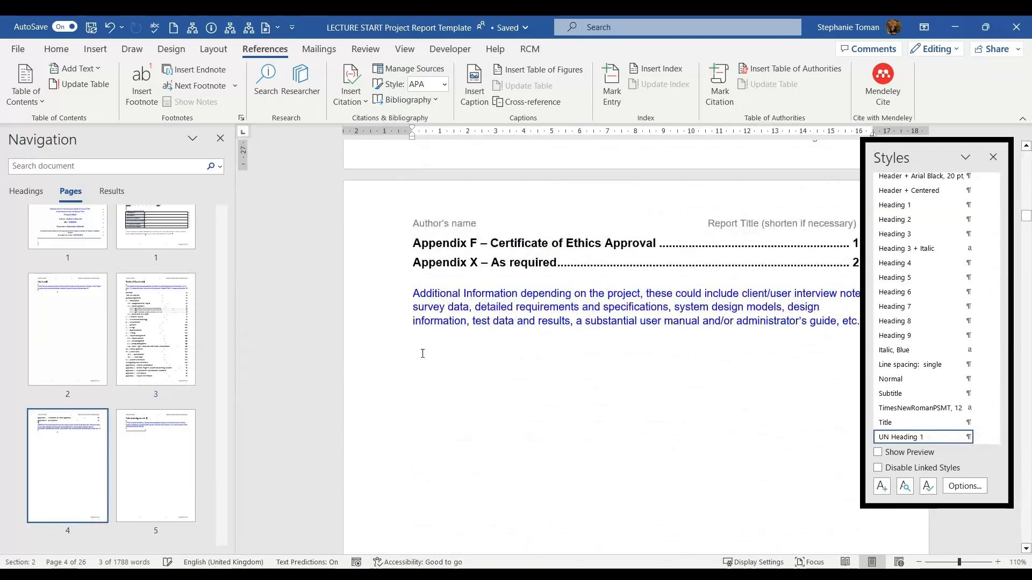
left_click(423, 354)
type("Table")
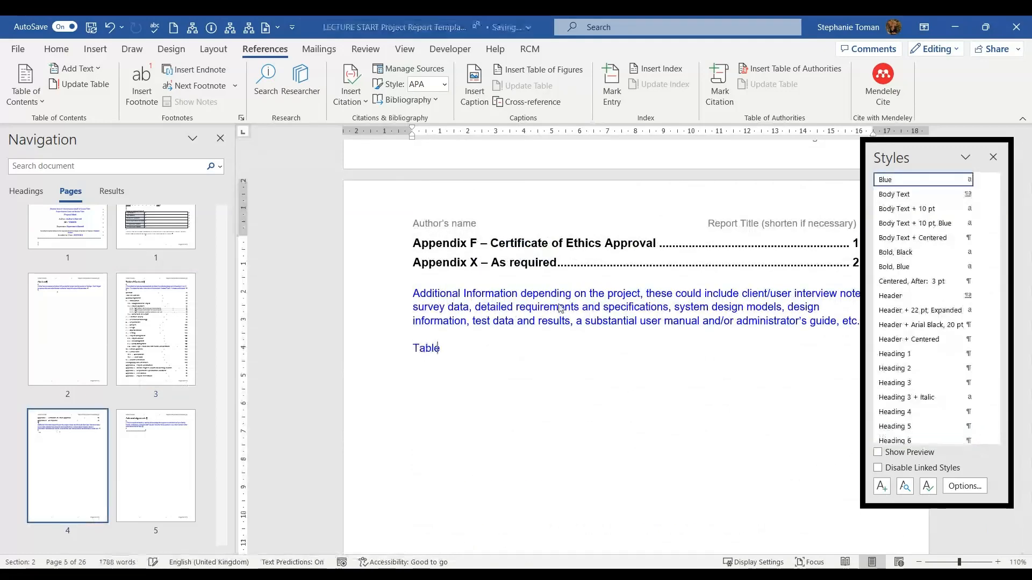
type(" bf Fui")
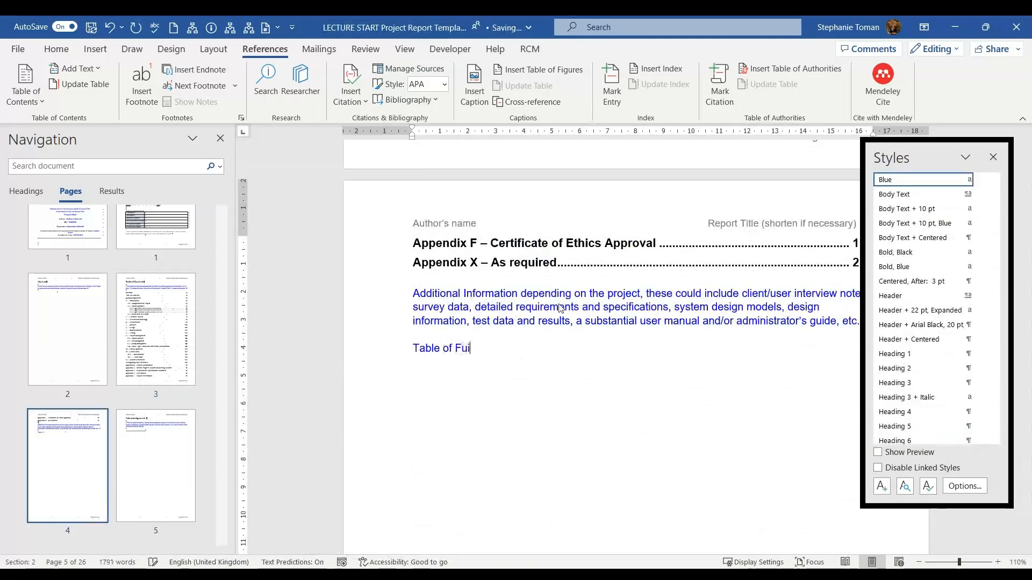
type("gures")
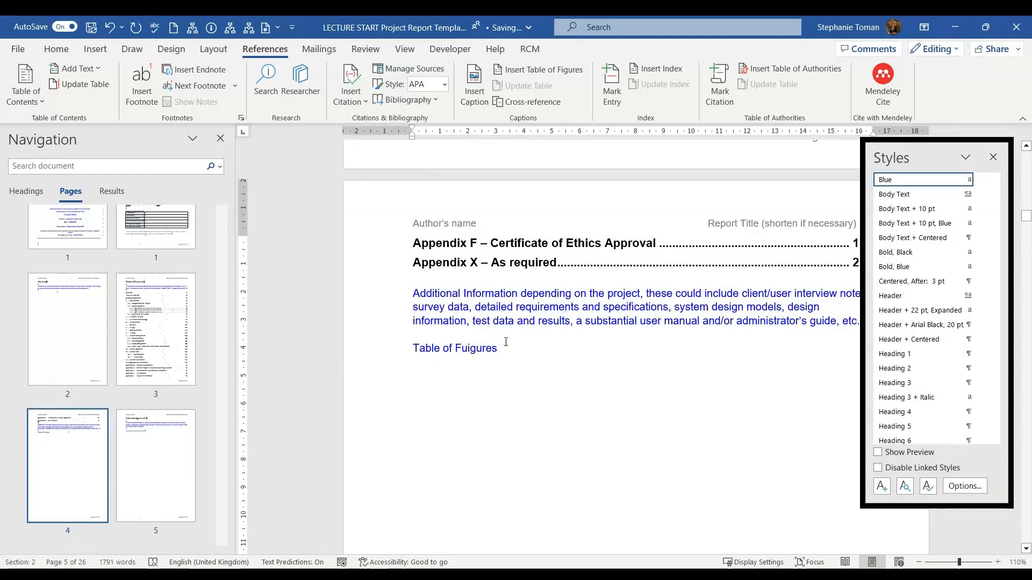
key("BackSpace")
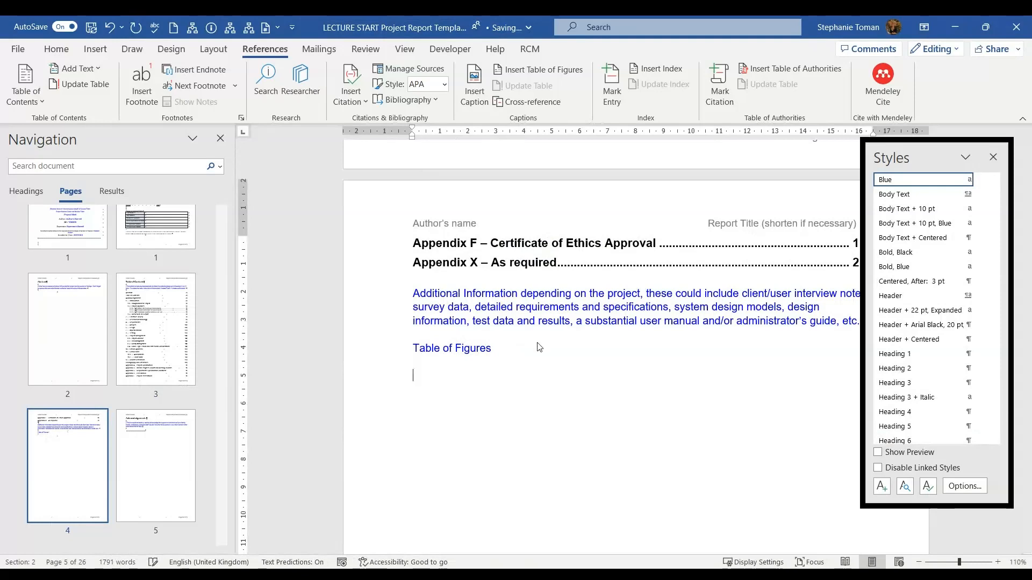
key("Return")
type("Table of Ta")
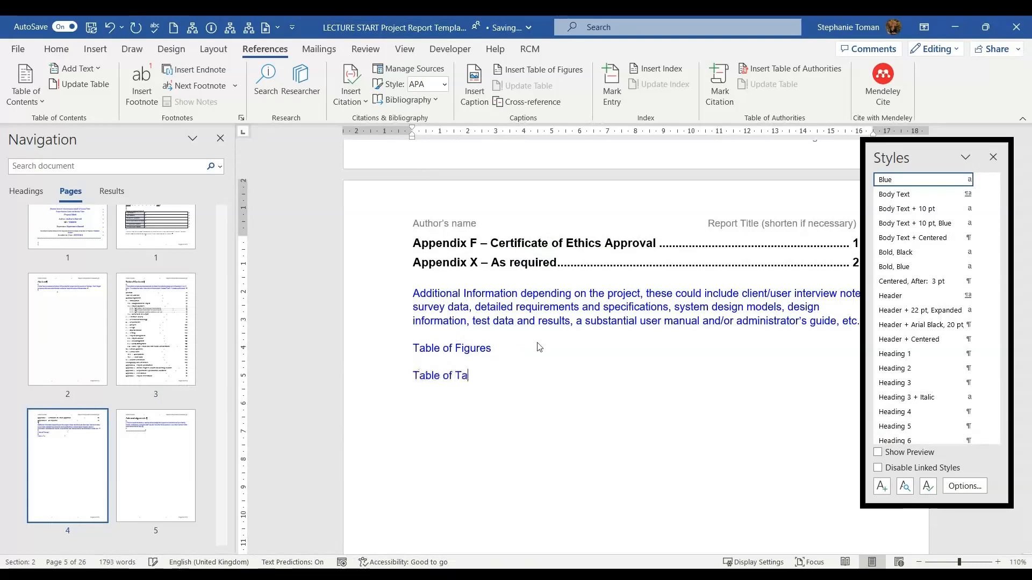
type("bles")
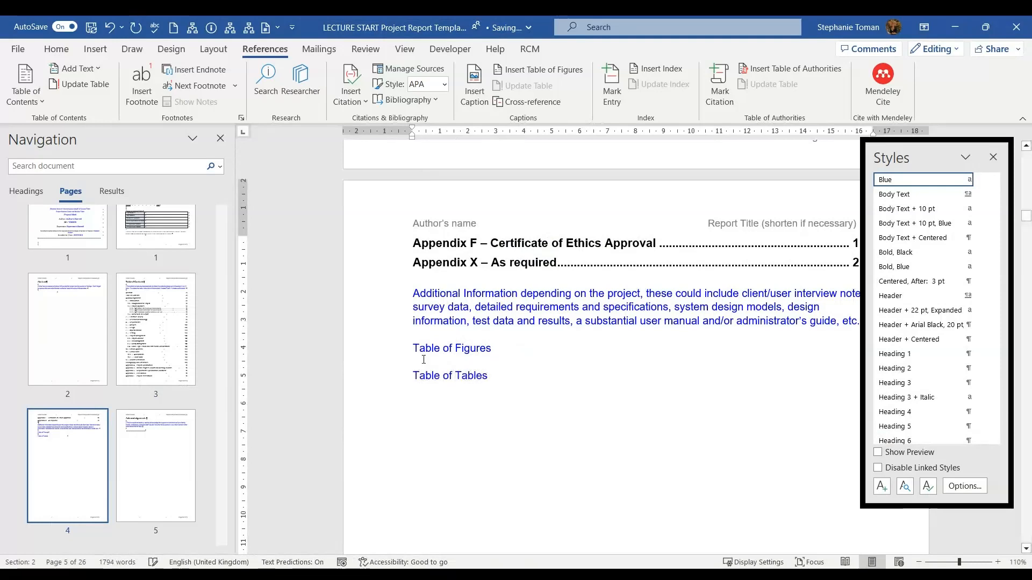
Select the Table of Figures and Table of Tables lines, look through the available styles, and delete both lines
left_click_drag(412, 347, 520, 385)
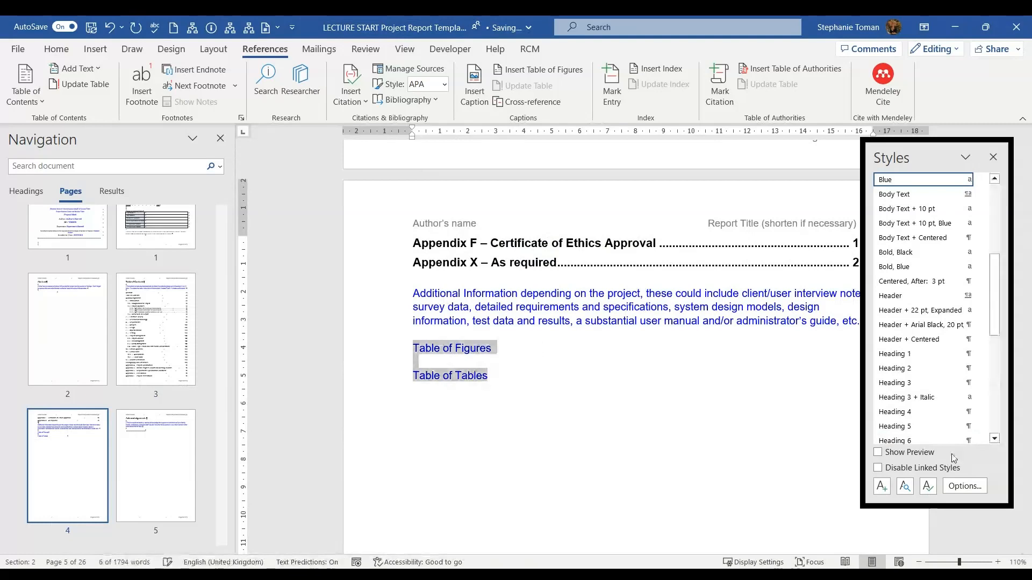
left_click(995, 439)
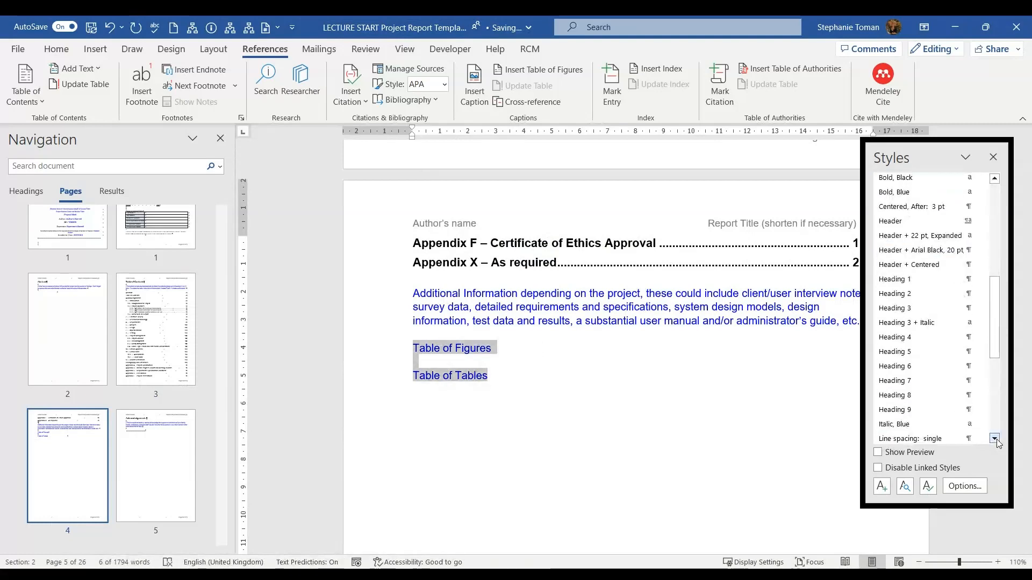
left_click_drag(993, 344, 994, 275)
key("Delete")
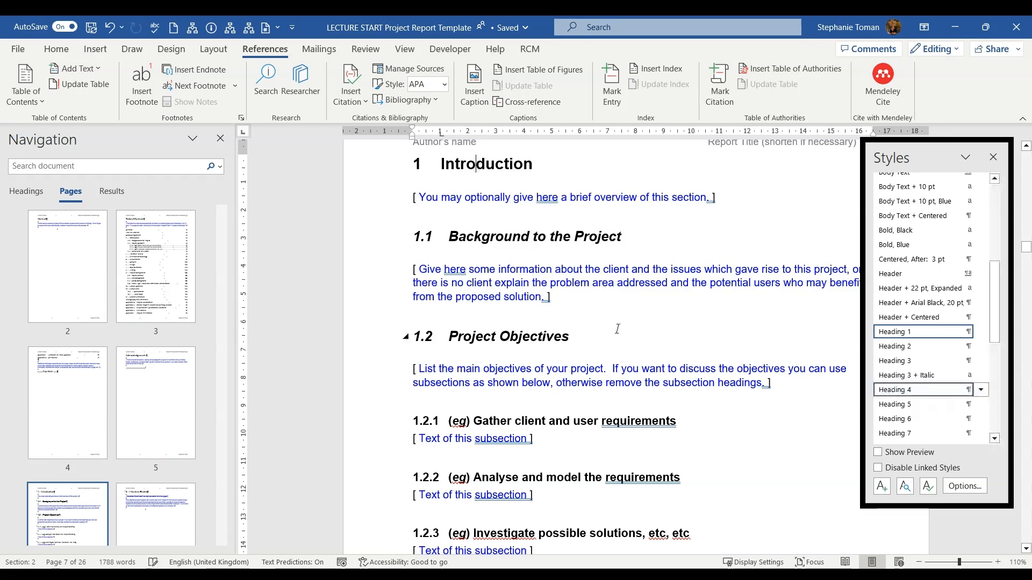
Select all instances of the Heading 1 style and check the selected section headings from Introduction to Literature Review
mouse_move(983, 336)
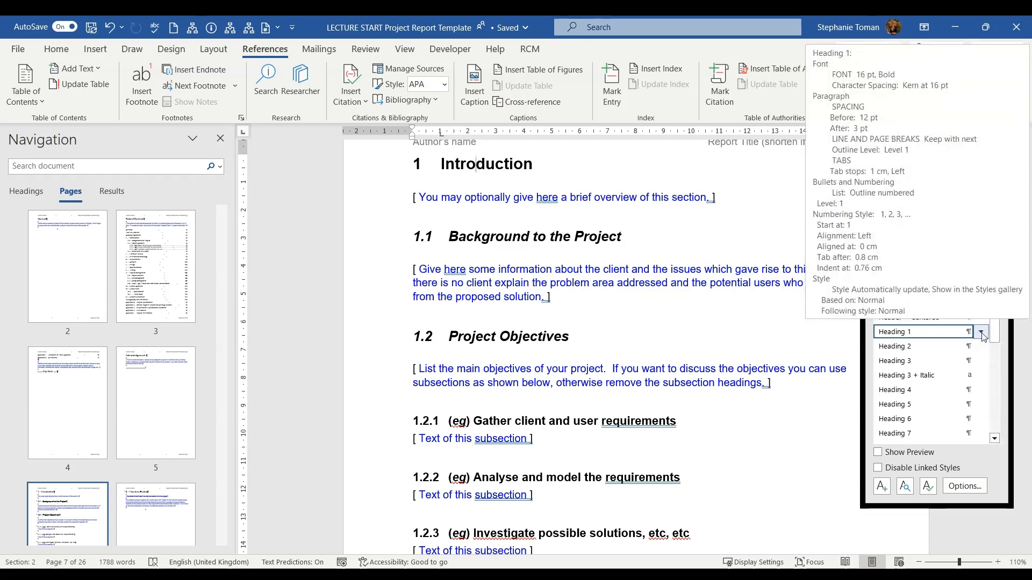
left_click(981, 333)
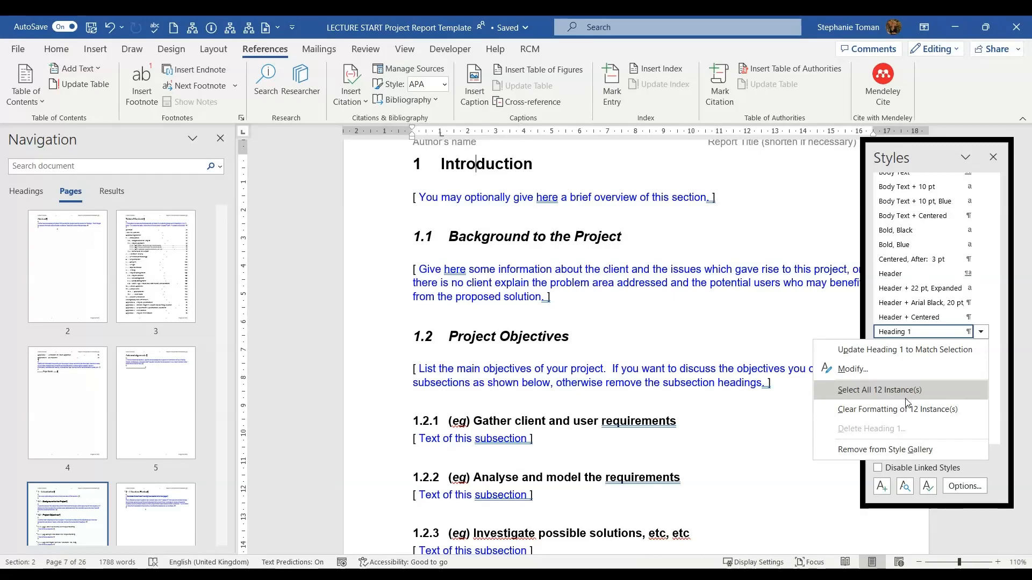
left_click(879, 391)
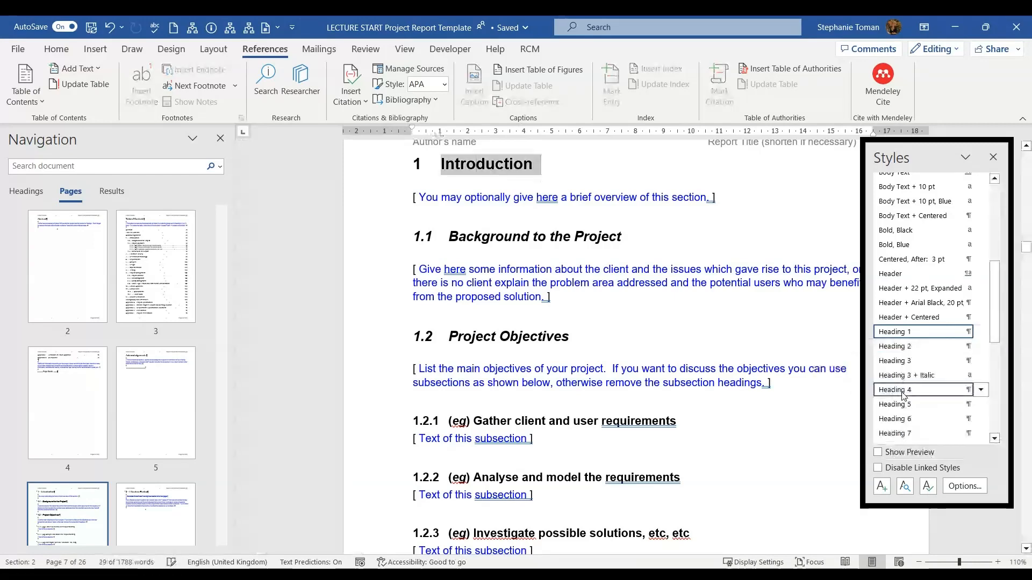
scroll(626, 439, "down", 12)
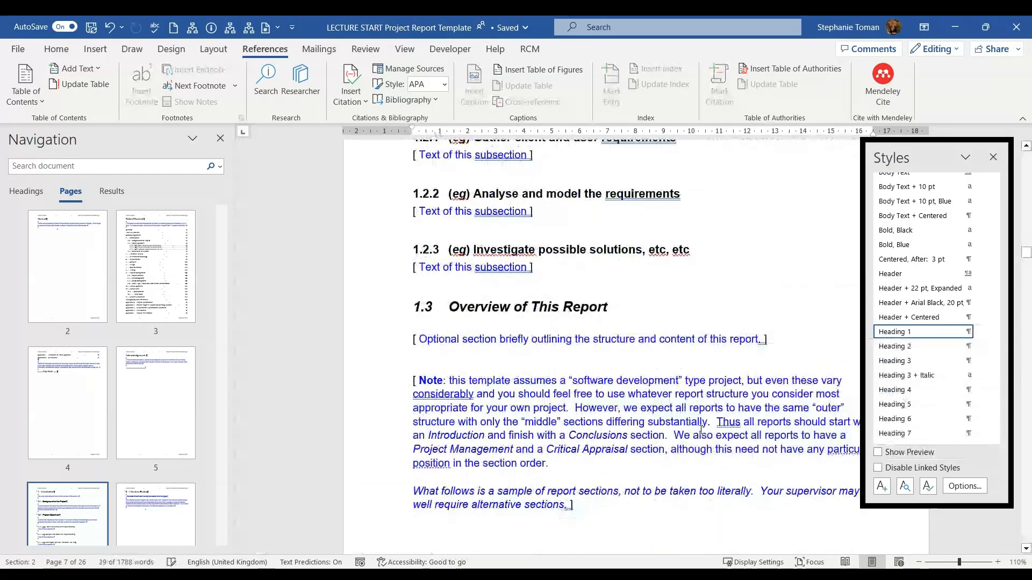
scroll(700, 429, "down", 5)
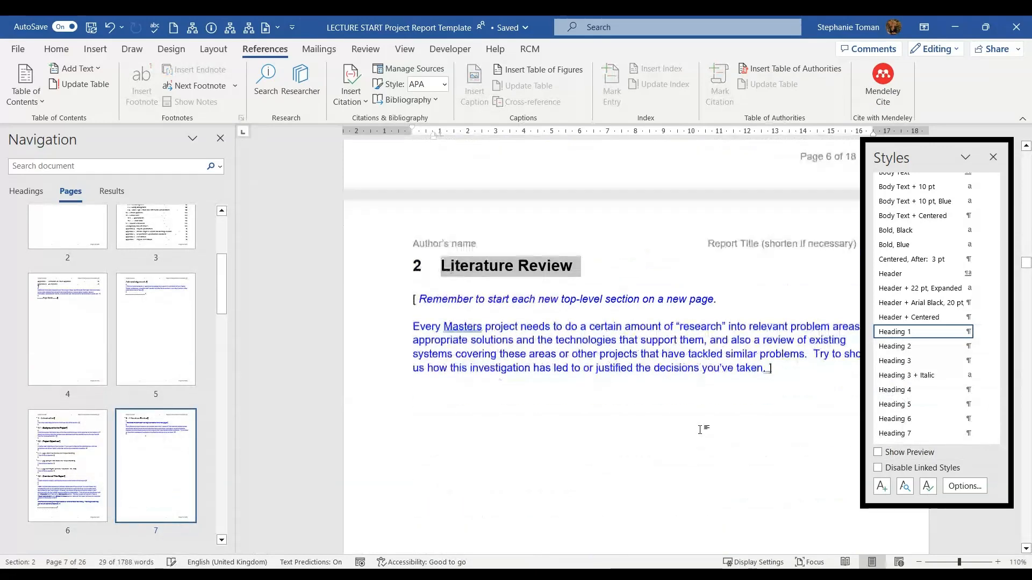
scroll(701, 429, "up", 10)
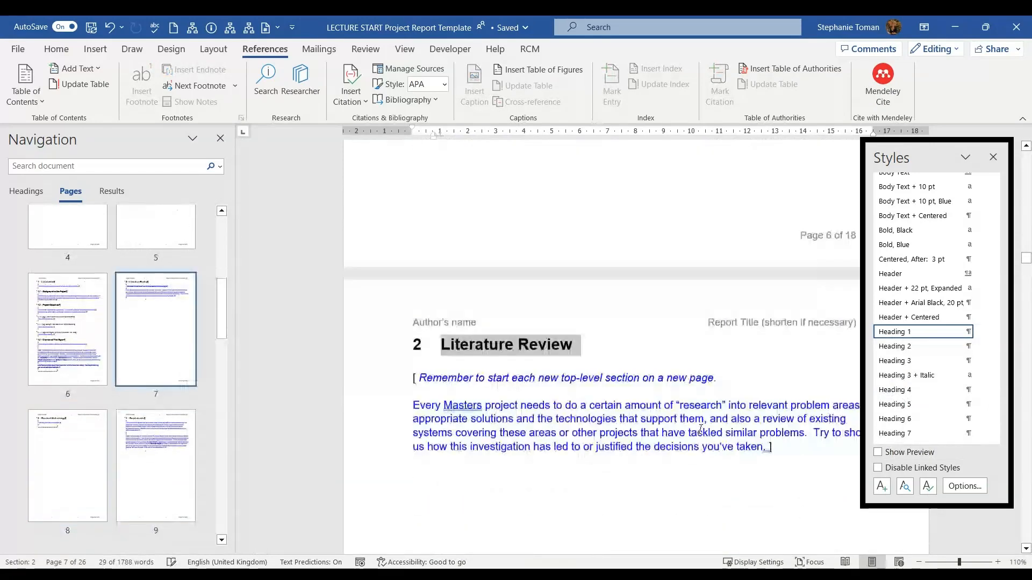
scroll(700, 433, "up", 8)
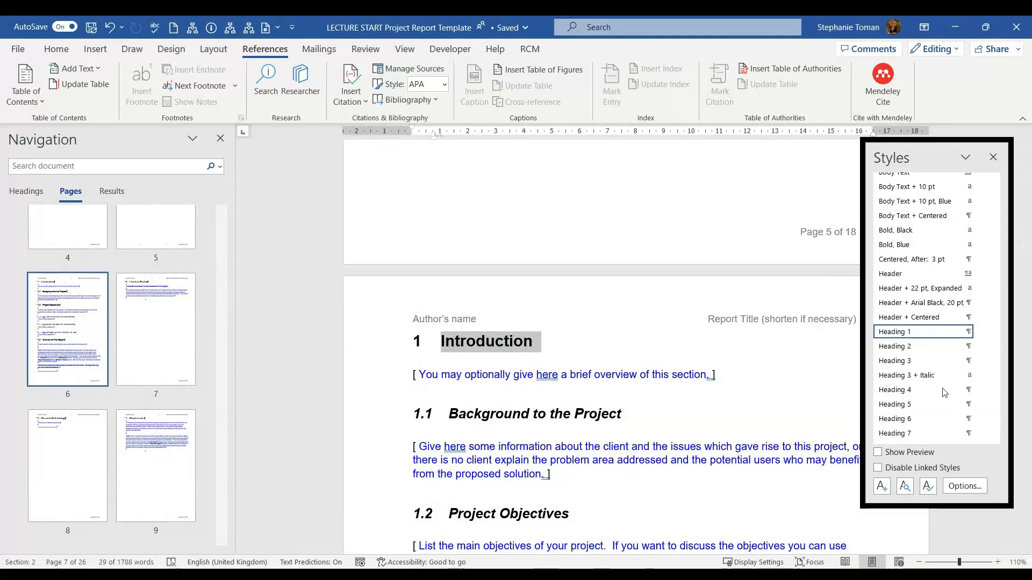
Modify the Heading 1 style to use the 1) 2) 3) numbering format and check the section headings
left_click(981, 331)
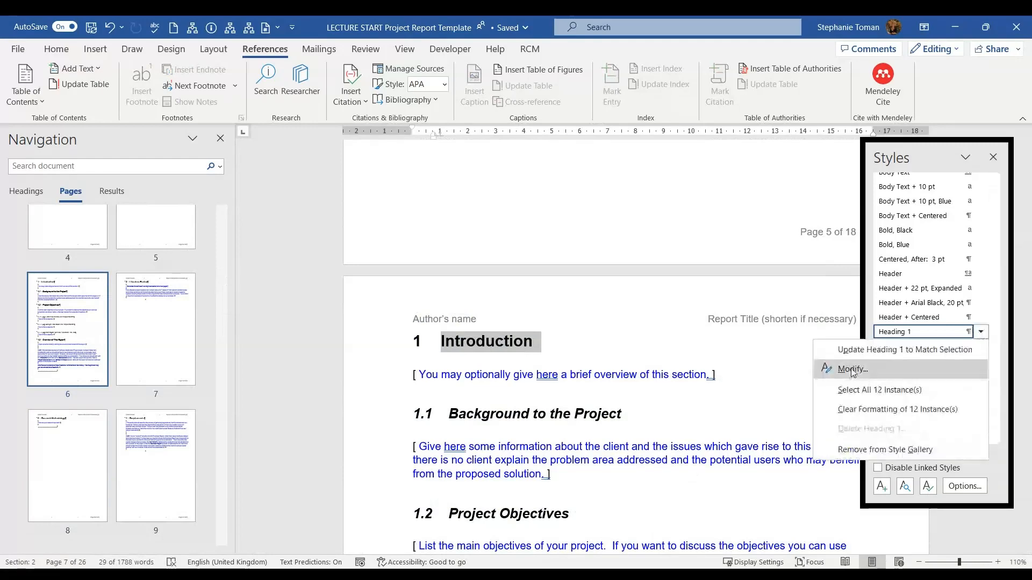
left_click(852, 371)
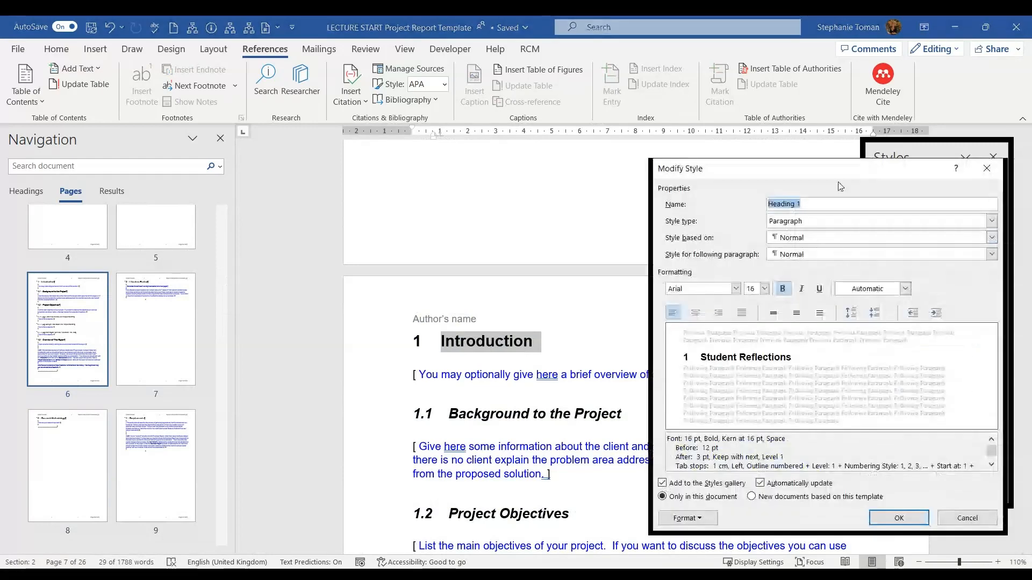
left_click_drag(846, 176, 790, 100)
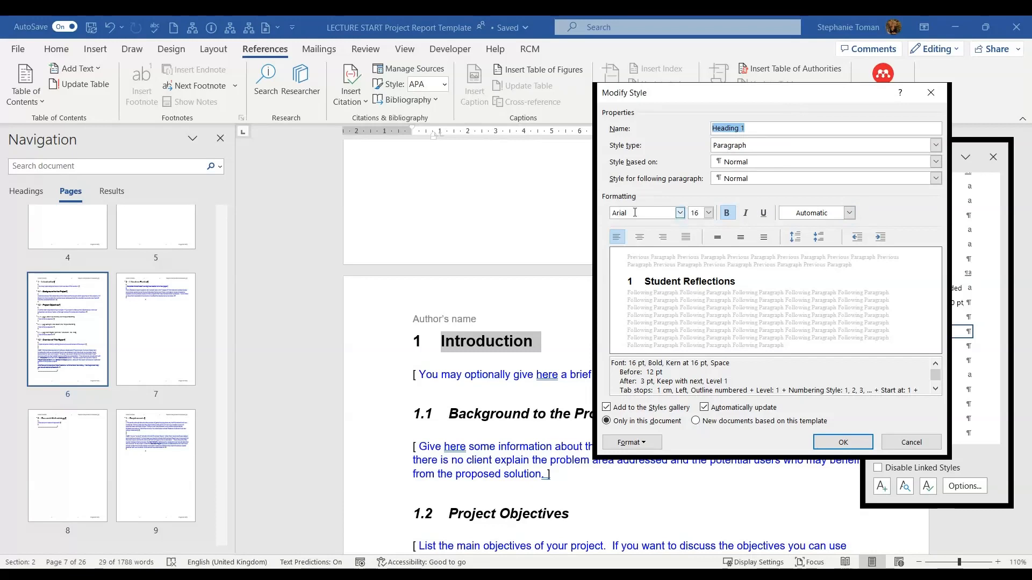
left_click(647, 446)
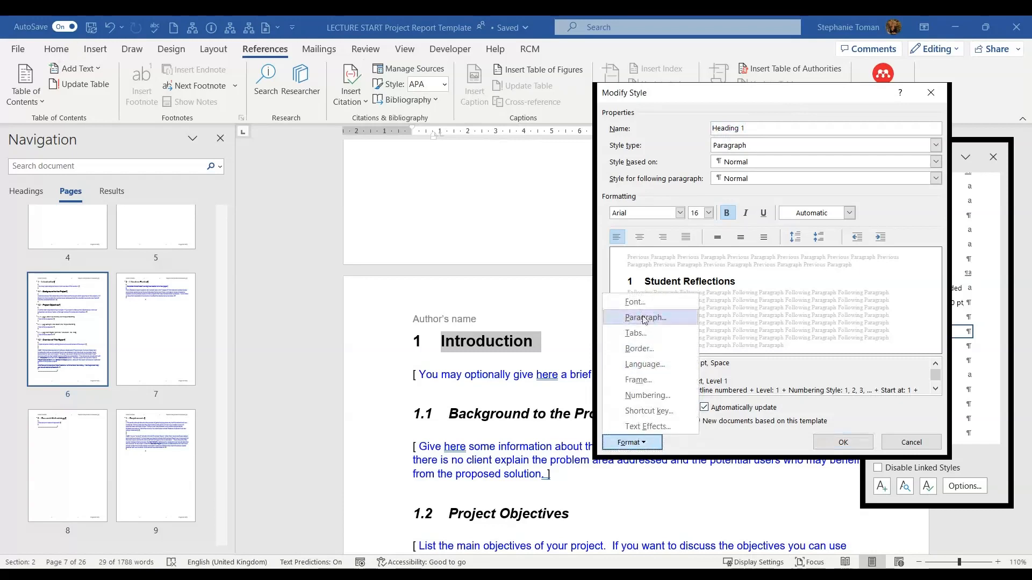
left_click(657, 394)
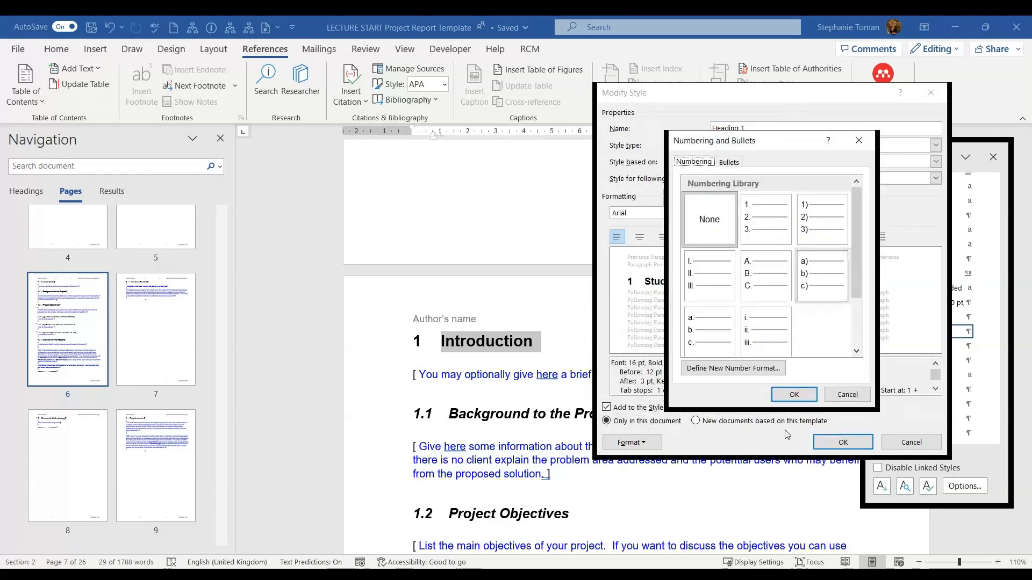
left_click(815, 225)
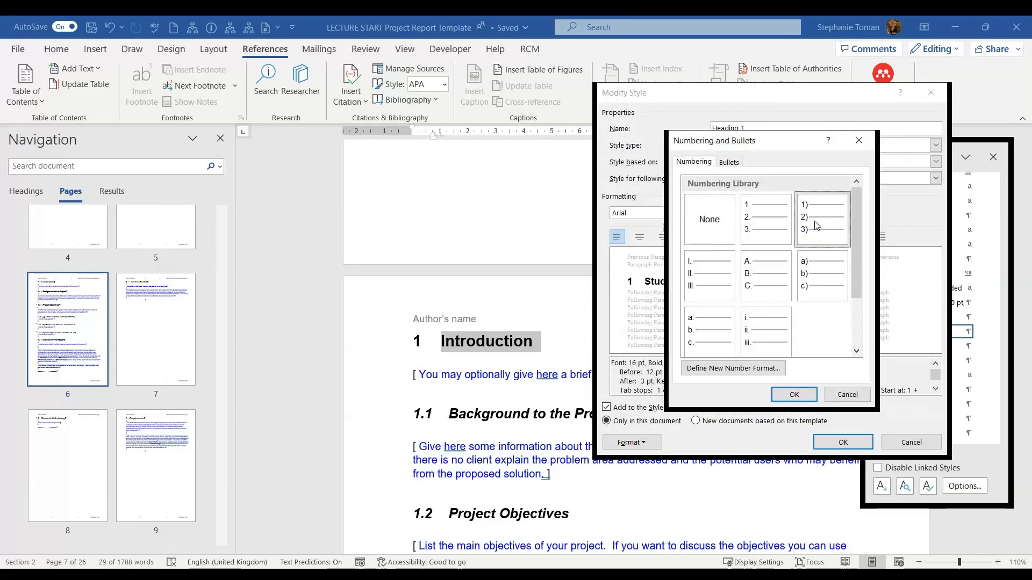
left_click(786, 397)
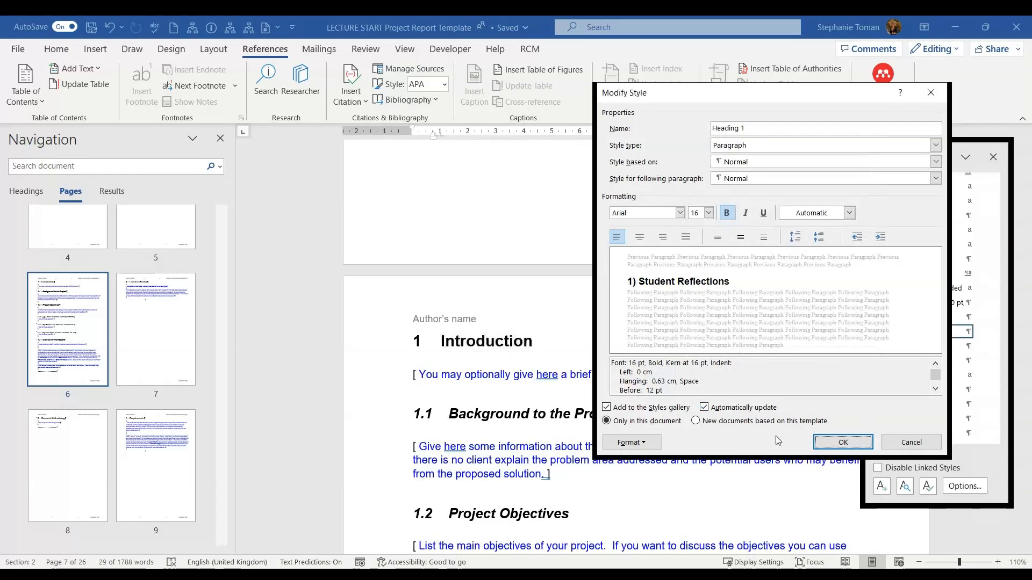
left_click(830, 443)
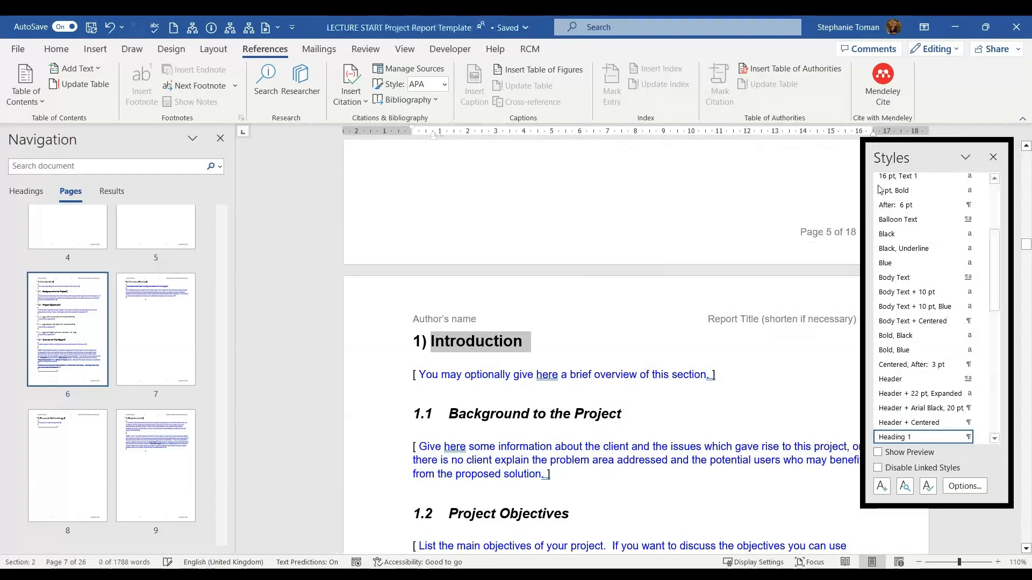
scroll(693, 440, "down", 6)
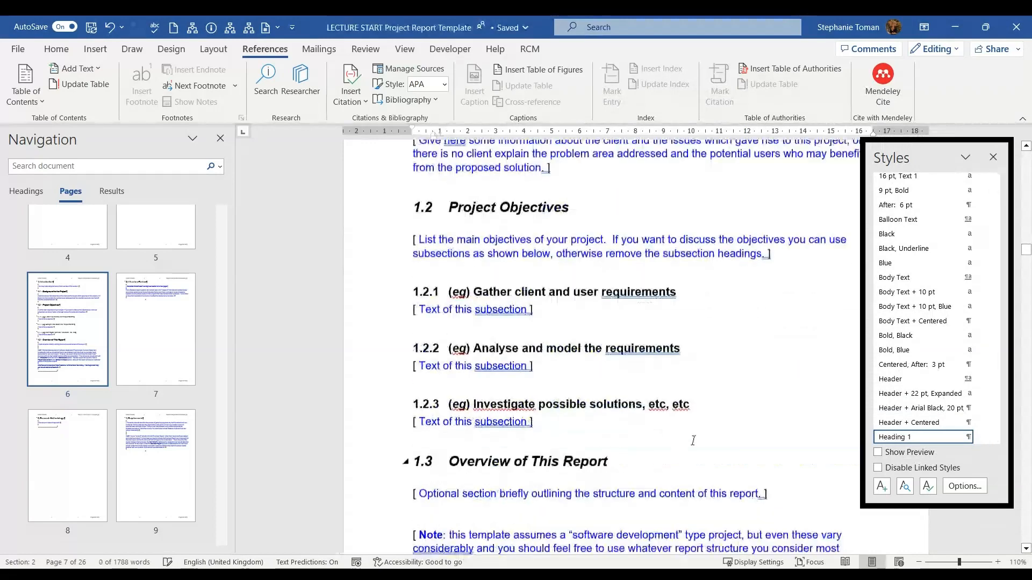
scroll(693, 440, "down", 12)
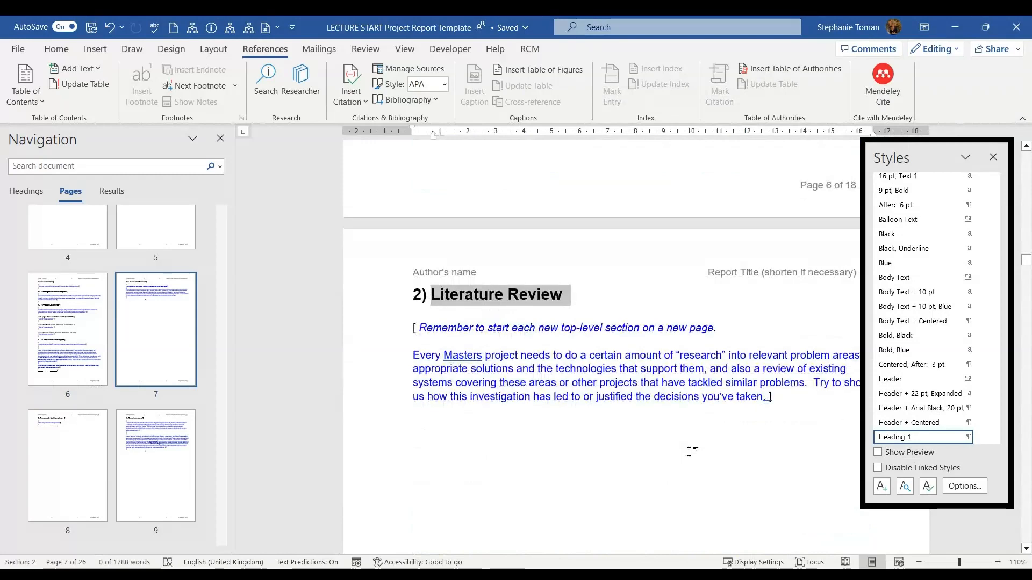
Modify the Heading 1 style to use the 1. 2. 3. numbering format and check the Literature Review and Introduction headings
left_click(981, 437)
left_click(852, 474)
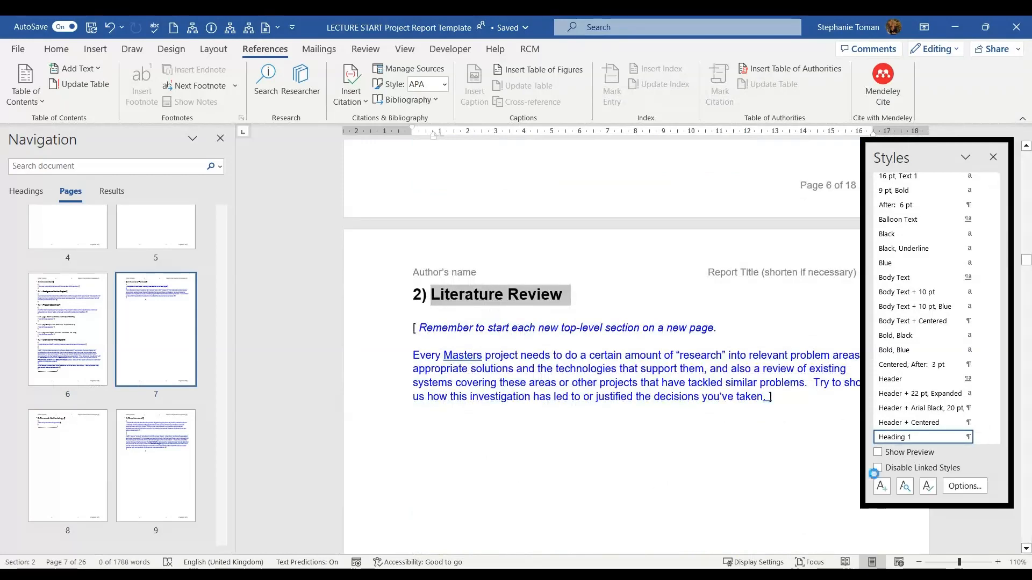
left_click(634, 445)
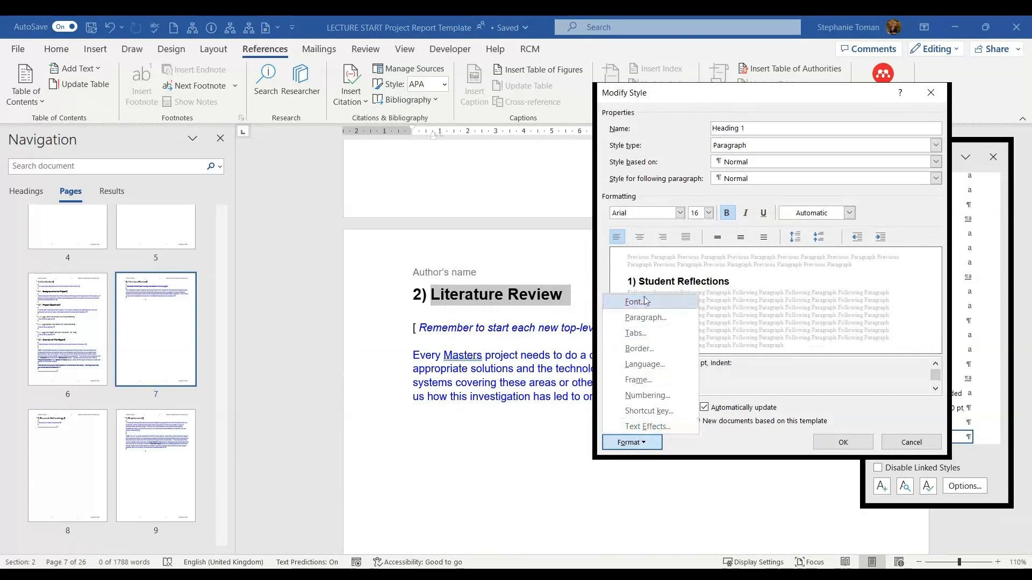
left_click(644, 444)
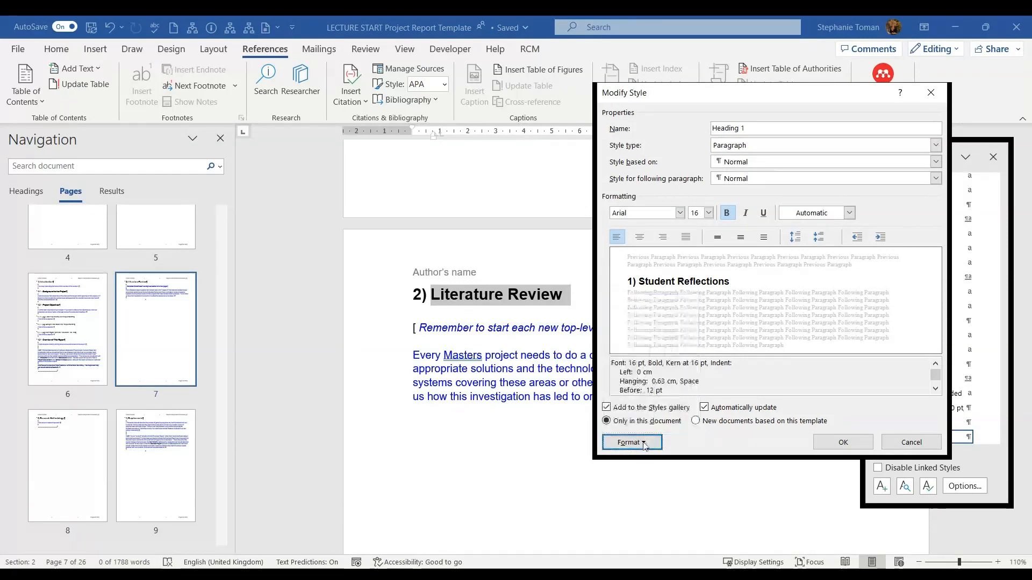
left_click(644, 444)
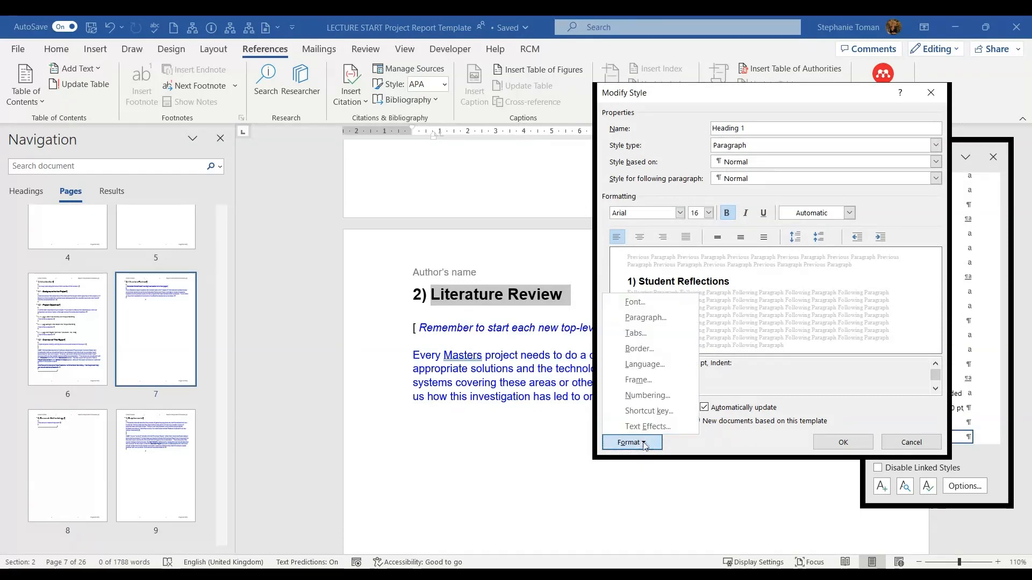
left_click(647, 396)
left_click(758, 220)
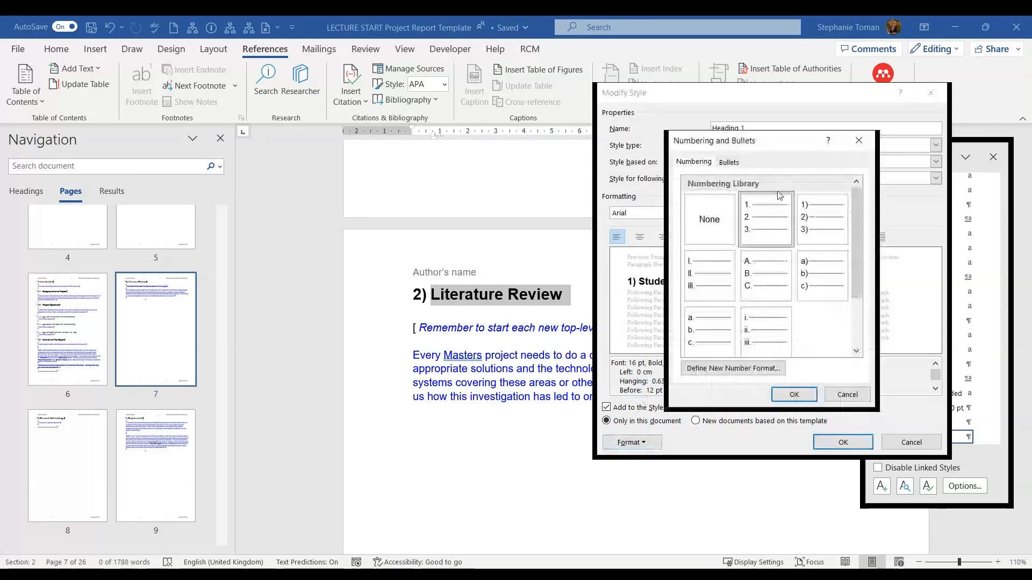
key("Return")
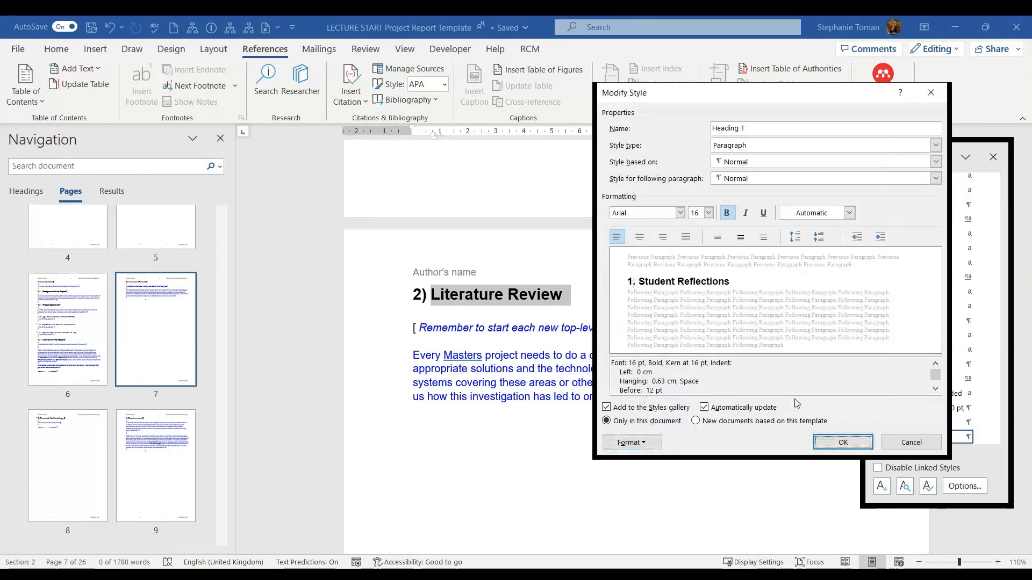
left_click(843, 442)
scroll(742, 460, "up", 10)
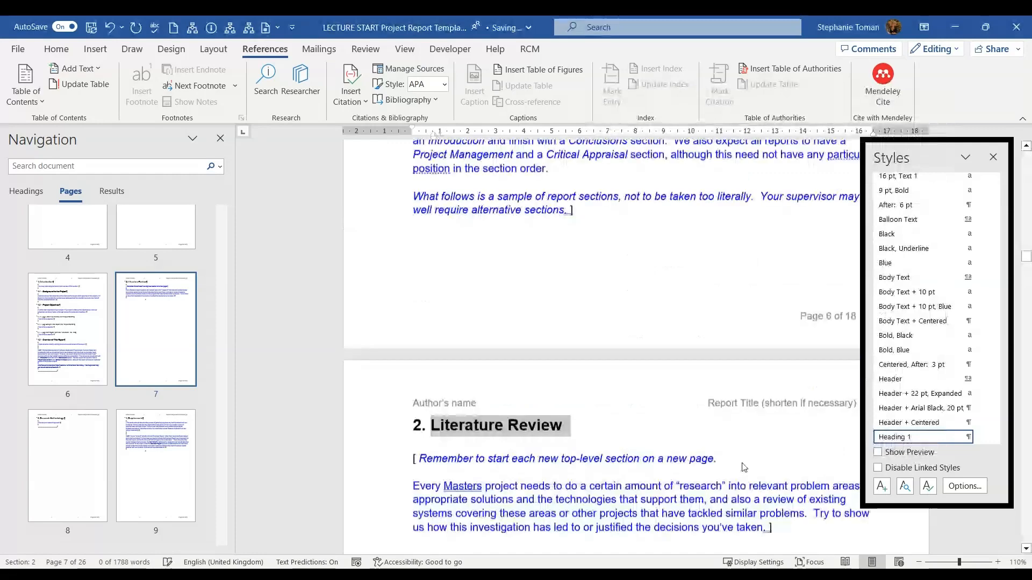
scroll(743, 463, "up", 9)
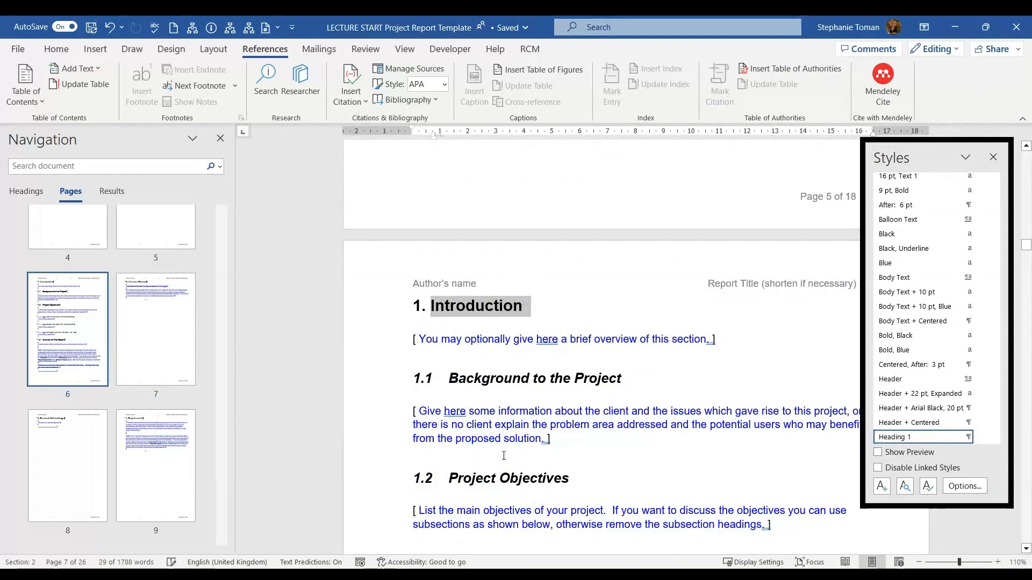
Check the Heading 2 style and its available options from the Background to the Project heading
left_click(491, 378)
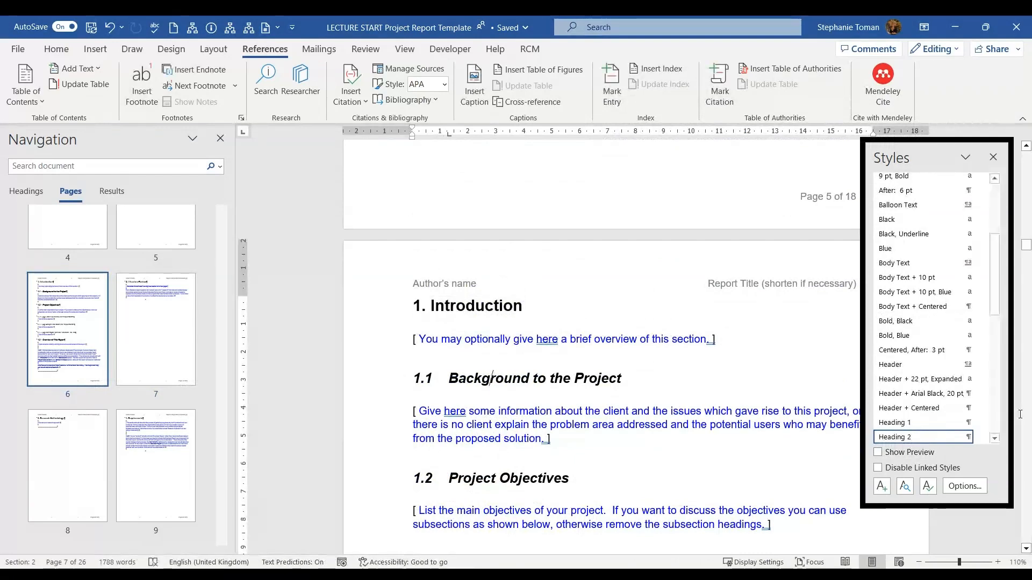
scroll(1001, 332, "down", 3)
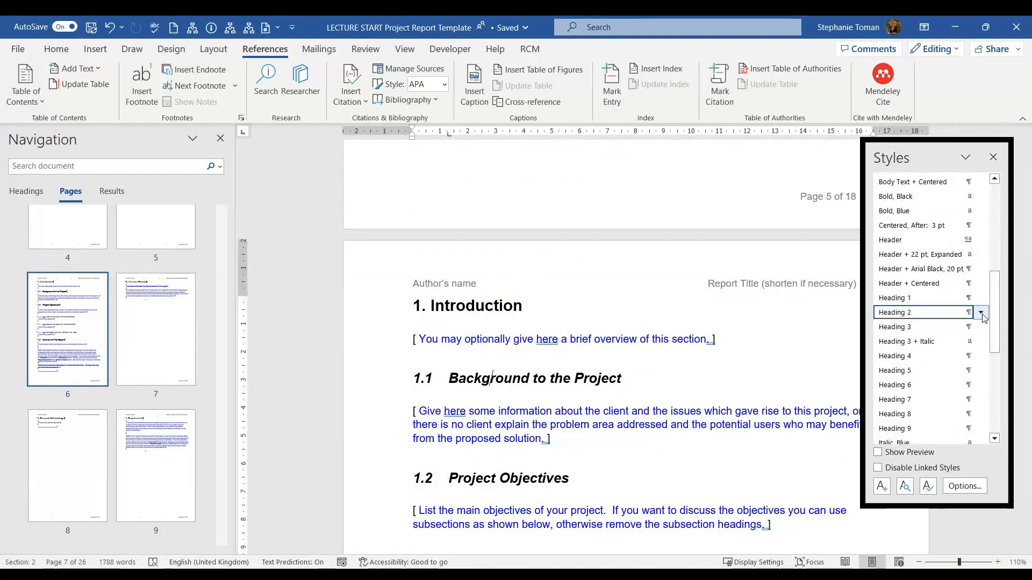
left_click(981, 312)
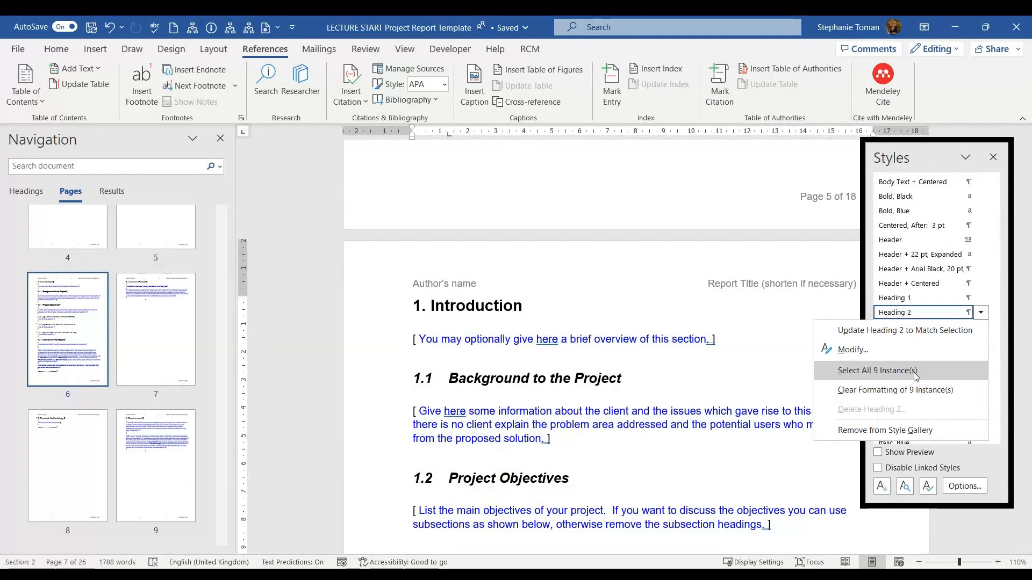
left_click(559, 313)
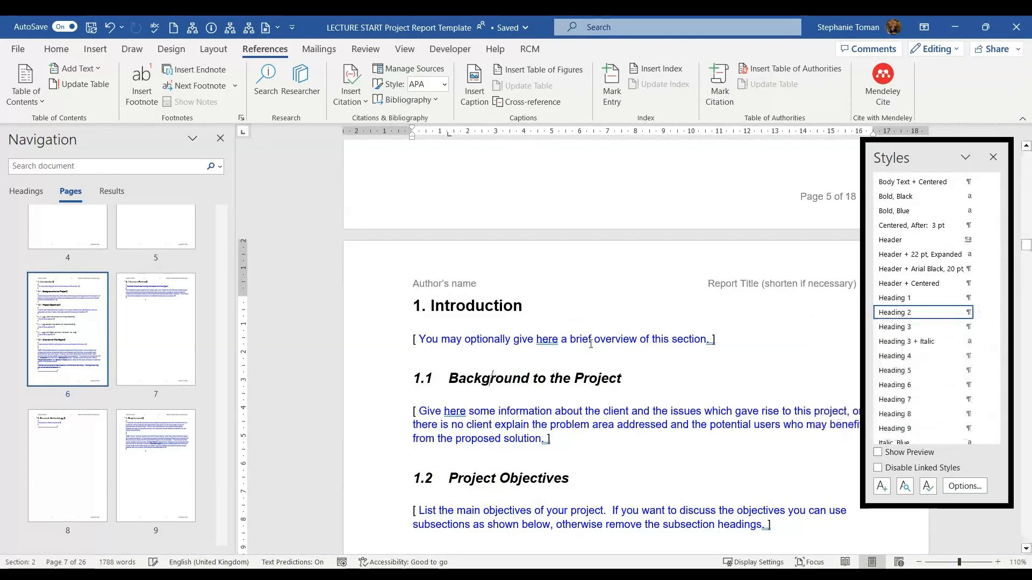
Start a new style from the Introduction heading's formatting and name it My Heading 1
left_click(467, 299)
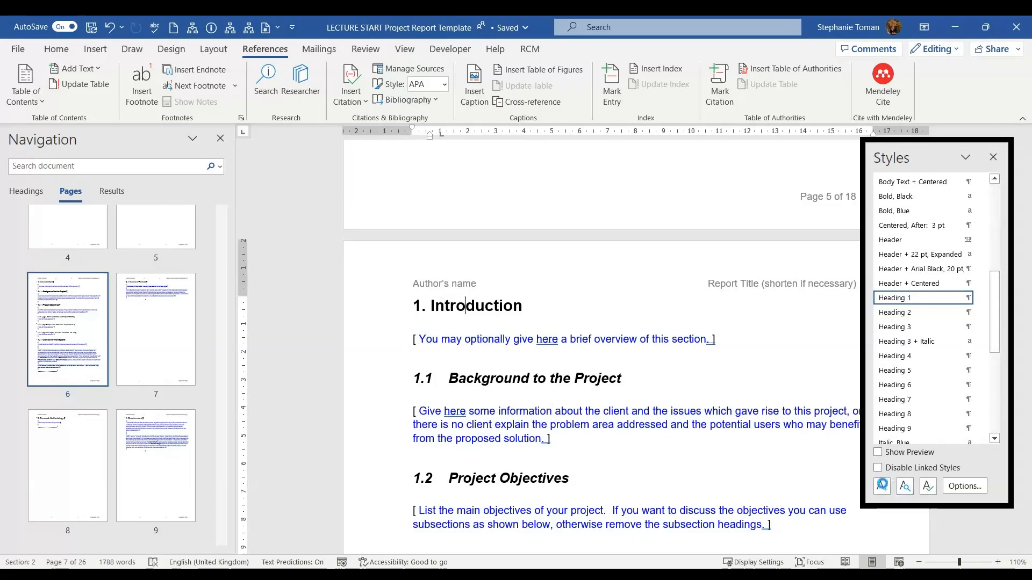
left_click(882, 485)
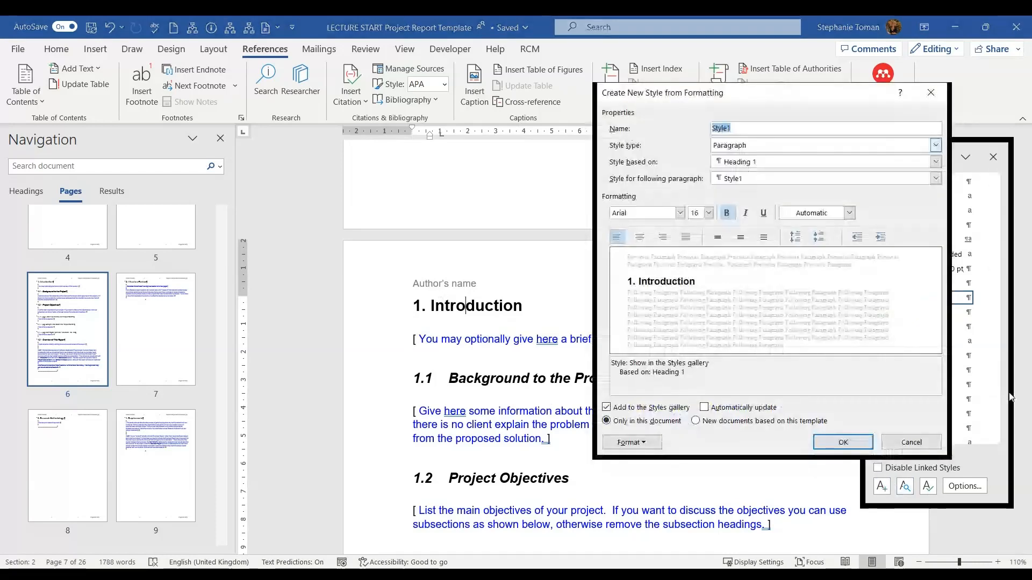
left_click(740, 131)
double_click(748, 128)
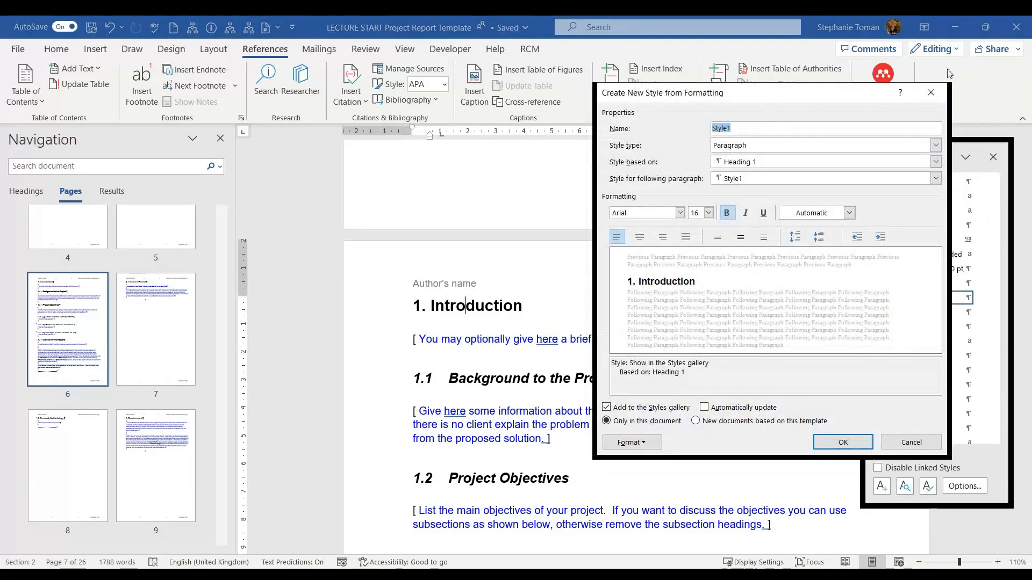
type("He")
key("BackSpace")
key("BackSpace")
type("My Heading")
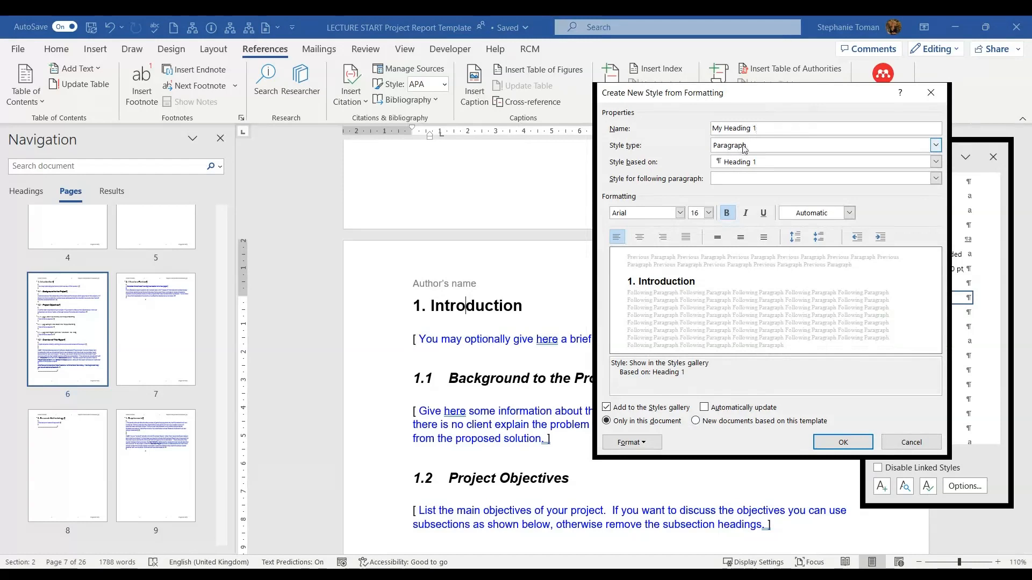
Give the new style a red box border 2¼ pt wide and create it
left_click(643, 444)
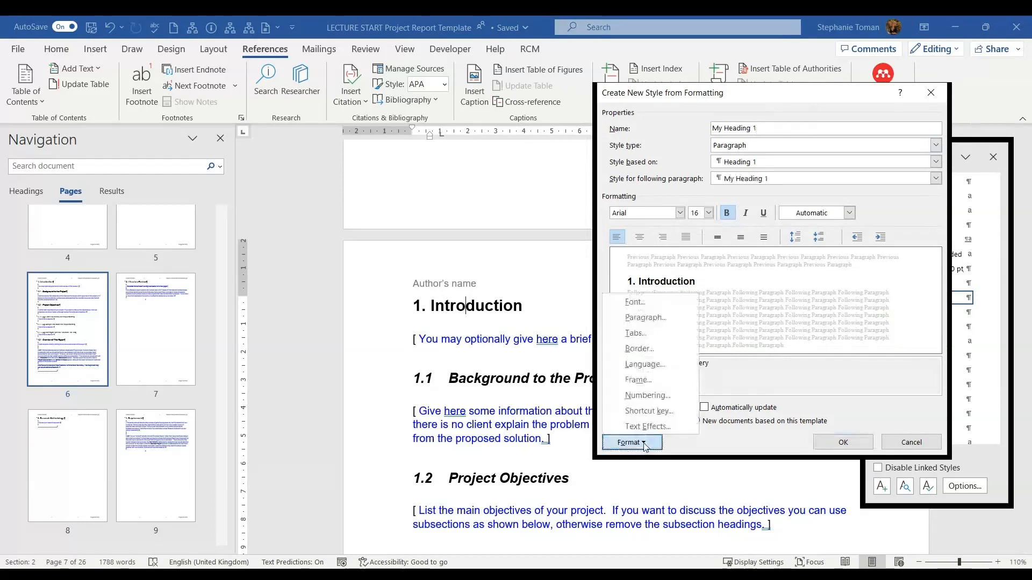
left_click(639, 349)
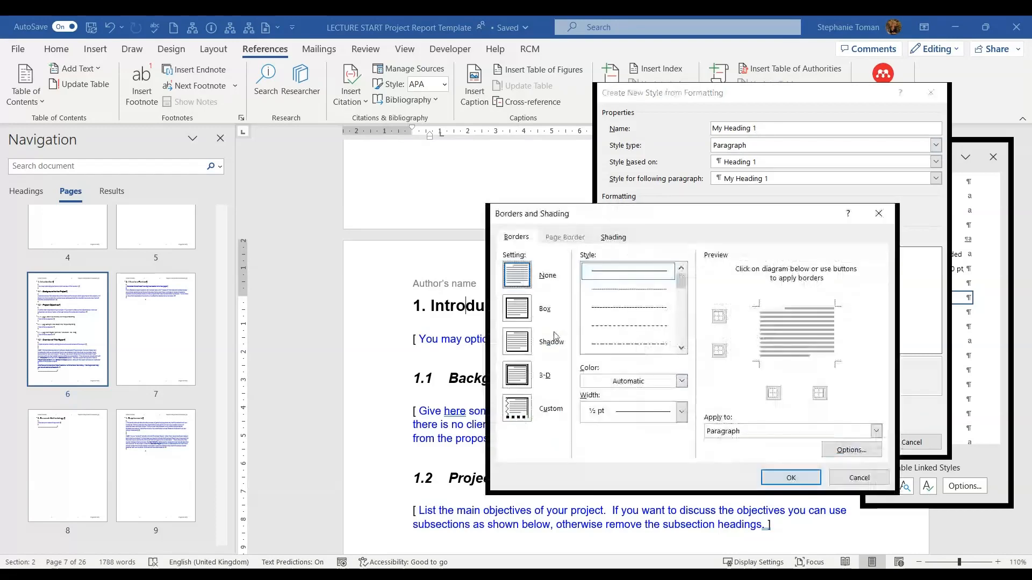
left_click(514, 309)
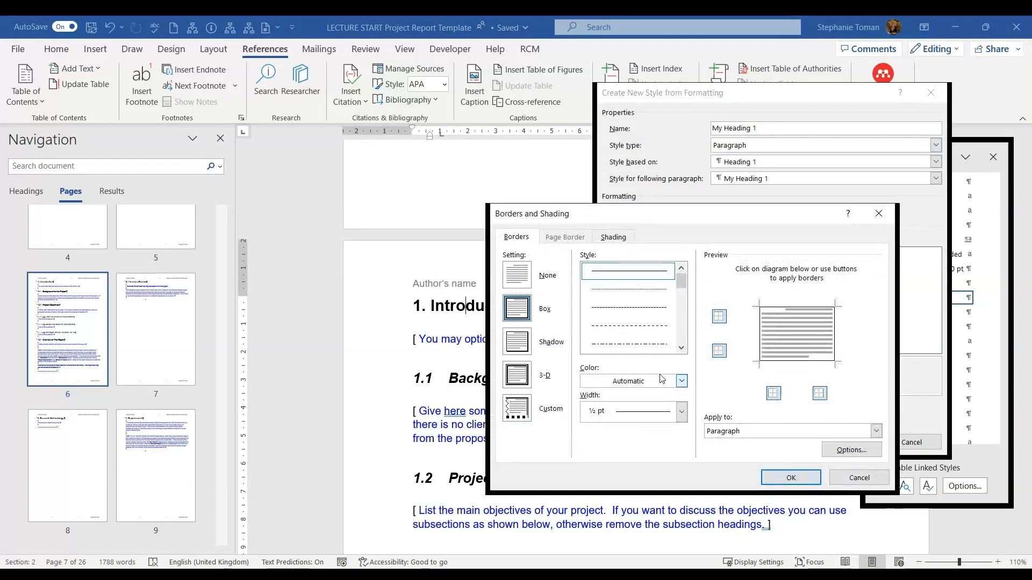
left_click(681, 381)
left_click(596, 527)
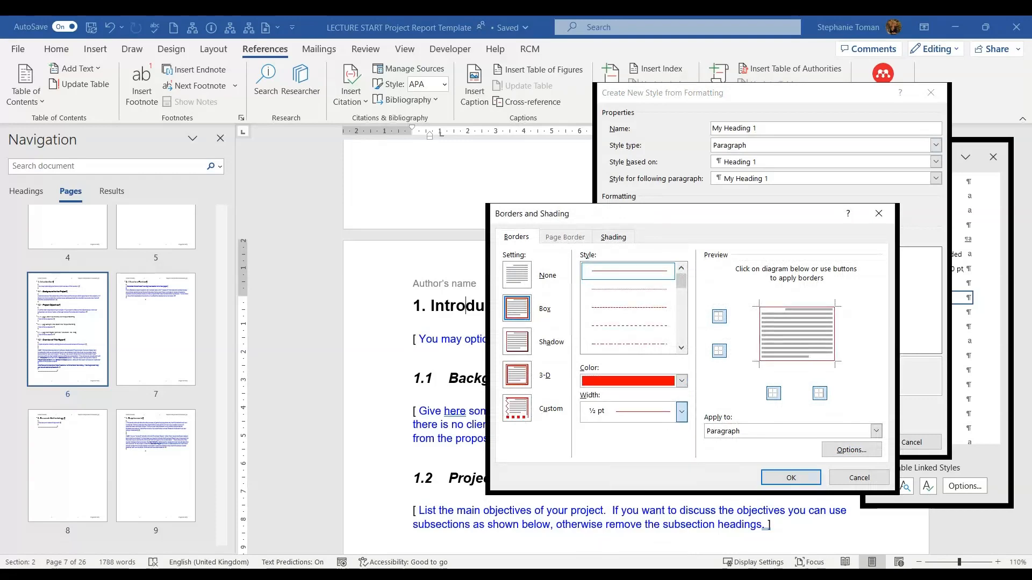
left_click(634, 334)
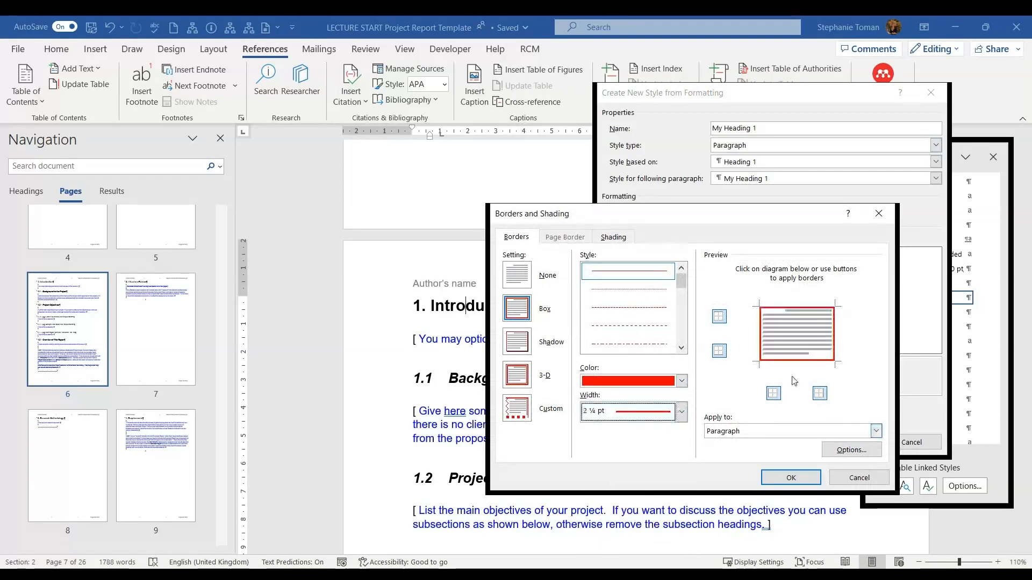
left_click(786, 479)
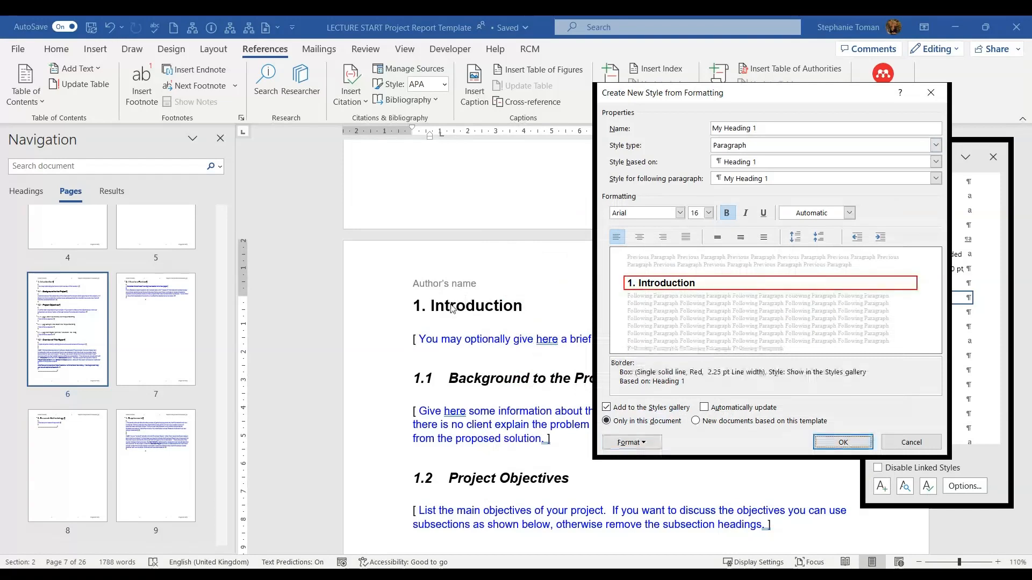
left_click(847, 446)
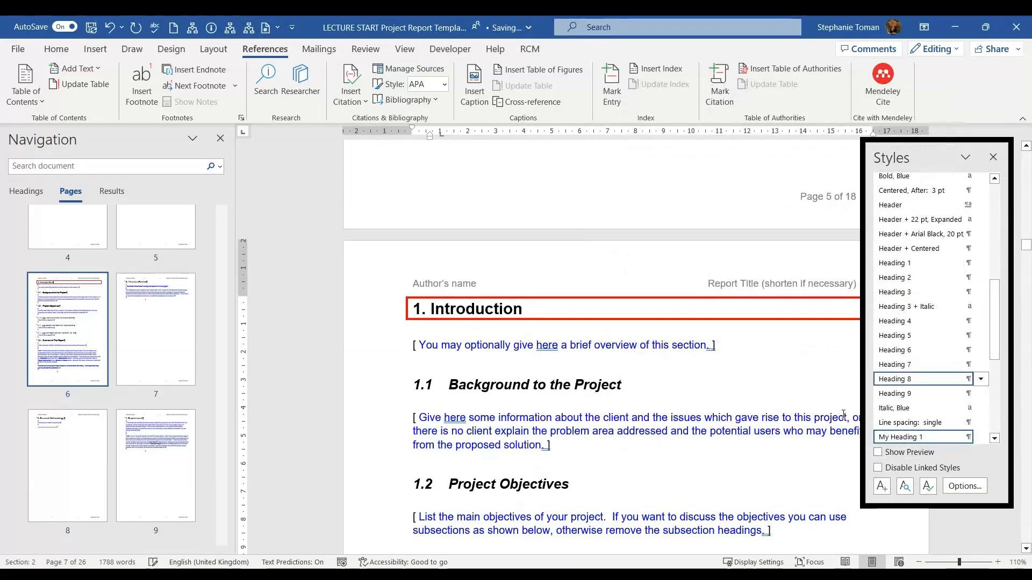
Look at the options for the My Heading 1 style and reapply Heading 1 to the Introduction heading
left_click(981, 437)
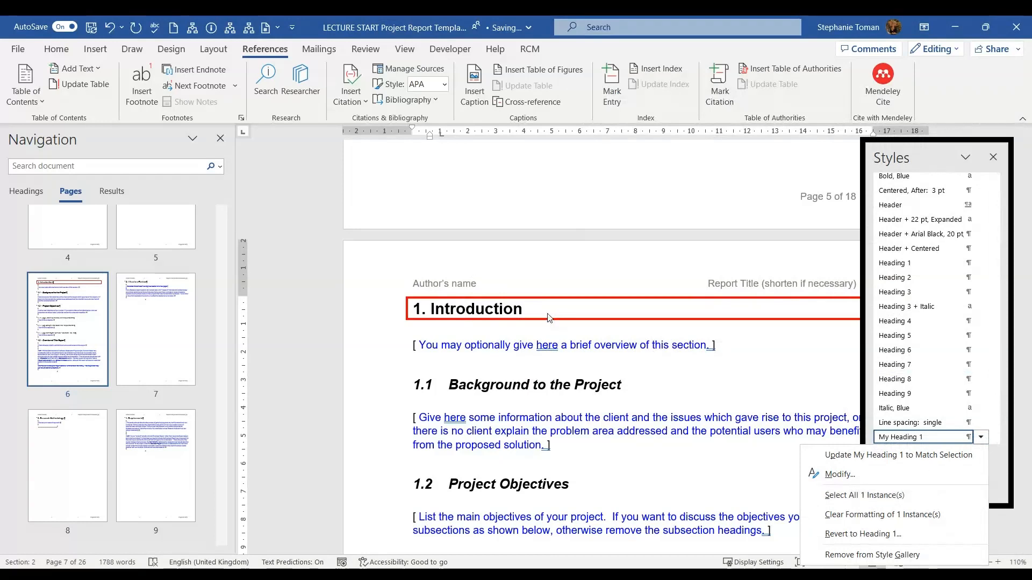
left_click(981, 438)
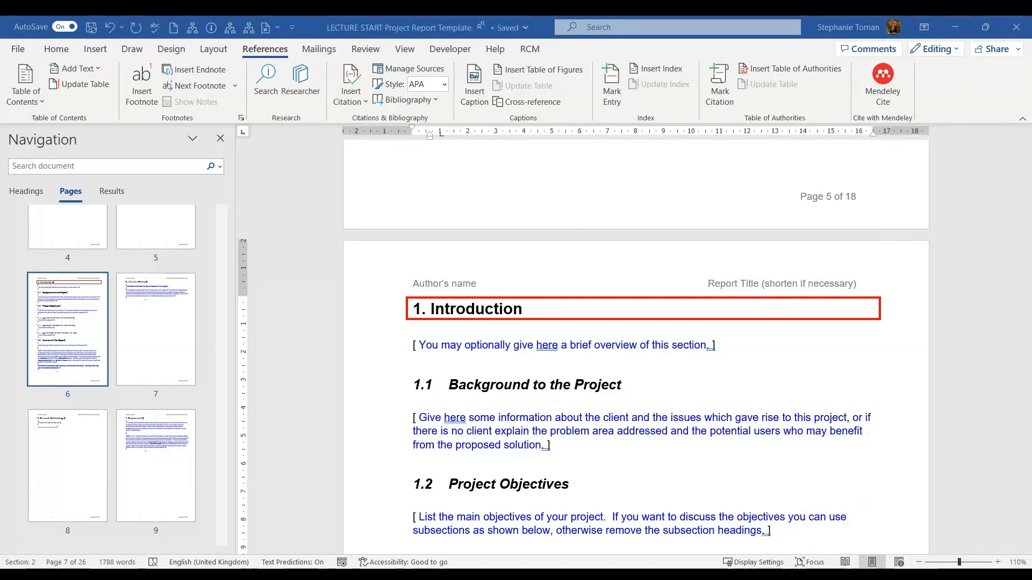
key("ctrl+alt+shift+s")
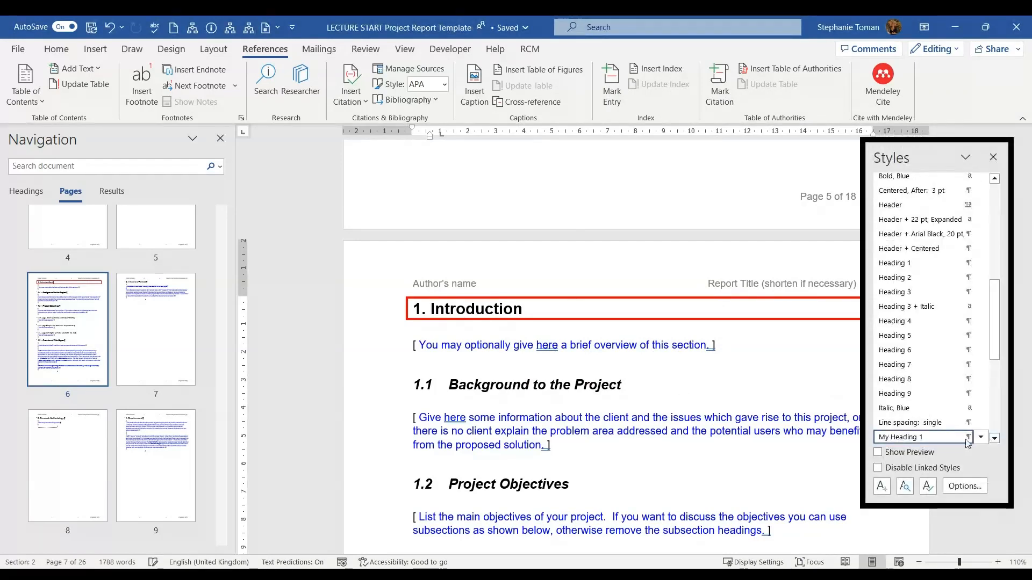
mouse_move(983, 440)
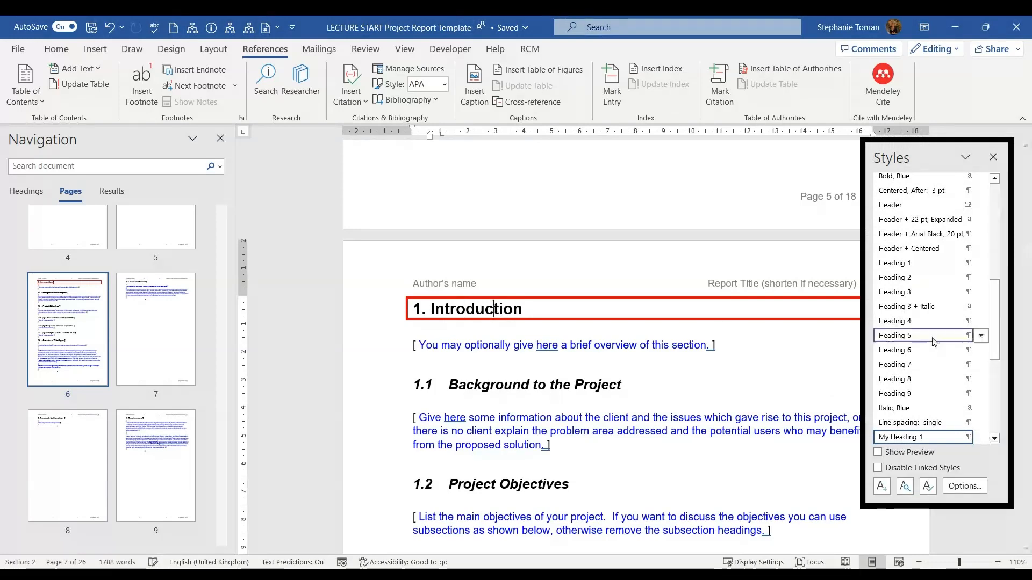
left_click(911, 270)
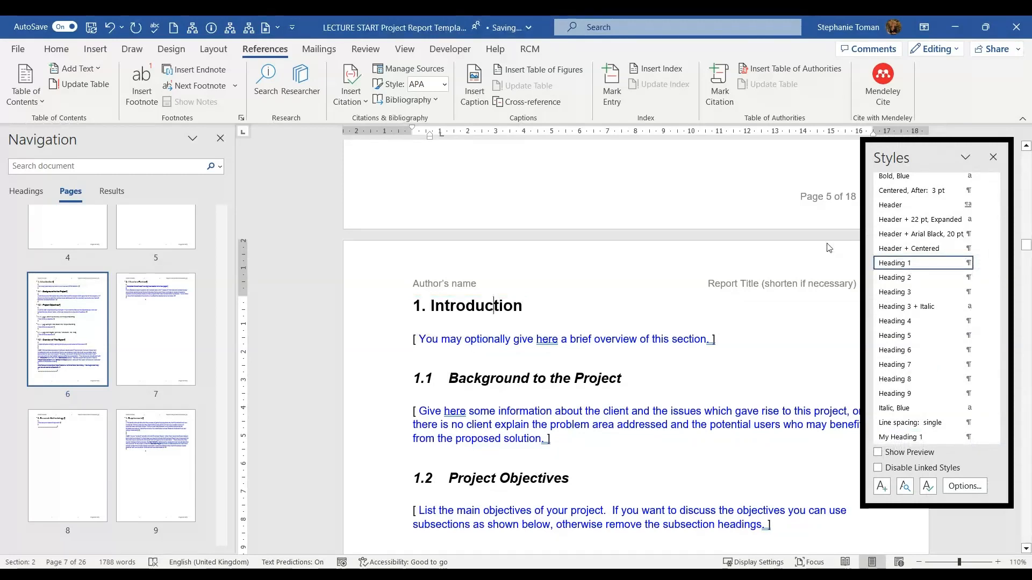
Make the Introduction heading red, italic and 18 pt, and find My Heading 1 in the list of styles
mouse_move(920, 437)
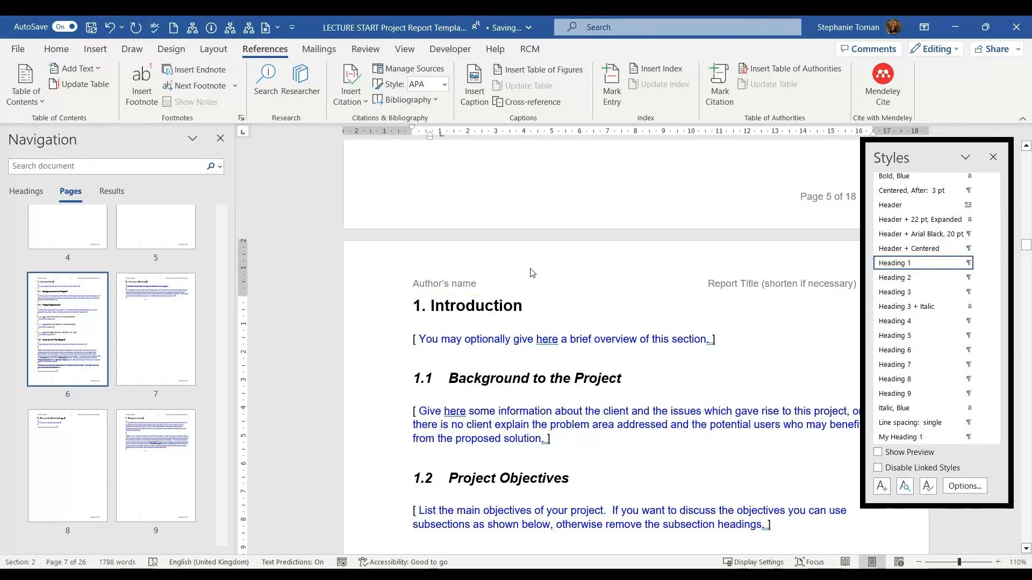
double_click(438, 305)
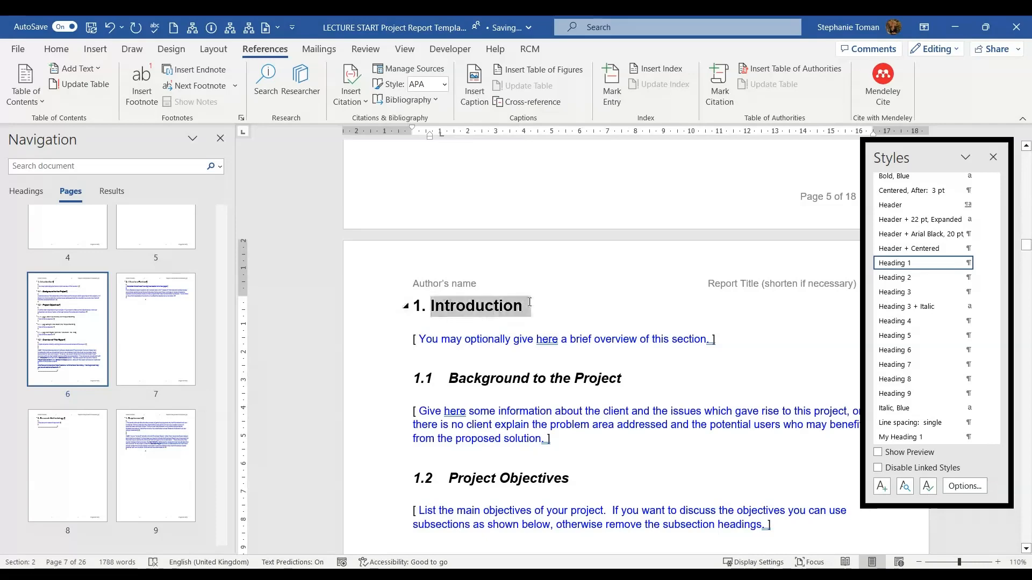
left_click(56, 49)
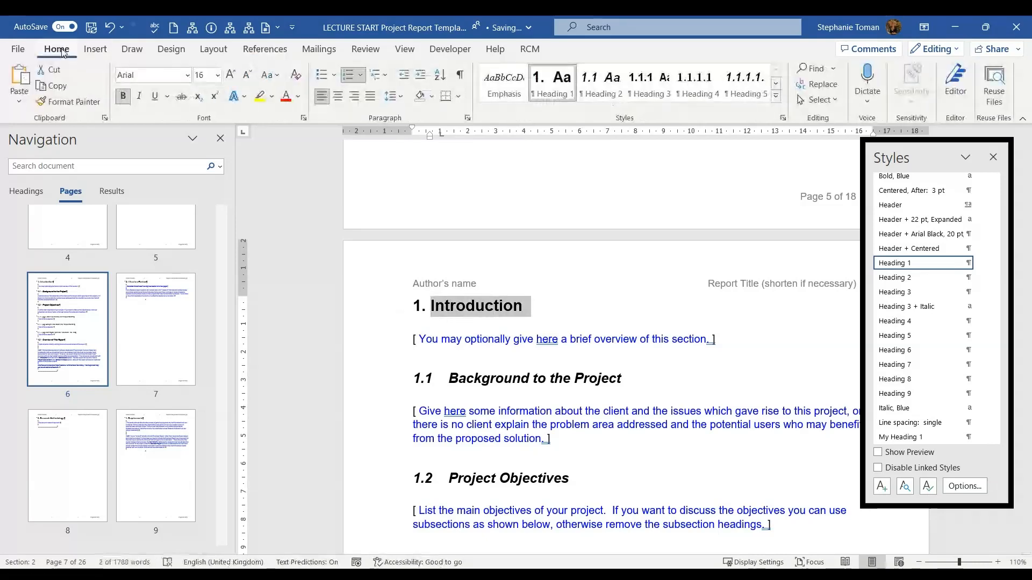
left_click(287, 96)
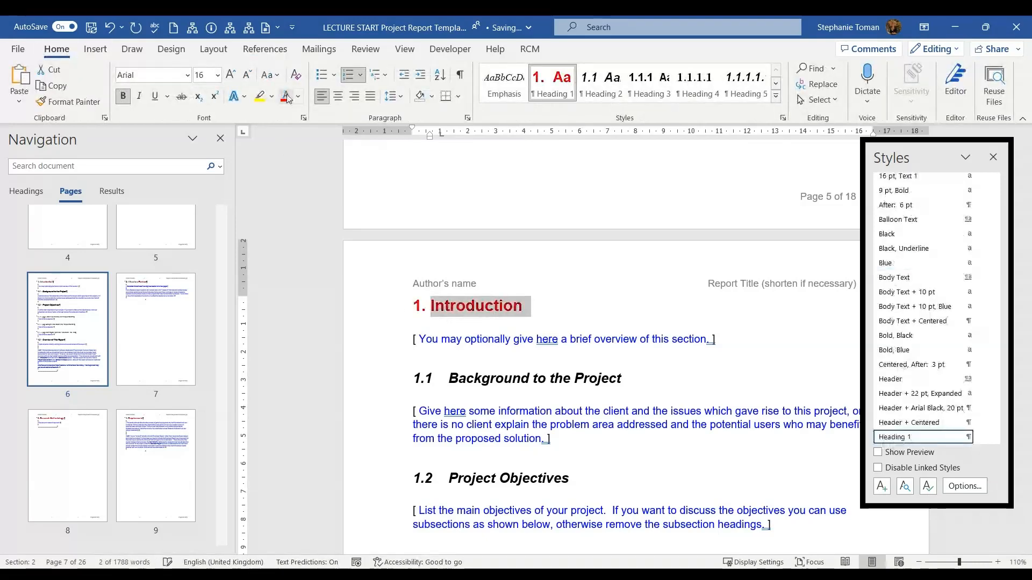
left_click(139, 96)
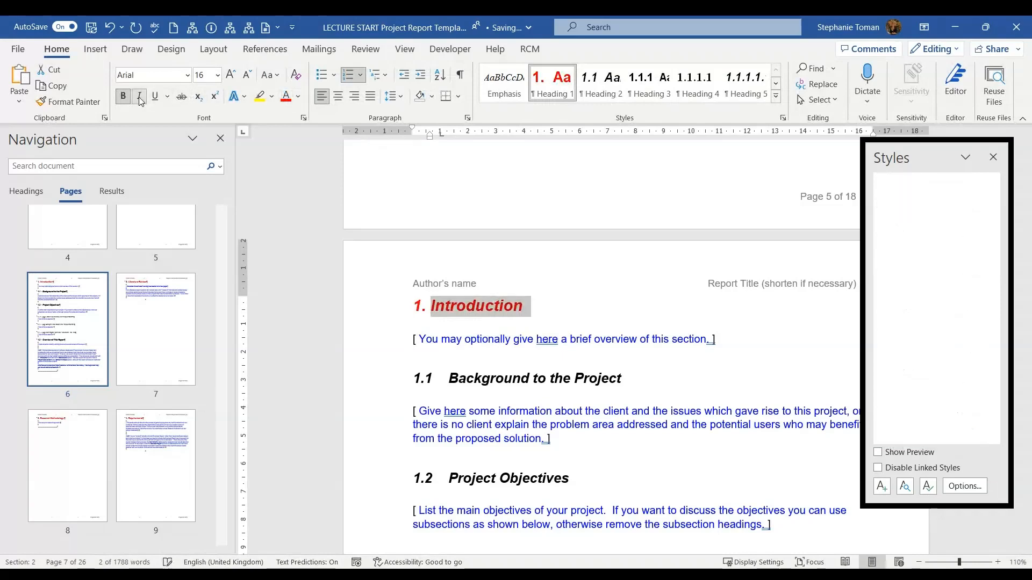
left_click(230, 76)
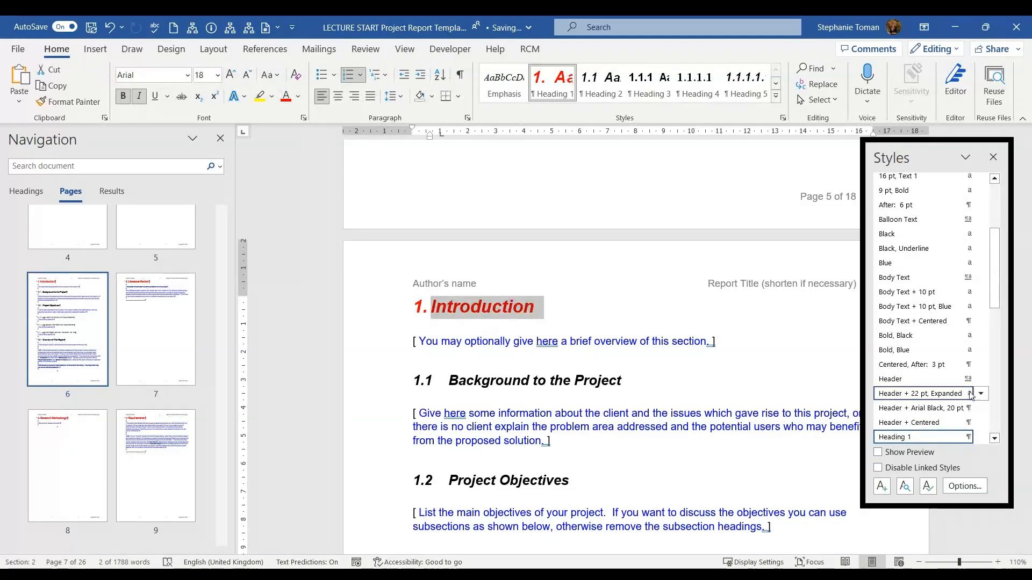
left_click_drag(998, 300, 1000, 320)
scroll(999, 328, "down", 4)
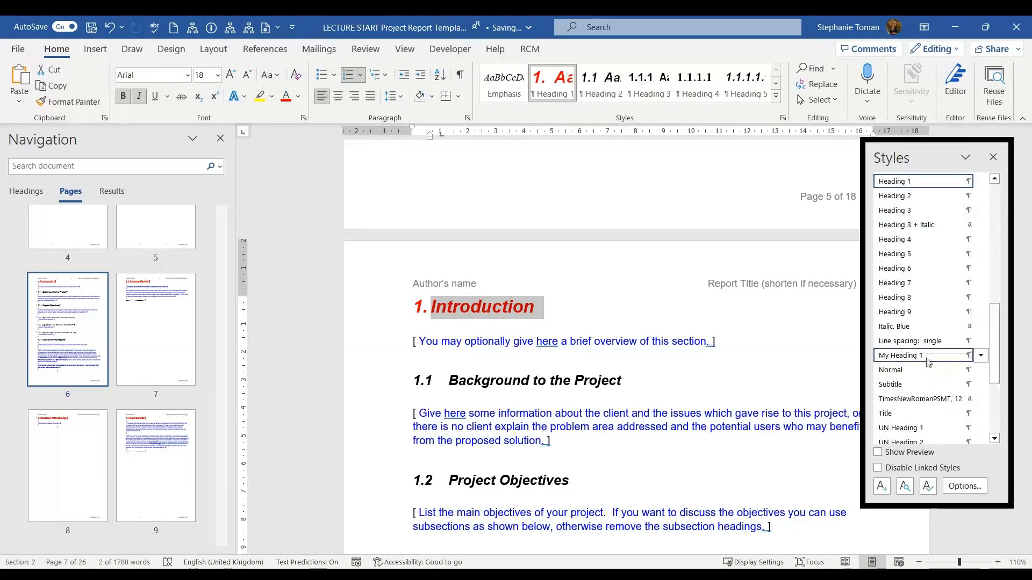
Update My Heading 1 to match the Introduction heading's formatting and apply it to the Background to the Project heading
left_click(981, 356)
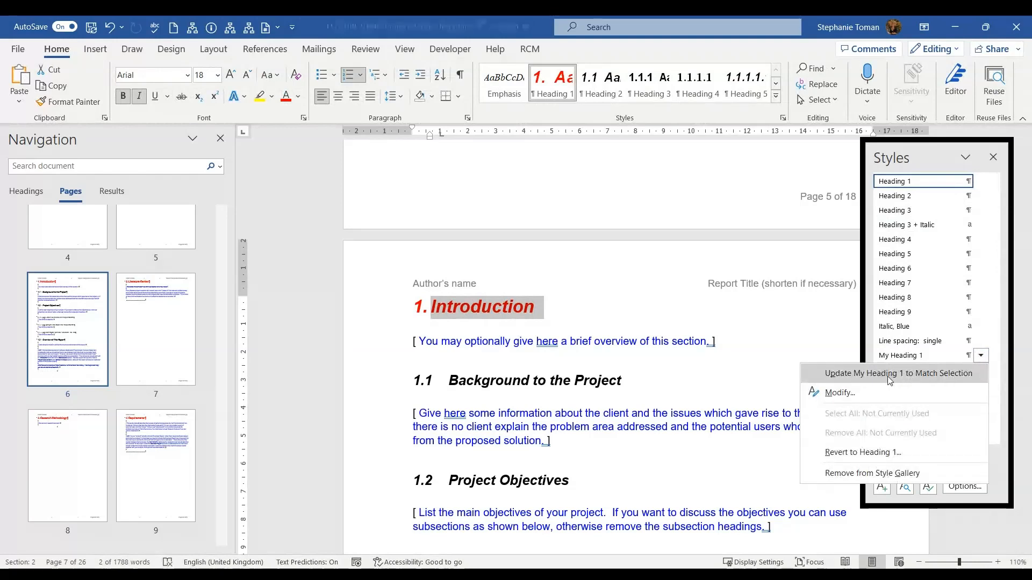
left_click(888, 376)
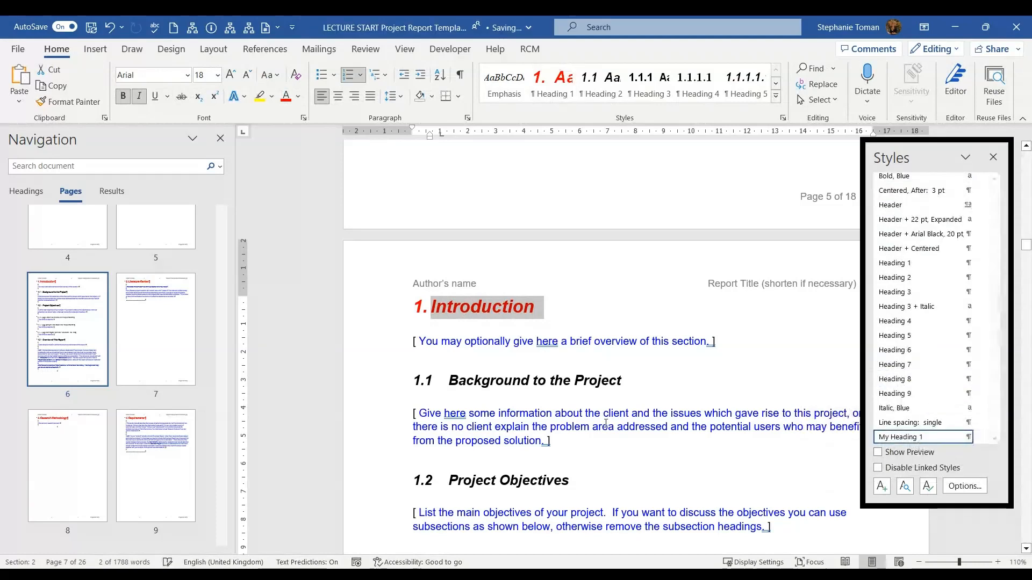
left_click(529, 380)
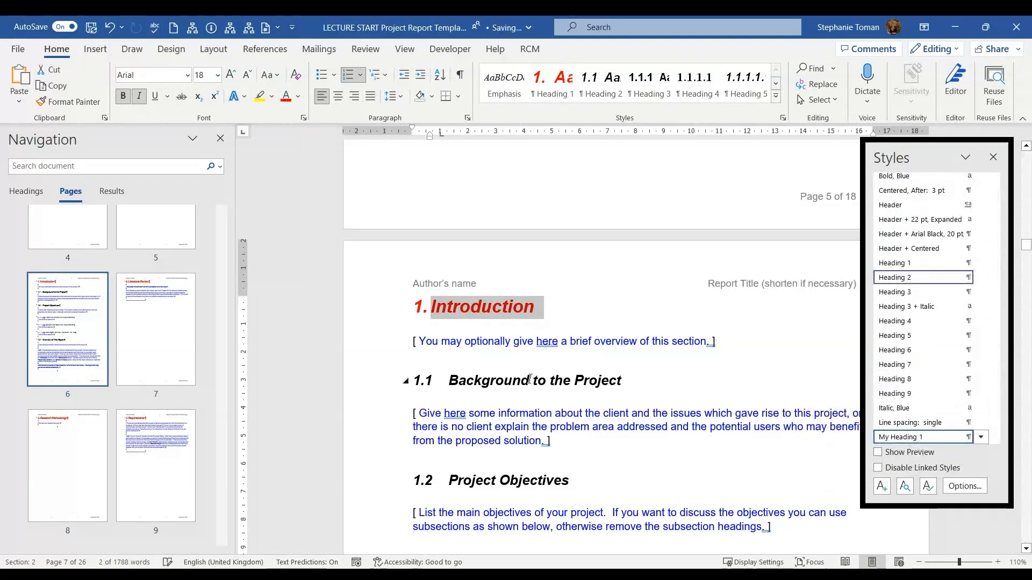
left_click(900, 438)
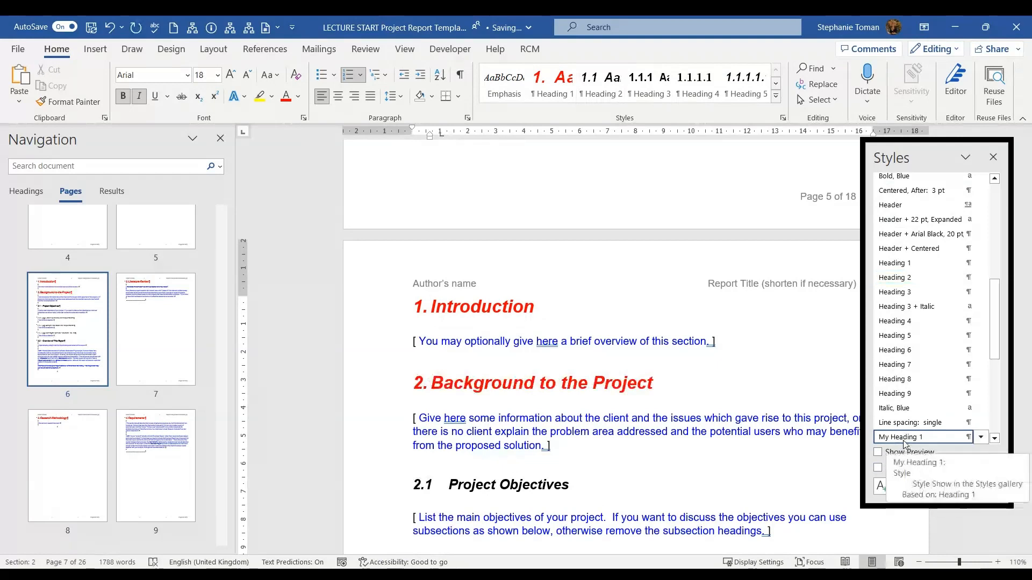
Undo applying My Heading 1 to Background to the Project and undo the update of that style
key("ctrl+z")
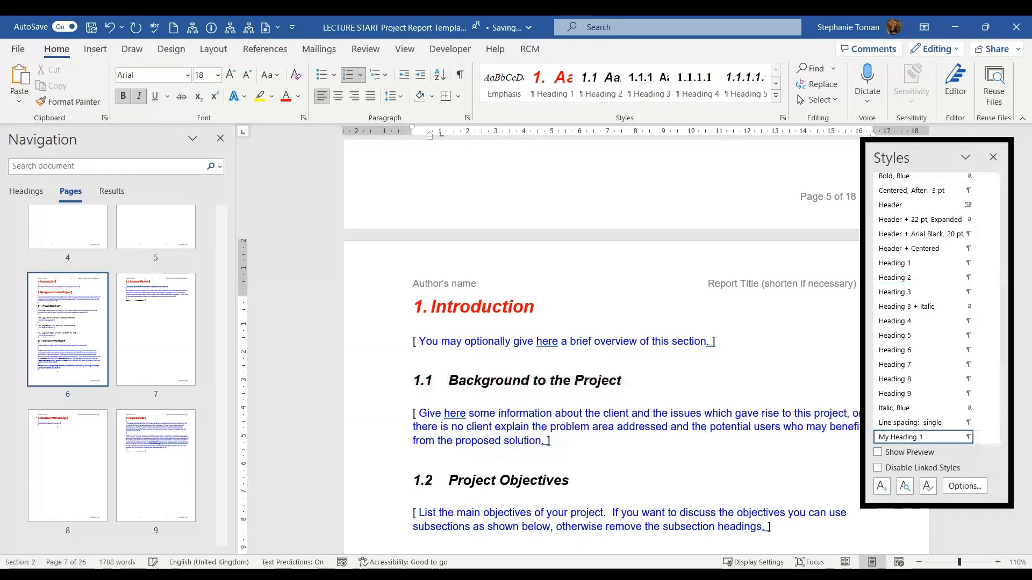
left_click(686, 310)
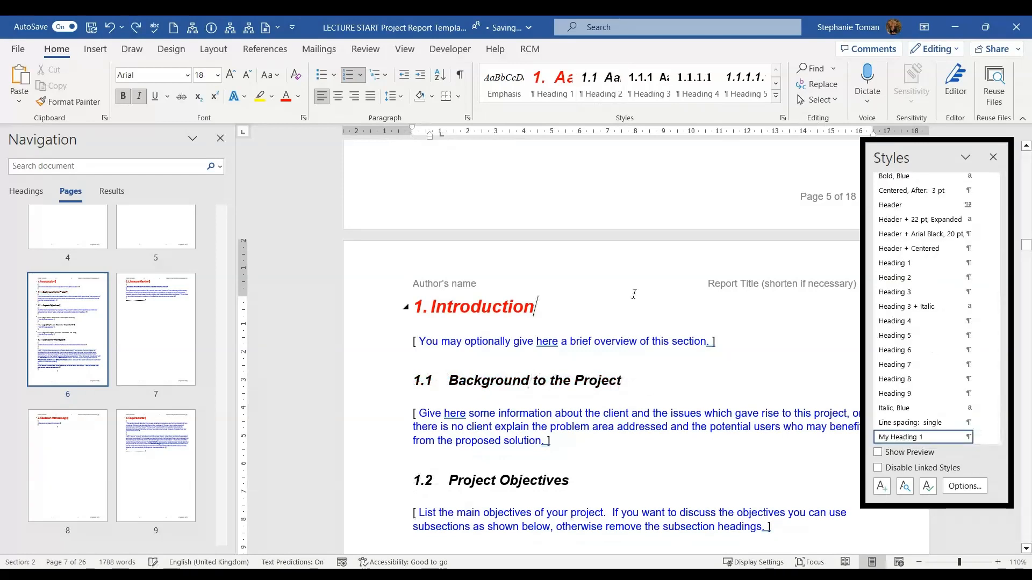
key("ctrl+z")
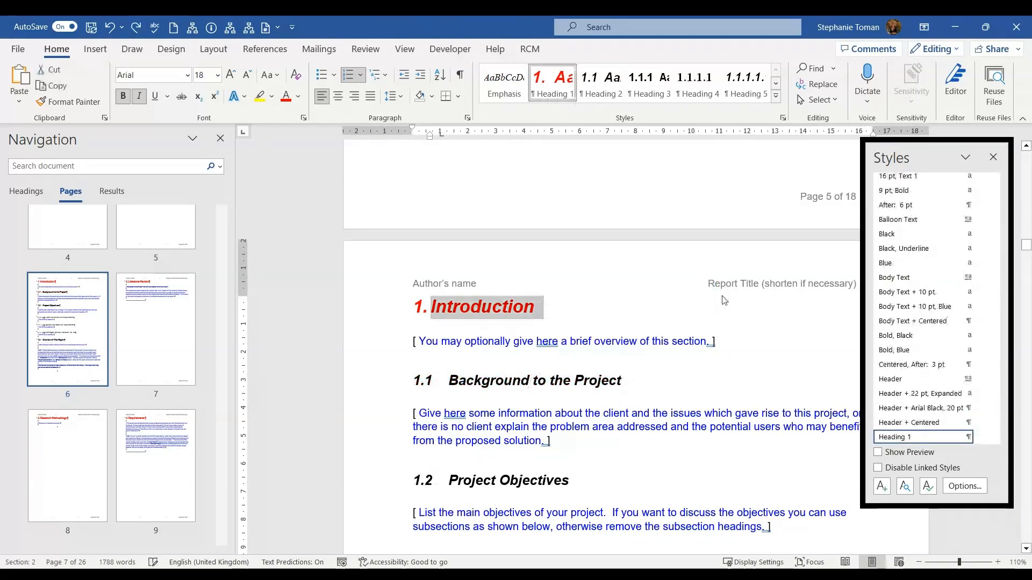
Try reapplying the Heading 1 style to the Introduction heading and undo it
left_click(514, 308)
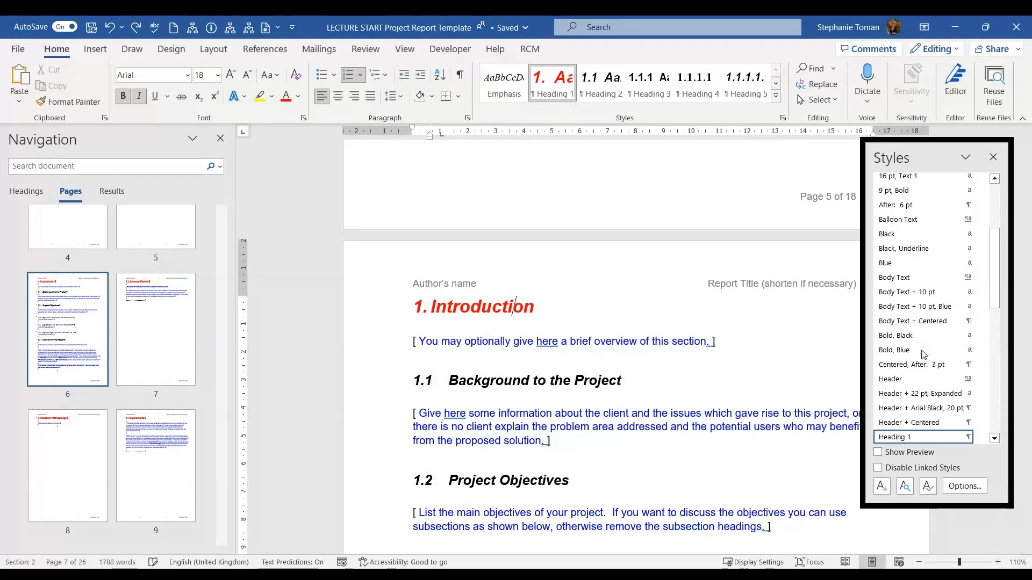
scroll(923, 354, "down", 2)
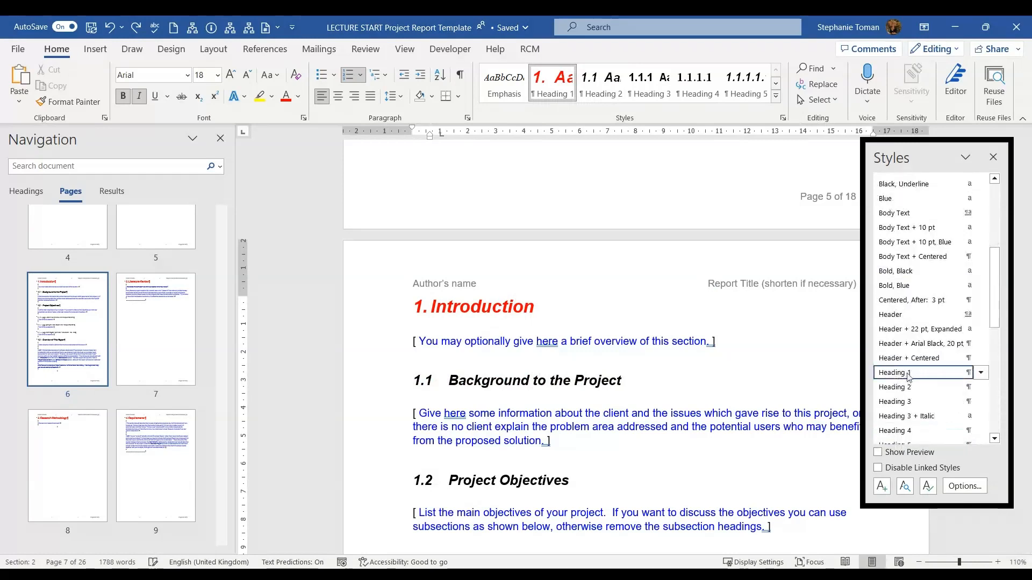
left_click(908, 374)
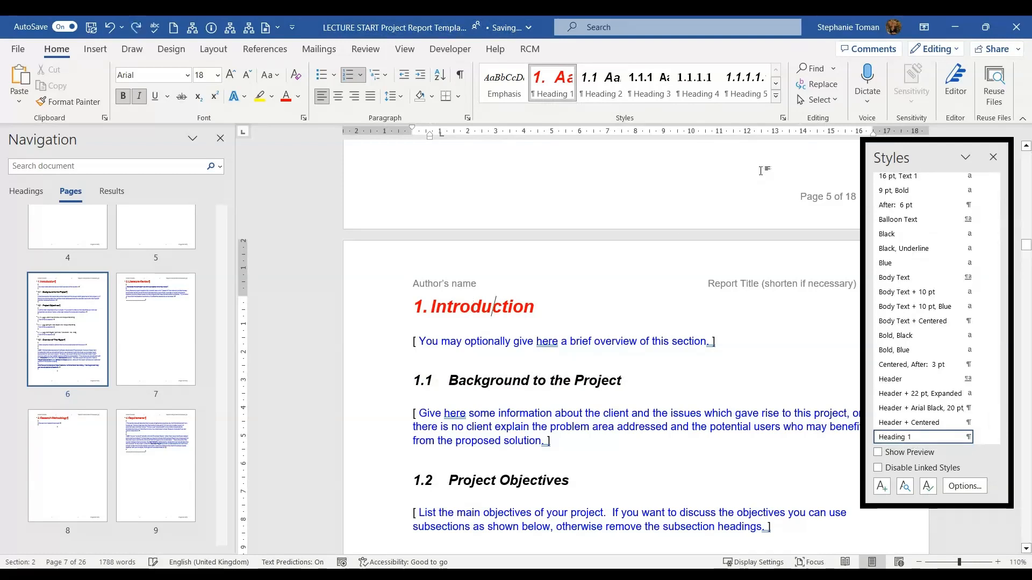
key("ctrl+z")
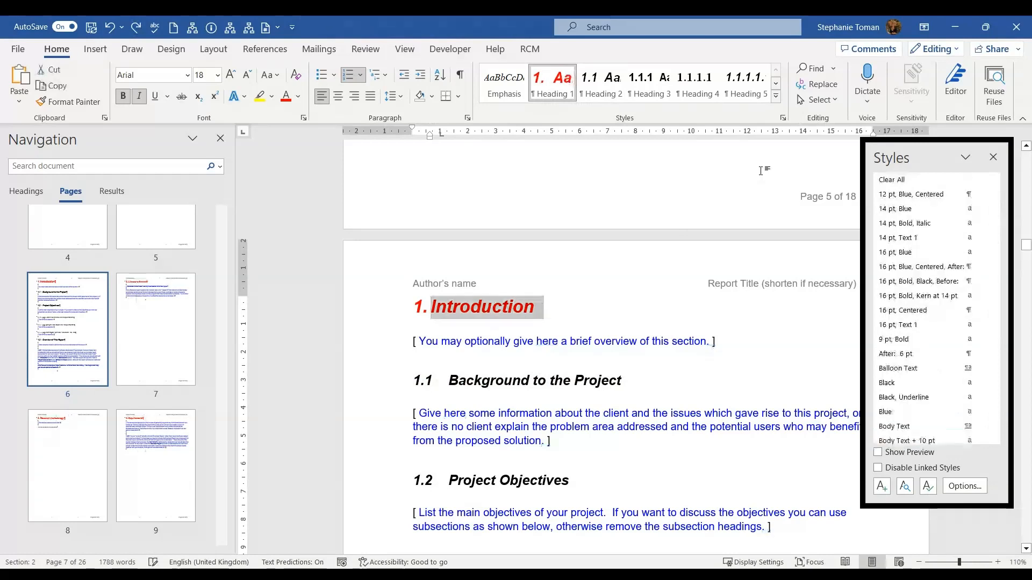
Try applying Heading 1 to the blank line below the Introduction heading and undo it
left_click(661, 296)
left_click(557, 321)
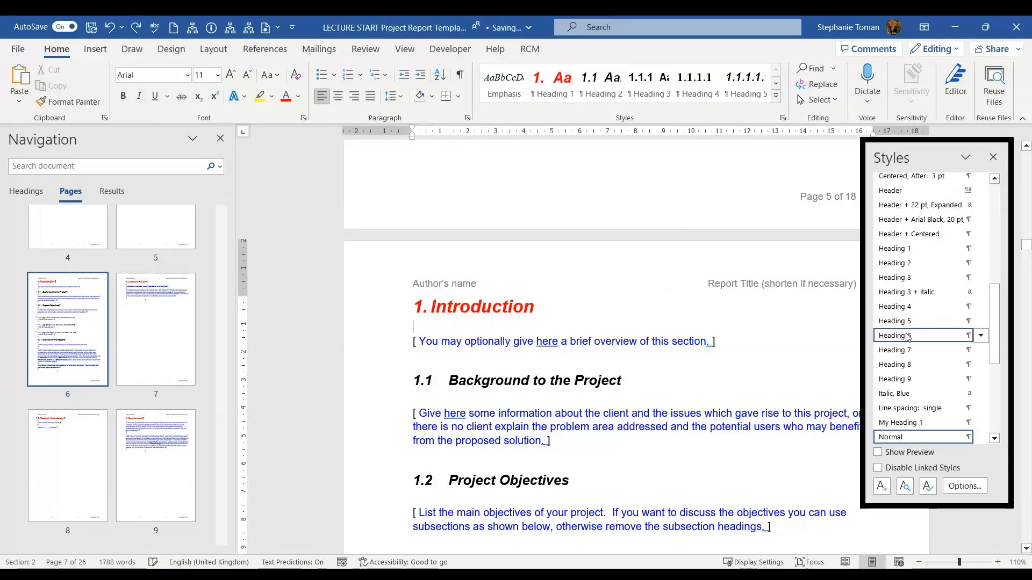
left_click(897, 249)
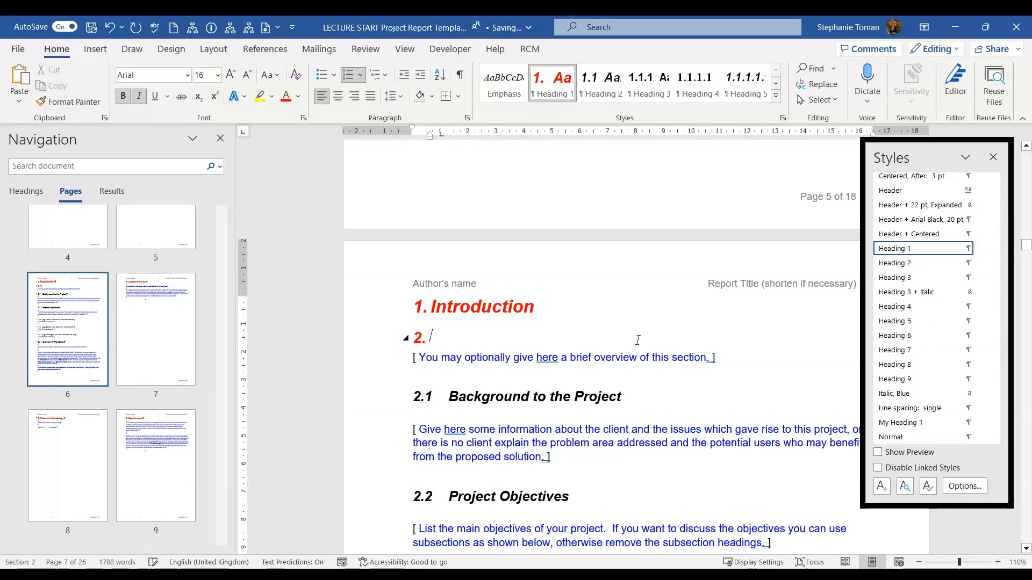
key("ctrl+z")
key("ctrl+z")
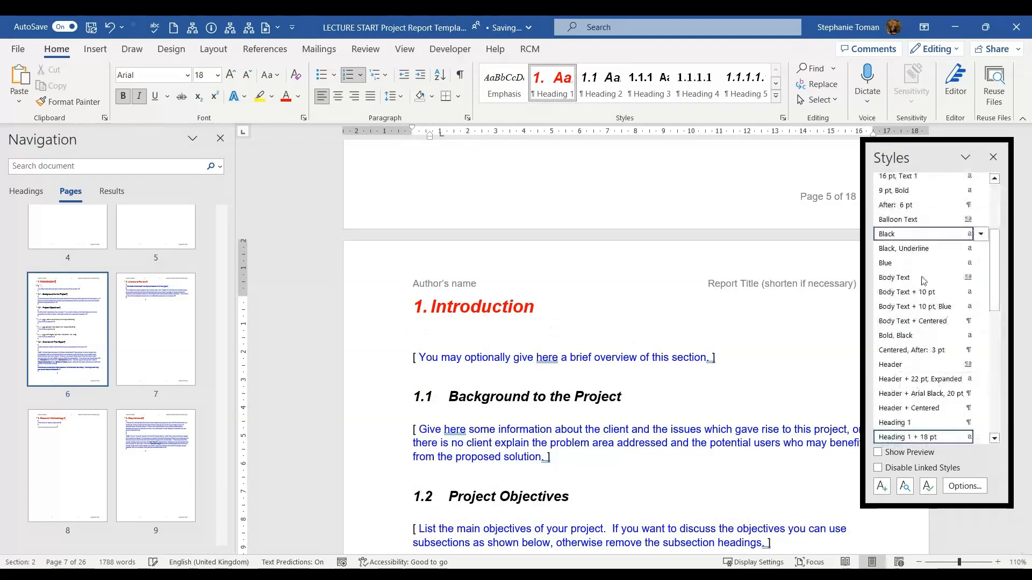
Apply the Heading 1 style to the Introduction heading
left_click(901, 424)
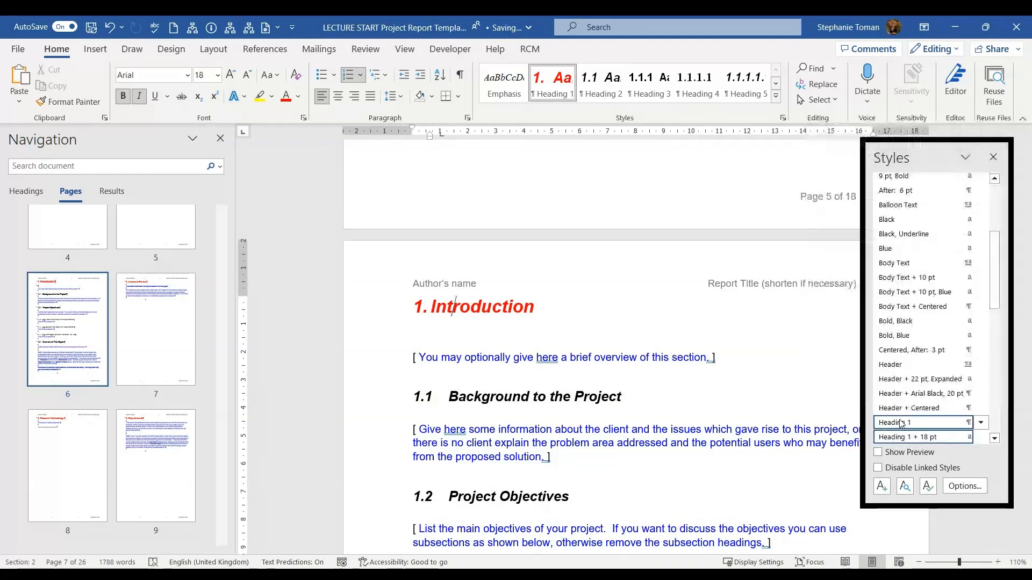
left_click(540, 306)
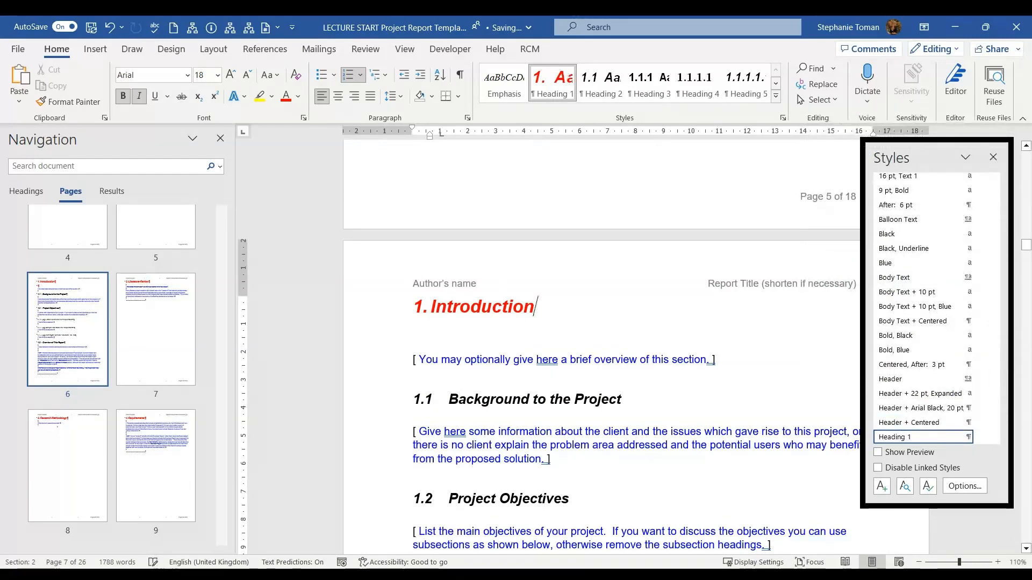
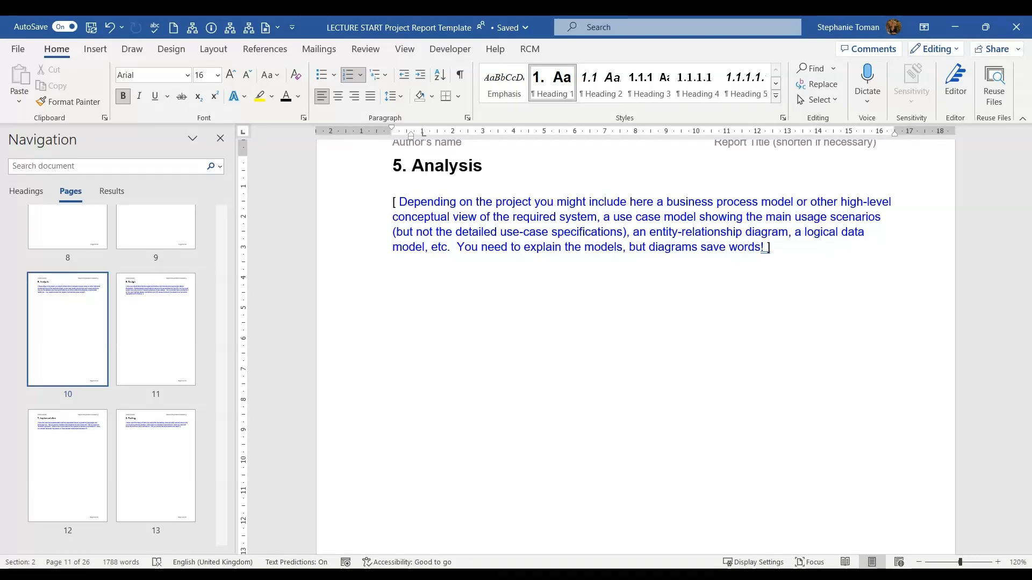
Show the paragraph marks on the Analysis page and start a document search
left_click(461, 77)
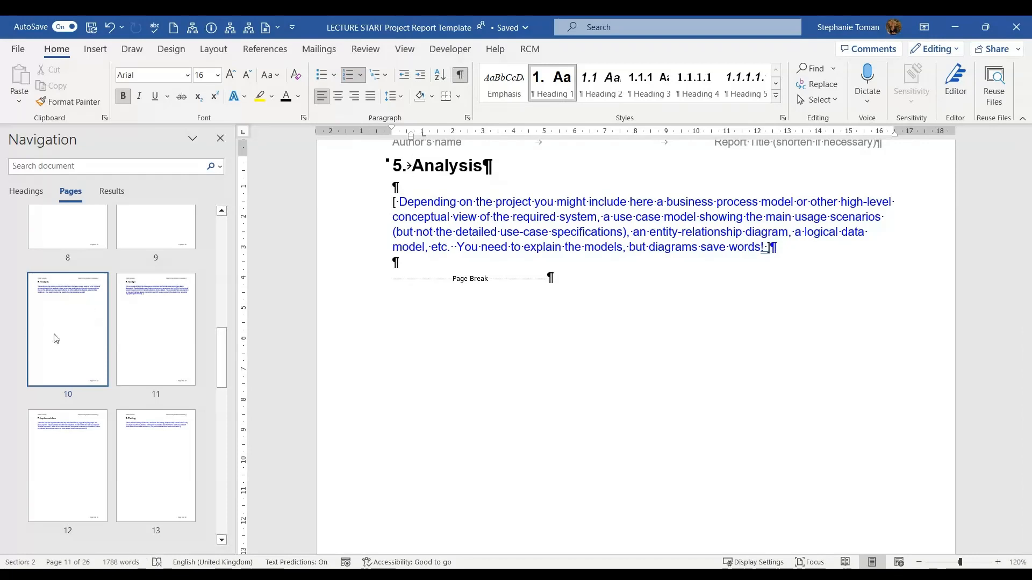
left_click(815, 69)
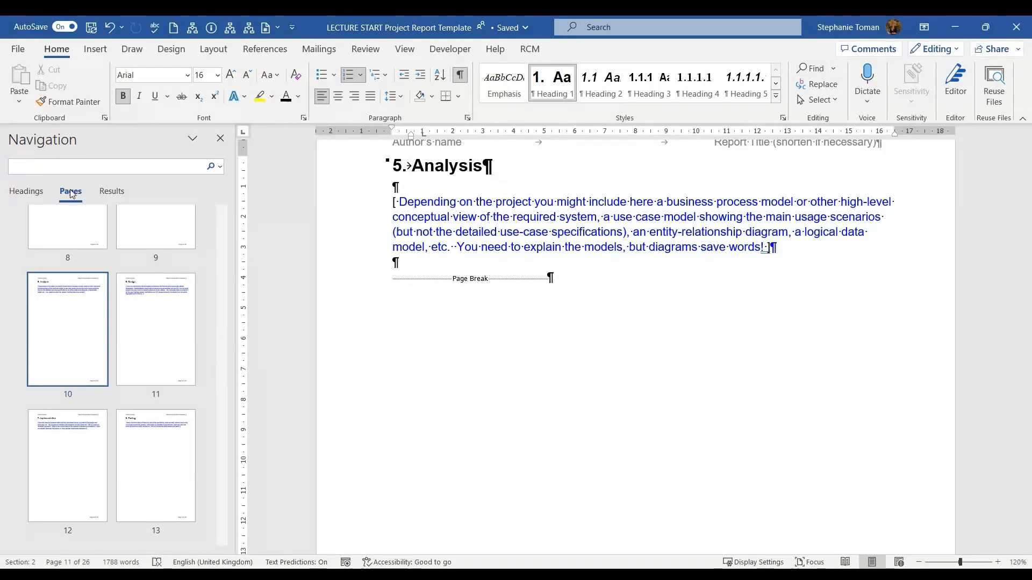
Insert the Fig 1 picture from Desktop > Project Lectures 2024 > Word for Reports > Captions into the empty paragraph above the Analysis page break
left_click(430, 262)
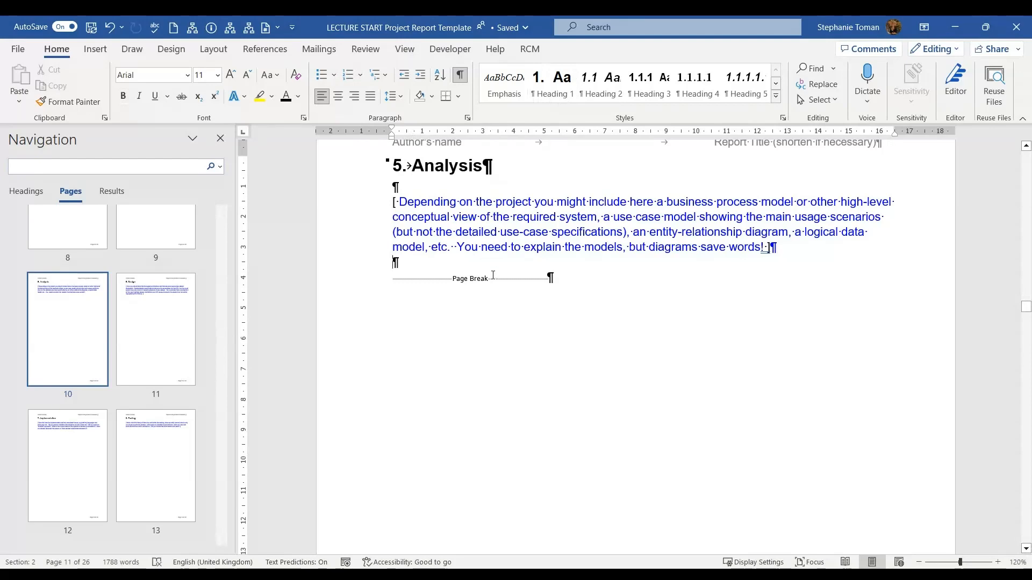
left_click(97, 49)
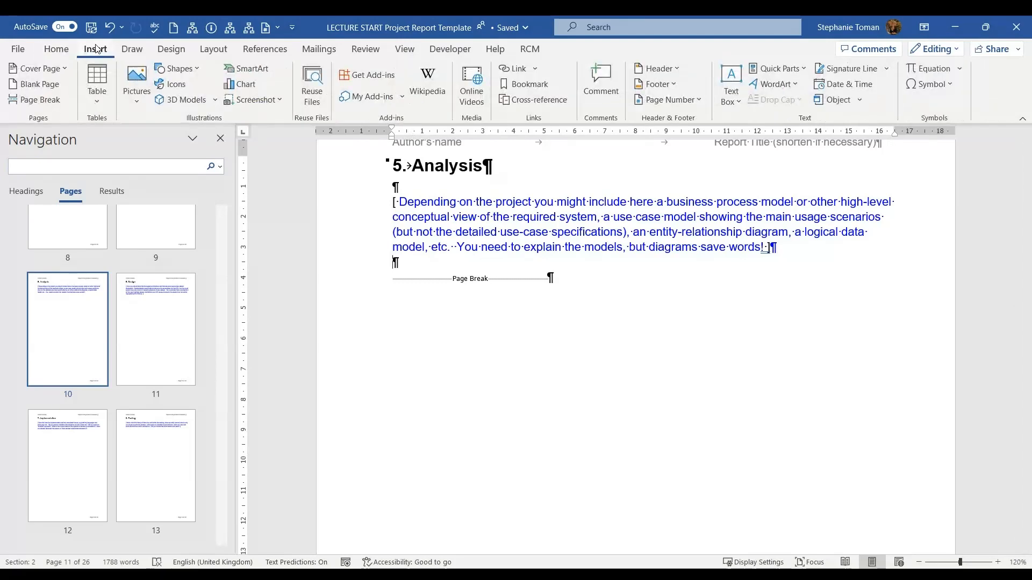
left_click(137, 102)
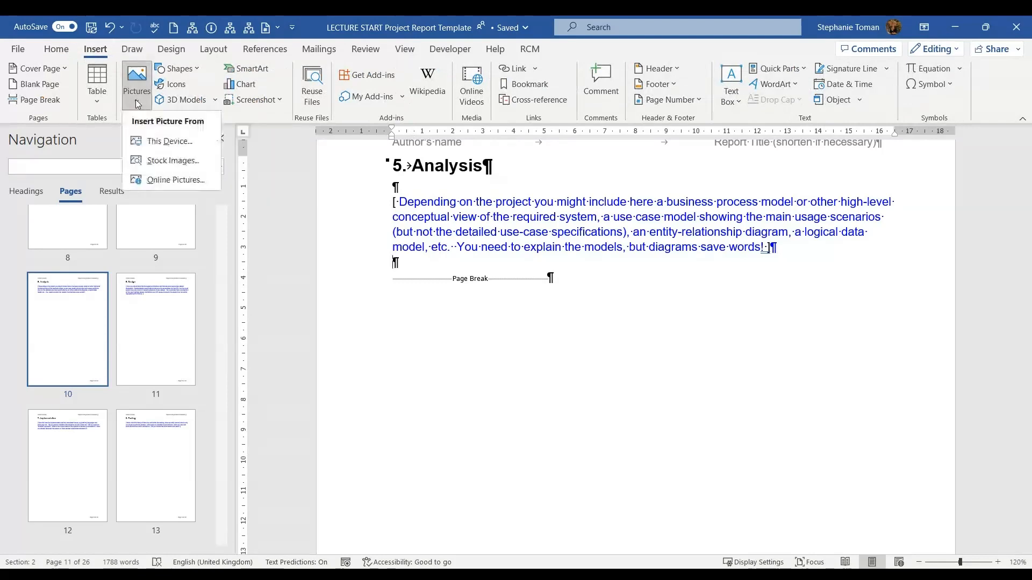
left_click(162, 141)
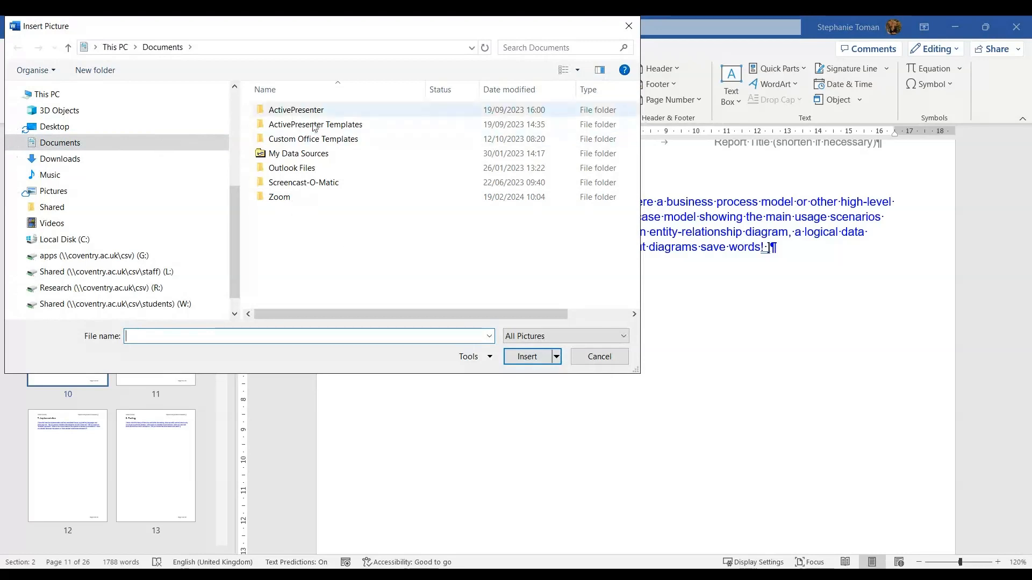
left_click(83, 126)
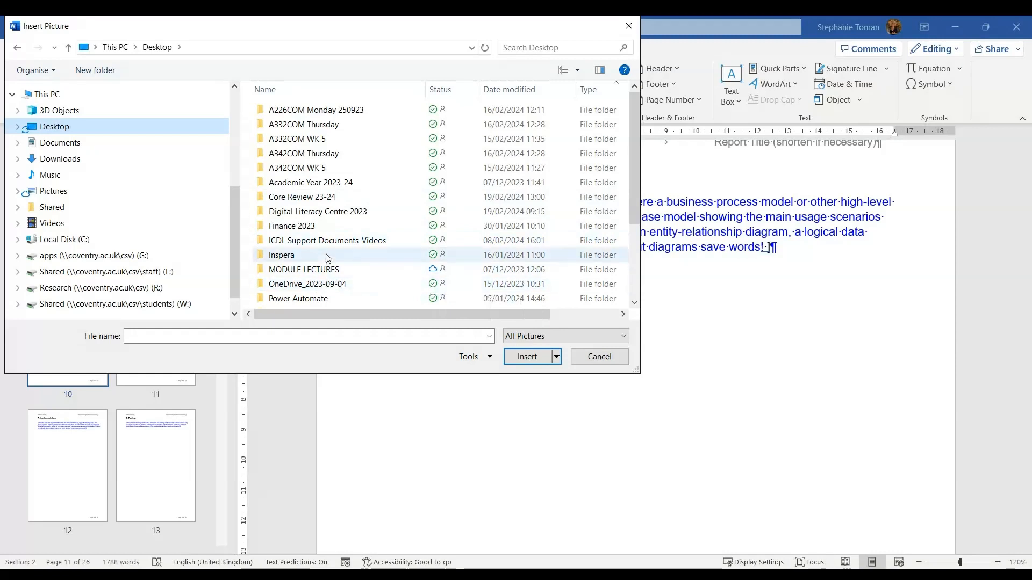
scroll(326, 255, "down", 1)
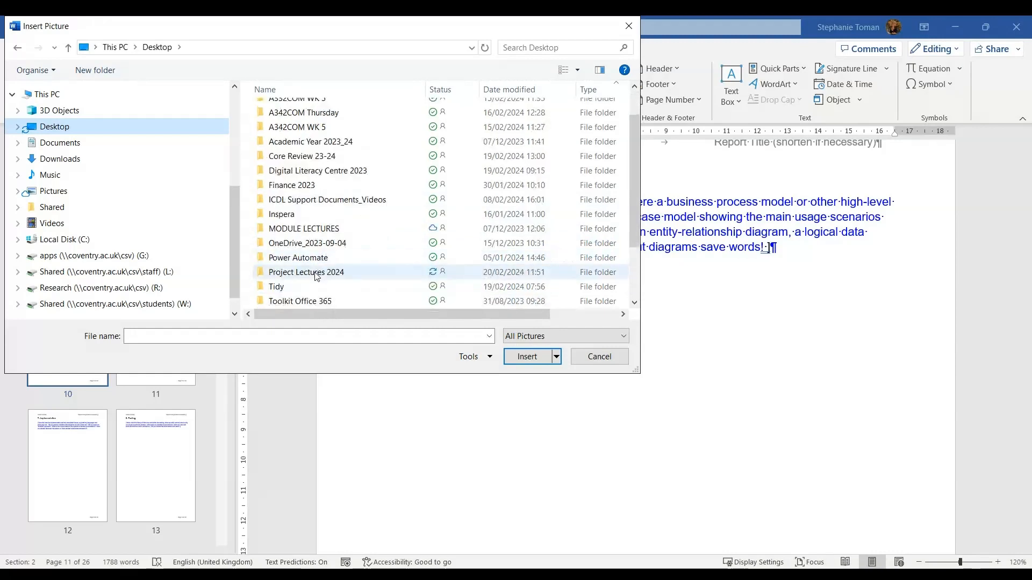
double_click(317, 274)
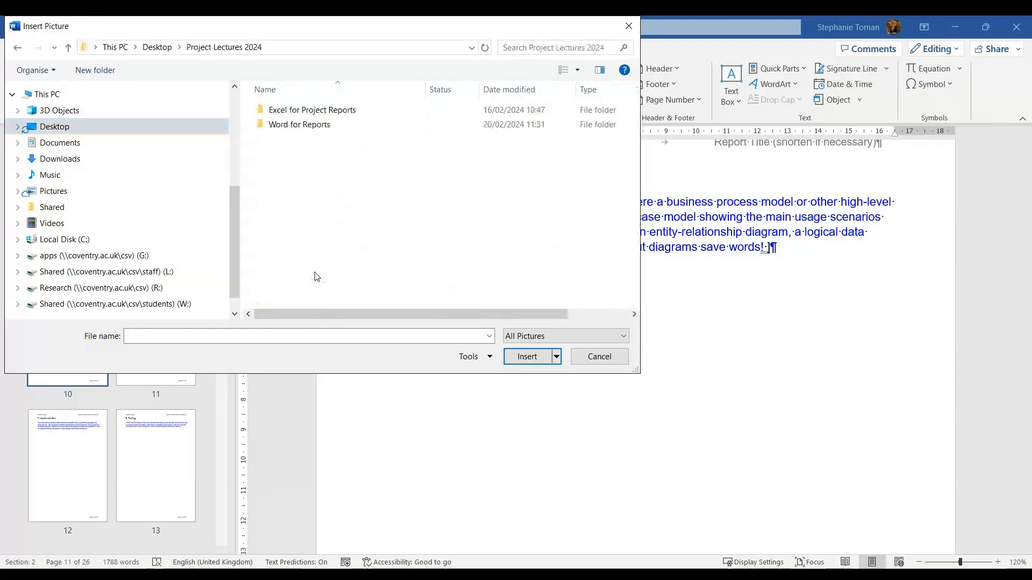
double_click(316, 127)
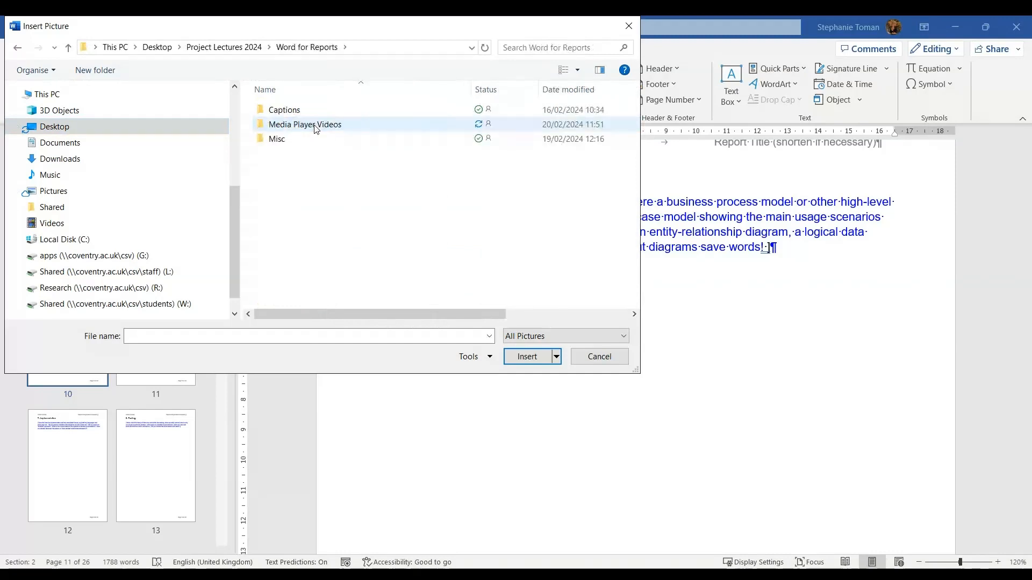
double_click(288, 112)
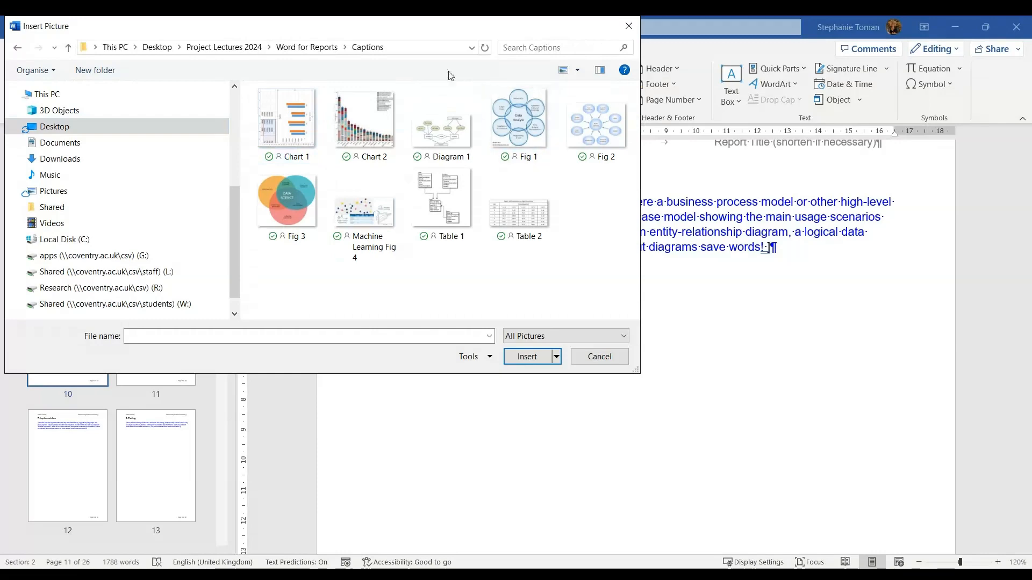
mouse_move(432, 30)
left_mouse_down()
mouse_move(544, 38)
mouse_move(431, 37)
mouse_move(439, 30)
left_mouse_up()
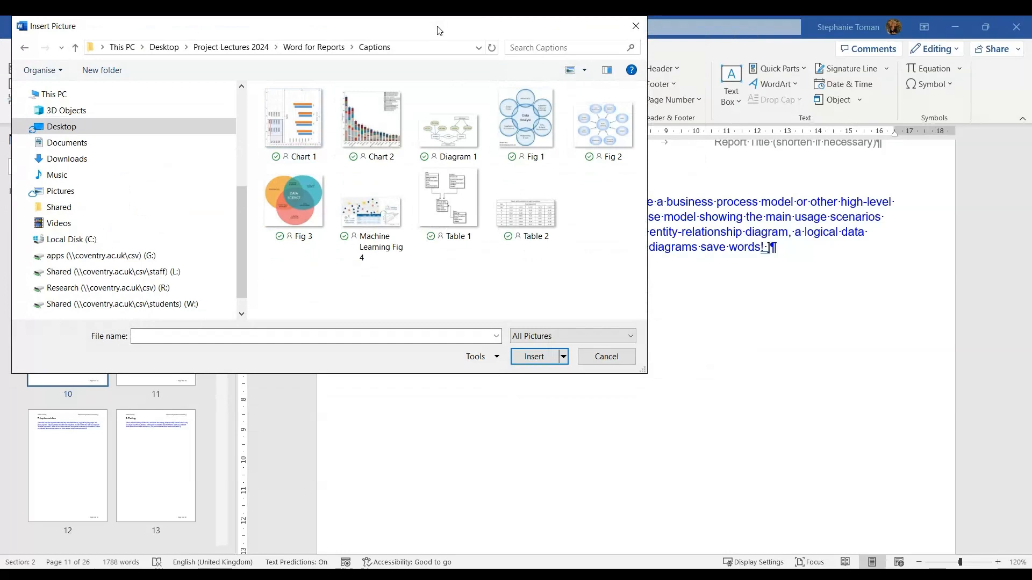
double_click(526, 134)
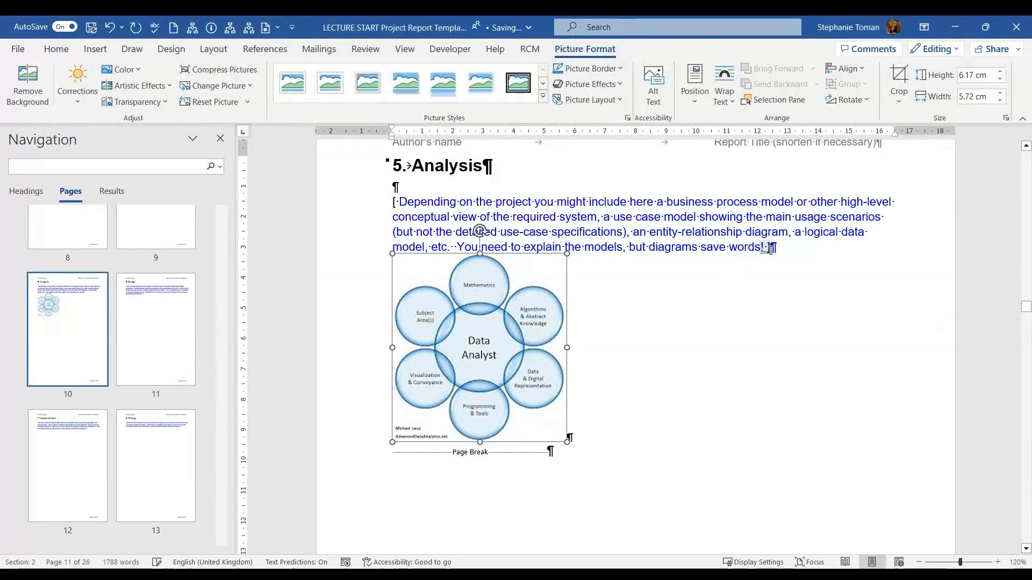
Add an empty paragraph between the Analysis text and the Data Analyst picture
left_click(816, 249)
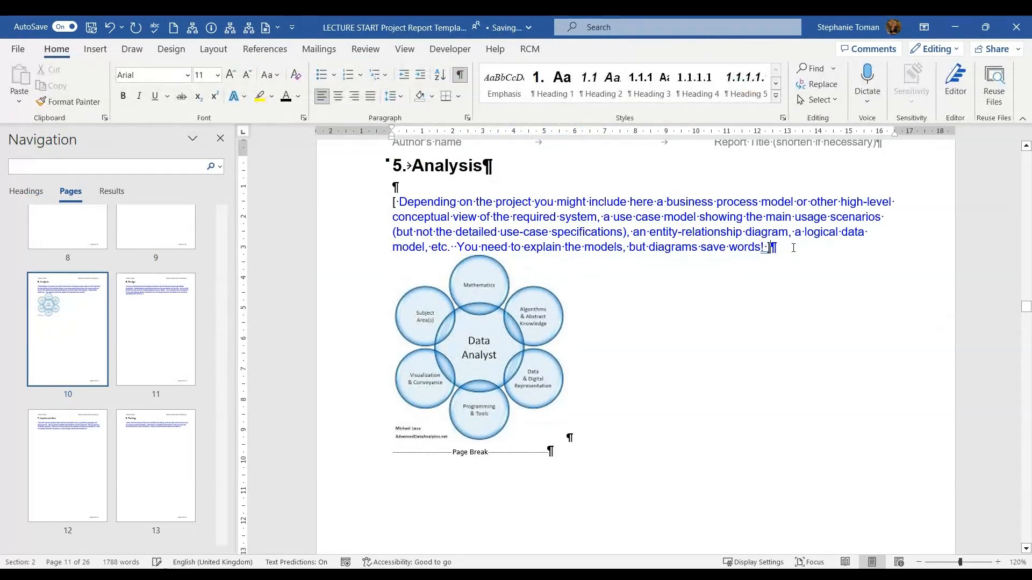
key("Return")
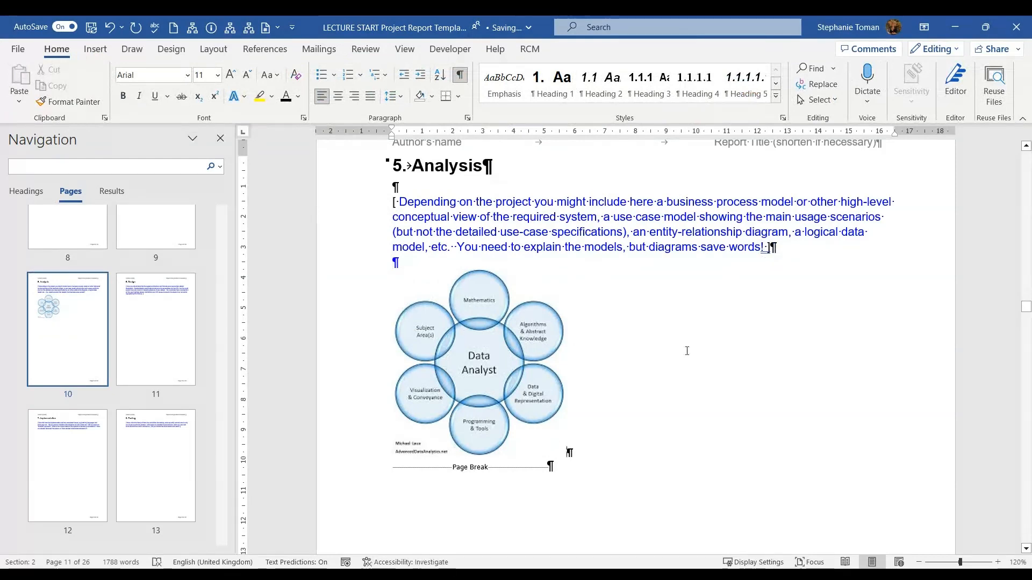
Try centre and right alignment on the Data Analyst picture and return it to left alignment
left_click(503, 370)
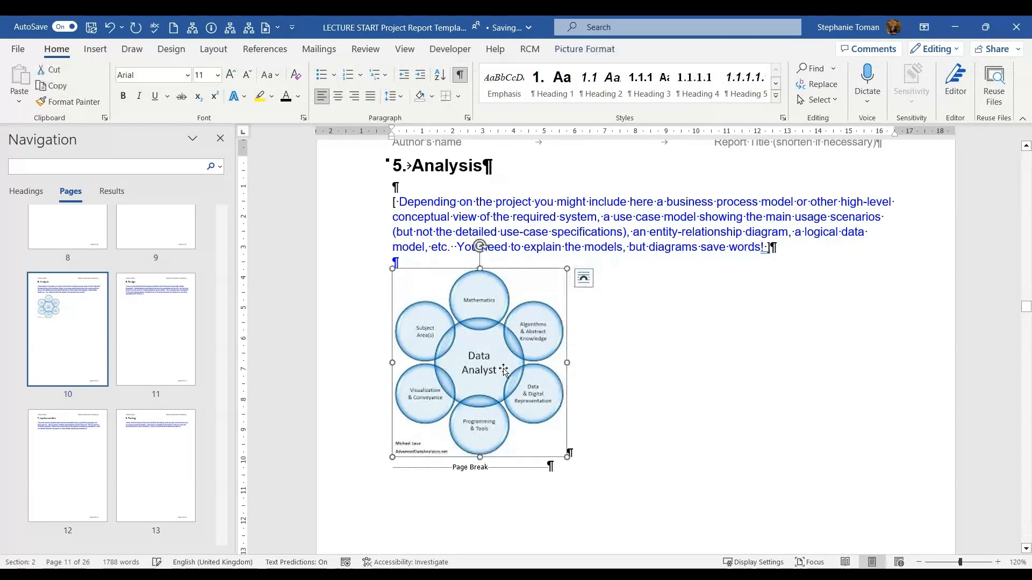
left_click(338, 96)
left_click(355, 96)
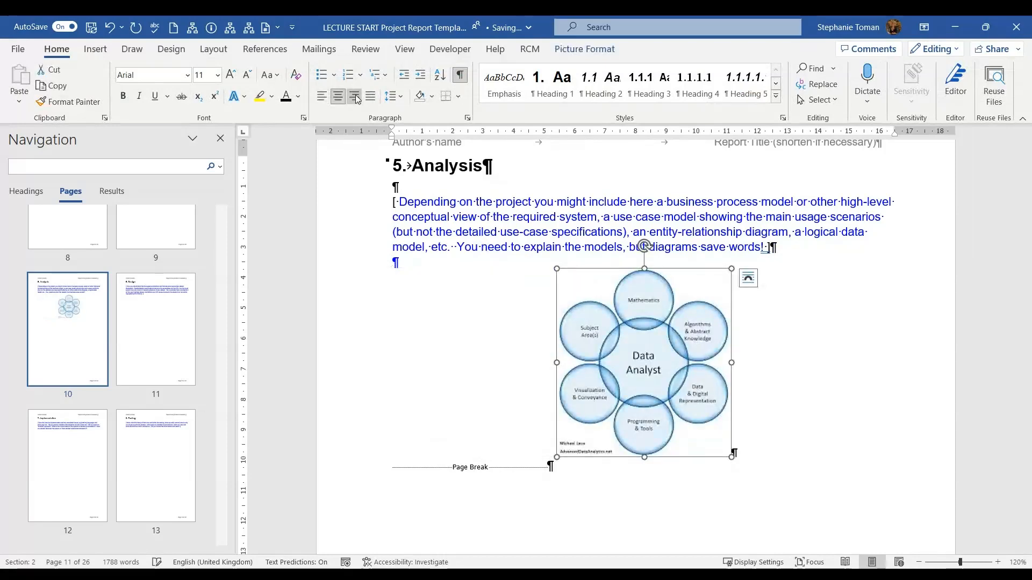
left_click(322, 96)
left_click(338, 96)
left_click(322, 96)
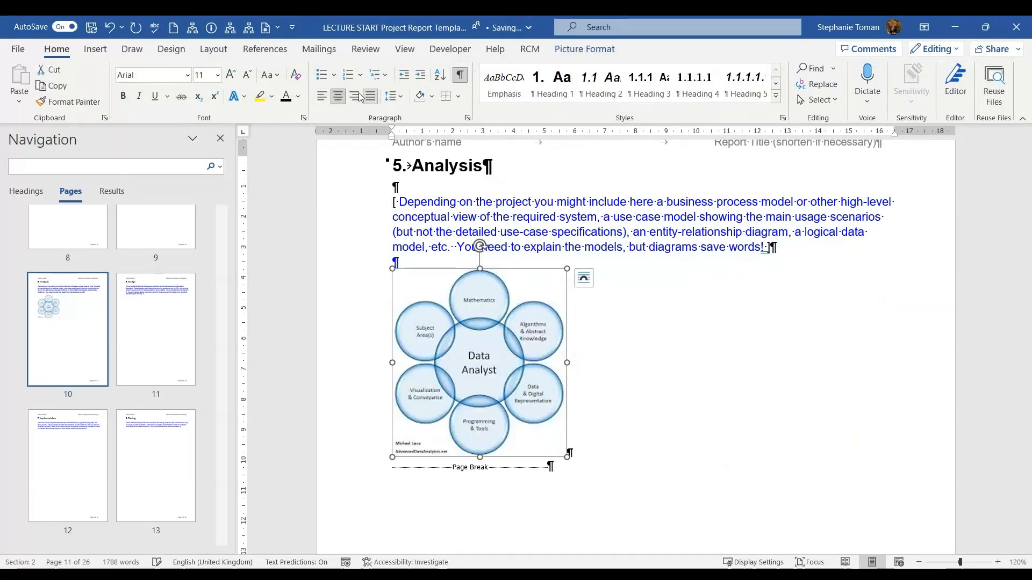
Finish the alignment trial by leaving the Data Analyst picture left-aligned
left_click(354, 96)
left_click(321, 96)
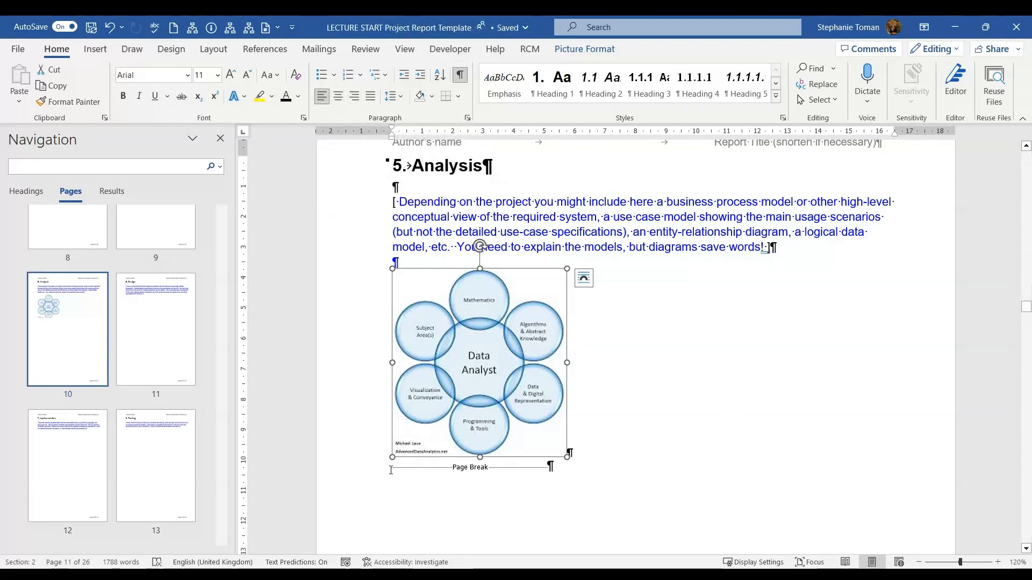
Check the footer page numbers on the Analysis page and the page before it
scroll(822, 436, "down", 10)
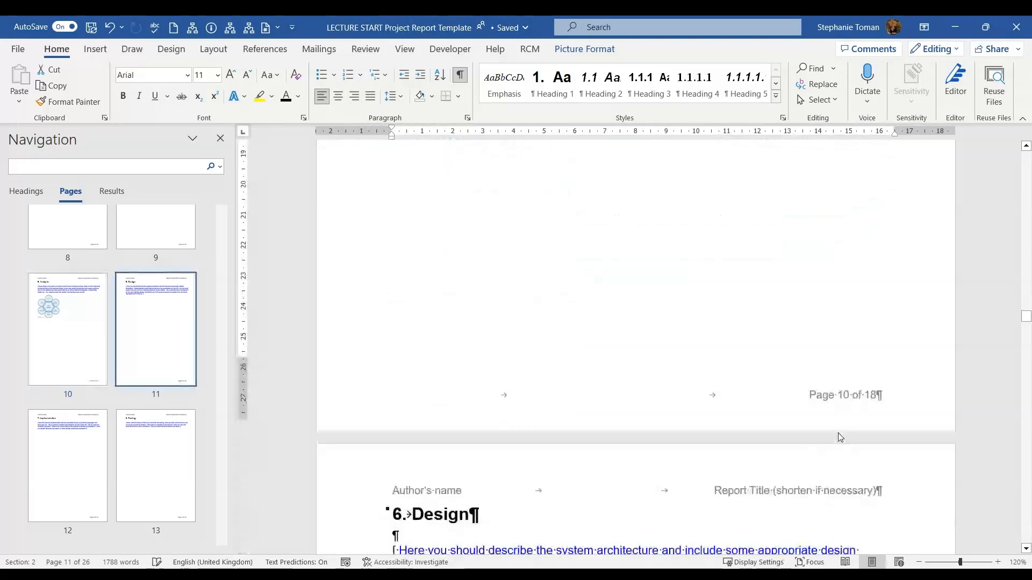
scroll(840, 438, "down", 1)
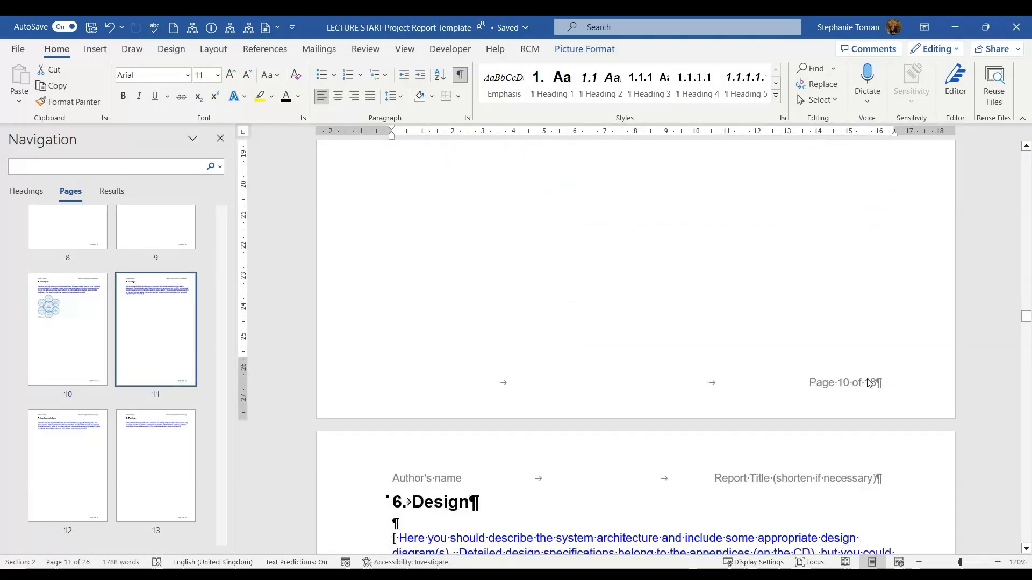
scroll(813, 269, "up", 10)
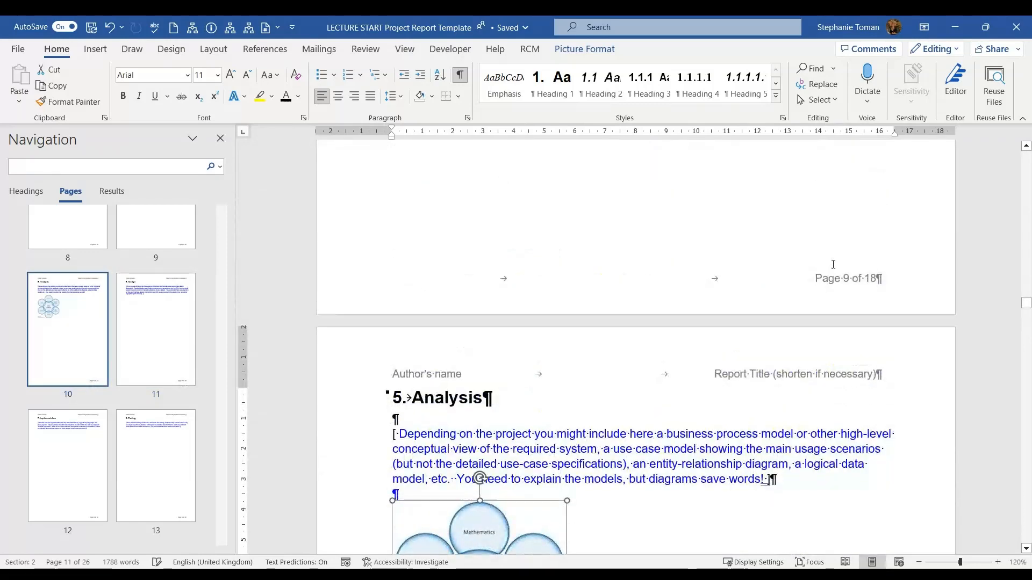
scroll(838, 266, "down", 10)
scroll(863, 262, "down", 15)
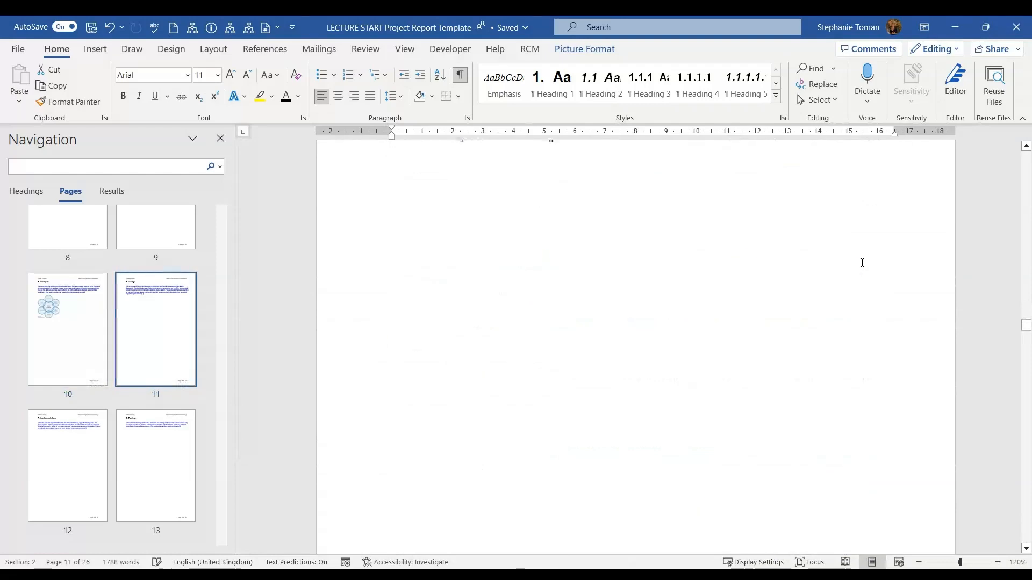
scroll(862, 263, "up", 20)
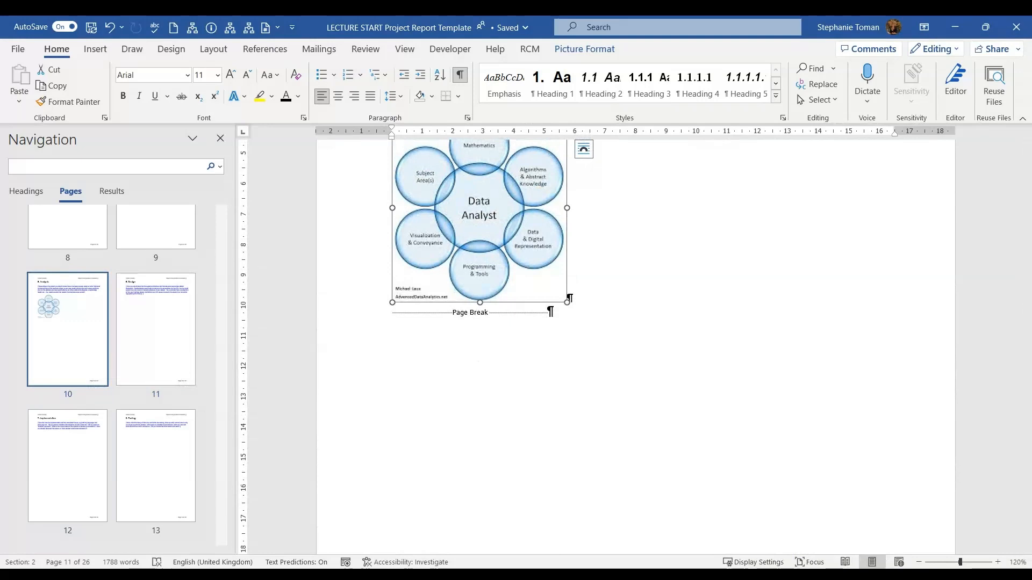
Add two empty paragraphs between the Data Analyst picture and the page break
key("alt+Tab")
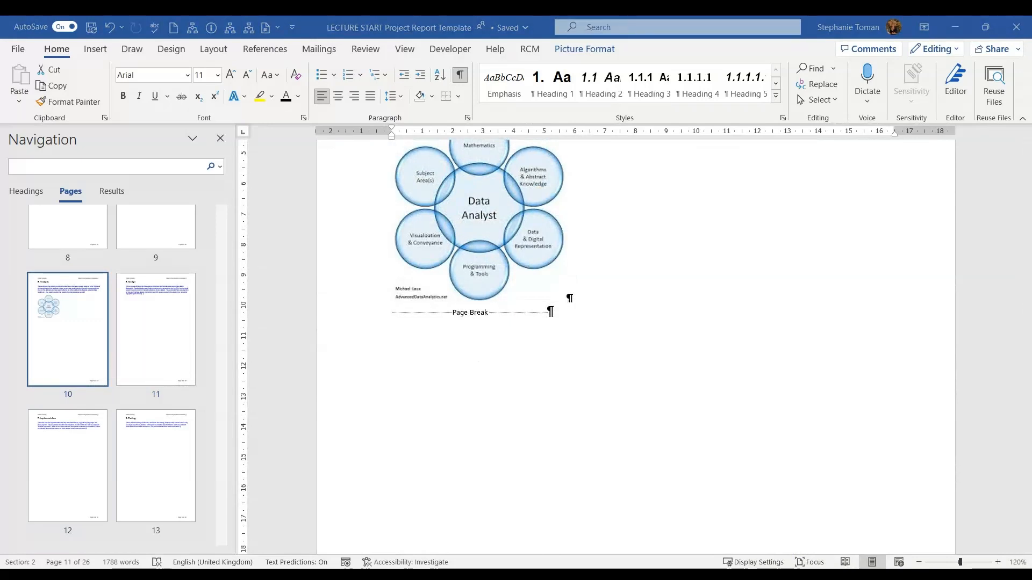
left_click(574, 296)
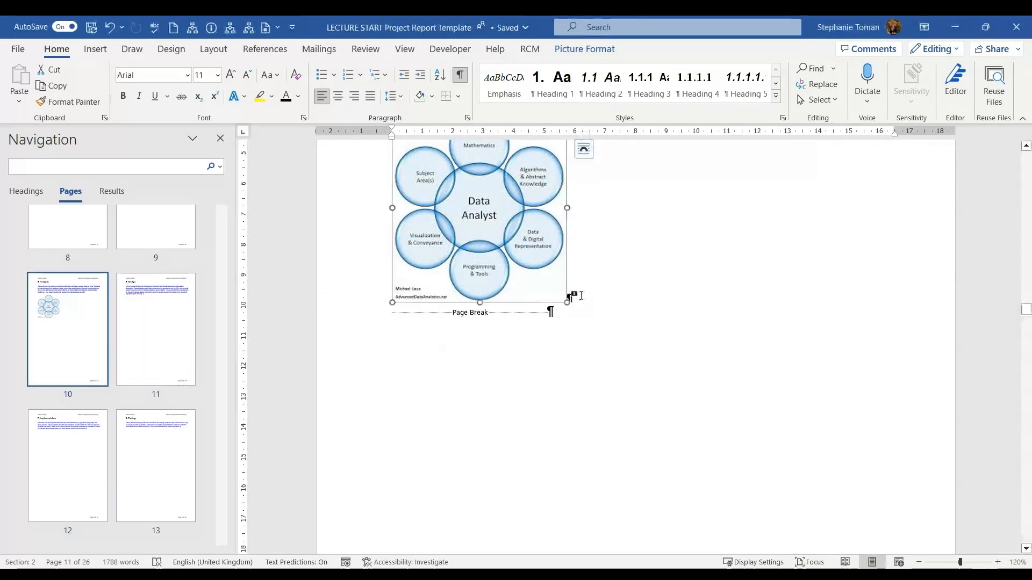
left_click(579, 294)
key("Return")
key("Return")
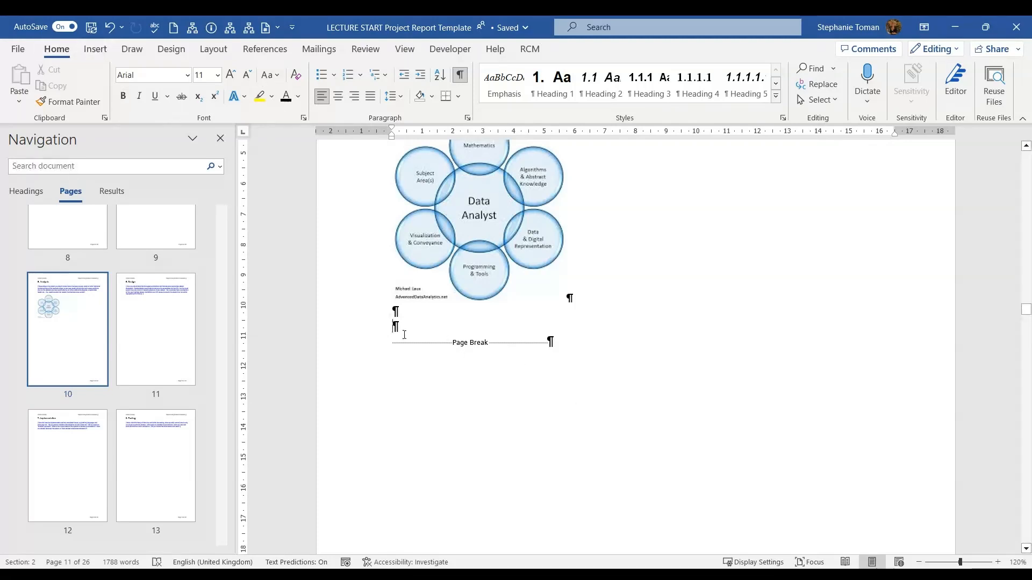
Start inserting a caption for the Data Analyst picture
left_click(454, 236)
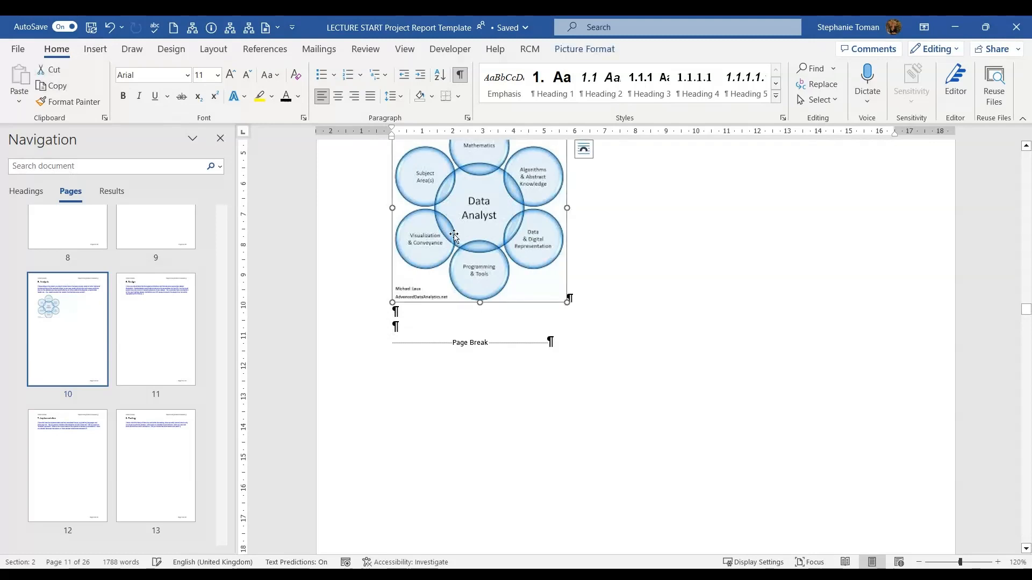
right_click(489, 225)
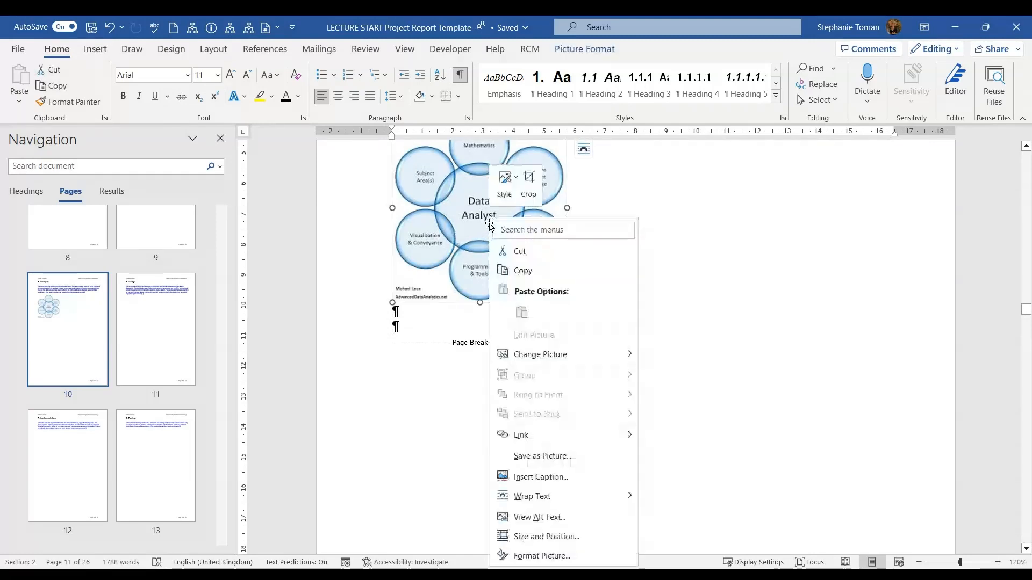
left_click(270, 51)
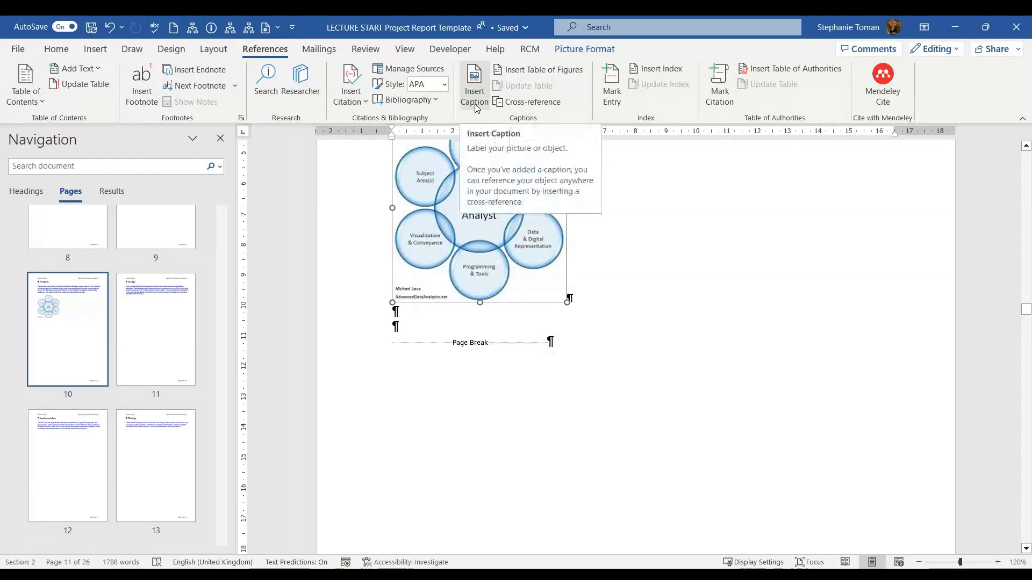
right_click(507, 217)
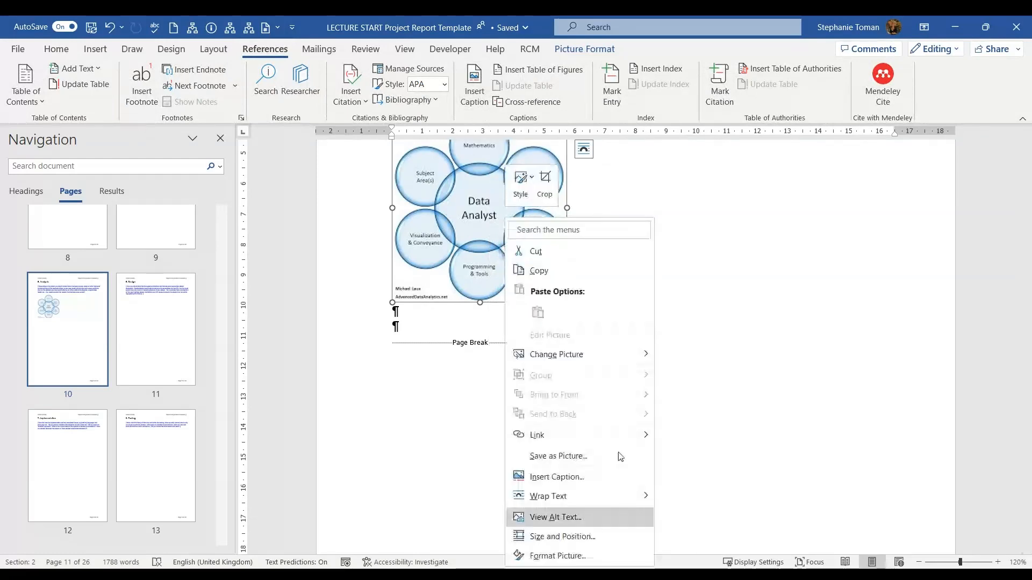
left_click(585, 477)
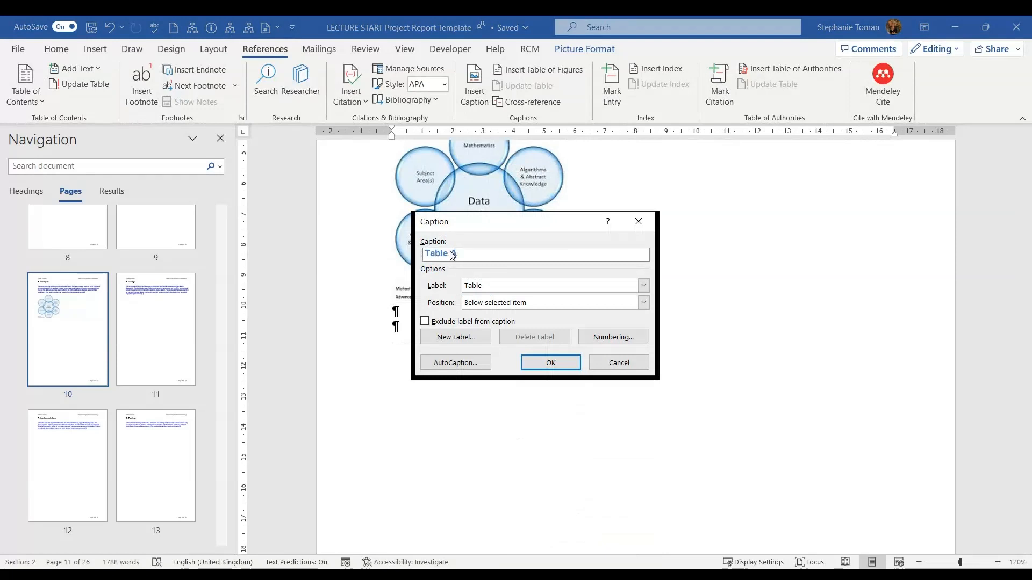
Turn off automatic captions for Microsoft Word Table in the AutoCaption settings
left_click(470, 363)
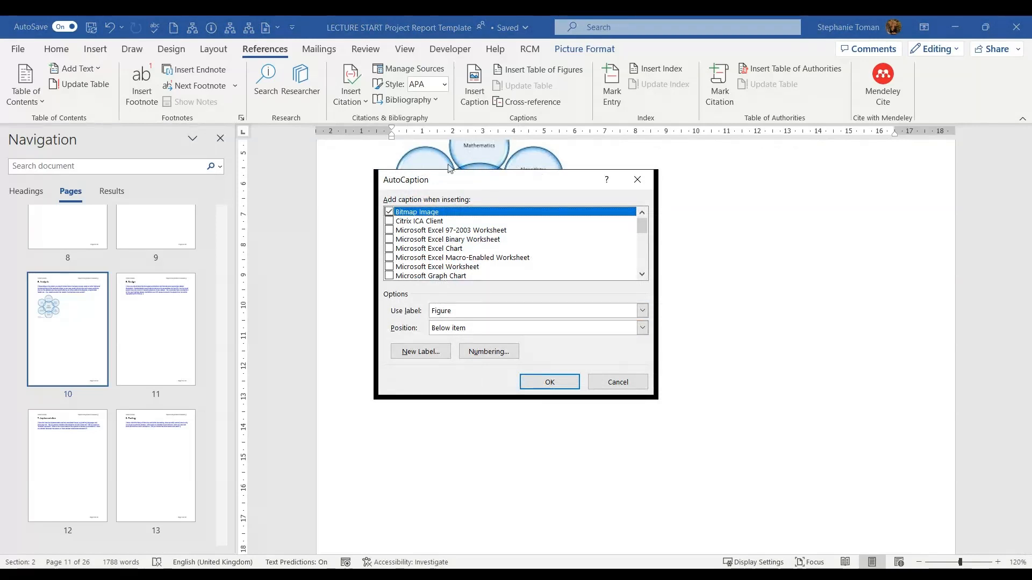
left_click(642, 275)
left_click(642, 275)
left_click(642, 274)
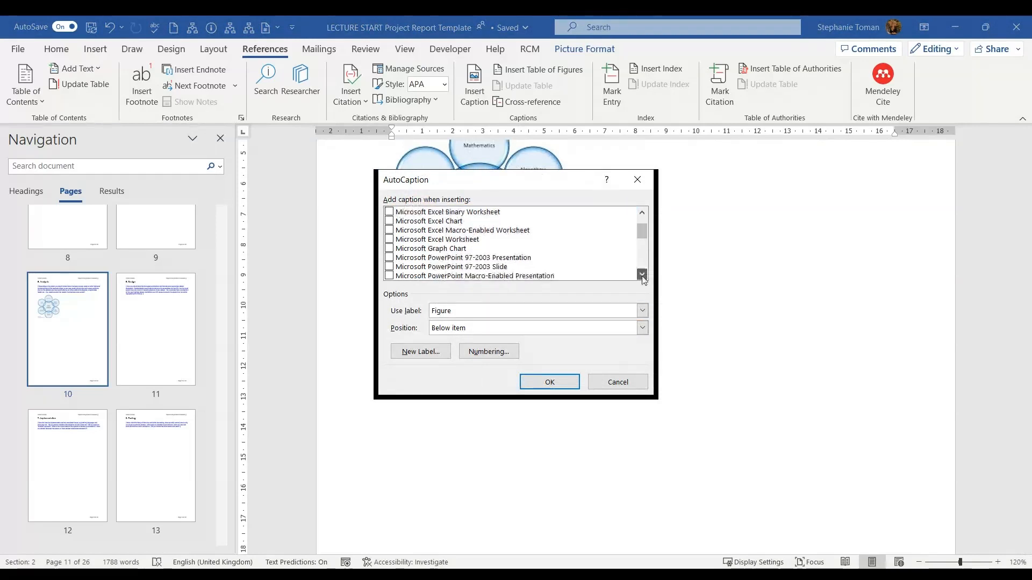
left_click(643, 275)
left_click(643, 274)
left_click(642, 275)
left_click(642, 274)
left_click(642, 275)
left_click(643, 274)
left_click(642, 275)
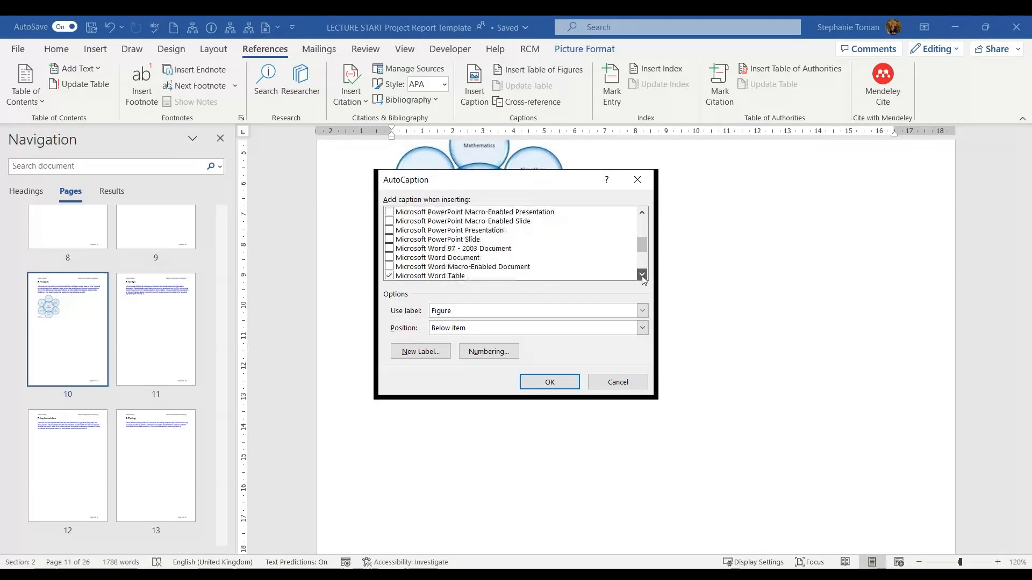
left_click(643, 275)
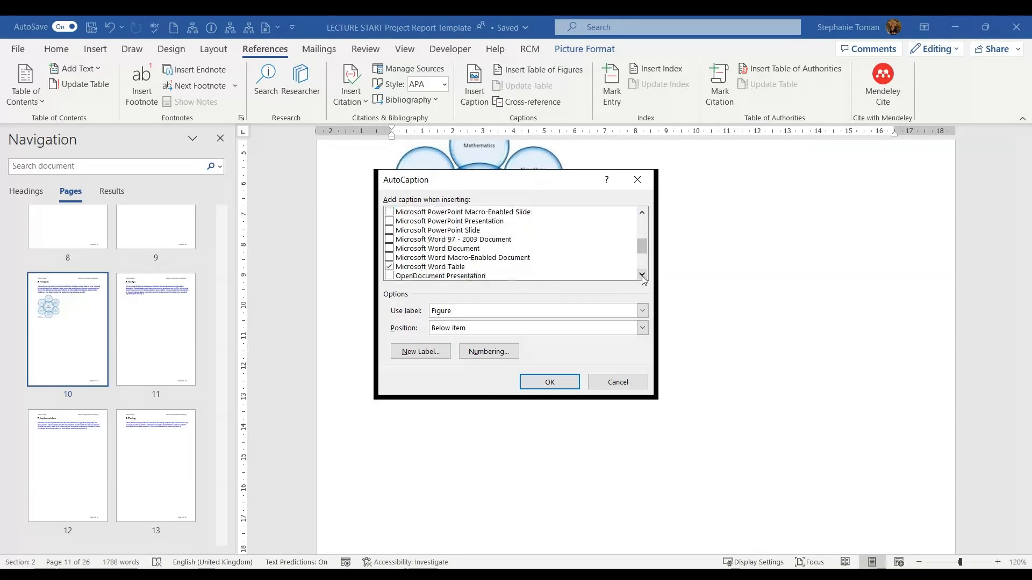
left_click(389, 267)
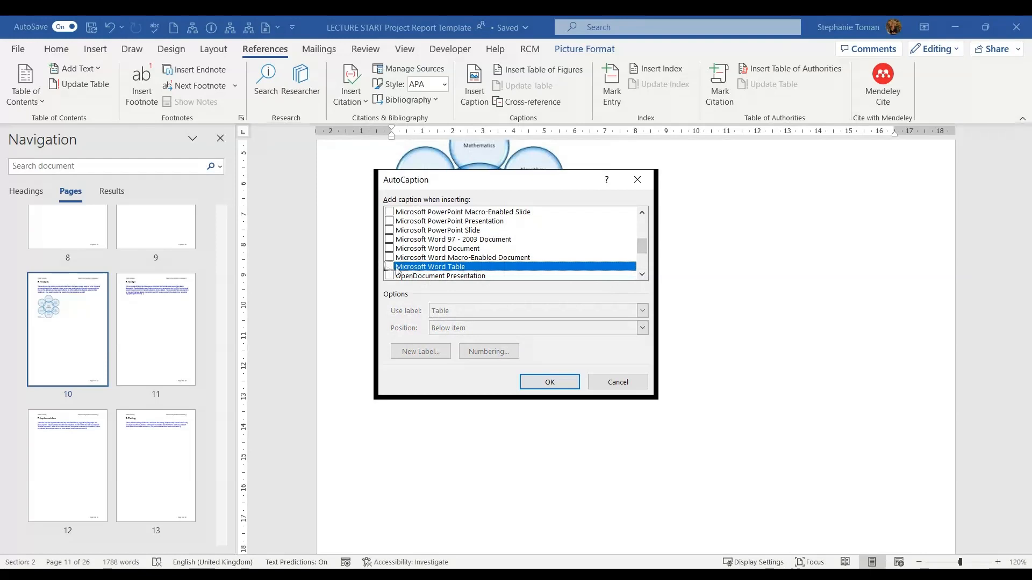
left_click(389, 267)
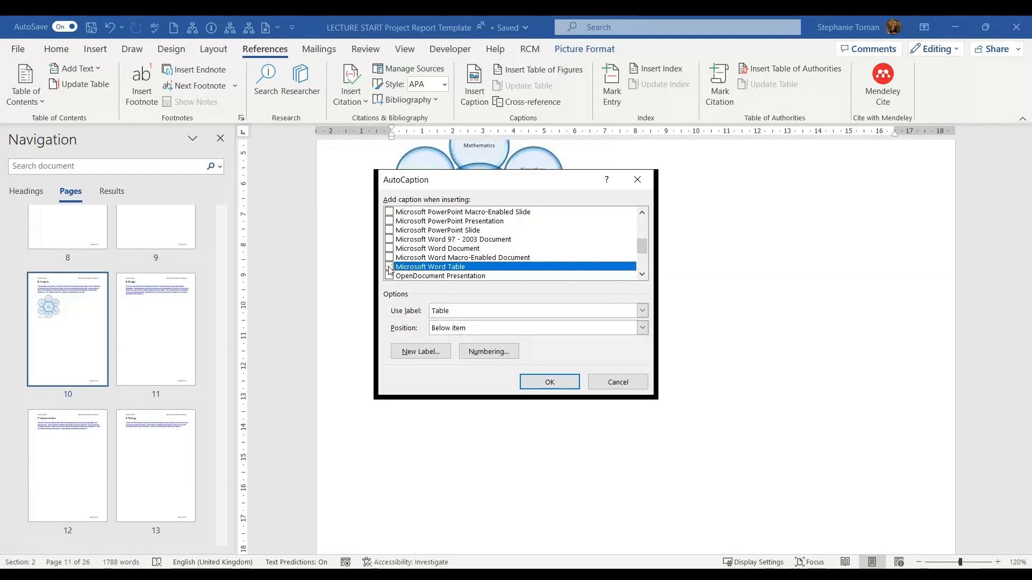
left_click(389, 267)
Turn off automatic captions for Bitmap Image and apply the AutoCaption settings
scroll(647, 251, "up", 4)
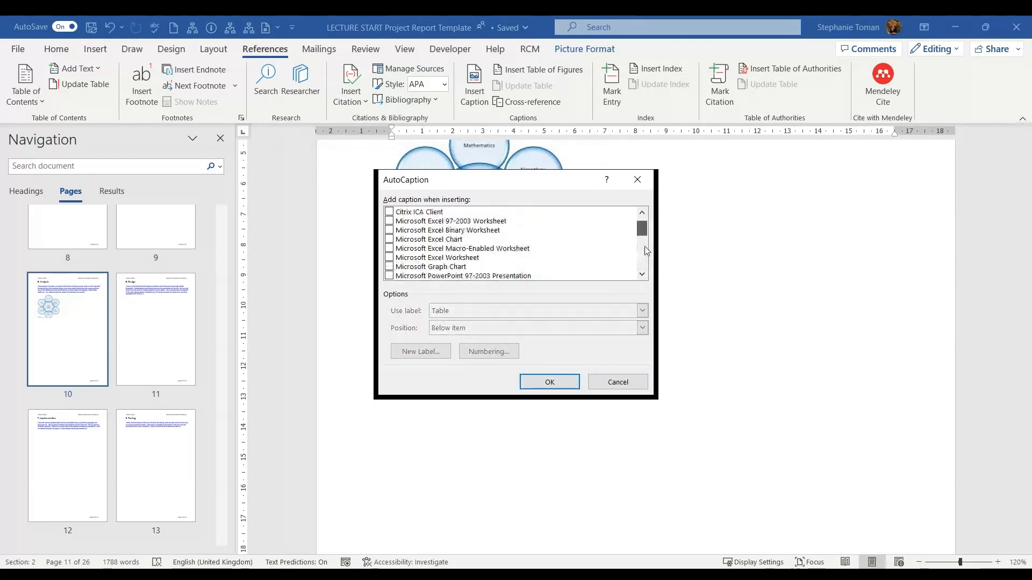
scroll(646, 251, "up", 1)
left_click(400, 213)
left_click(550, 381)
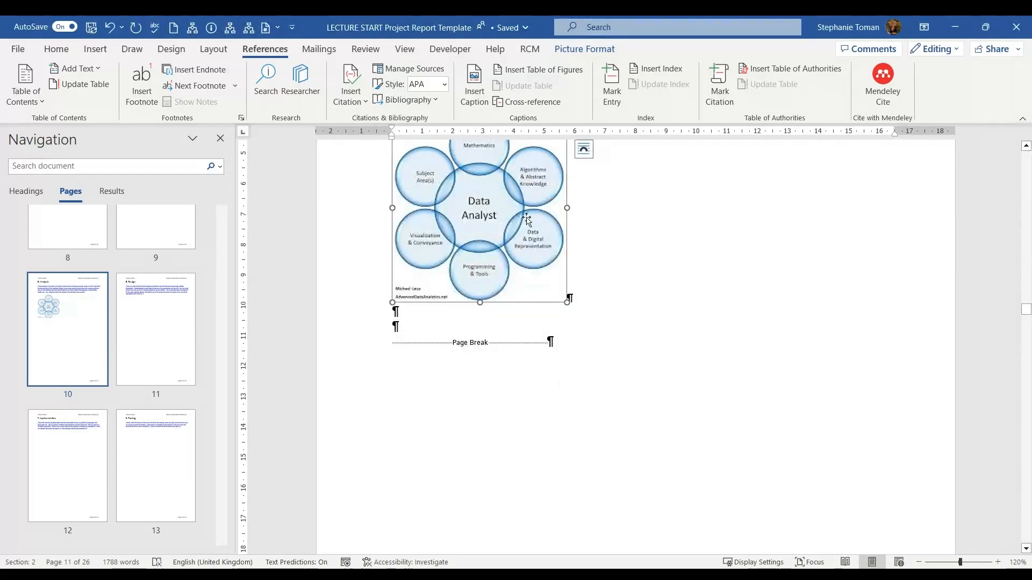
Reopen the caption settings for the Data Analyst picture and delete the custom labels Chart, Photo and Picture
right_click(509, 231)
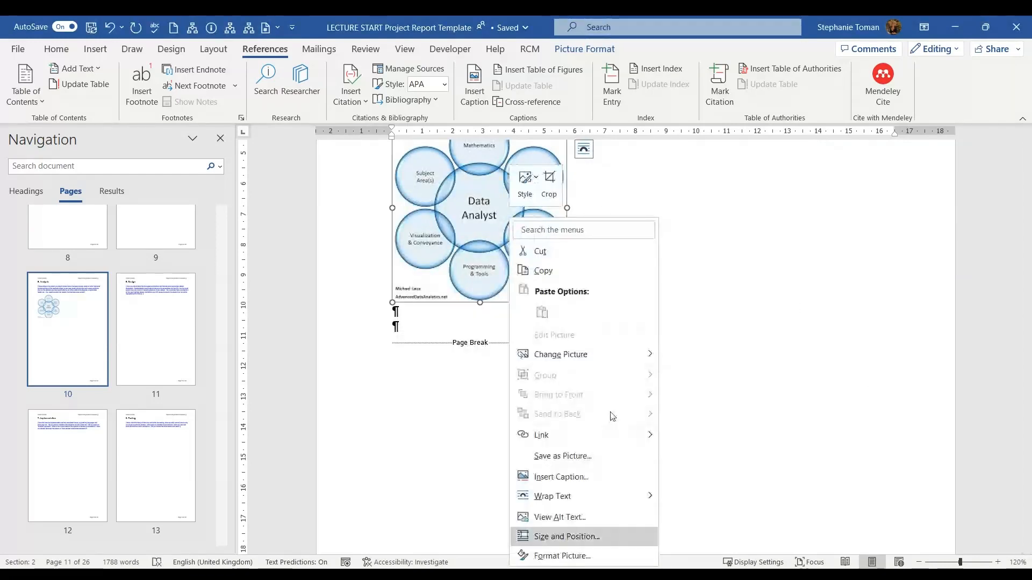
left_click(580, 478)
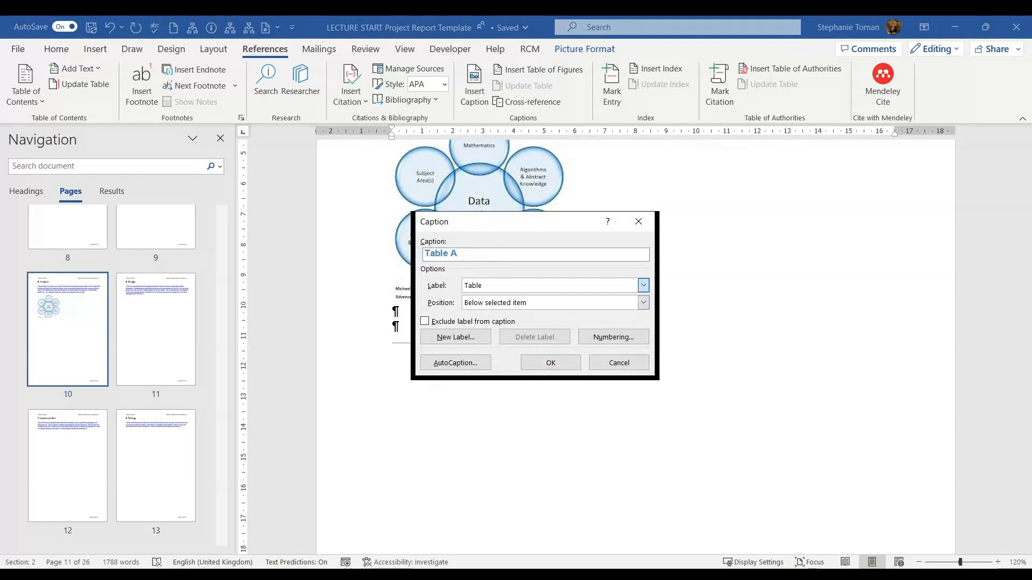
left_click(481, 298)
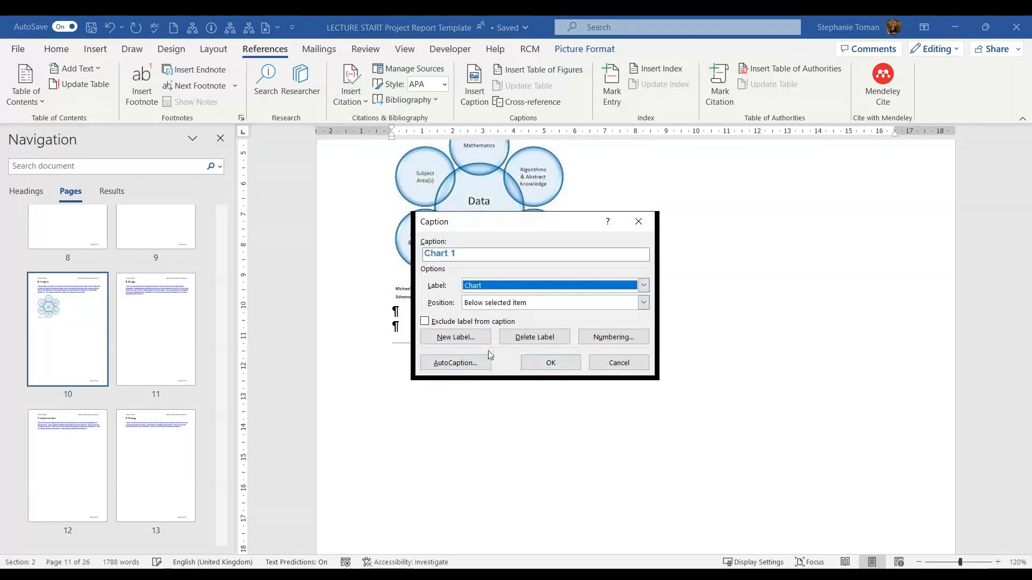
left_click(520, 338)
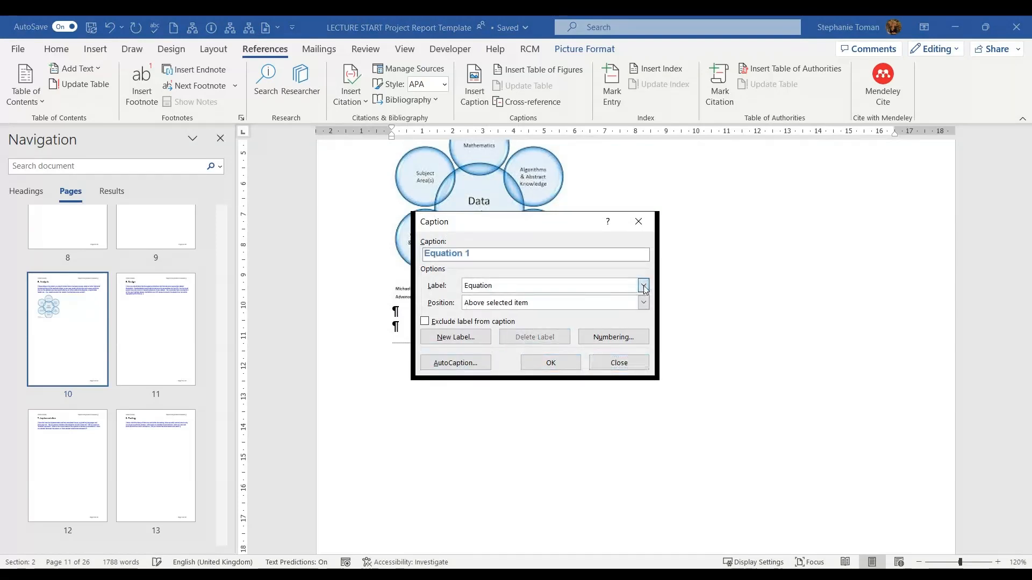
left_click(506, 321)
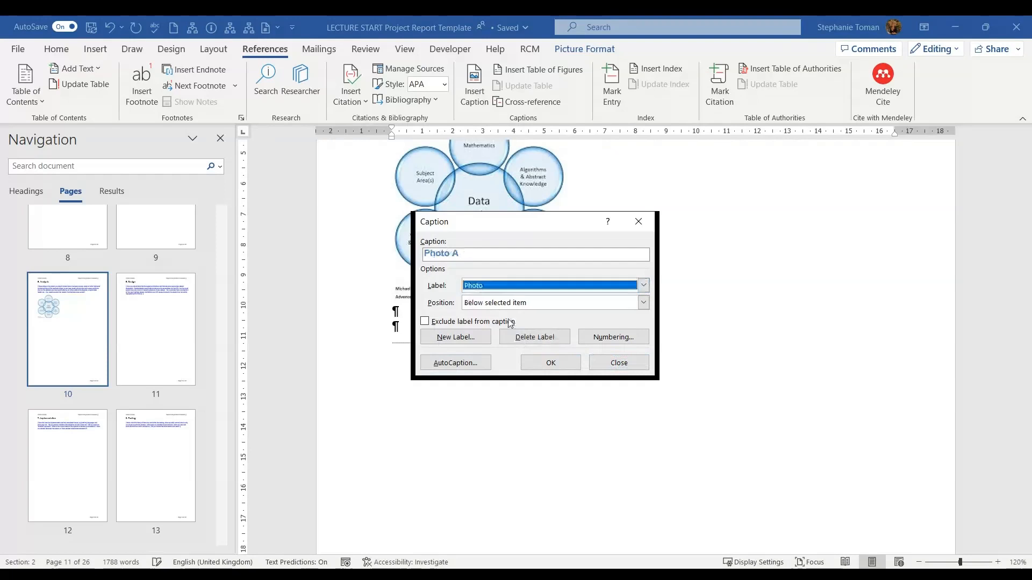
left_click(549, 338)
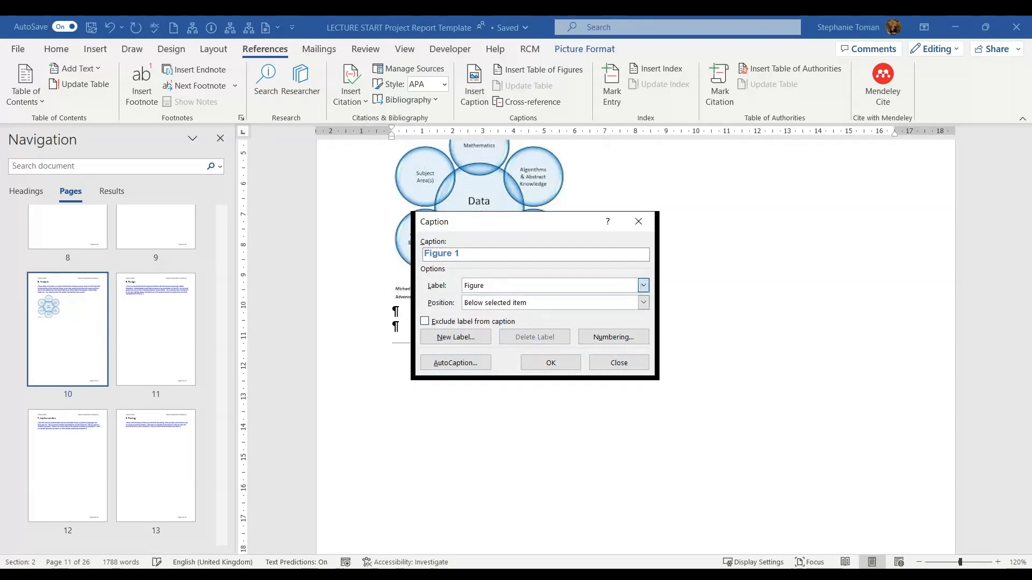
scroll(643, 285, "down", 1)
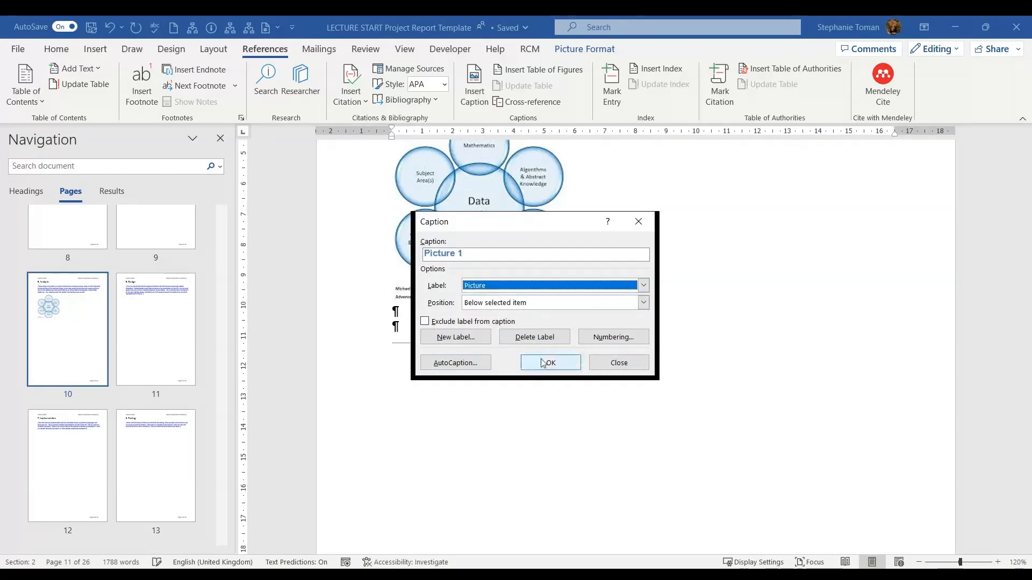
left_click(536, 337)
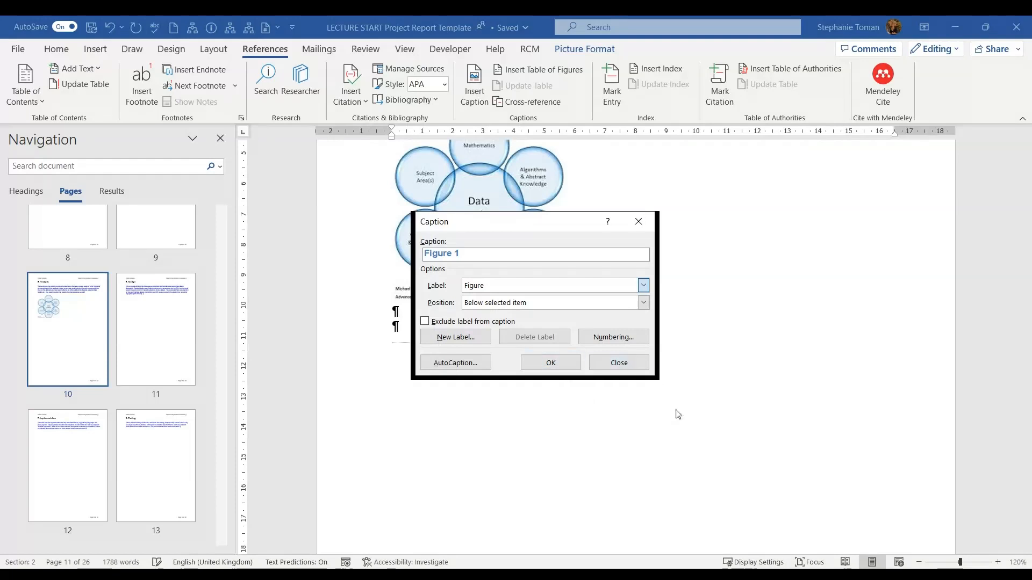
Insert a caption below the Data Analyst picture using the Figure label and 1, 2, 3 numbering without chapter numbers
left_click(489, 308)
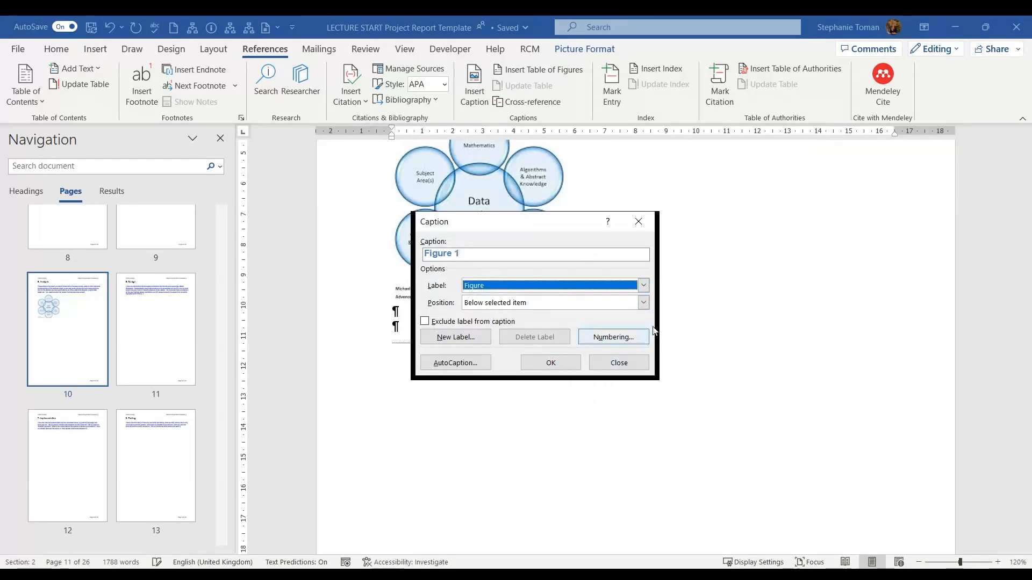
left_click(623, 342)
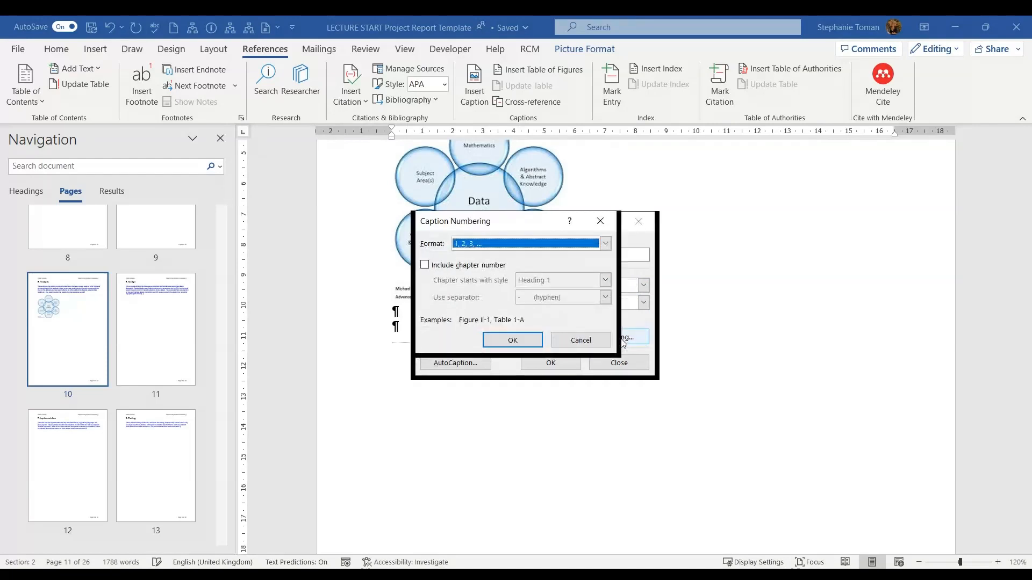
left_click(513, 343)
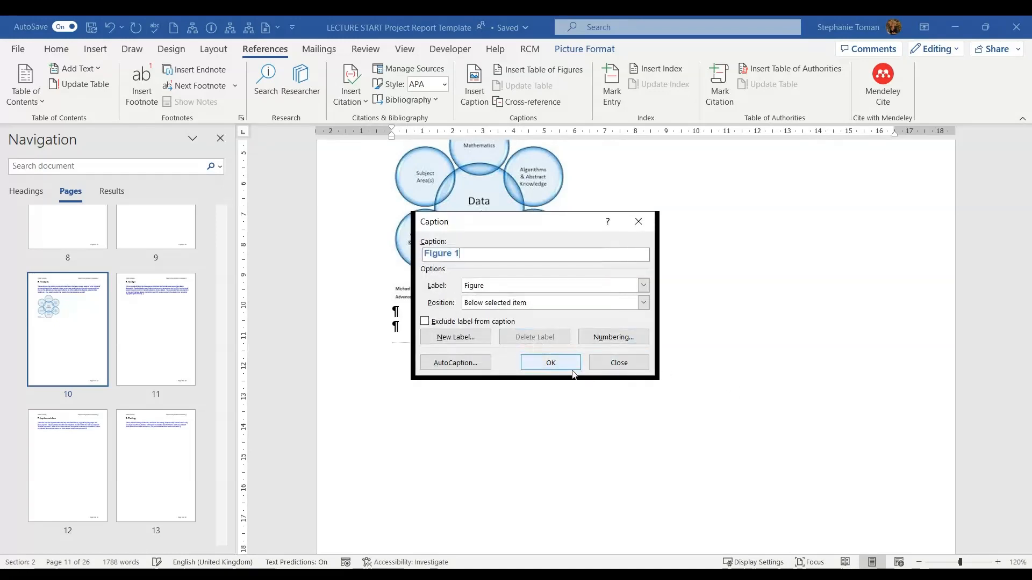
left_click(557, 366)
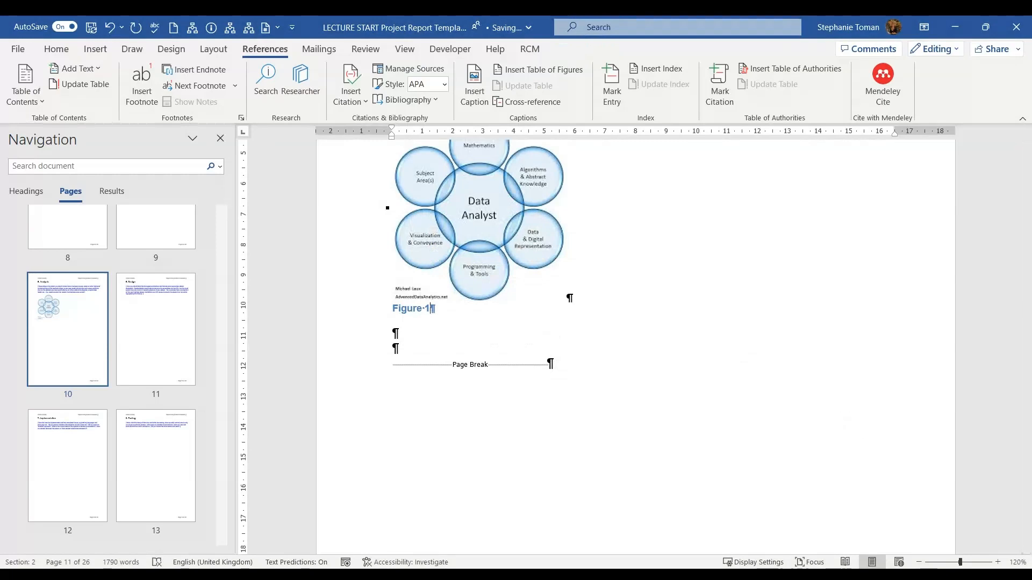
Insert the picture Fig 2 from the Captions folder on this device, on the empty line above the page break below the Figure 1 caption
double_click(395, 348)
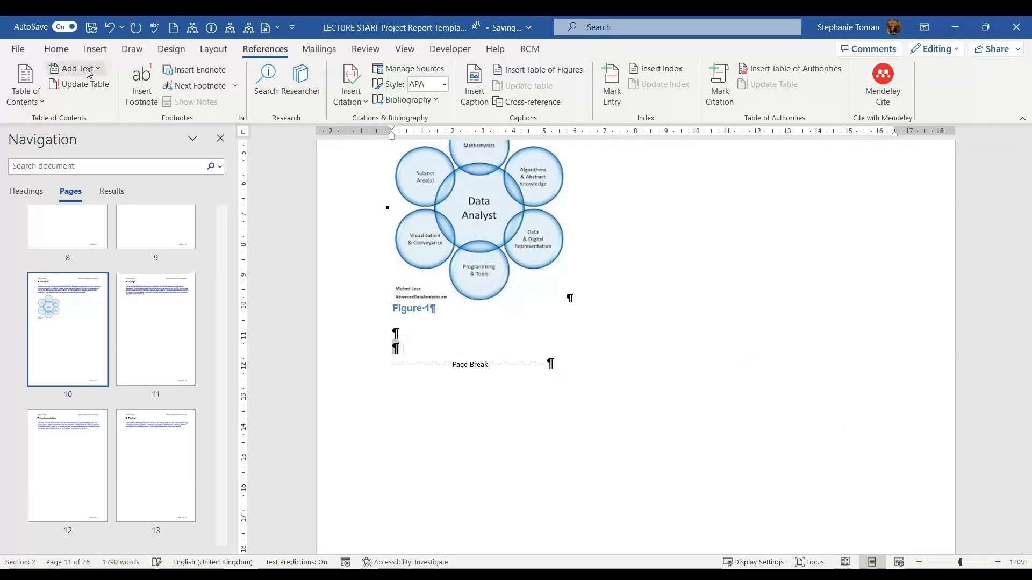
left_click(96, 50)
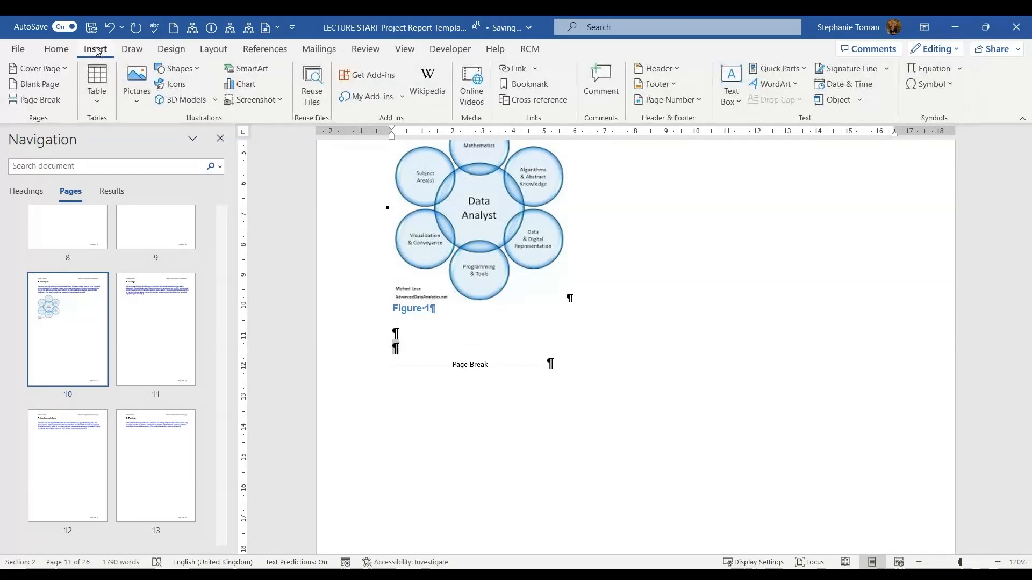
left_click(148, 101)
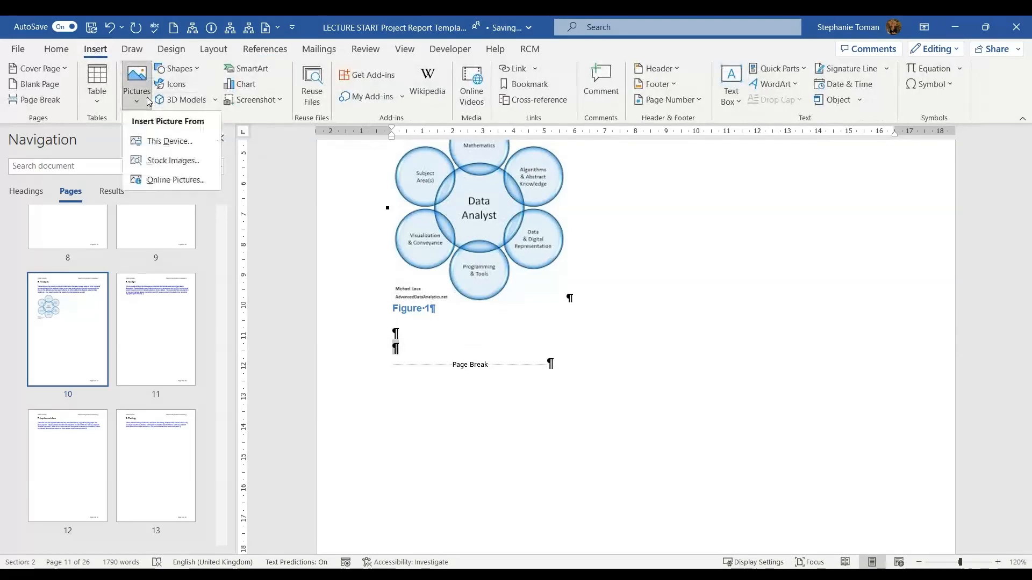
left_click(160, 141)
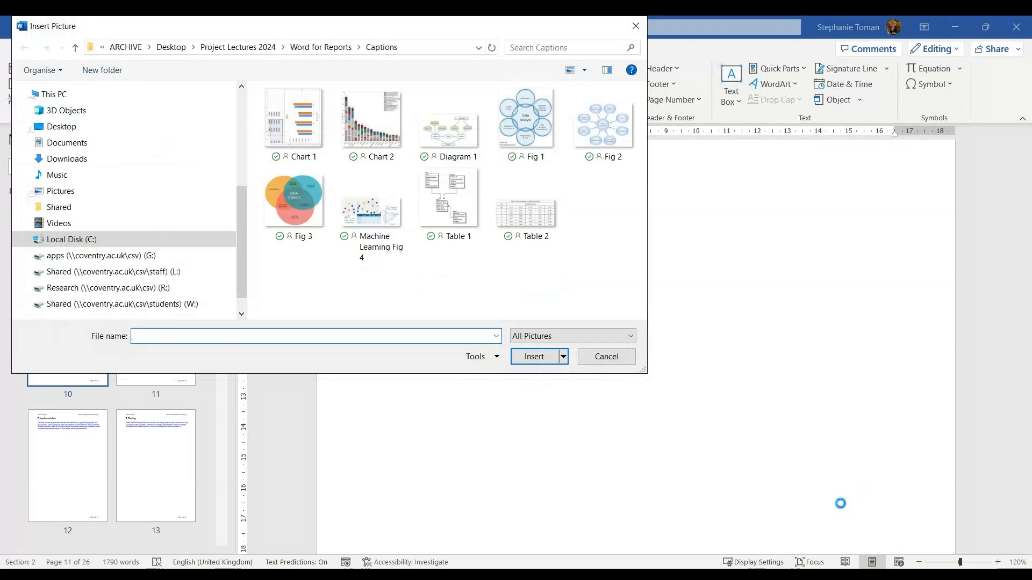
double_click(590, 131)
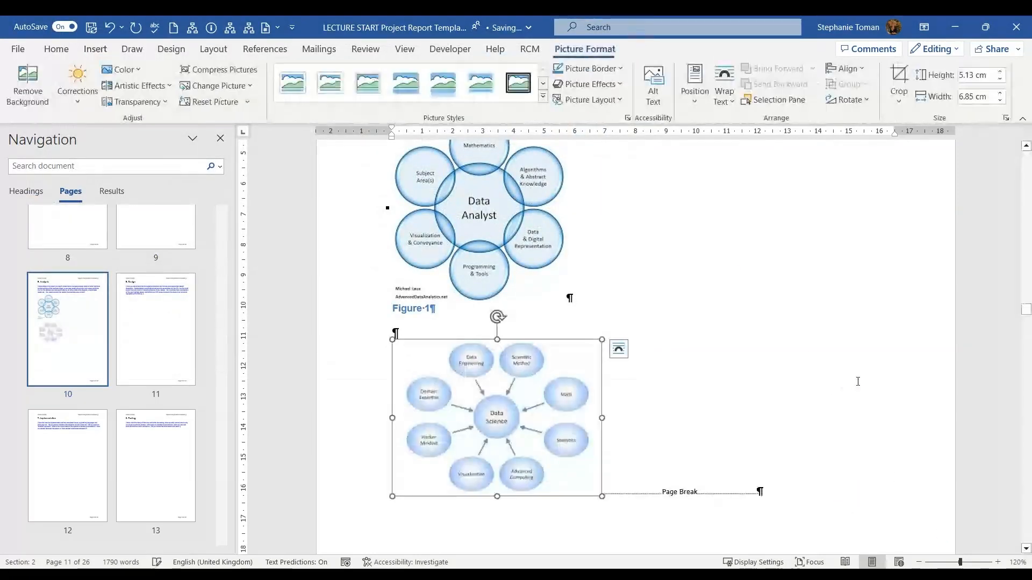
Add two paragraph breaks between the Data Science picture and the page break
scroll(933, 355, "down", 2)
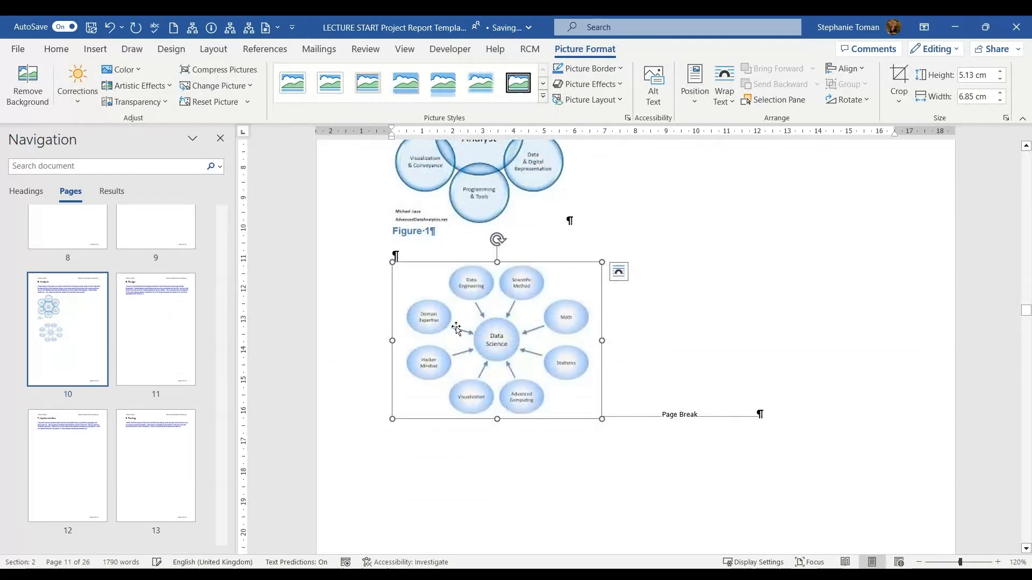
left_click(624, 409)
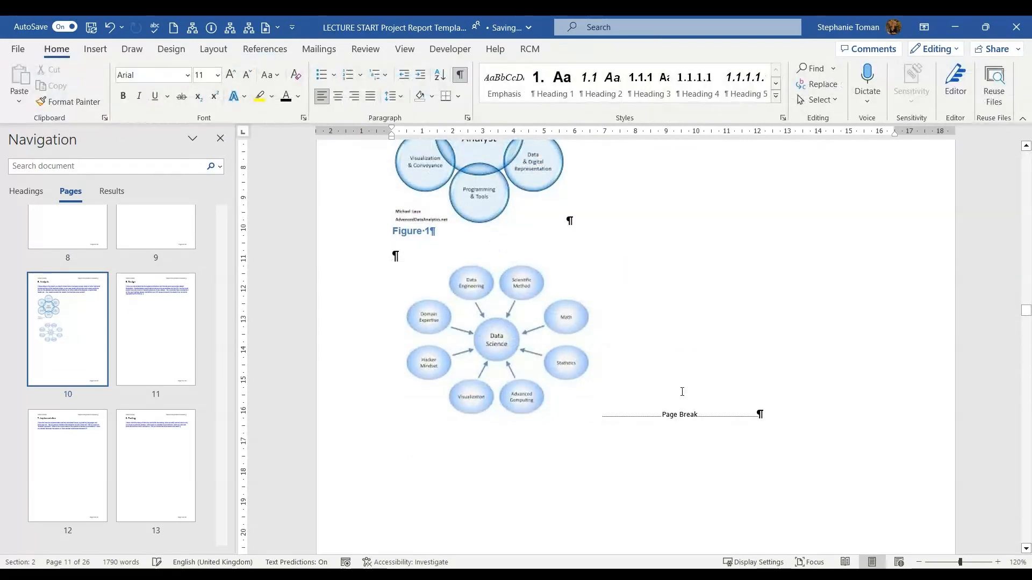
key("Return")
key("Return")
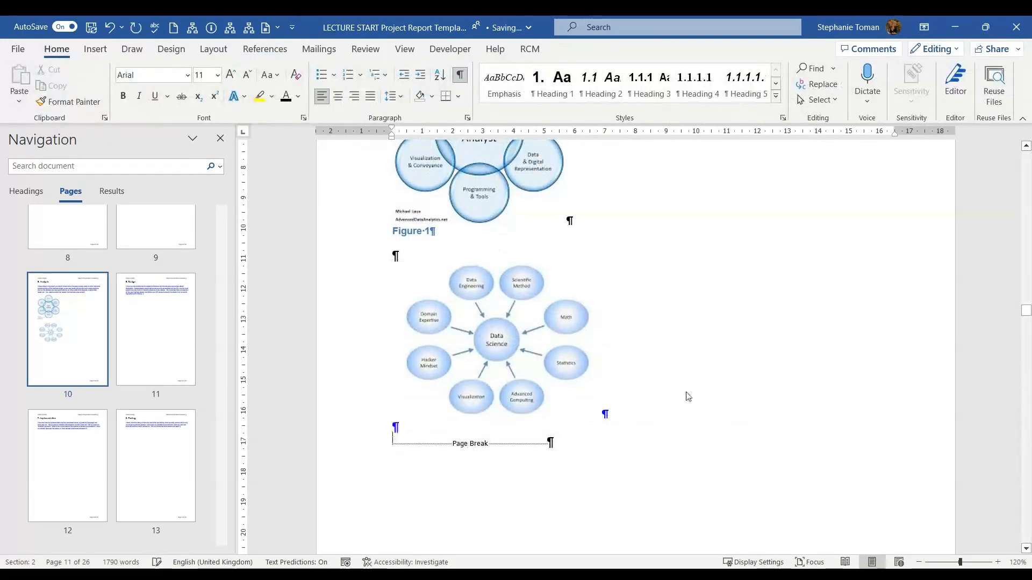
Insert the caption "Figure 2 Data Analysis" below the Data Science picture, using the Figure label
right_click(504, 350)
left_click(564, 477)
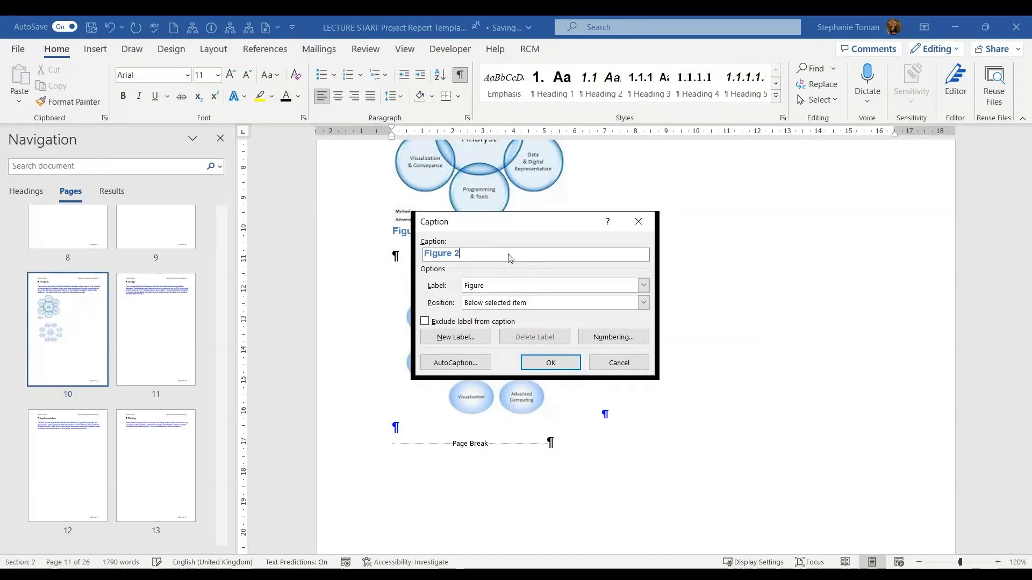
type("Data")
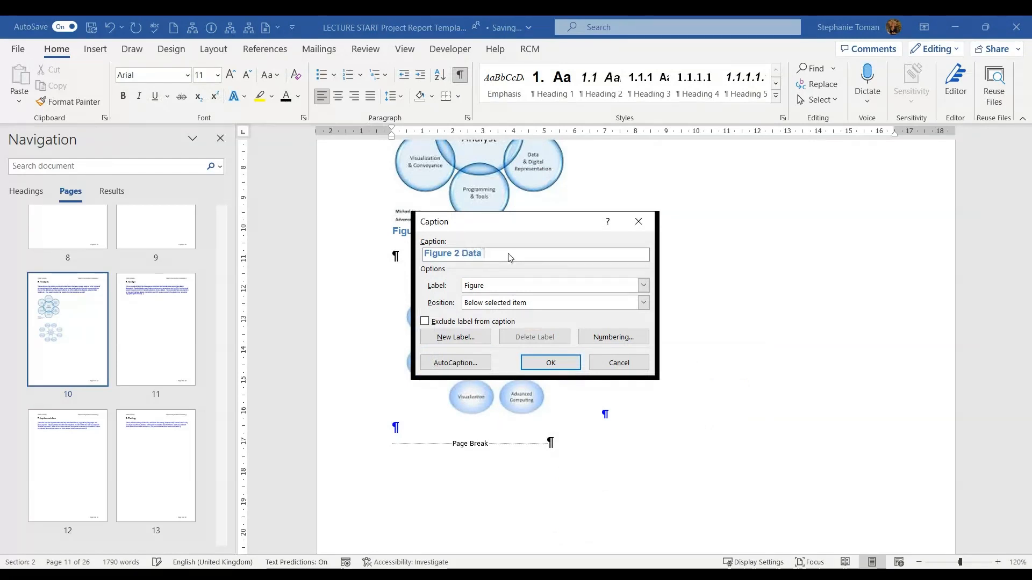
type(" Analysis")
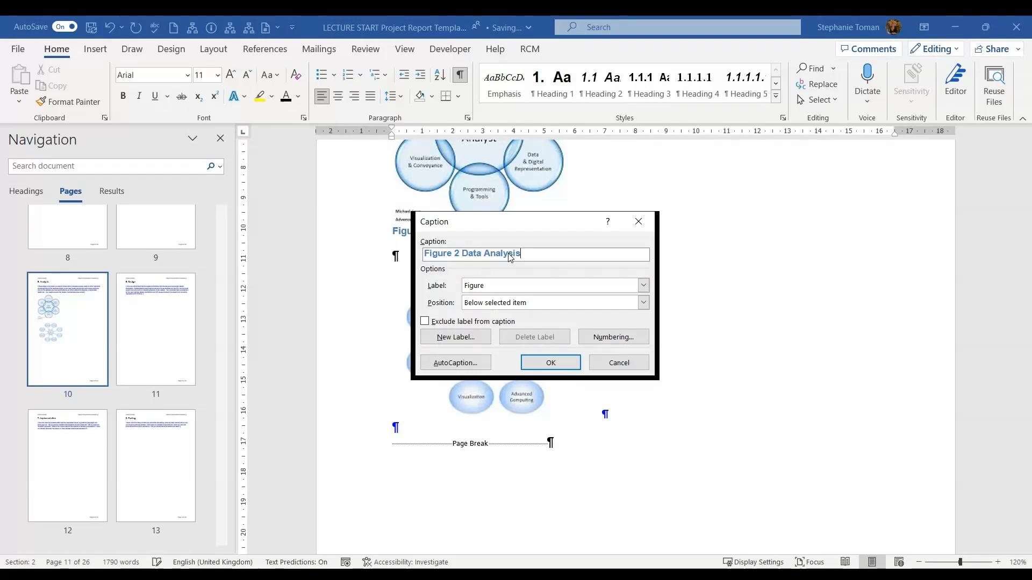
left_click(548, 365)
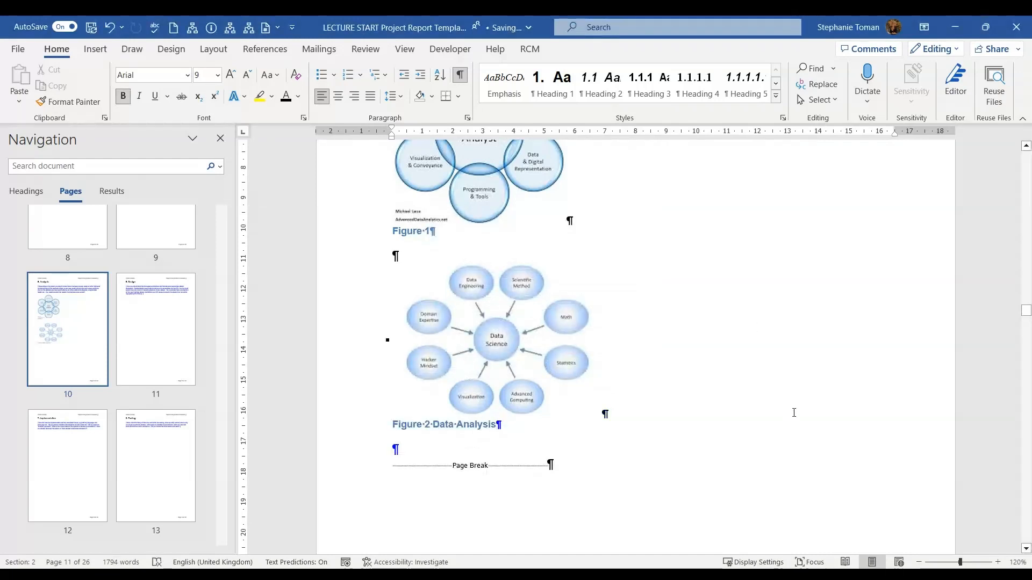
Add the line "Table of Figures" above the page break on the page where the table of contents ends
scroll(115, 456, "up", 3)
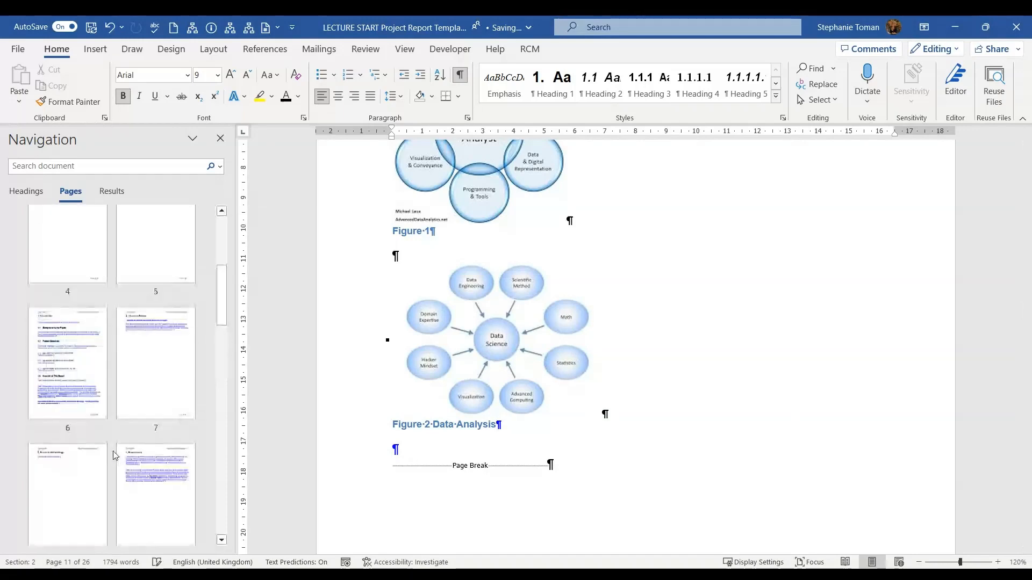
scroll(115, 456, "up", 3)
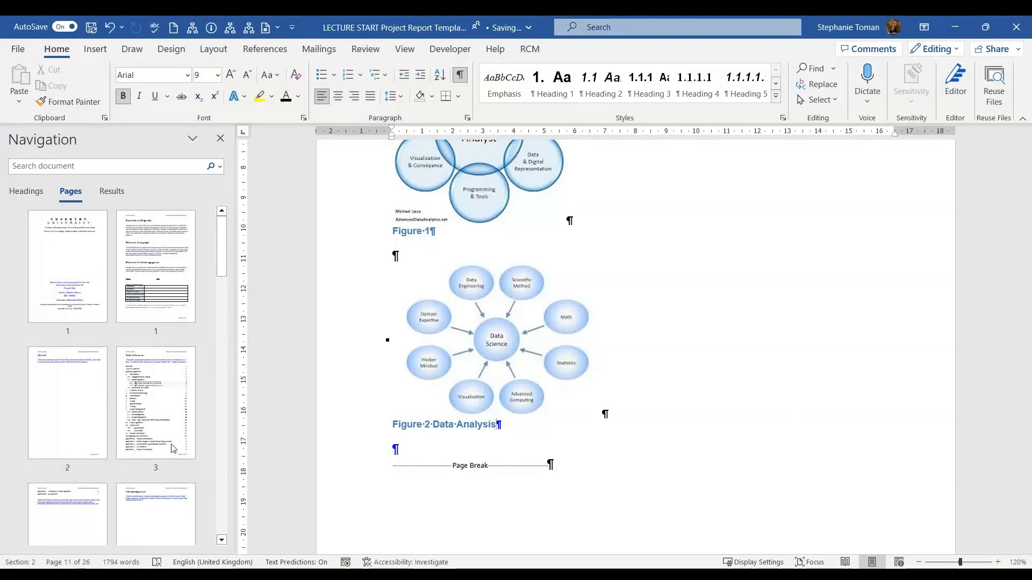
left_click(173, 414)
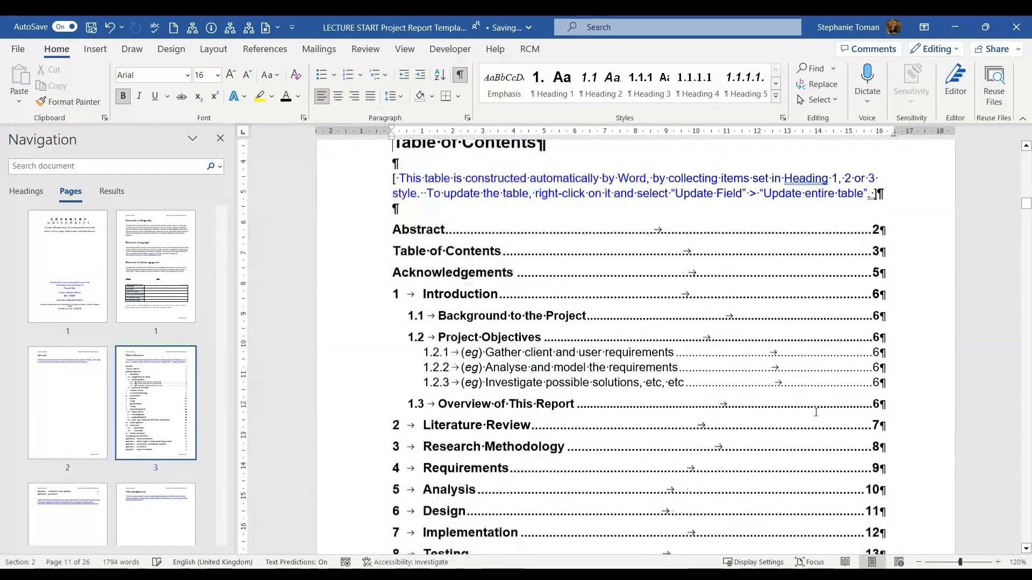
scroll(816, 412, "down", 15)
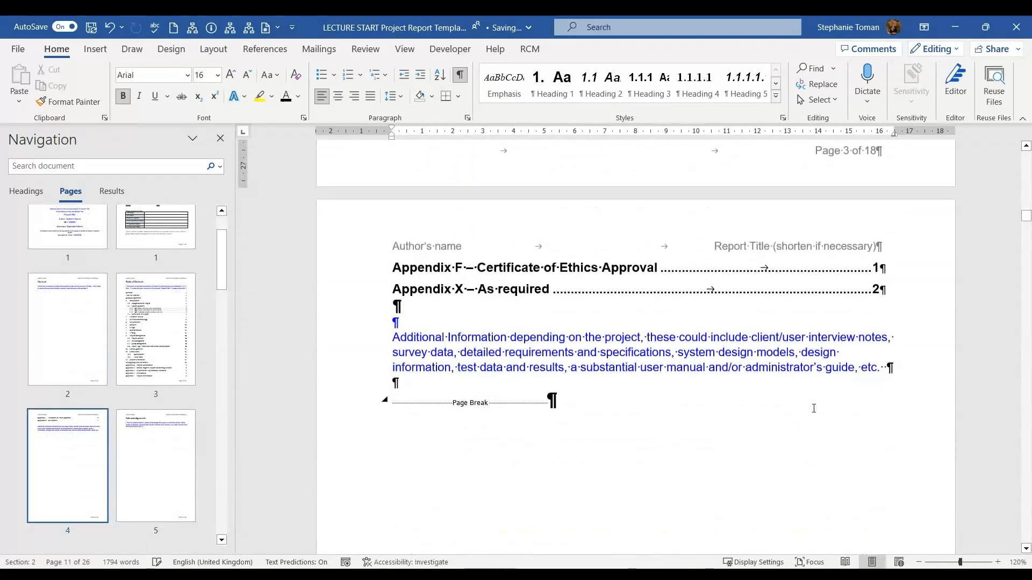
left_click(397, 383)
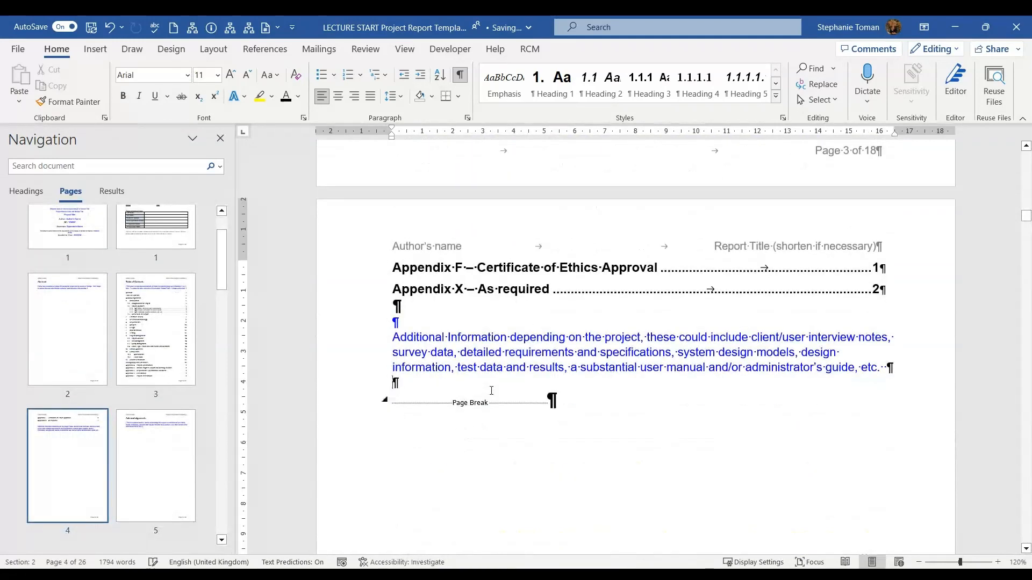
key("Return")
type("Table of")
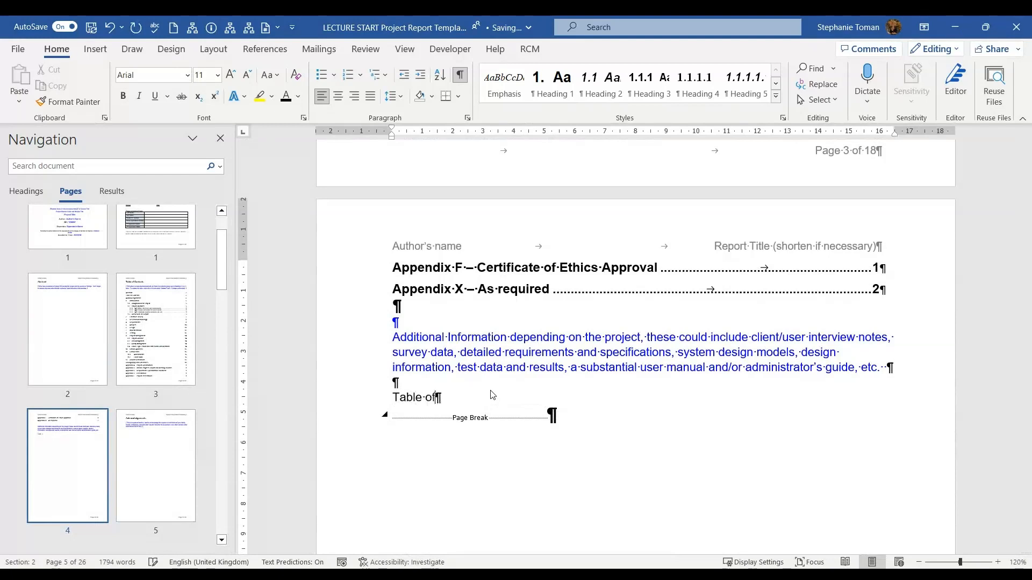
type(" Fig")
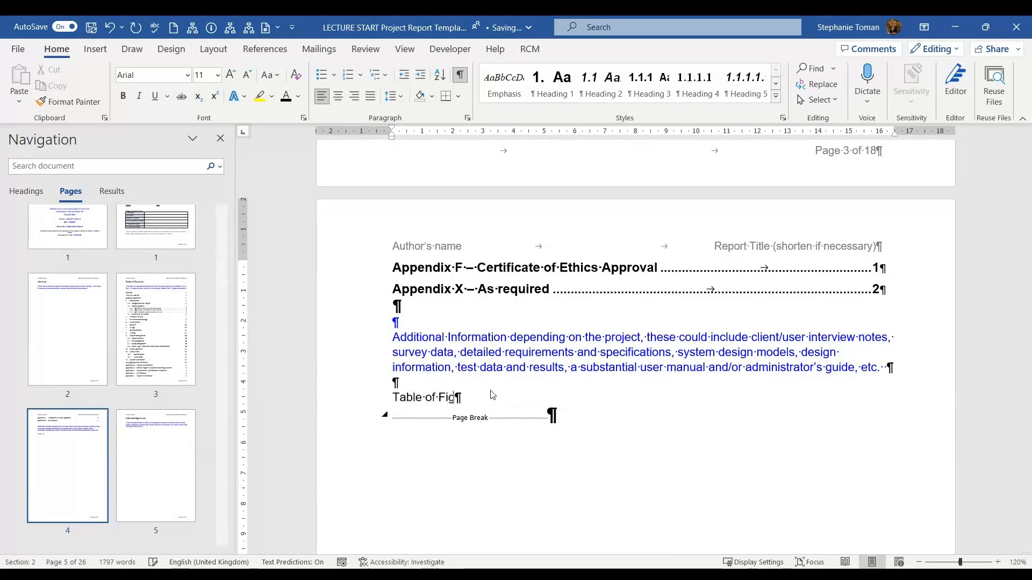
type("ures")
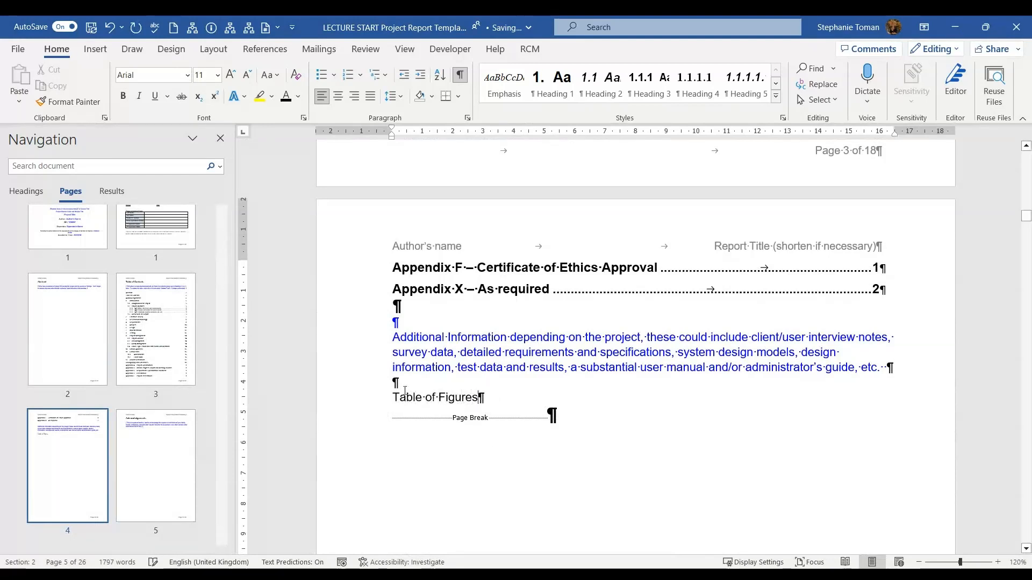
Look up the style of the Table of Contents heading and apply the same UN Heading 1 style to the Table of Figures line
left_click_drag(393, 399, 486, 399)
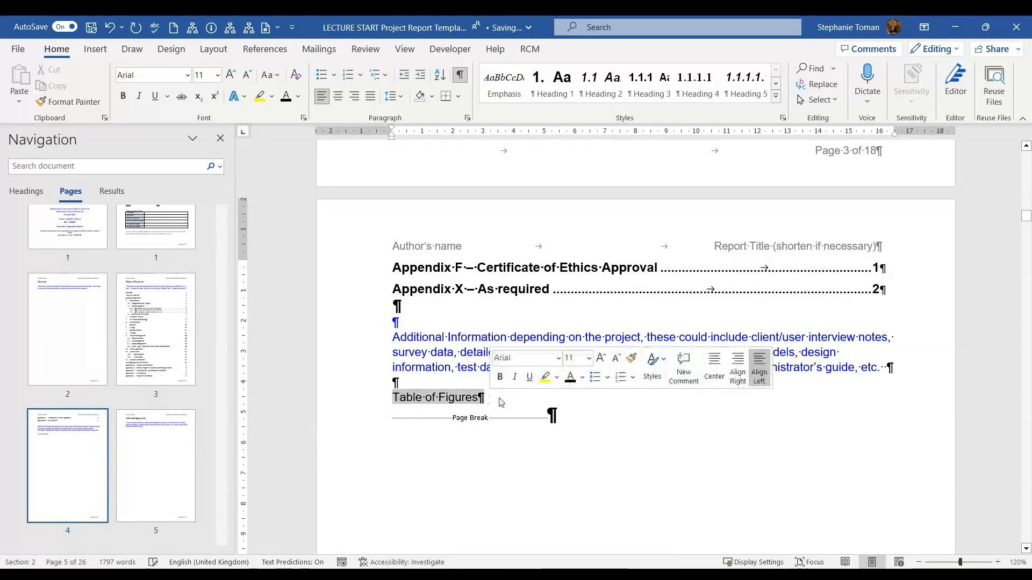
left_click_drag(1027, 217, 1026, 205)
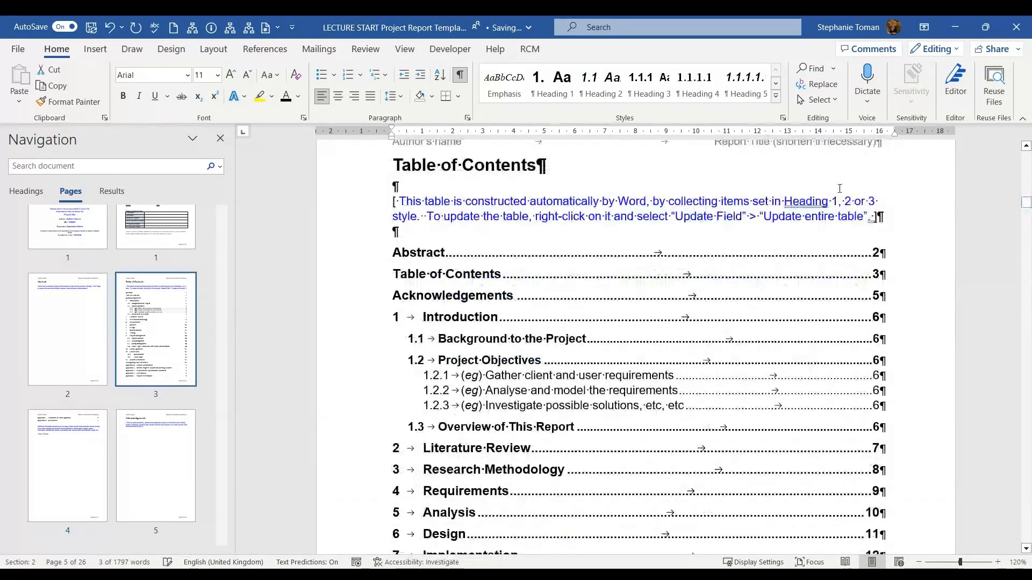
left_click(413, 166)
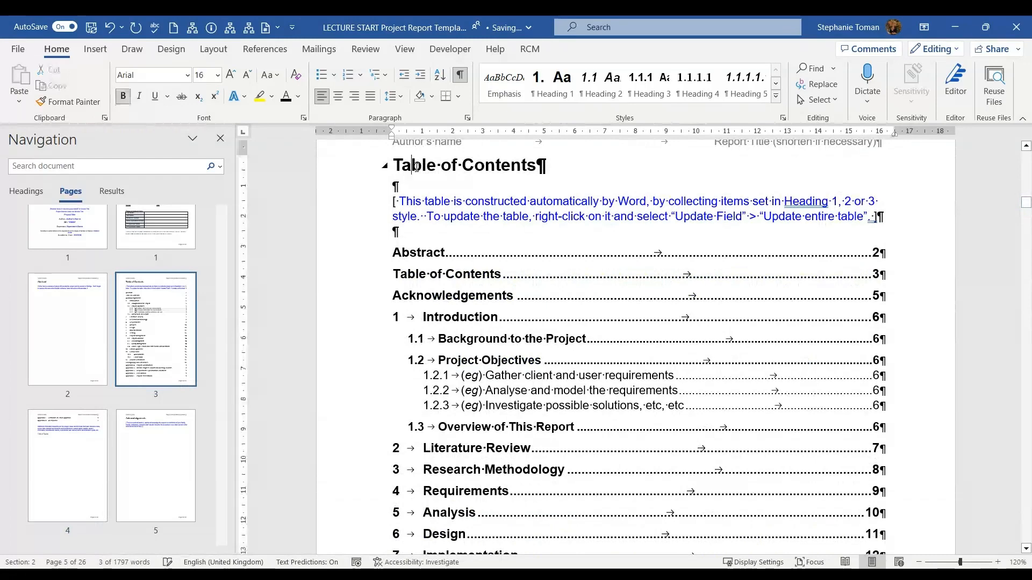
left_click(783, 119)
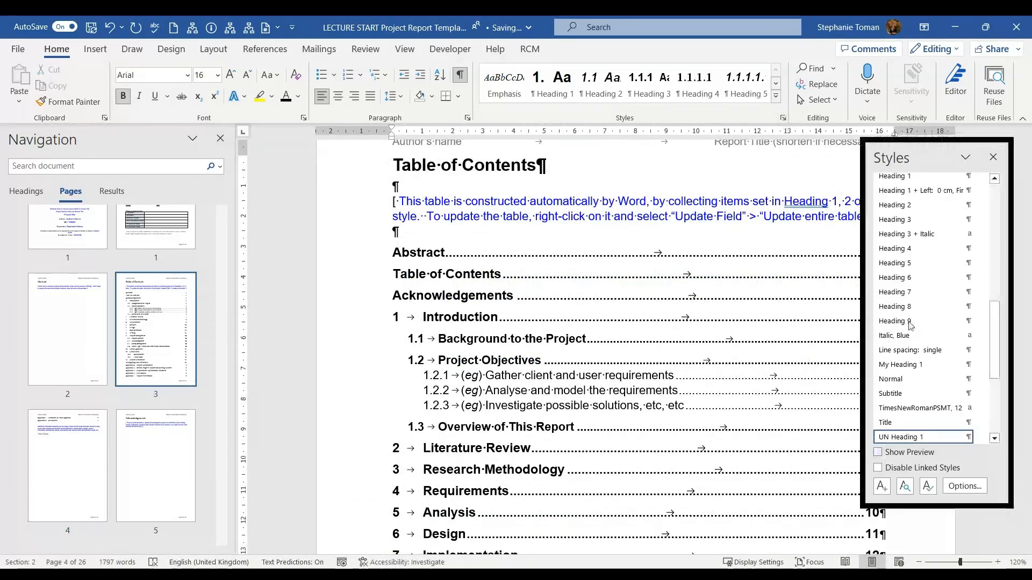
left_click_drag(993, 346, 1007, 382)
scroll(632, 428, "down", 5)
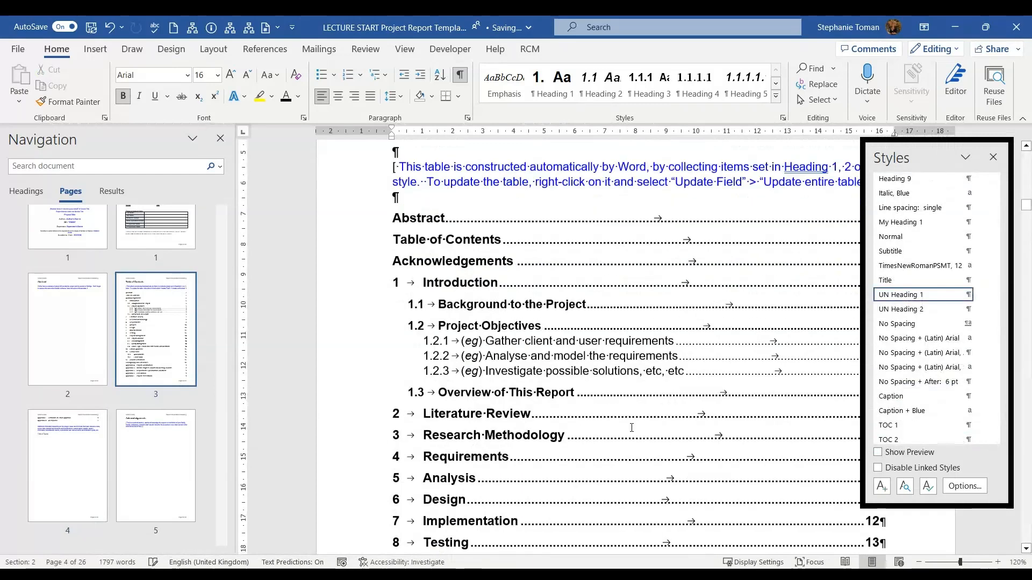
scroll(632, 428, "down", 14)
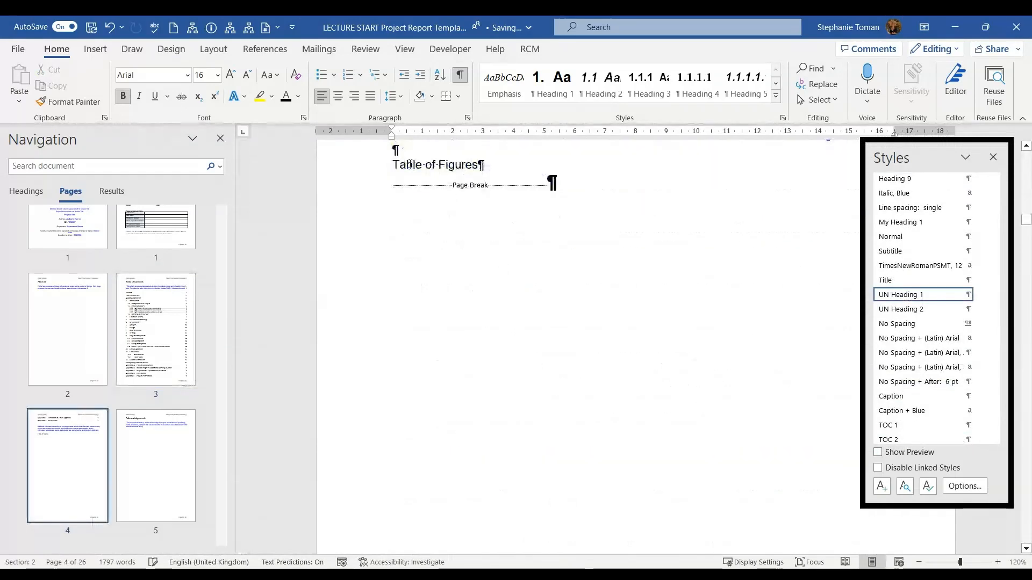
left_click(417, 166)
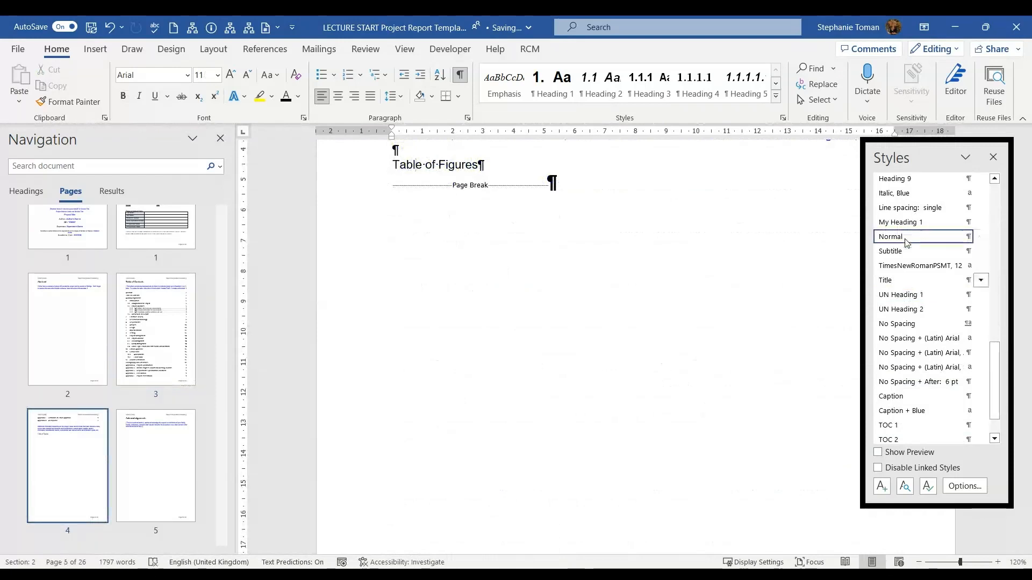
left_click(904, 295)
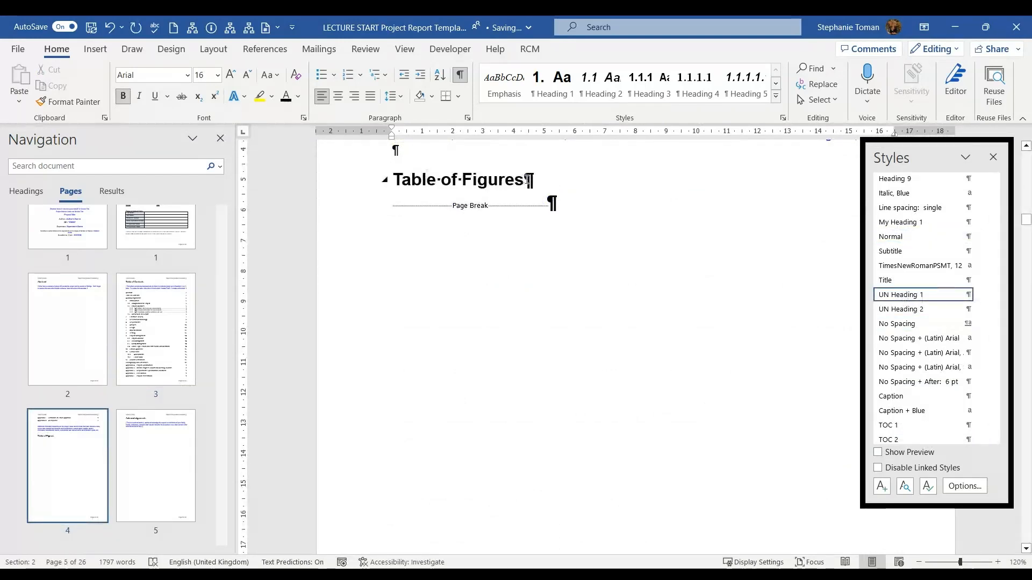
Insert a table of figures on a new line under the Table of Figures heading, with the From template format and Figure caption label
key("Return")
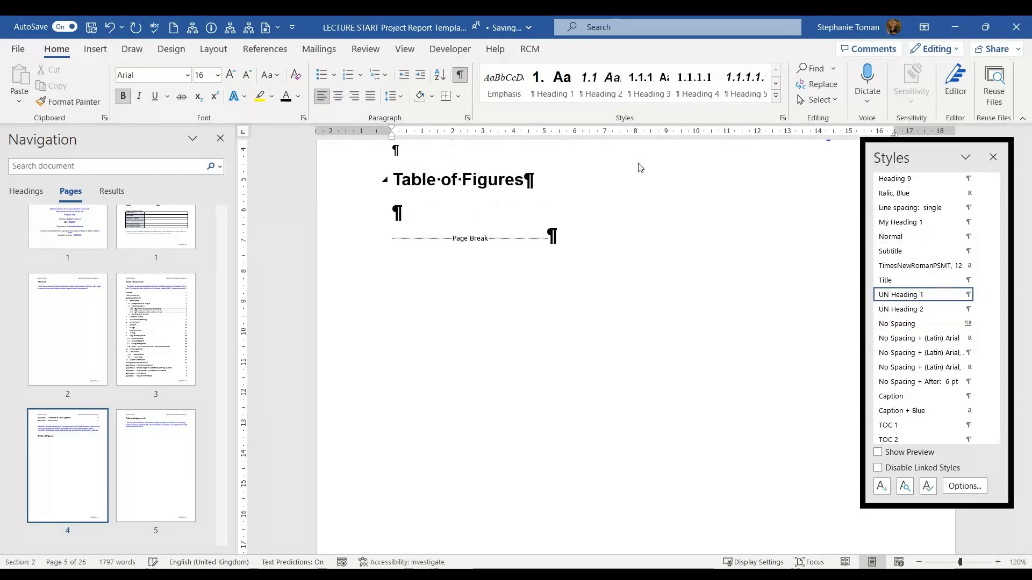
left_click(283, 55)
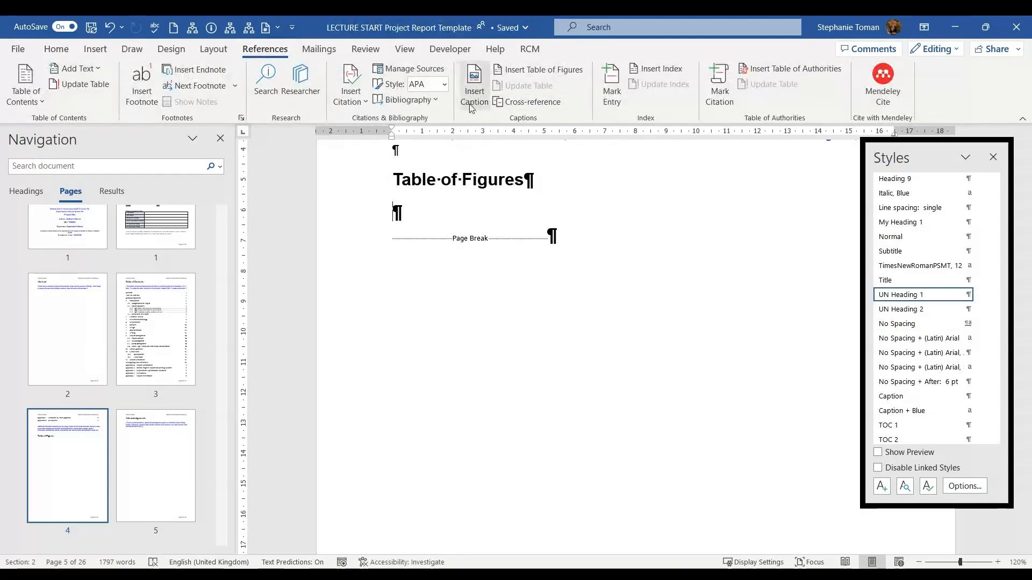
left_click(552, 70)
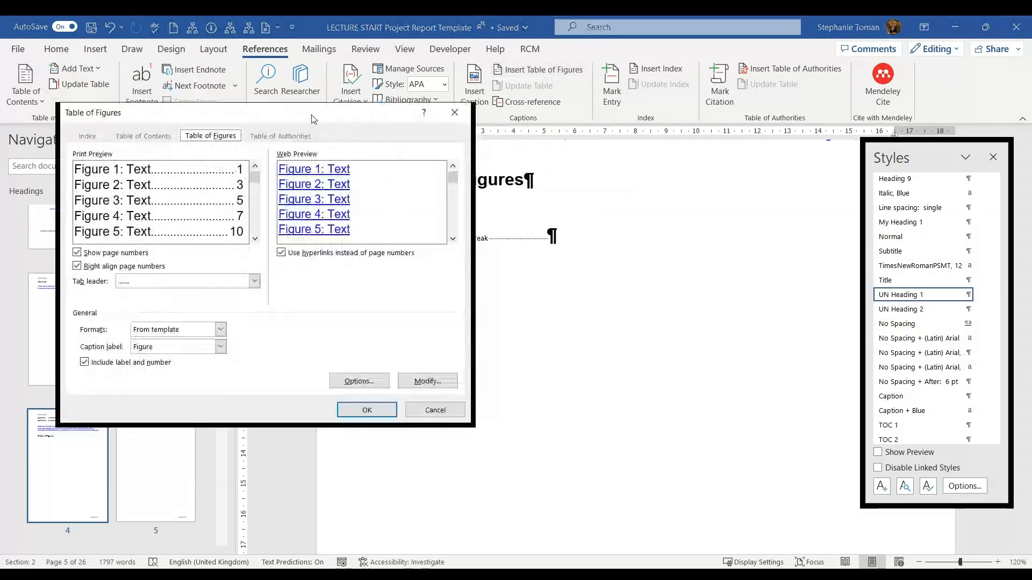
left_click_drag(257, 110, 237, 176)
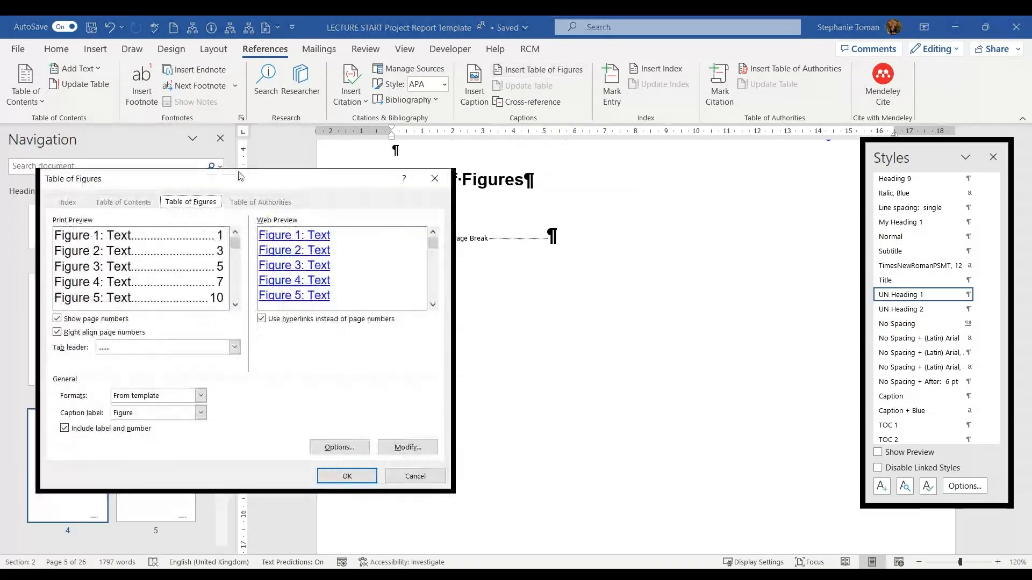
left_click(200, 397)
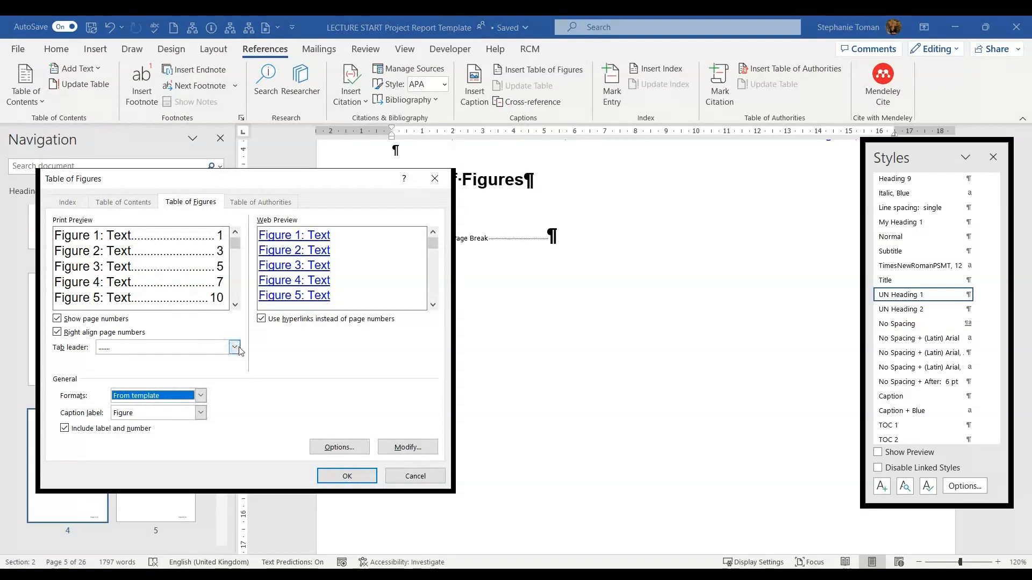
left_click(201, 415)
left_click(127, 447)
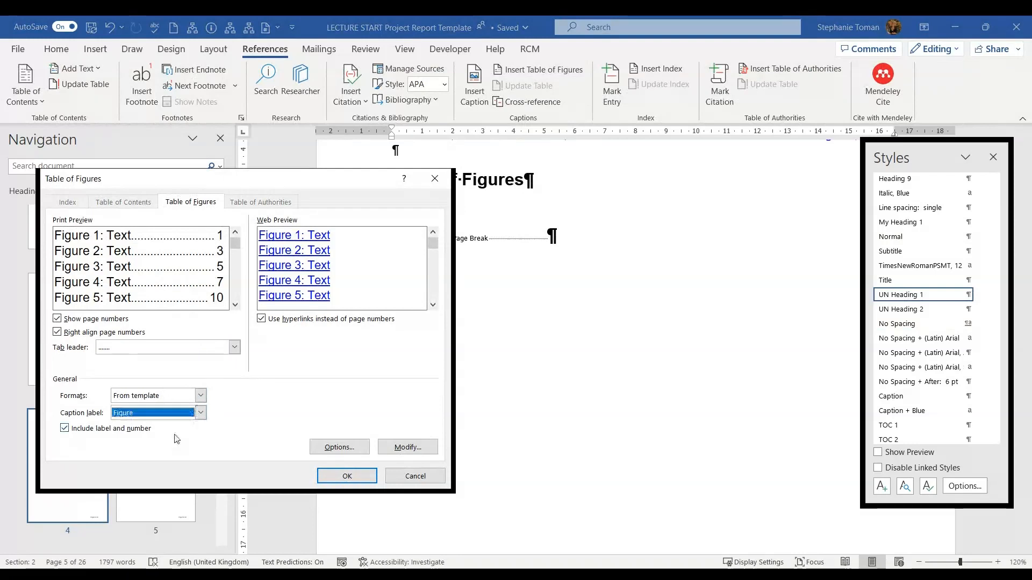
left_click(347, 476)
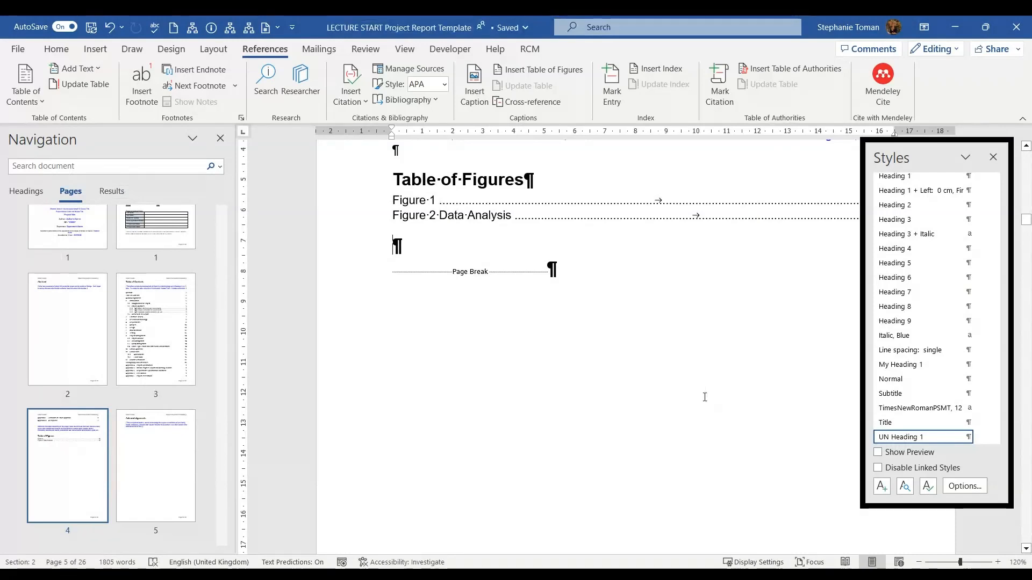
Go to the 5. Analysis page that holds the two captioned figures
scroll(126, 480, "down", 10)
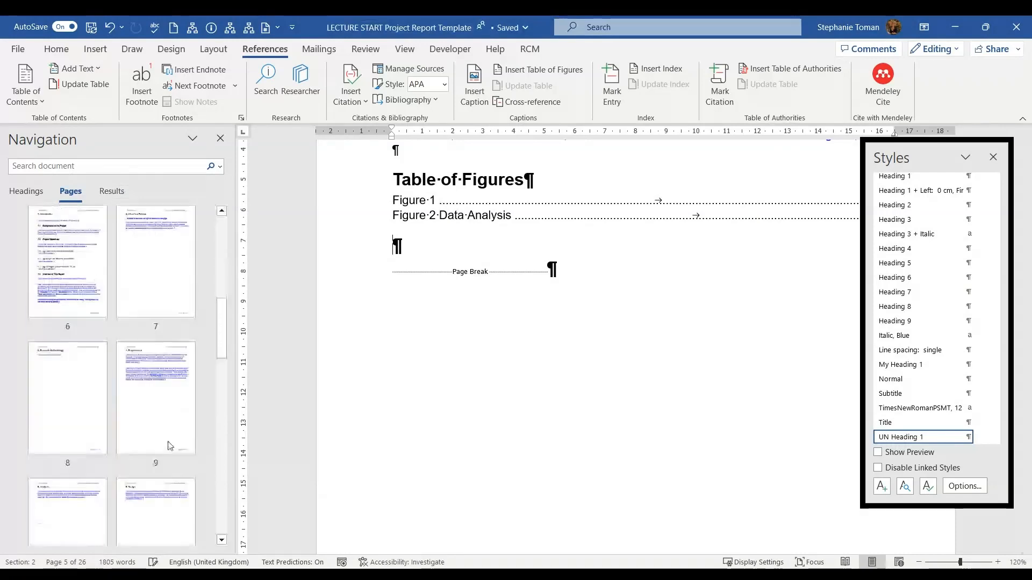
scroll(171, 444, "up", 1)
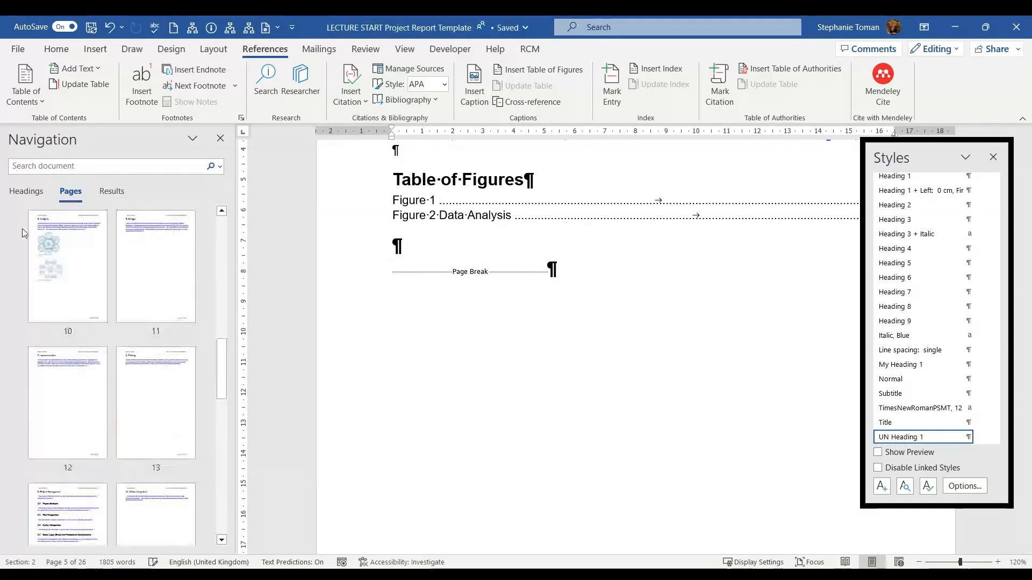
left_click(59, 278)
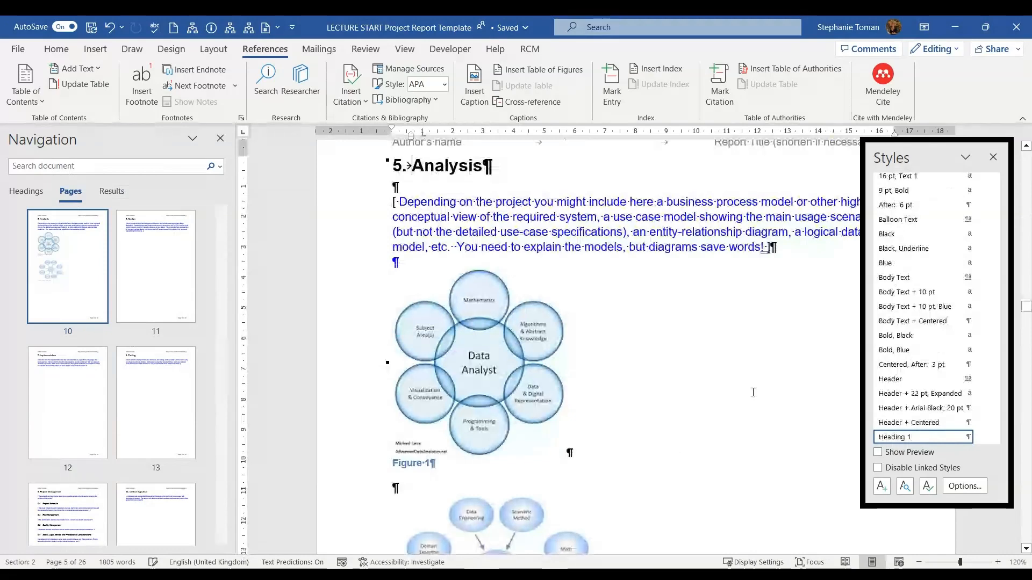
scroll(753, 392, "up", 3)
Dock the Styles pane beside the Navigation pane and check the page number in the footer of the Analysis page
left_click_drag(891, 157, 67, 198)
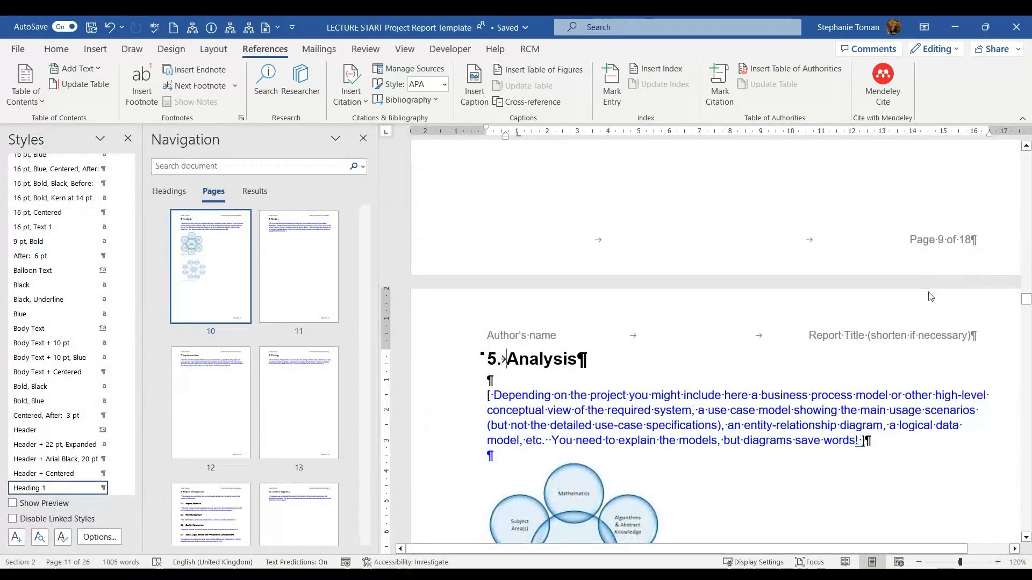
scroll(936, 301, "down", 10)
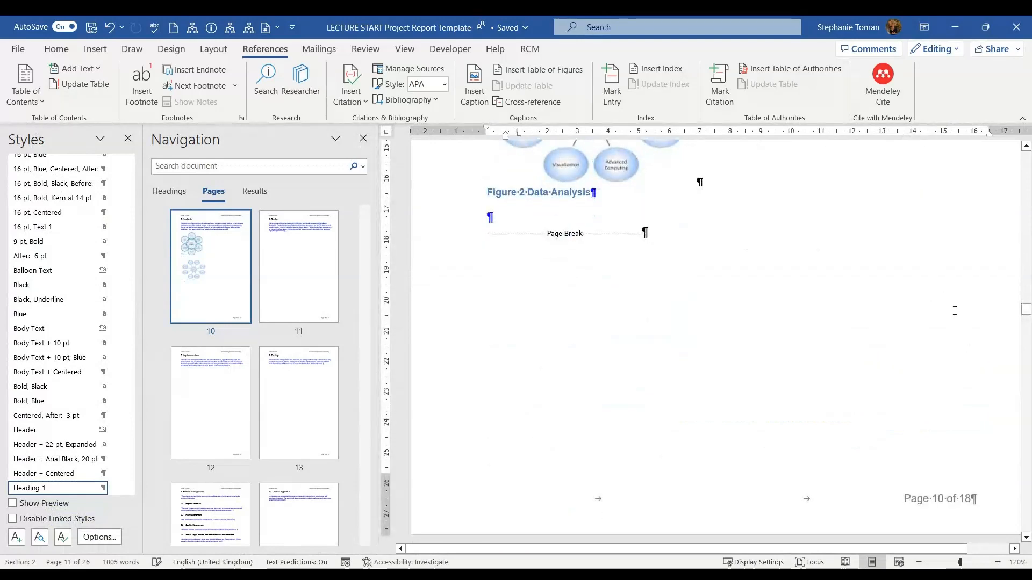
scroll(954, 310, "up", 10)
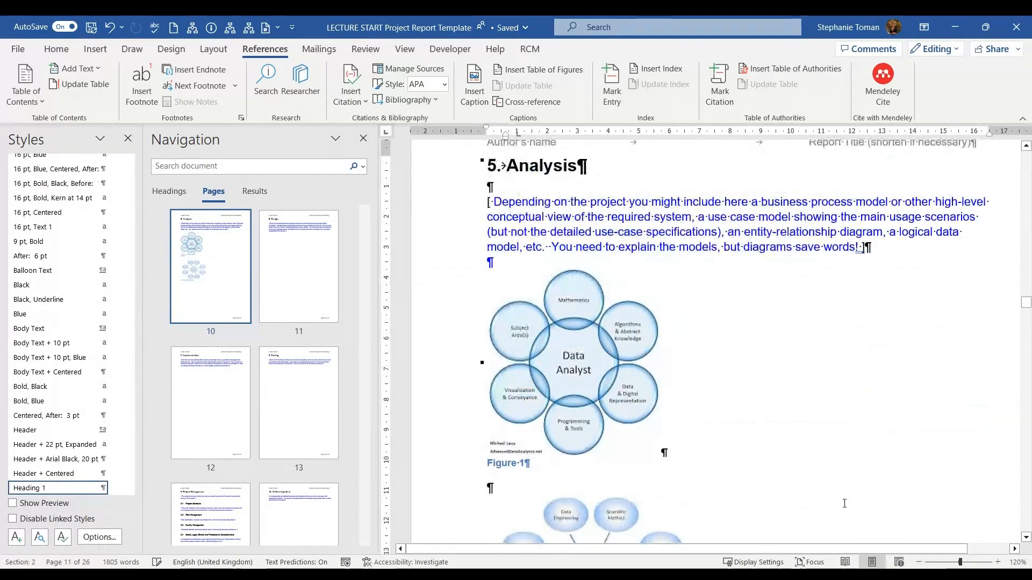
Insert the picture Fig 3 from the Captions folder on the empty line below the "Figure 2 Data Analysis" caption
scroll(714, 294, "down", 3)
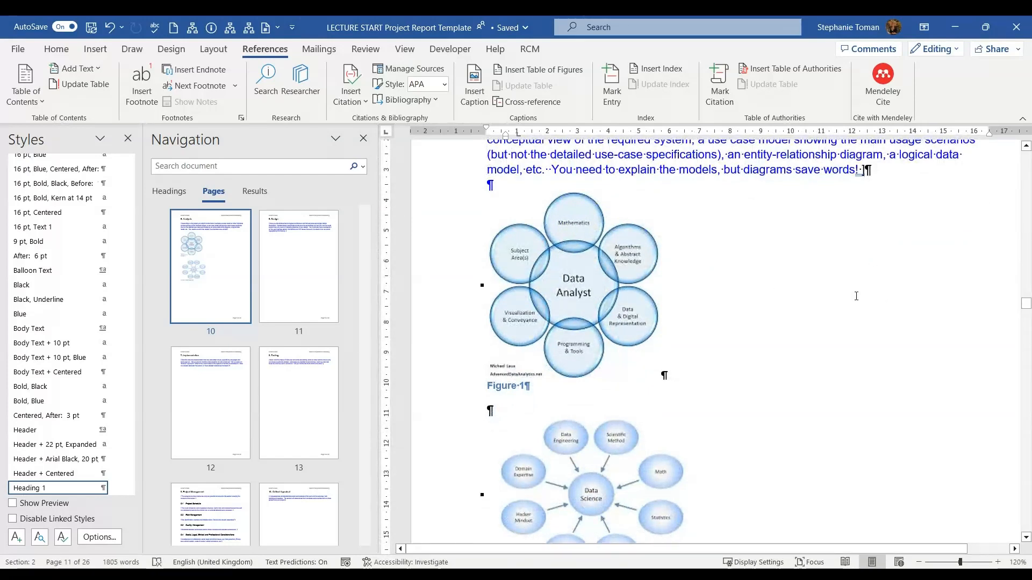
scroll(802, 296, "down", 7)
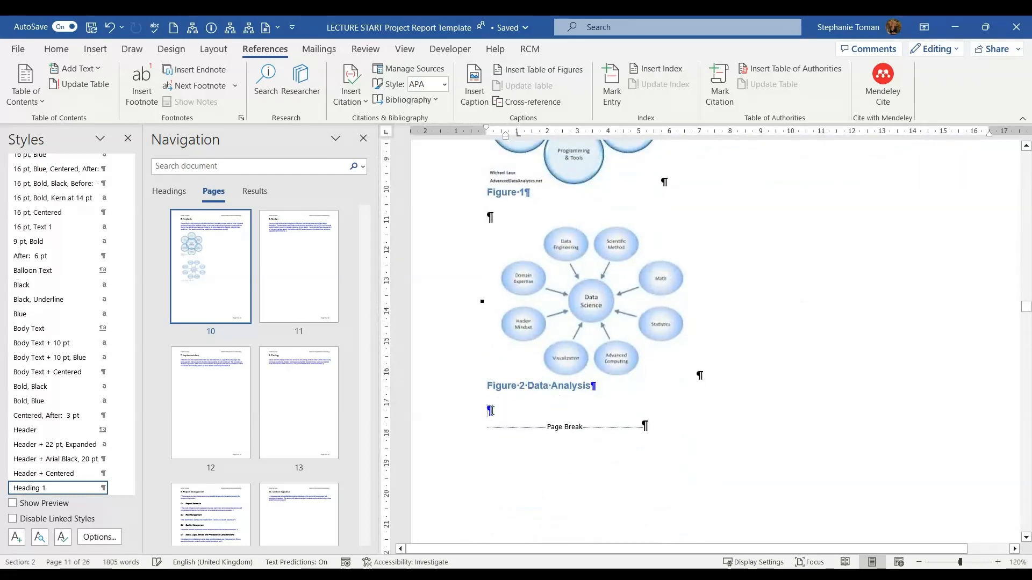
double_click(490, 411)
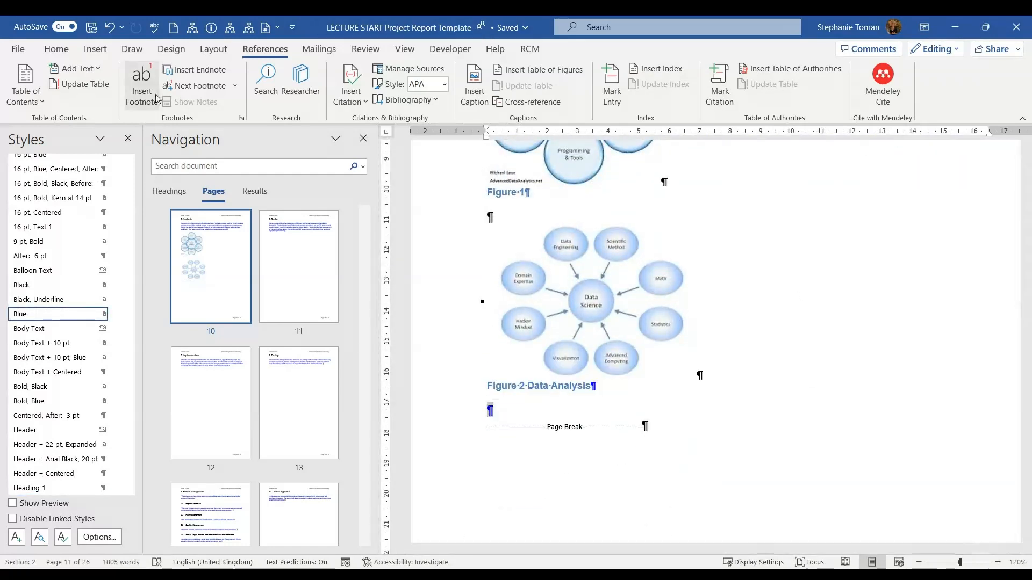
left_click(94, 54)
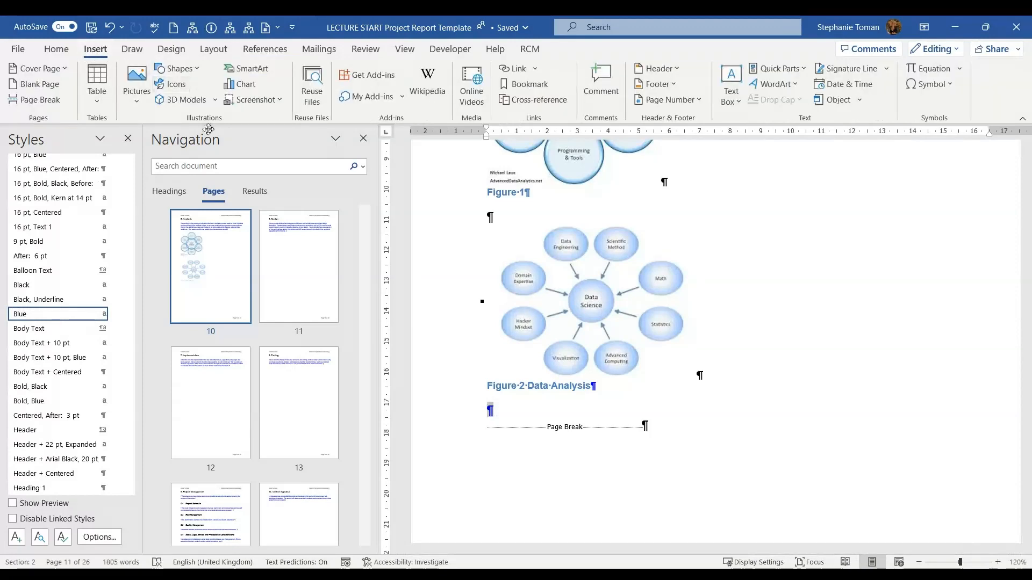
left_click(134, 92)
left_click(169, 141)
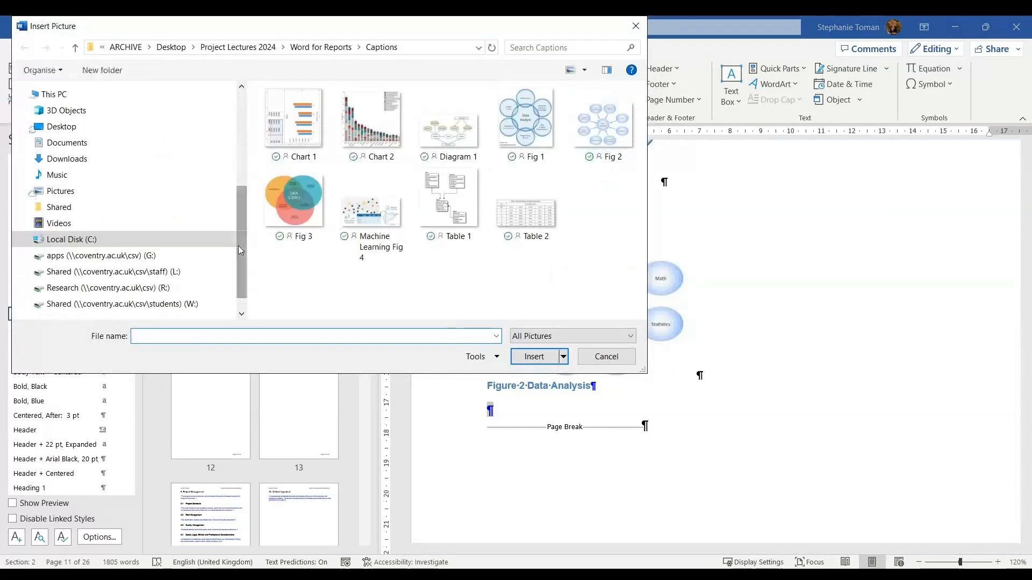
key("Escape")
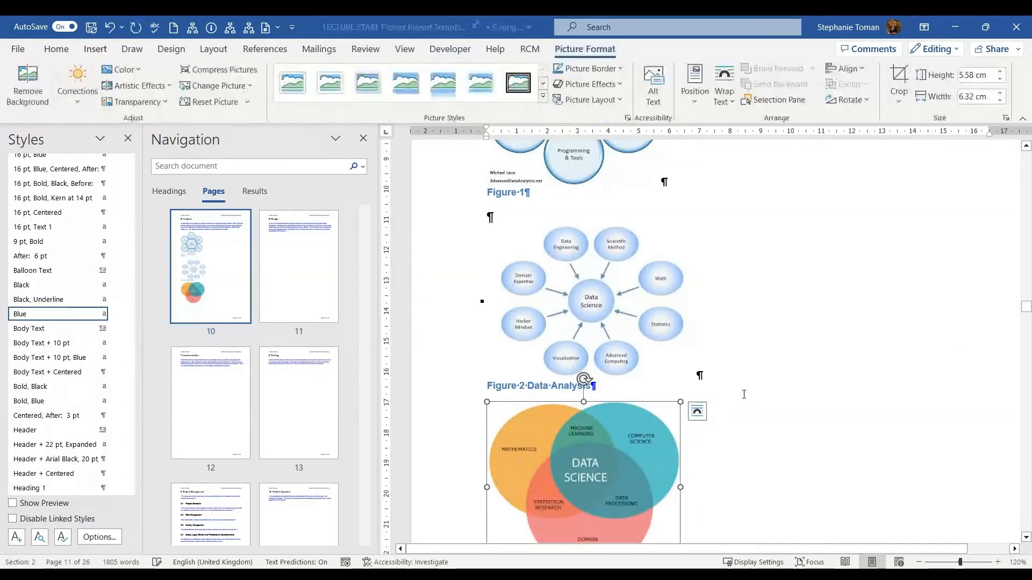
Add two paragraph breaks between the inserted Venn diagram and the page break
left_click(740, 435)
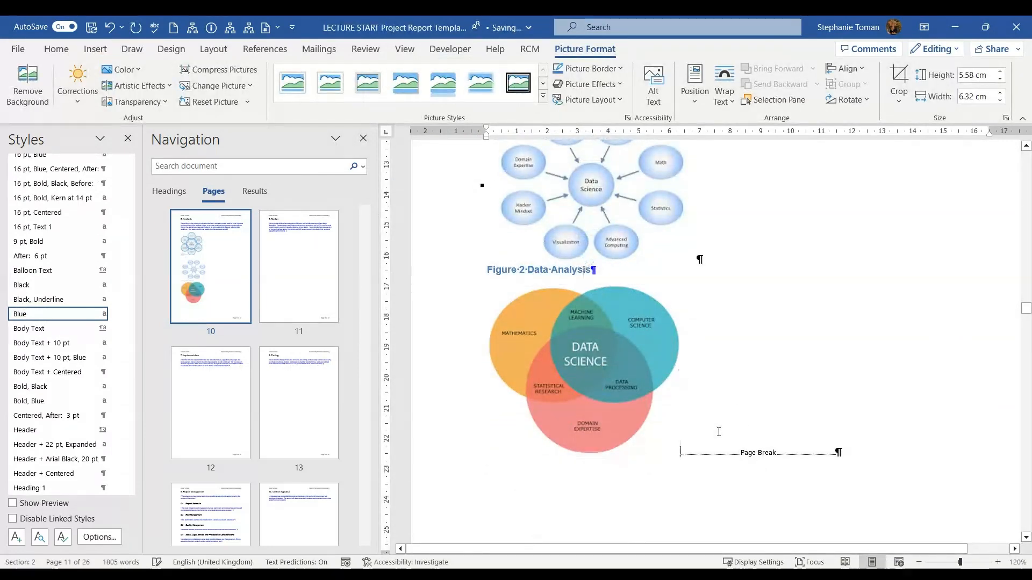
key("Return")
key("Return")
Set the text wrapping of the Data Science Venn diagram to Square
right_click(555, 355)
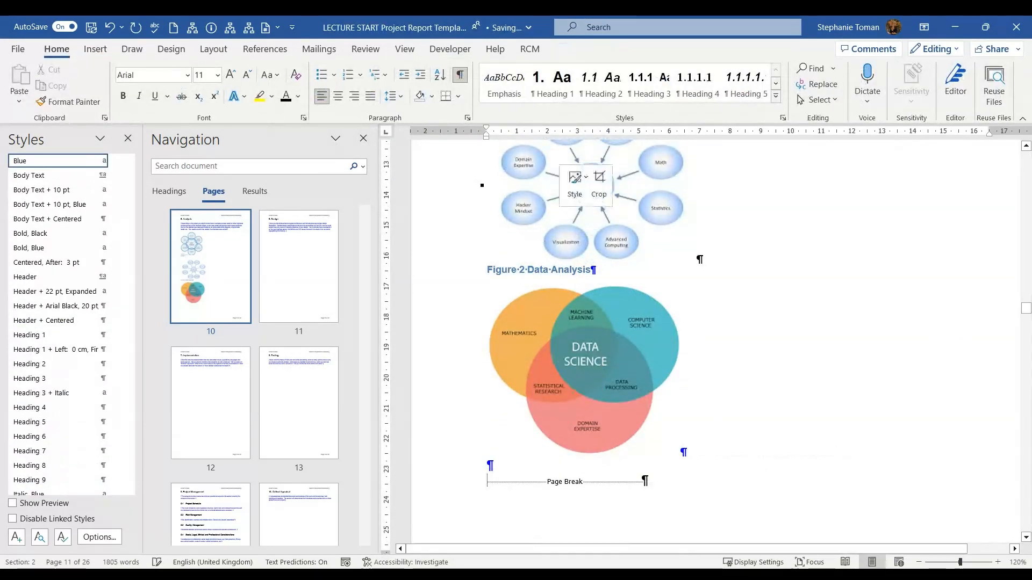
mouse_move(591, 356)
key("Escape")
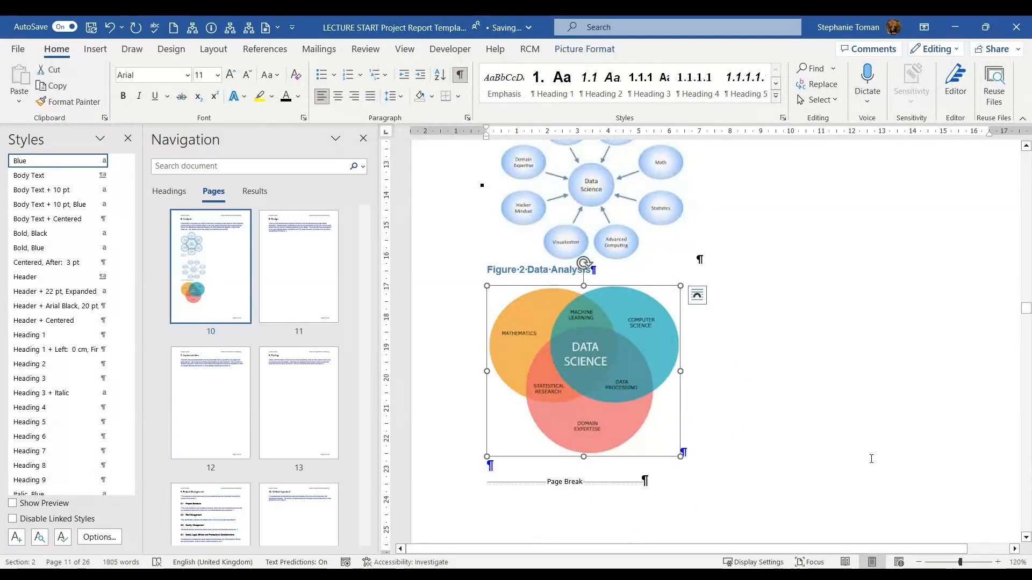
scroll(909, 463, "up", 4)
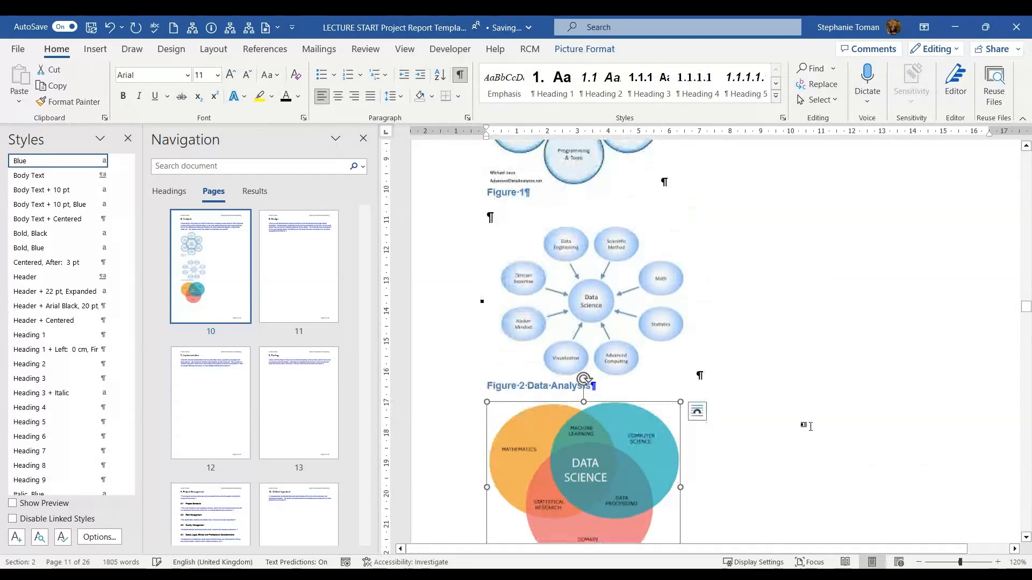
right_click(627, 457)
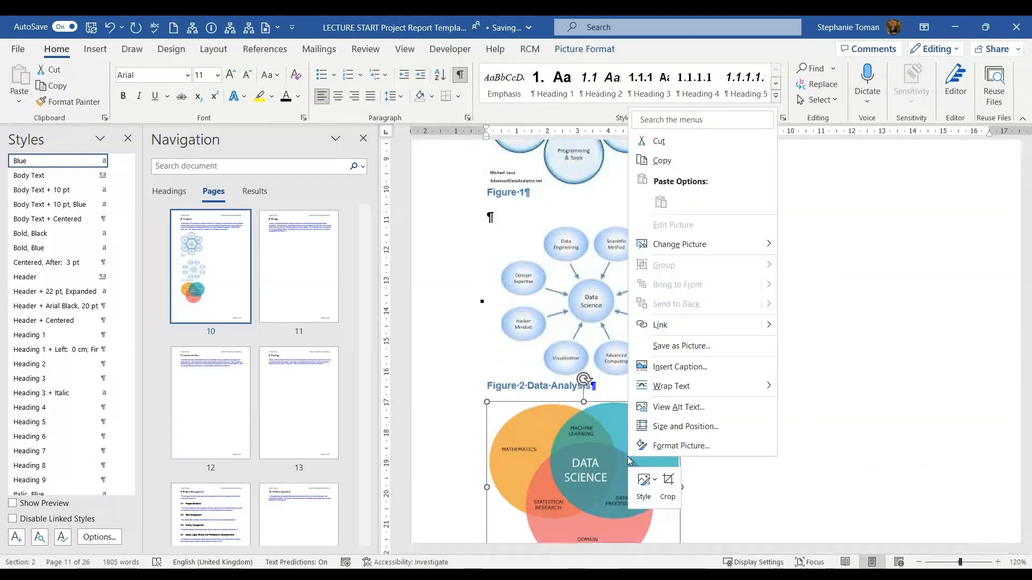
mouse_move(706, 392)
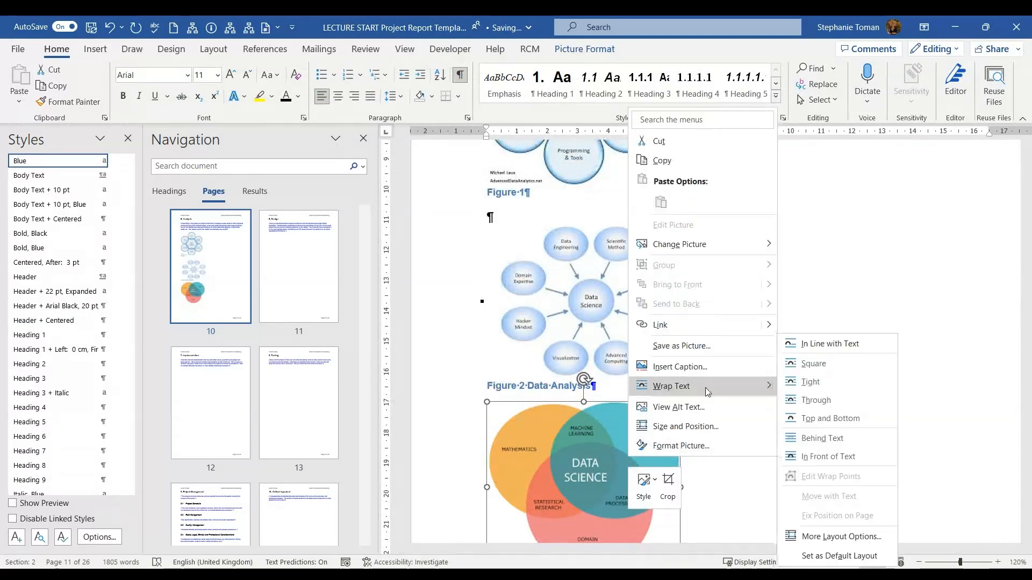
left_click(823, 364)
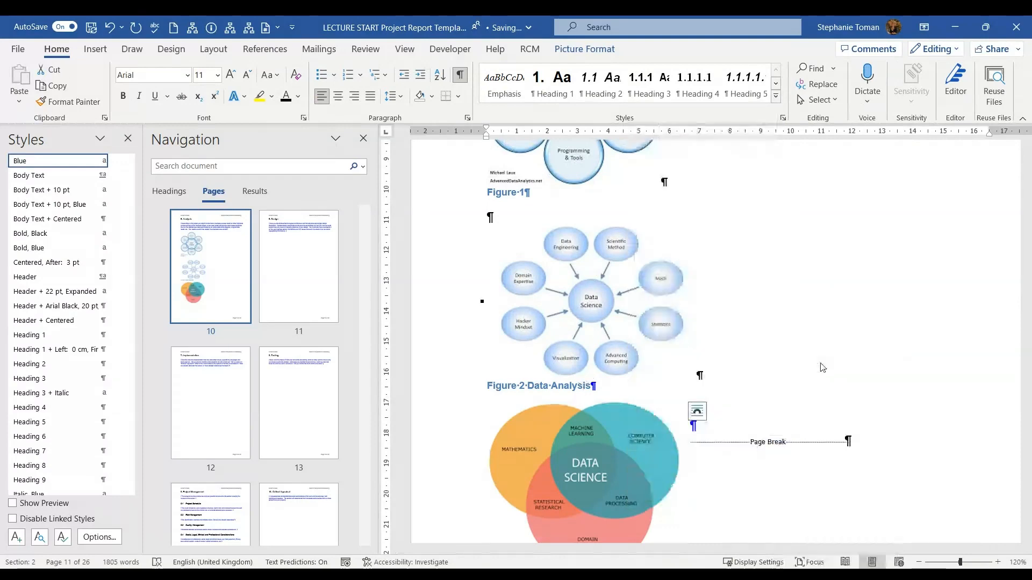
Move the Venn diagram up into the blank space to the right of the Data Analyst and Data Science figures
left_click_drag(573, 430, 812, 178)
scroll(838, 382, "up", 3)
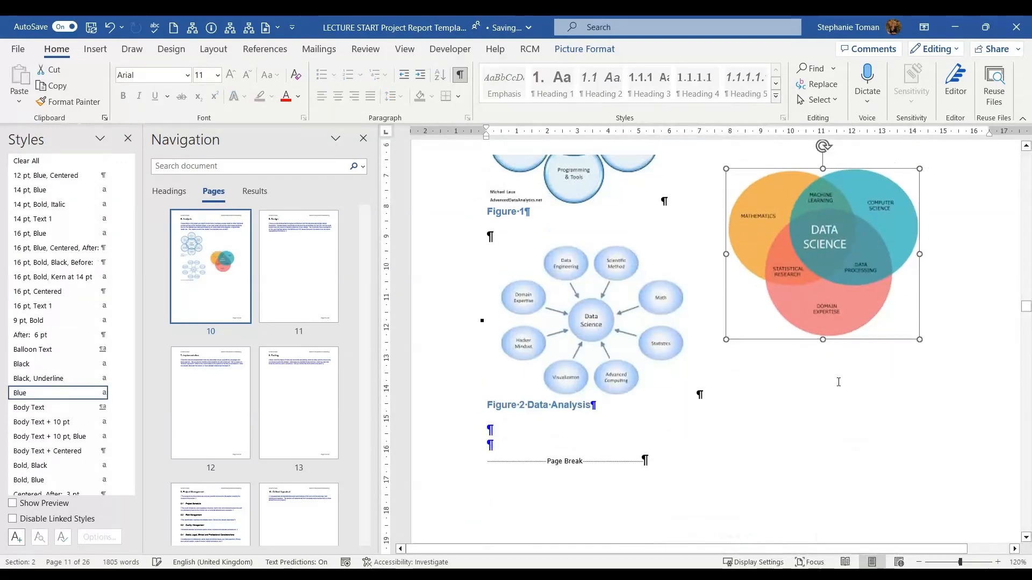
left_click_drag(810, 315, 821, 251)
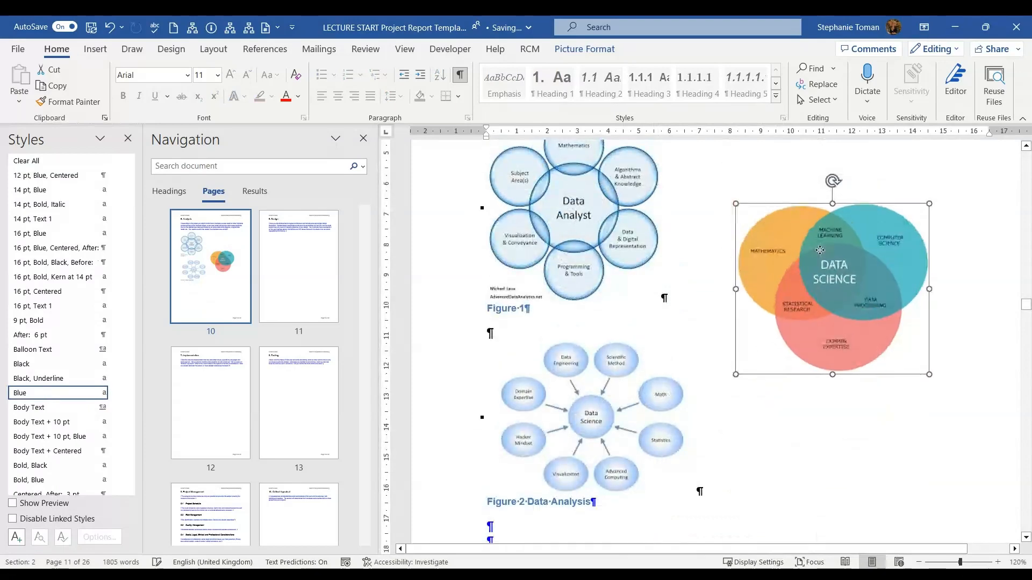
left_click(867, 432)
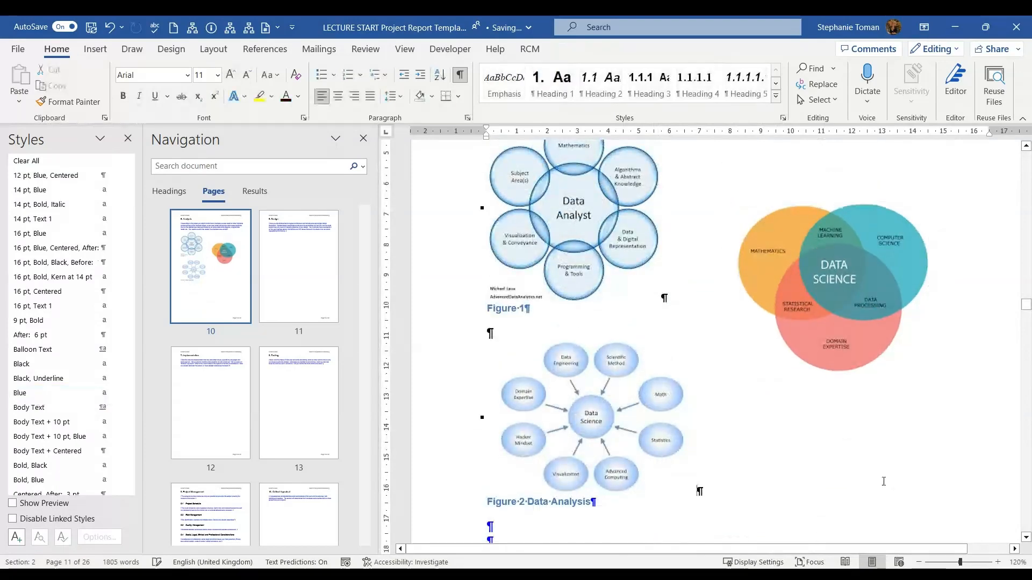
Caption the Venn diagram "Figure 1 Data", using the Figure label and placing it below the picture
right_click(844, 304)
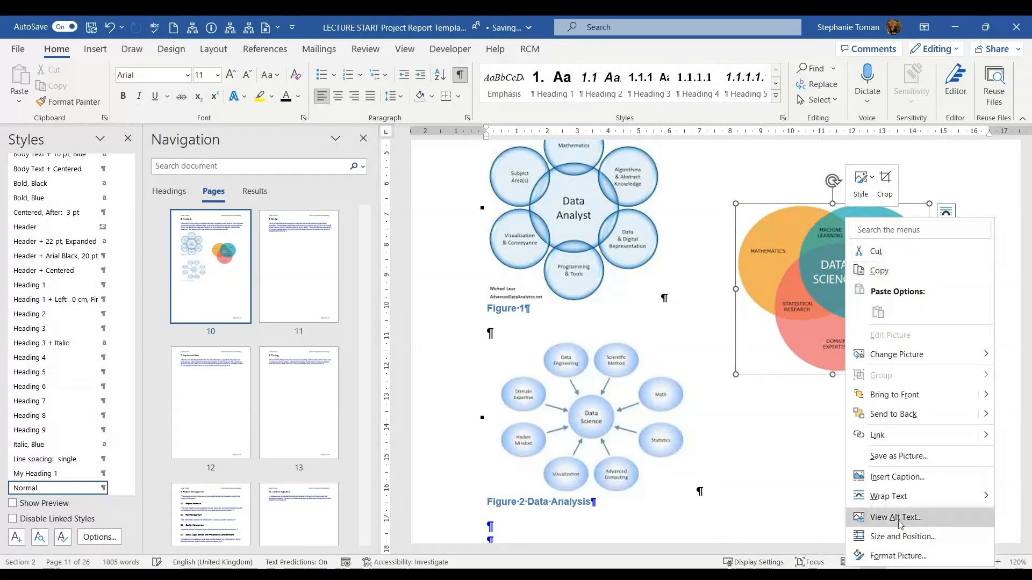
left_click(896, 476)
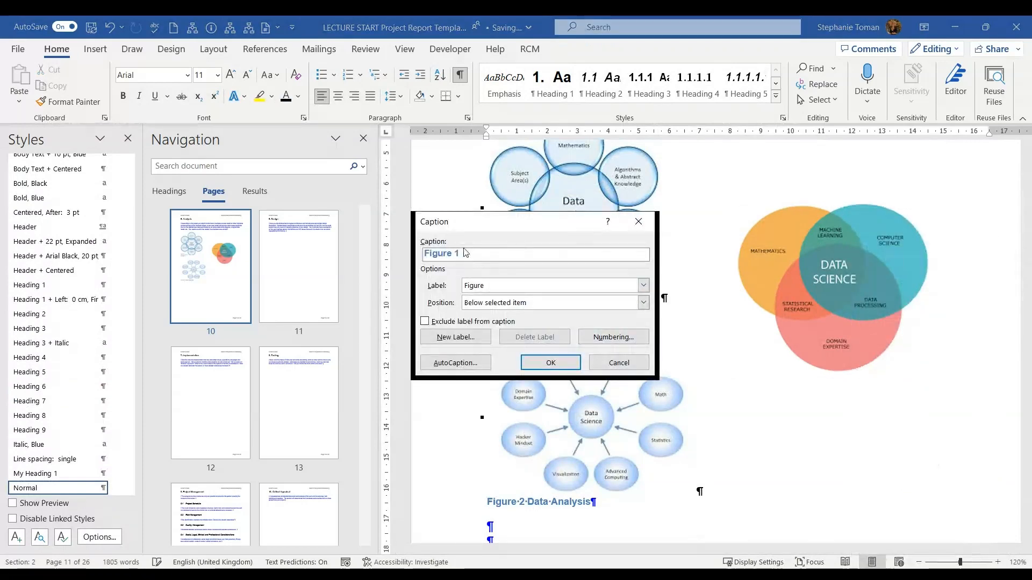
left_click_drag(509, 225, 824, 390)
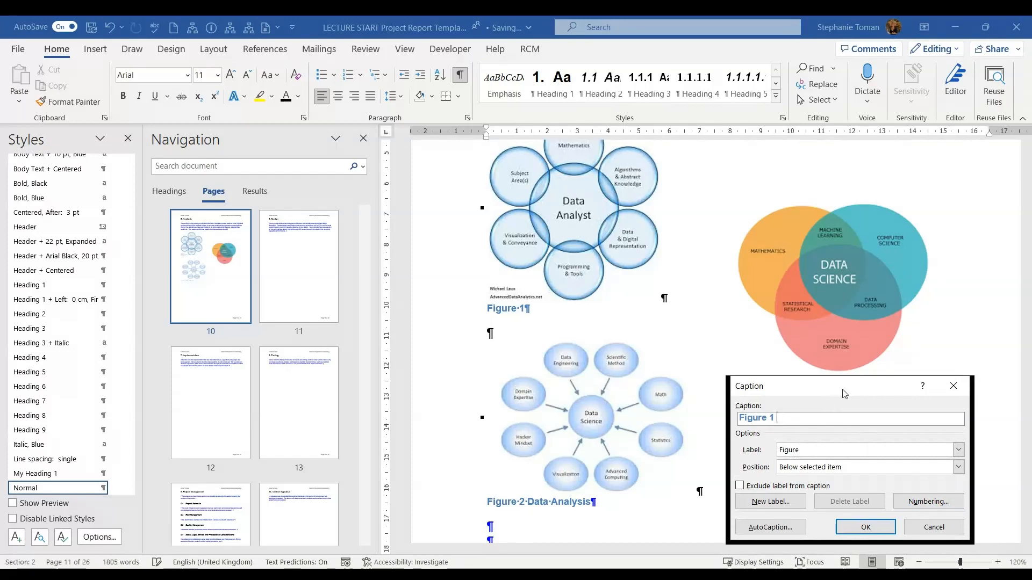
type("Data")
left_click(868, 529)
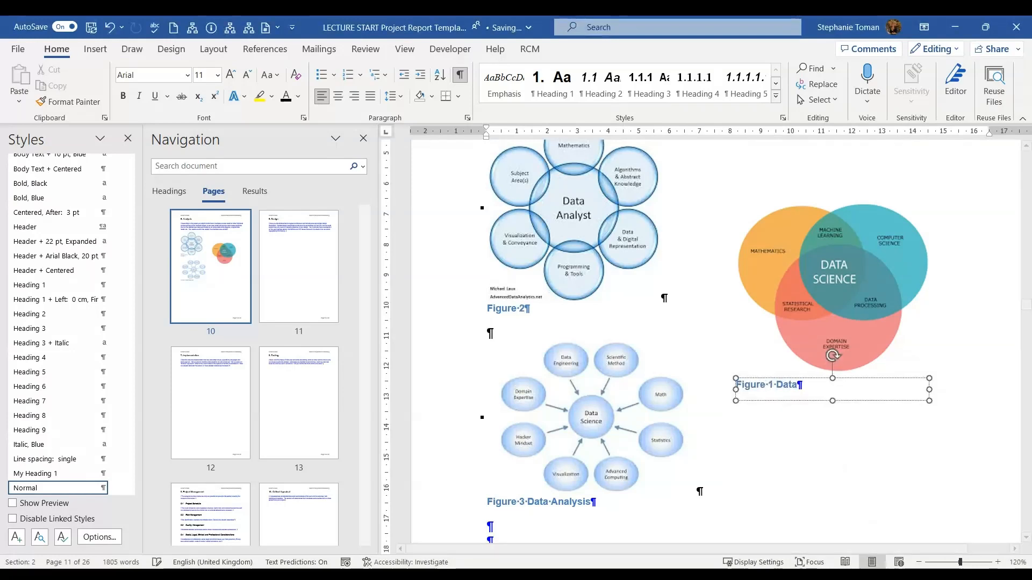
left_click(882, 450)
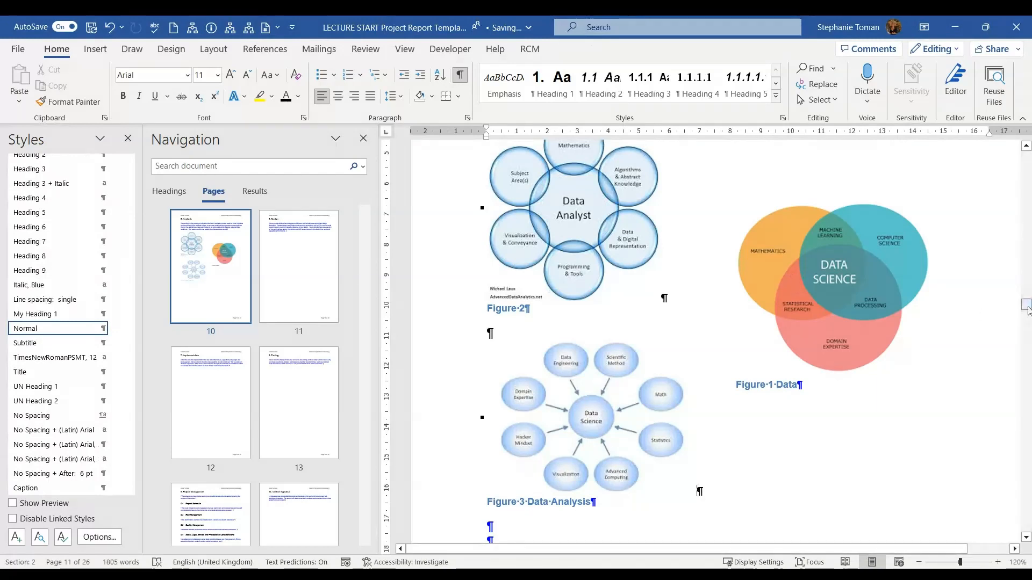
Go to the Table of Figures and update its page numbers only
scroll(299, 301, "up", 8)
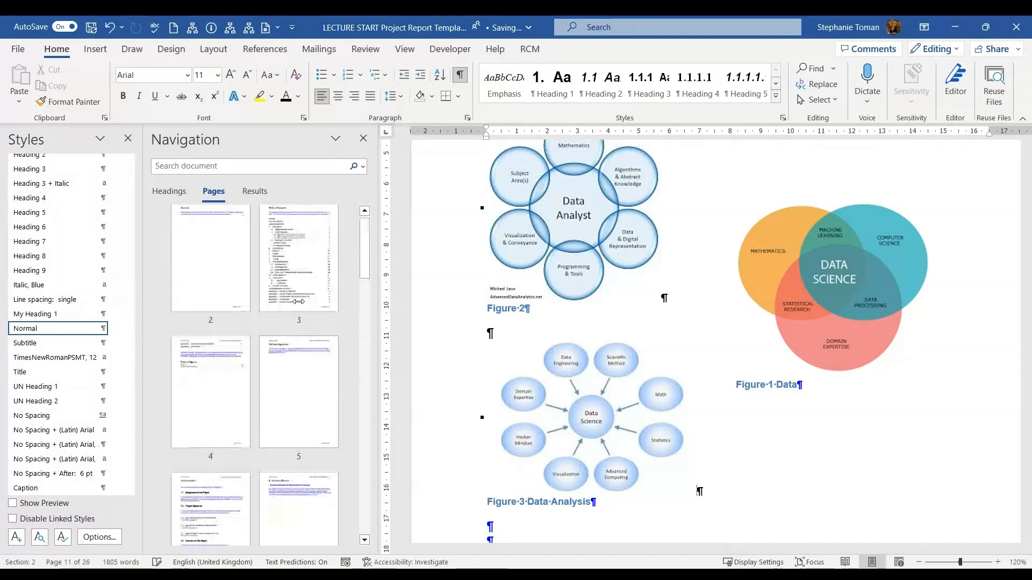
scroll(298, 301, "down", 3)
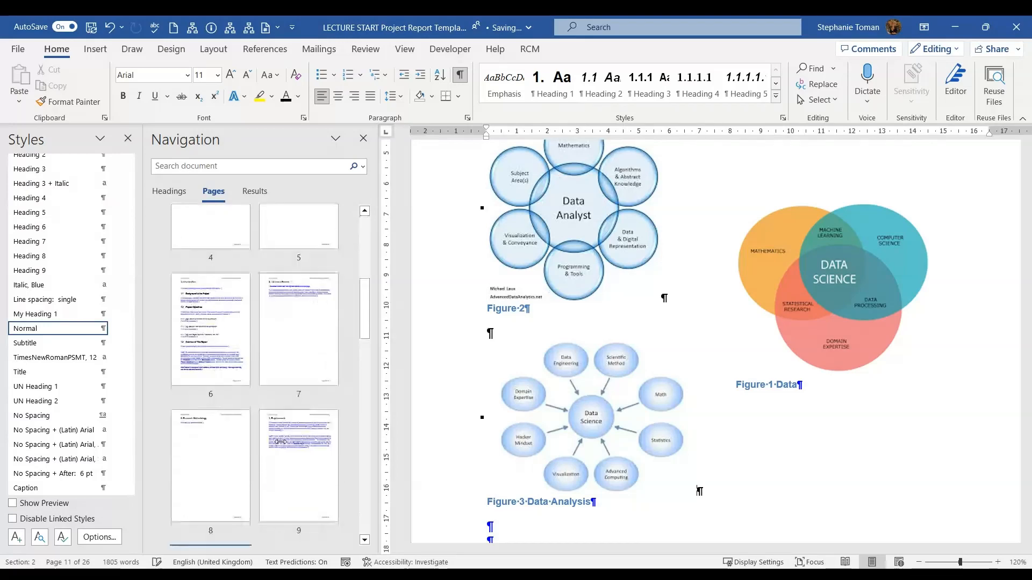
scroll(238, 343, "up", 4)
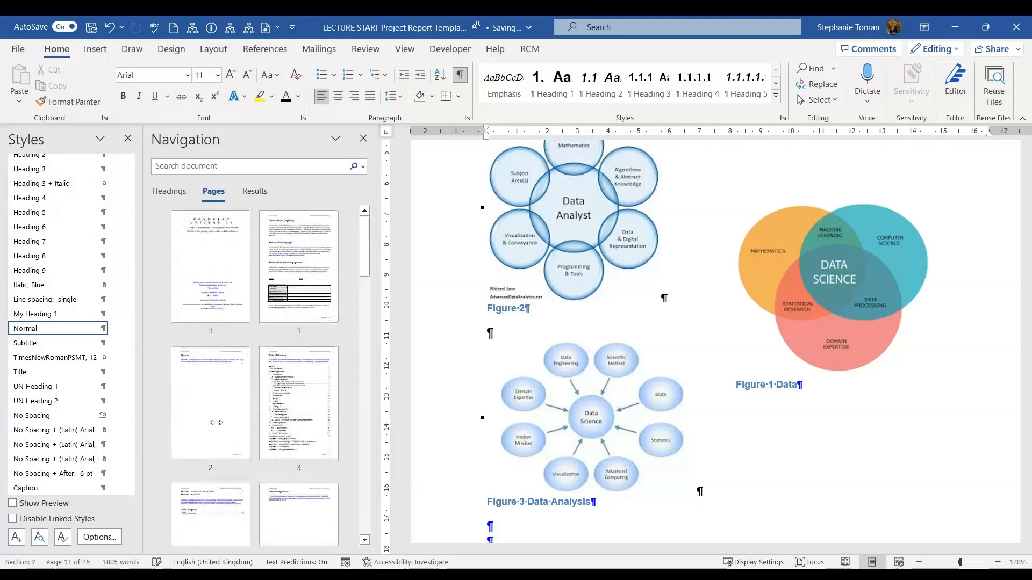
left_click(197, 520)
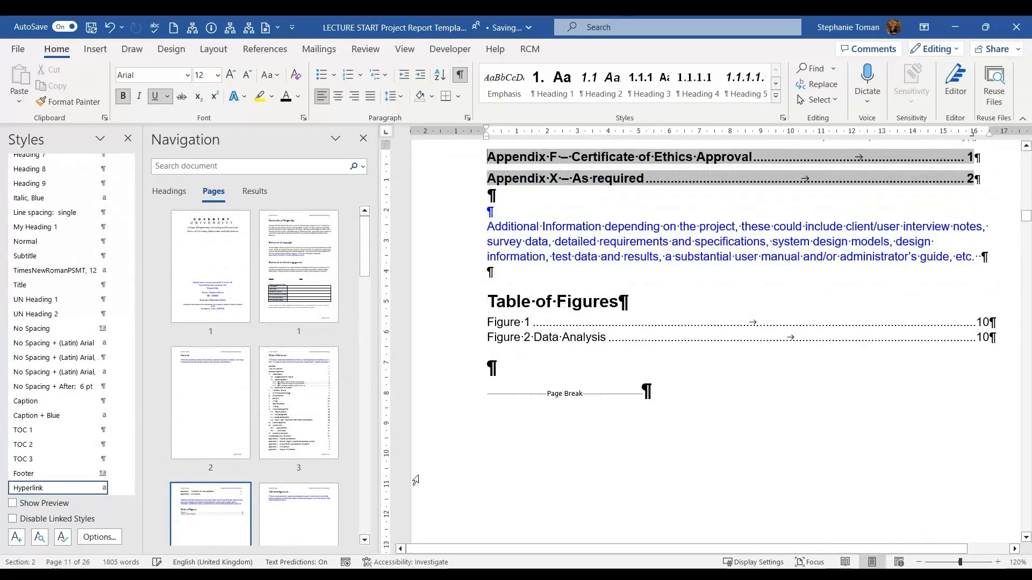
right_click(505, 333)
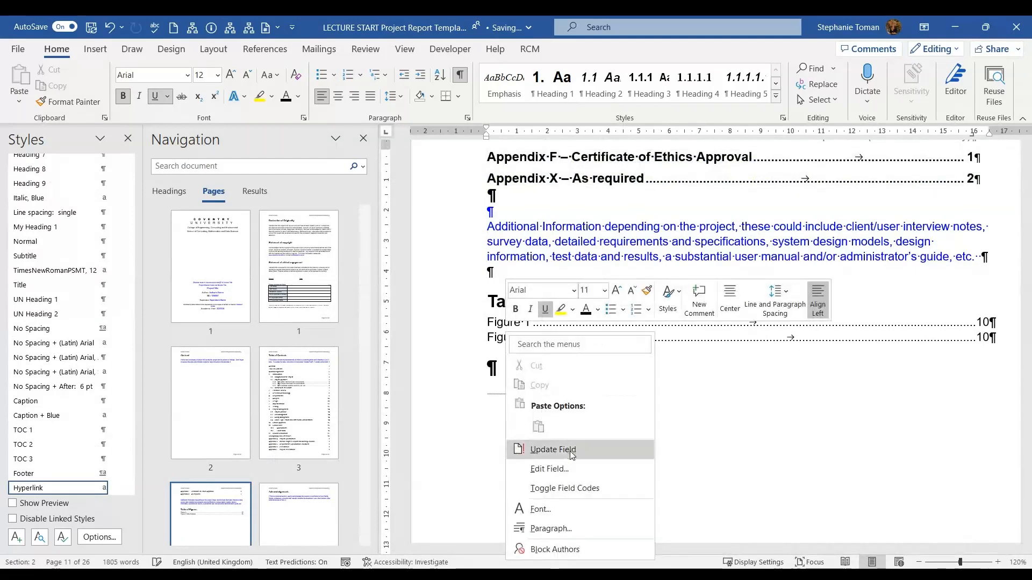
left_click(567, 451)
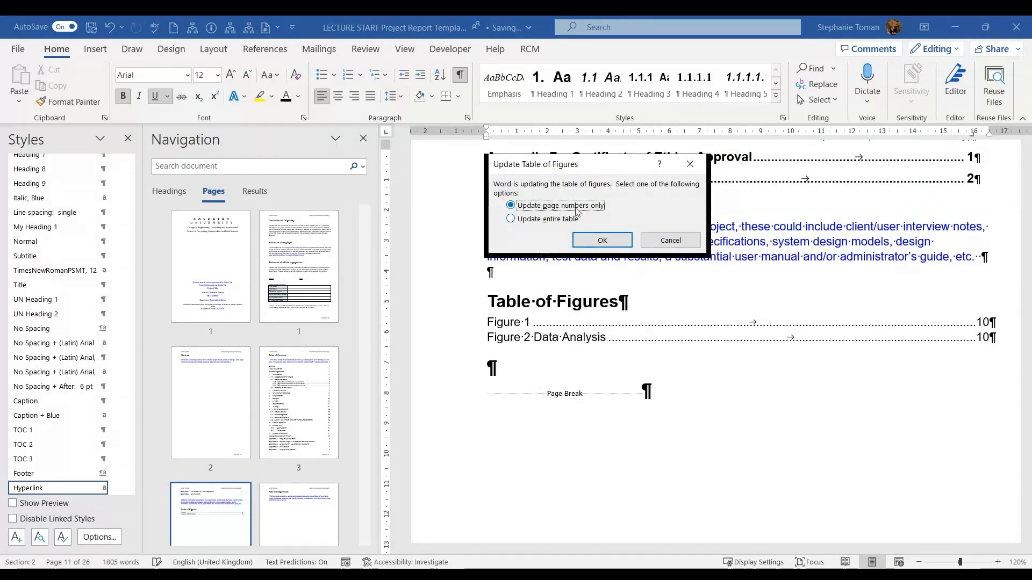
left_click(601, 240)
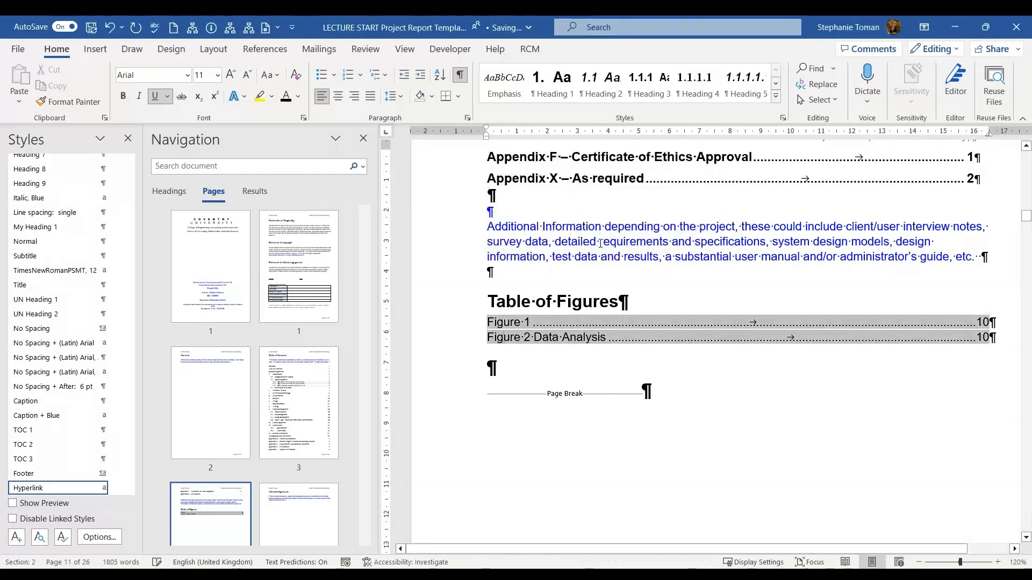
Update the entire Table of Figures
right_click(579, 329)
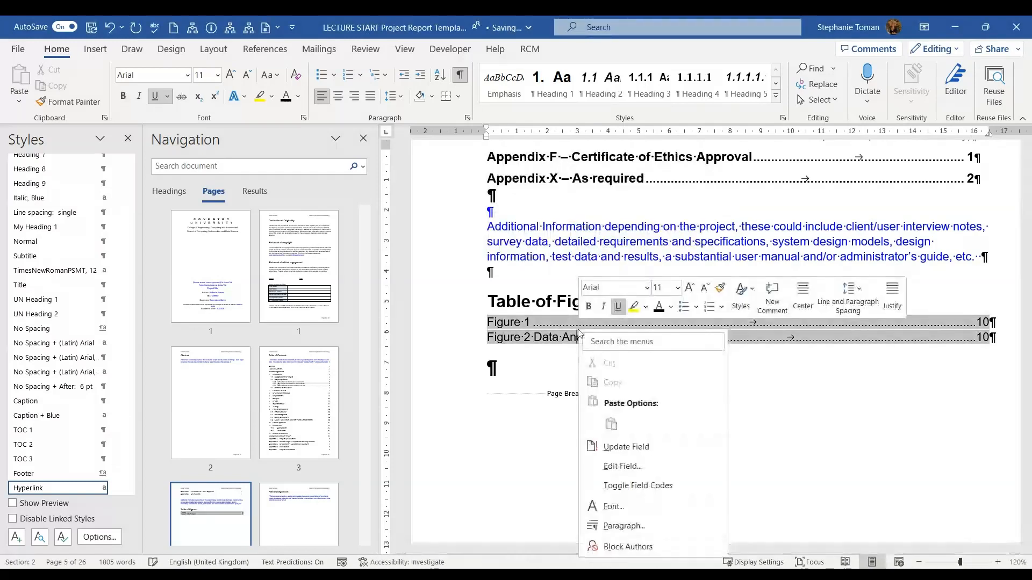
left_click(604, 447)
left_click(511, 219)
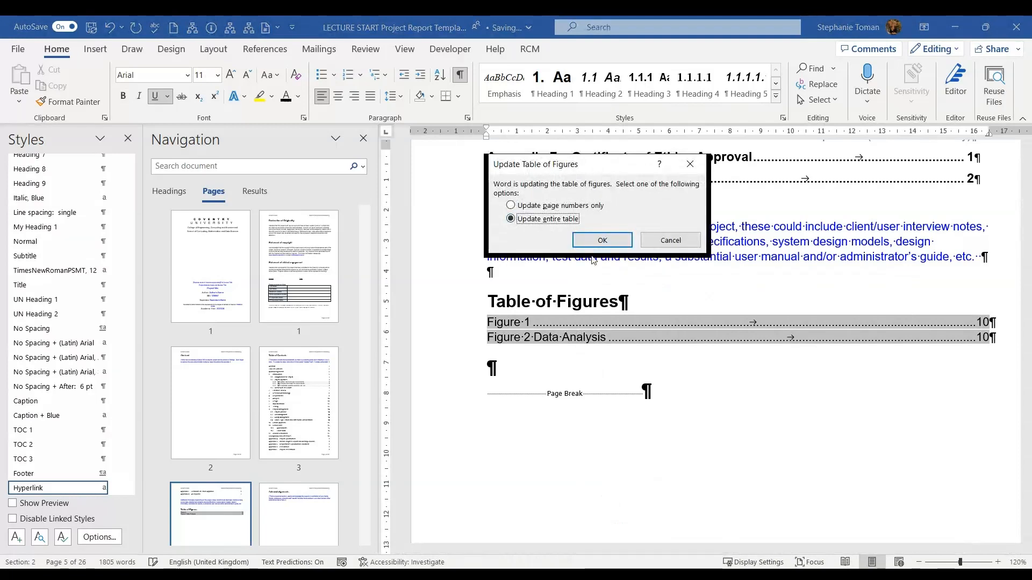
left_click(602, 241)
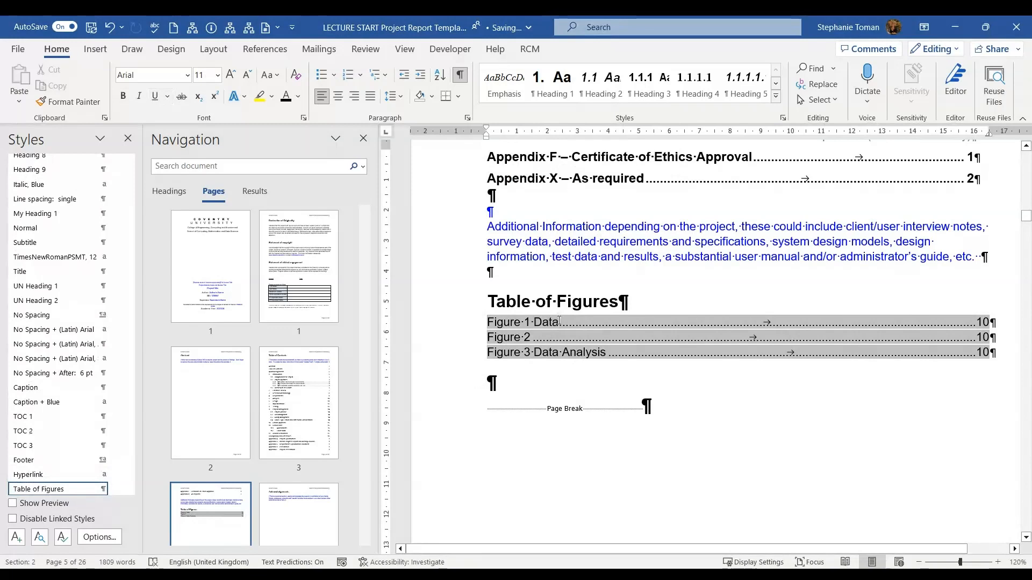
left_click(797, 430)
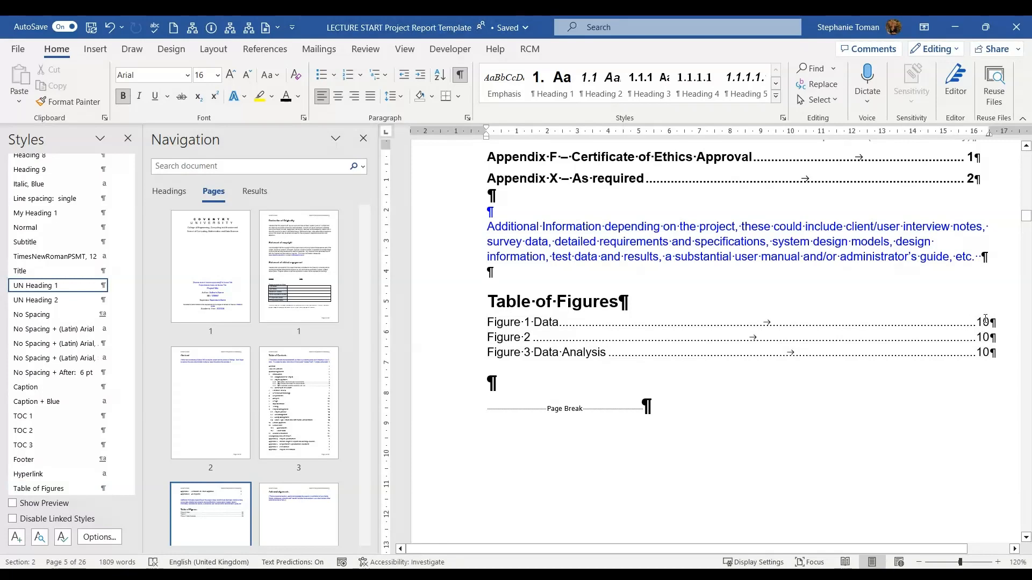
Follow the "Figure 1 Data" entry in the Table of Figures to its caption and view the captioned diagram
triple_click(986, 323)
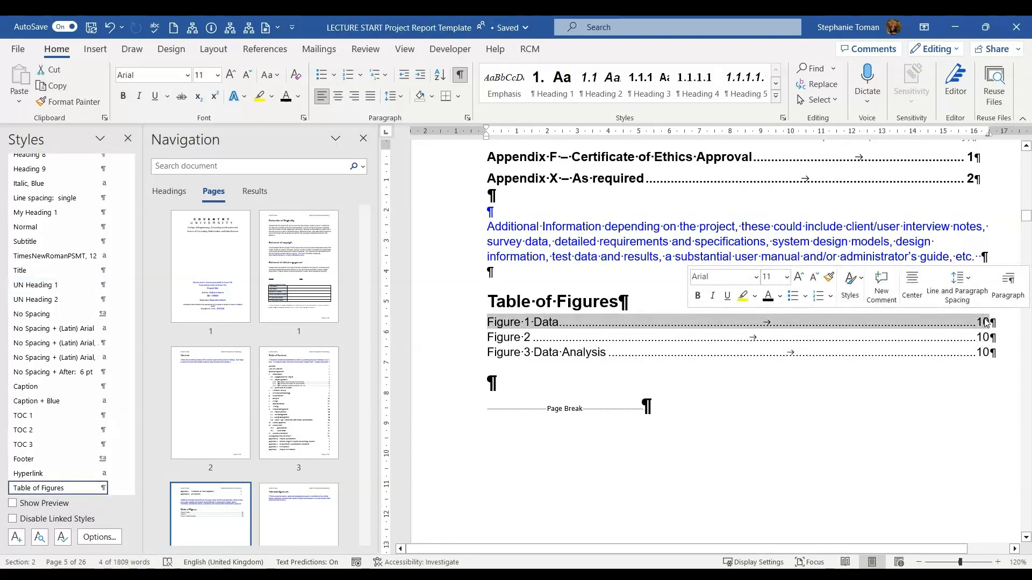
left_click(985, 323, "ctrl")
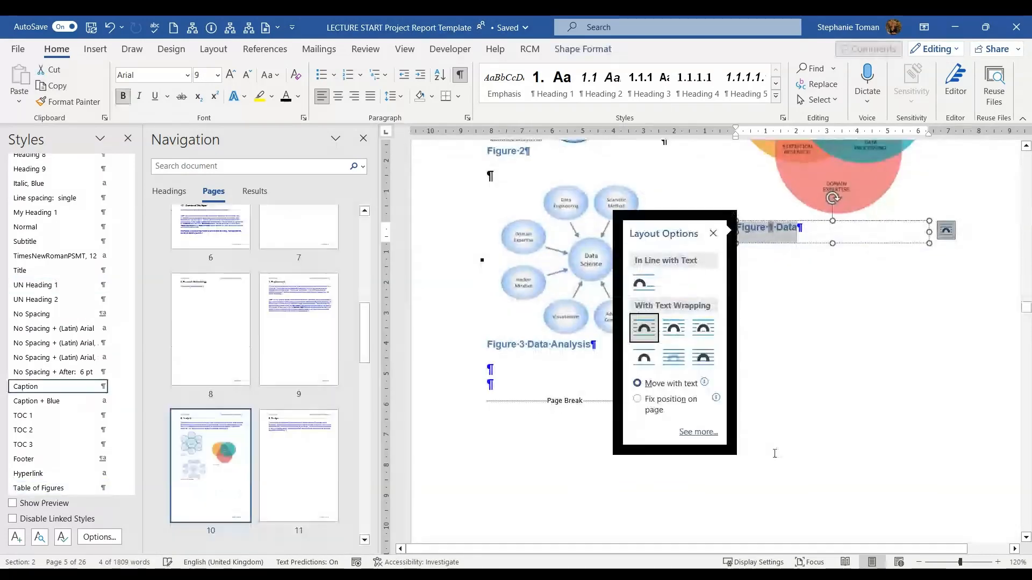
scroll(800, 500, "up", 3)
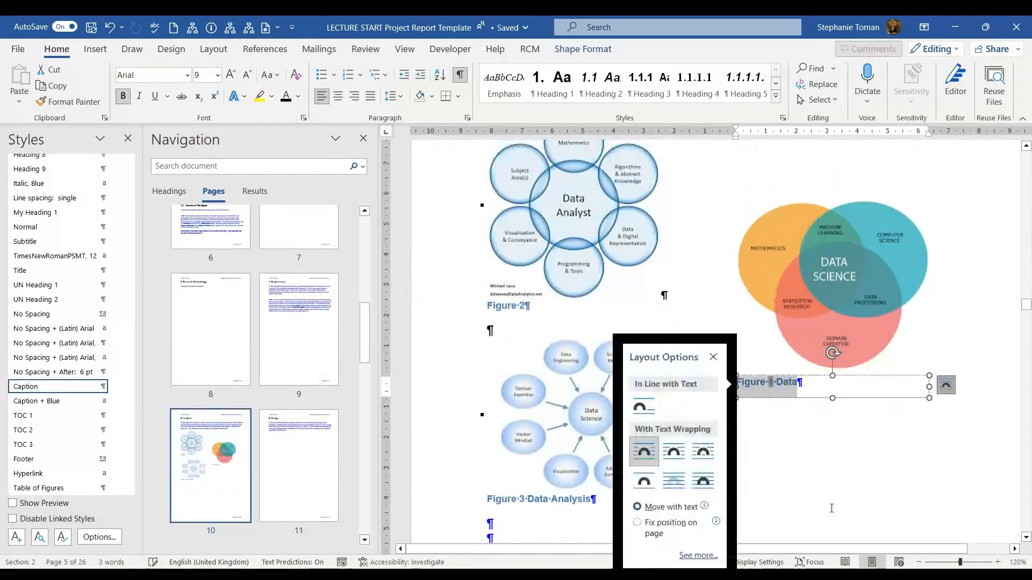
Inspect the automatic numbers in the Figure 3 and Figure 1 captions
left_click(919, 456)
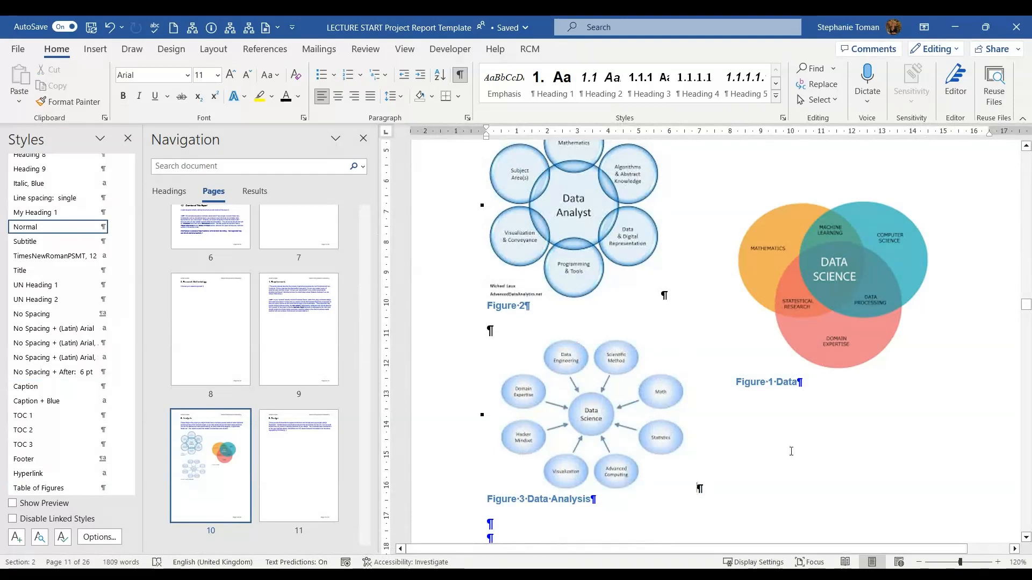
scroll(791, 451, "down", 3)
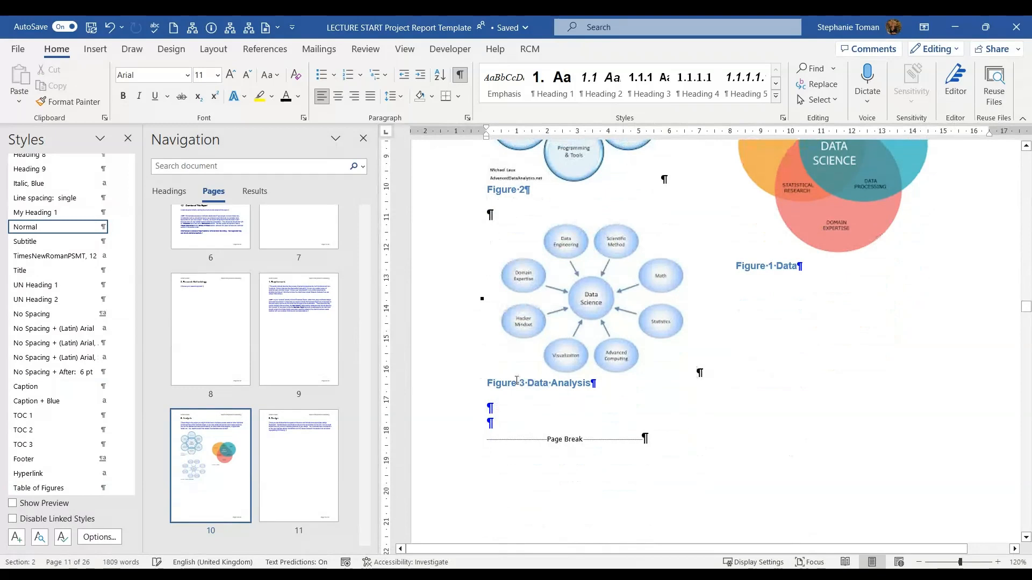
left_click(517, 380)
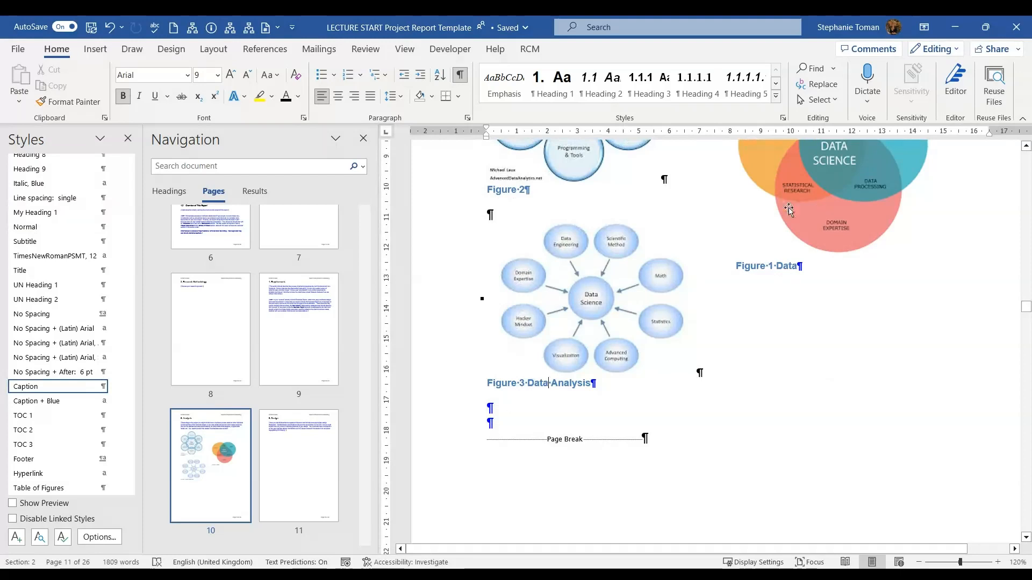
scroll(740, 371, "up", 3)
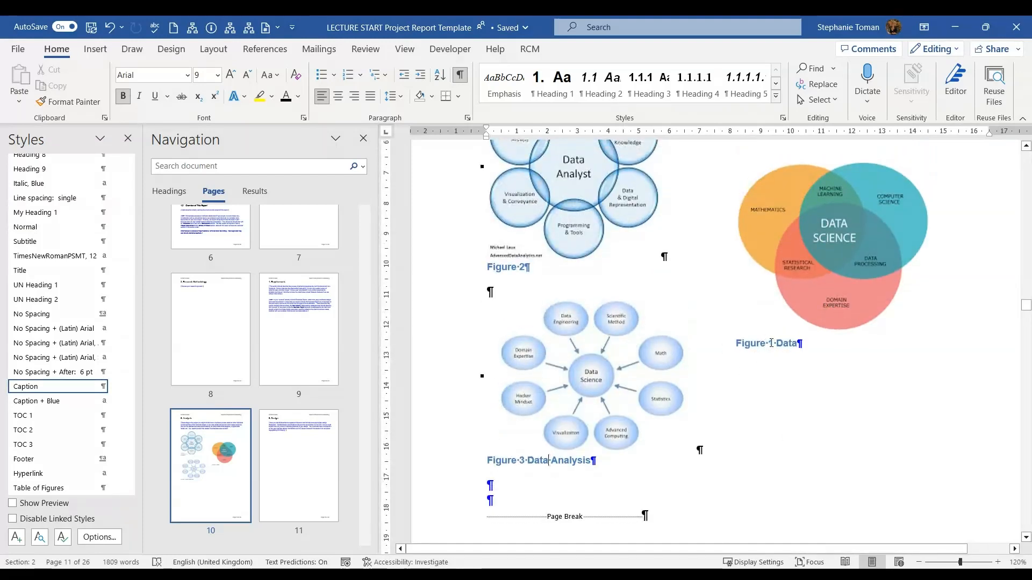
left_click(771, 344)
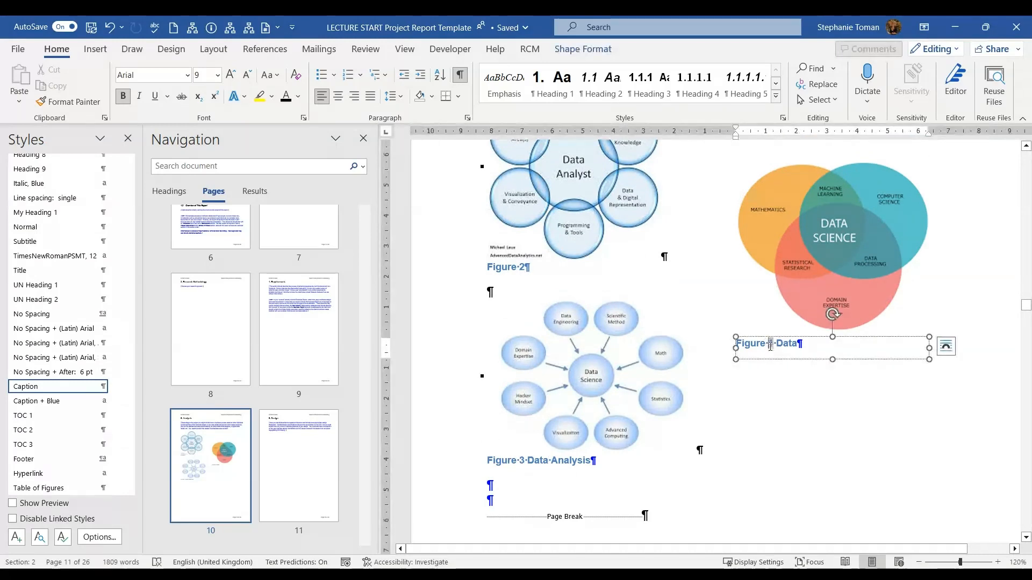
left_click(792, 344)
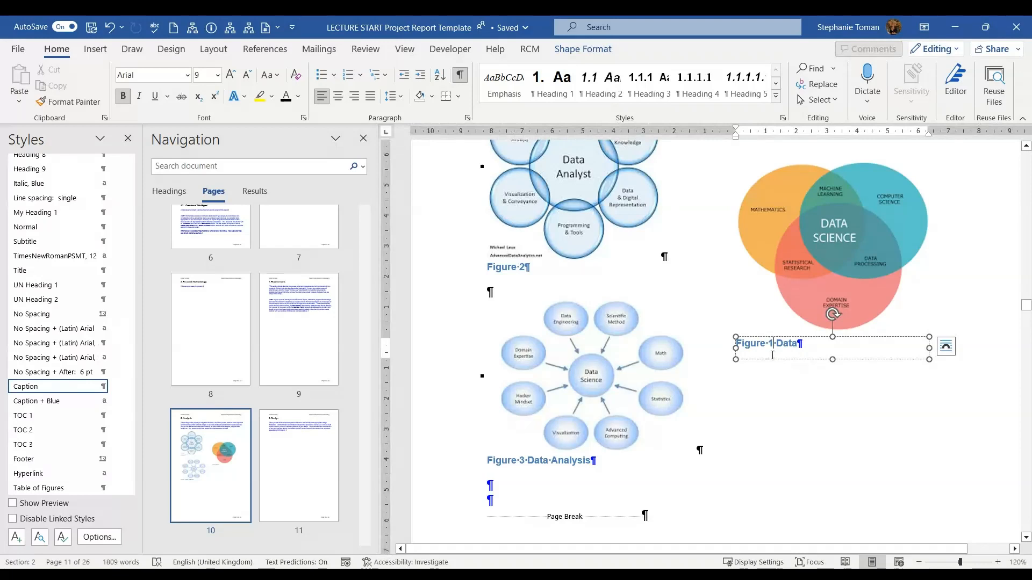
left_click(770, 342)
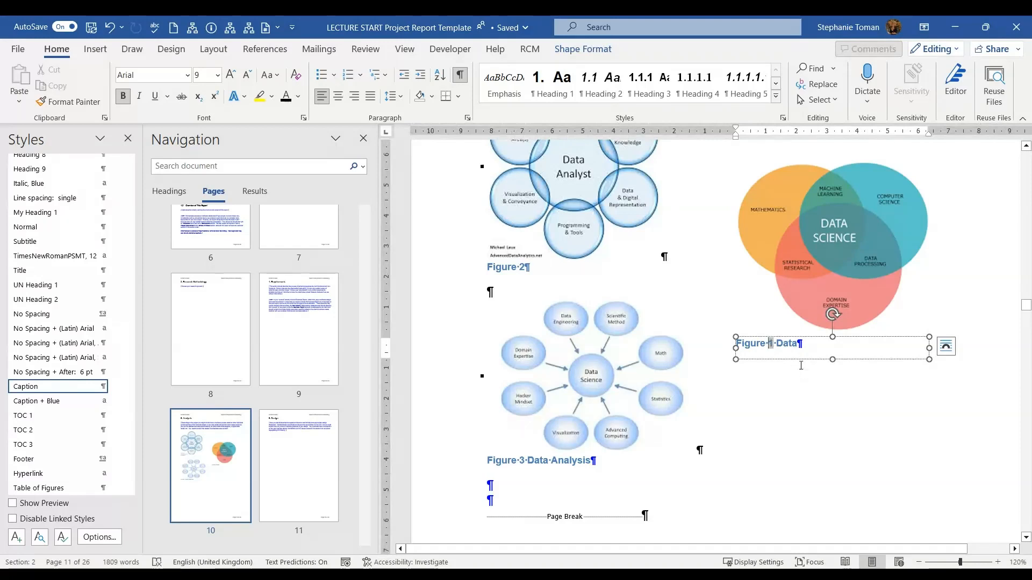
Edit the number field in the Venn diagram's caption, adding the A, B, C formatting switch to its SEQ field code
right_click(774, 342)
key("Escape")
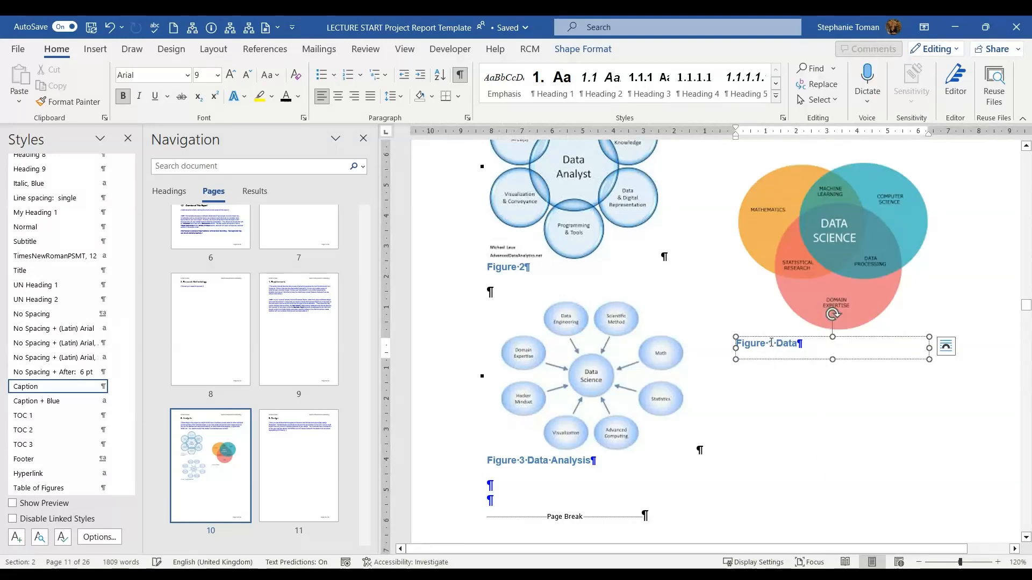
left_click(773, 343)
right_click(770, 344)
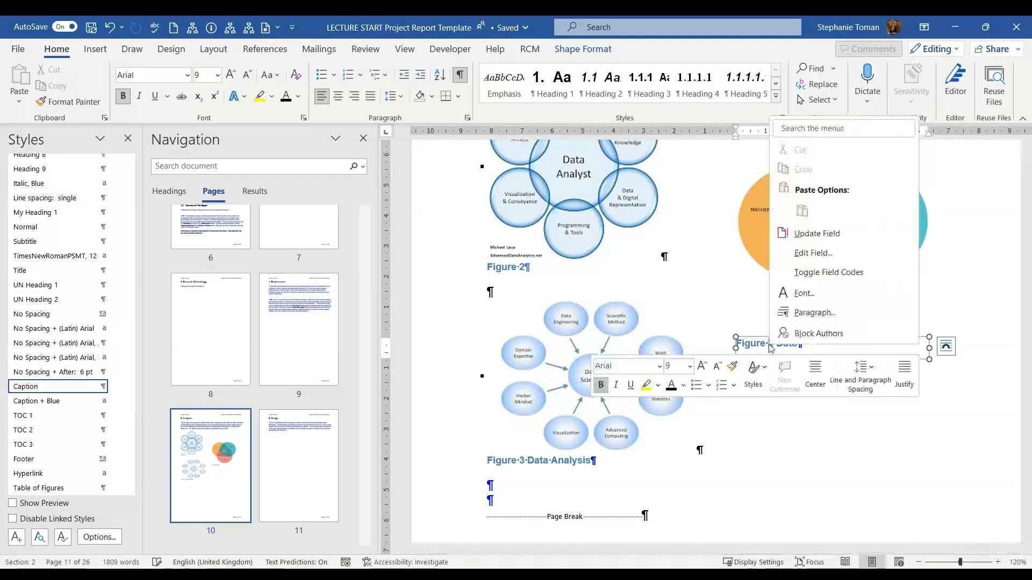
left_click(826, 254)
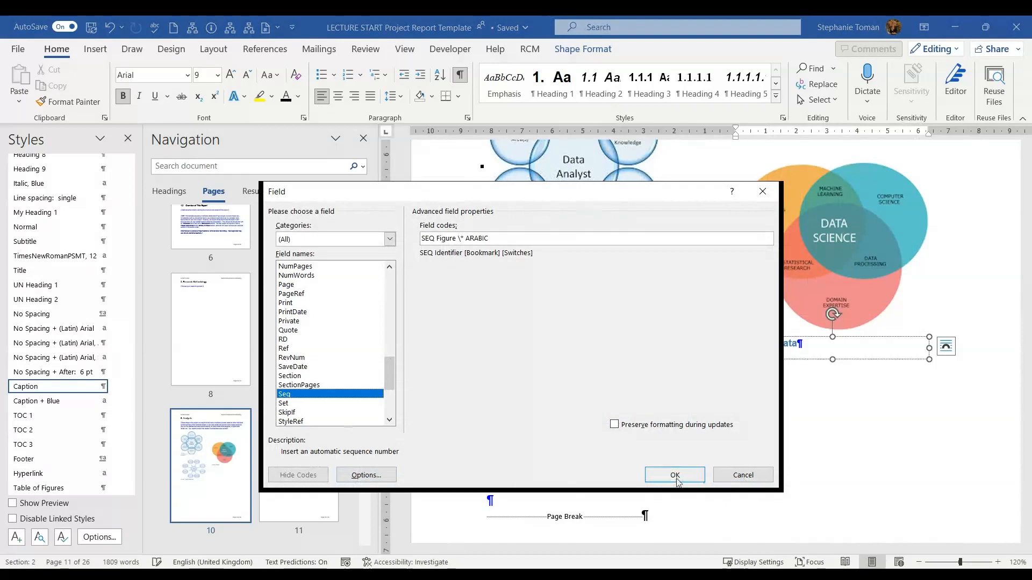
left_click(365, 480)
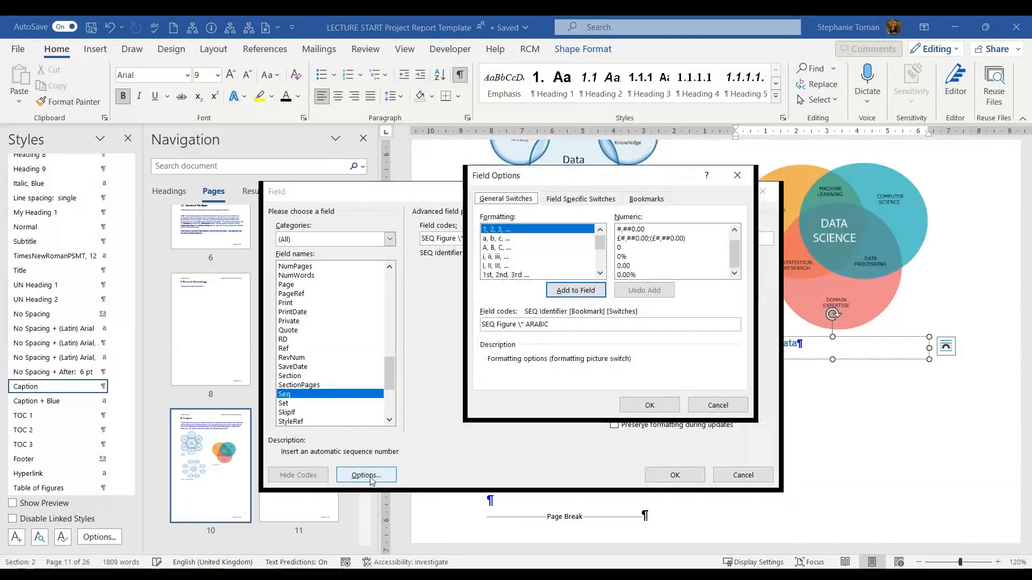
left_click(507, 249)
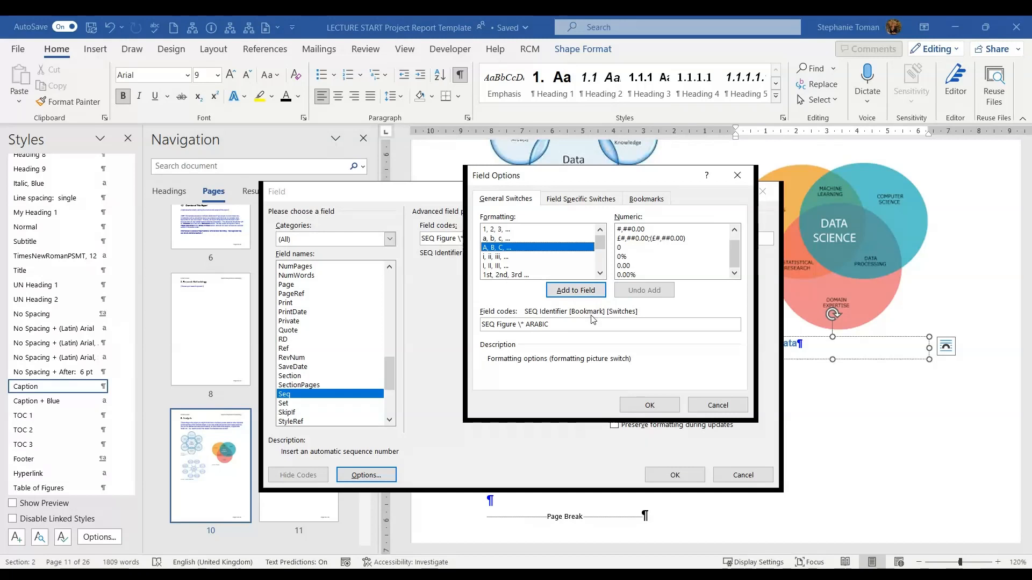
left_click(580, 292)
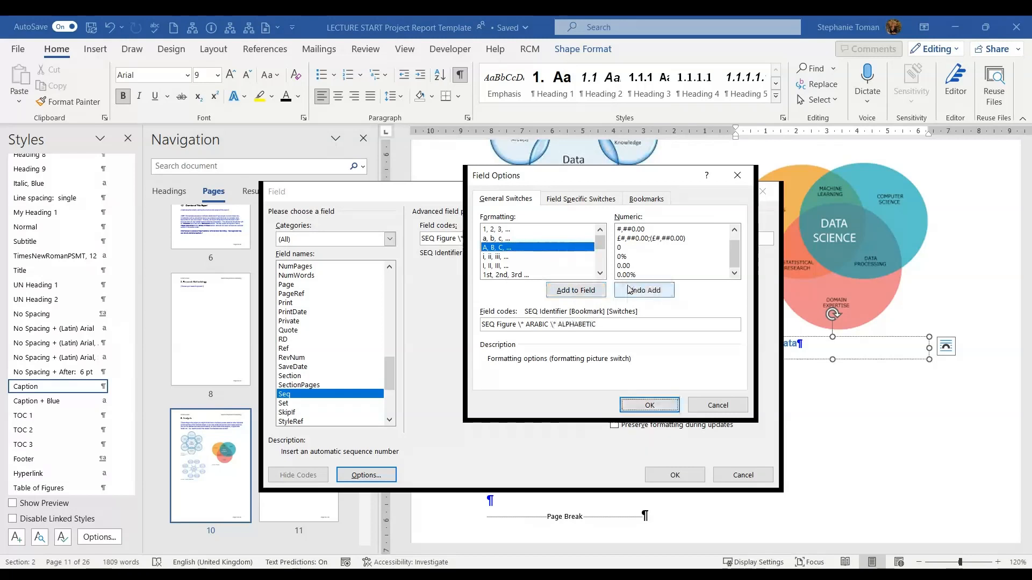
left_click(654, 409)
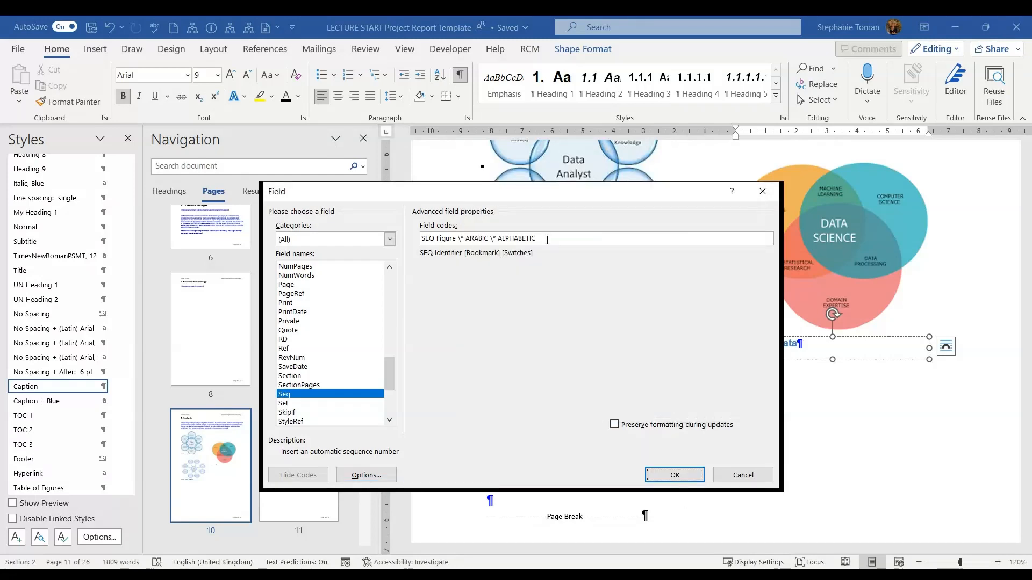
left_click(667, 476)
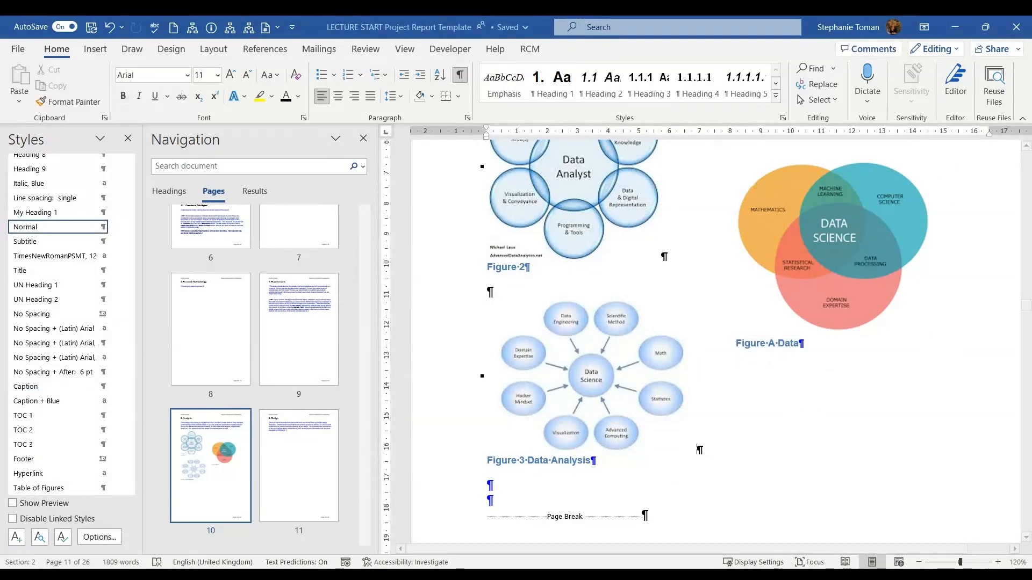
Go to the Table of Figures on page 4 and update the entire table
left_click_drag(1027, 311, 1029, 287)
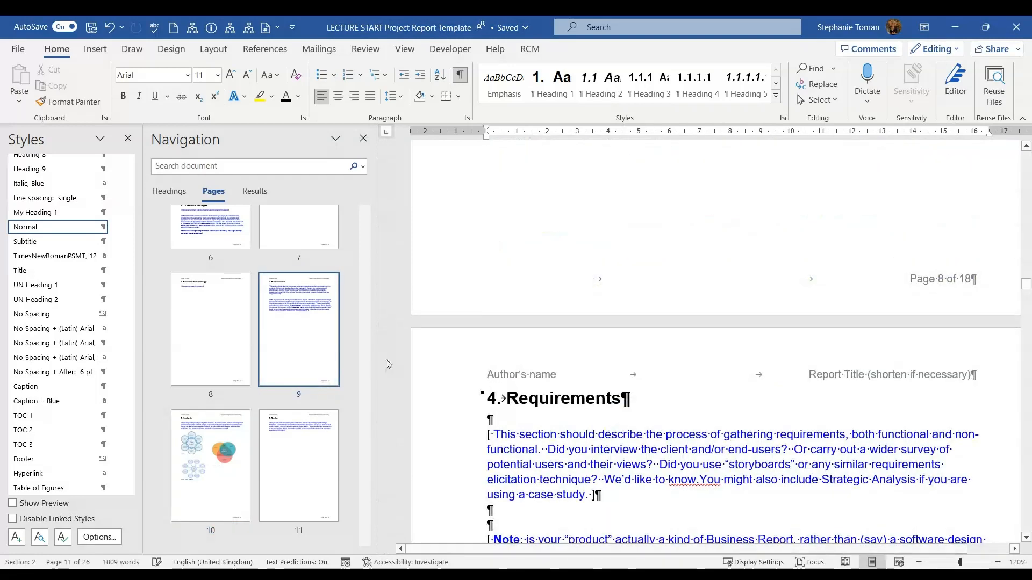
scroll(355, 296, "up", 1)
scroll(356, 297, "up", 4)
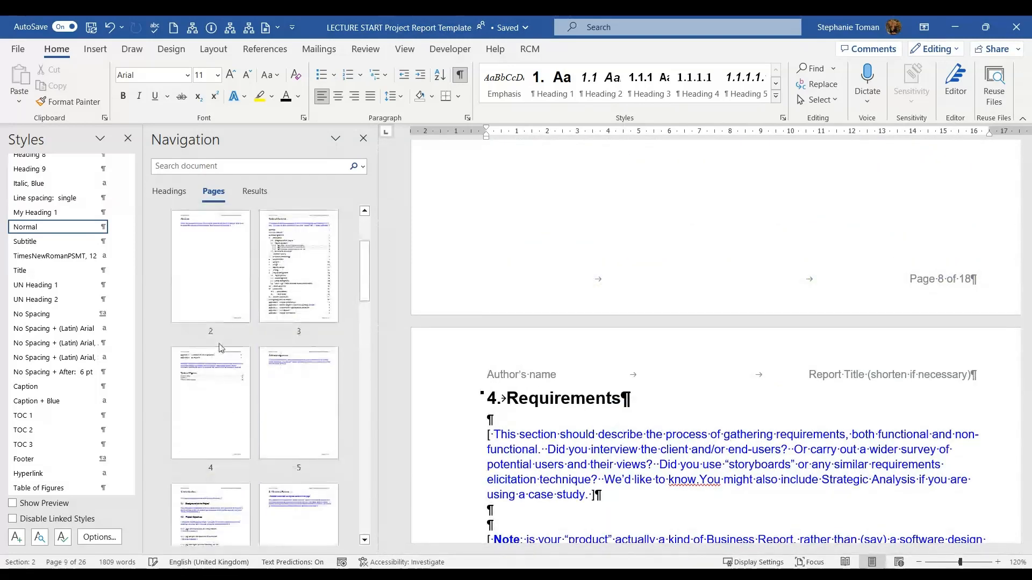
left_click(202, 408)
right_click(518, 355)
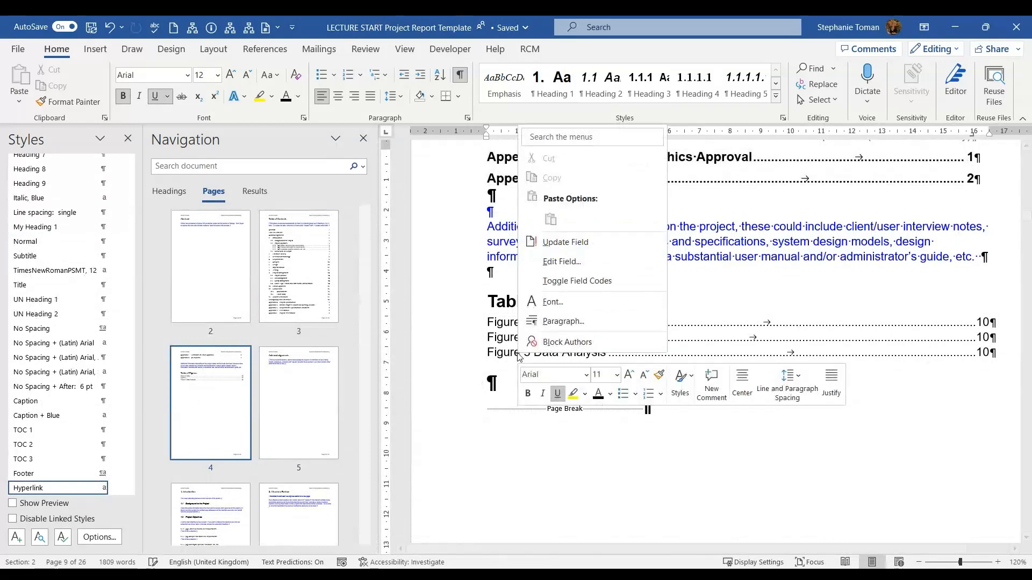
left_click(564, 241)
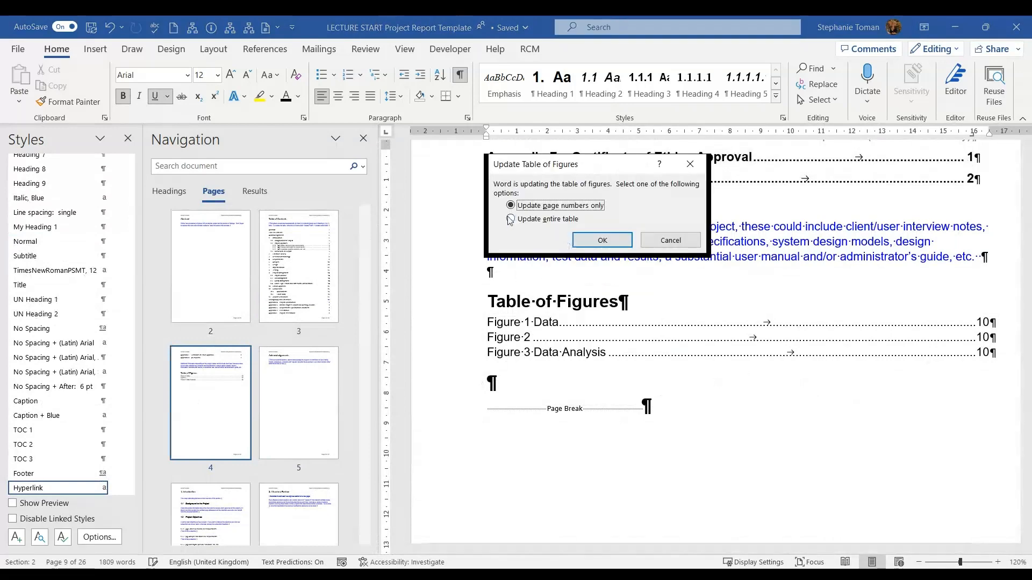
left_click(511, 220)
left_click(601, 240)
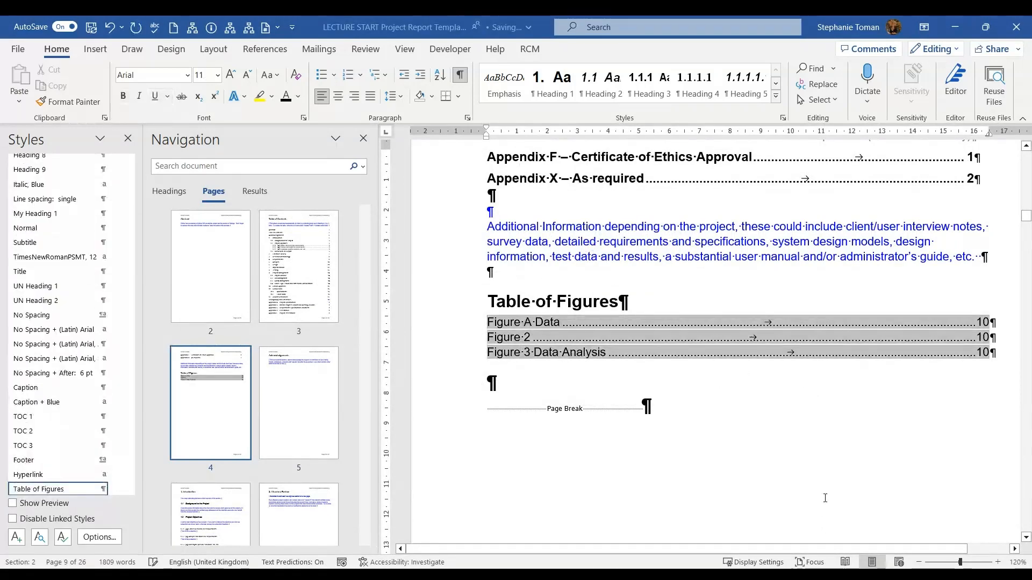
left_click(509, 416)
left_click(532, 325)
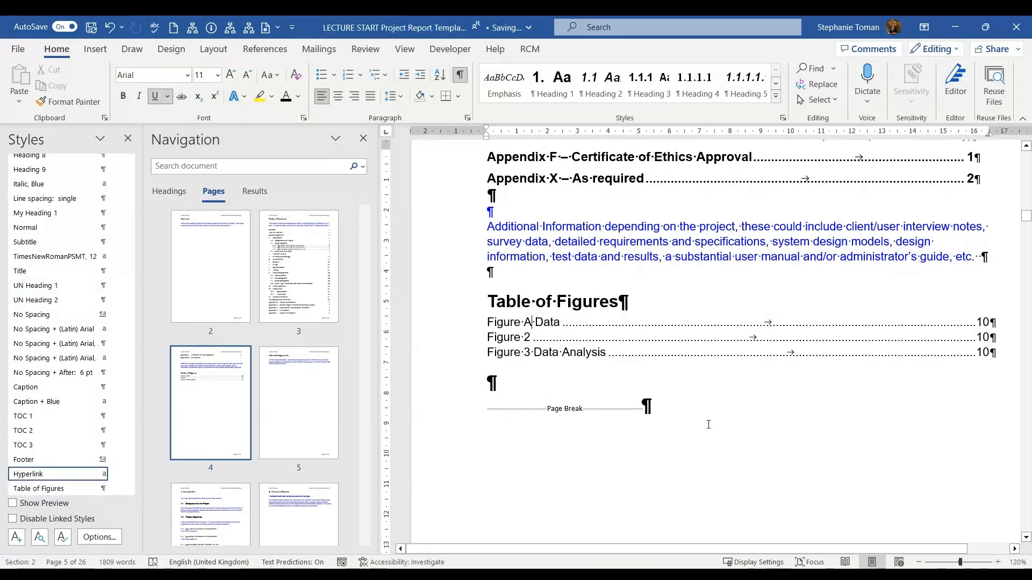
Insert the picture Chart 1 from the Captions folder on a new line below the text of section 6, Design
left_click(987, 355, "ctrl")
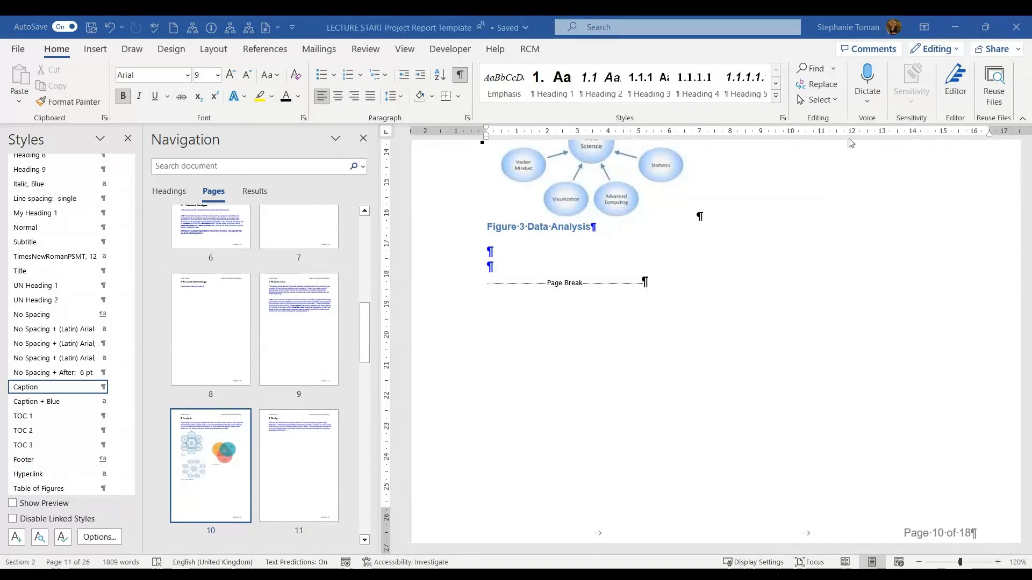
scroll(778, 317, "down", 6)
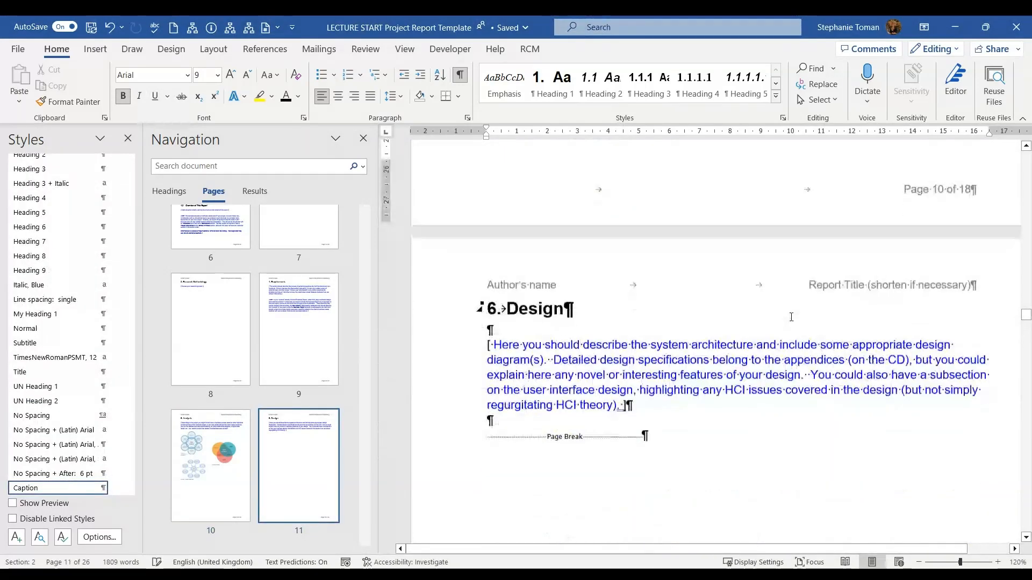
scroll(793, 319, "down", 3)
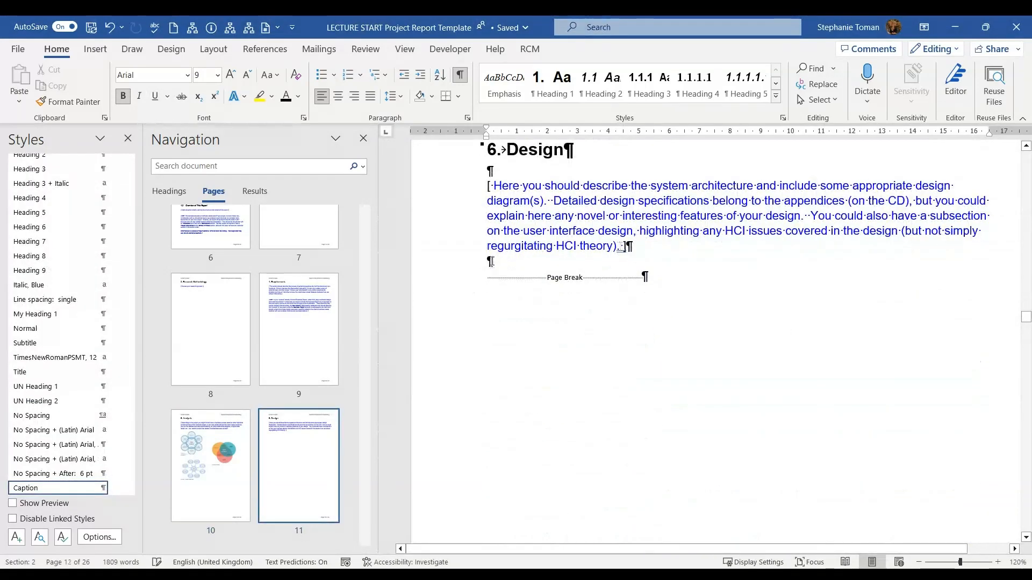
left_click(491, 262)
key("Return")
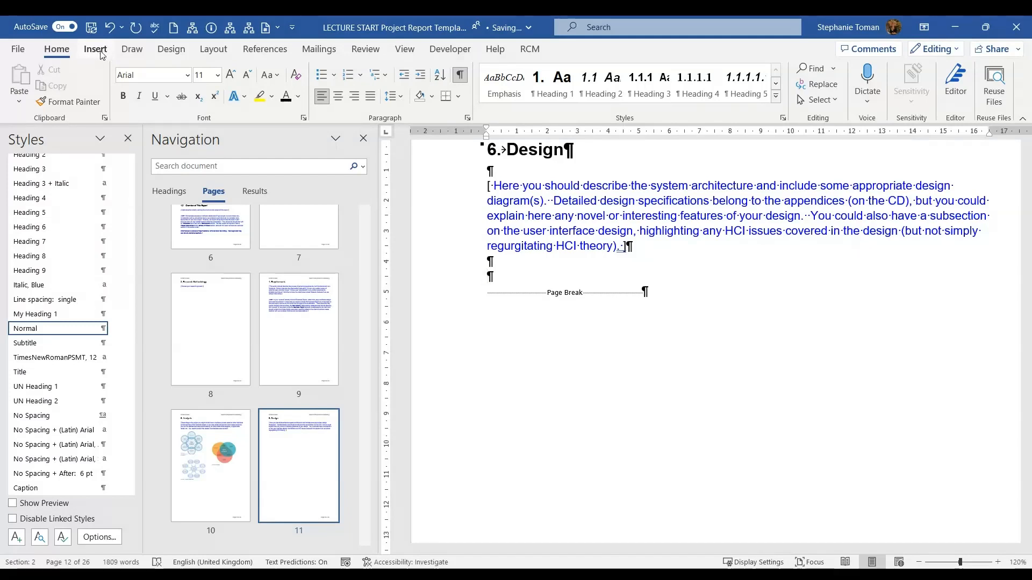
left_click(97, 50)
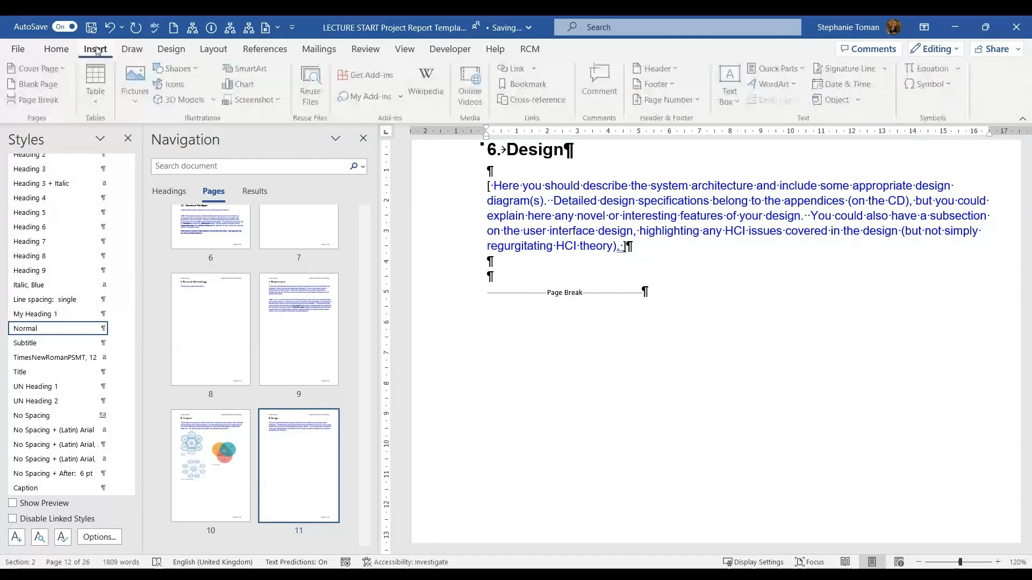
left_click(137, 86)
left_click(171, 141)
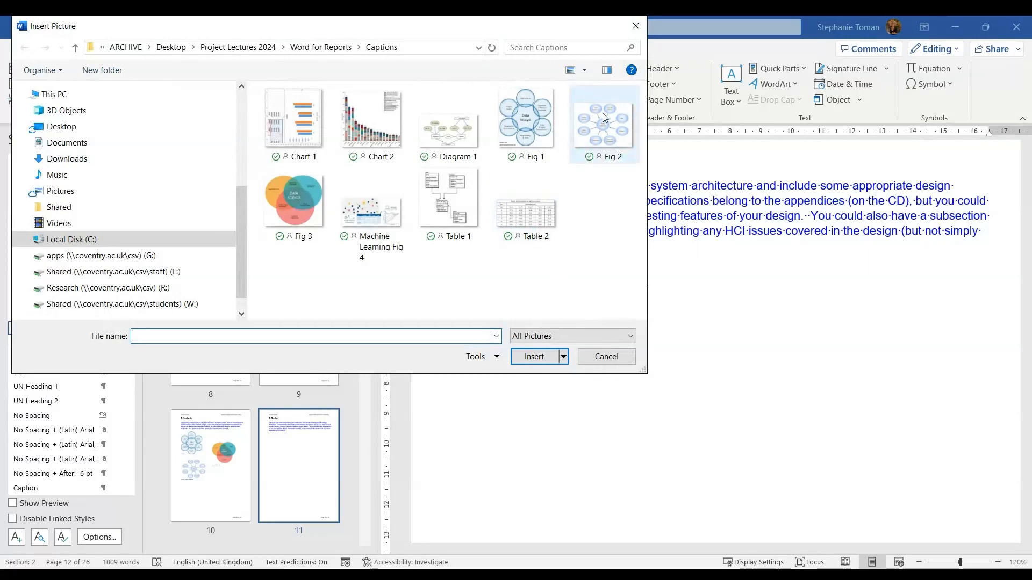
double_click(299, 131)
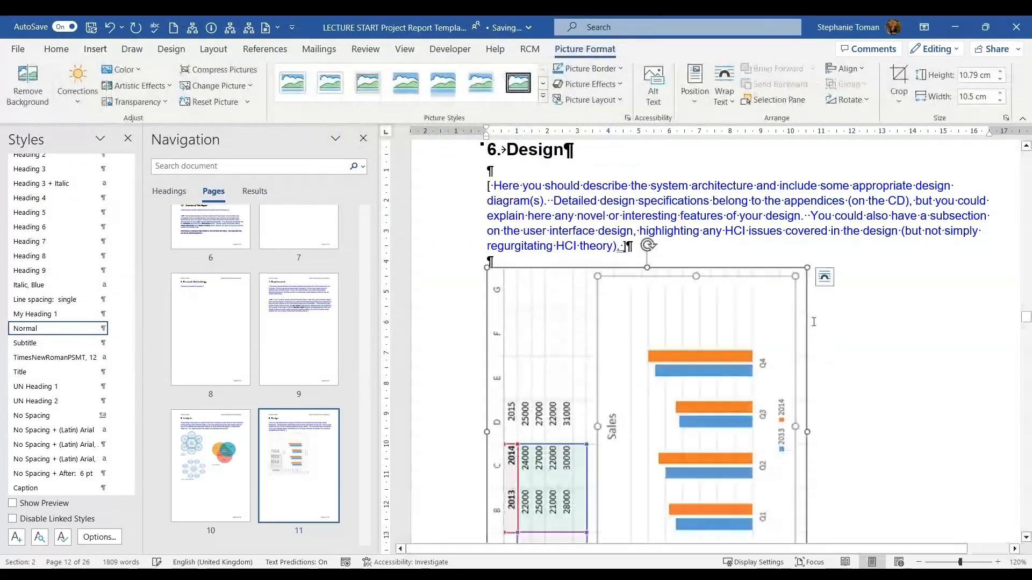
left_click(887, 340)
Rotate the Sales chart picture 90° to the right so that it stands upright
scroll(894, 346, "down", 2)
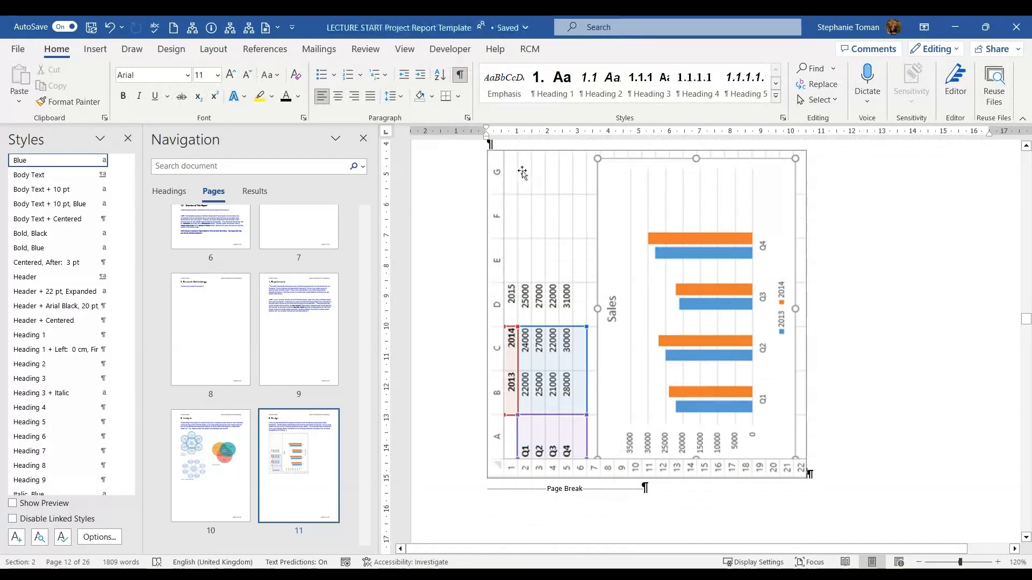
left_click(519, 168)
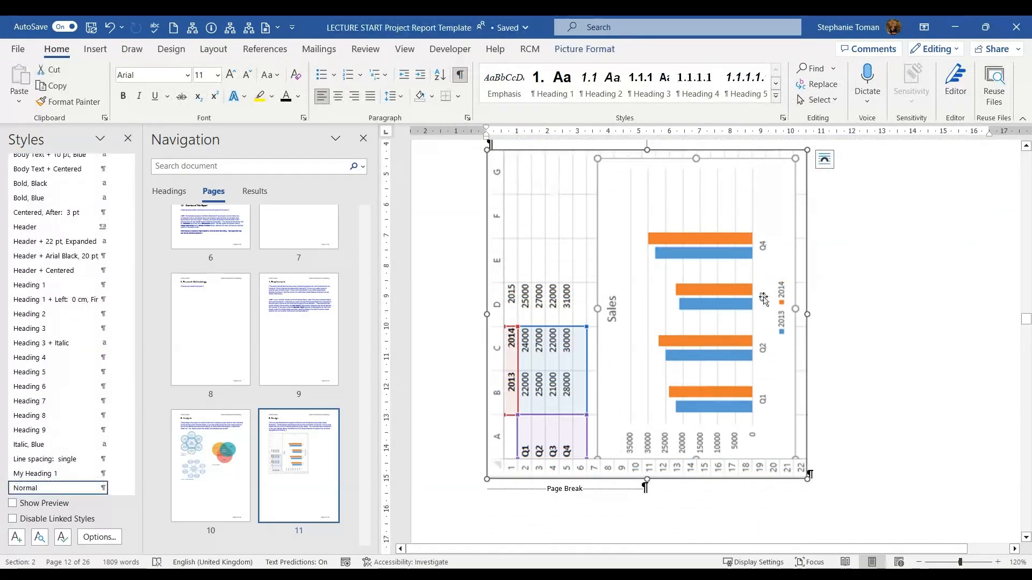
left_click(585, 47)
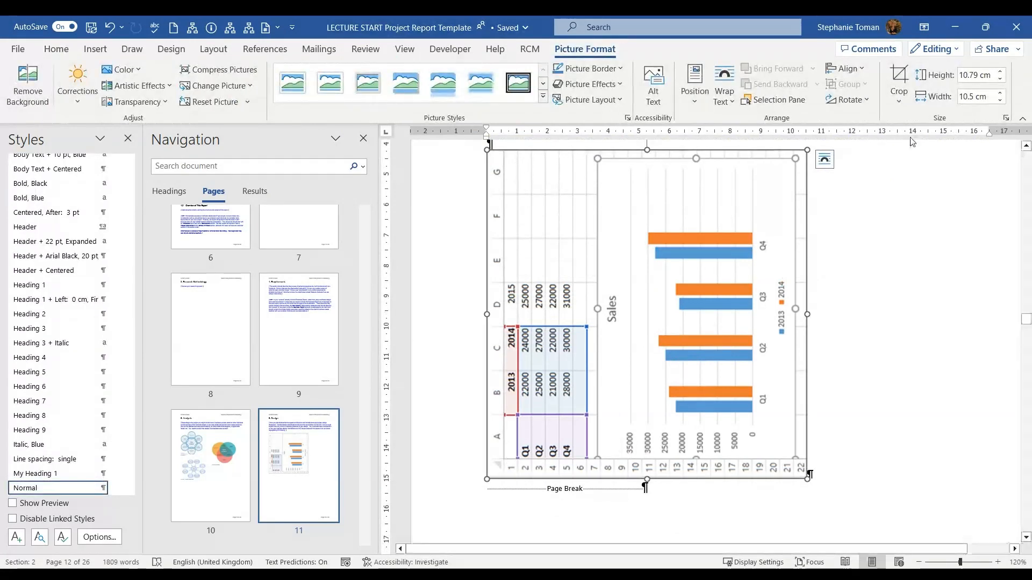
left_click(868, 103)
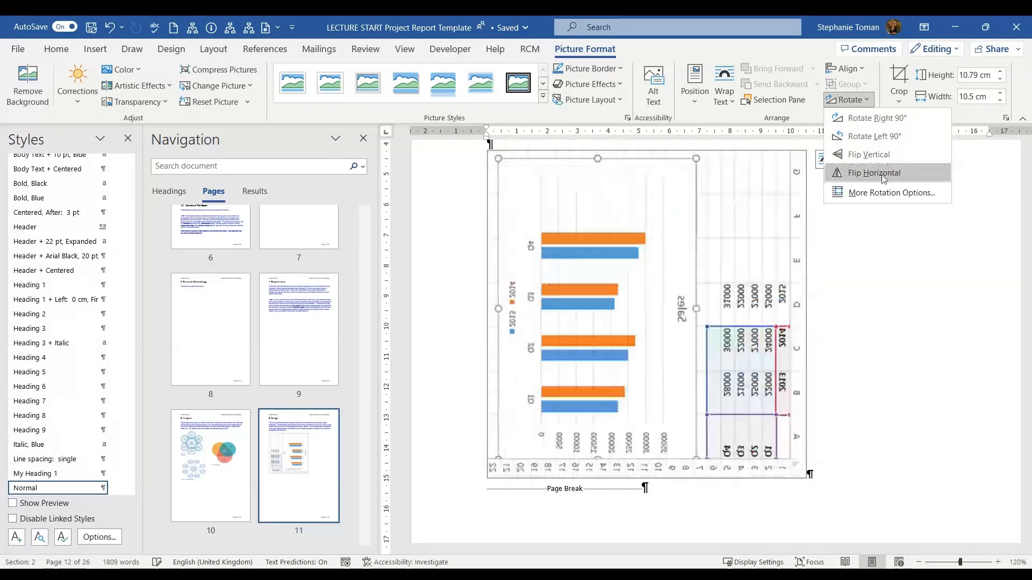
left_click(880, 118)
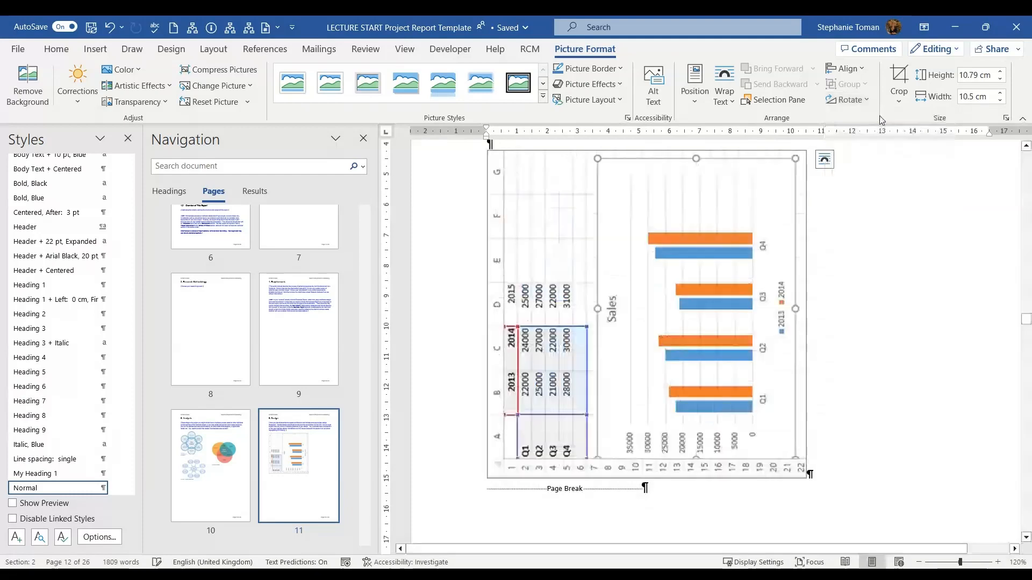
left_click(911, 275)
Add two blank lines between the Sales chart picture and the page break
scroll(704, 381, "down", 3)
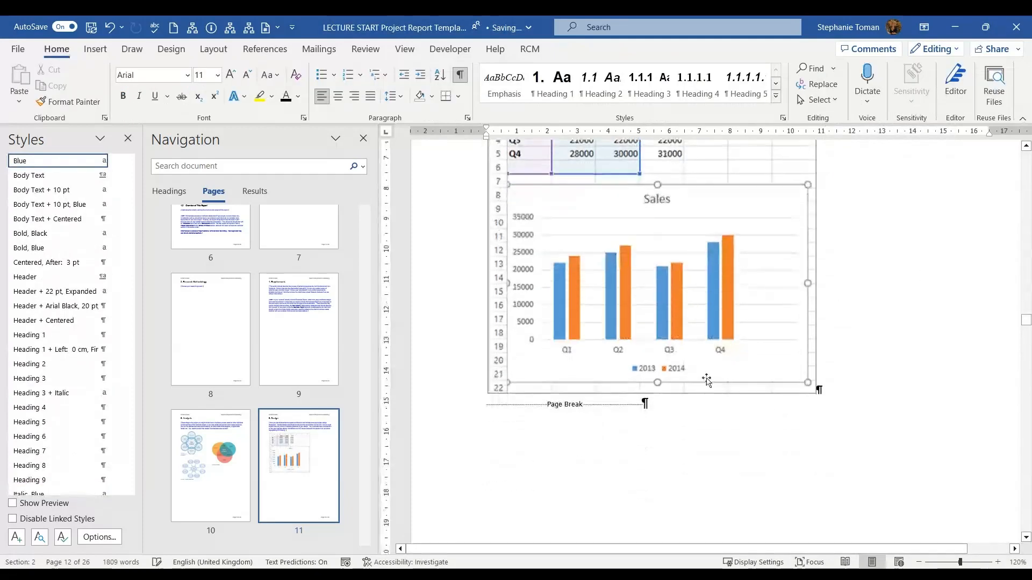
key("Return")
key("Return")
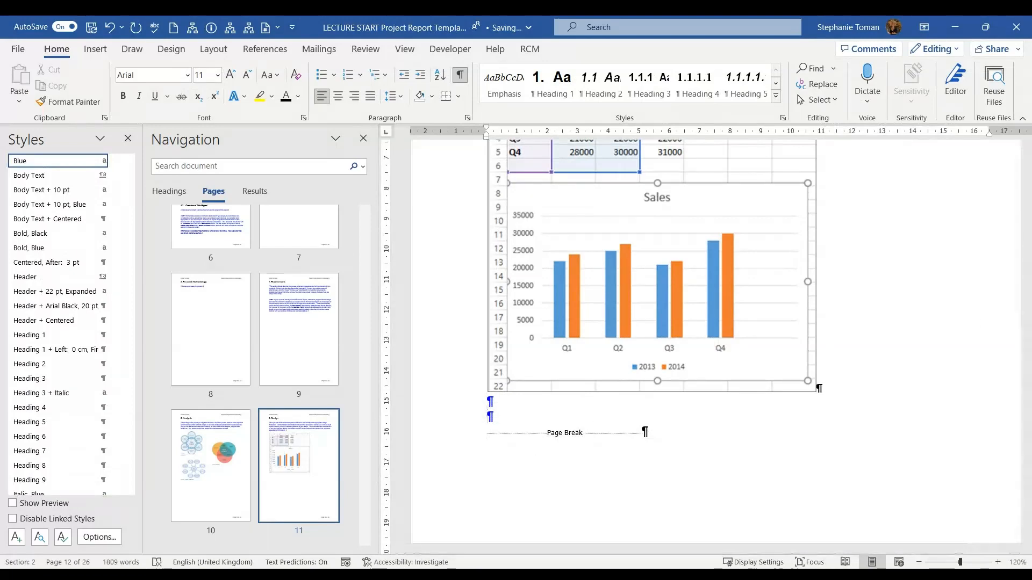
left_click(96, 49)
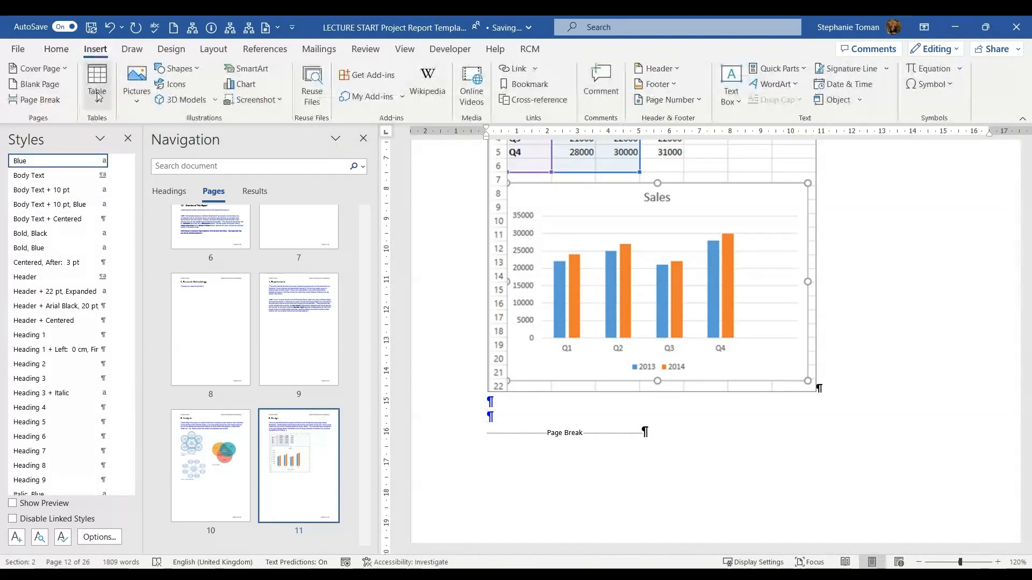
left_click(97, 97)
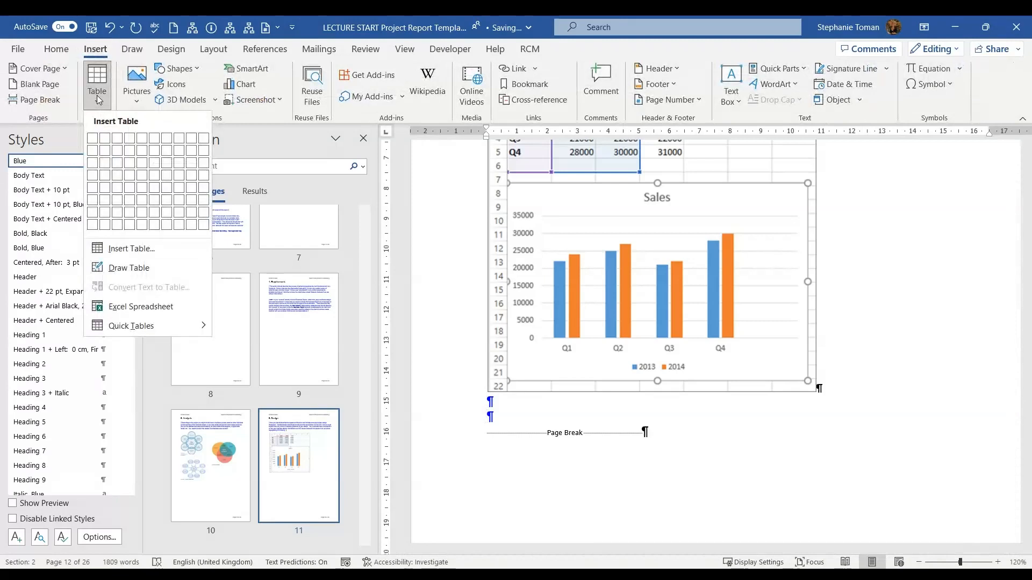
left_click(159, 306)
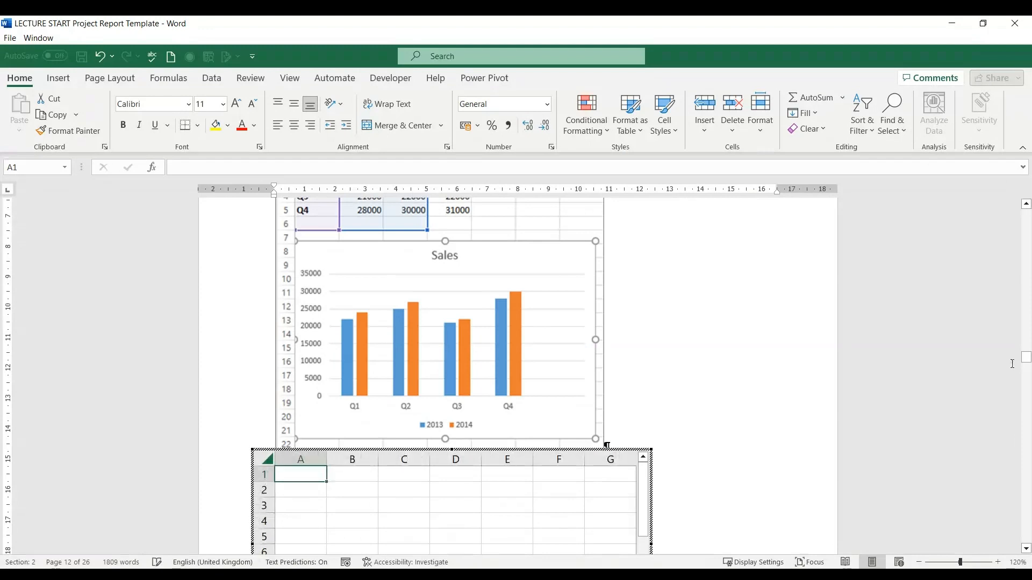
left_click(714, 348)
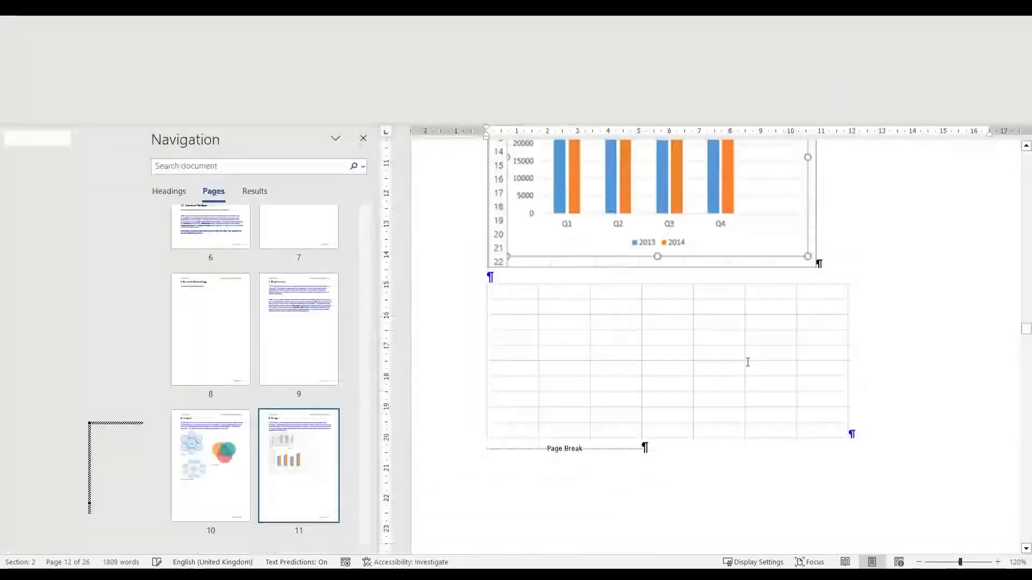
double_click(623, 328)
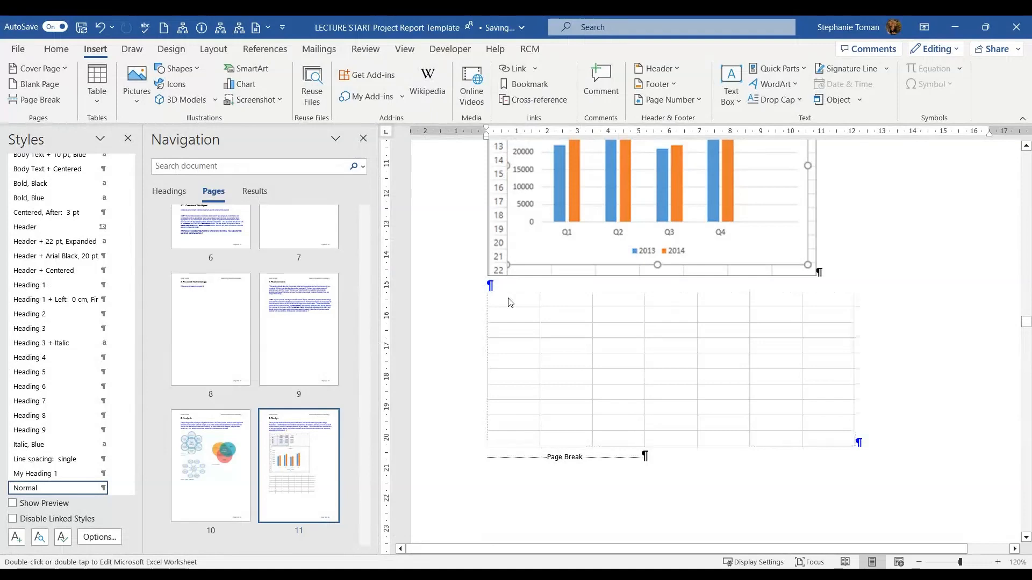
key("ctrl+z")
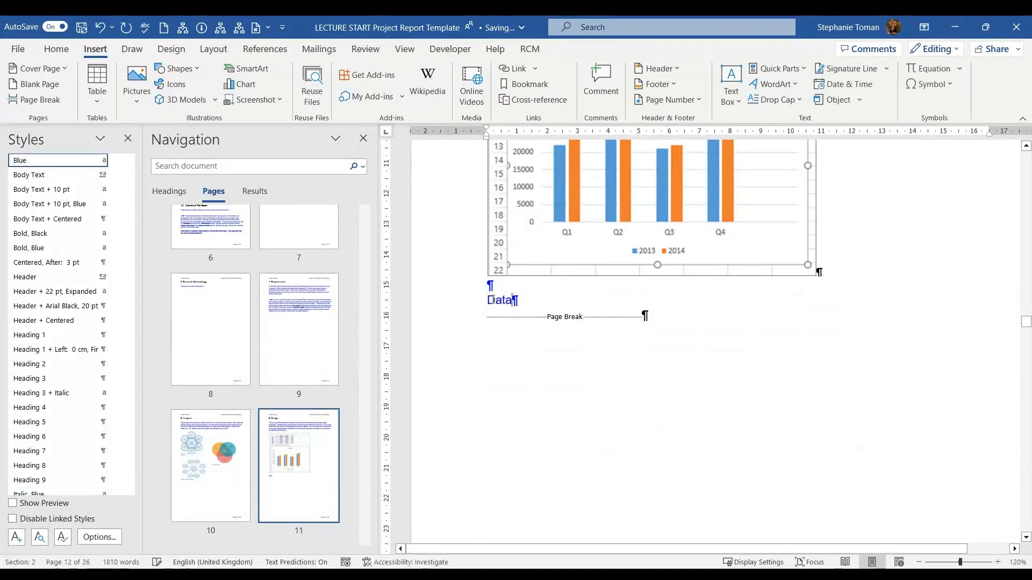
left_click_drag(492, 300, 528, 300)
key("Delete")
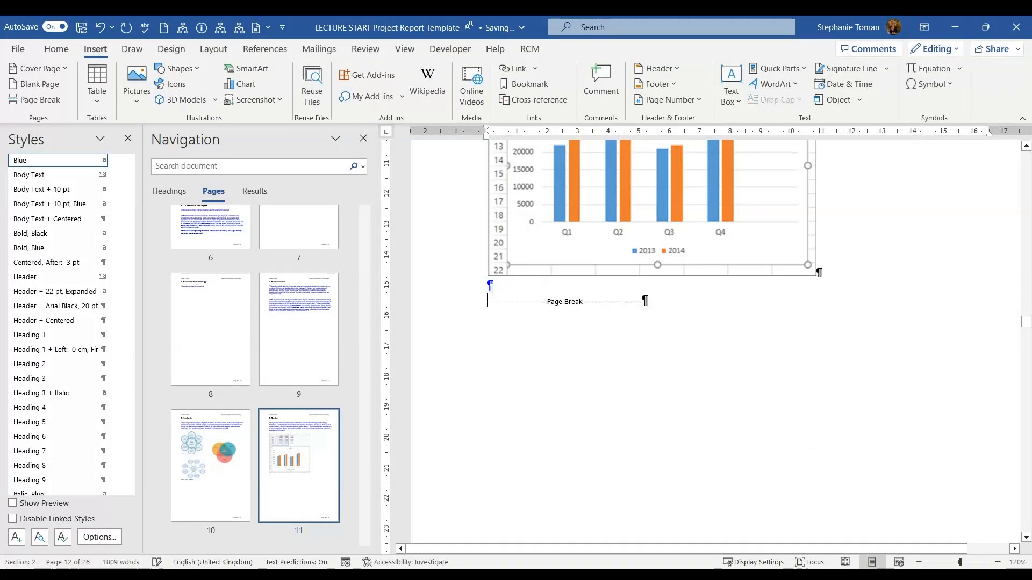
key("Return")
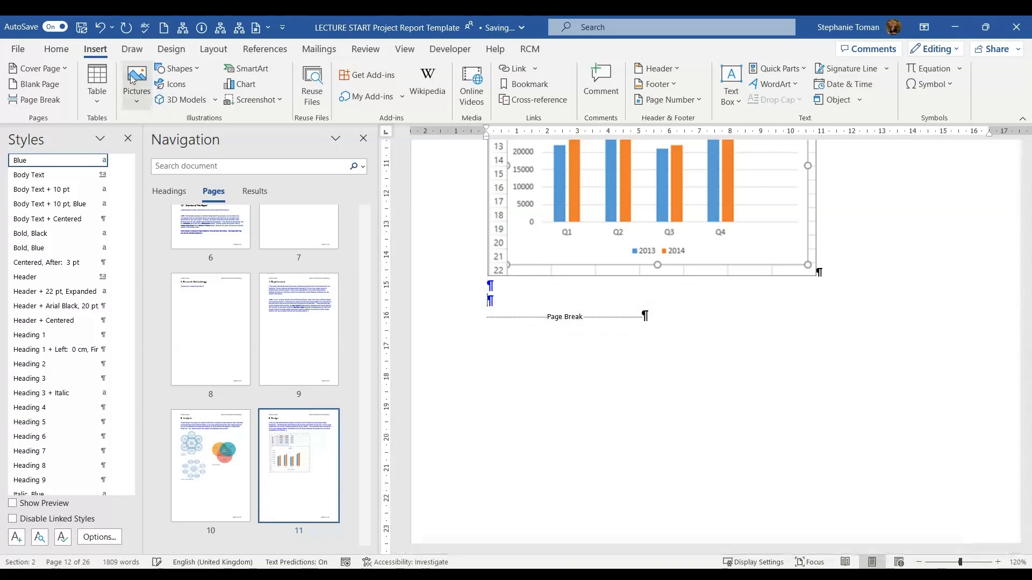
Insert an embedded Excel spreadsheet on the blank line above the page break and enter Data Science in cell A1
left_click(97, 89)
left_click(135, 306)
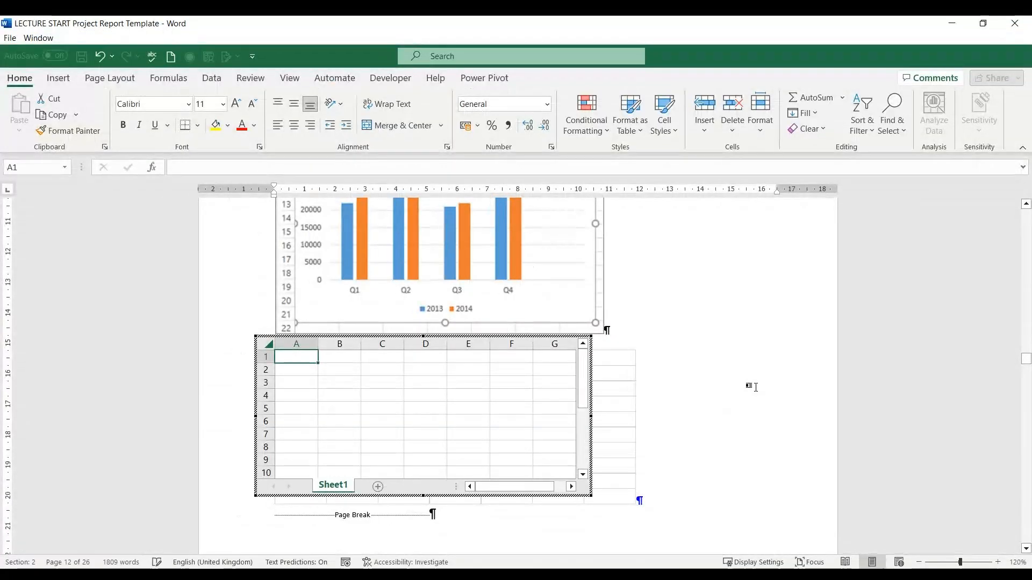
type("Data")
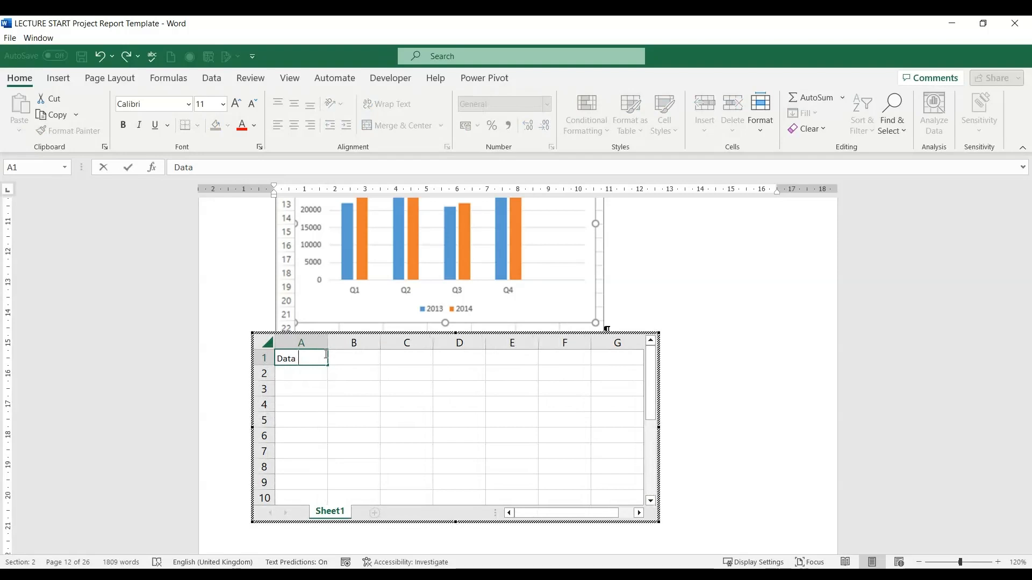
type("Scienc")
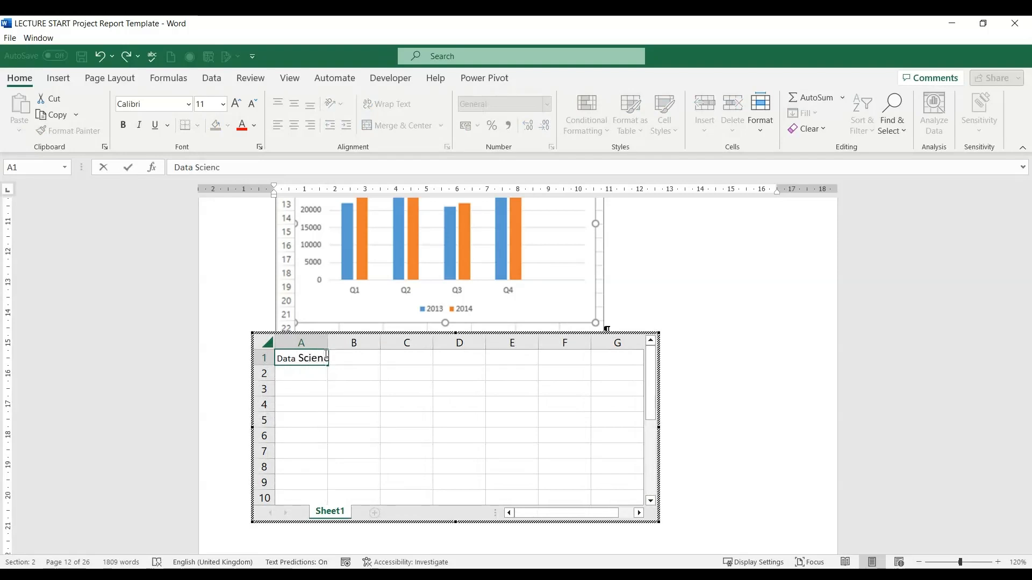
type("e")
key("Return")
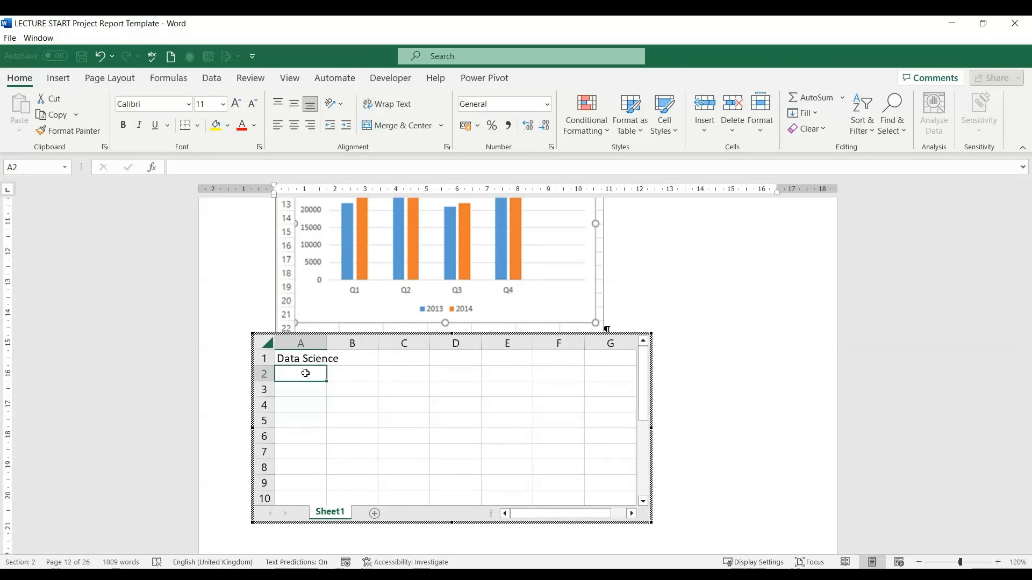
Enter the column headings One, Two and Three in cells A2, B2 and C2 of the embedded spreadsheet
type("One")
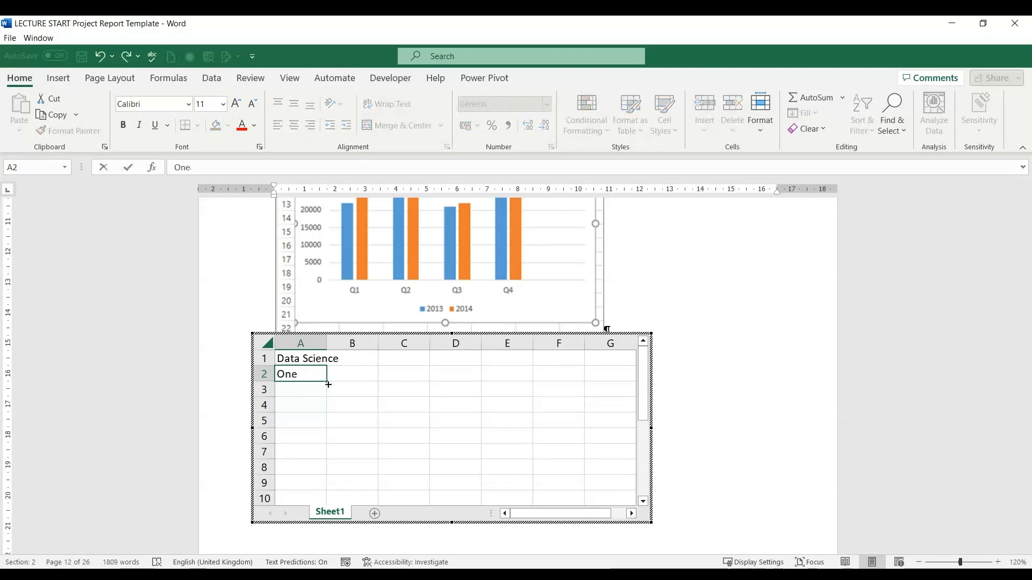
left_click(359, 375)
type("Two")
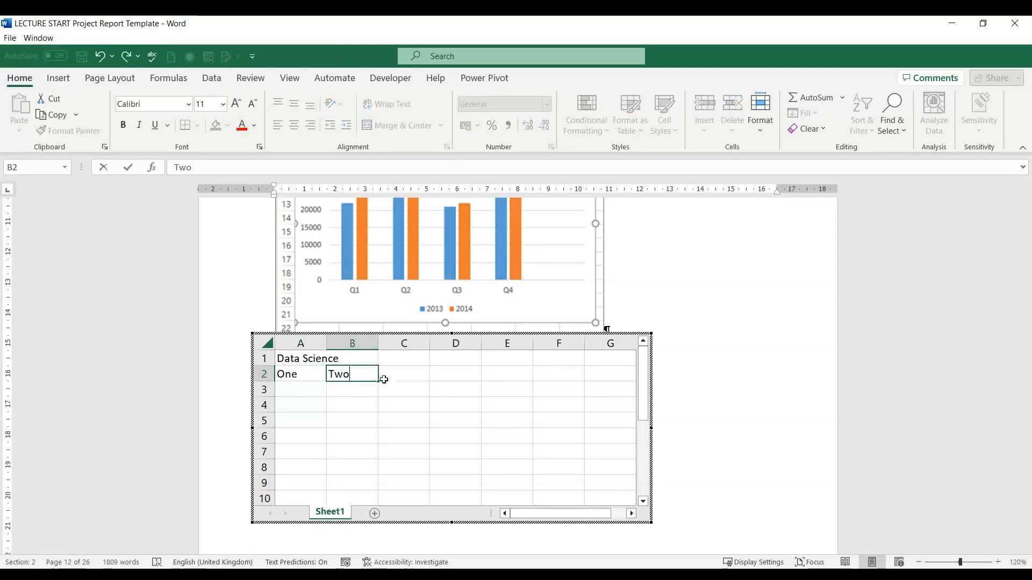
left_click(417, 378)
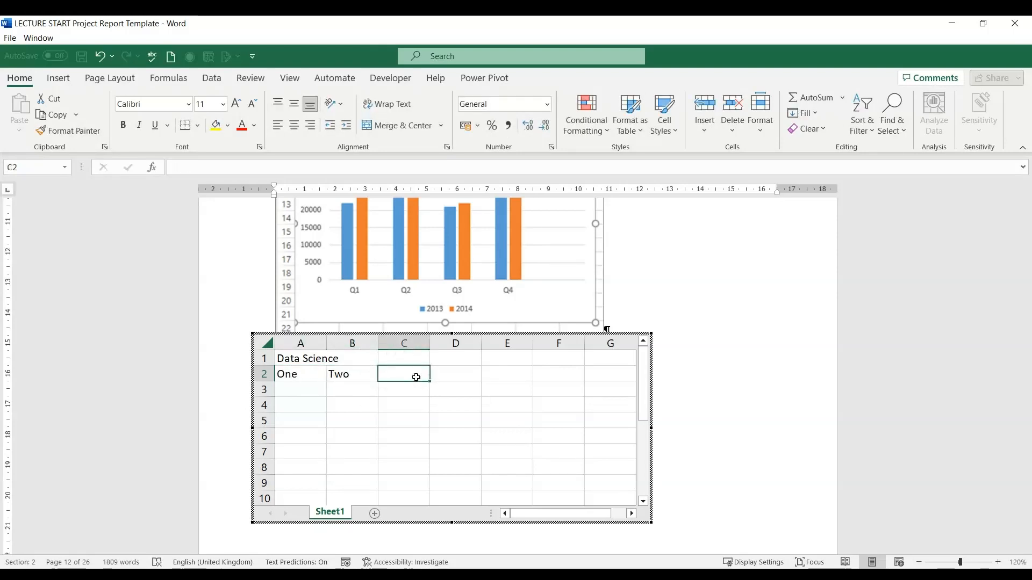
type("Three")
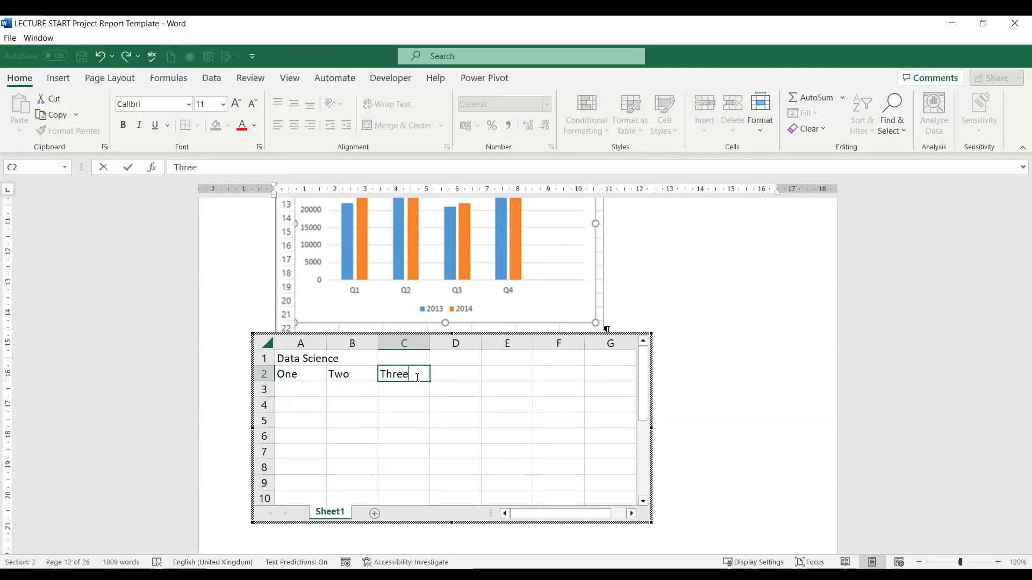
left_click(438, 381)
Enter 12121, 5454 and 5454 in cells A3 to C3 and return from the spreadsheet to the document
left_click(288, 388)
type("12121")
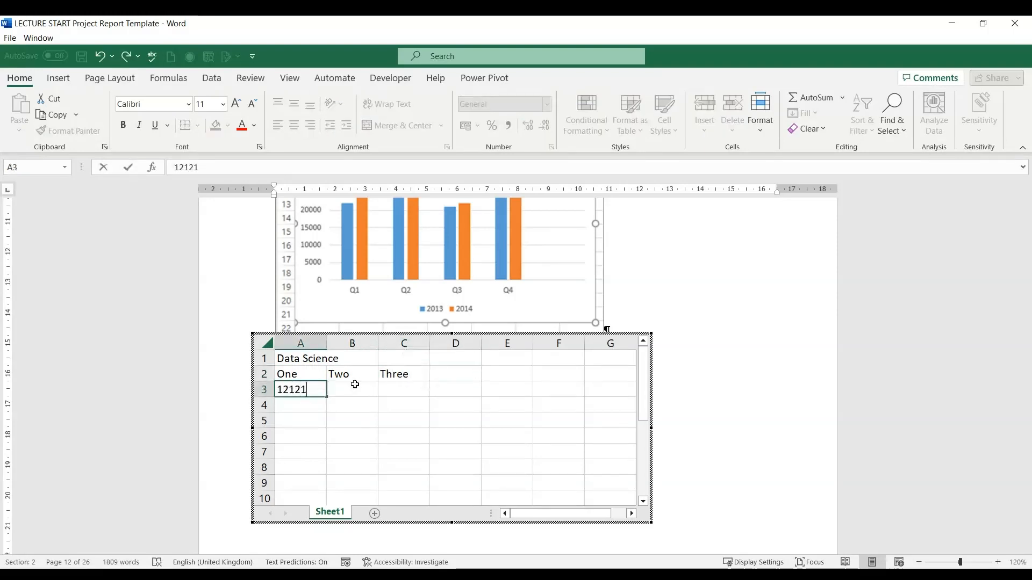
left_click(355, 385)
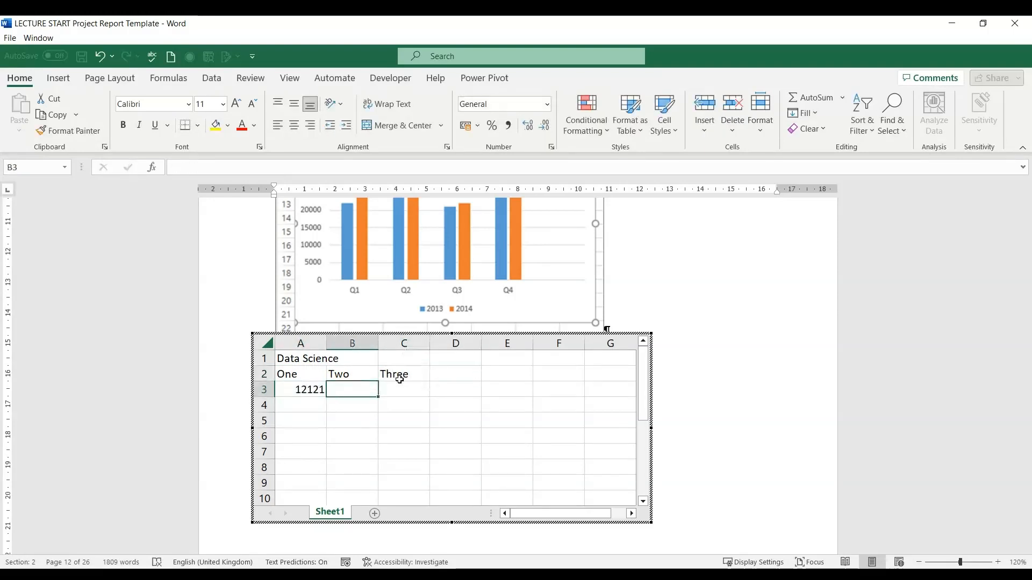
type("5454")
left_click(394, 394)
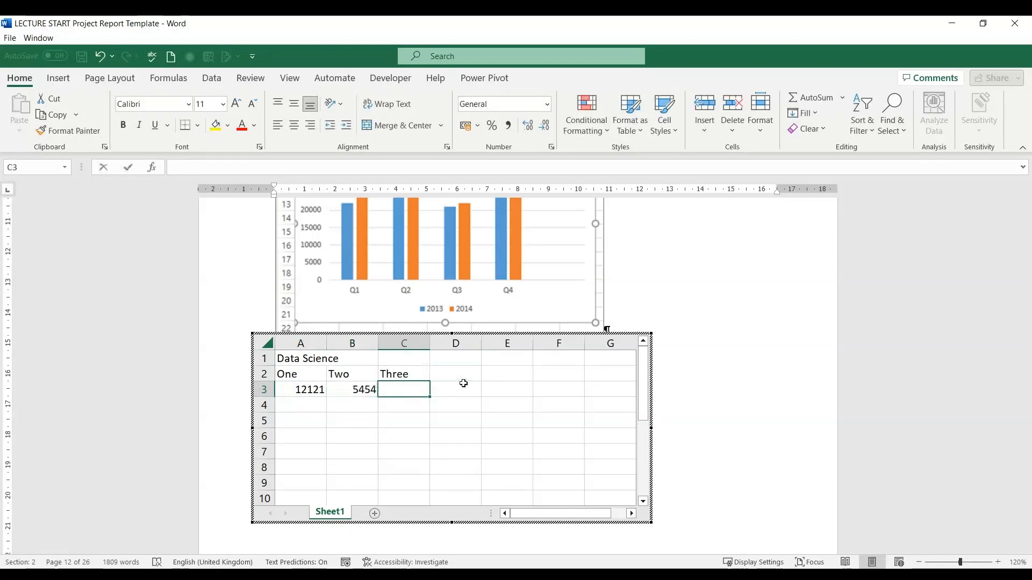
type("5454")
left_click(449, 396)
left_click(315, 406)
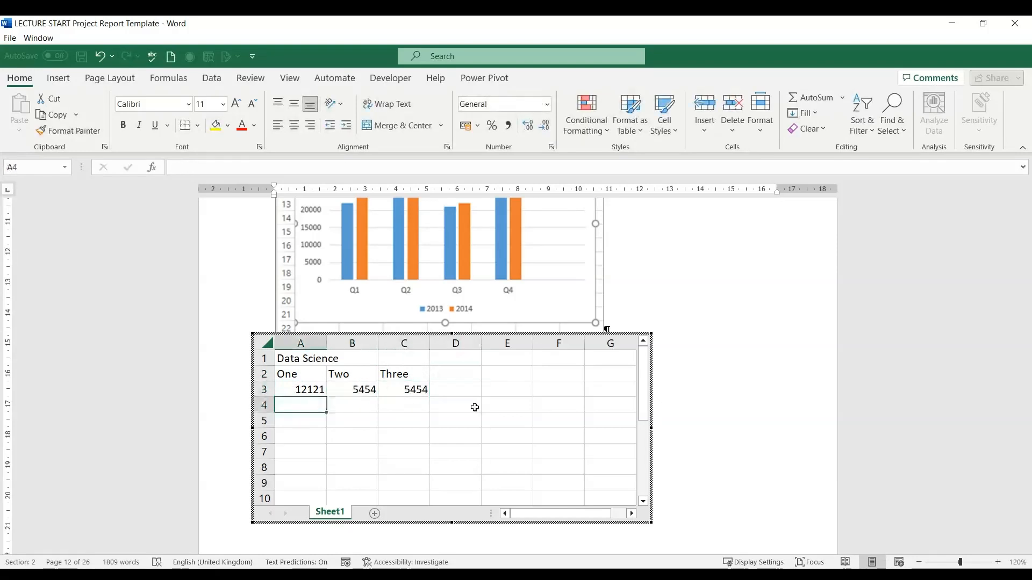
left_click(473, 404)
left_click(315, 405)
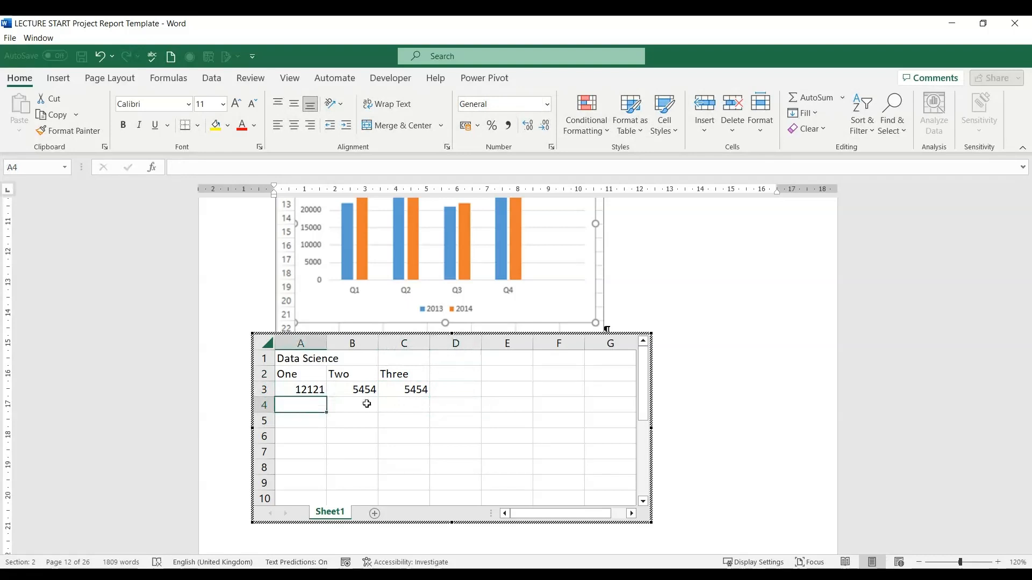
left_click(360, 404)
left_click(291, 408)
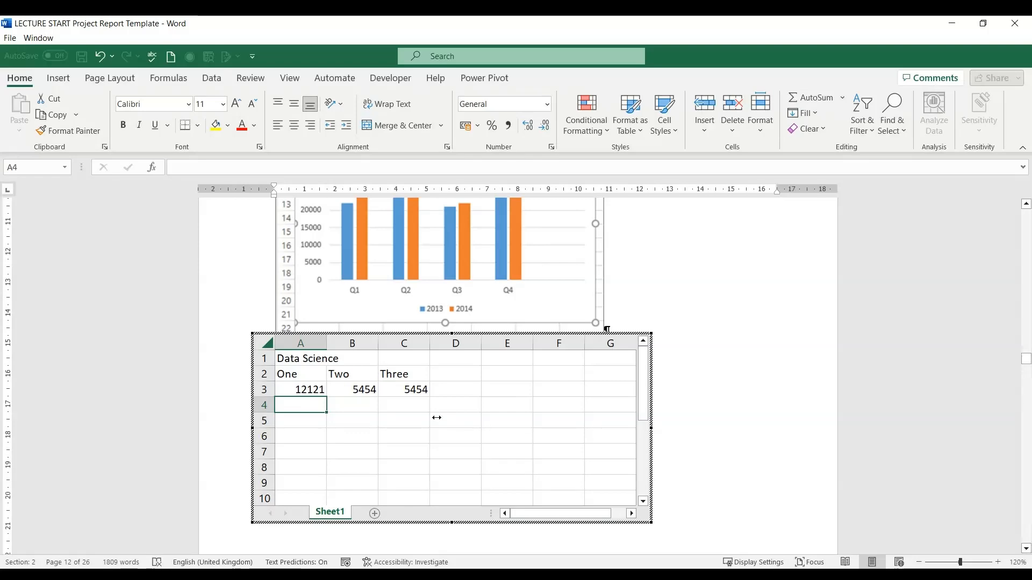
left_click(721, 444)
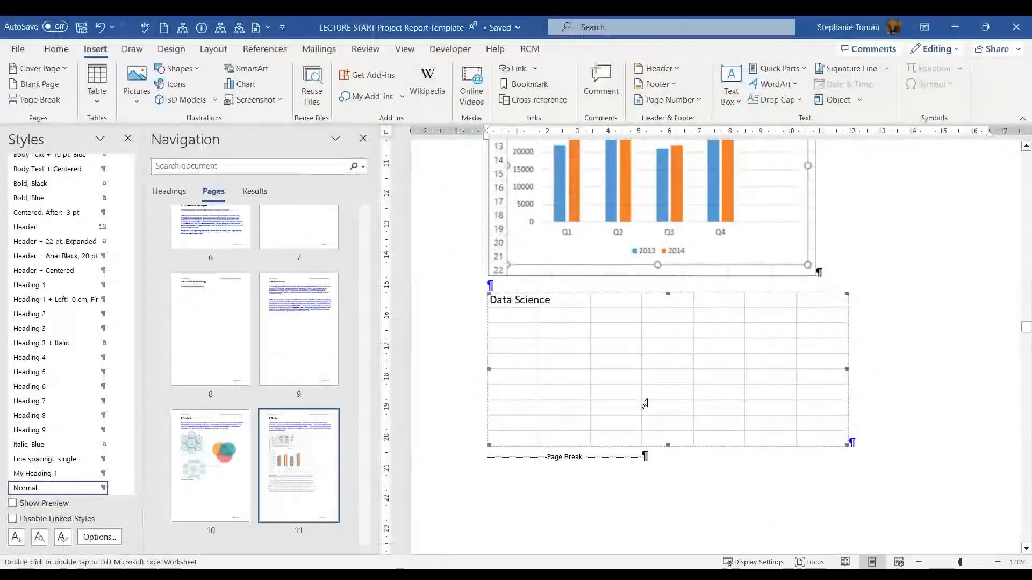
Try resizing the embedded spreadsheet's width and height, and delete the spreadsheet from the document
double_click(627, 357)
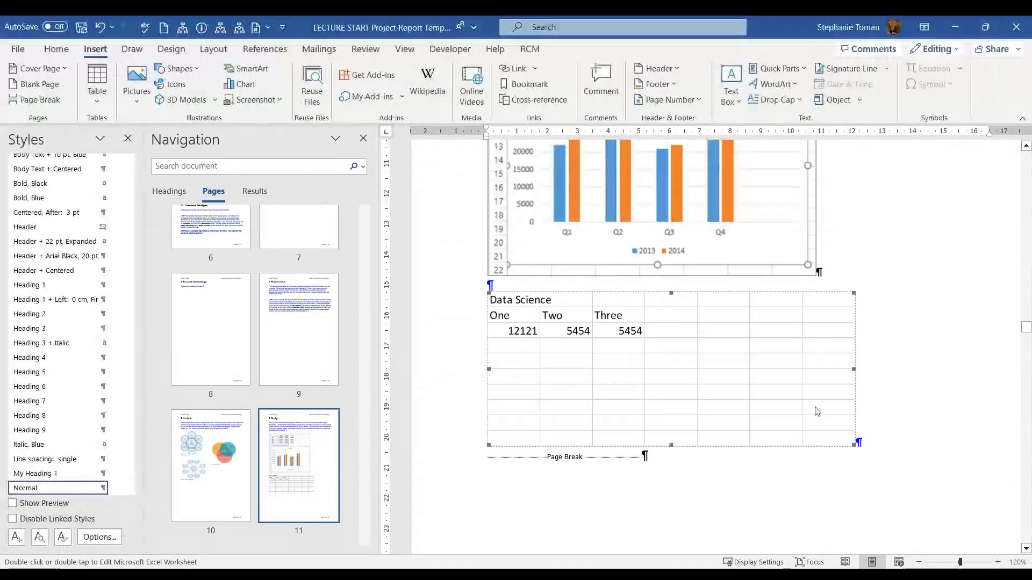
double_click(738, 389)
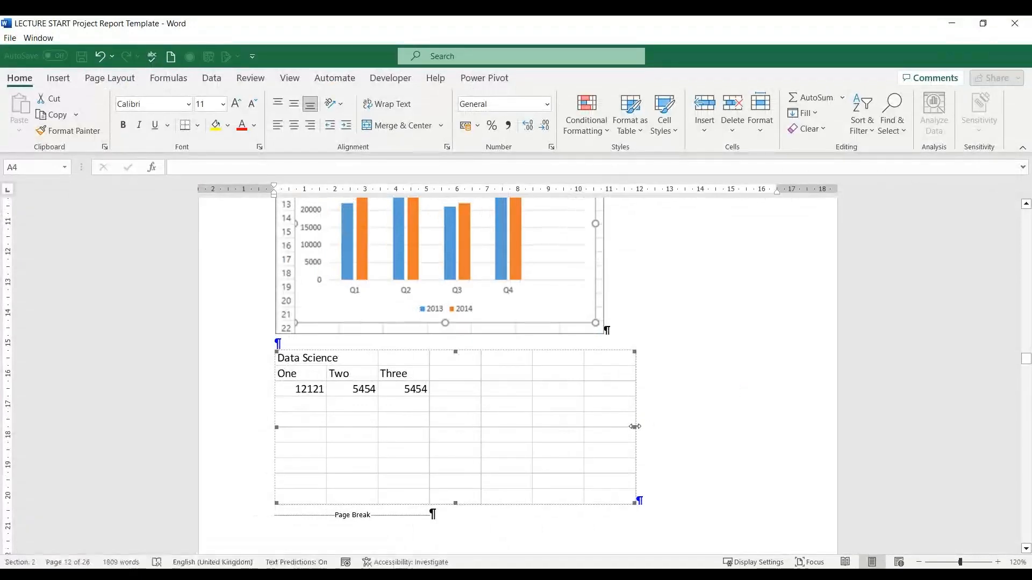
left_click_drag(635, 426, 441, 414)
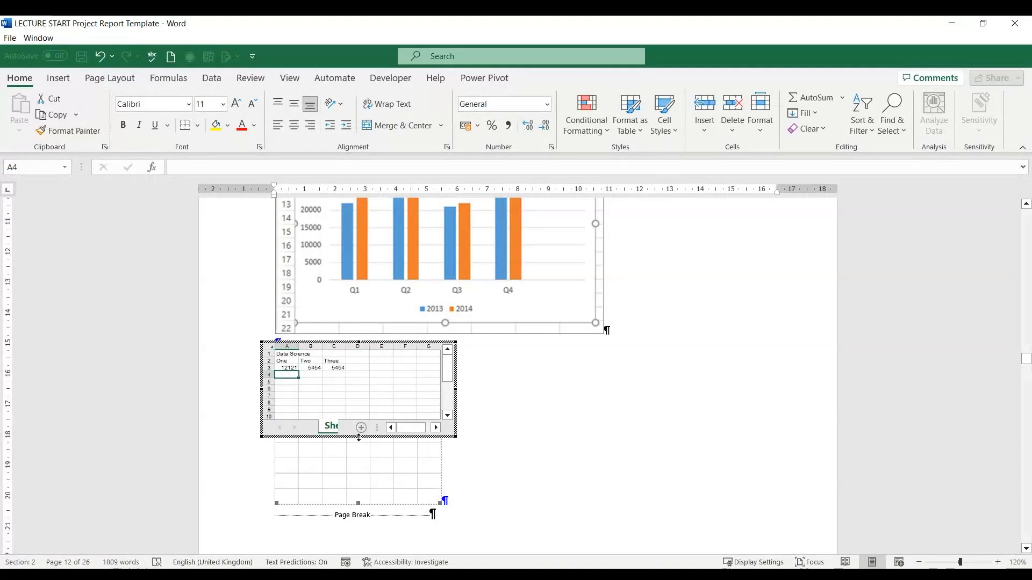
left_click_drag(359, 438, 360, 374)
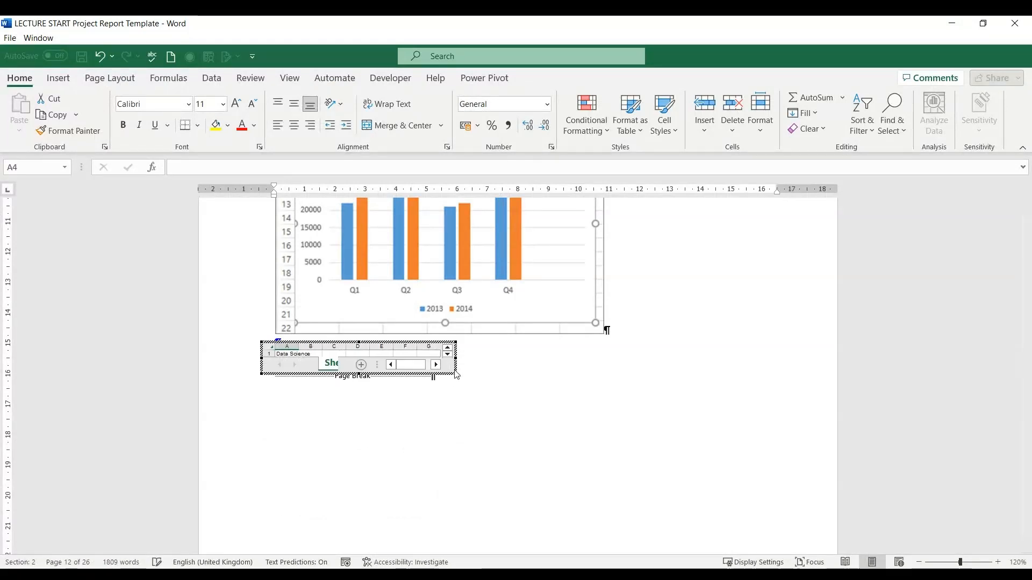
left_click_drag(456, 374, 622, 431)
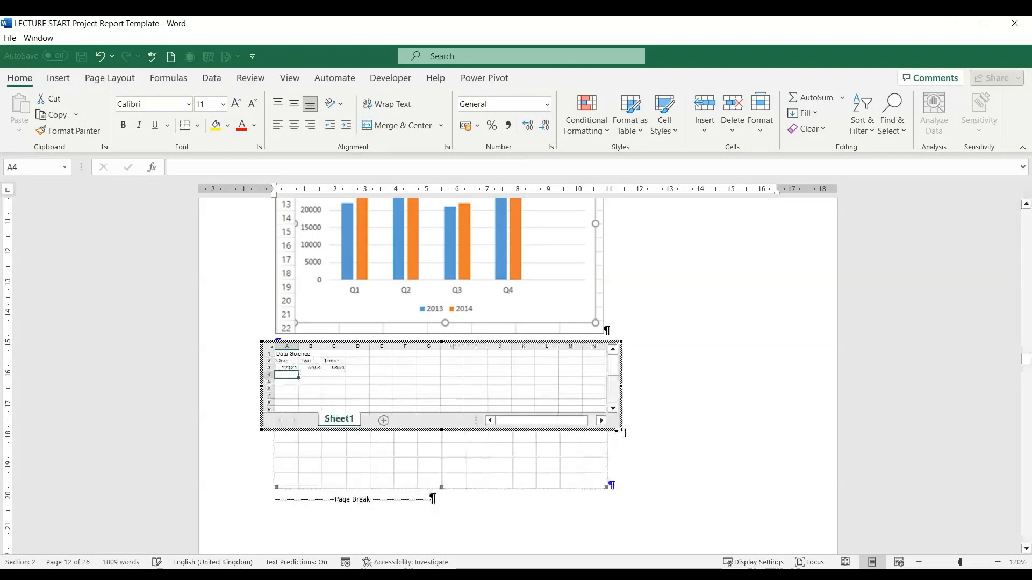
left_click(625, 433)
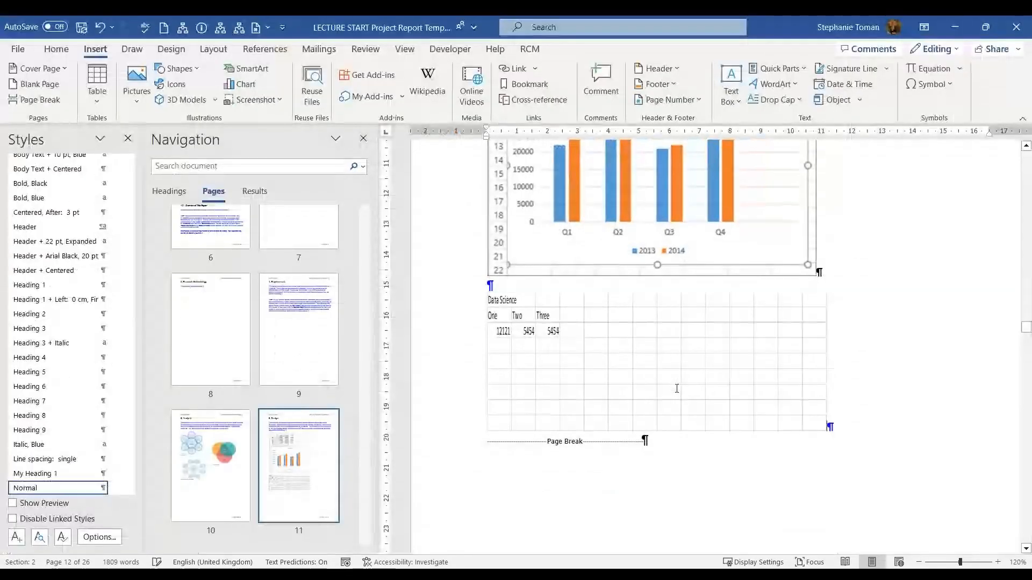
left_click(724, 307)
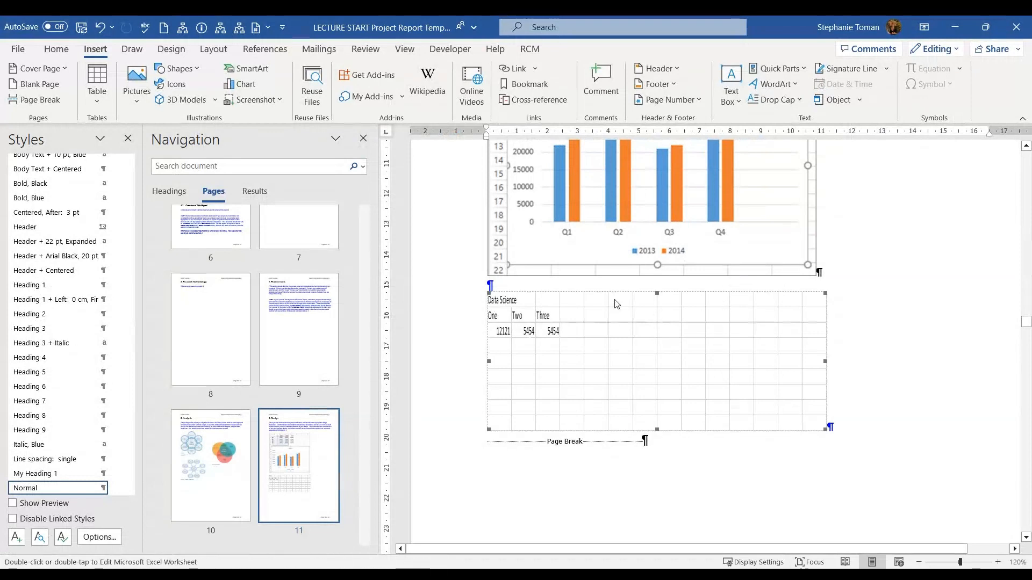
key("Delete")
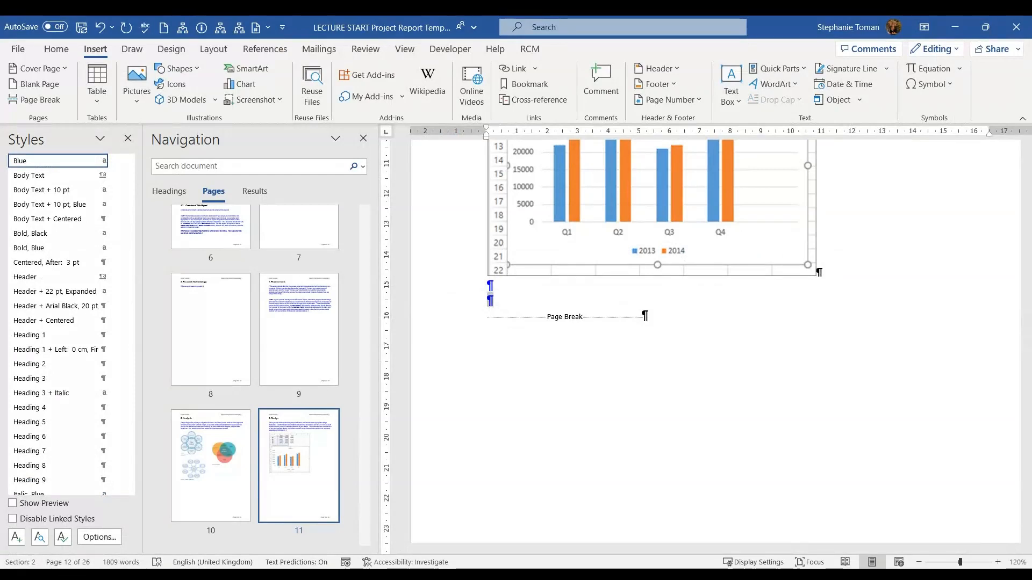
Insert the built-in Calendar 2 quick table below the Sales chart picture, above the page break
left_click(92, 102)
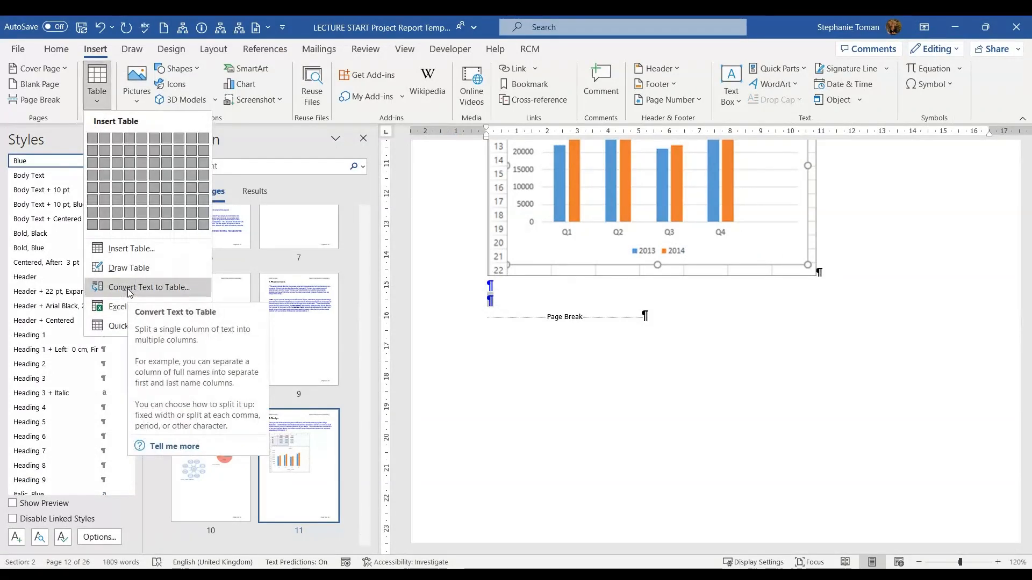
mouse_move(158, 328)
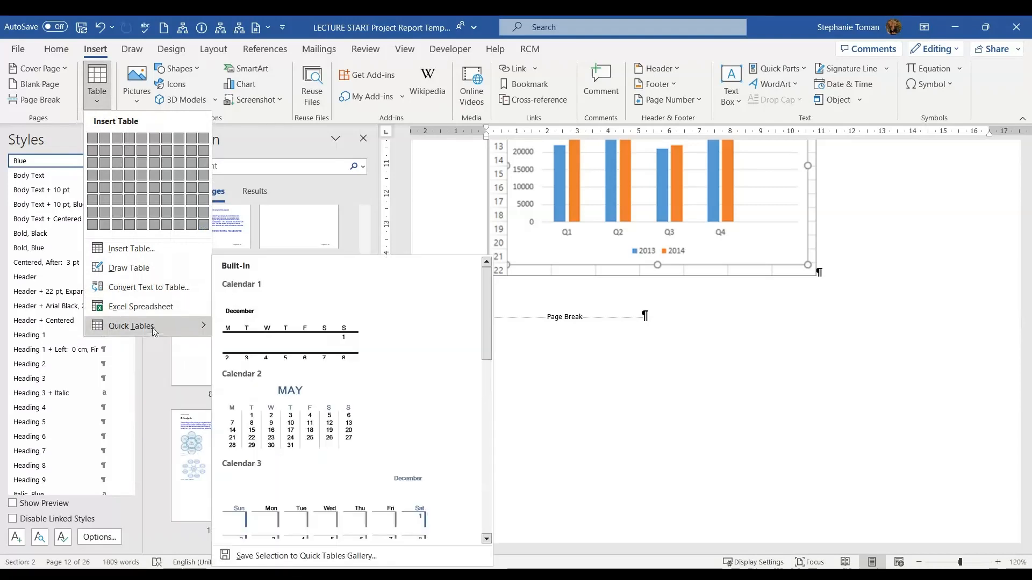
left_click(351, 427)
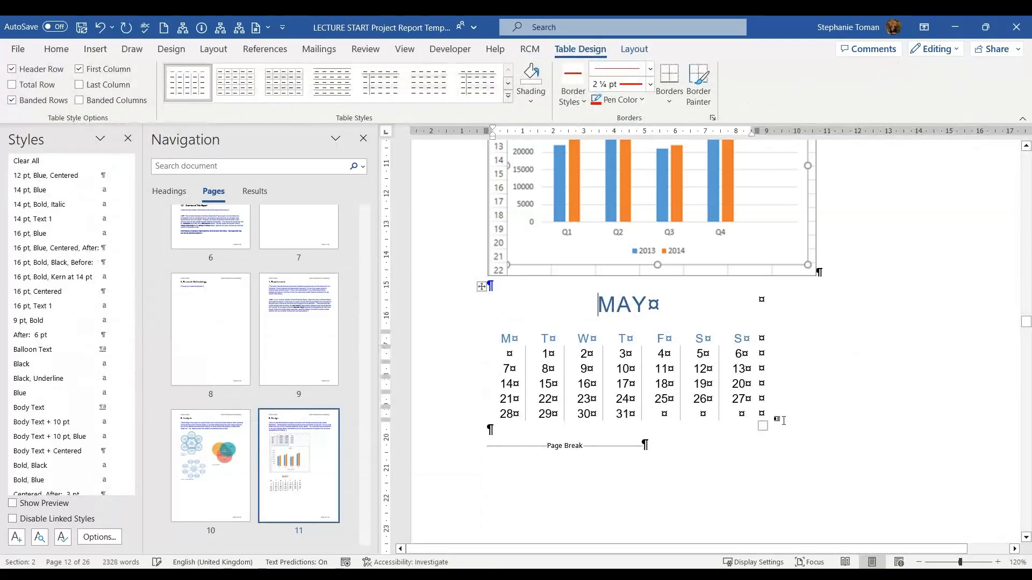
left_click(637, 365)
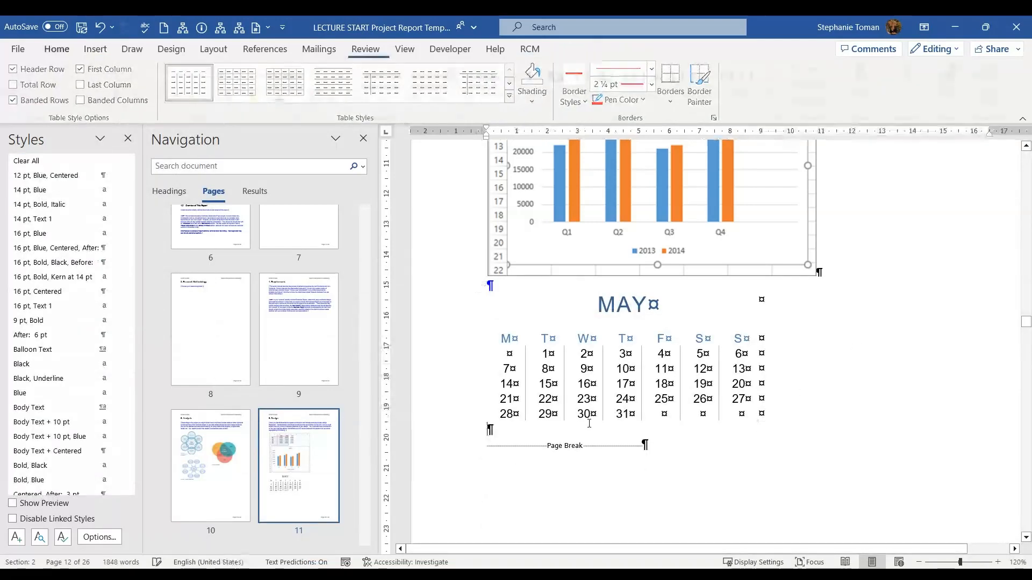
Add the caption "Figure 4 Chart plkplplpl" below the Sales chart picture
right_click(638, 366)
left_click(872, 444)
right_click(648, 214)
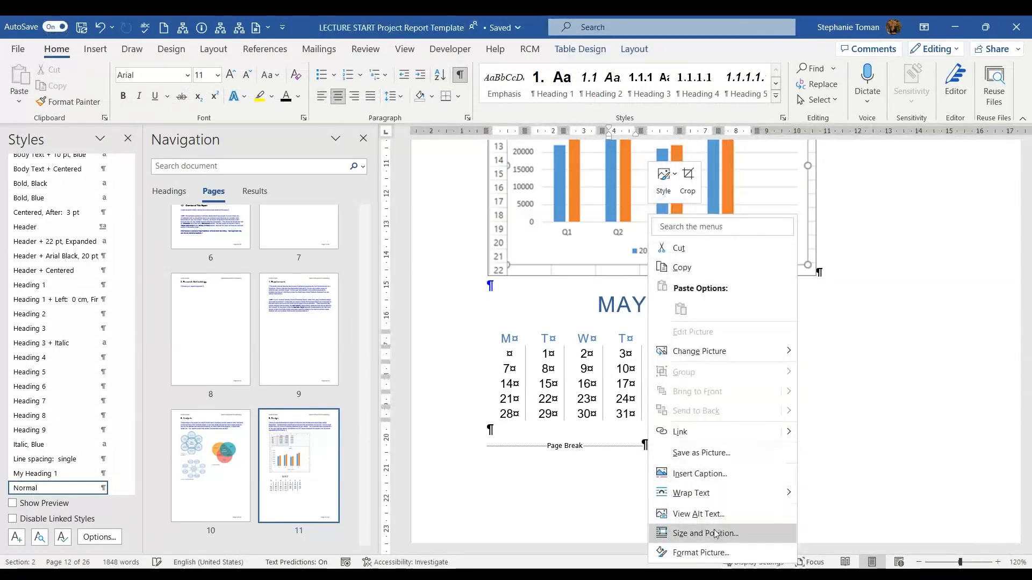
left_click(706, 475)
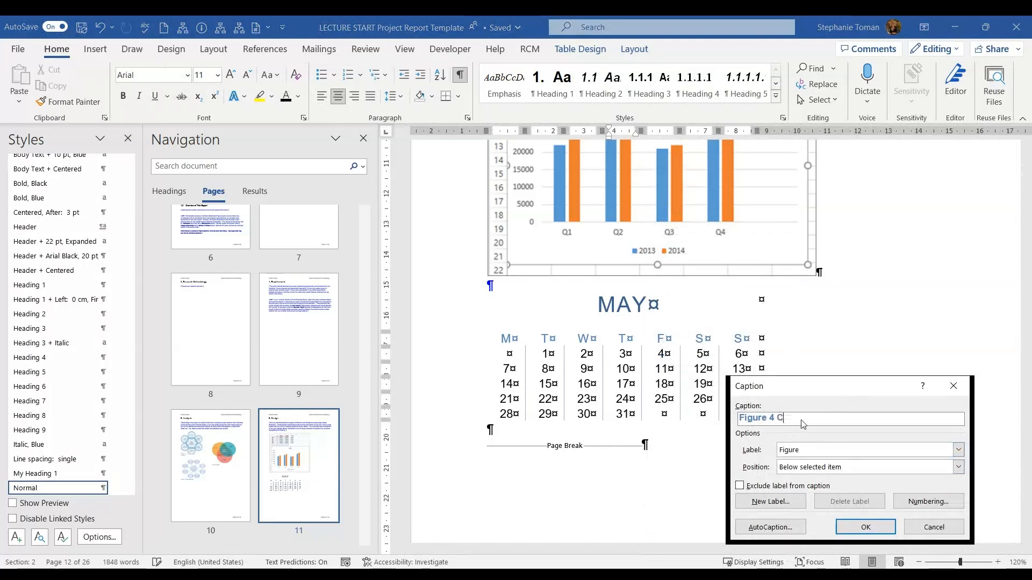
type("Chart plkplplpl")
left_click(874, 527)
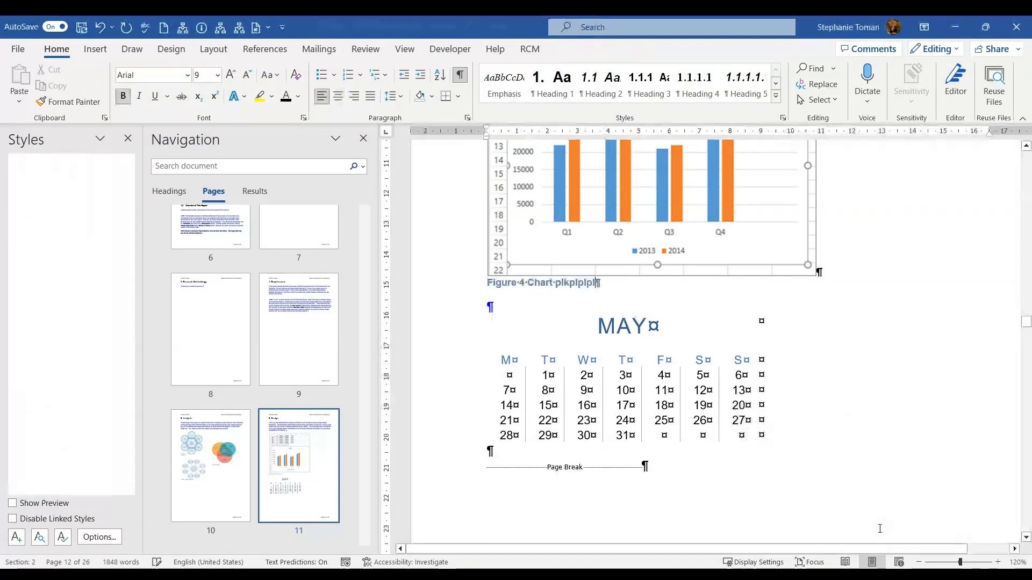
Select the whole May calendar table and add the caption "Figure 5 Schedule" below it
right_click(629, 422)
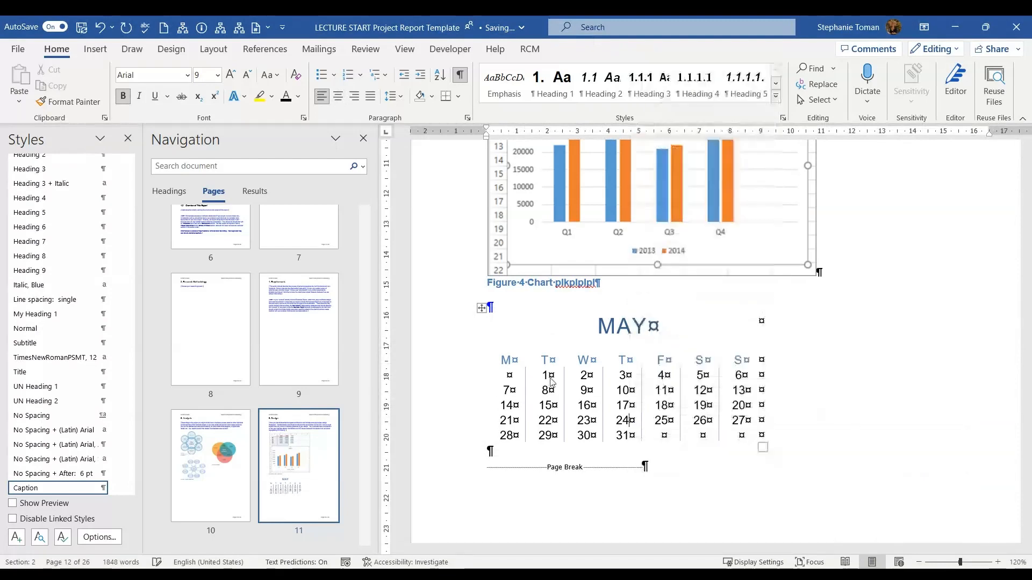
key("Escape")
left_click(529, 334)
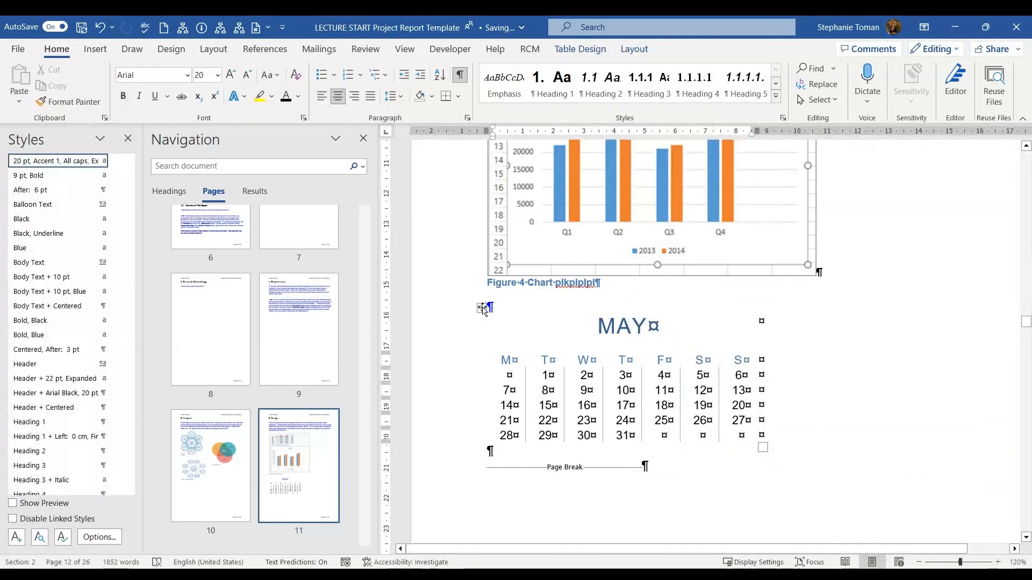
left_click(482, 308)
left_click(265, 49)
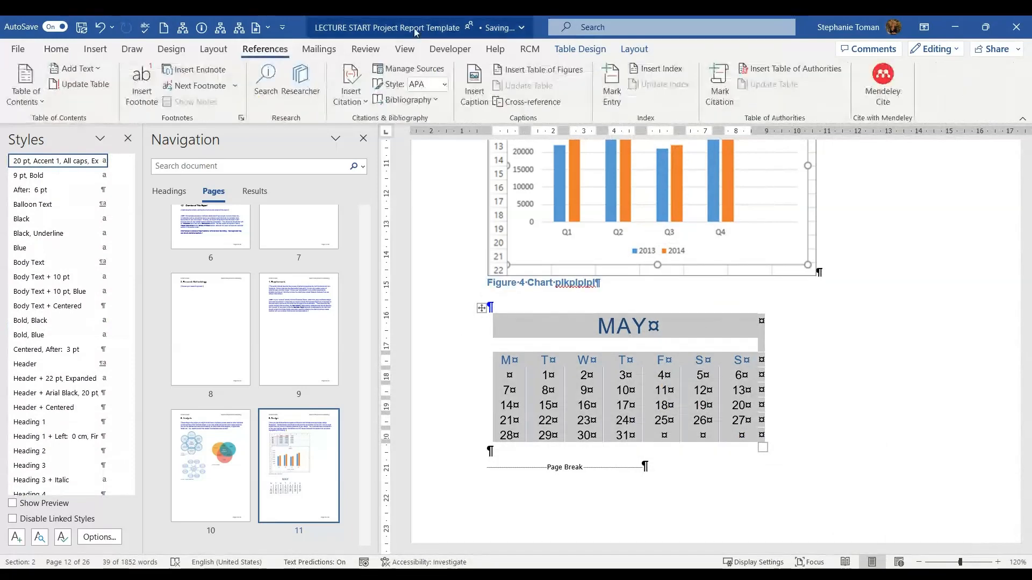
left_click(474, 97)
left_click_drag(834, 386, 843, 253)
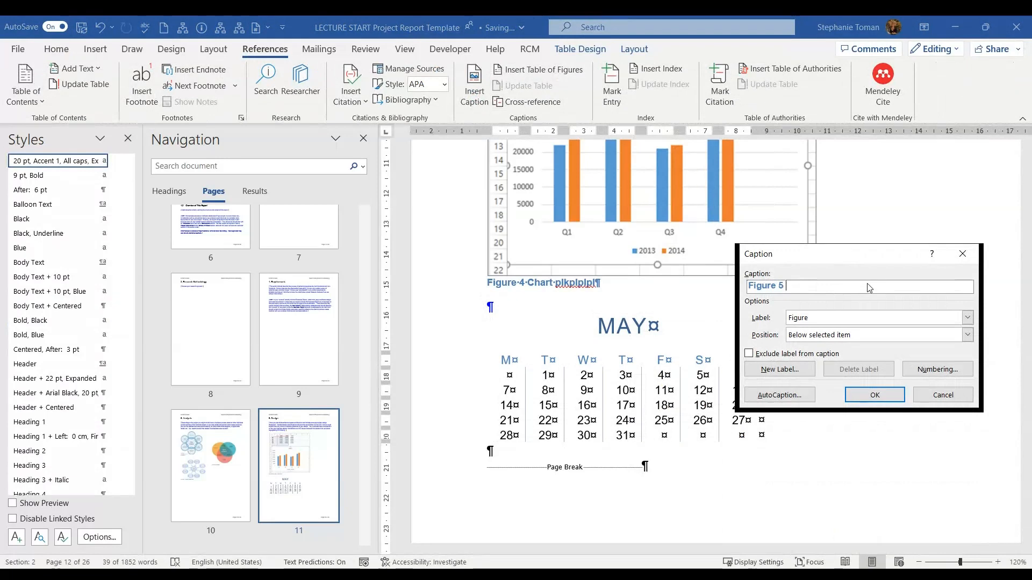
type("Schedule")
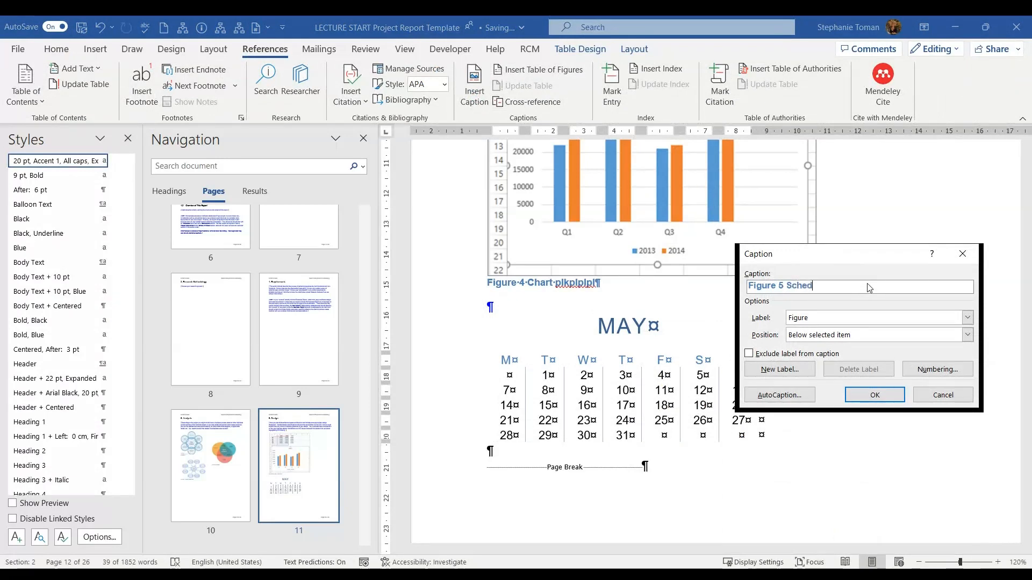
left_click(867, 396)
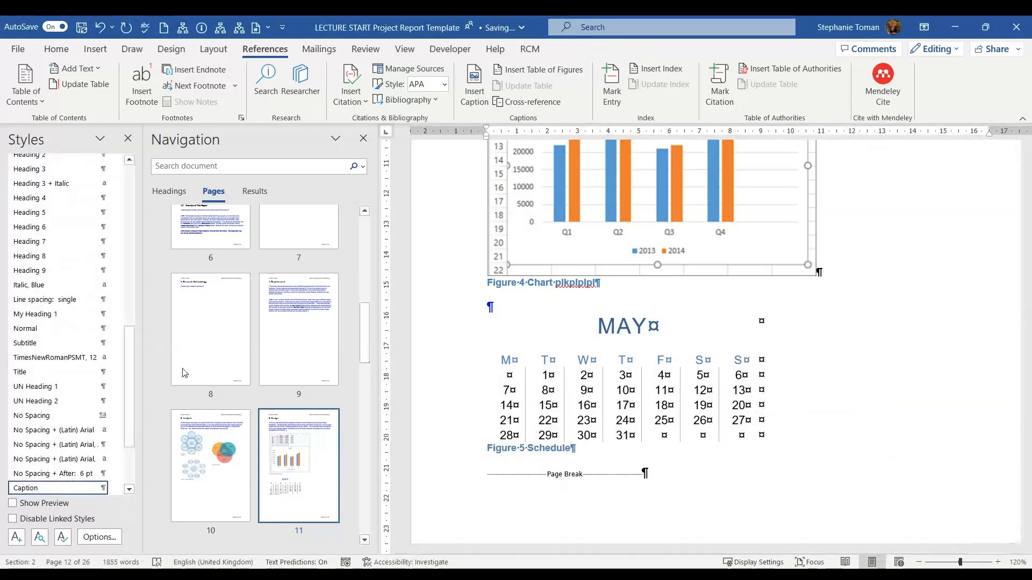
left_click(925, 375)
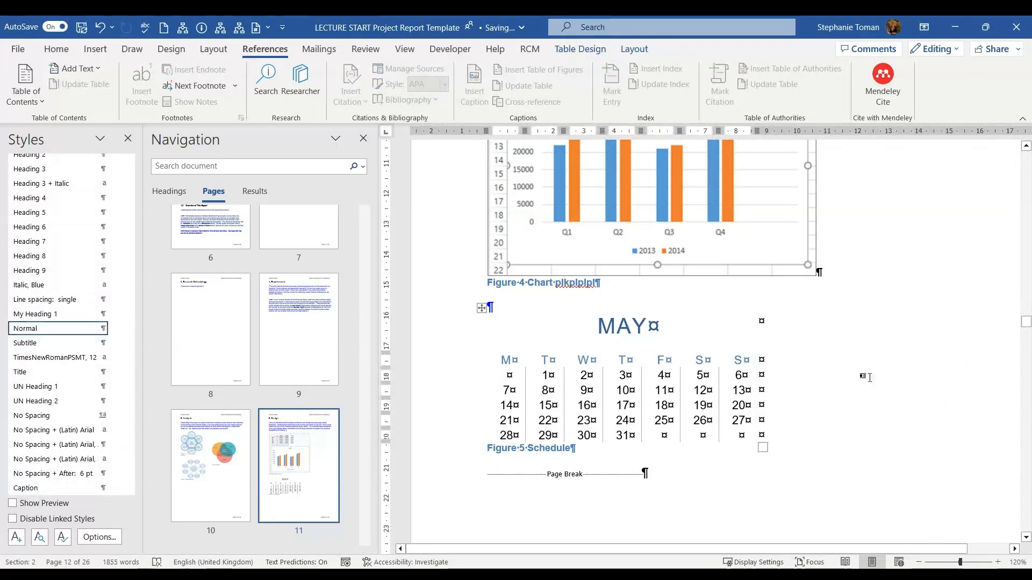
left_click(883, 276)
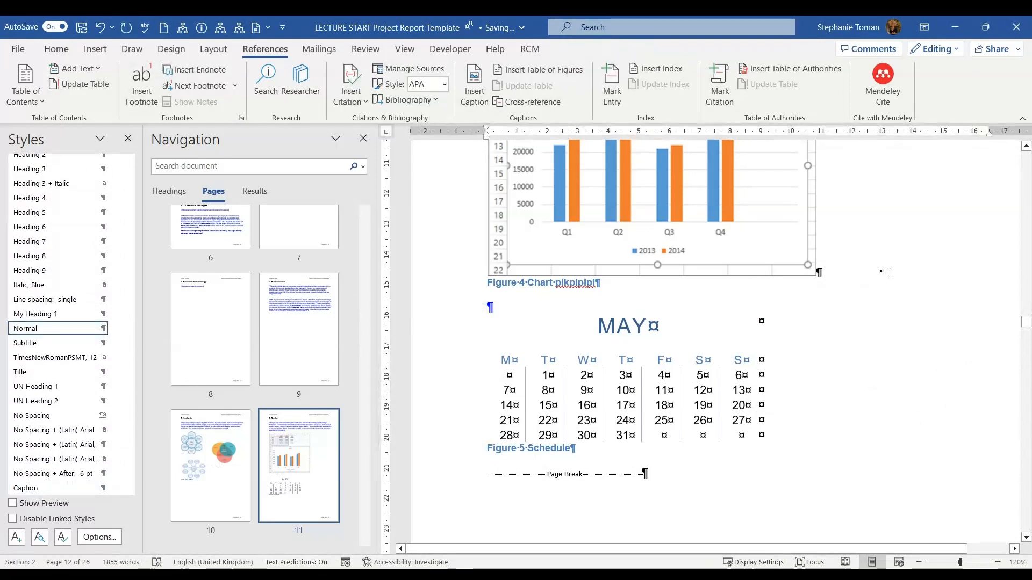
key("Return")
key("Return")
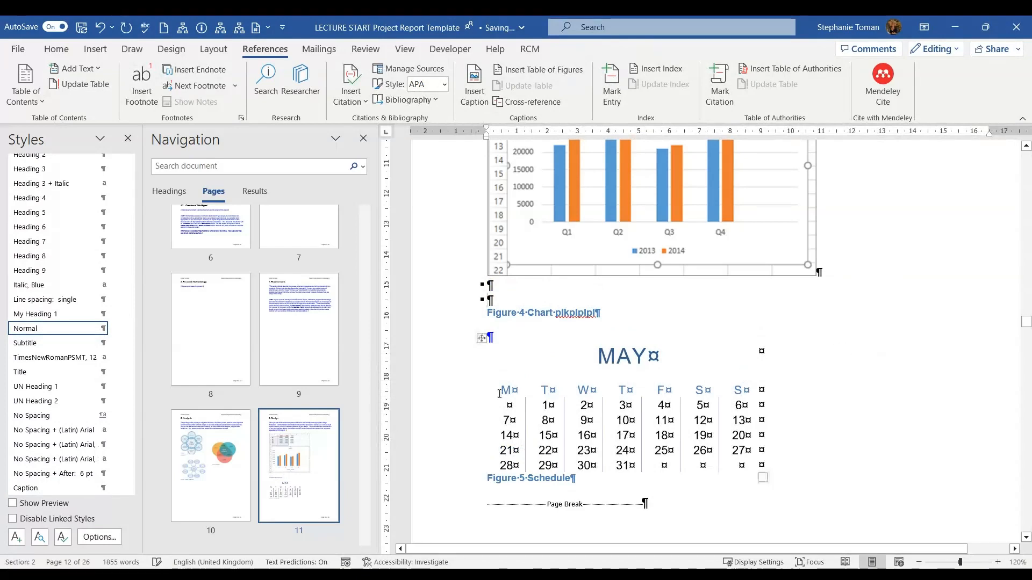
key("BackSpace")
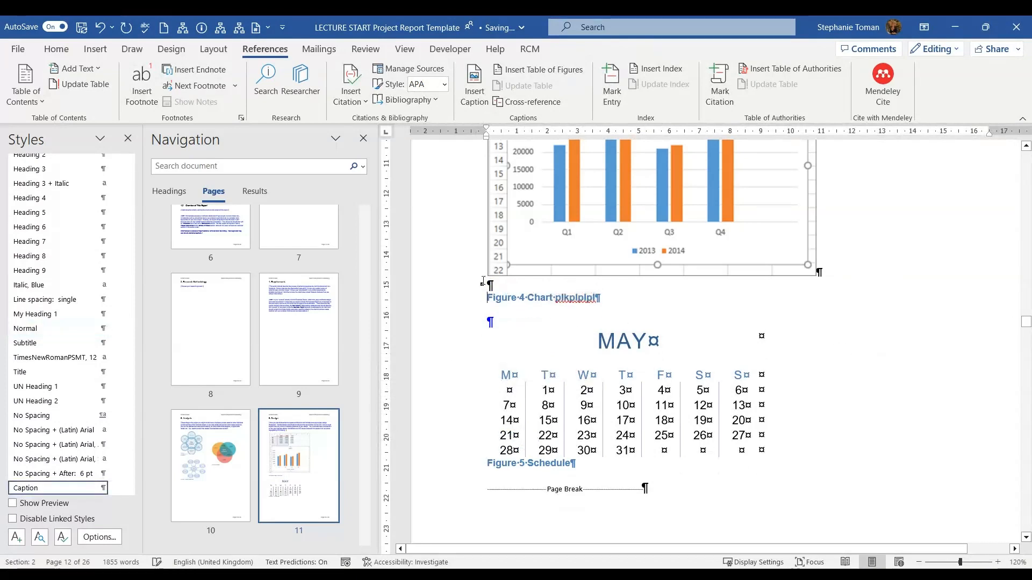
key("Delete")
Add two blank paragraphs below the Figure 4 caption and insert an embedded Excel spreadsheet there
key("Return")
key("Return")
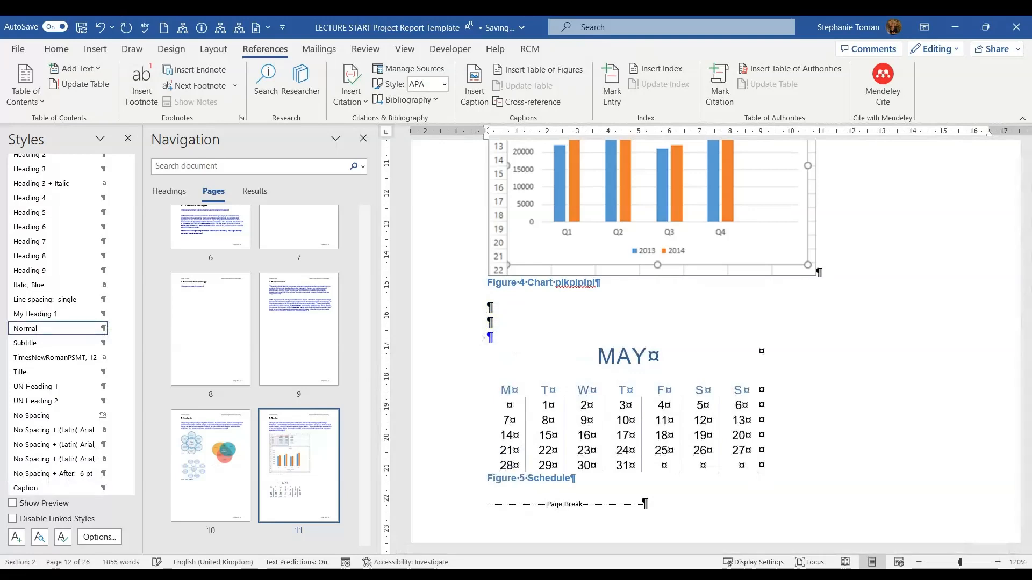
left_click(95, 49)
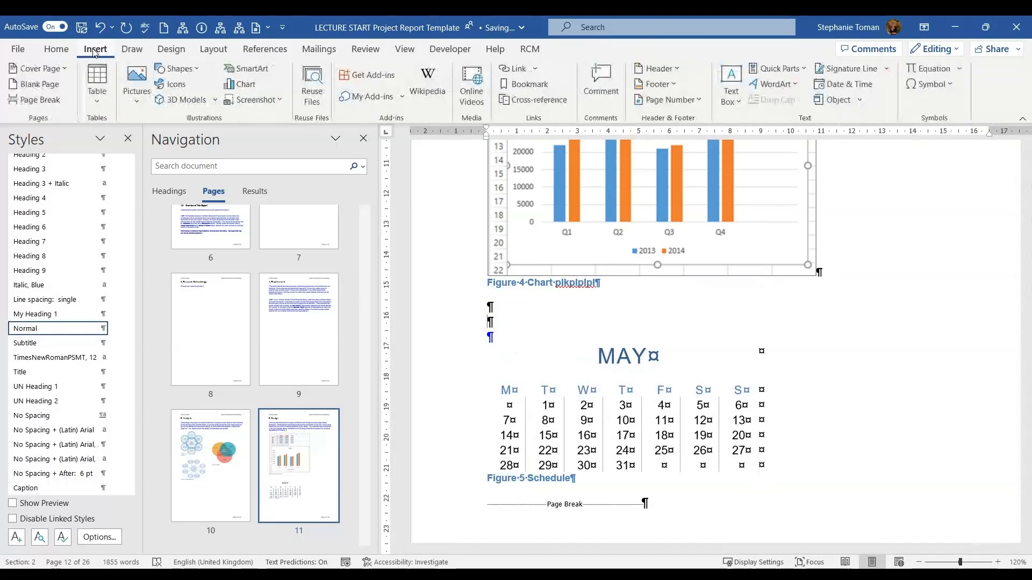
left_click(99, 96)
left_click(157, 304)
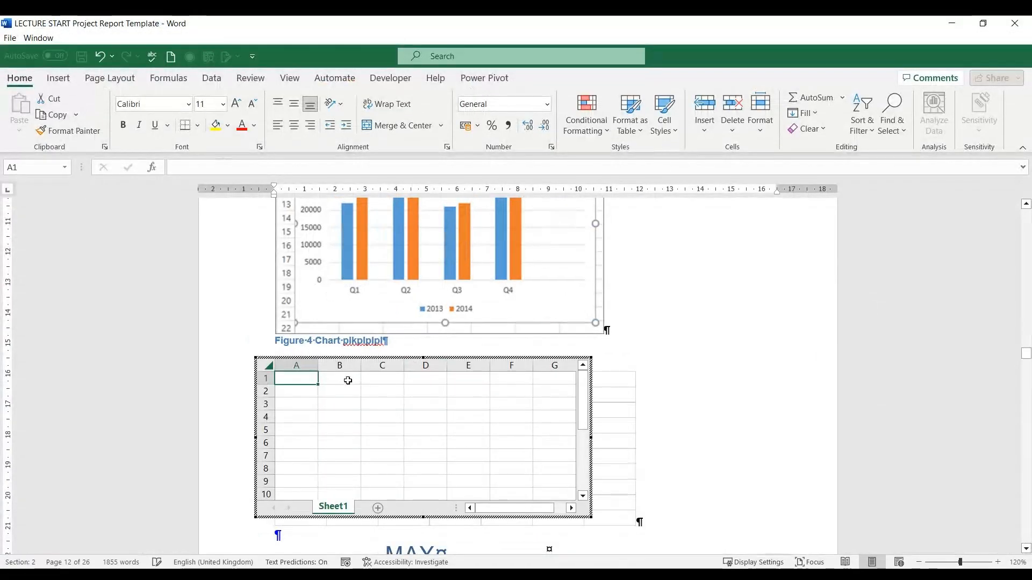
Enter Data Science in cell A1 and the column headings One and Two in cells A2 and B2
type("Data")
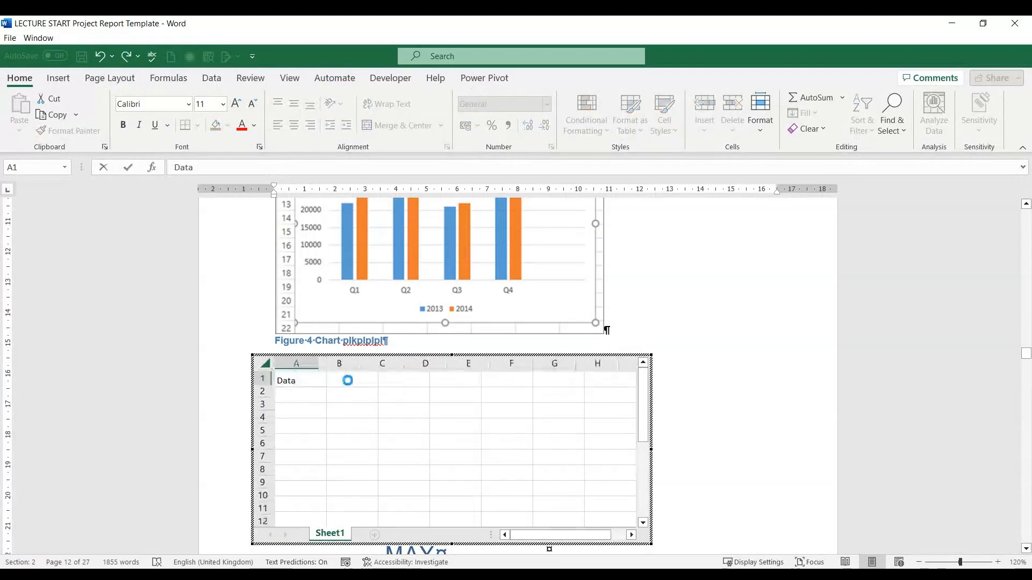
type("Science")
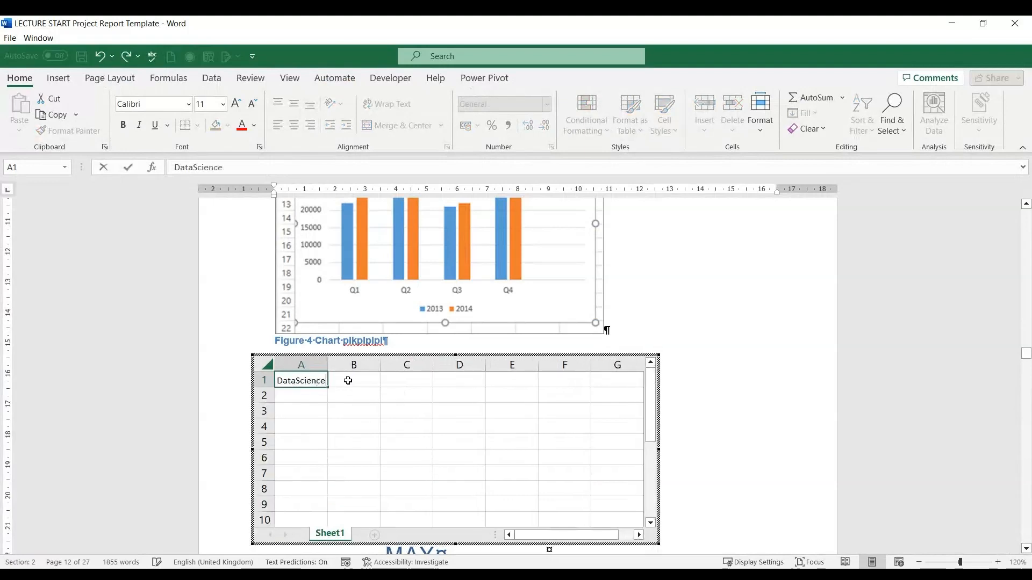
left_click(298, 381)
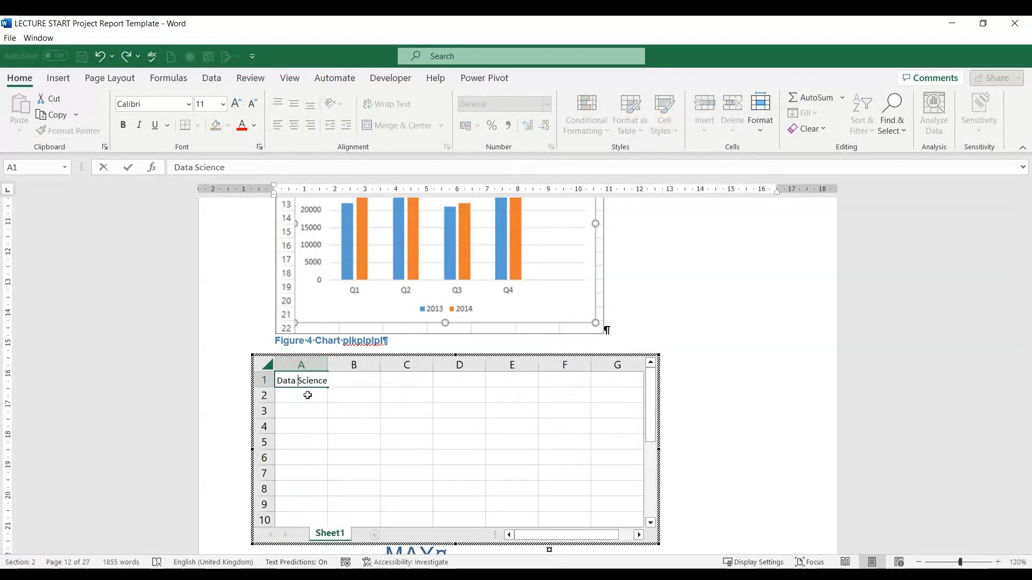
key("Return")
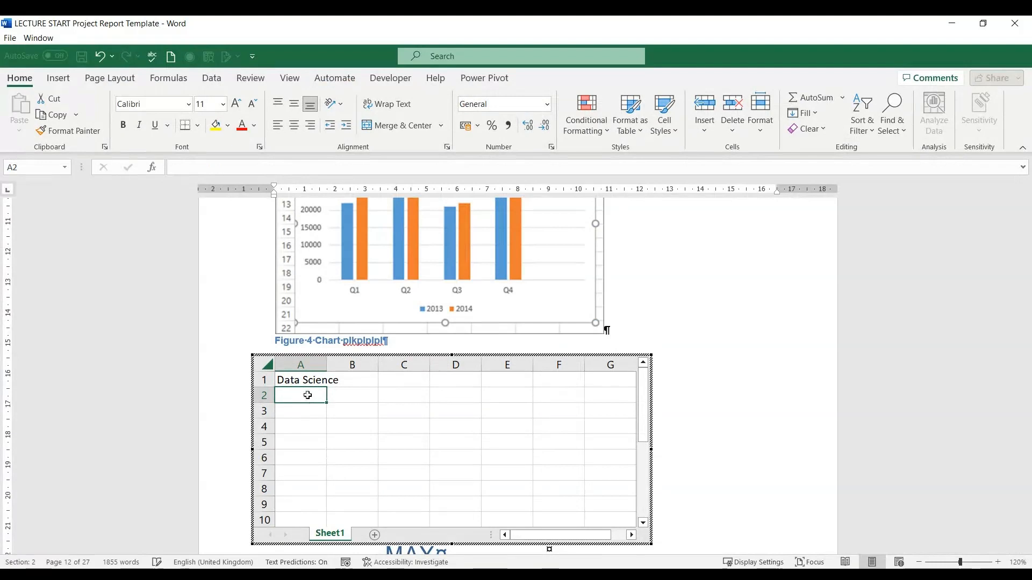
type("One")
left_click(355, 395)
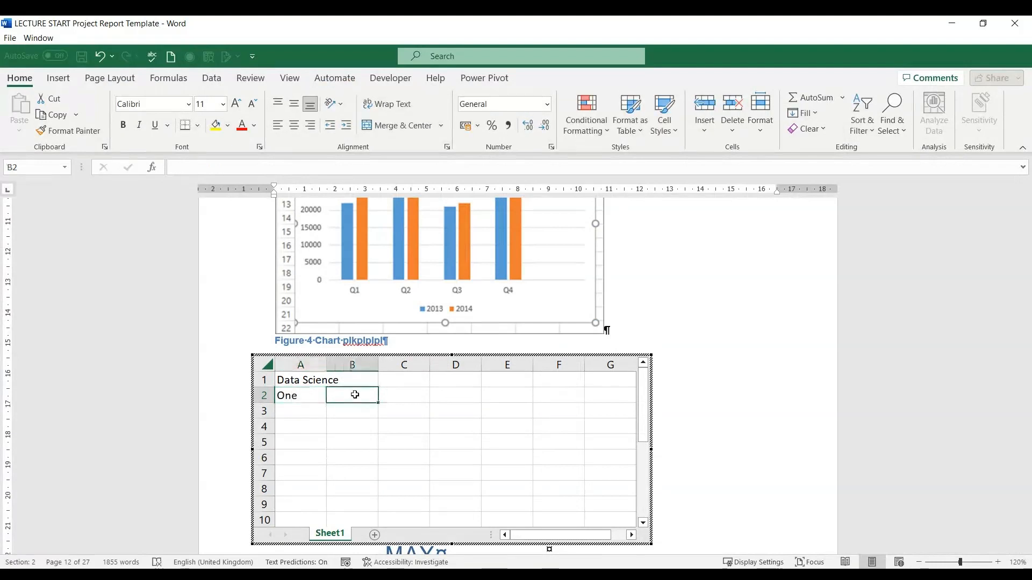
type("Two")
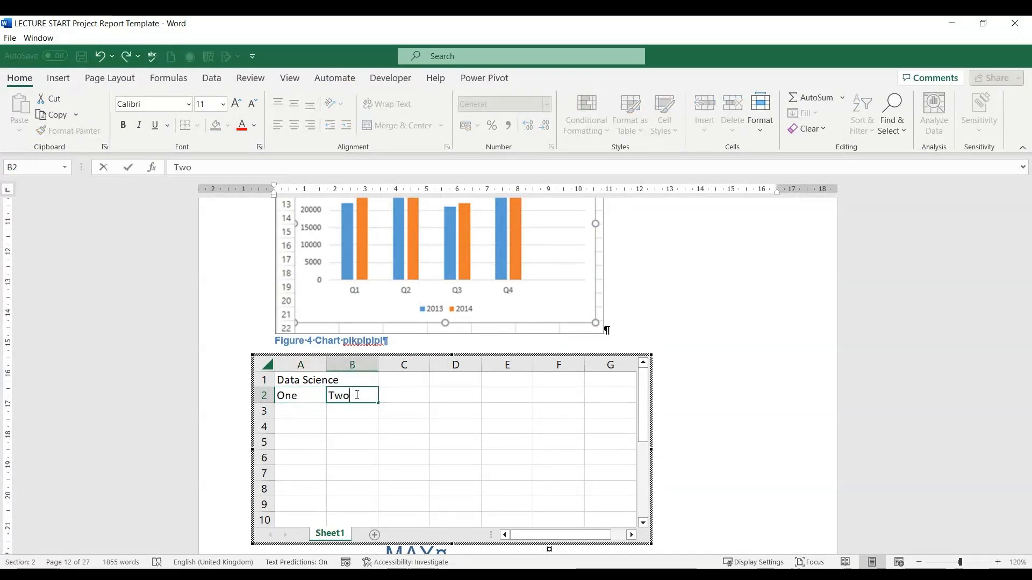
Try to extend the One and Two headings through D2 with AutoFill, and clear the extra cells C2 and D2
left_click(314, 399)
mouse_move(311, 396)
left_mouse_down()
mouse_move(459, 406)
mouse_move(464, 397)
left_mouse_up()
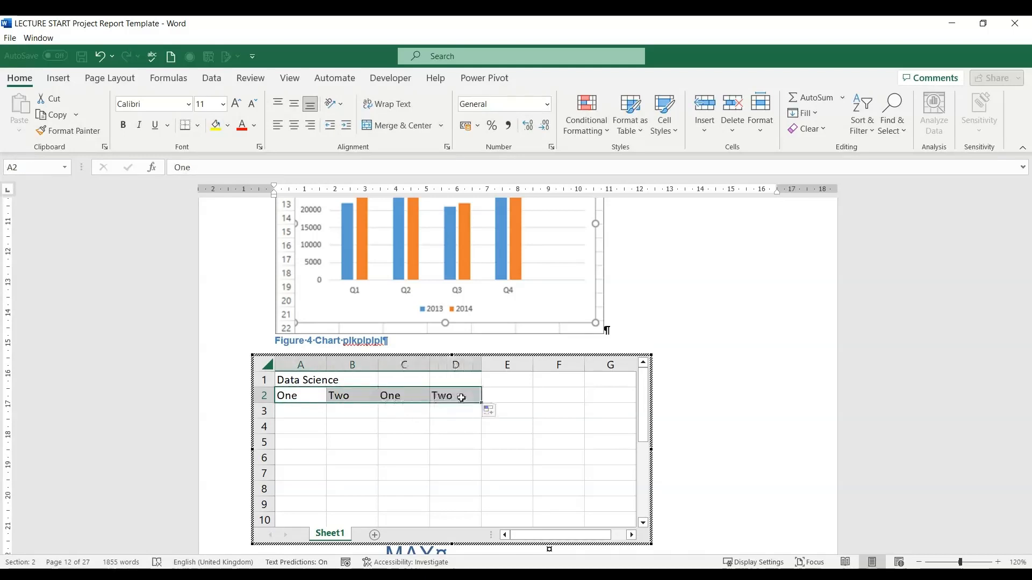
left_click_drag(397, 396, 453, 395)
key("Delete")
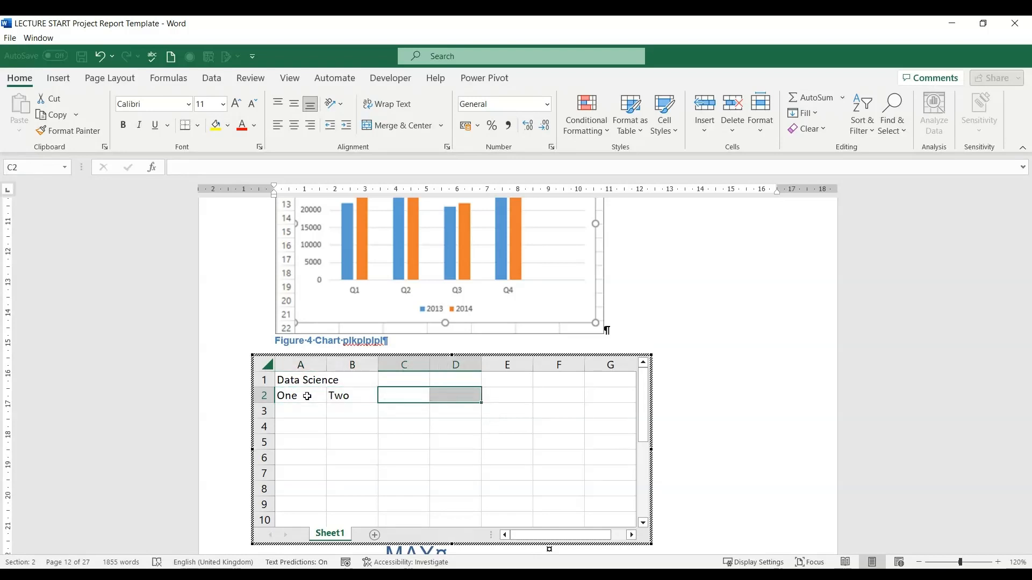
left_click_drag(306, 396, 338, 396)
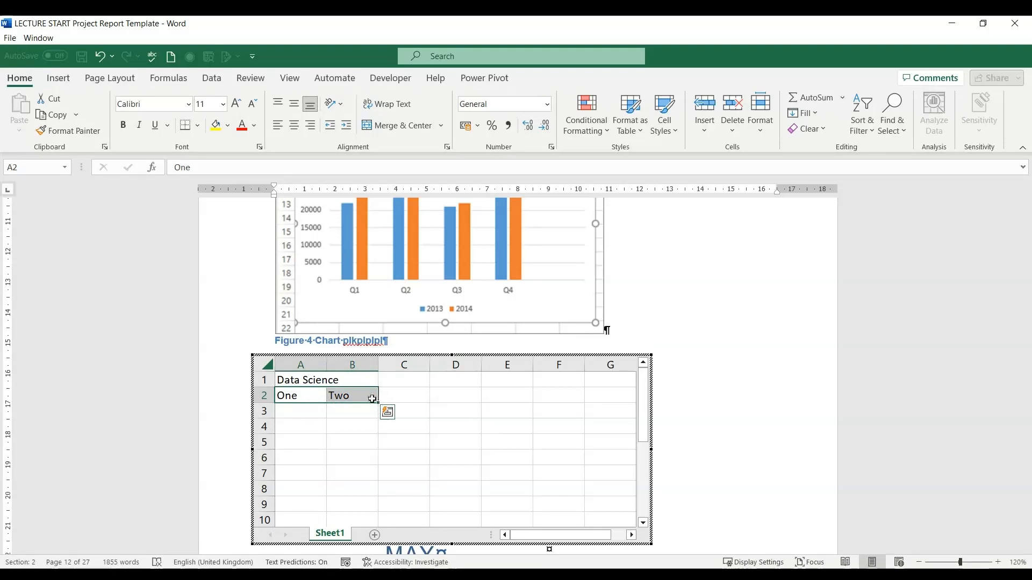
Enter the column heading Three in cell C2
left_click(390, 397)
type("Thre")
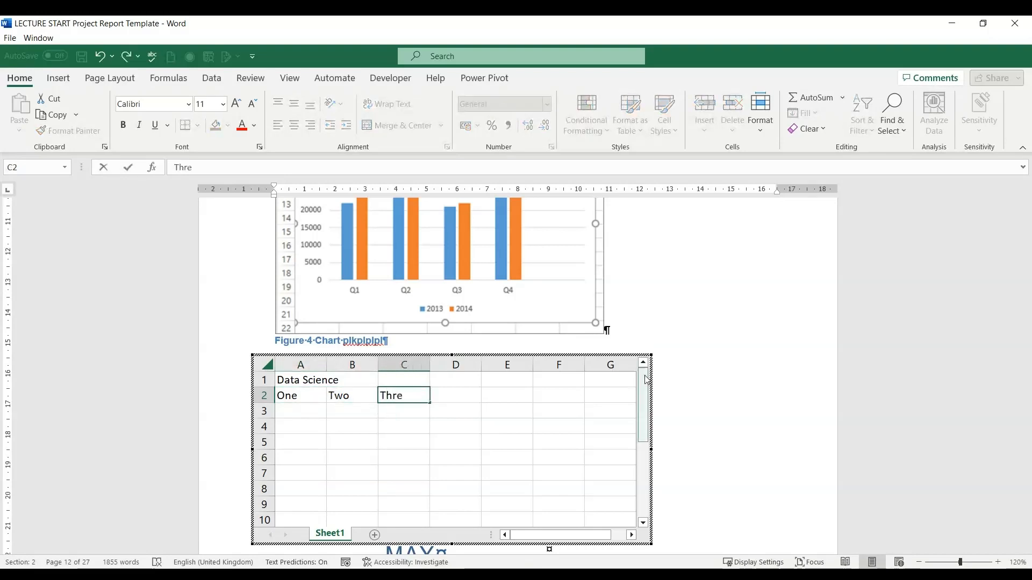
type("e")
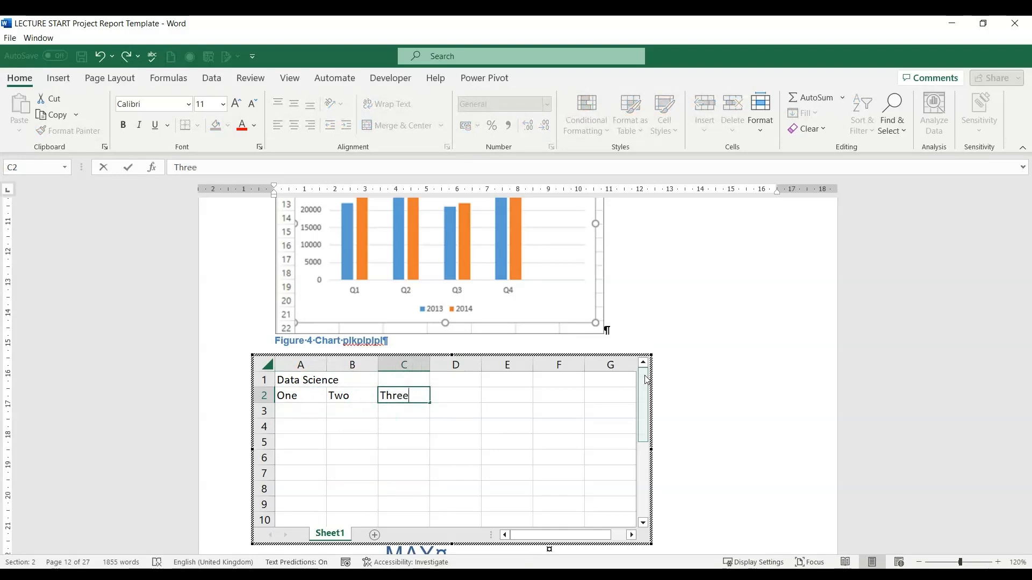
Enter 5484, 6565 and 5484 in cells A3 to C3 of the embedded spreadsheet
left_click(303, 408)
type("5484")
left_click(375, 413)
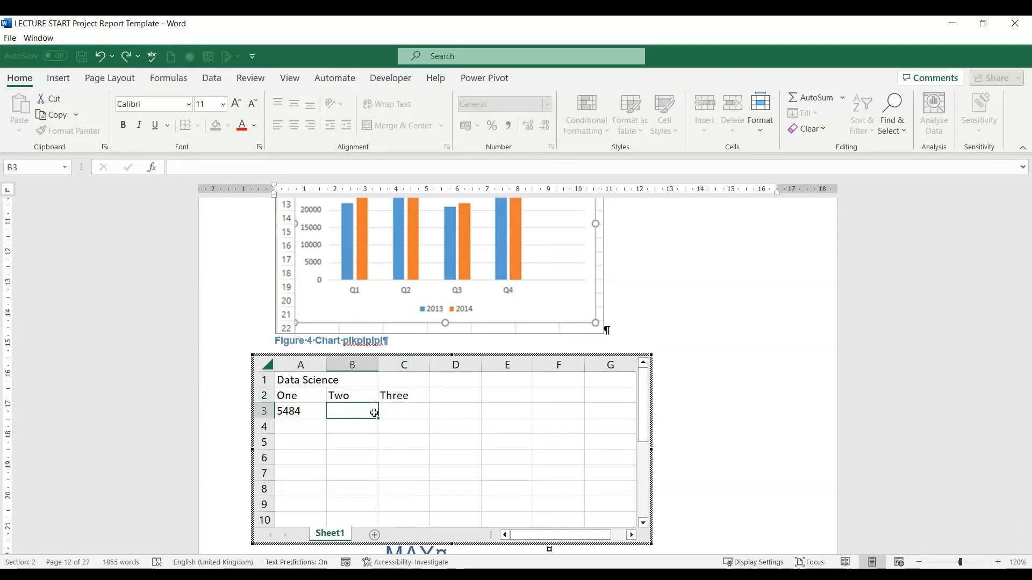
type("6565")
left_click(407, 414)
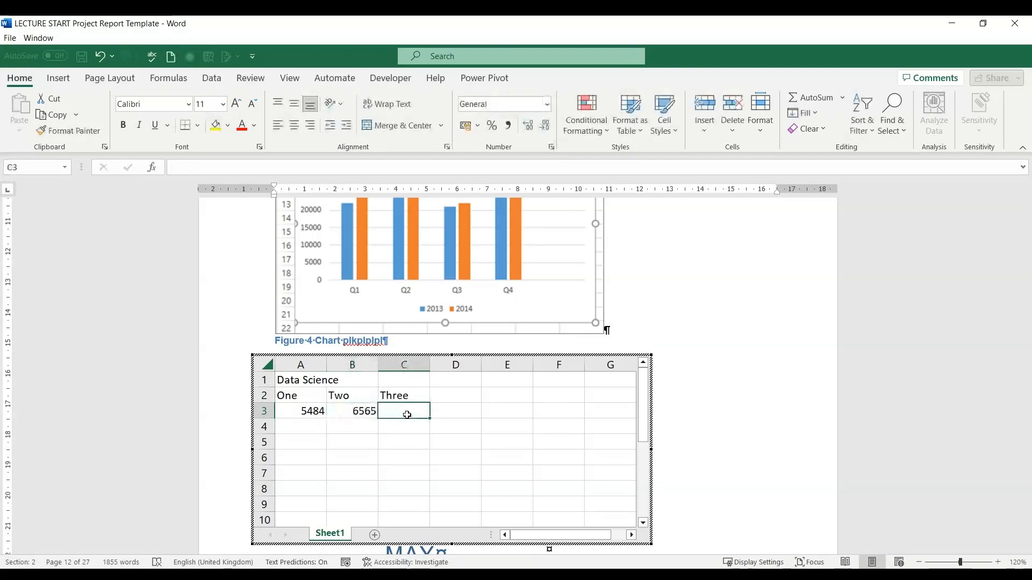
type("5484")
Enter 51584, 494 and 84884 in cells A4 to C4 of the embedded spreadsheet
left_click(310, 430)
type("51584")
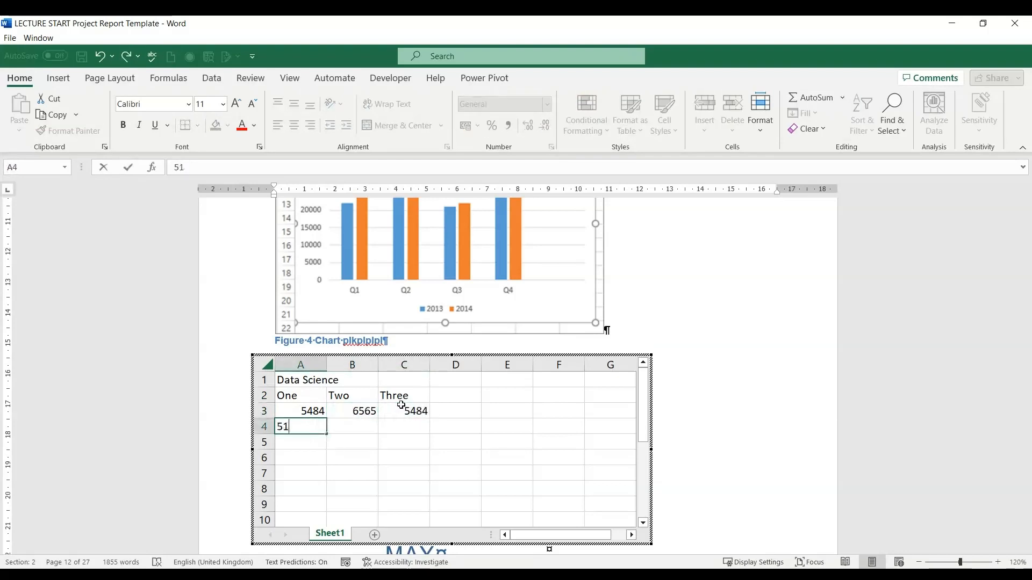
left_click(375, 426)
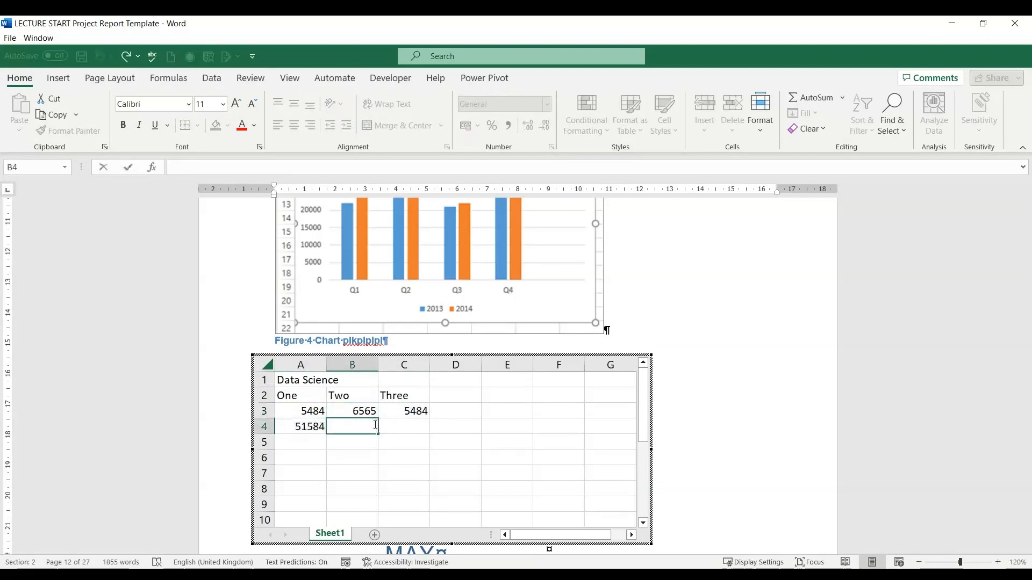
type("494")
key("Tab")
type("848")
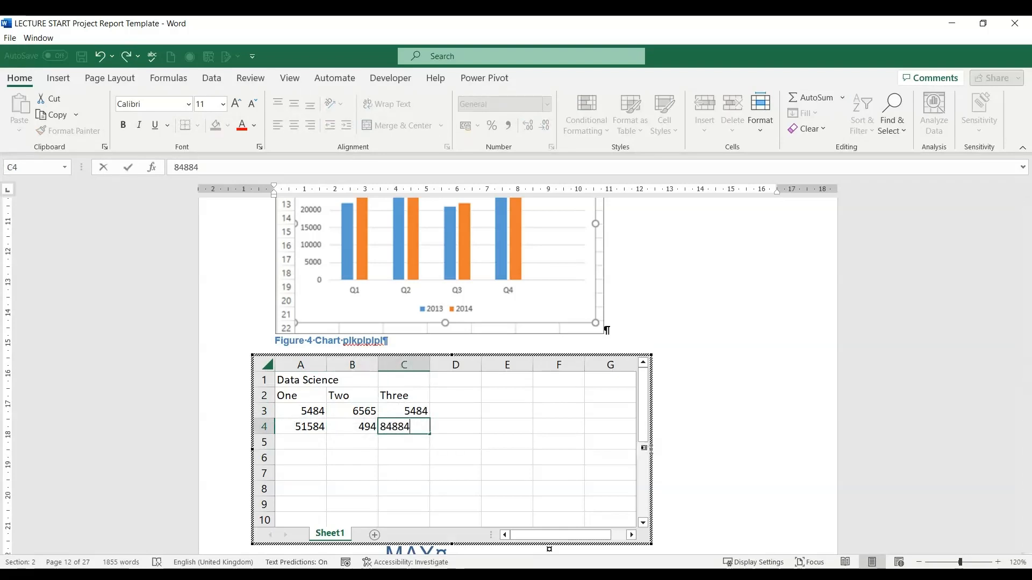
left_click(467, 423)
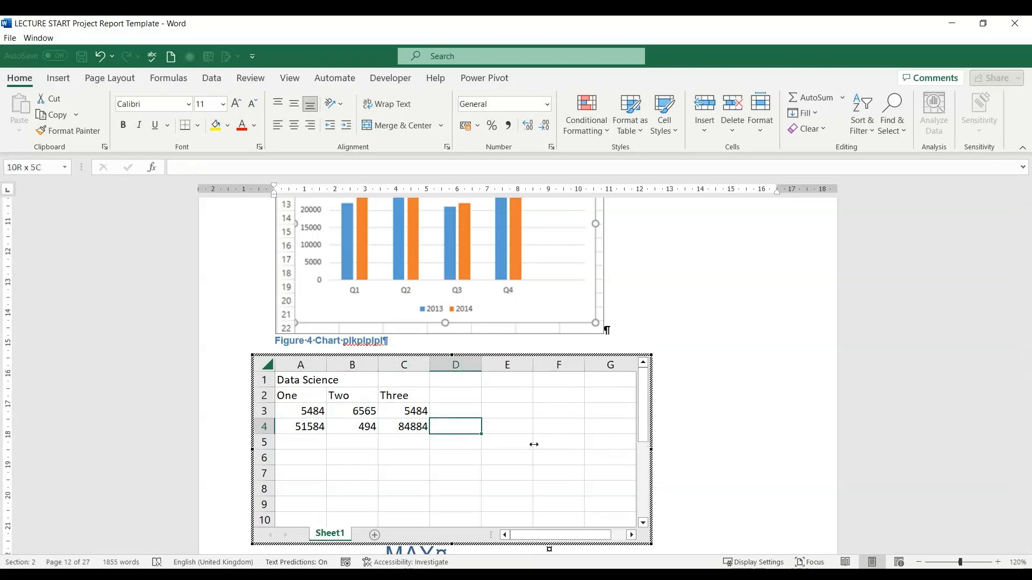
Shrink the embedded spreadsheet frame to show only columns A to C and rows 1 to 4, and return to the document
left_click_drag(534, 444, 459, 451)
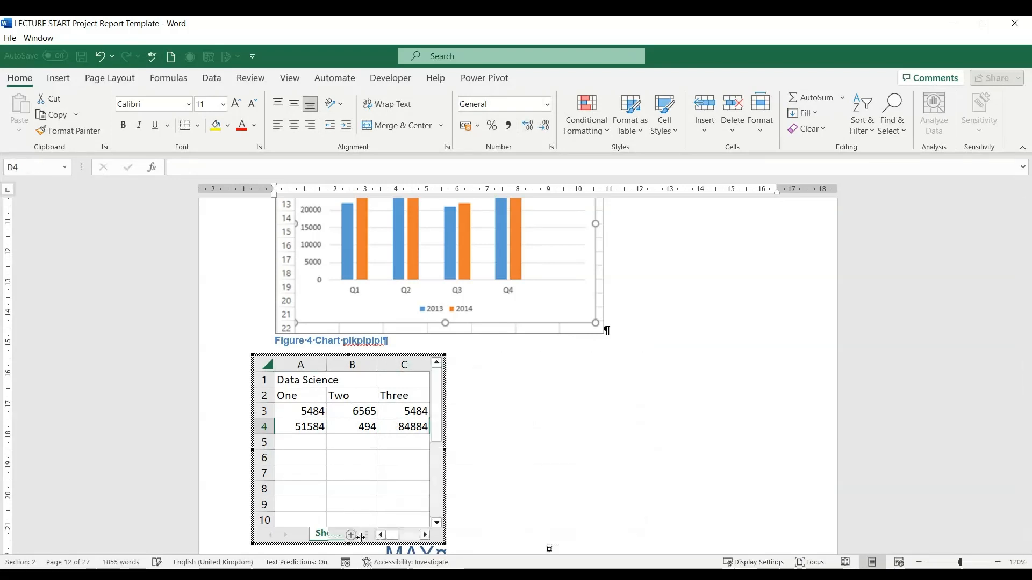
left_click_drag(349, 514, 361, 448)
left_click(560, 376)
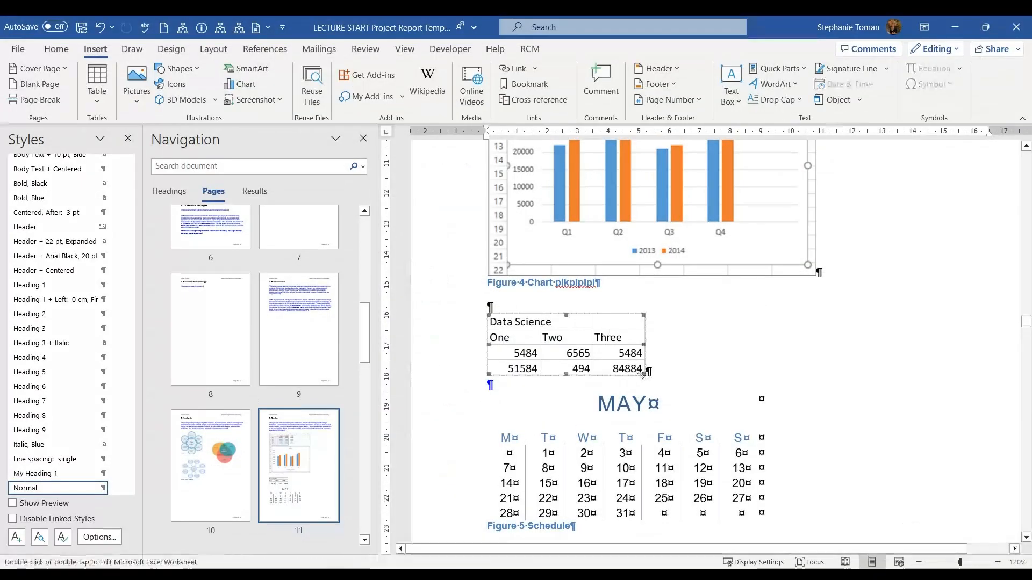
Enlarge the embedded Data Science spreadsheet to about 9 cm wide, roughly matching the width of the May calendar
left_click_drag(643, 375, 764, 422)
left_click(890, 378)
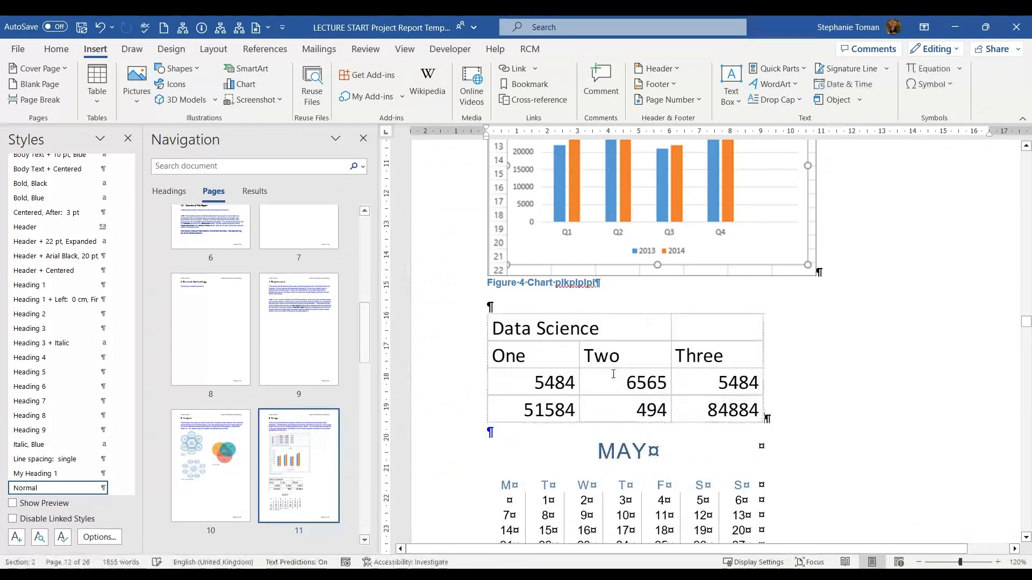
right_click(613, 374)
key("Escape")
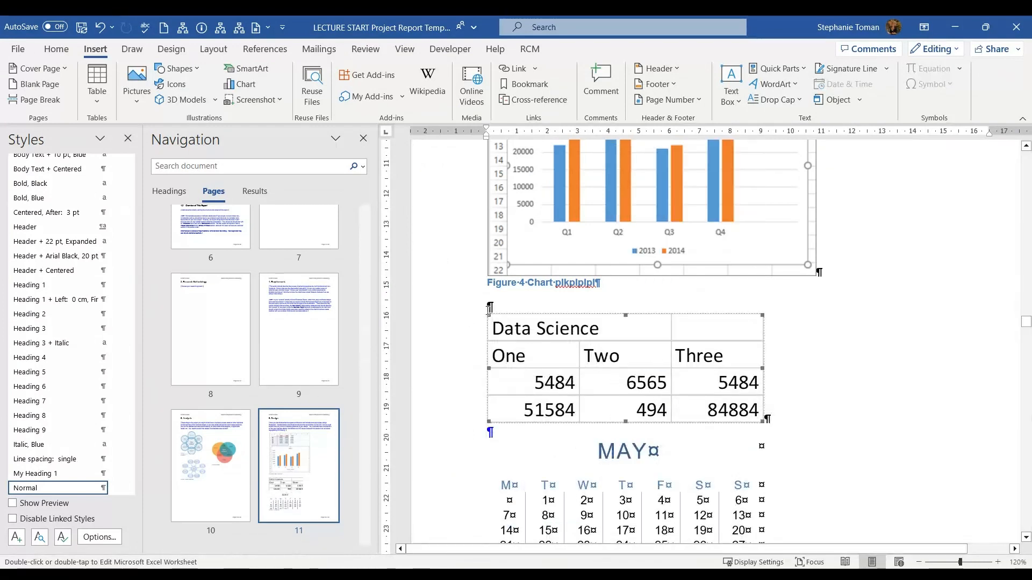
Add the caption "Figure 5 uhuhuhuh" below the embedded Data Science spreadsheet, using the Figure label
left_click(473, 324)
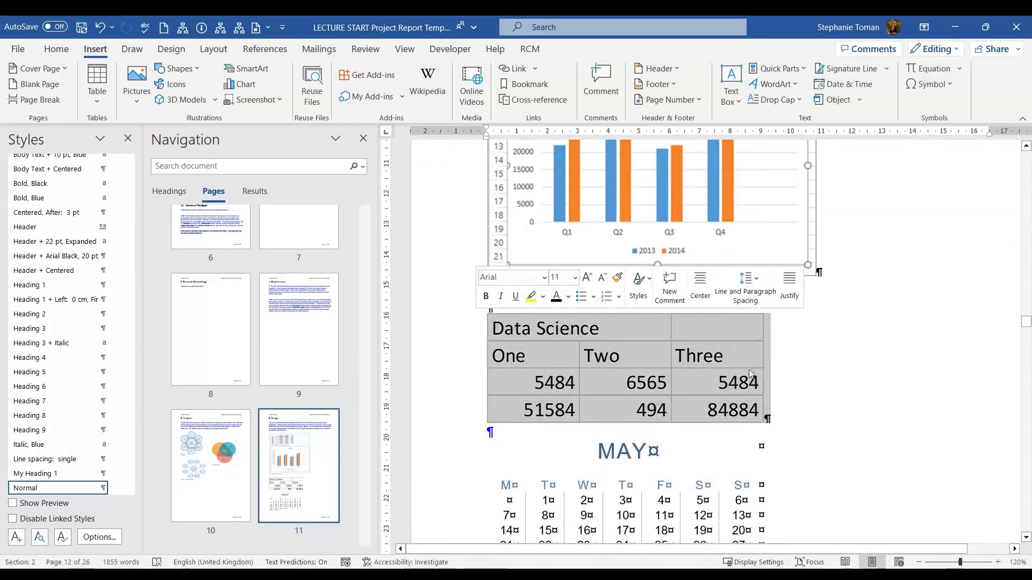
right_click(727, 362)
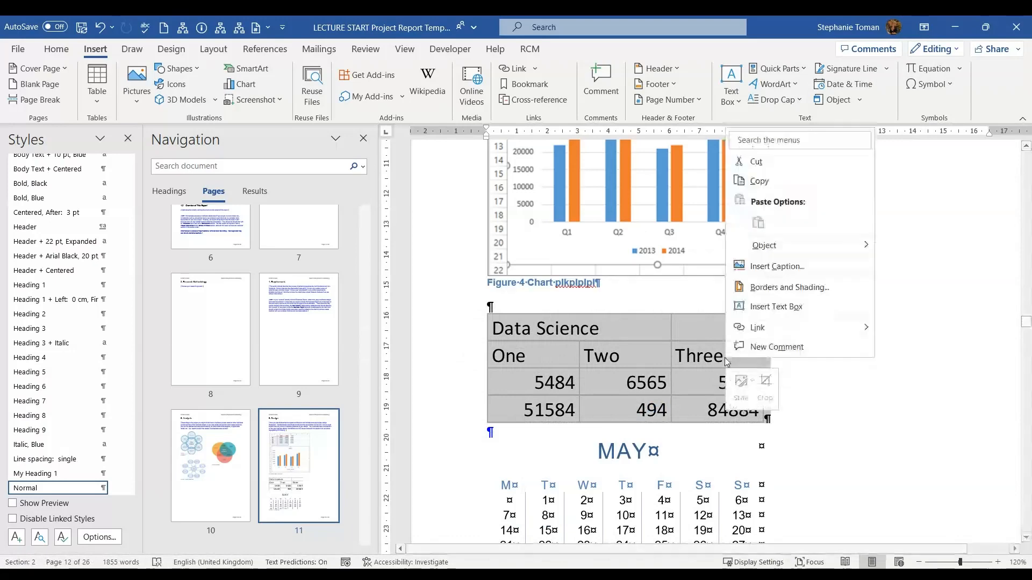
left_click(776, 264)
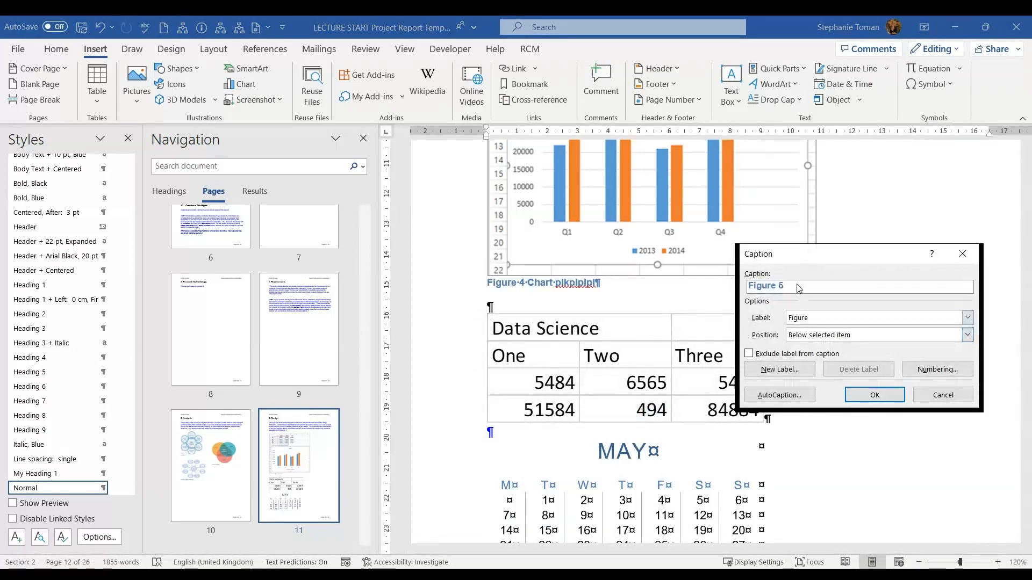
type("uhuhuhuh")
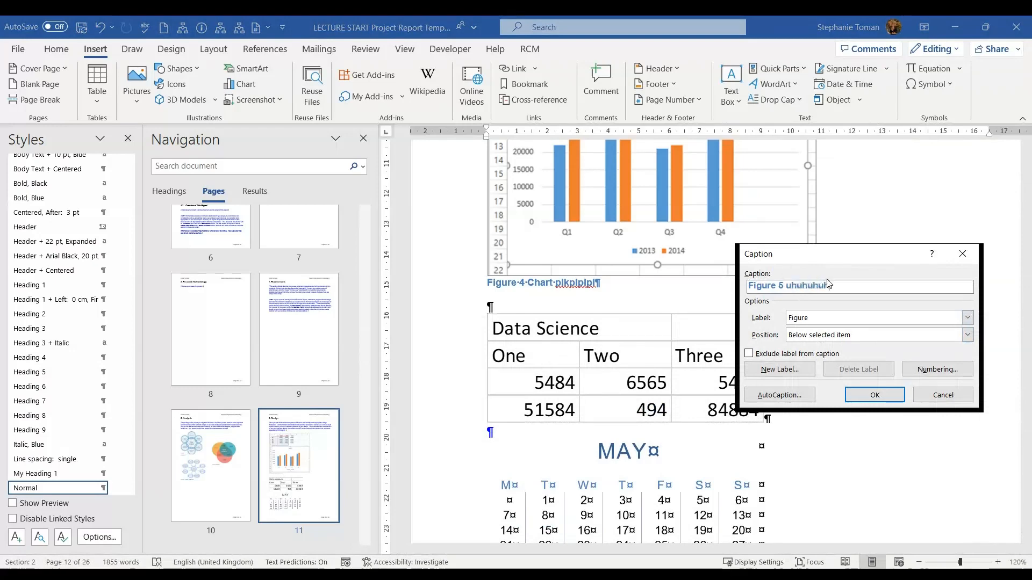
left_click(877, 395)
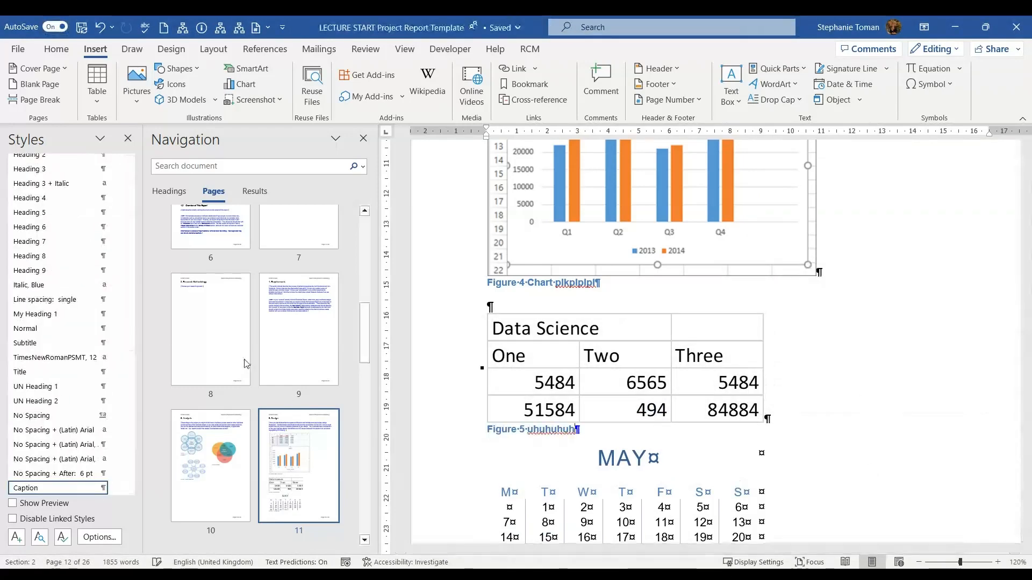
Update the entire Table of Figures to include the captions of the Design section
scroll(254, 390, "up", 5)
scroll(257, 398, "up", 3)
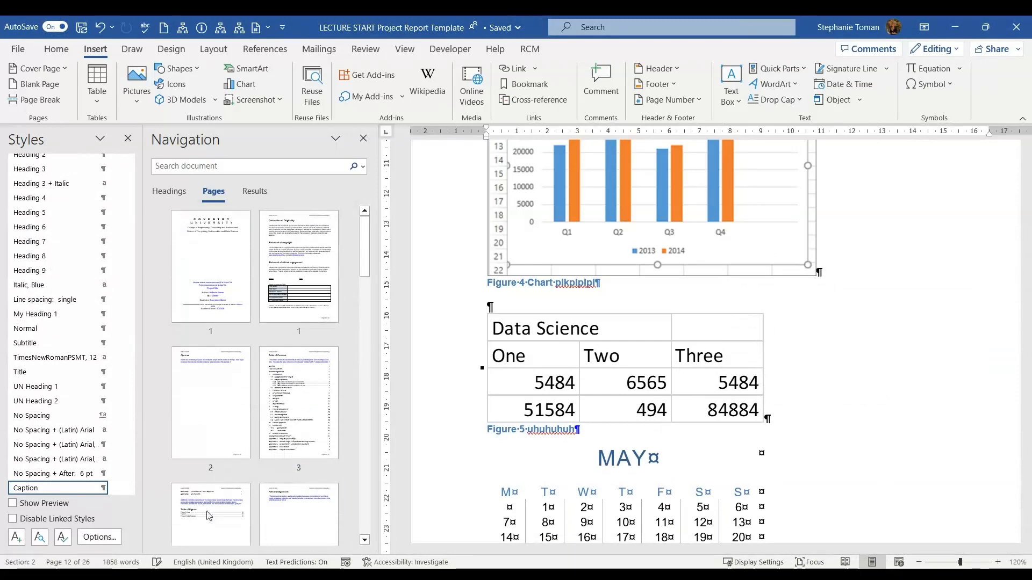
right_click(535, 344)
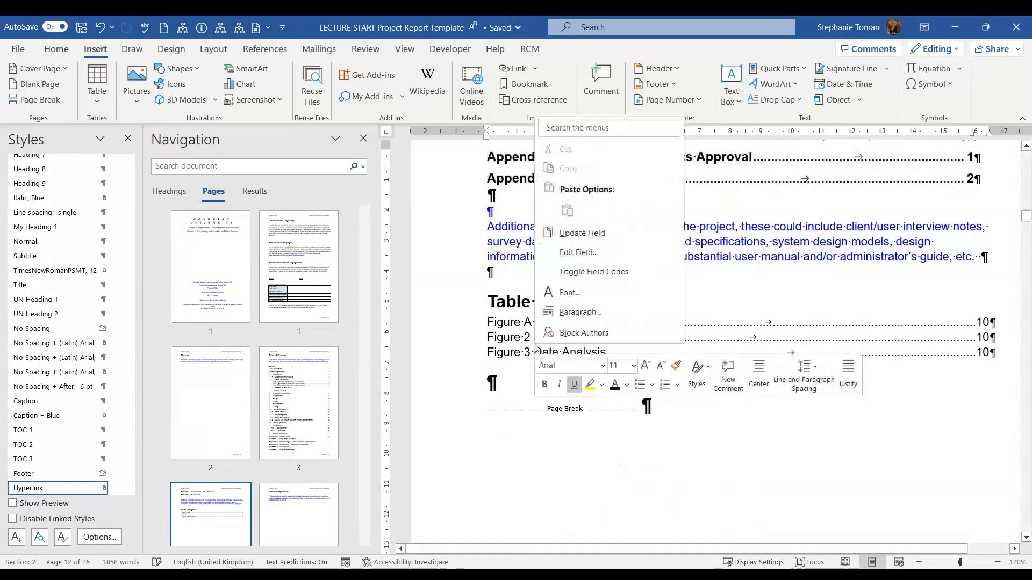
left_click(606, 235)
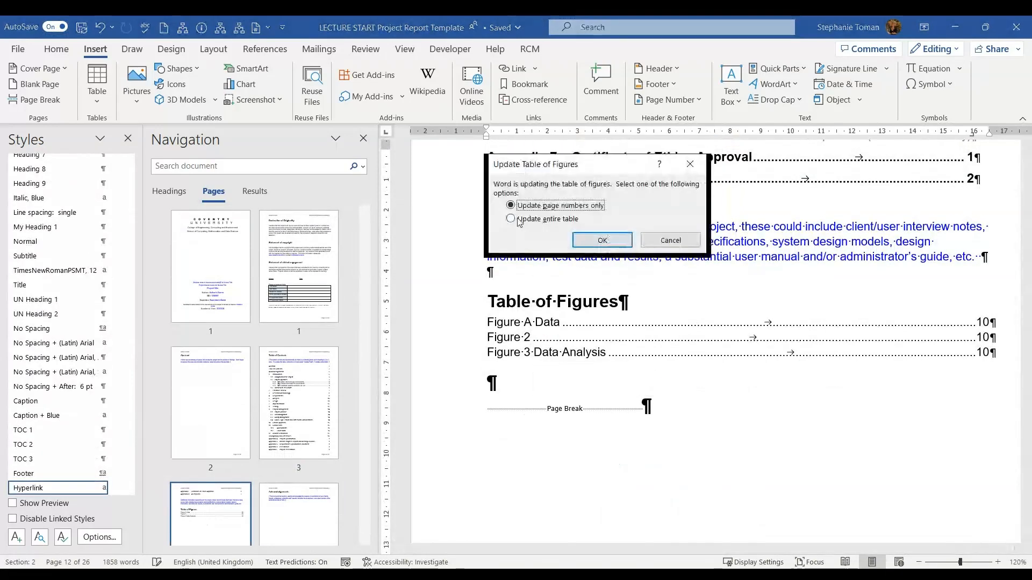
left_click(510, 219)
left_click(599, 240)
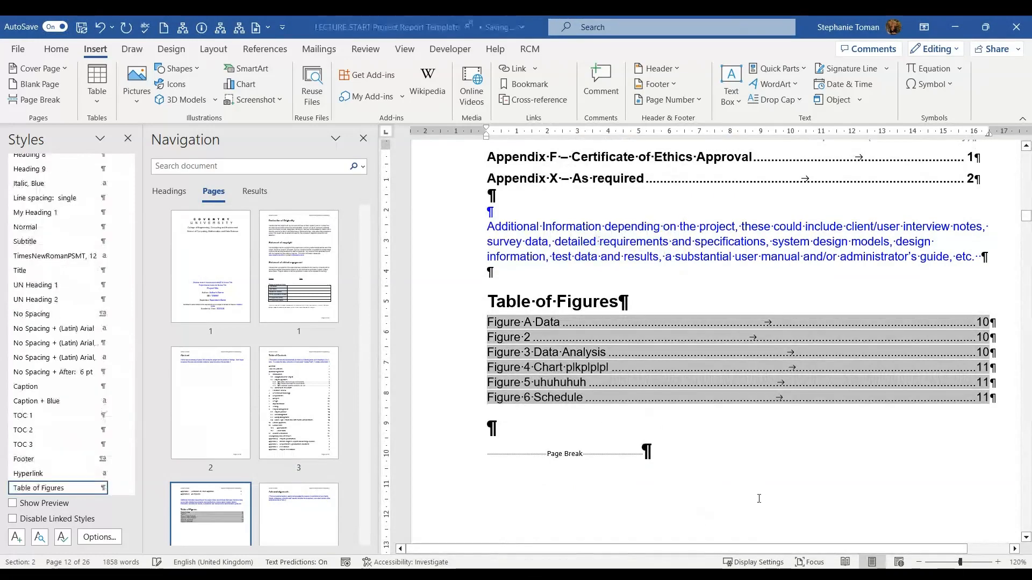
left_click(856, 499)
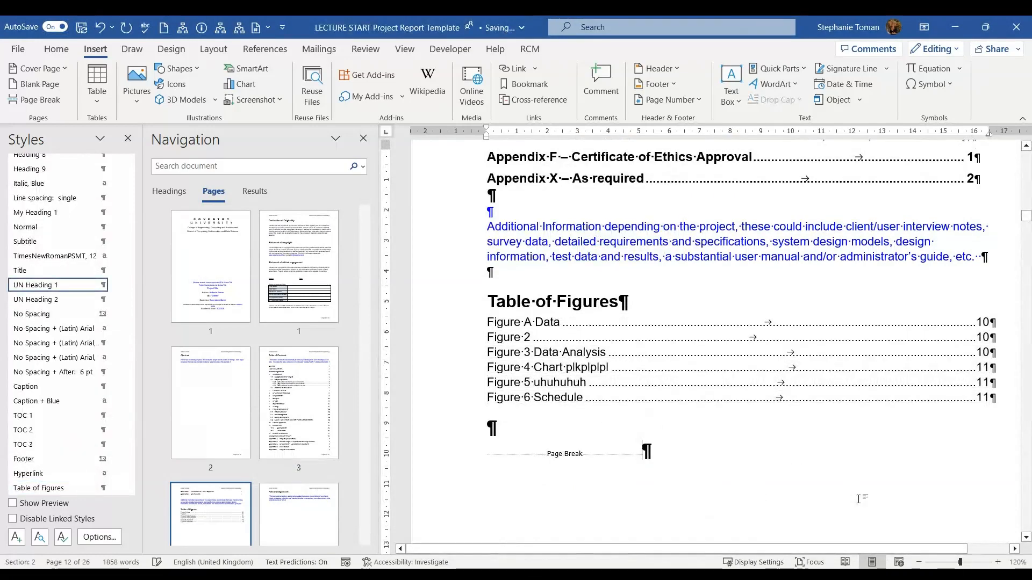
Delete the Sales chart picture from the 6. Design section
scroll(220, 462, "down", 5)
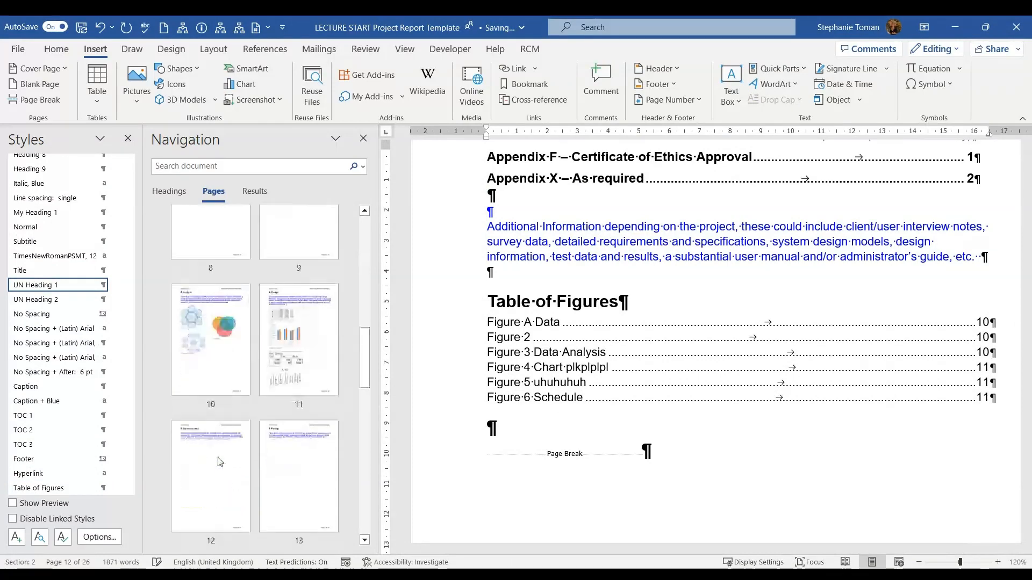
left_click(317, 337)
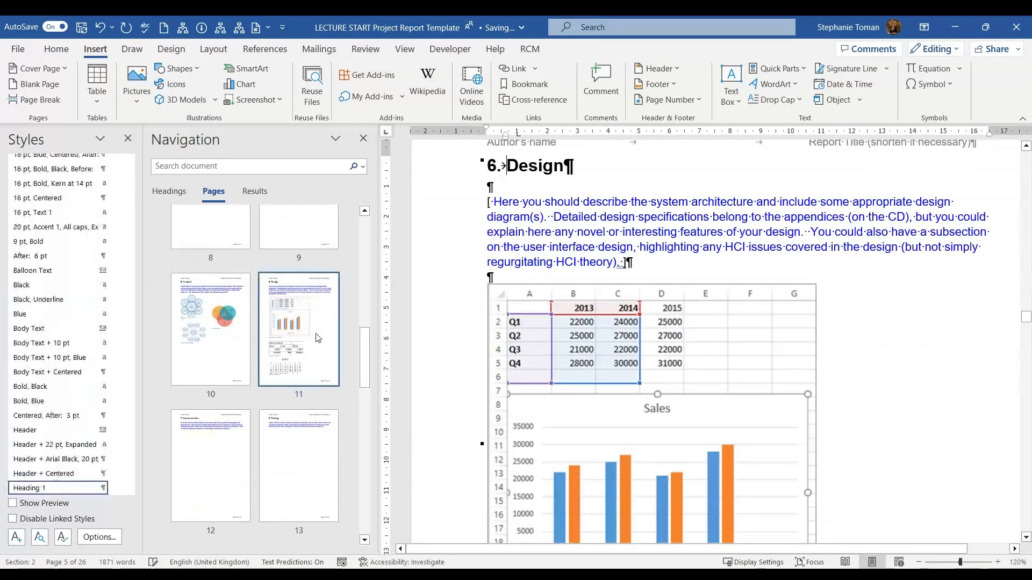
scroll(818, 392, "down", 5)
scroll(567, 346, "down", 3)
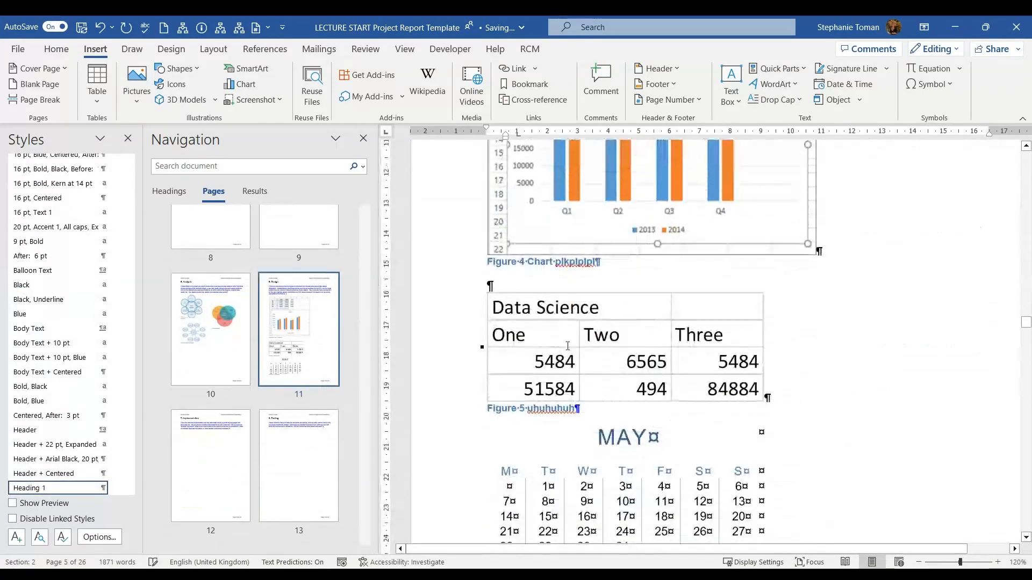
left_click(572, 191)
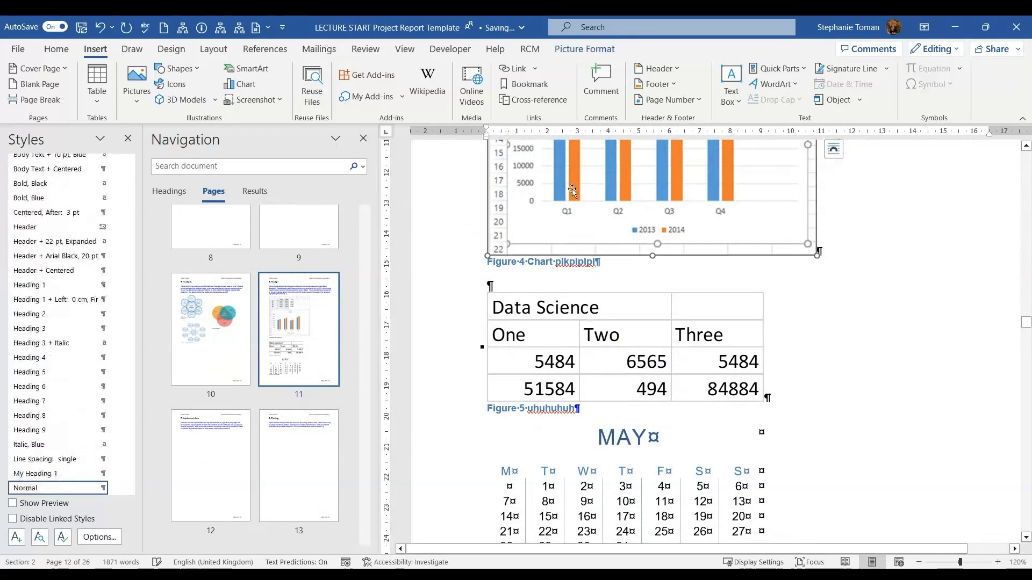
key("Delete")
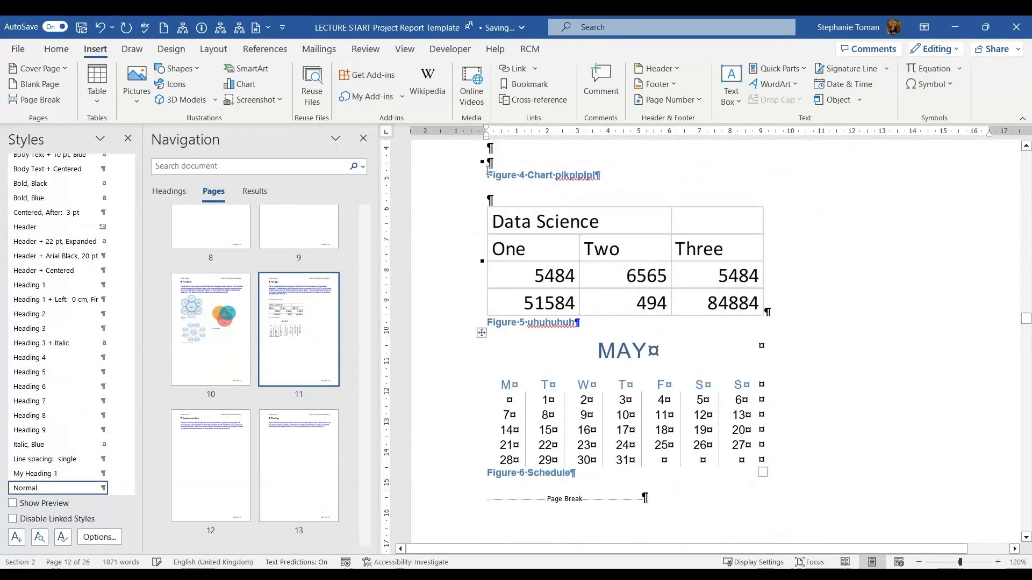
Delete the "Figure 4 Chart plkplplpl" caption and the surplus blank paragraphs above the Data Science spreadsheet
left_click_drag(488, 170, 612, 173)
key("Delete")
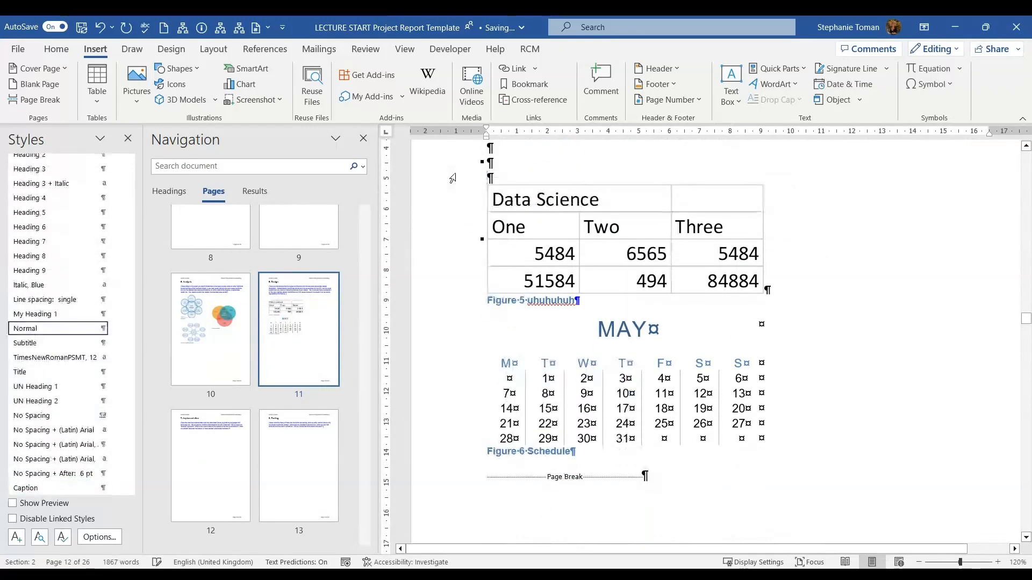
key("Delete")
key("Delete")
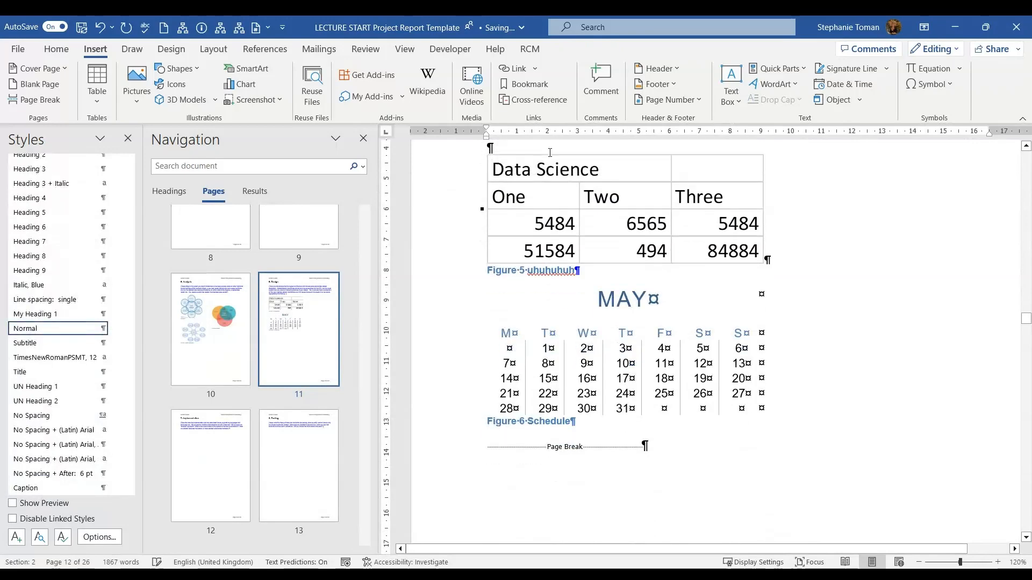
left_click(883, 314)
scroll(884, 314, "up", 3)
scroll(887, 322, "up", 3)
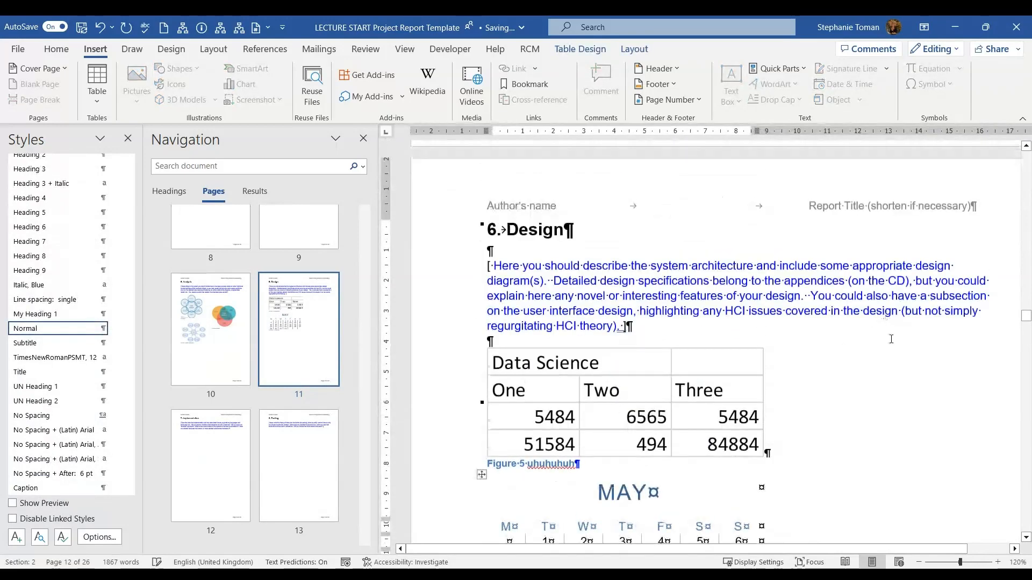
left_click(983, 411)
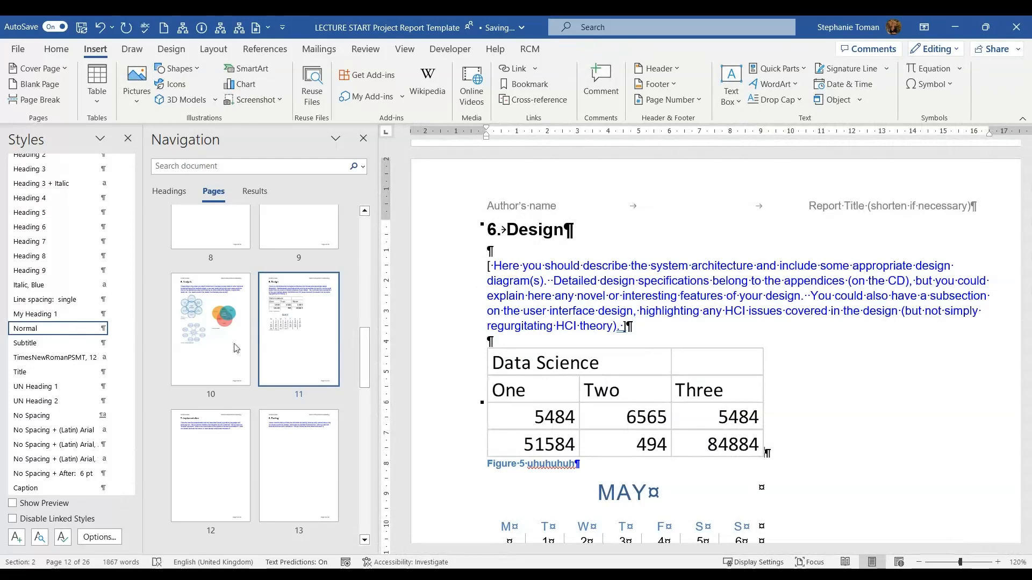
Update the Table of Figures to drop the entry of the deleted chart caption
scroll(235, 348, "up", 10)
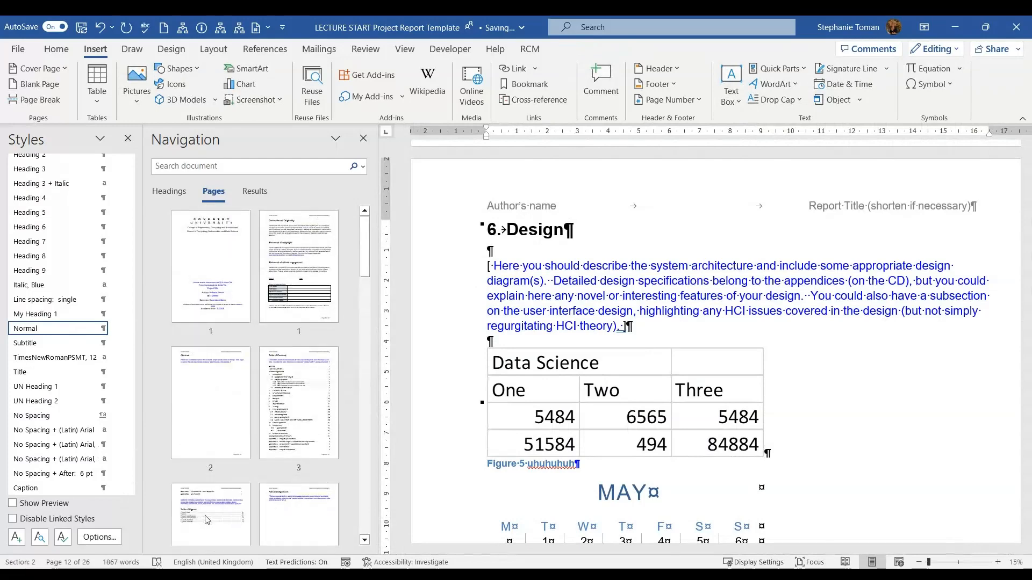
left_click(207, 520)
right_click(527, 385)
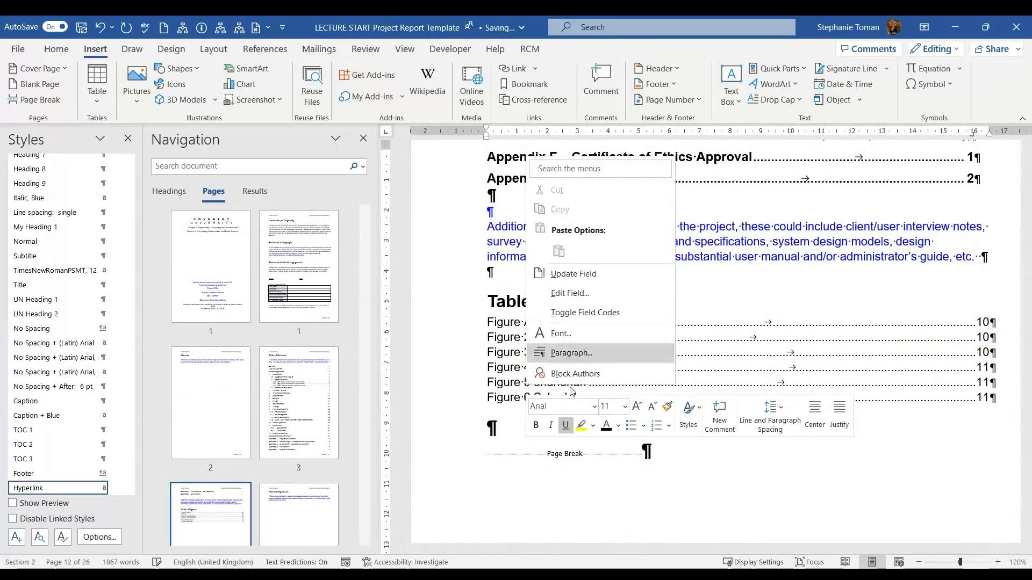
left_click(574, 273)
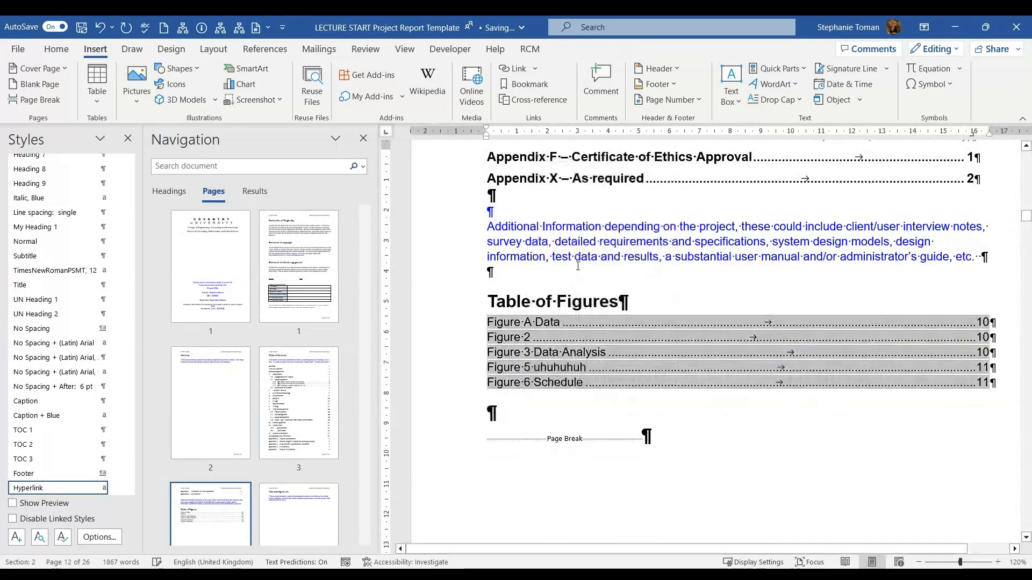
left_click(854, 451)
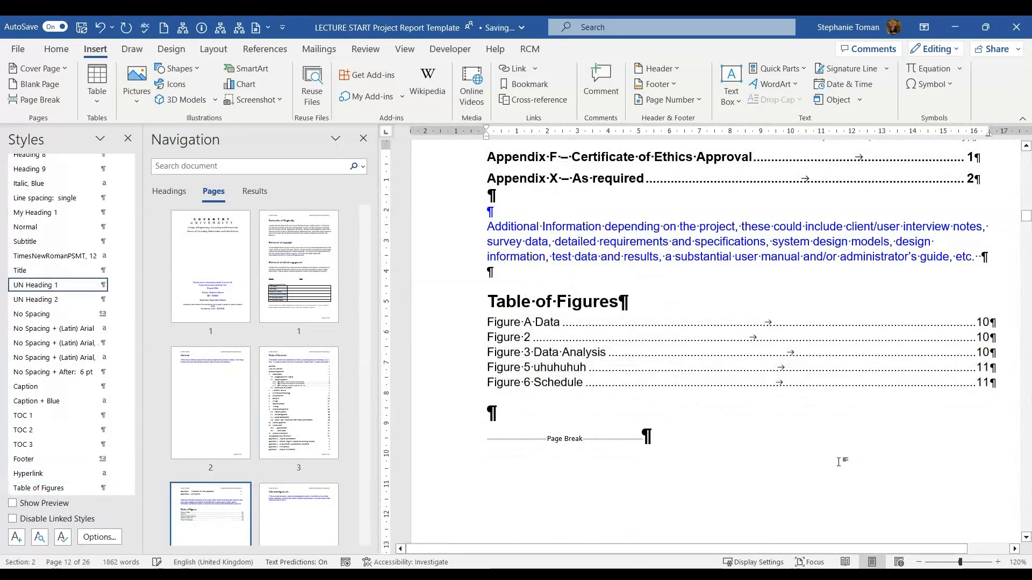
Run the Table of Figures field update once more, choosing to update the entire table
right_click(527, 338)
left_click(583, 458)
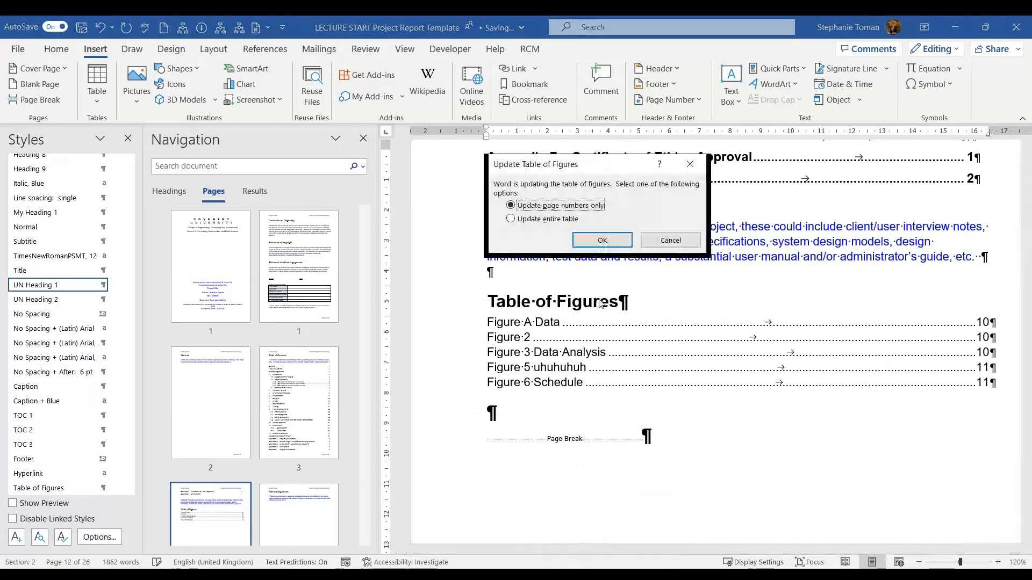
left_click(510, 218)
left_click(594, 243)
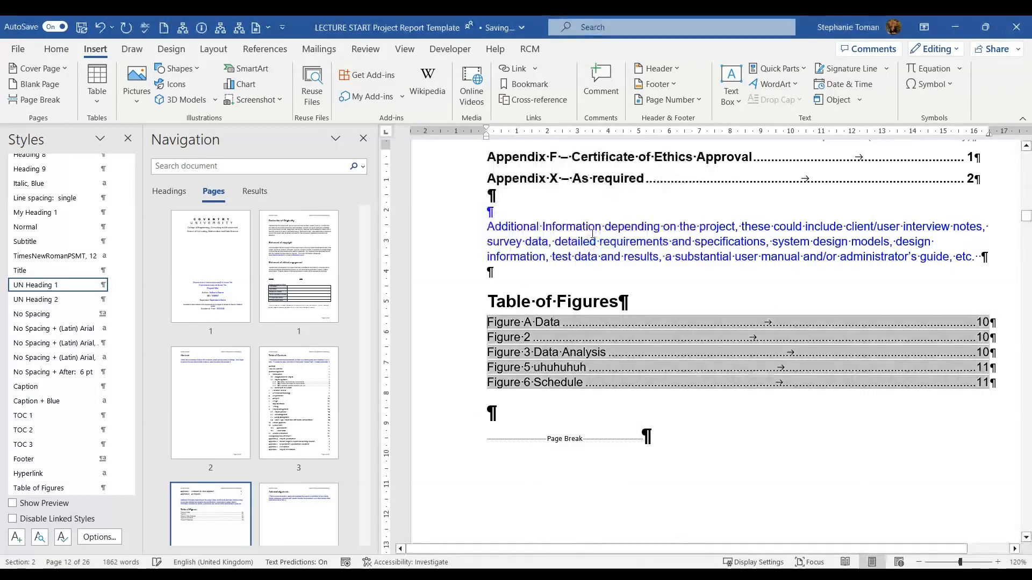
left_click(813, 474)
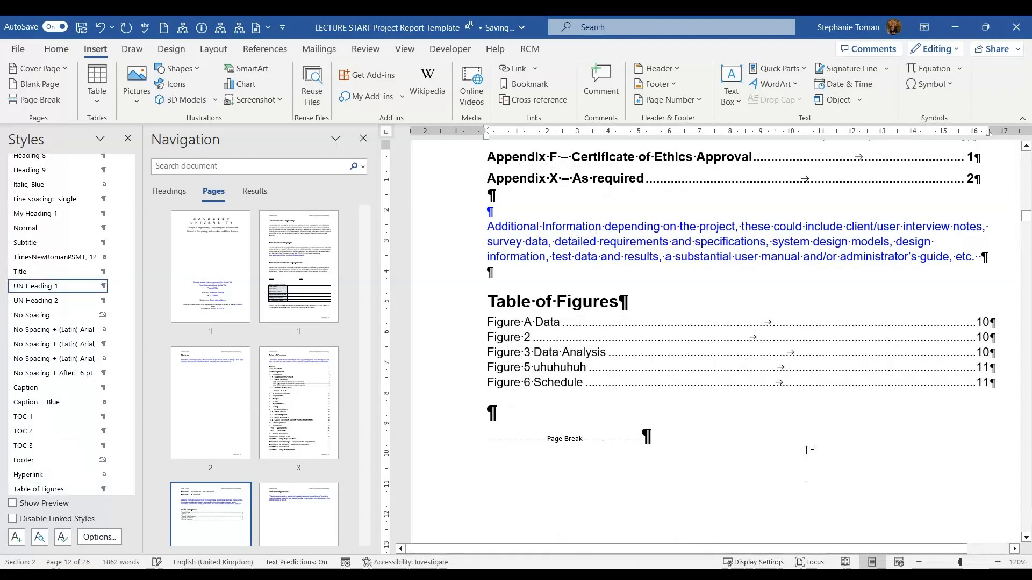
scroll(744, 429, "down", 3)
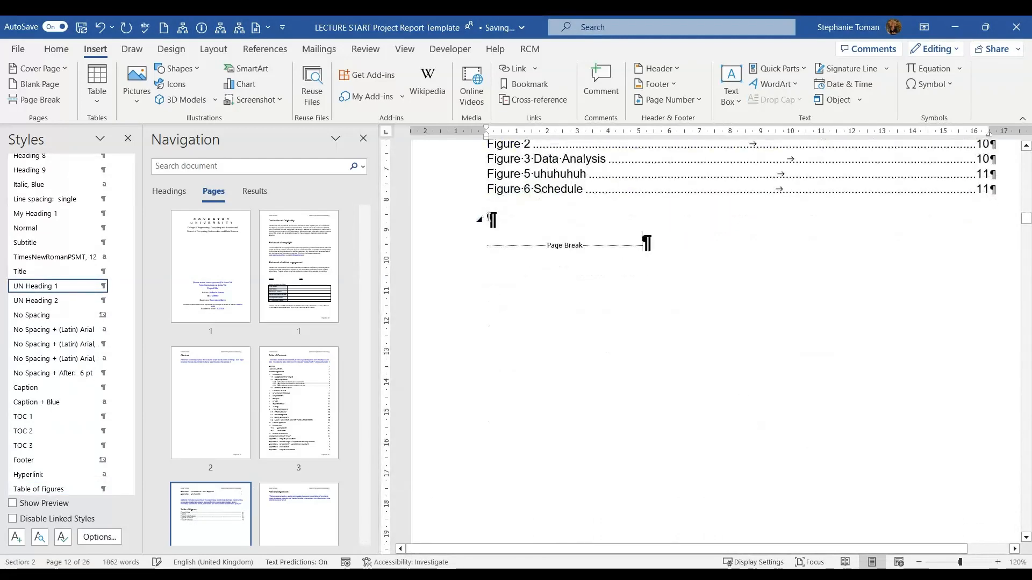
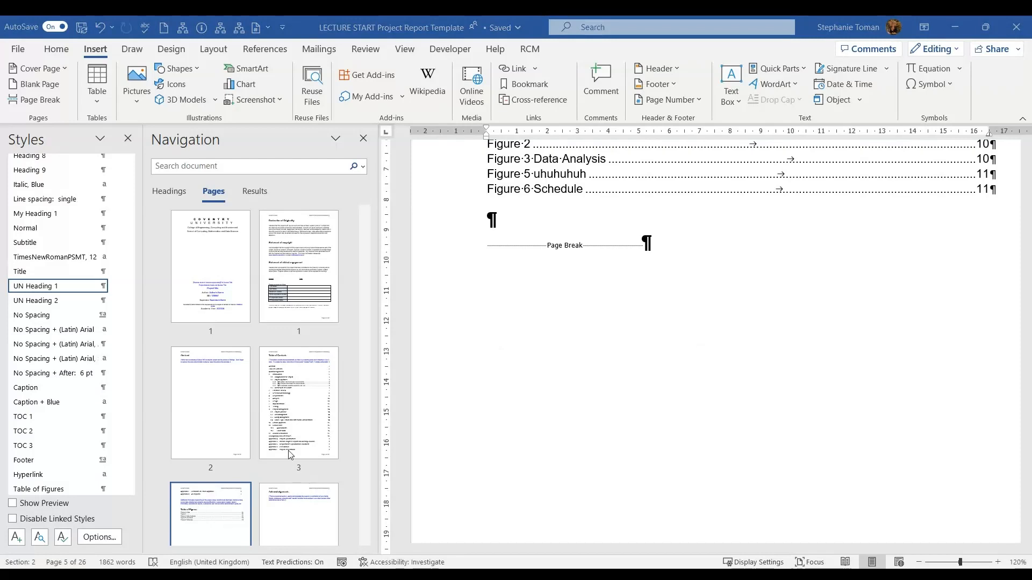
Insert a table of six columns by three rows in the blank paragraphs under the 8. Testing guidance text
scroll(289, 430, "down", 10)
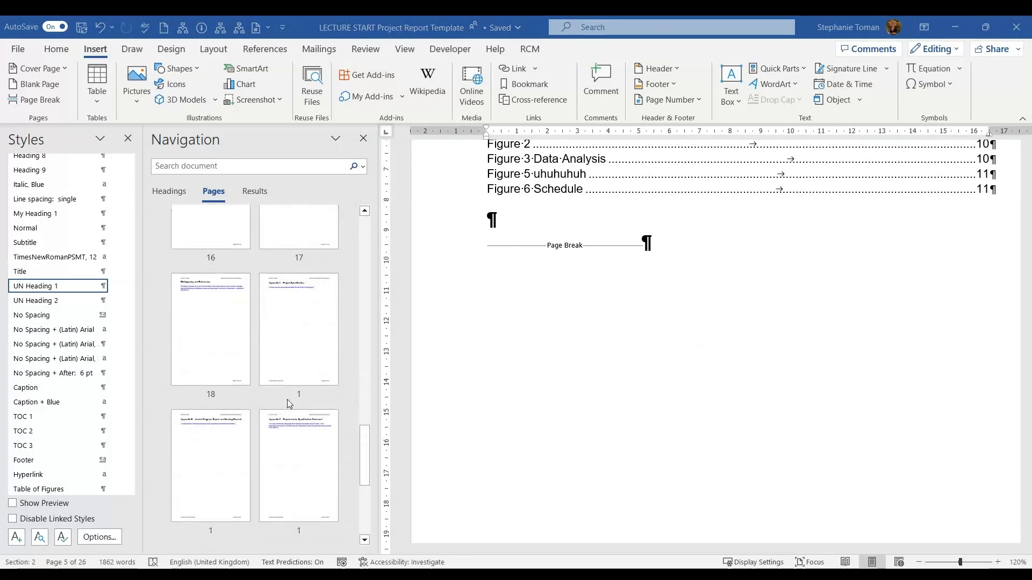
left_click(190, 302)
scroll(314, 437, "up", 3)
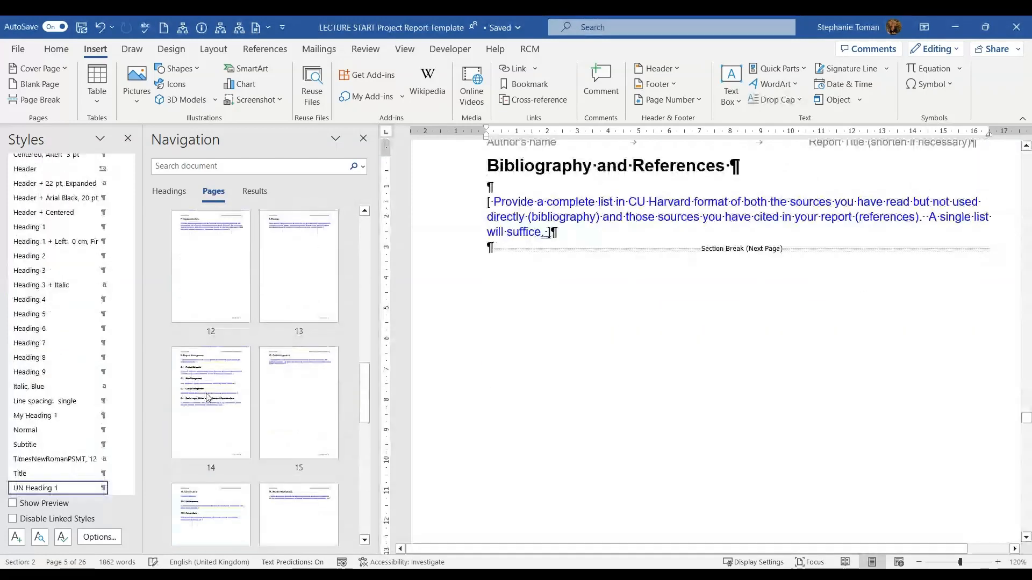
left_click(313, 437)
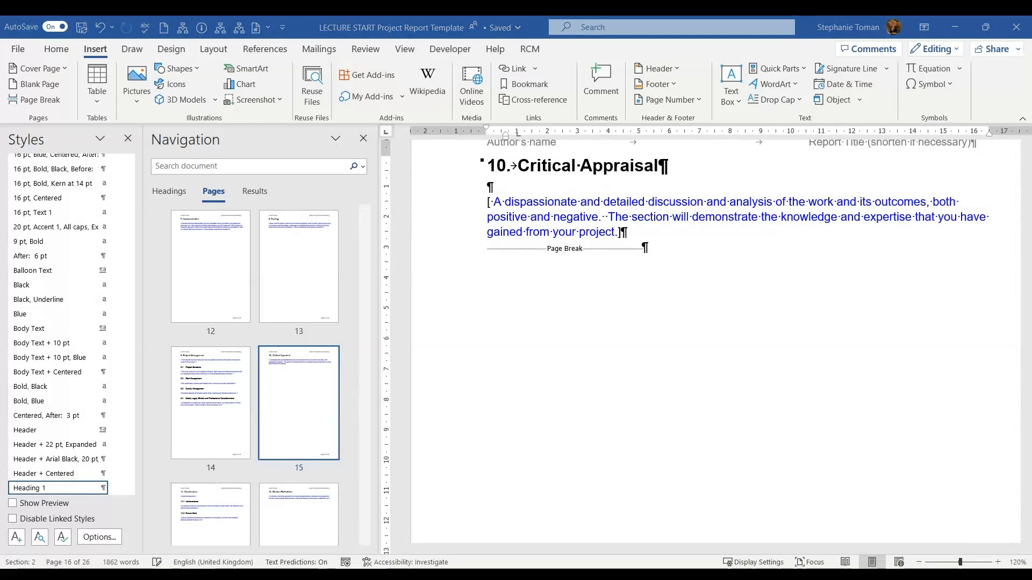
left_click(275, 305)
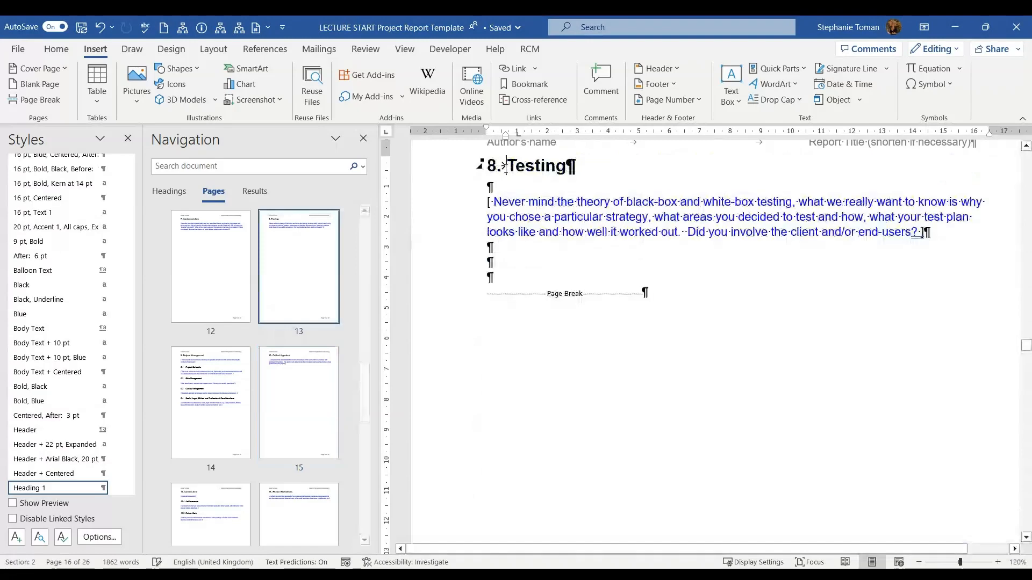
left_click(808, 343)
scroll(622, 449, "up", 2)
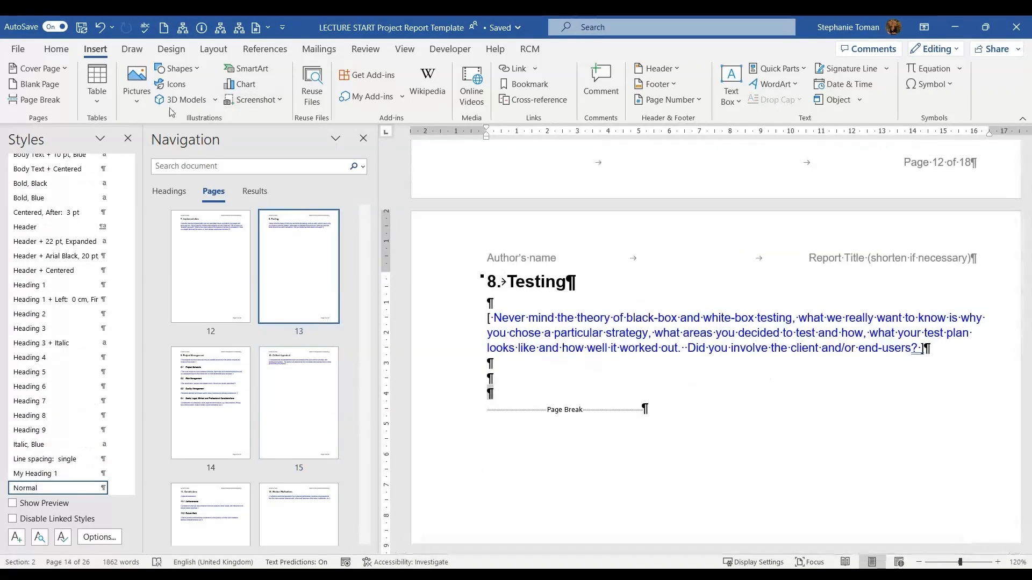
left_click(103, 79)
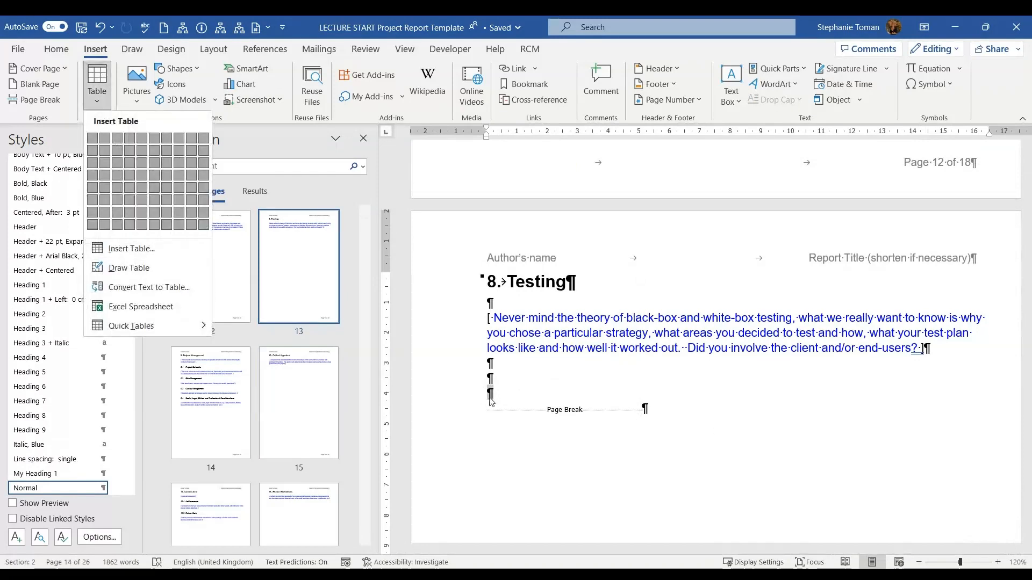
left_click(568, 402)
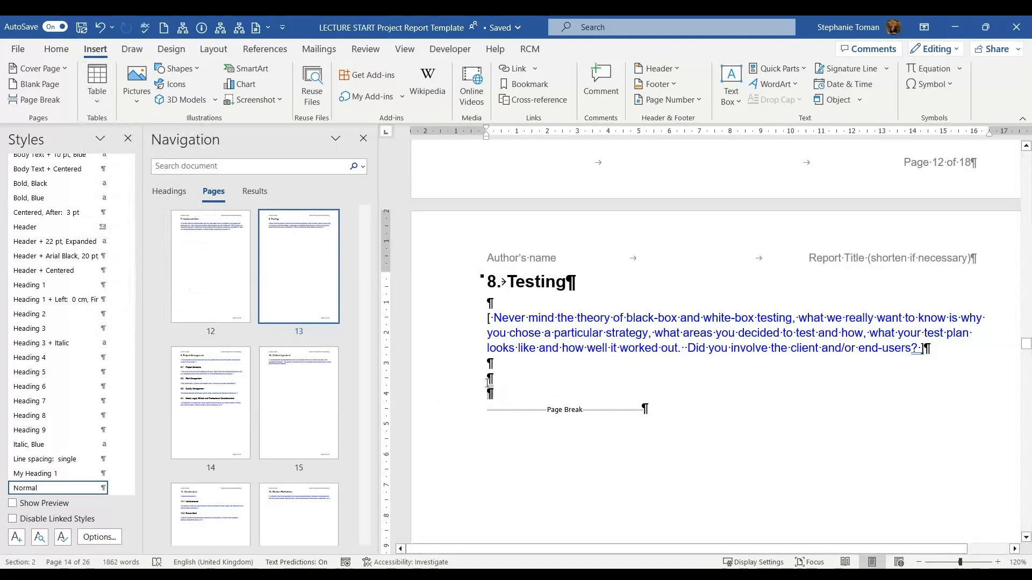
left_click(97, 81)
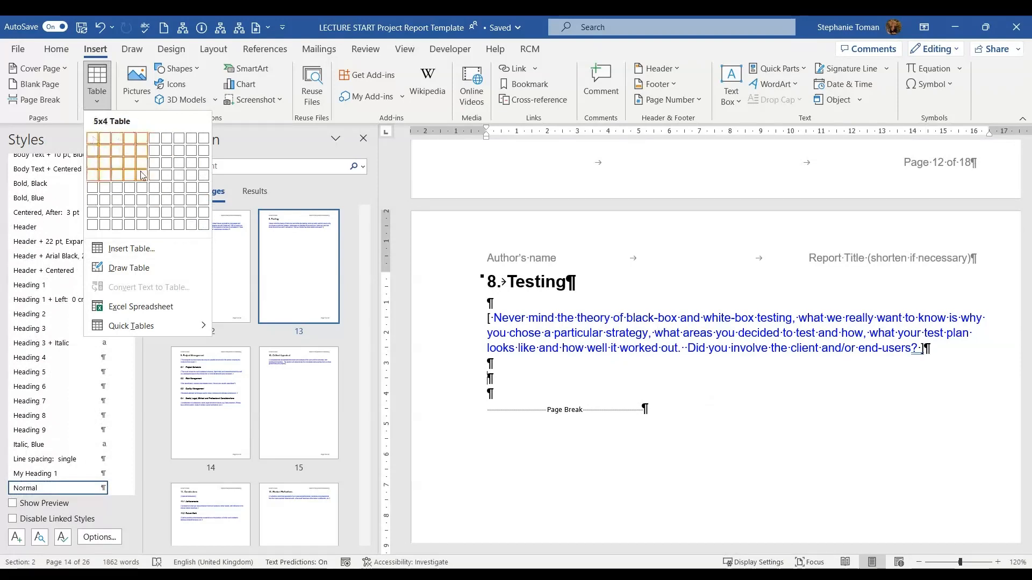
left_click(154, 162)
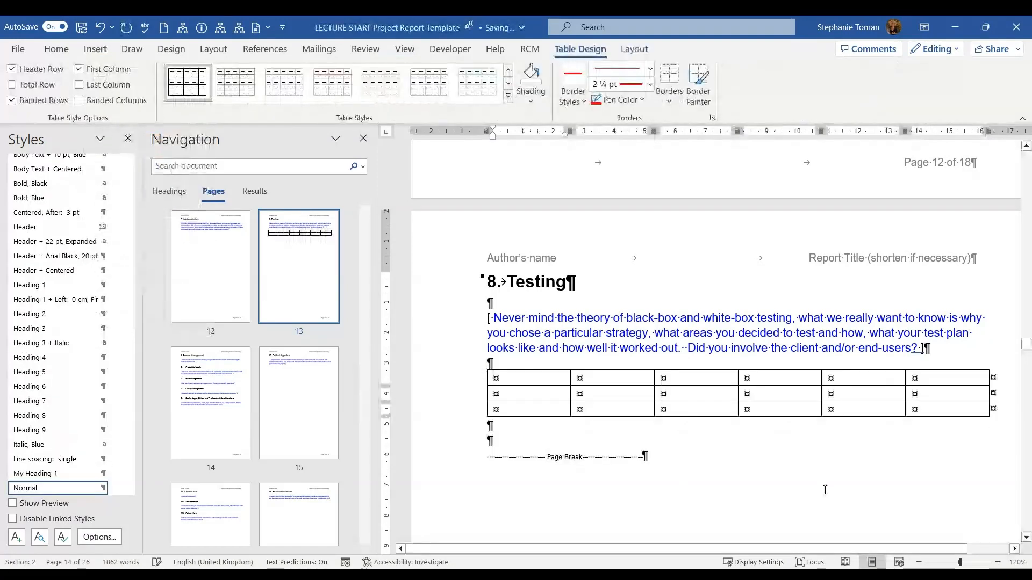
Enter "Test 1" in the first cell of the new table in the Testing section
left_click(501, 366)
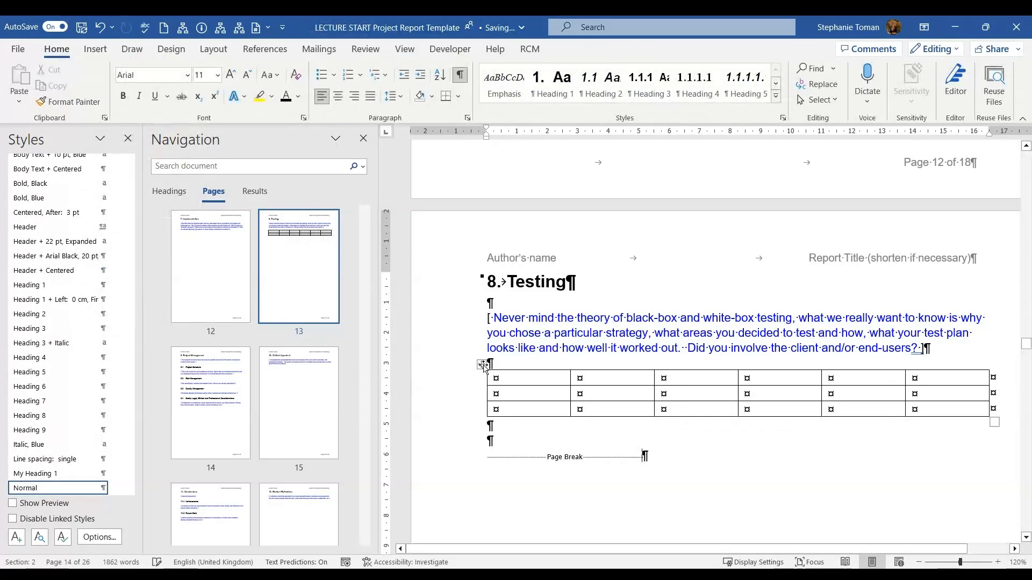
left_click(517, 383)
type("T")
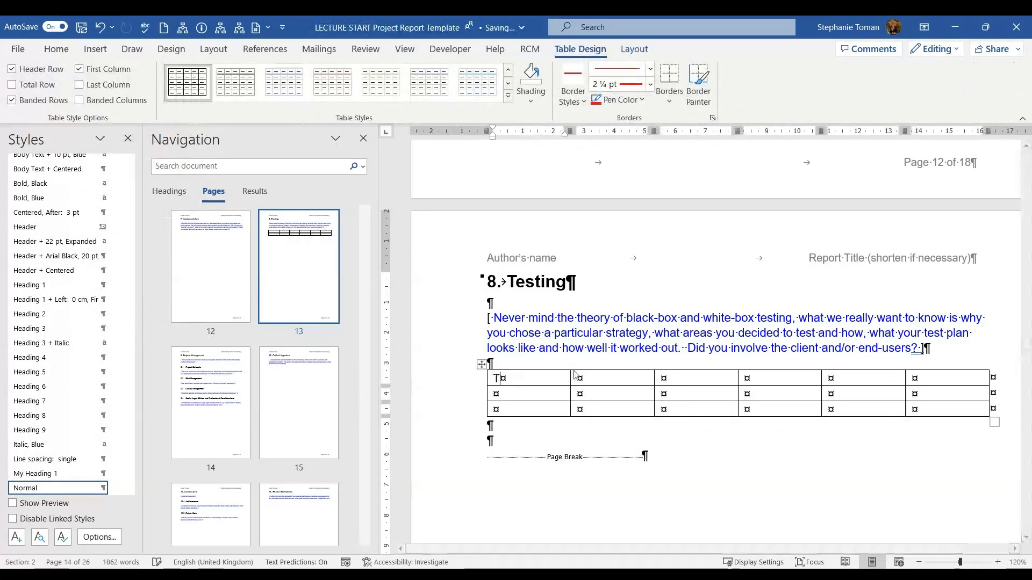
type("est 1")
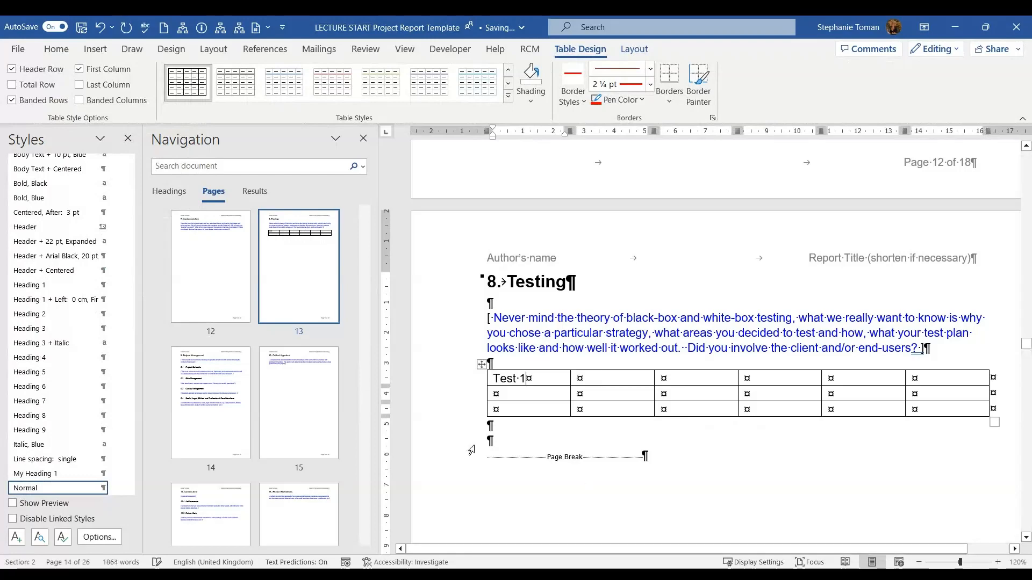
Copy the whole Test 1 table and paste the copy in the second blank paragraph below it
left_click(480, 367)
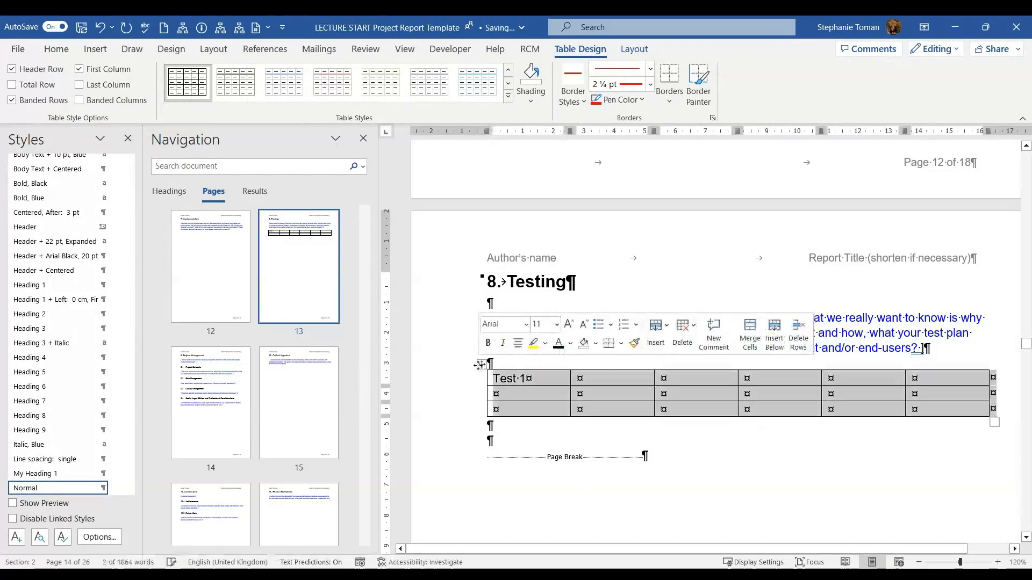
right_click(480, 367)
left_click(517, 114)
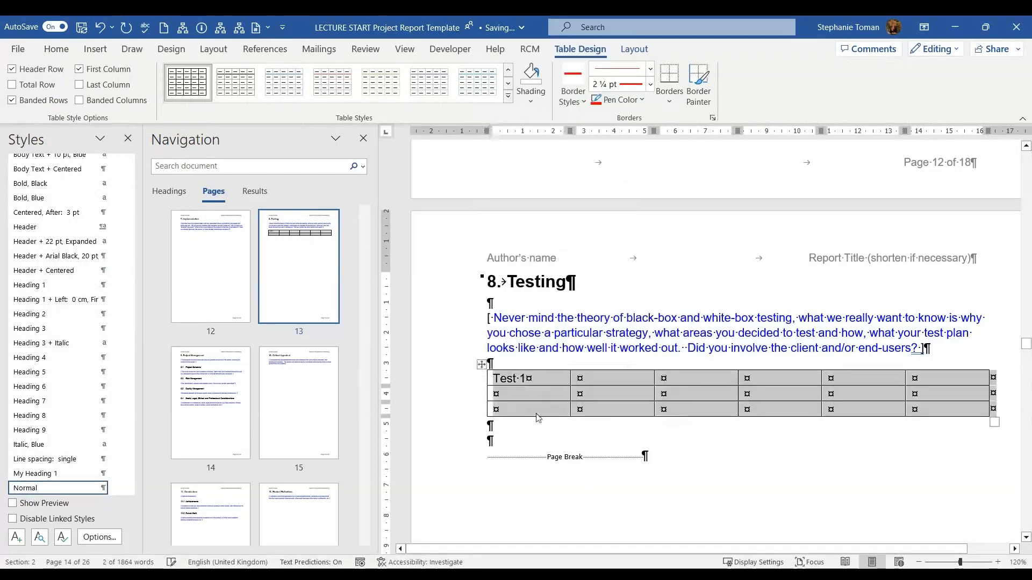
left_click(536, 438)
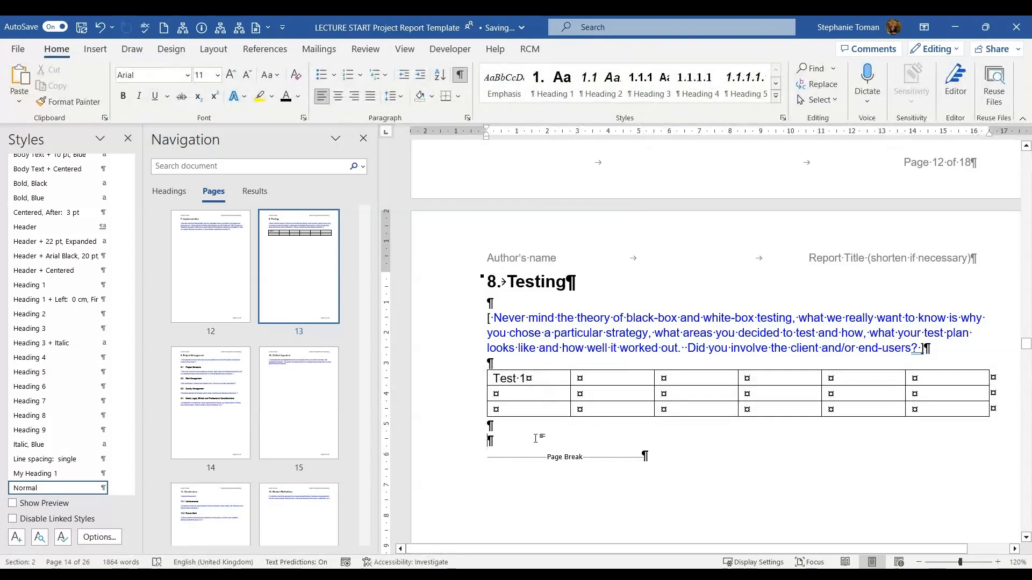
key("ctrl+v")
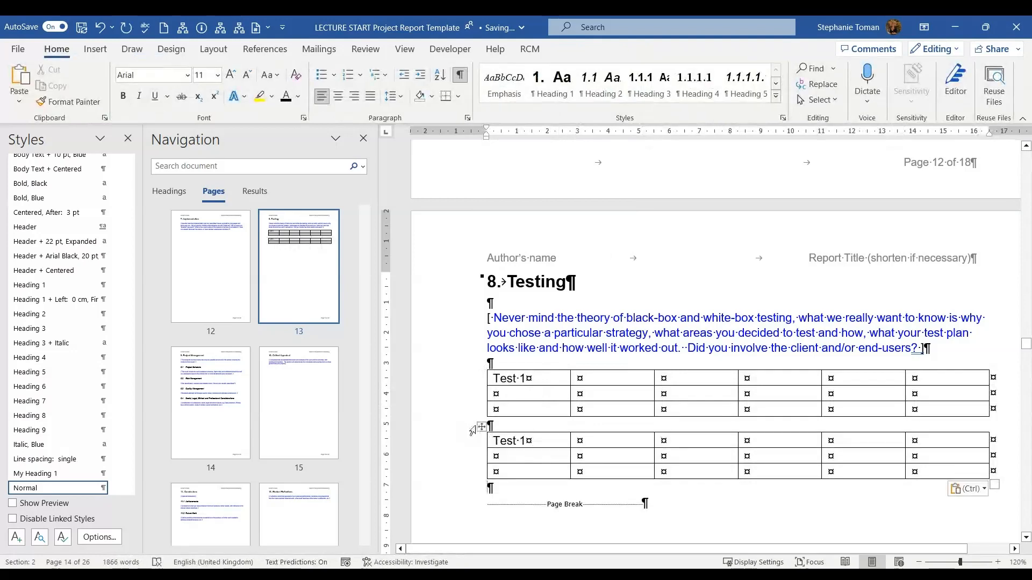
Delete the pasted copy of the Test 1 table
left_click(480, 428)
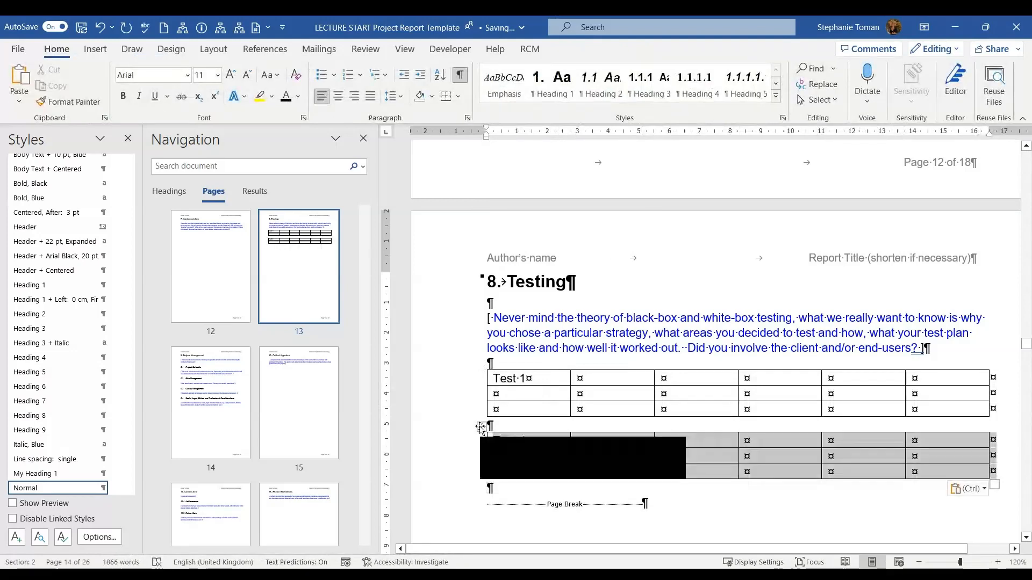
right_click(480, 427)
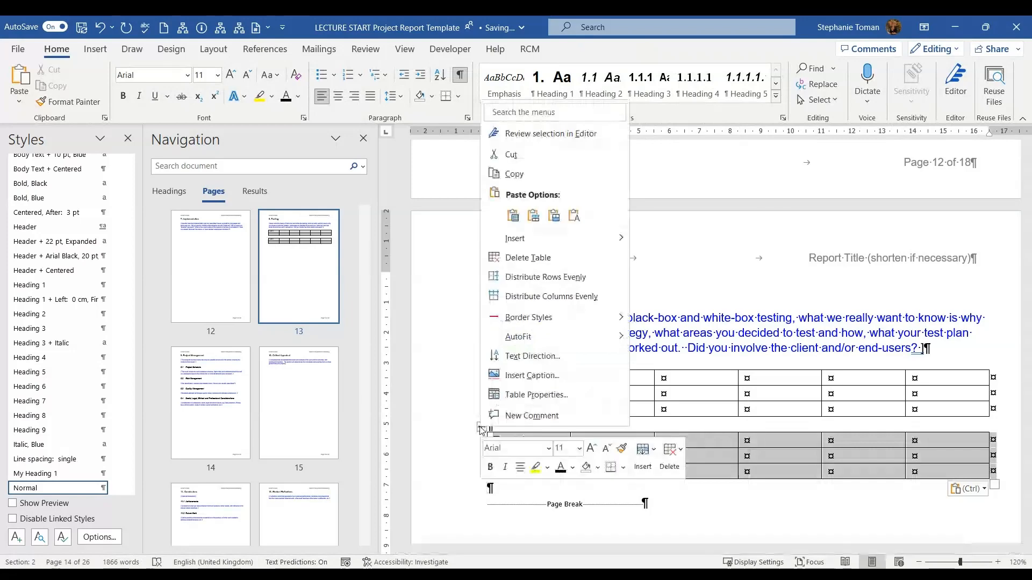
left_click(526, 258)
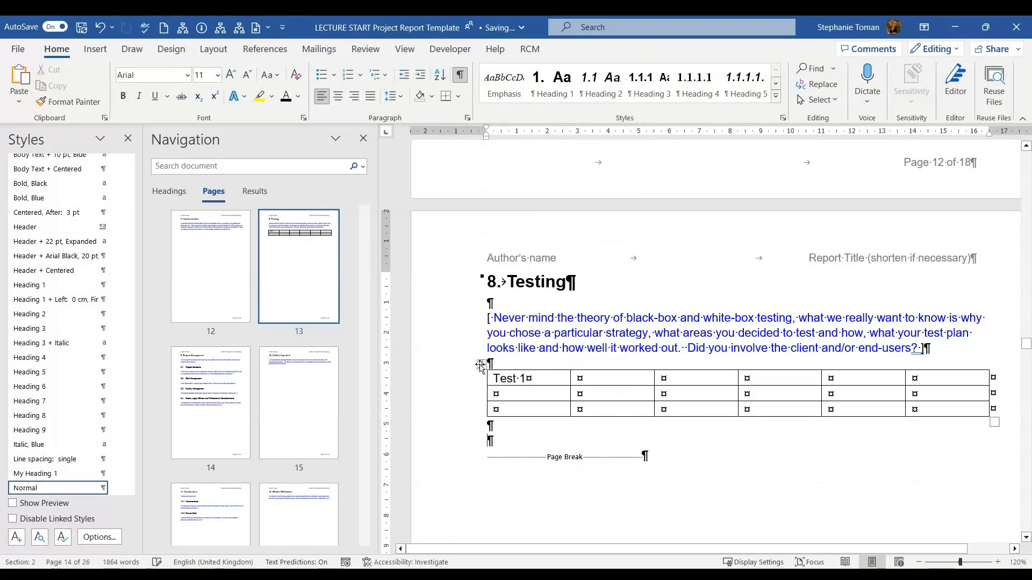
Turn on AutoCaption for Microsoft Word Table, using the Figure label positioned below the item
right_click(483, 364)
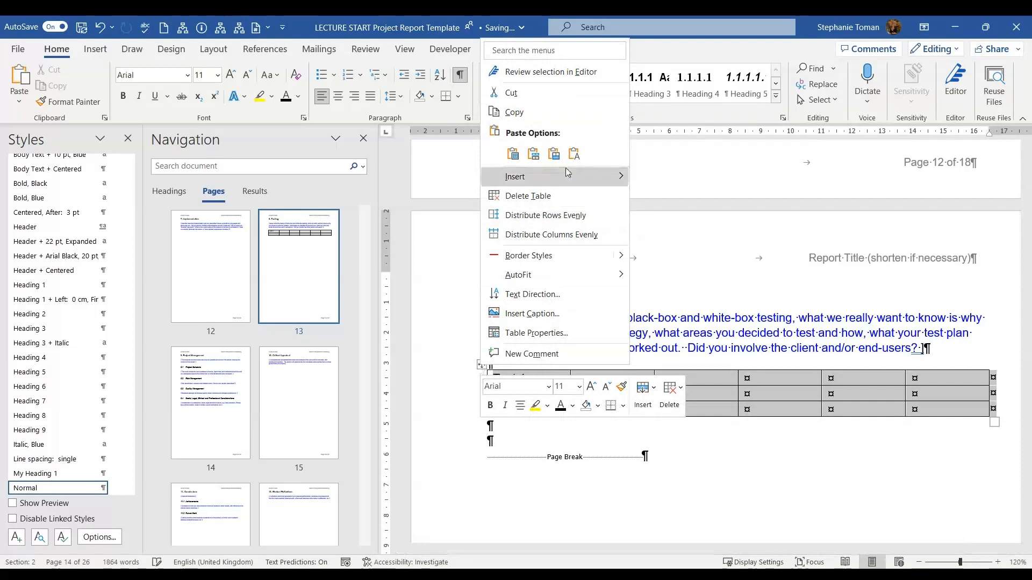
left_click(538, 313)
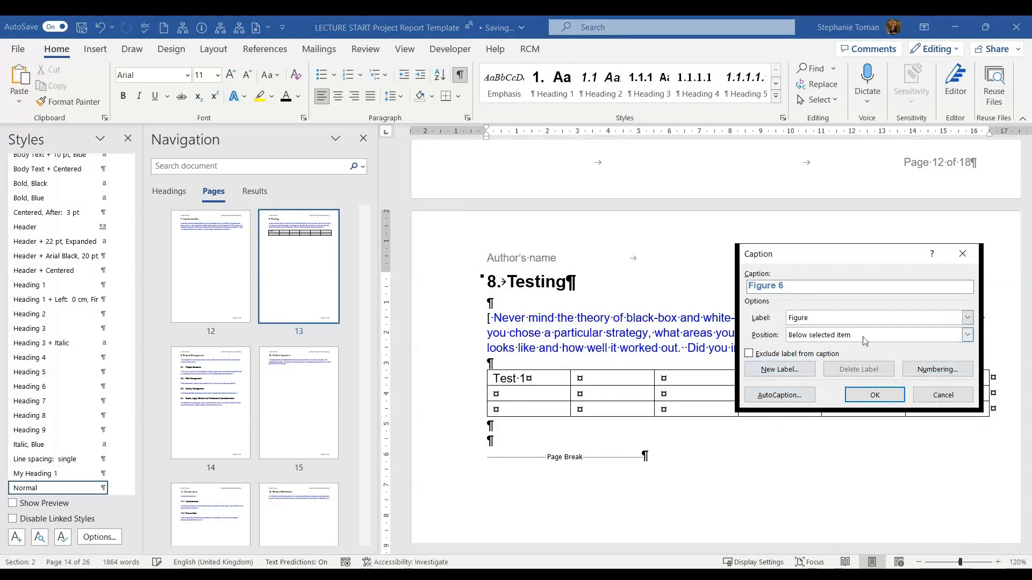
left_click(753, 398)
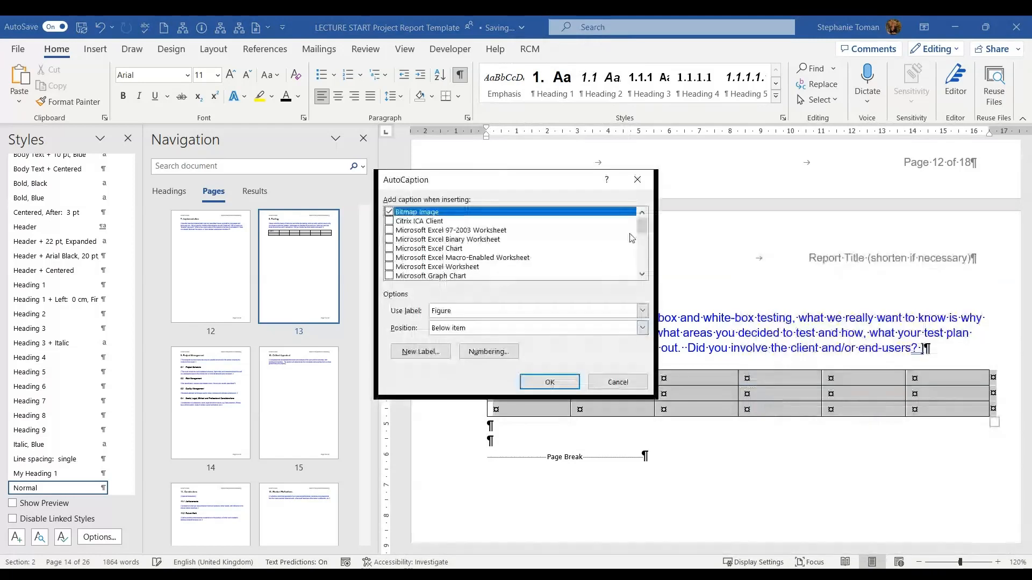
left_click(643, 274)
left_click(643, 275)
left_click(642, 274)
left_click(643, 275)
left_click(643, 275)
left_click(643, 274)
left_click(643, 275)
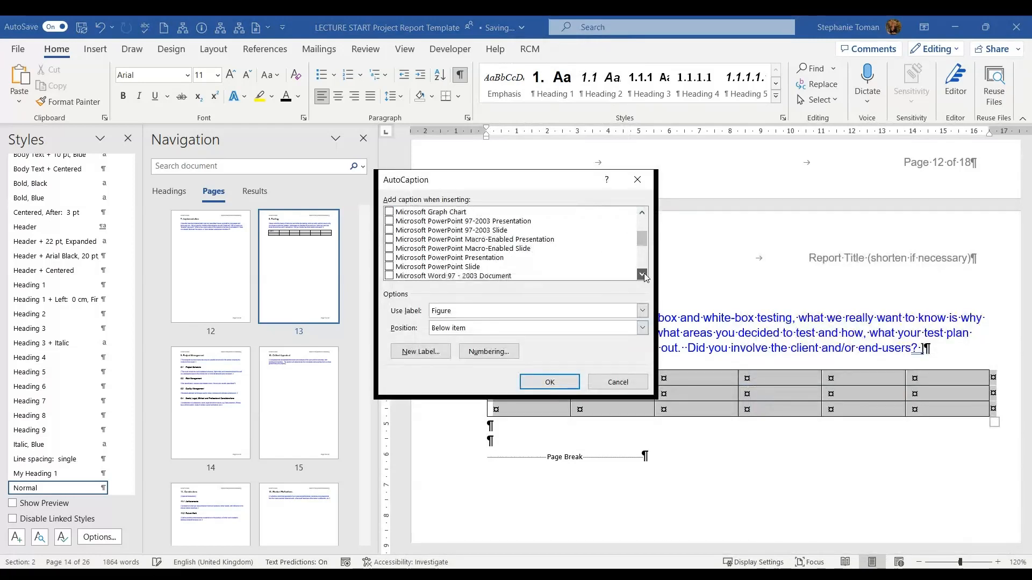
left_click(643, 275)
left_click(643, 275)
left_click(643, 274)
left_click(643, 275)
left_click(642, 274)
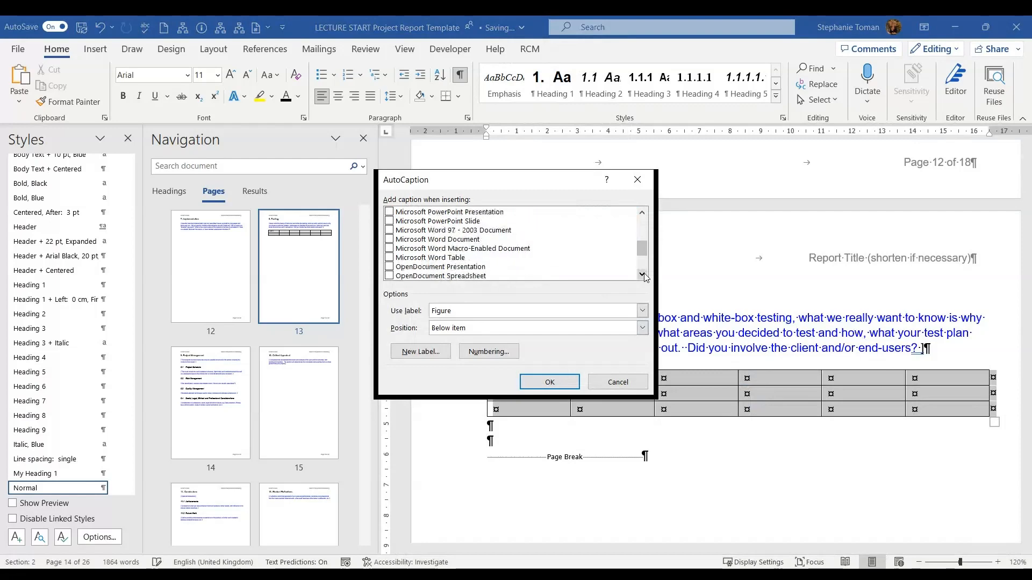
left_click(389, 258)
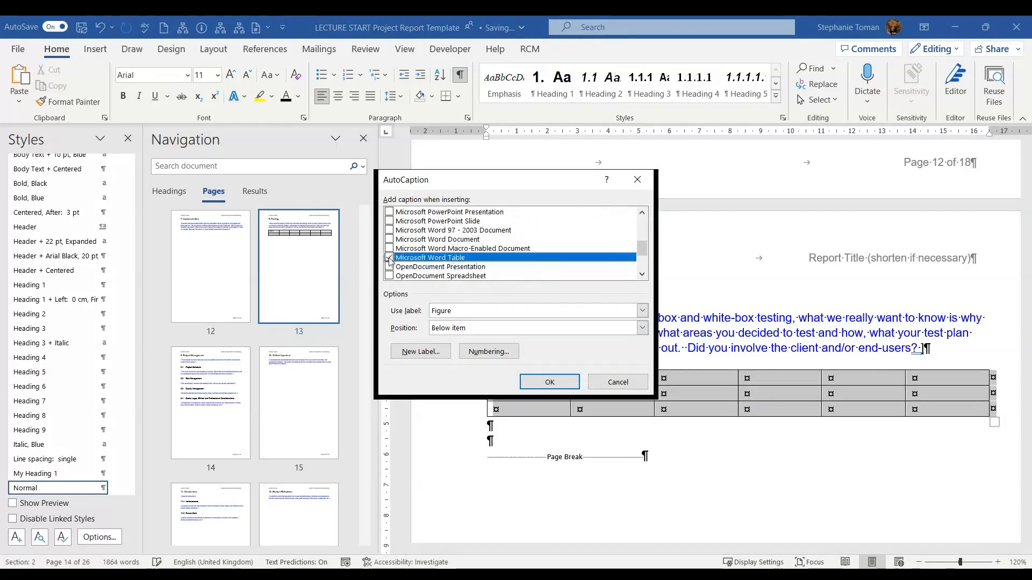
left_click(549, 382)
Insert a caption below the Test 1 table with the label Table and A, B, C numbering
right_click(512, 402)
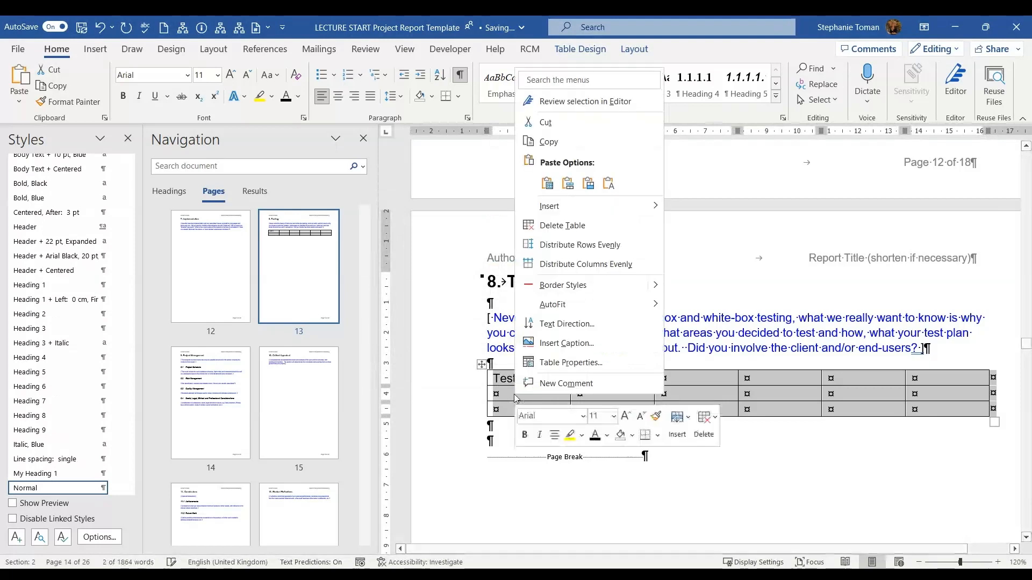
left_click(564, 343)
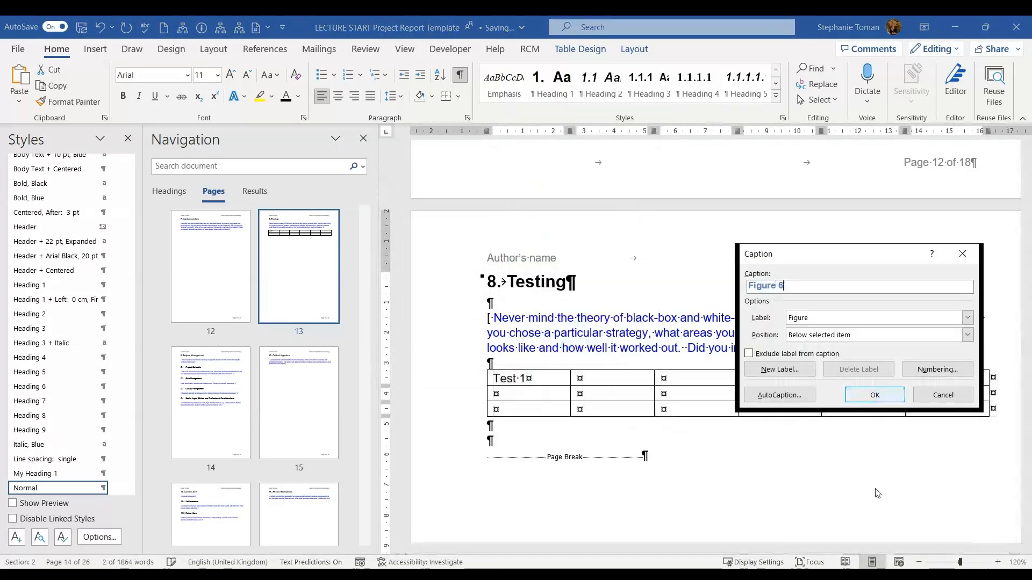
left_click(966, 321)
left_click(828, 353)
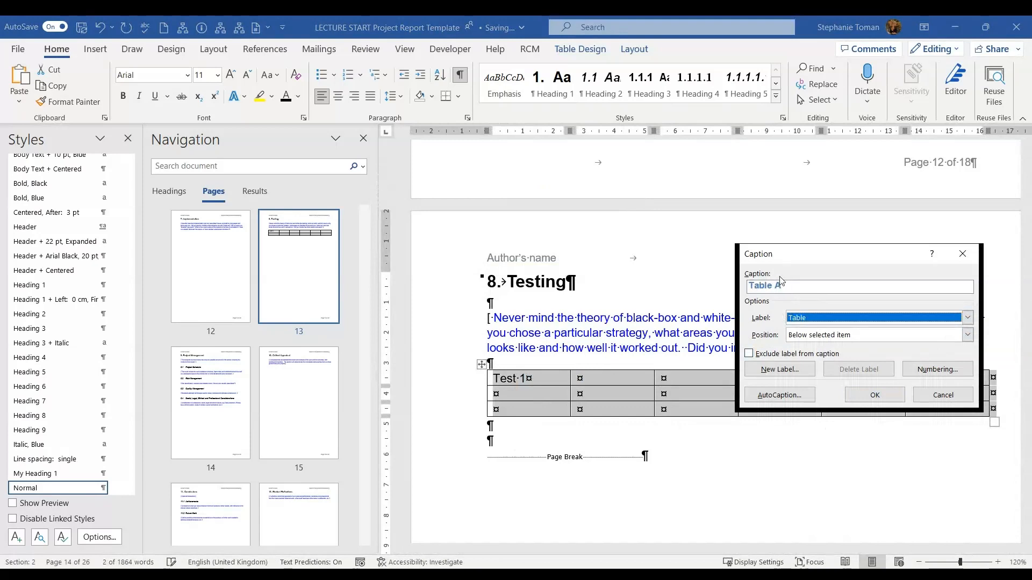
left_click(940, 370)
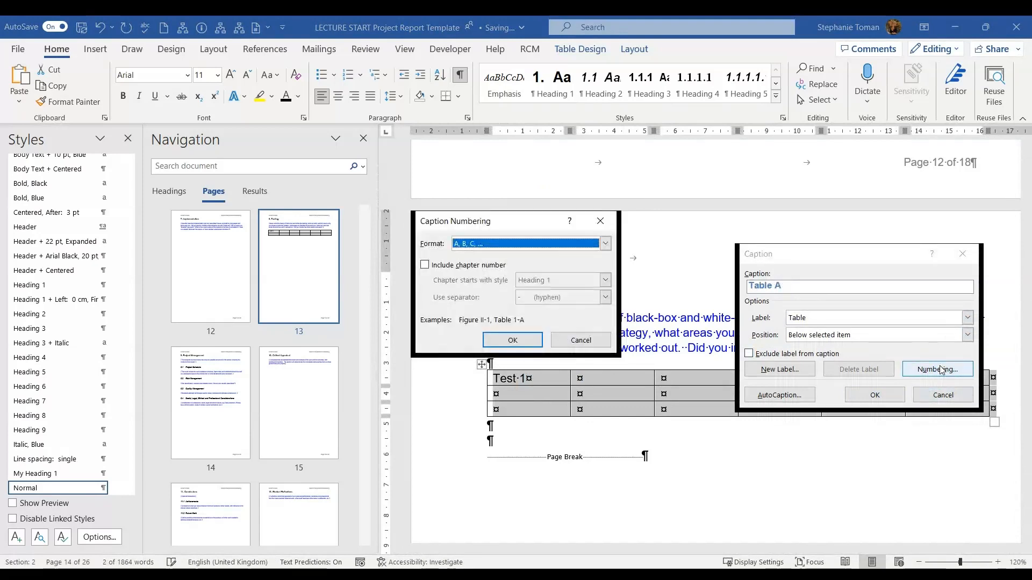
left_click(522, 343)
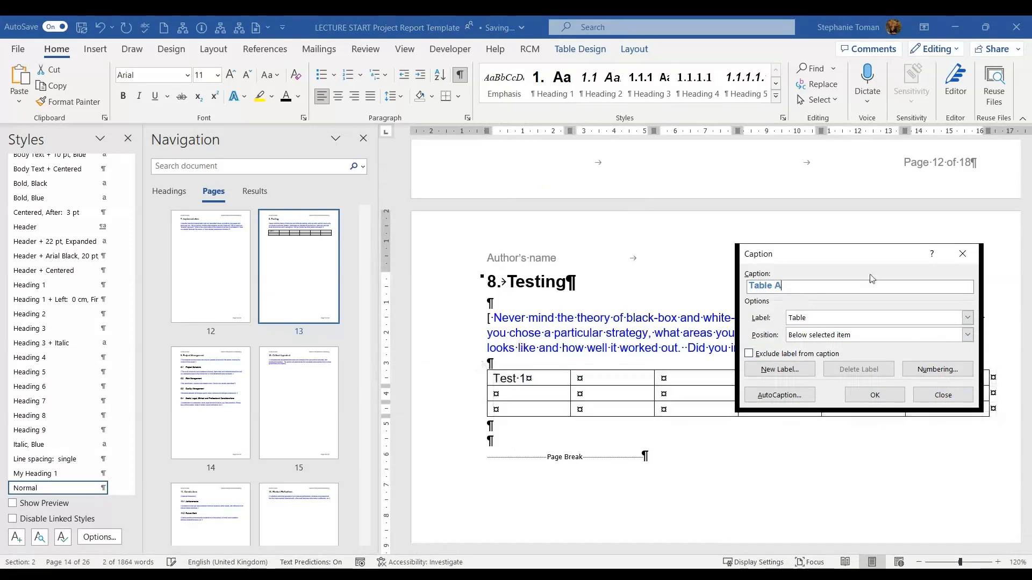
left_click(871, 396)
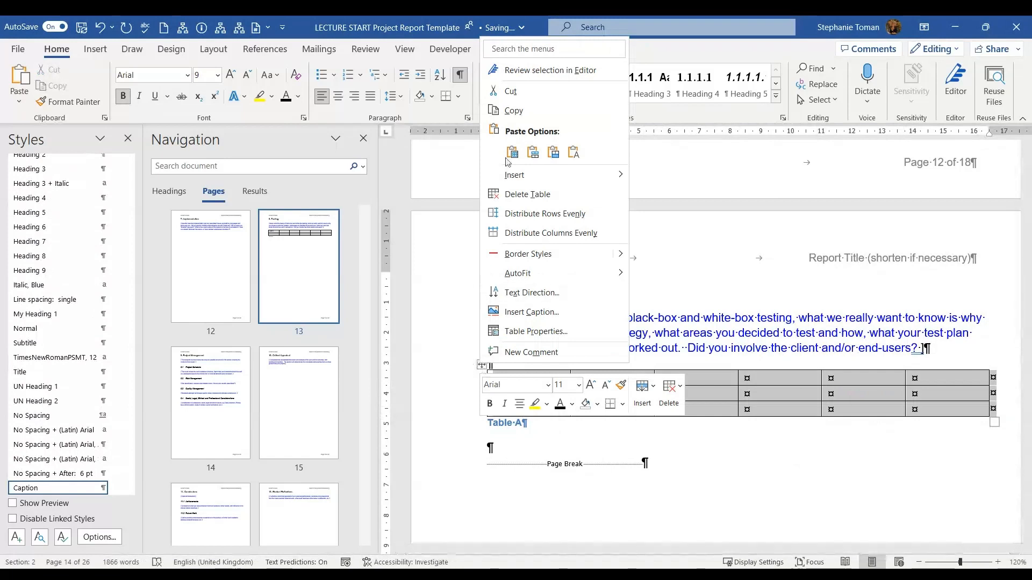
Paste a copy of the Test 1 table below the Table A caption and add a blank paragraph after the copy's caption
left_click(530, 111)
left_click(678, 280)
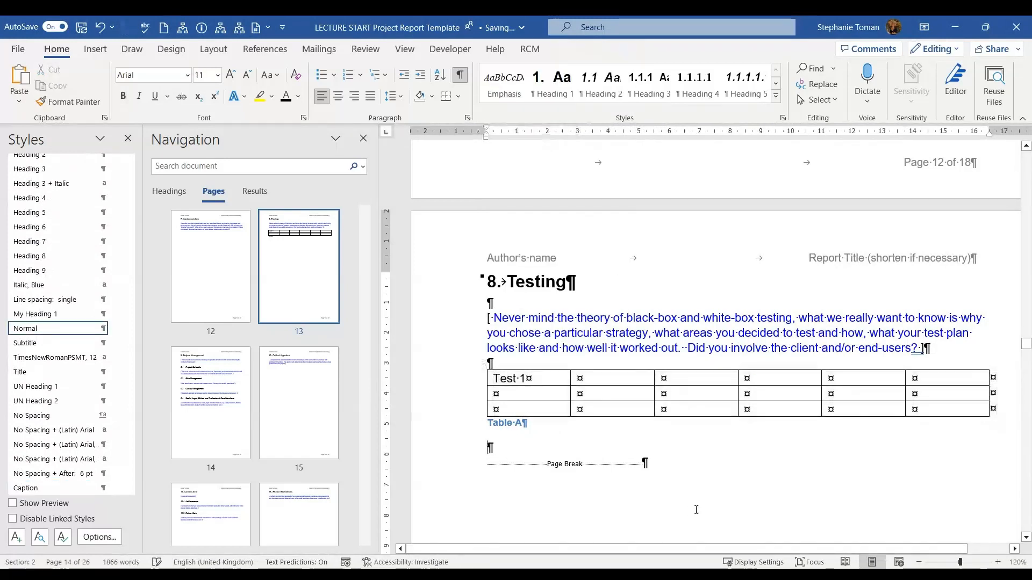
key("ctrl+v")
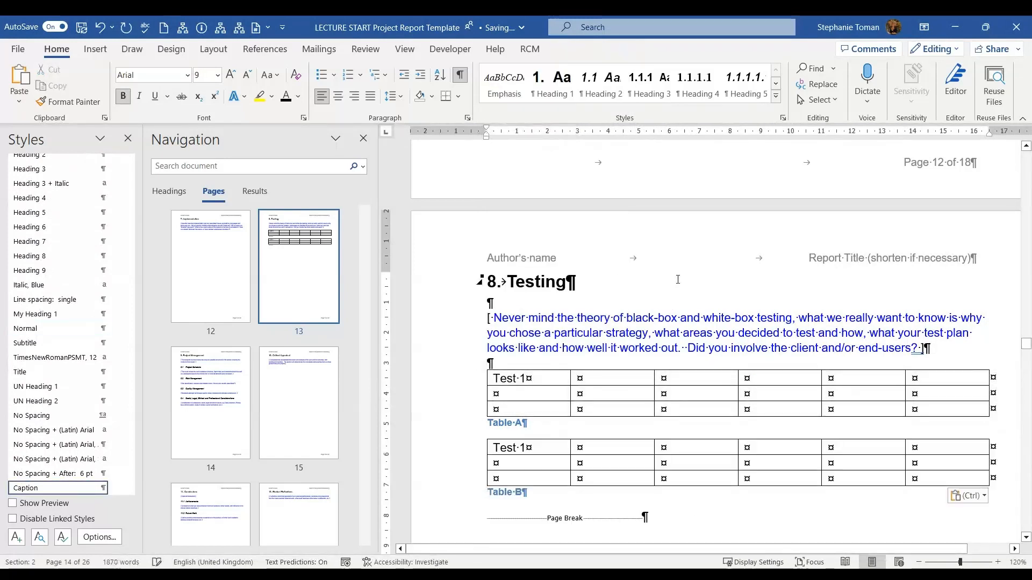
scroll(700, 356, "down", 3)
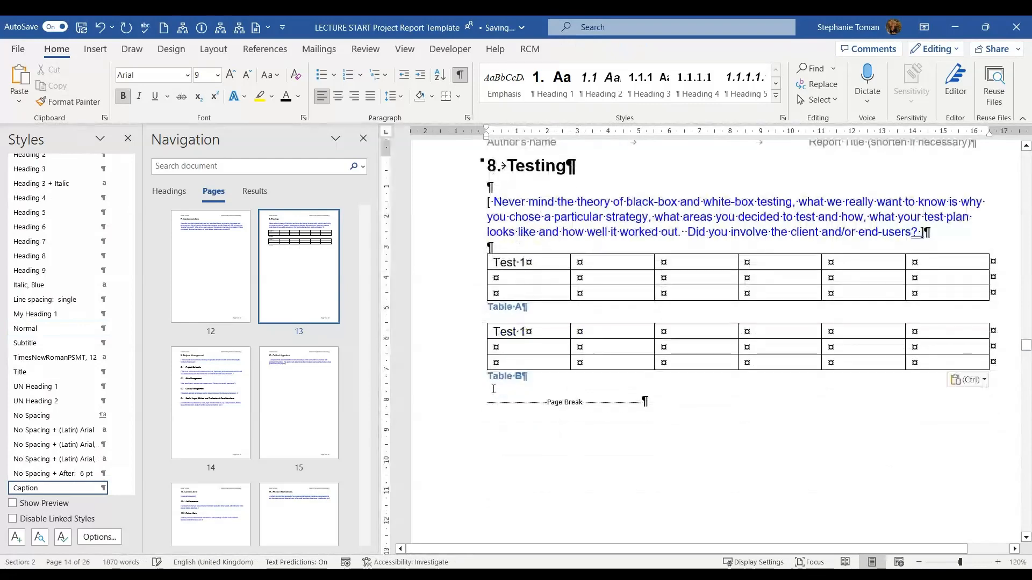
key("Return")
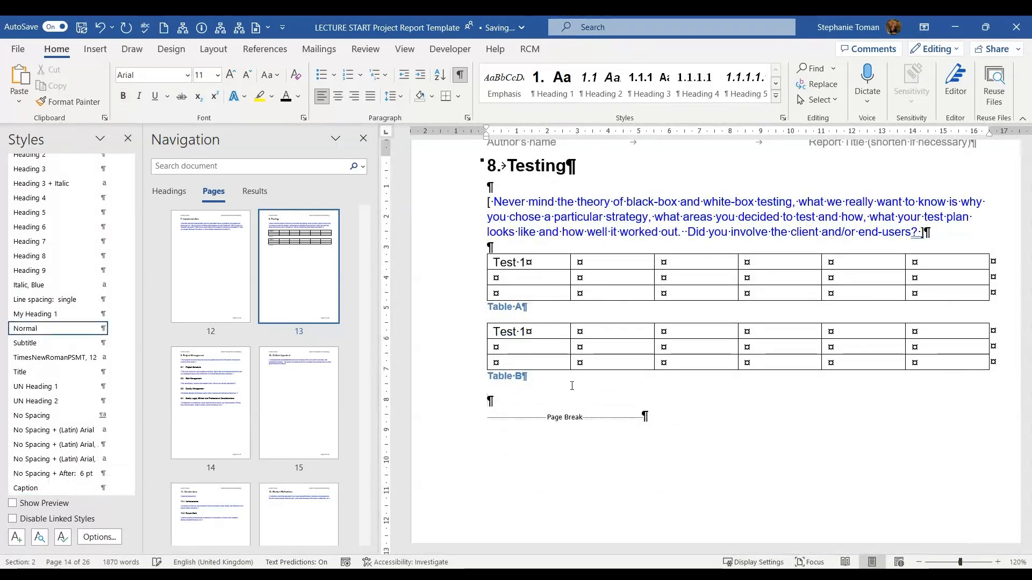
Paste another copy of the Test 1 table below Table B and delete the middle table together with its Table B caption
key("ctrl+v")
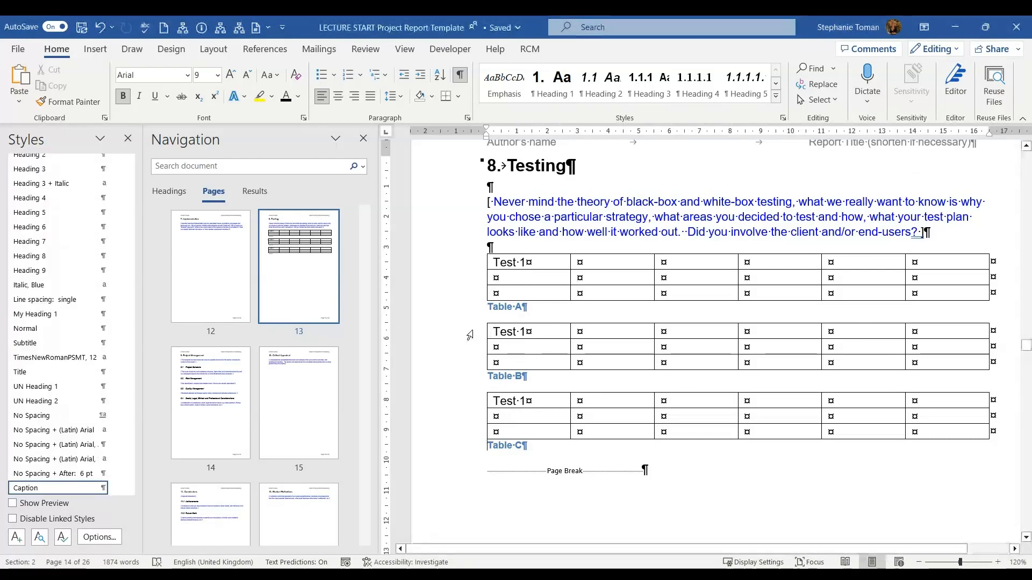
left_click_drag(471, 334, 547, 376)
key("Delete")
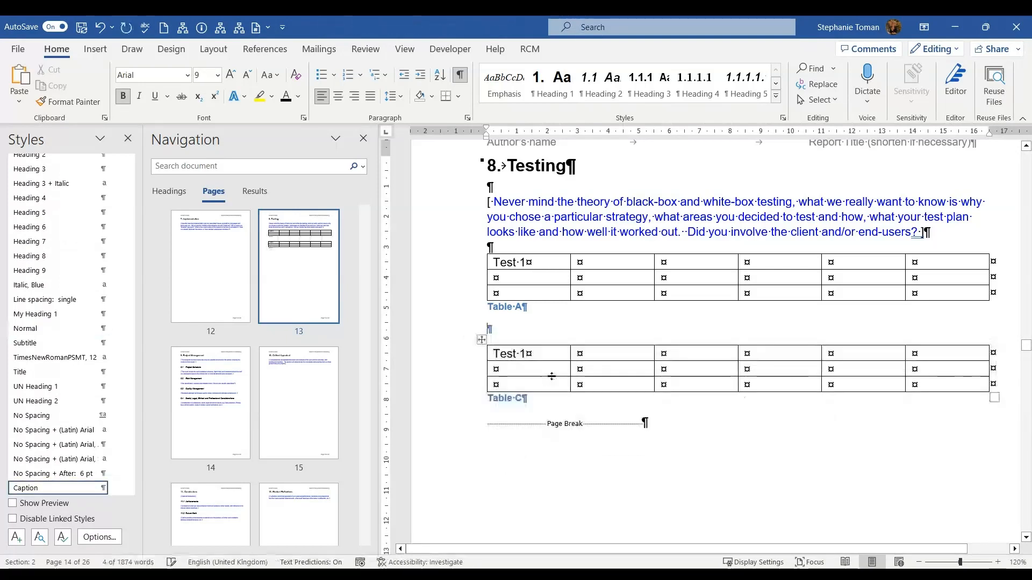
key("Delete")
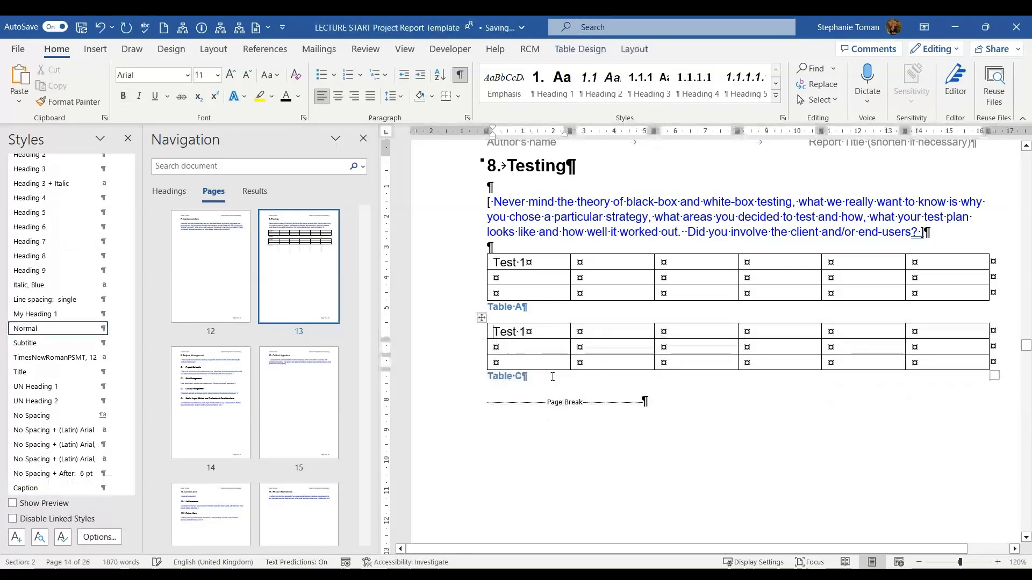
Add a heading reading Table of Tables below the Table of Figures list, followed by a blank paragraph
scroll(267, 321, "up", 10)
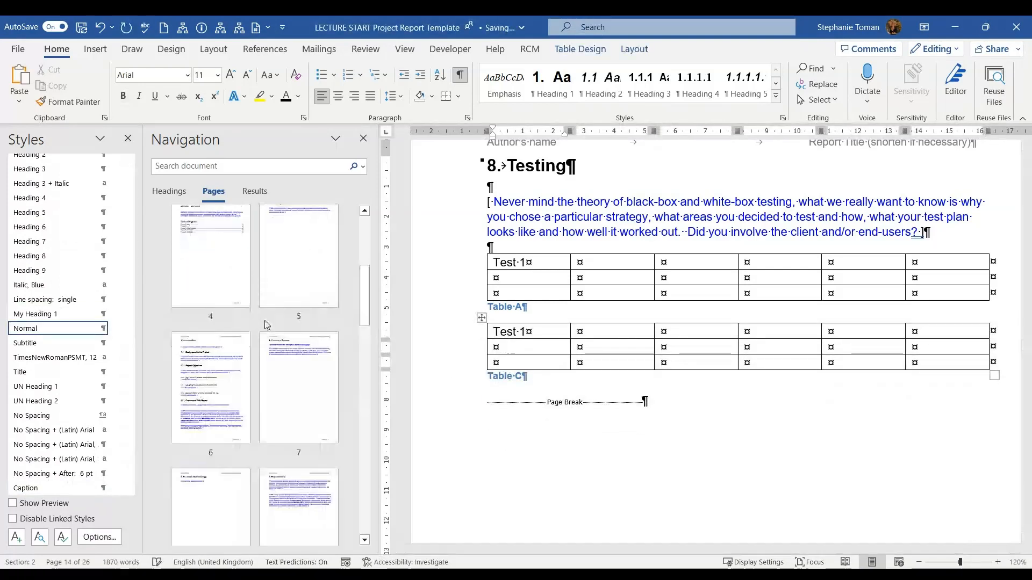
scroll(265, 317, "up", 3)
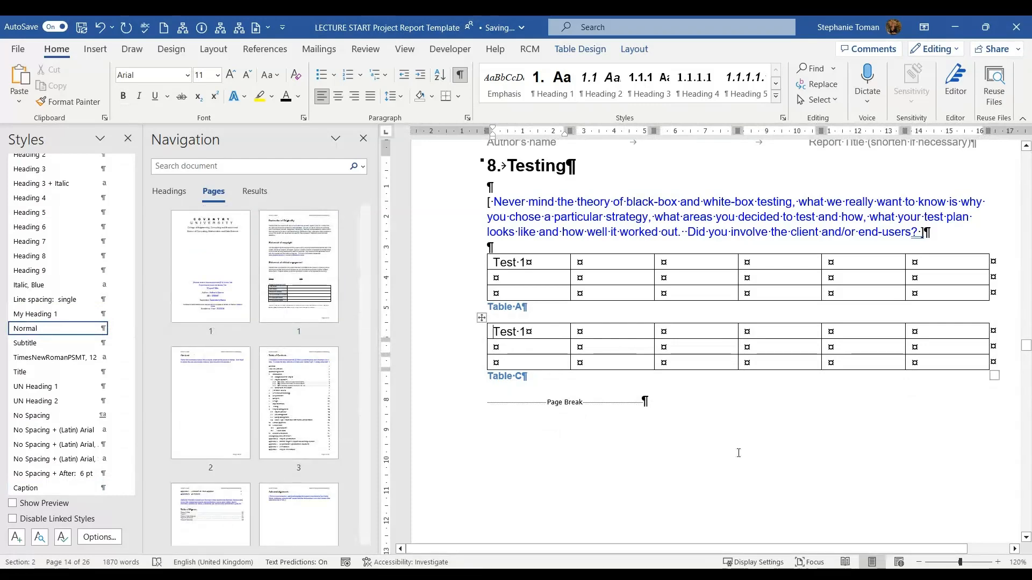
left_click(216, 524)
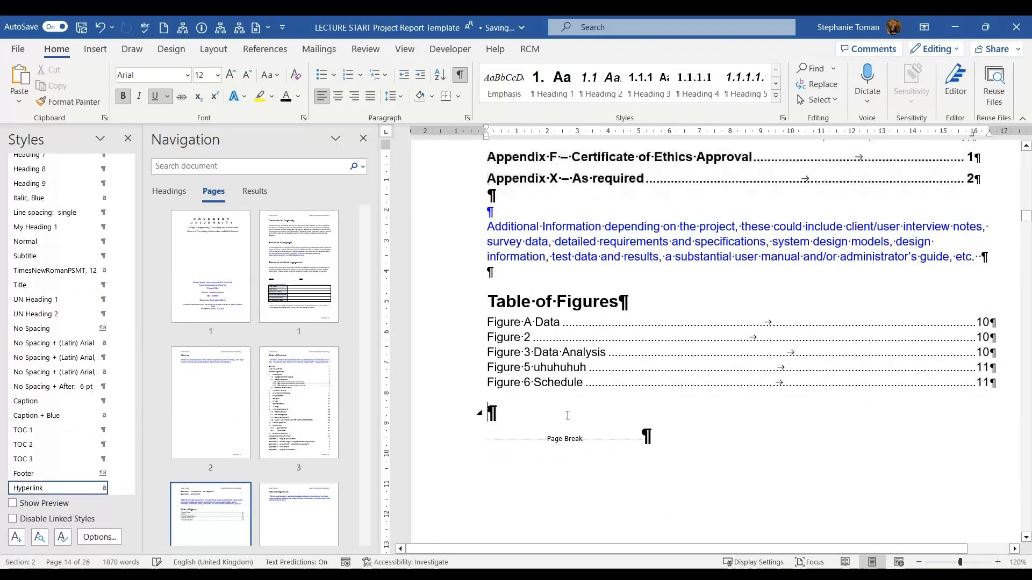
left_click(568, 415)
type("Tabl")
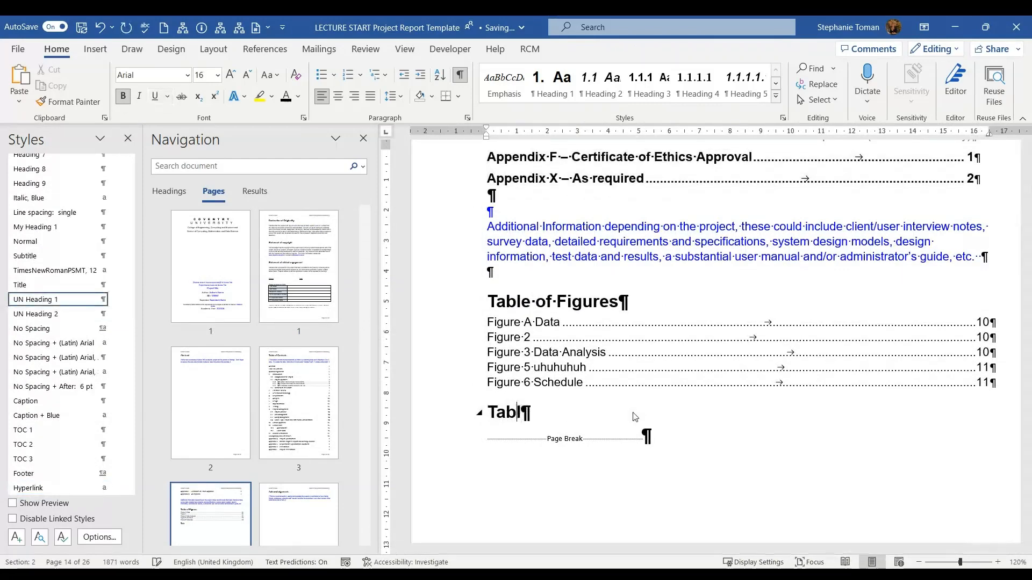
type("e of Tabl")
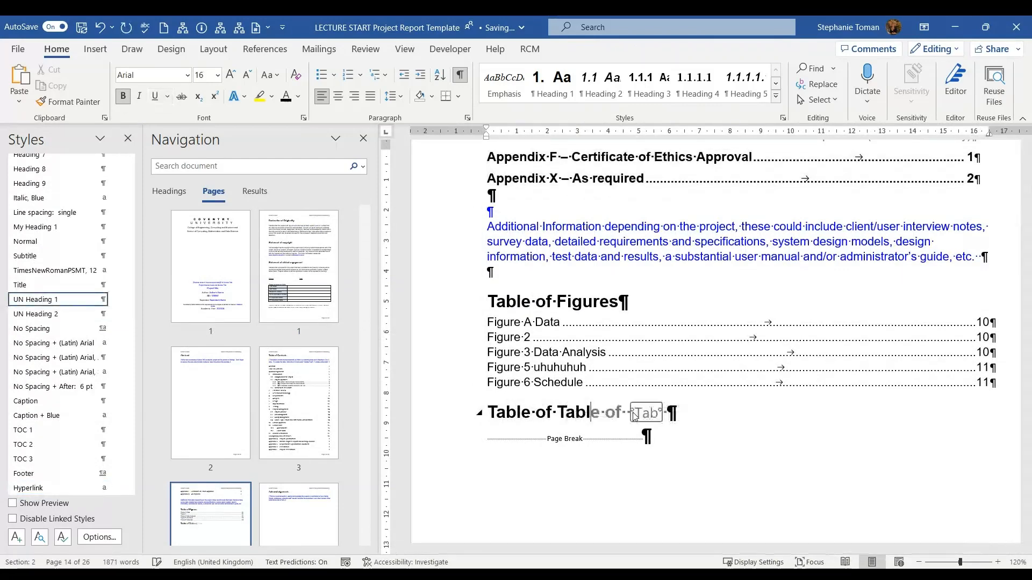
type("es")
key("Return")
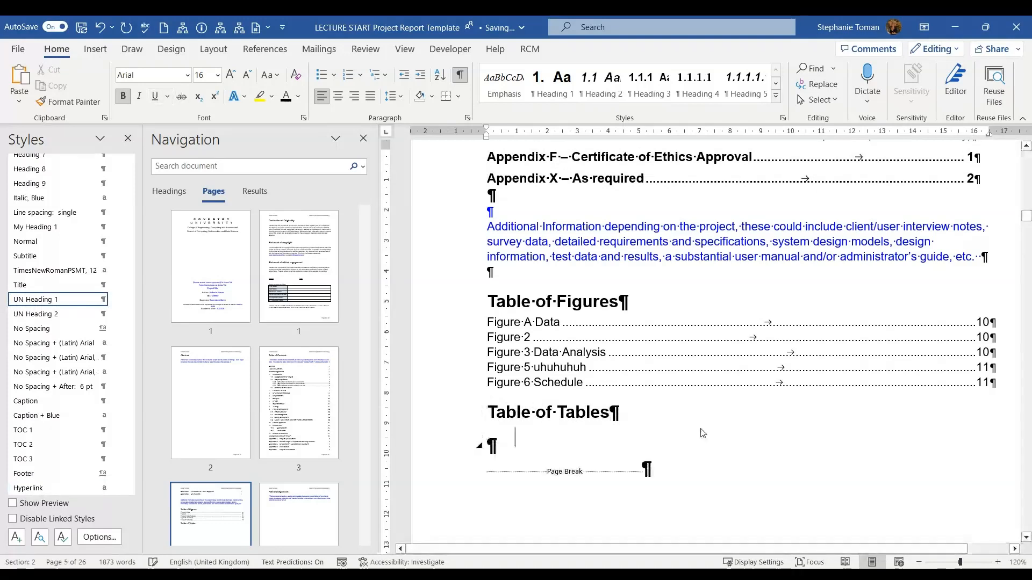
Insert a table of figures with the caption label Table below the Table of Tables heading
left_click(273, 52)
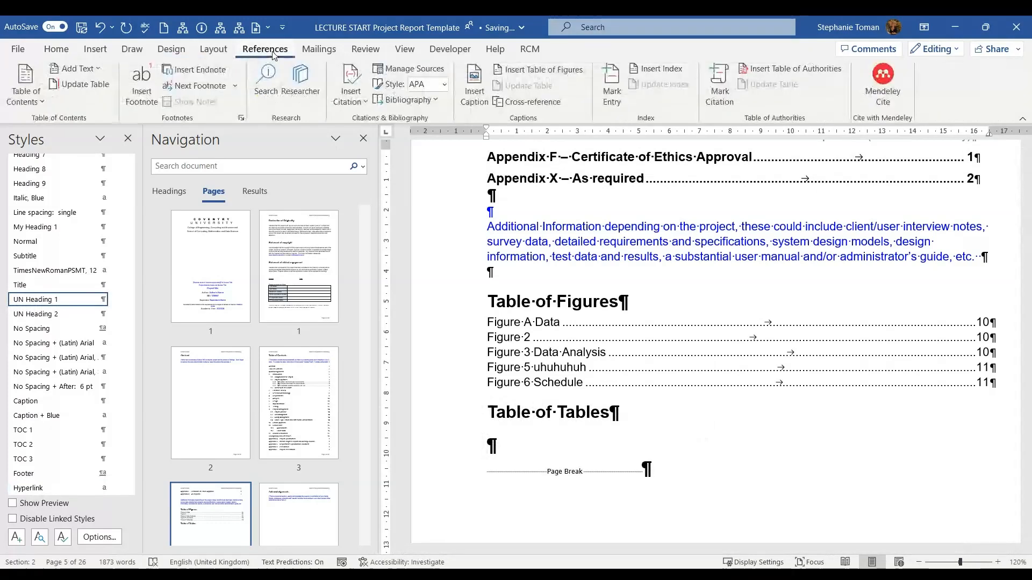
left_click(559, 70)
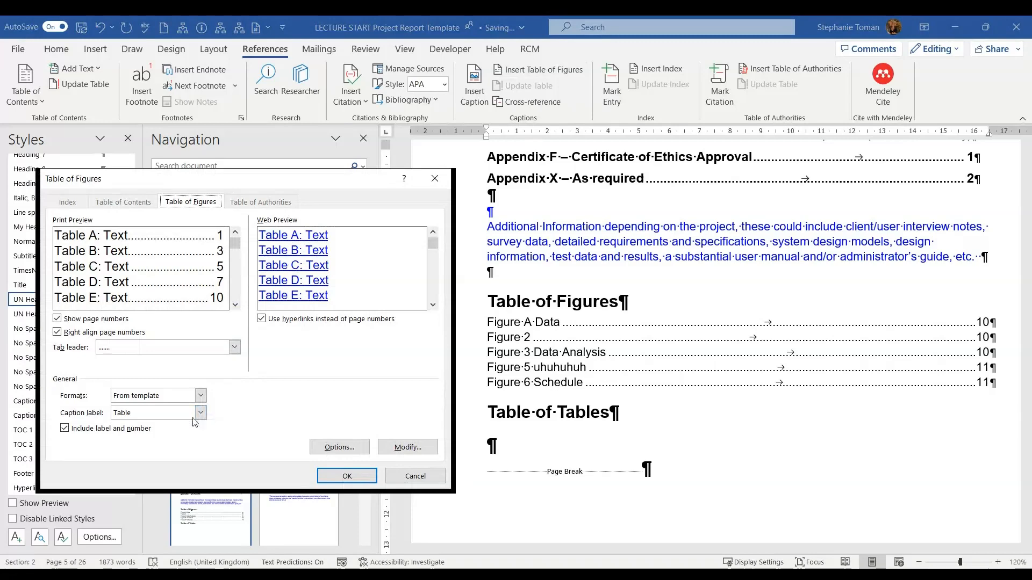
left_click(341, 476)
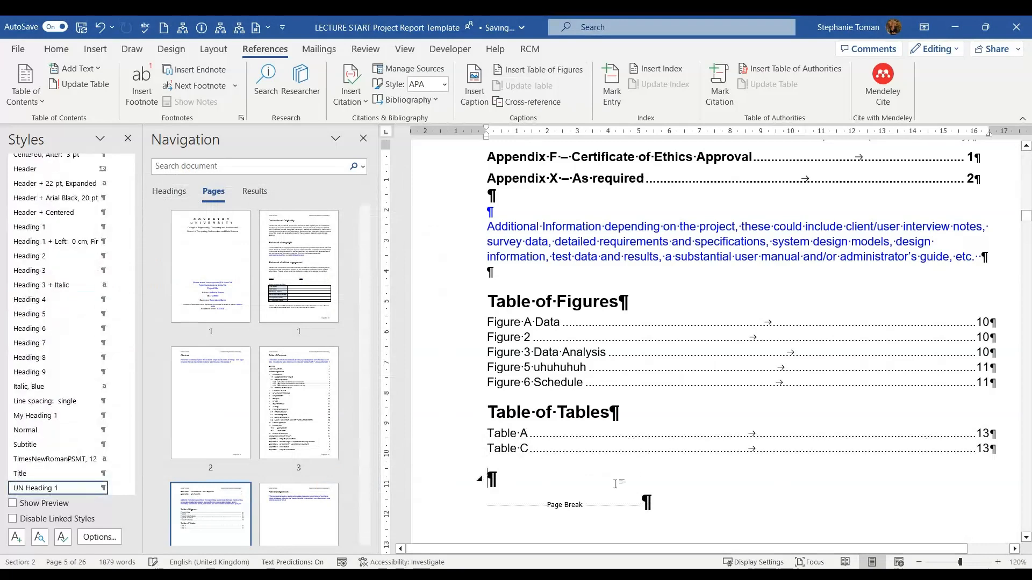
Paste two more copies of the Test 1 table below the last table caption in the Testing section, each in a new paragraph
scroll(298, 425, "down", 5)
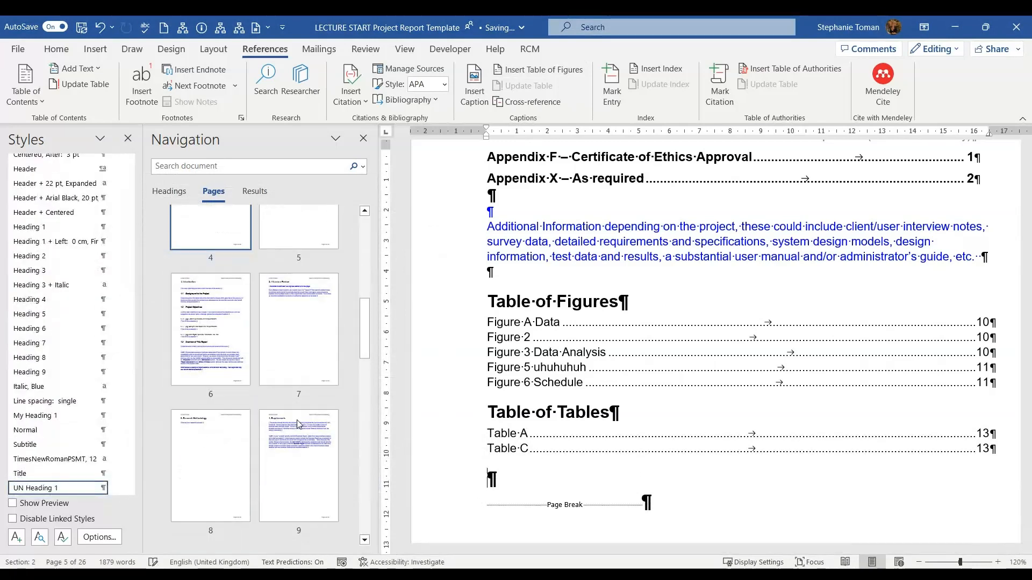
scroll(299, 425, "down", 5)
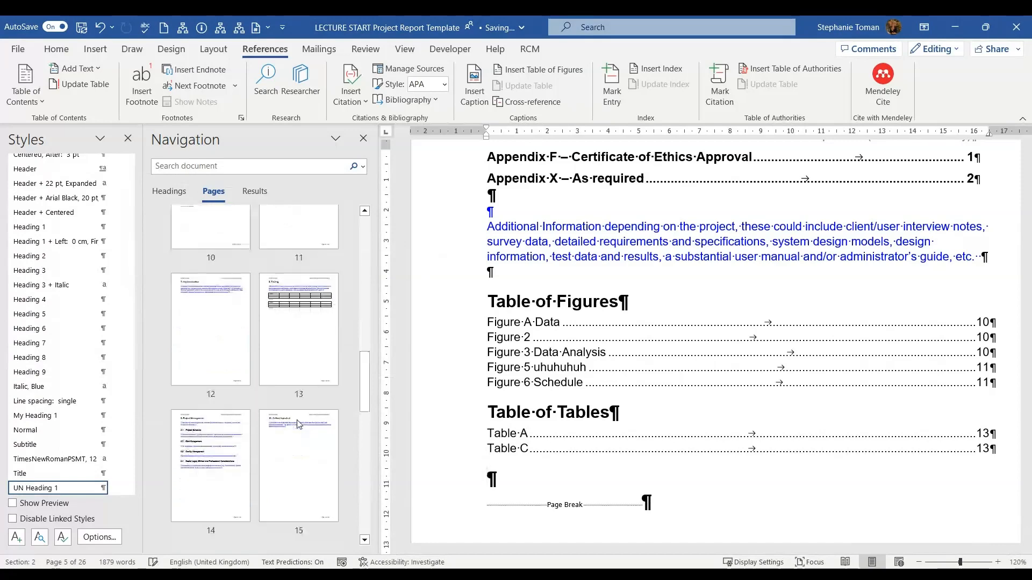
left_click(310, 359)
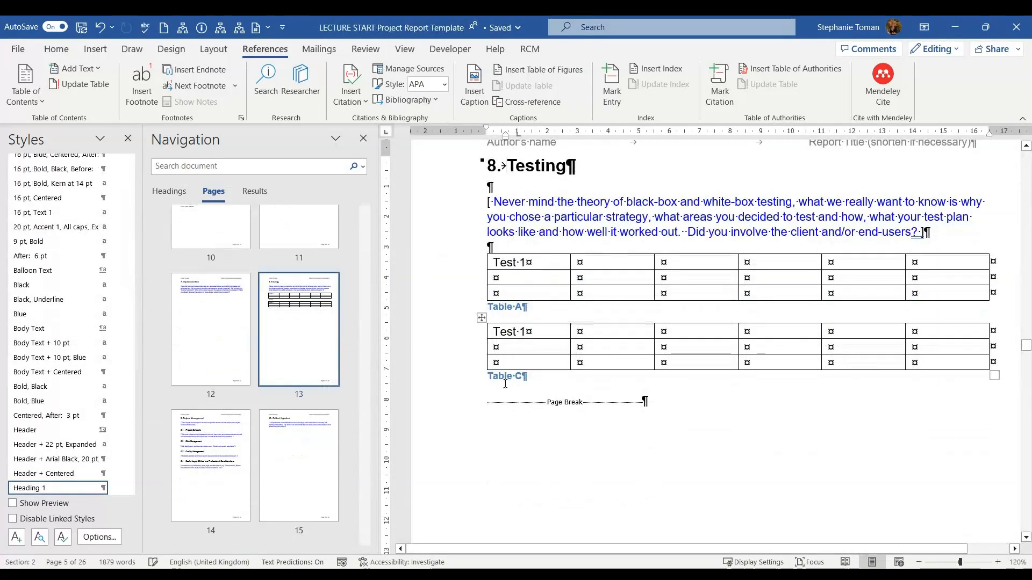
left_click(574, 382)
key("Return")
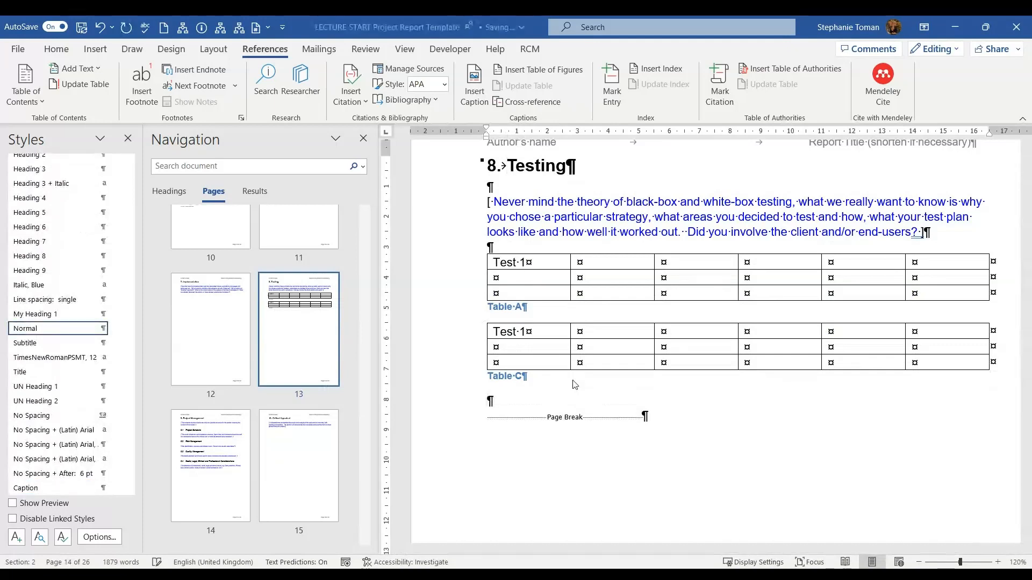
key("ctrl+v")
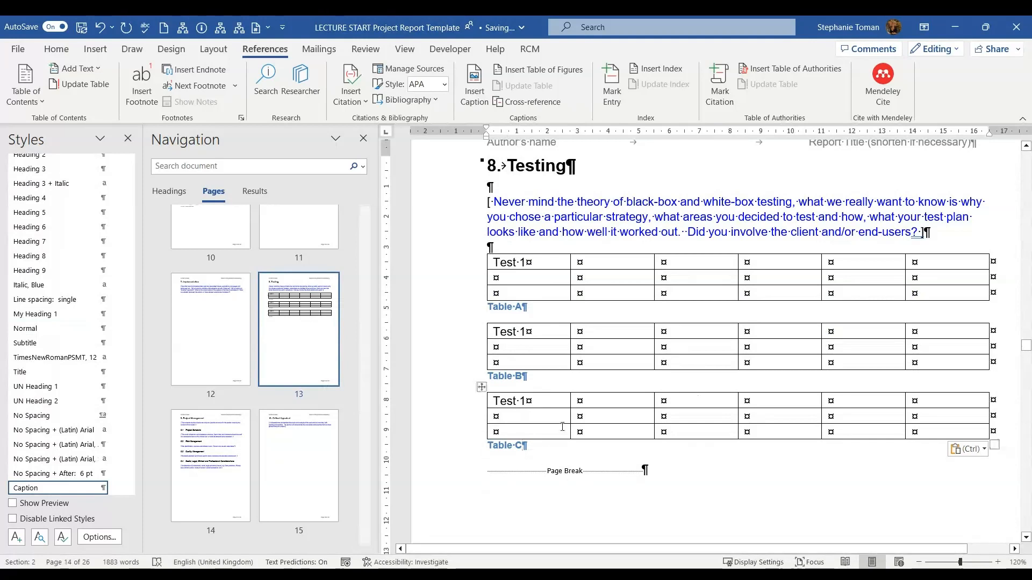
key("Return")
key("ctrl+v")
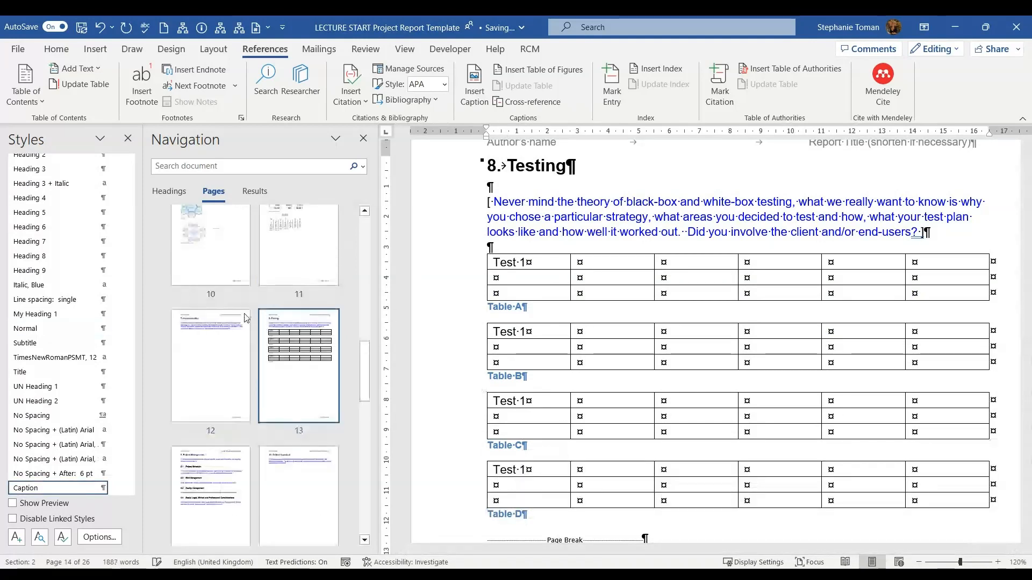
Update the entire Table of Tables list to include the added table captions
scroll(246, 319, "up", 10)
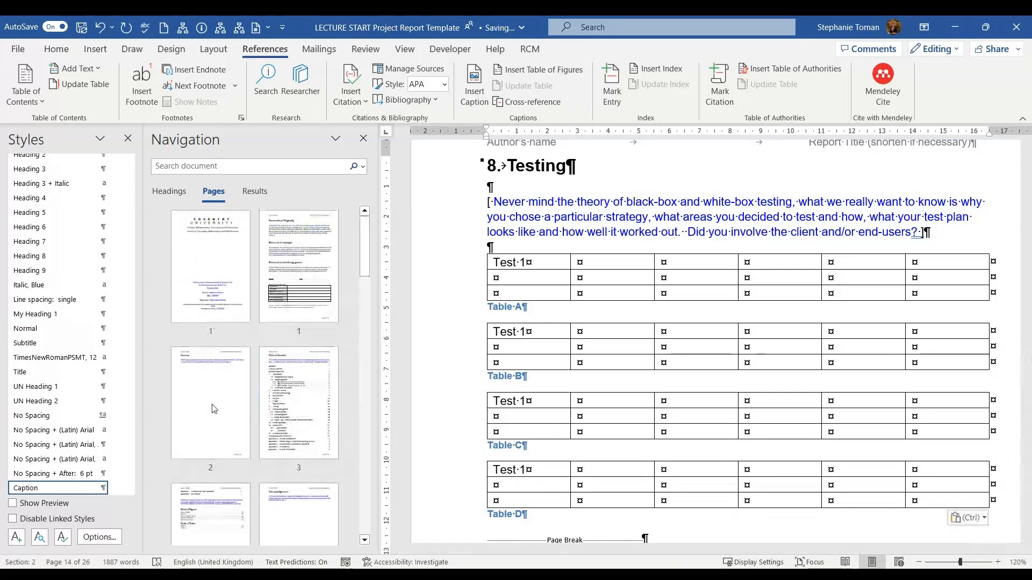
left_click(220, 517)
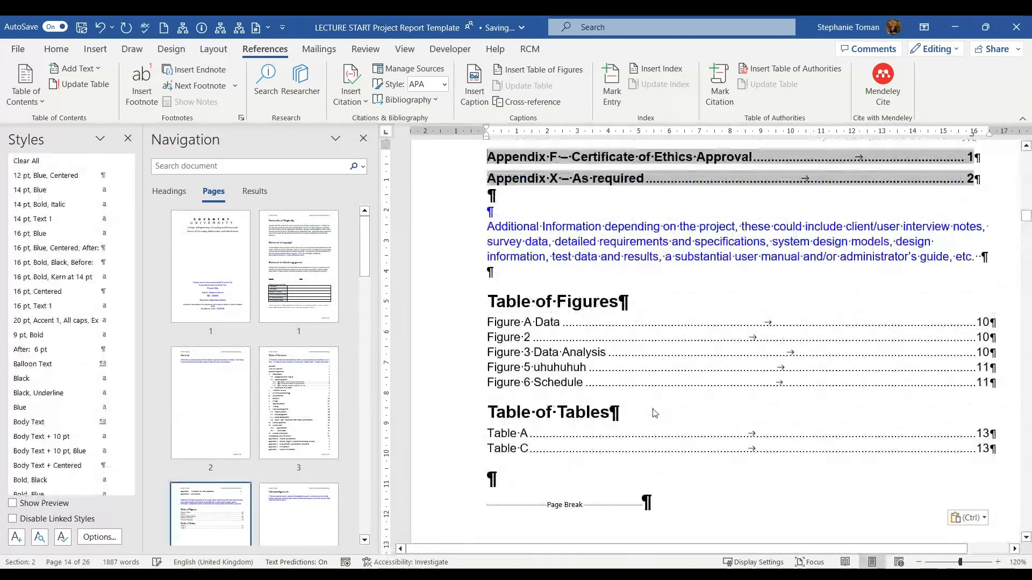
right_click(516, 437)
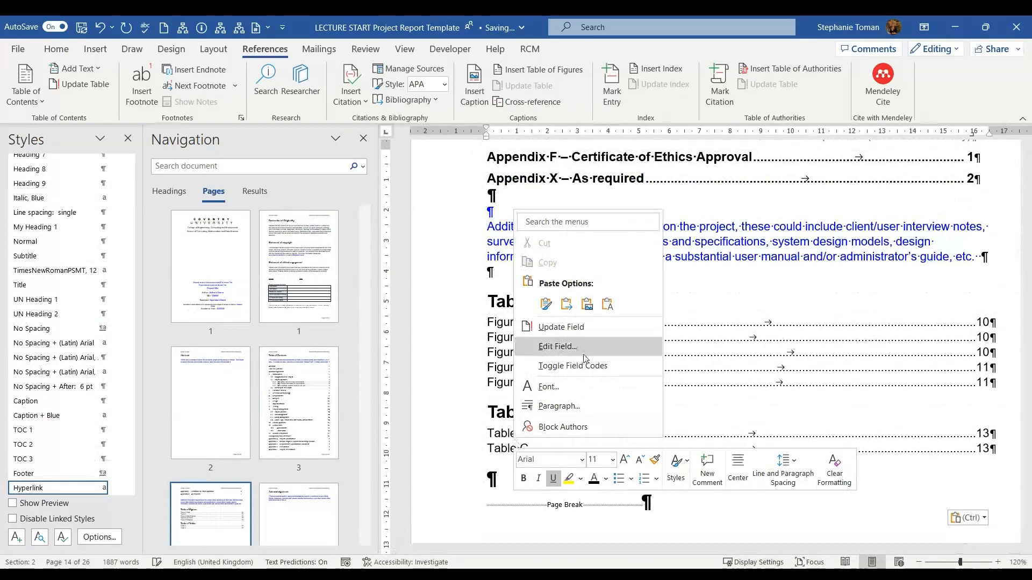
left_click(575, 327)
left_click(518, 220)
left_click(596, 239)
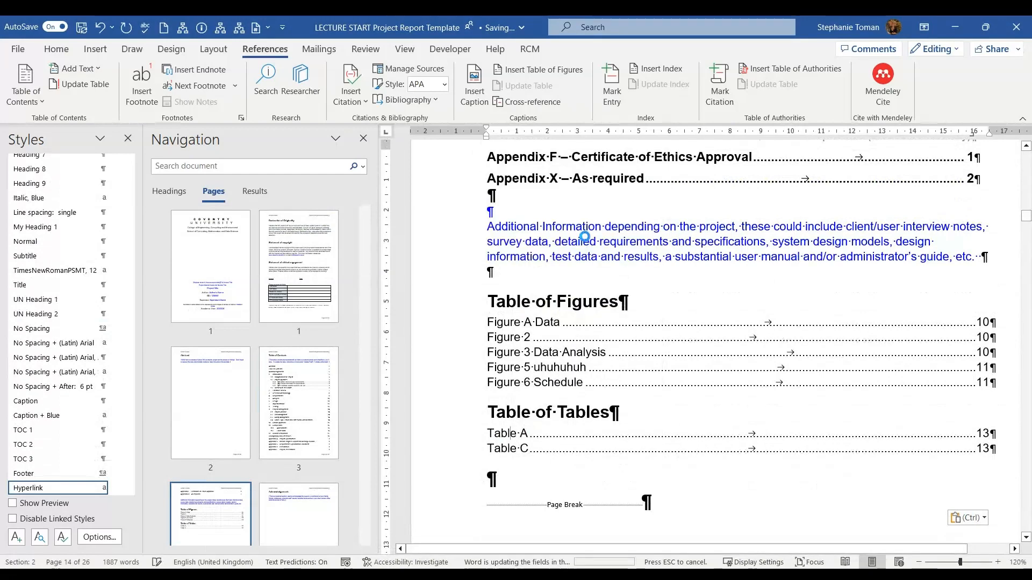
scroll(763, 461, "down", 1)
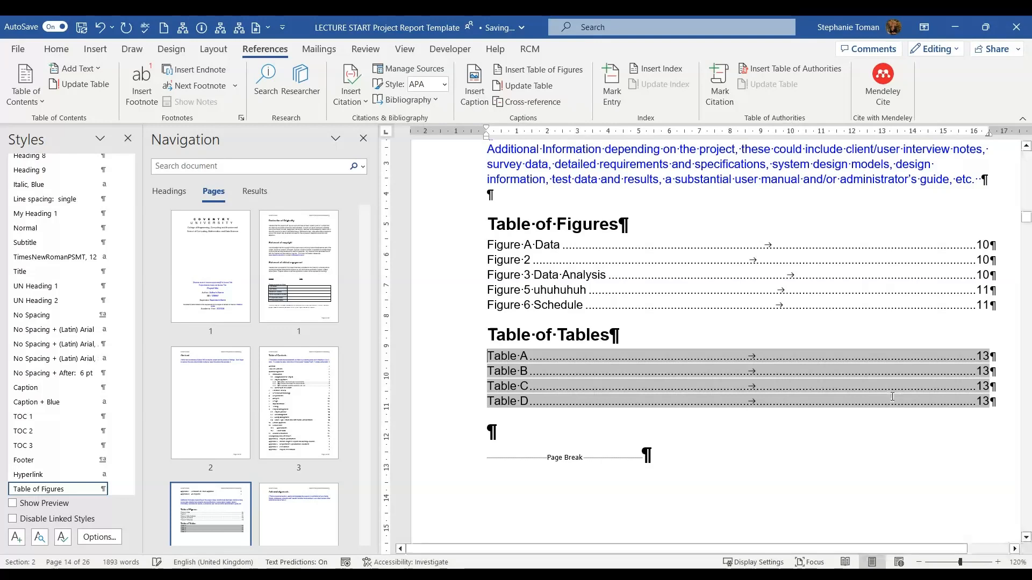
left_click(755, 506)
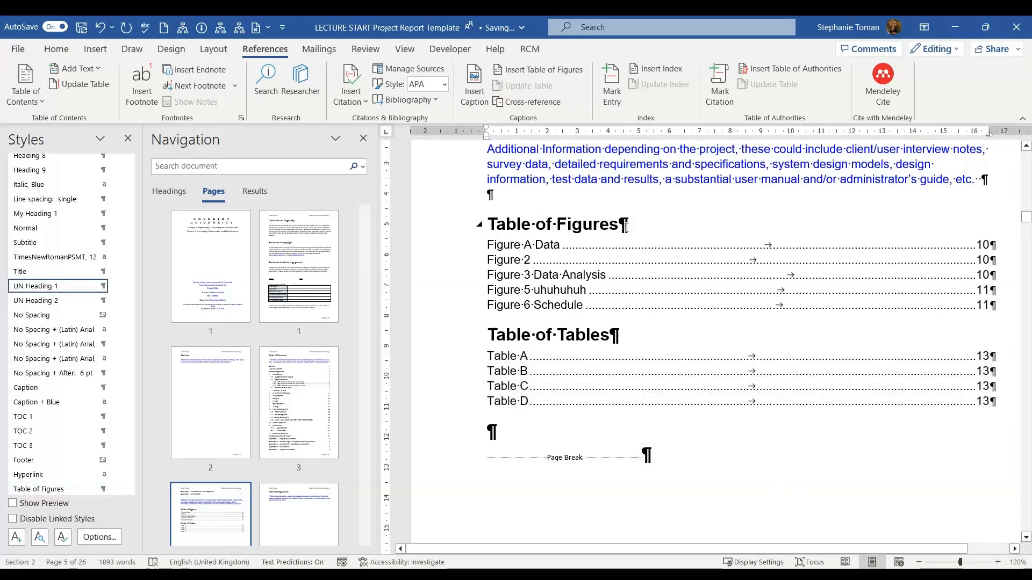
Look through the Table of Contents and the lists below it, and follow the Table A entry to its caption
scroll(638, 273, "up", 4)
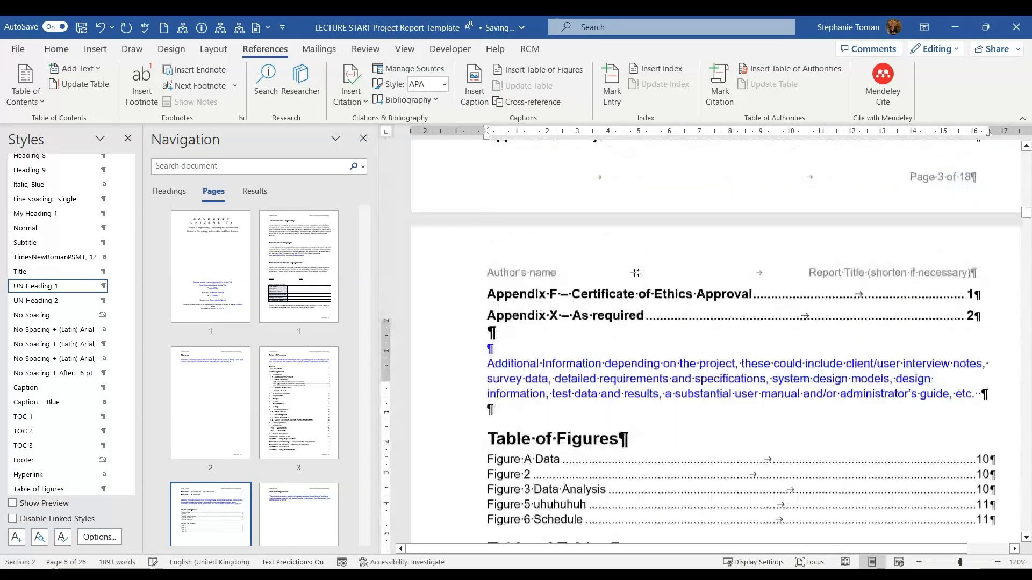
scroll(637, 272, "up", 6)
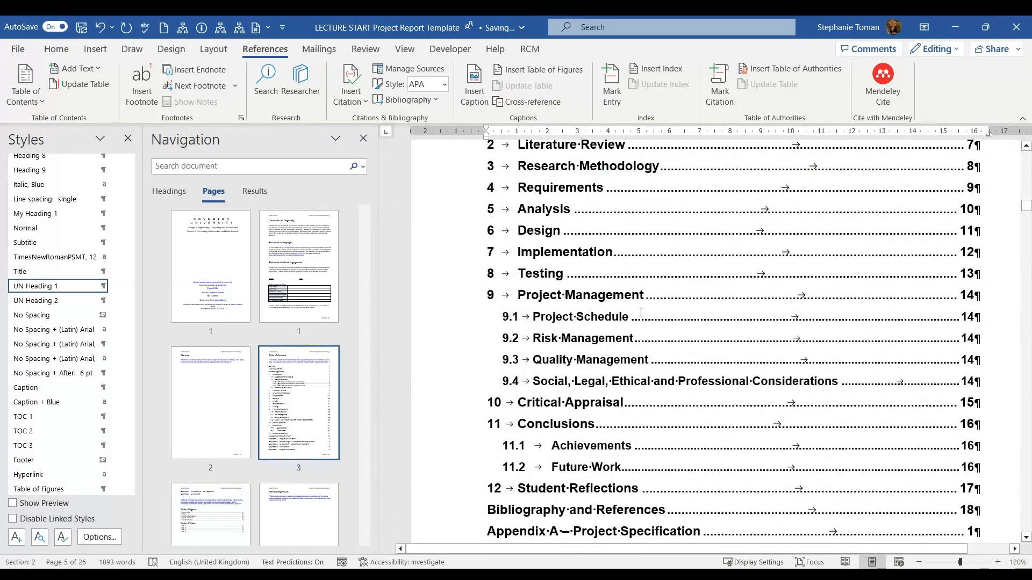
scroll(652, 310, "up", 3)
scroll(662, 306, "down", 10)
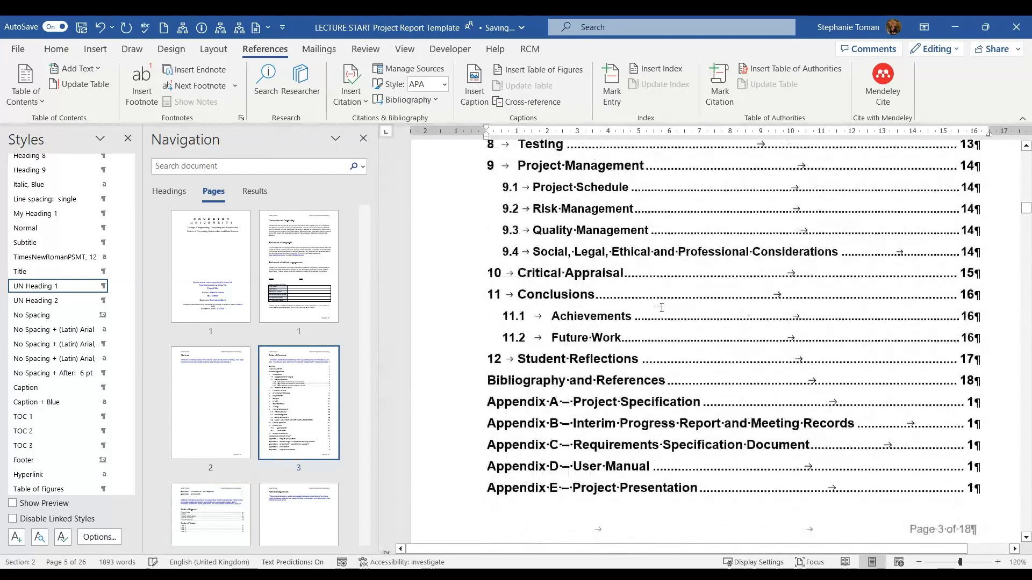
scroll(661, 307, "down", 7)
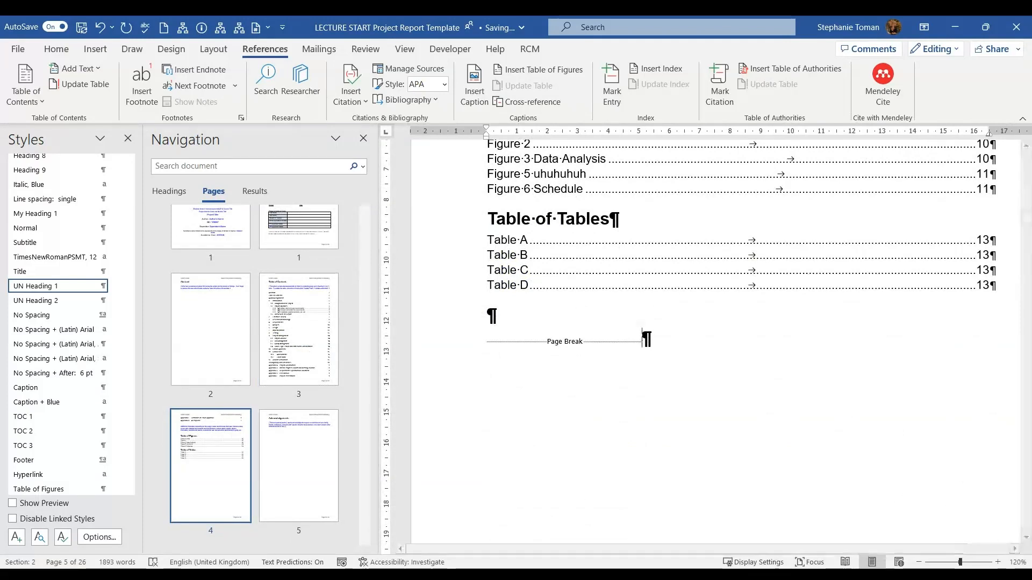
left_click(987, 242, "ctrl")
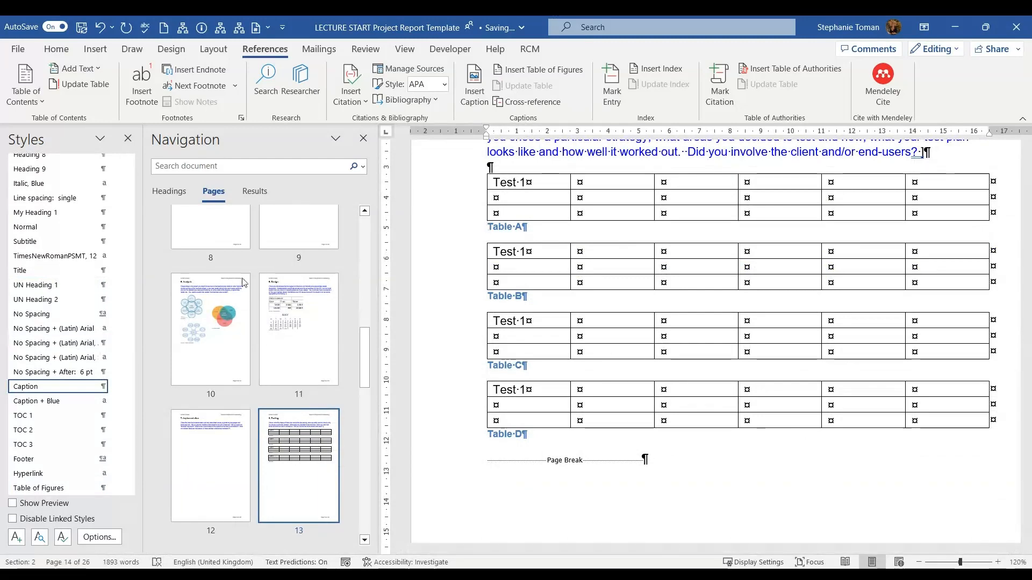
Close the Styles pane and examine the page numbering in the Appendix A footer and the start of Appendix B
left_click(127, 138)
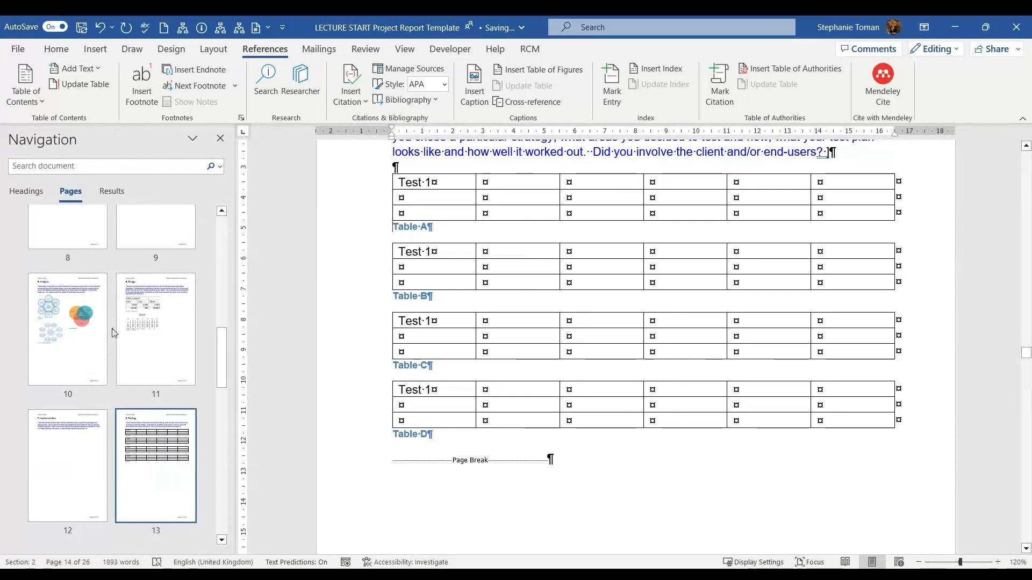
scroll(42, 336, "down", 3)
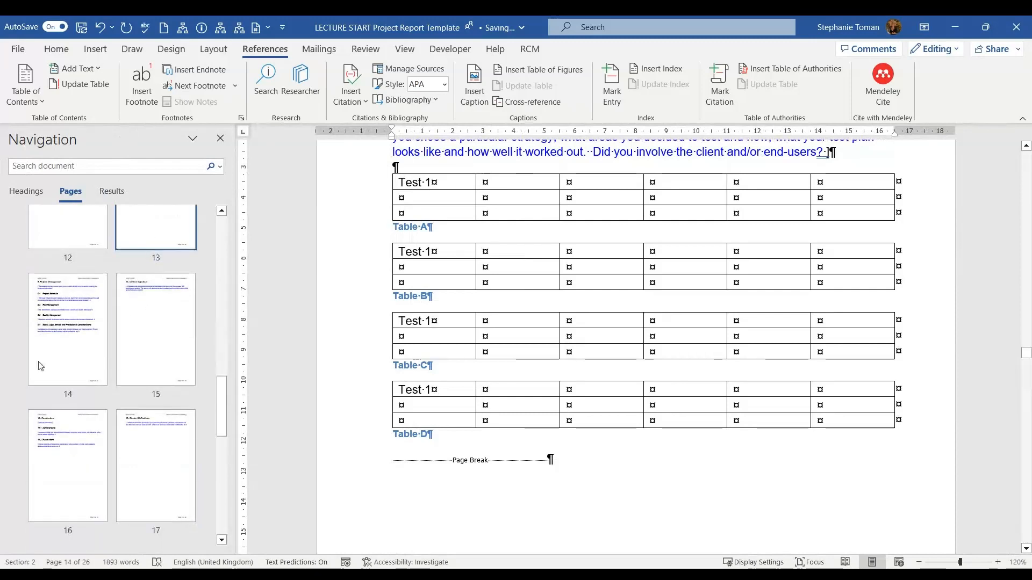
scroll(145, 473, "down", 2)
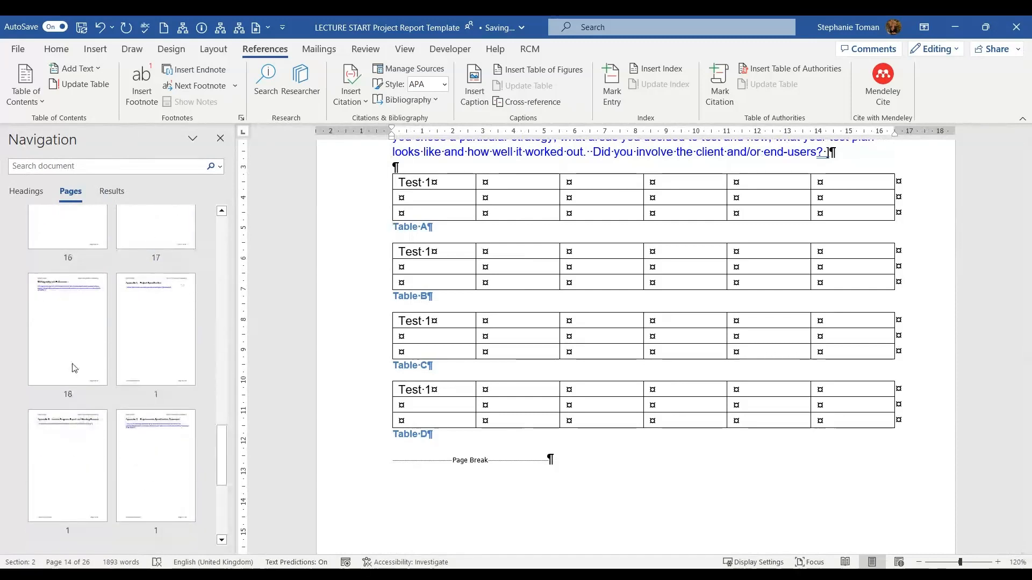
left_click(72, 364)
left_click(159, 358)
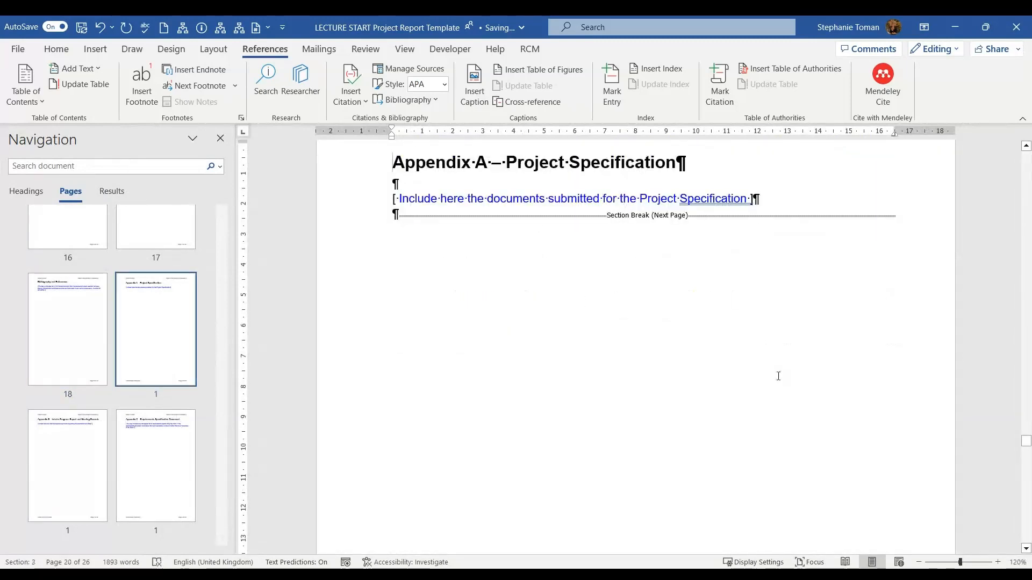
scroll(779, 376, "down", 12)
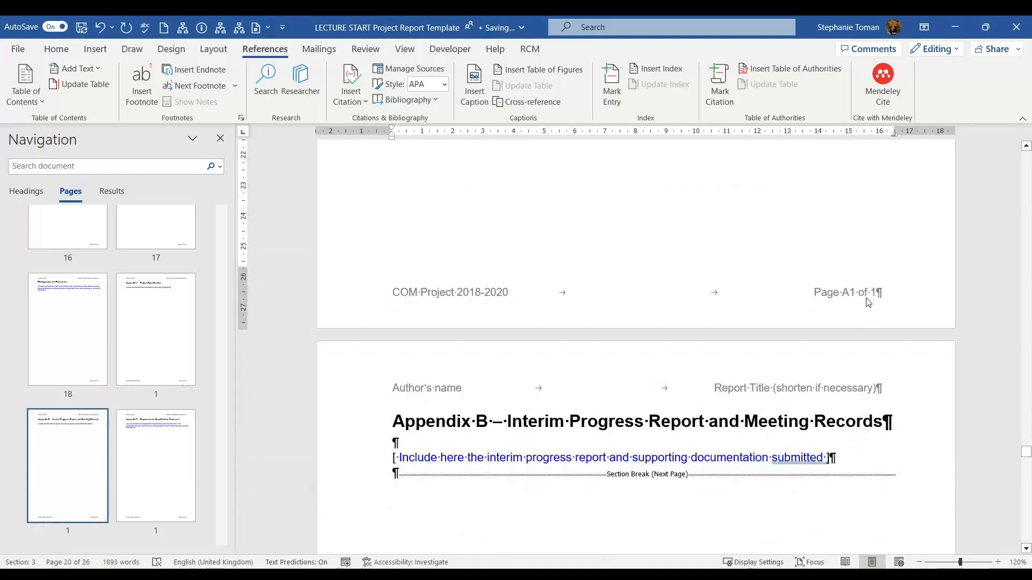
scroll(868, 302, "down", 2)
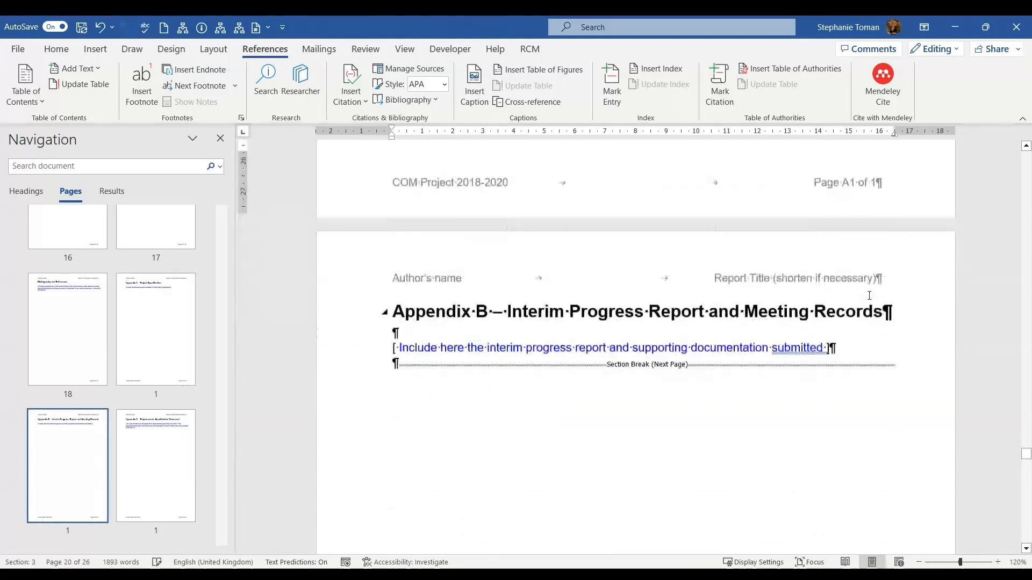
Examine the page numbering in the Appendix B footer and select the section break that ends Appendix B
scroll(854, 424, "down", 3)
scroll(863, 406, "down", 5)
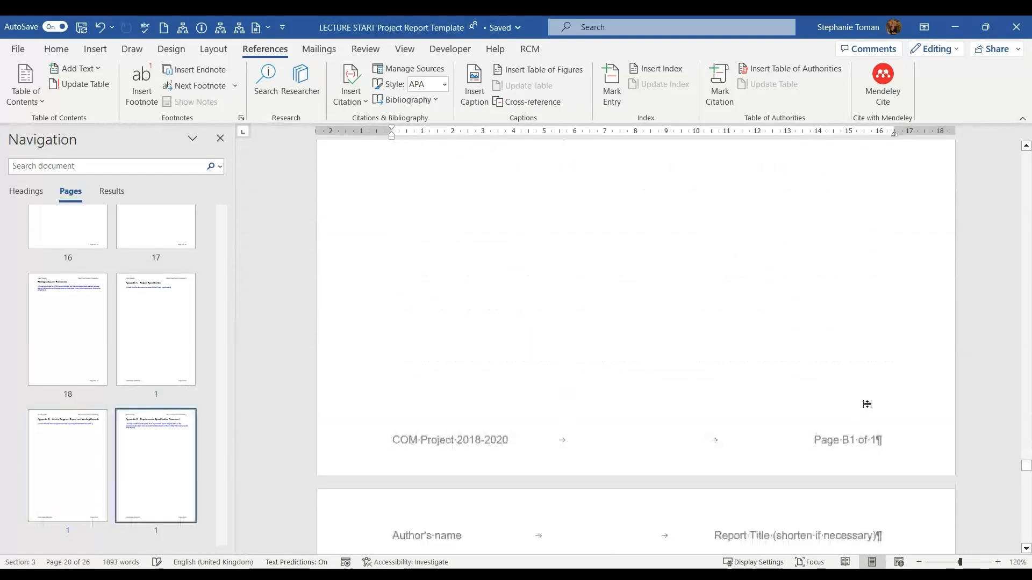
scroll(863, 403, "up", 1)
scroll(866, 404, "down", 3)
scroll(476, 365, "up", 3)
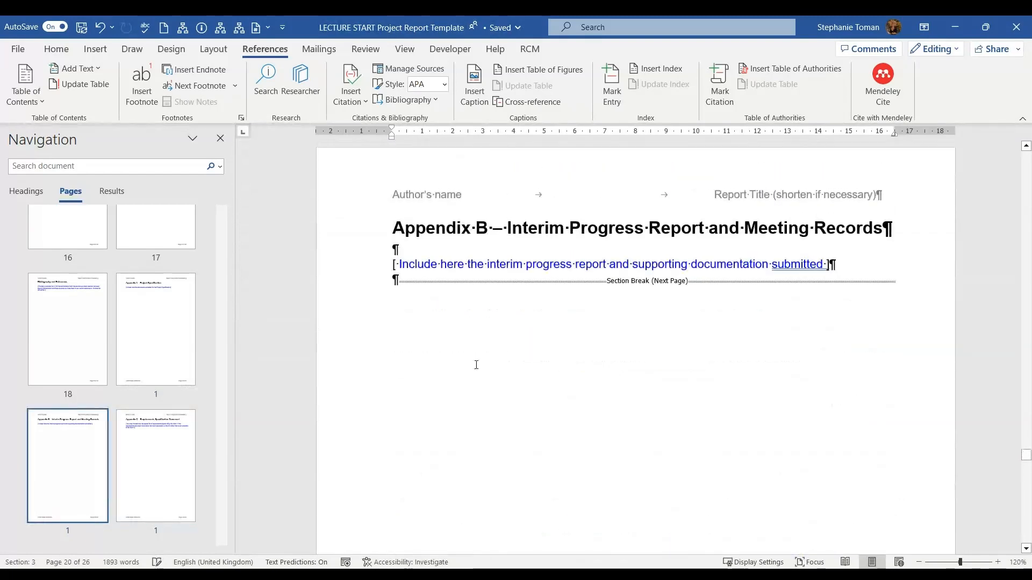
left_click(365, 284)
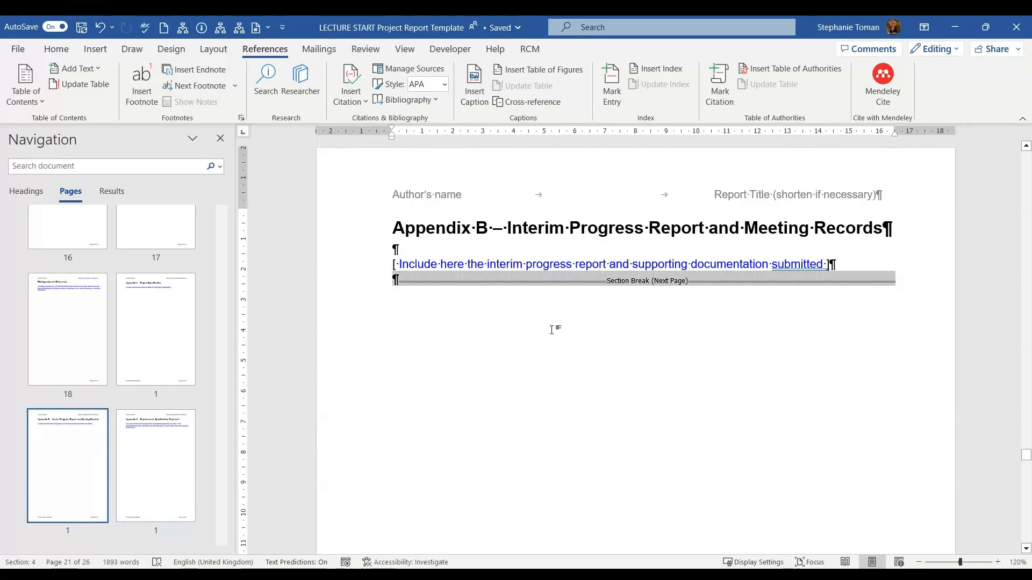
Examine the footer page numbering on the pages from Critical Appraisal through to Bibliography and References
scroll(167, 417, "up", 5)
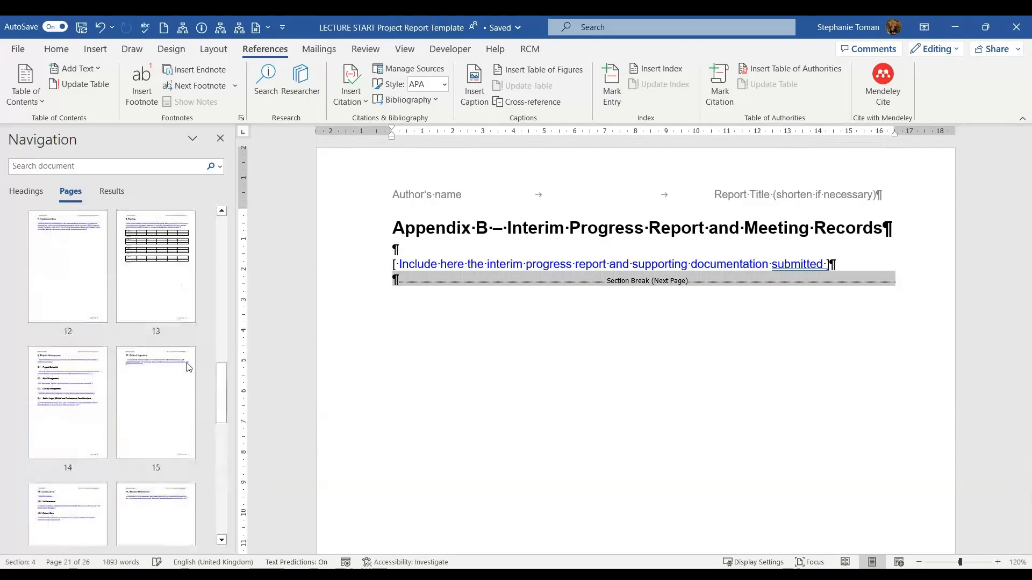
left_click(166, 417)
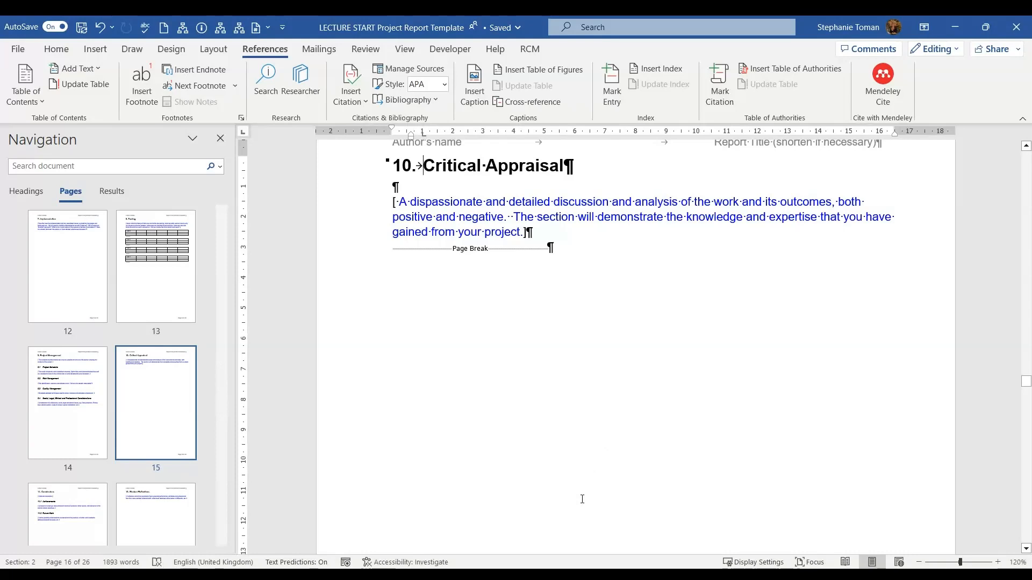
scroll(582, 500, "up", 3)
scroll(596, 499, "down", 2)
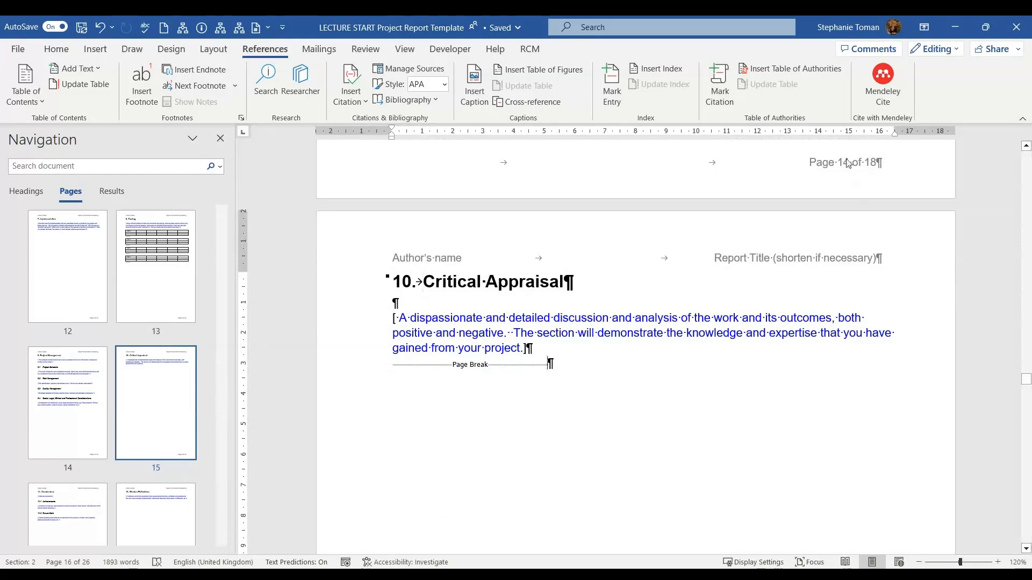
scroll(852, 391, "down", 6)
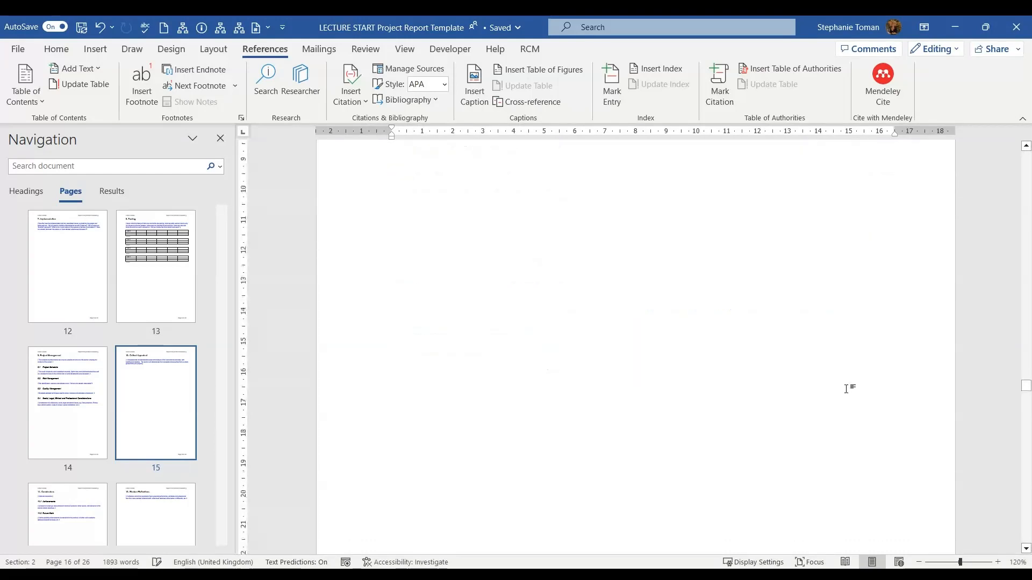
scroll(847, 388, "down", 8)
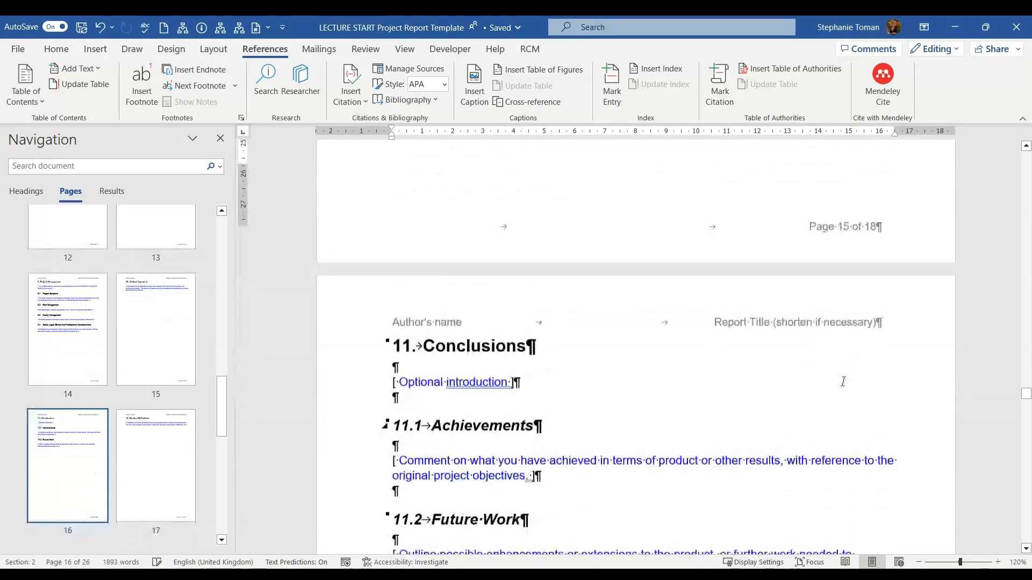
scroll(843, 382, "down", 12)
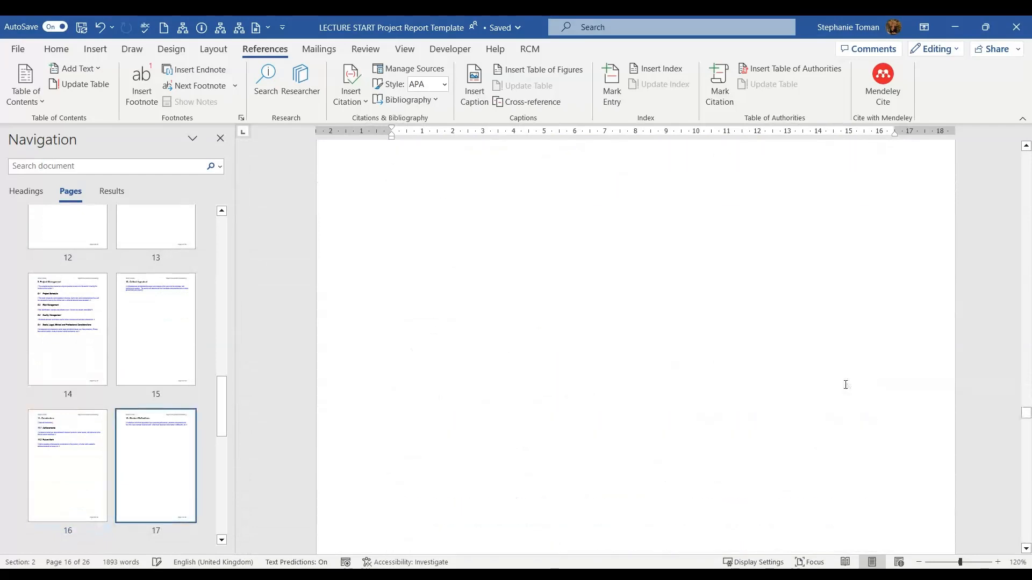
scroll(849, 369, "down", 10)
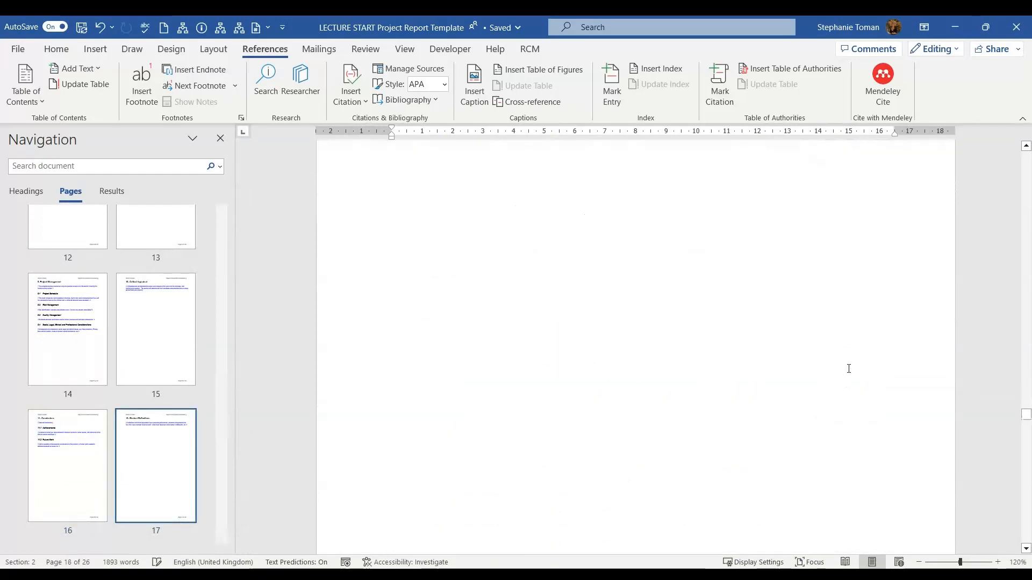
scroll(849, 369, "down", 4)
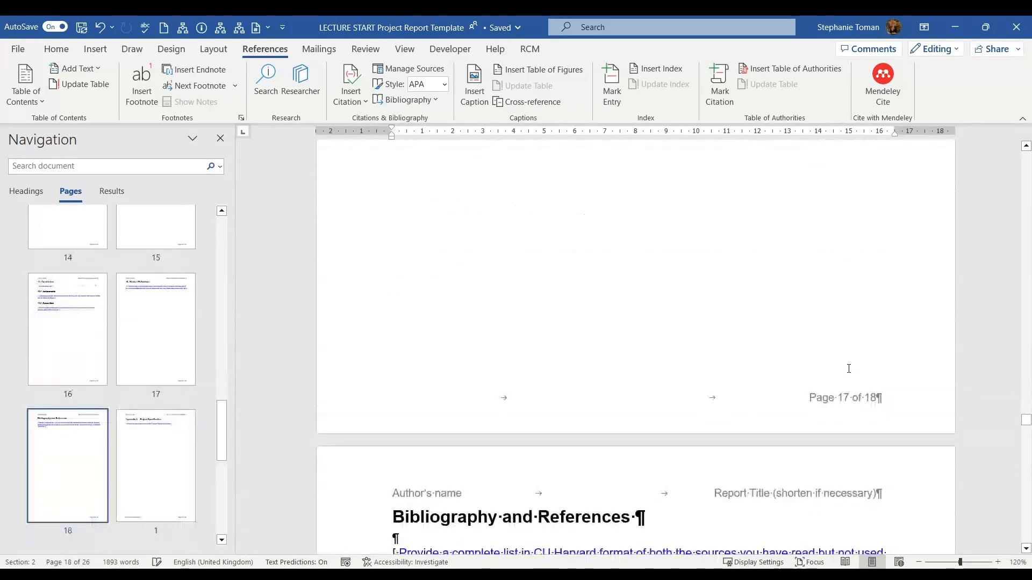
scroll(849, 369, "up", 1)
scroll(849, 369, "up", 9)
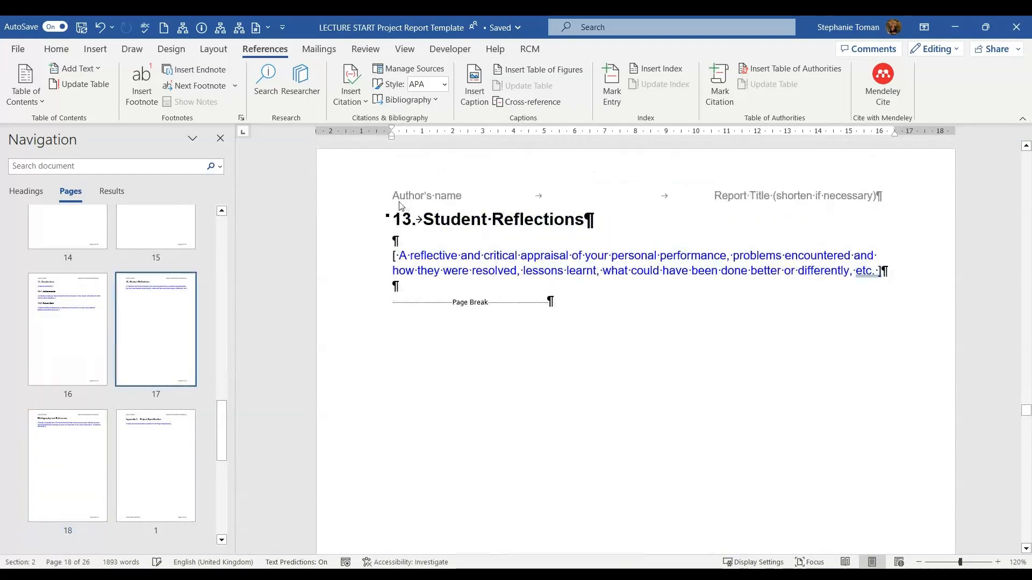
Insert a page break directly before the Student Reflections heading text to create a blank page ahead of it
left_click(396, 221)
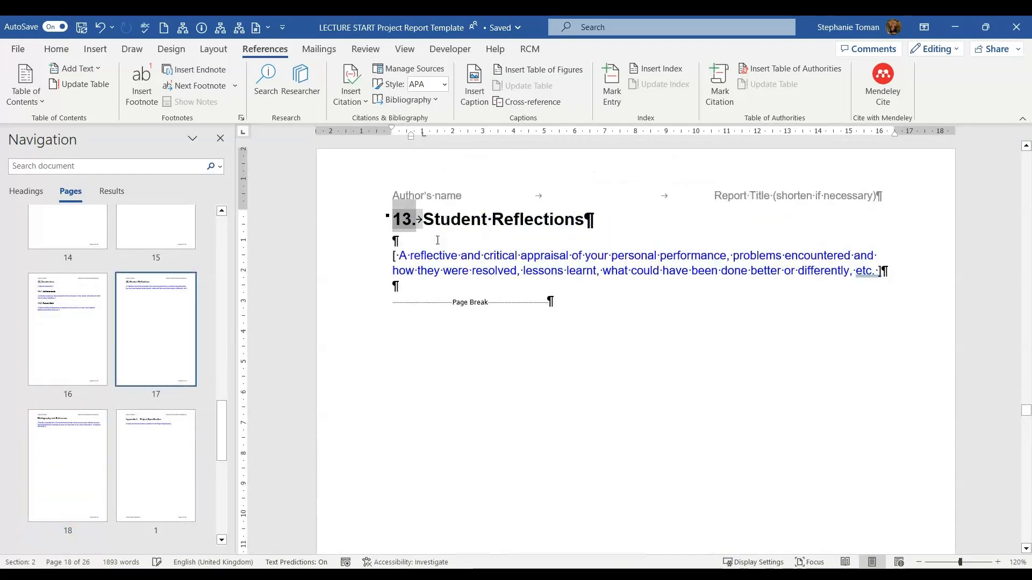
left_click(690, 219)
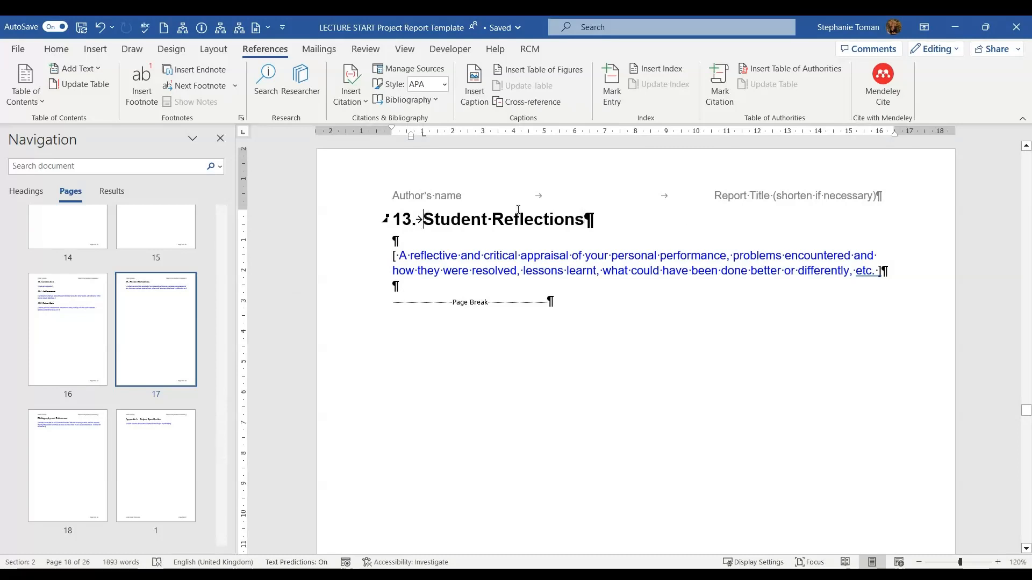
key("ctrl+Return")
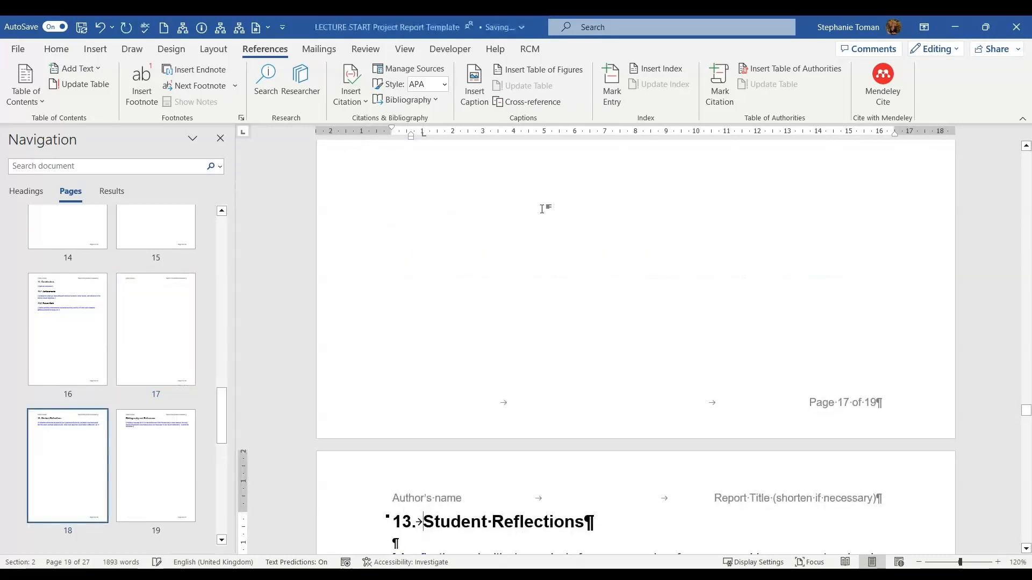
Insert a continuous section break after the page break on the blank page before Student Reflections
scroll(520, 267, "down", 20)
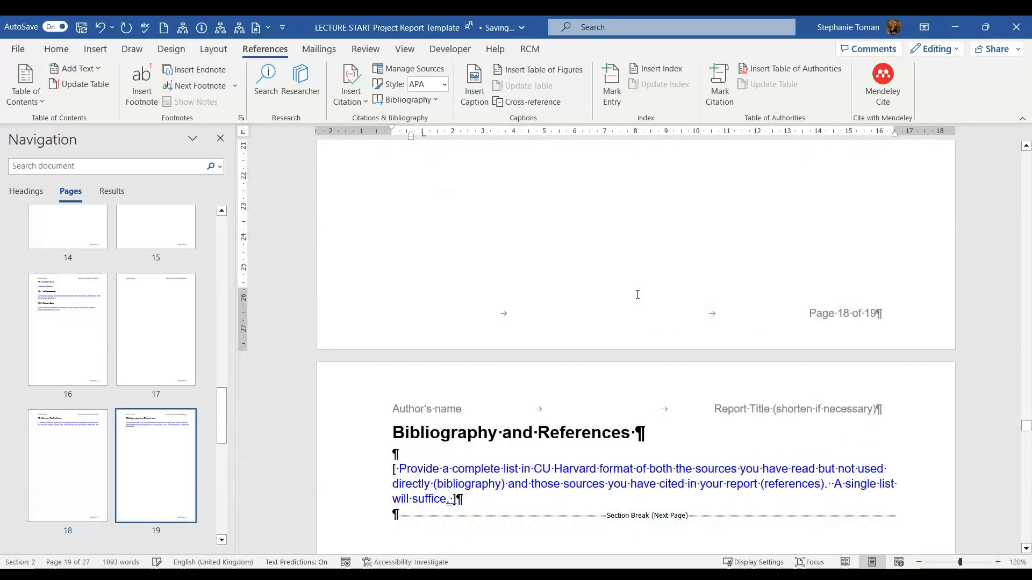
scroll(637, 294, "up", 10)
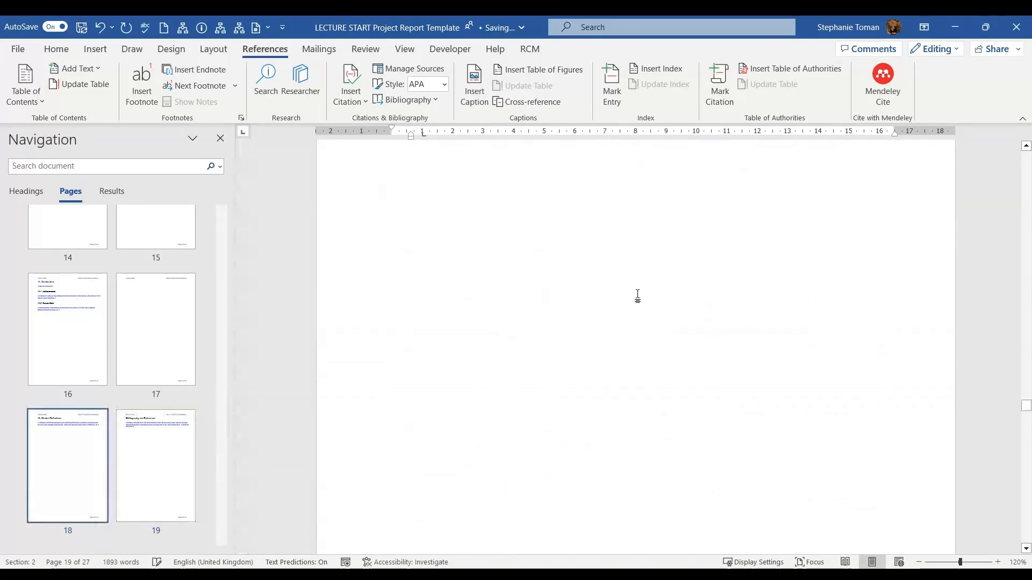
scroll(639, 297, "up", 6)
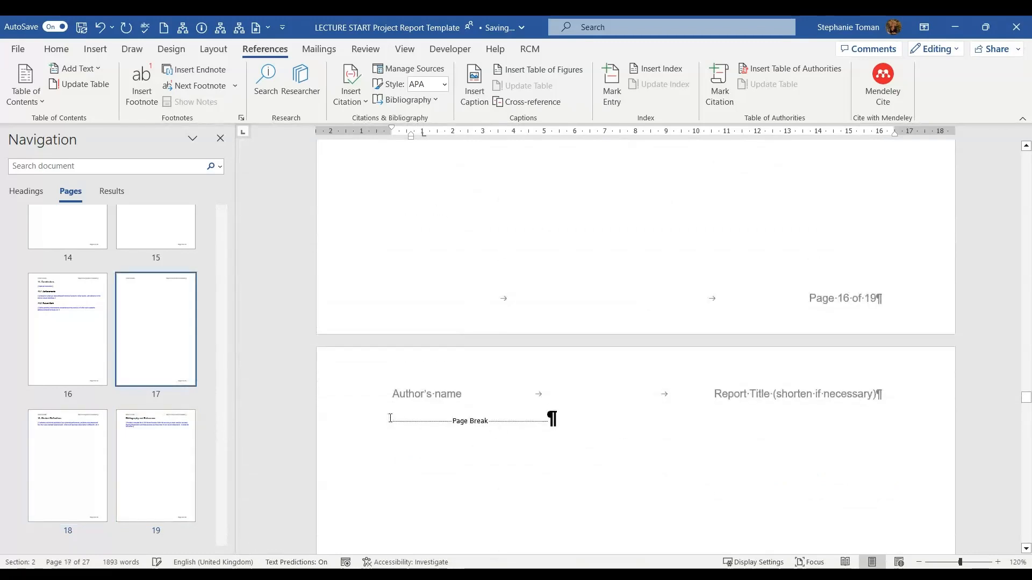
scroll(630, 337, "up", 6)
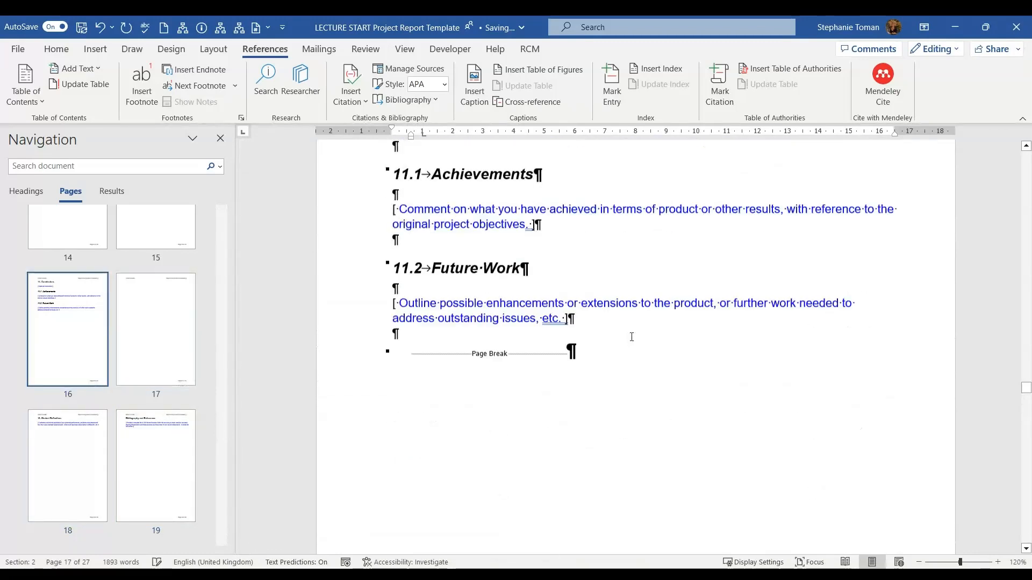
scroll(718, 423, "down", 6)
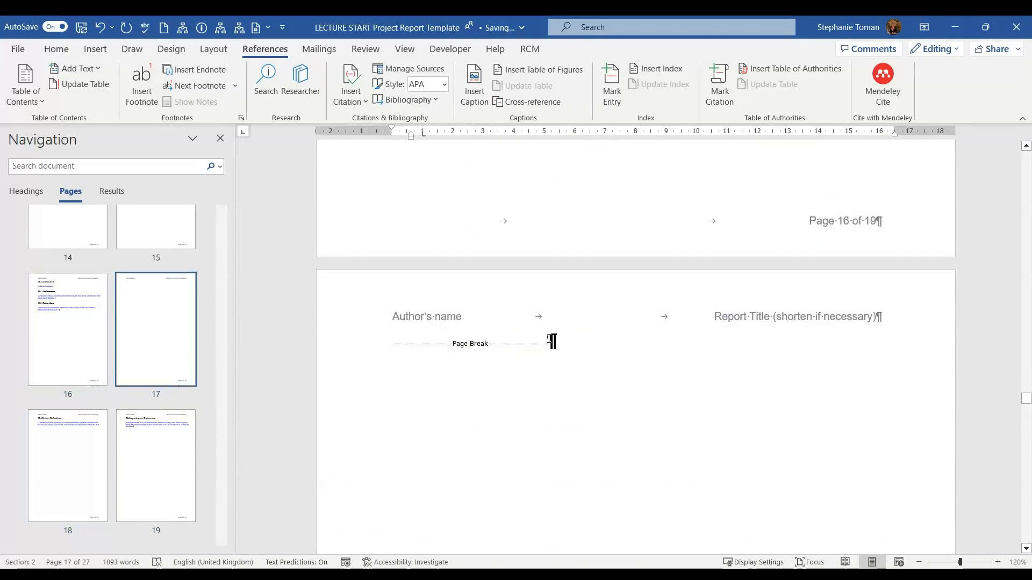
left_click(549, 339)
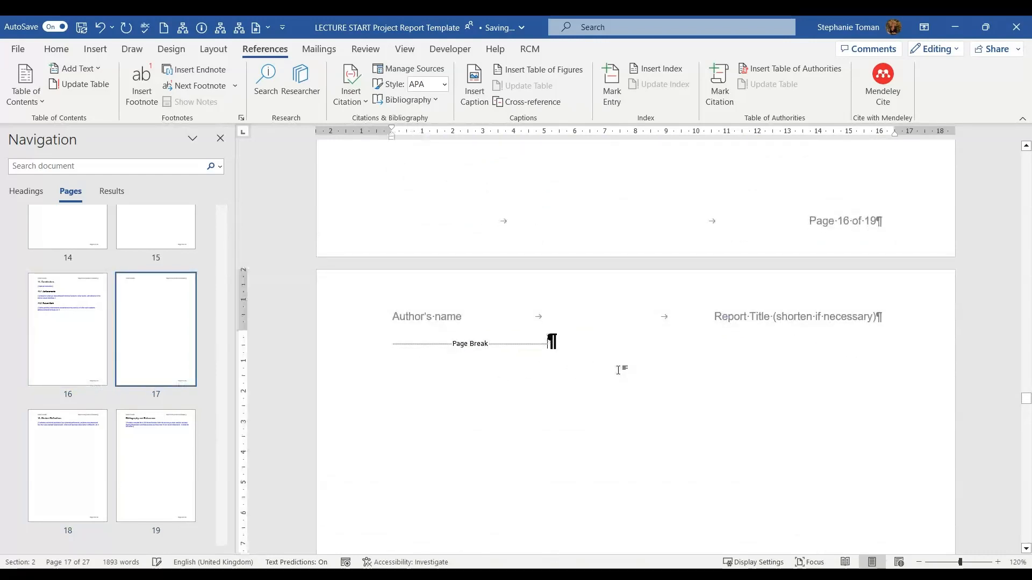
left_click(213, 50)
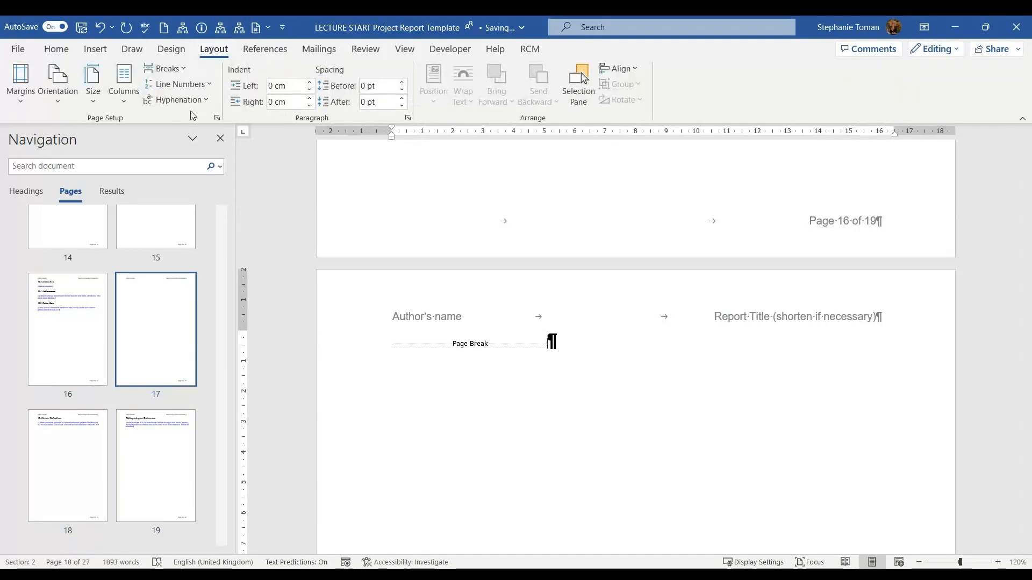
left_click(163, 69)
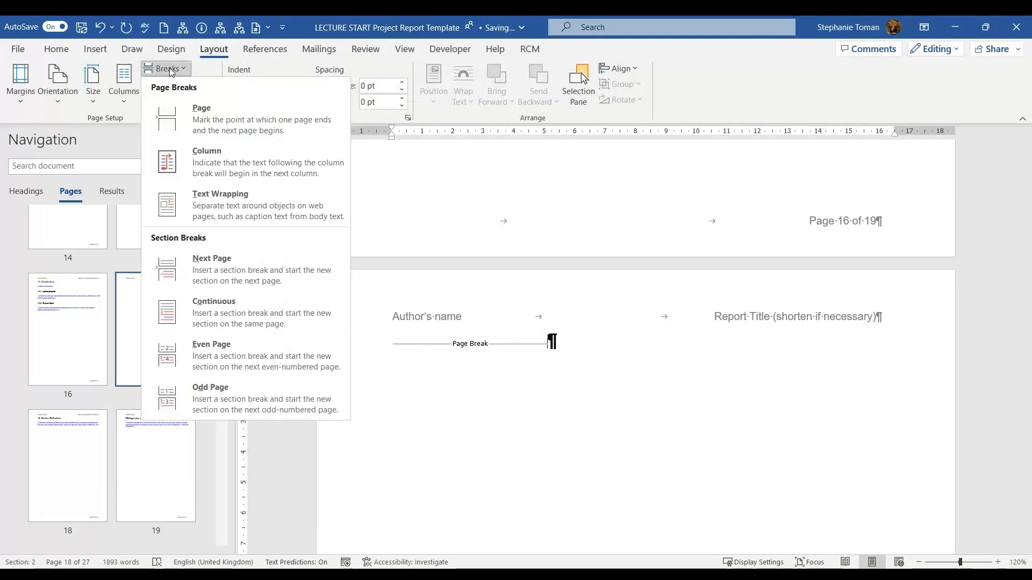
left_click(247, 317)
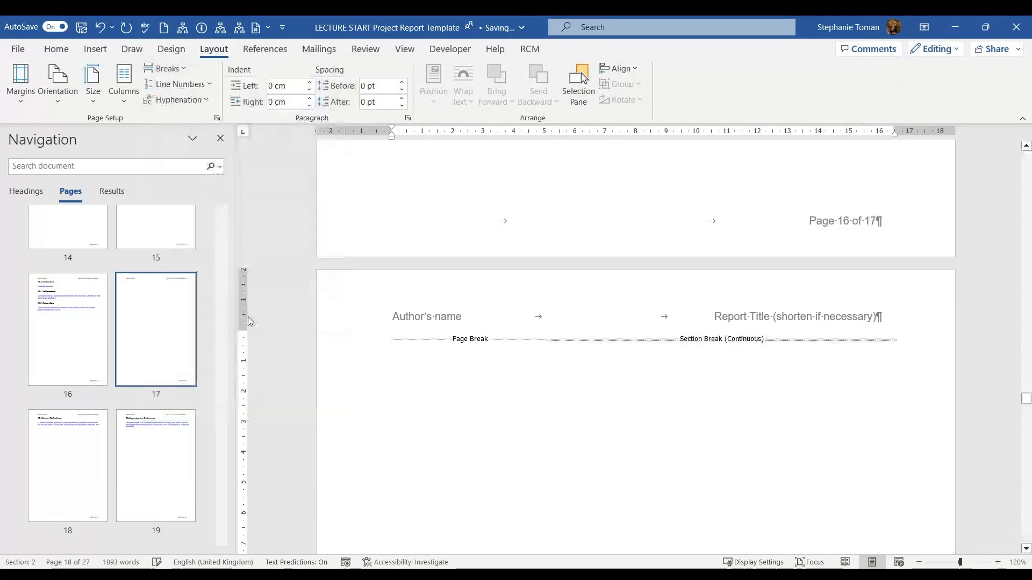
Review the footers and page numbering on the pages around the new continuous section break
scroll(426, 346, "up", 3)
scroll(713, 338, "down", 3)
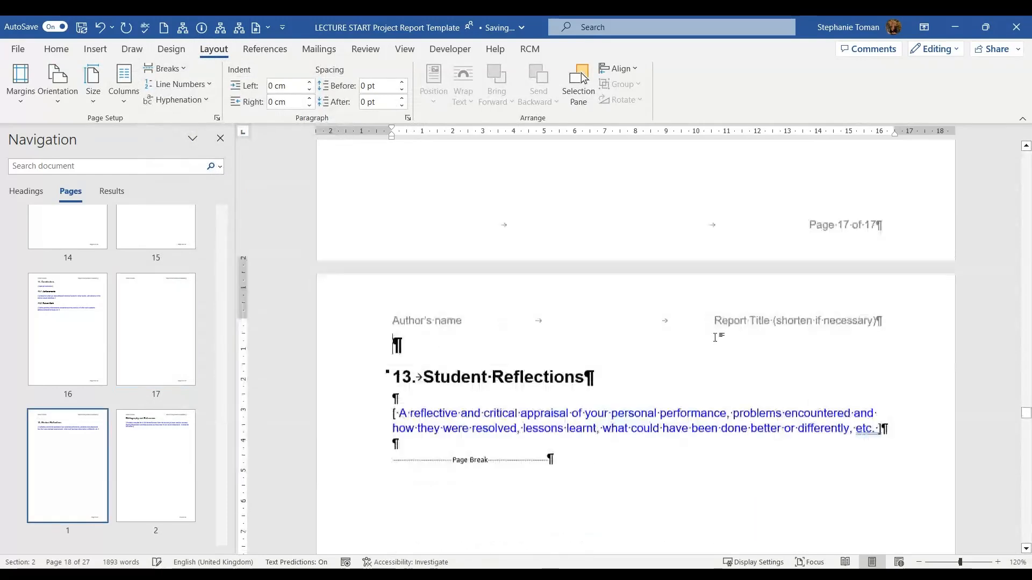
scroll(715, 337, "up", 5)
scroll(715, 337, "up", 4)
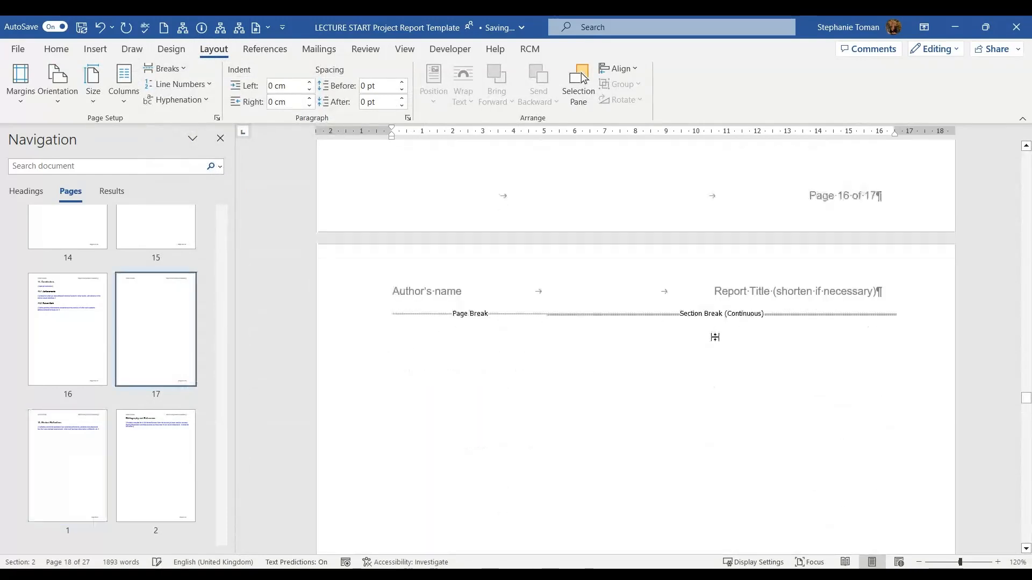
scroll(681, 435, "up", 8)
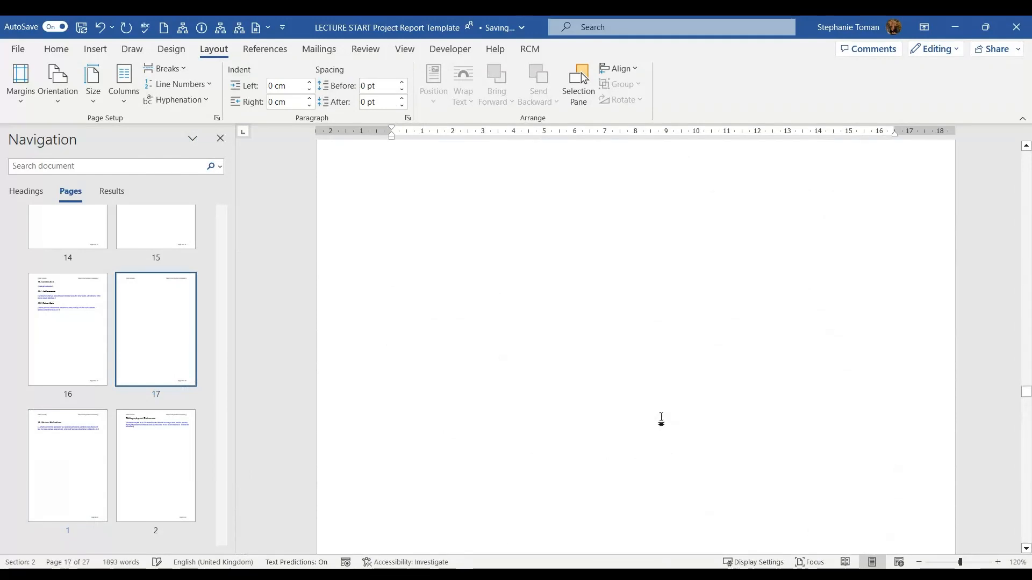
scroll(668, 347, "down", 6)
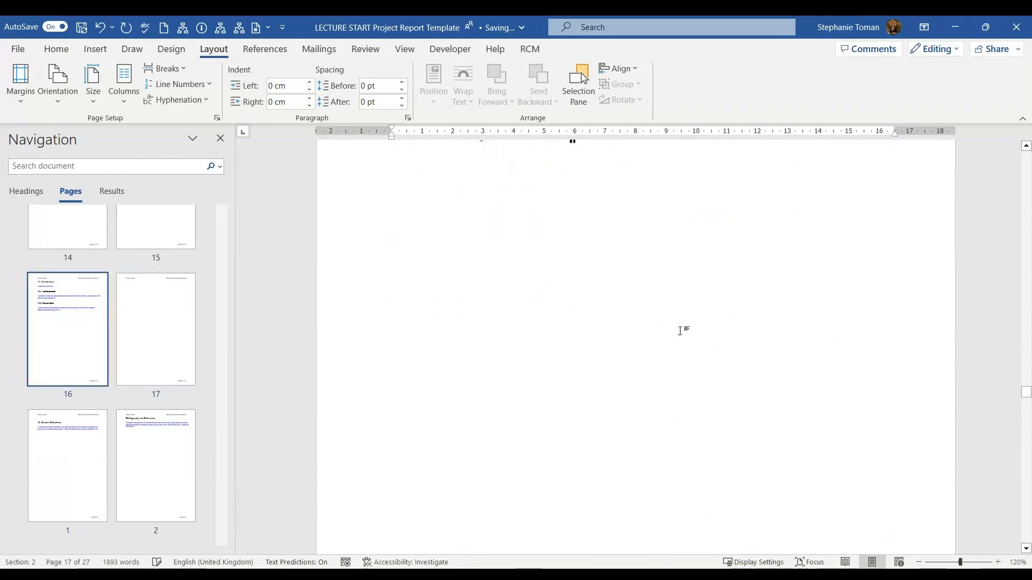
scroll(682, 326, "down", 1)
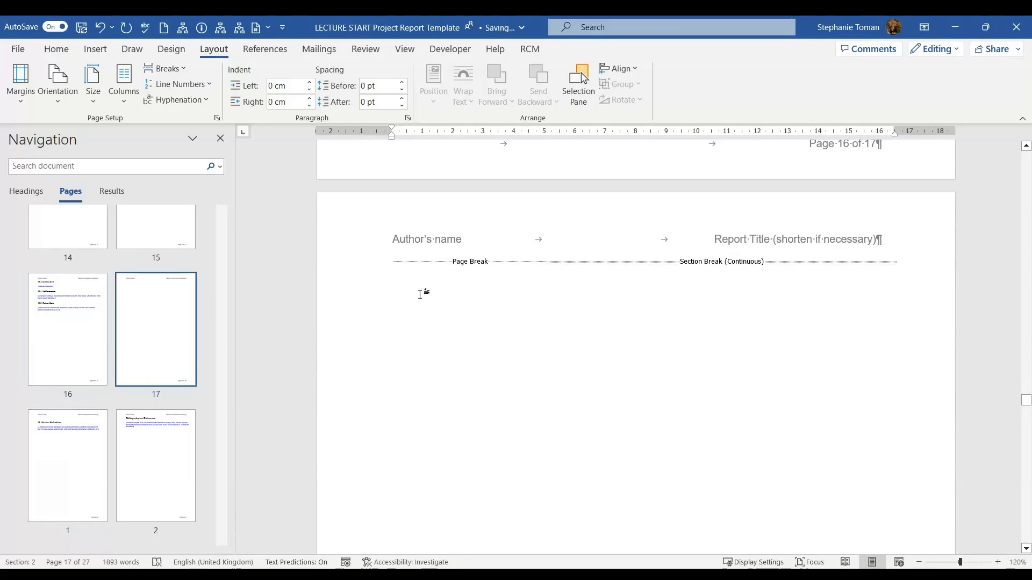
Change the page orientation to landscape for the section that contains the blank page before Student Reflections
left_click(381, 274)
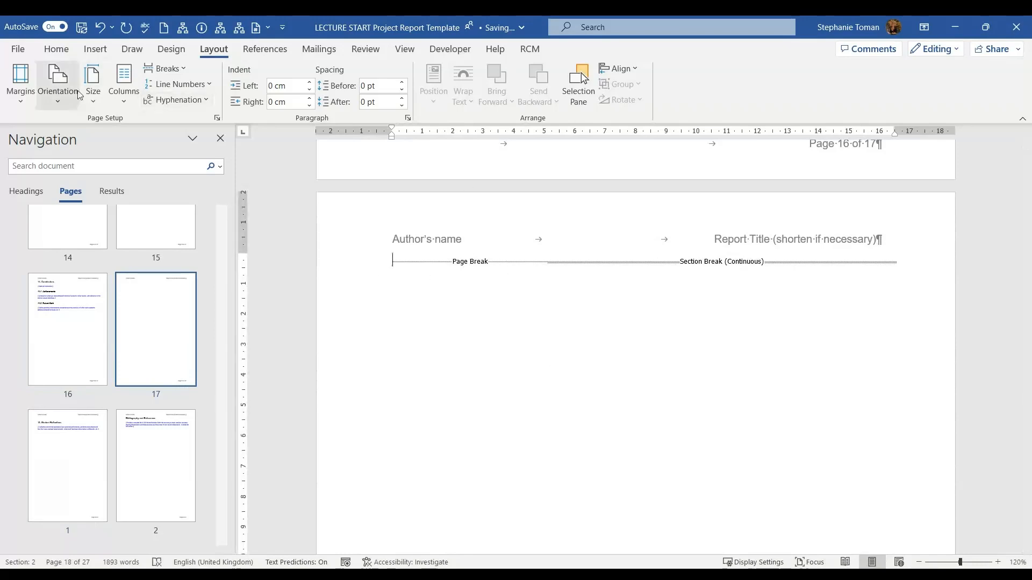
left_click(60, 101)
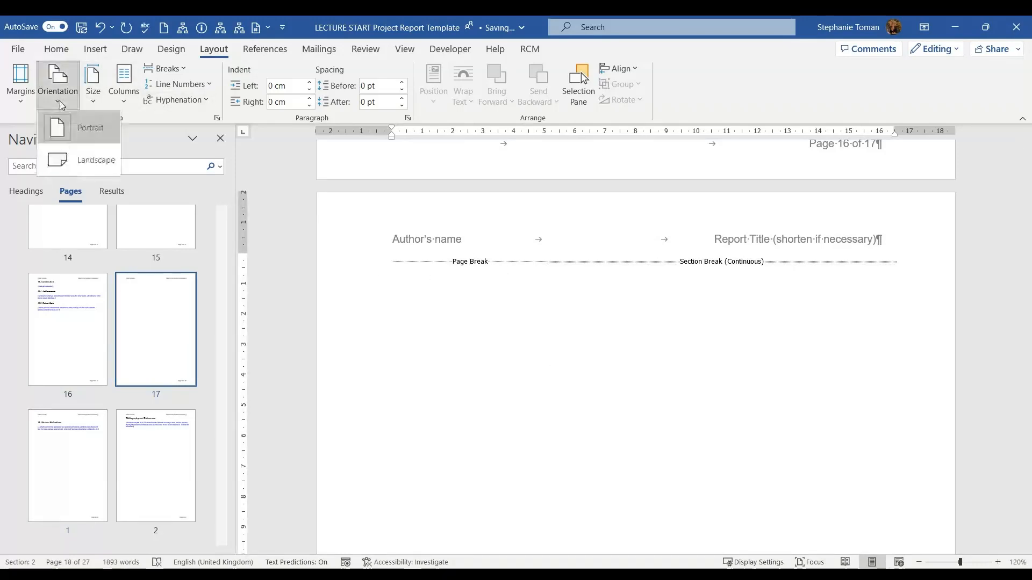
left_click(618, 393)
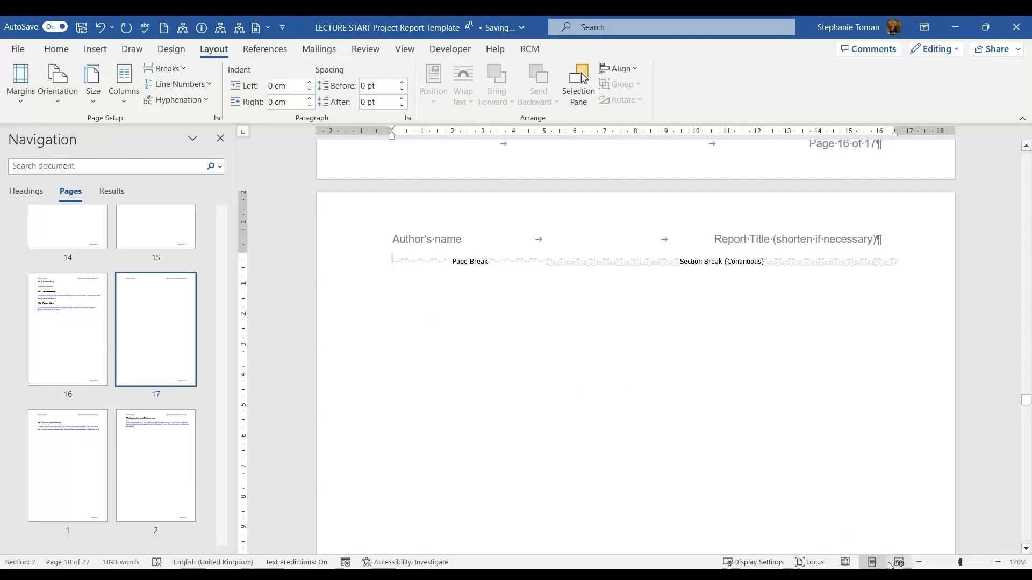
left_click(919, 563)
left_click(919, 563)
left_click(919, 562)
left_click(919, 562)
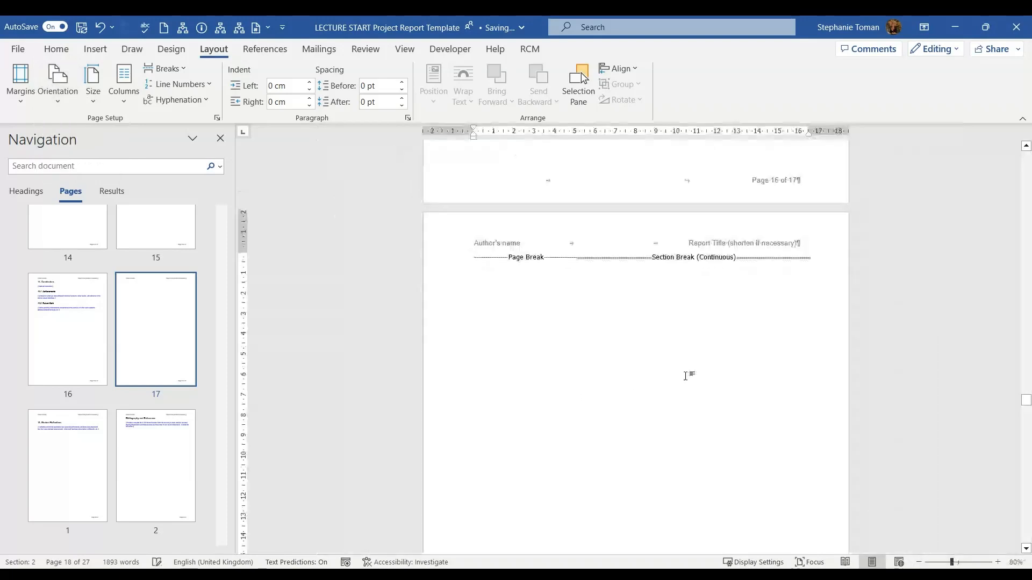
left_click(919, 562)
left_click(919, 562)
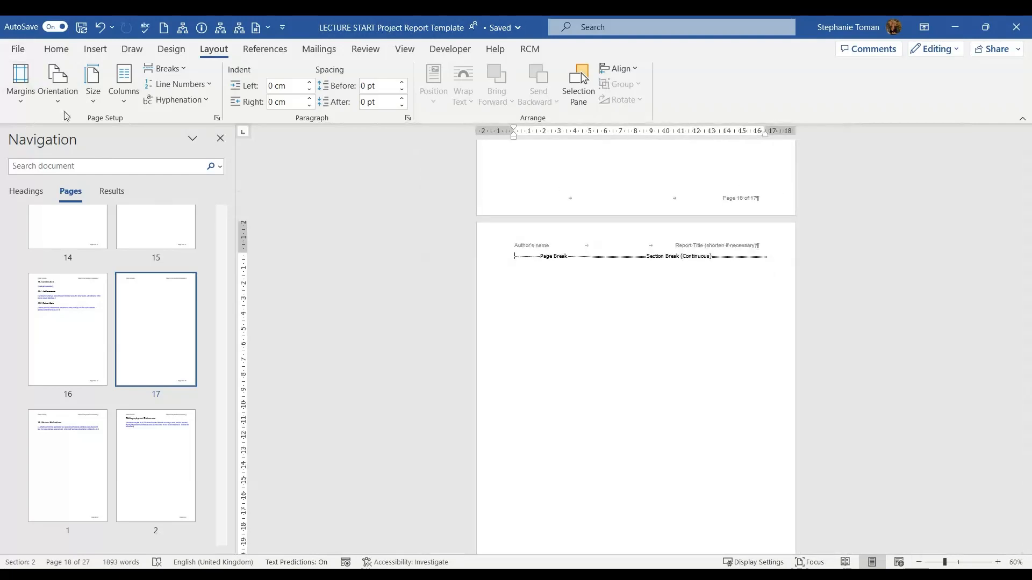
left_click(58, 86)
left_click(81, 156)
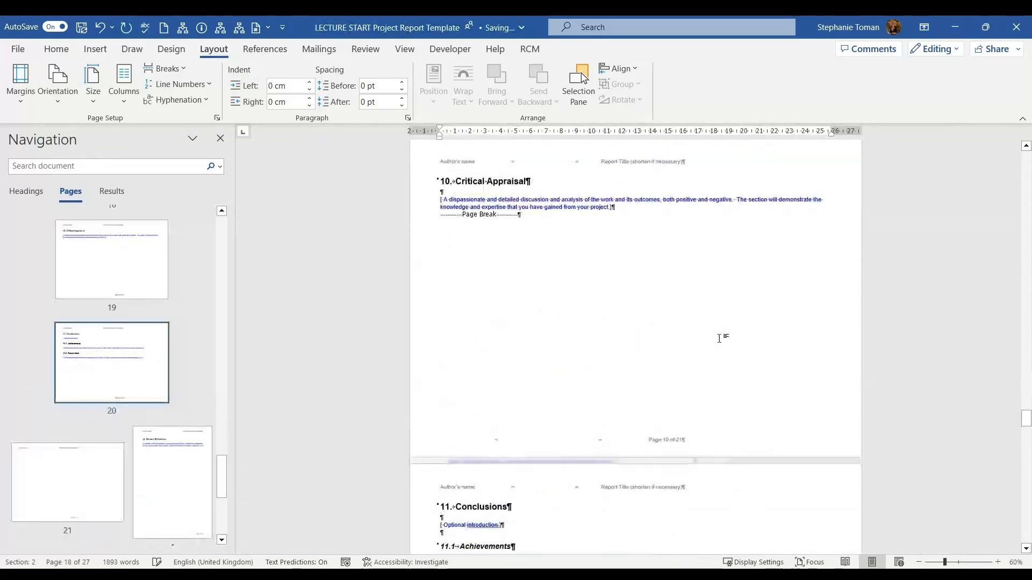
Check which pages the landscape setting affects, back to the Testing section, and undo the last orientation change
scroll(720, 337, "up", 5)
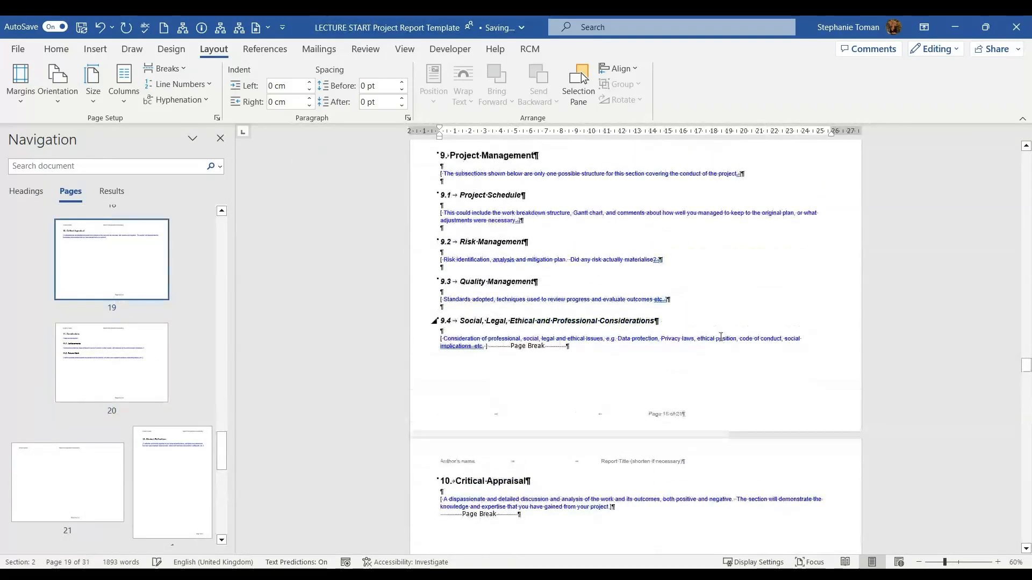
scroll(721, 337, "up", 6)
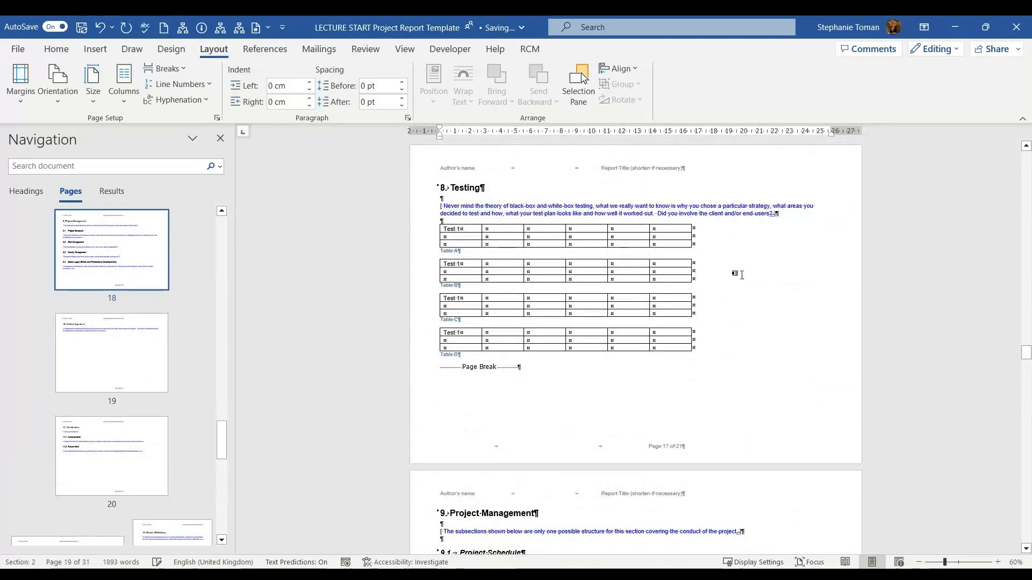
key("ctrl+z")
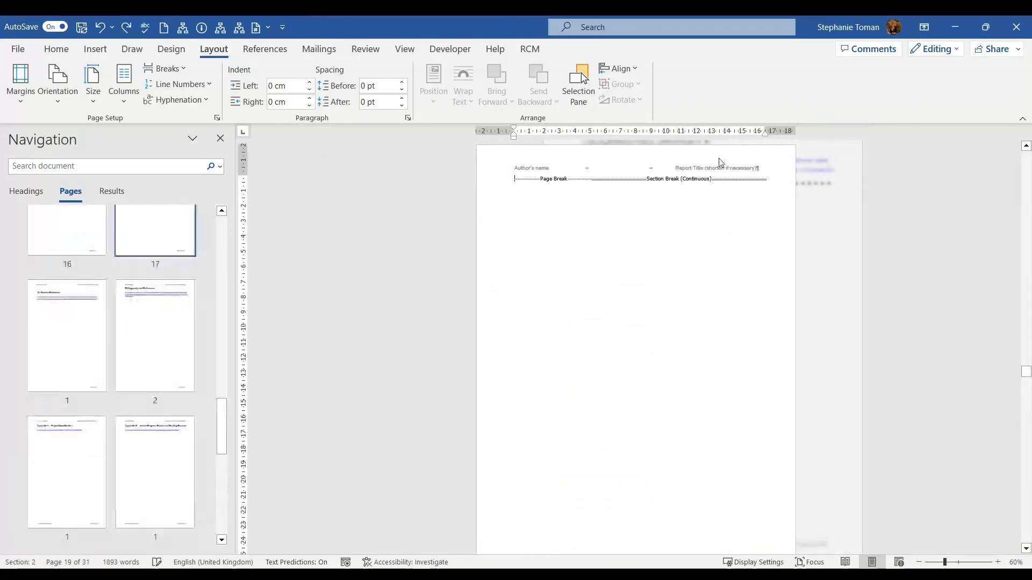
Delete the empty paragraph above the Student Reflections heading
scroll(668, 277, "down", 1)
scroll(669, 277, "down", 3)
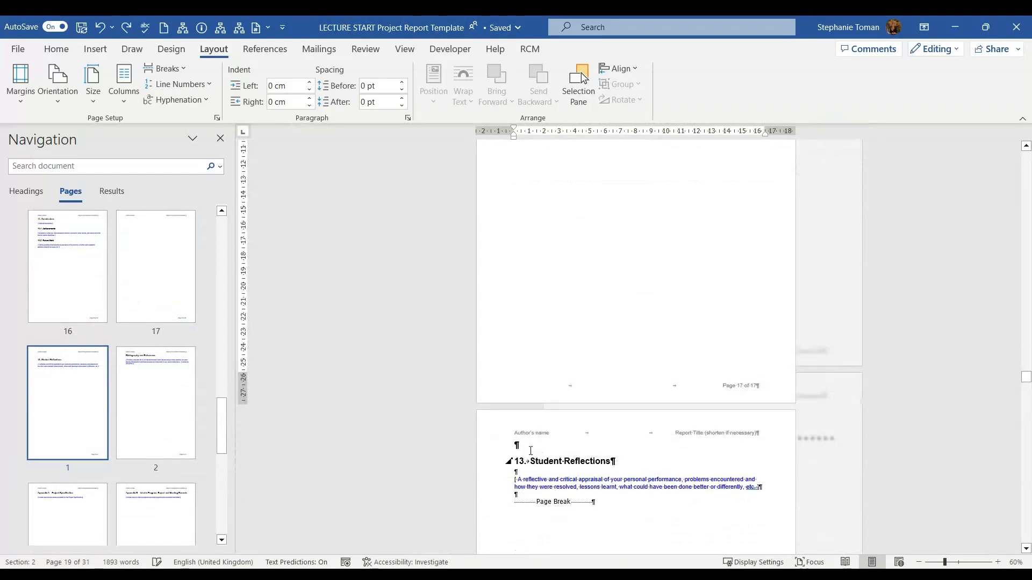
left_click(517, 446)
key("Delete")
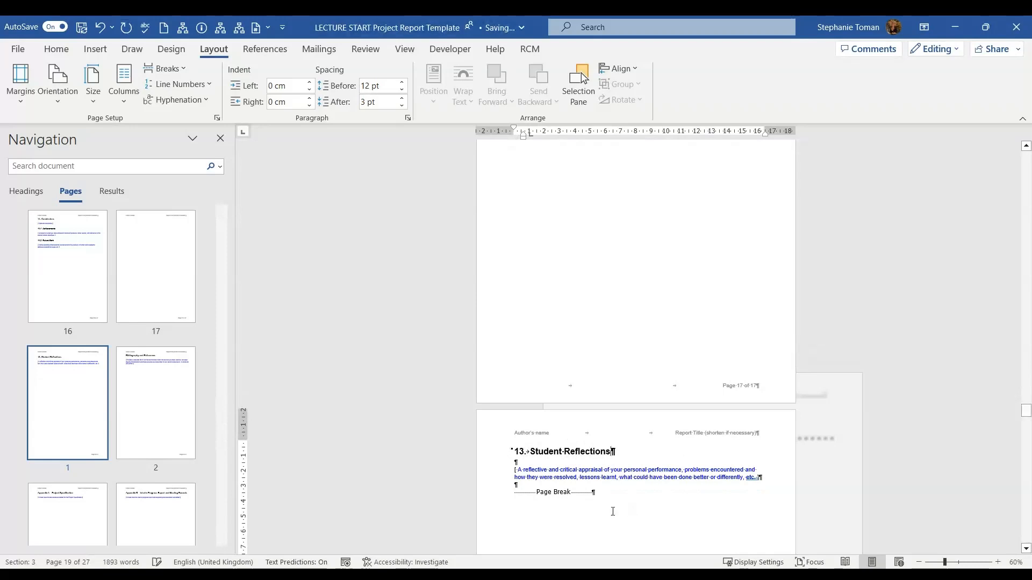
Insert a continuous section break at the end of the Student Reflections heading and remove the extra empty heading paragraph below it
scroll(627, 442, "up", 1)
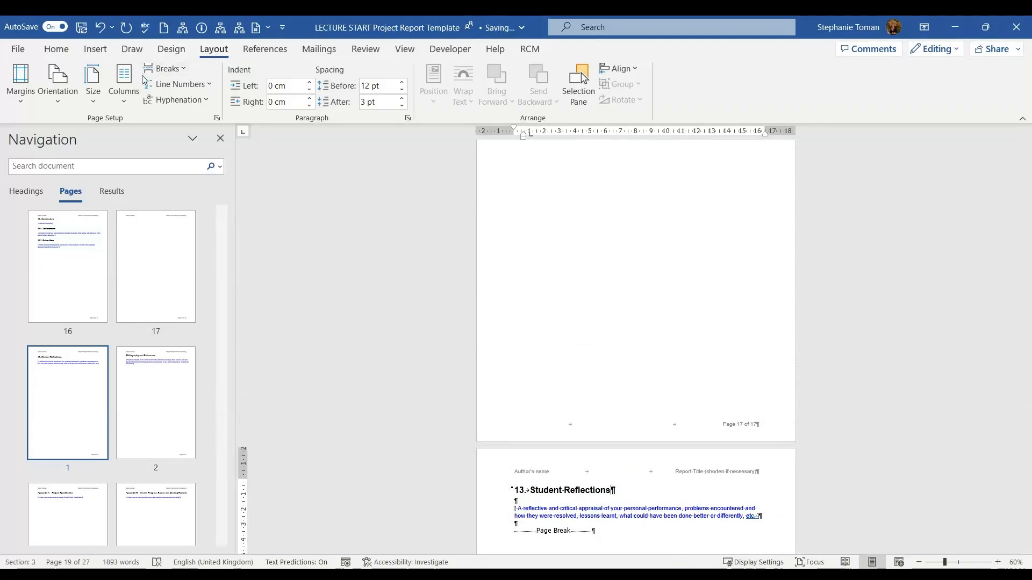
left_click(164, 69)
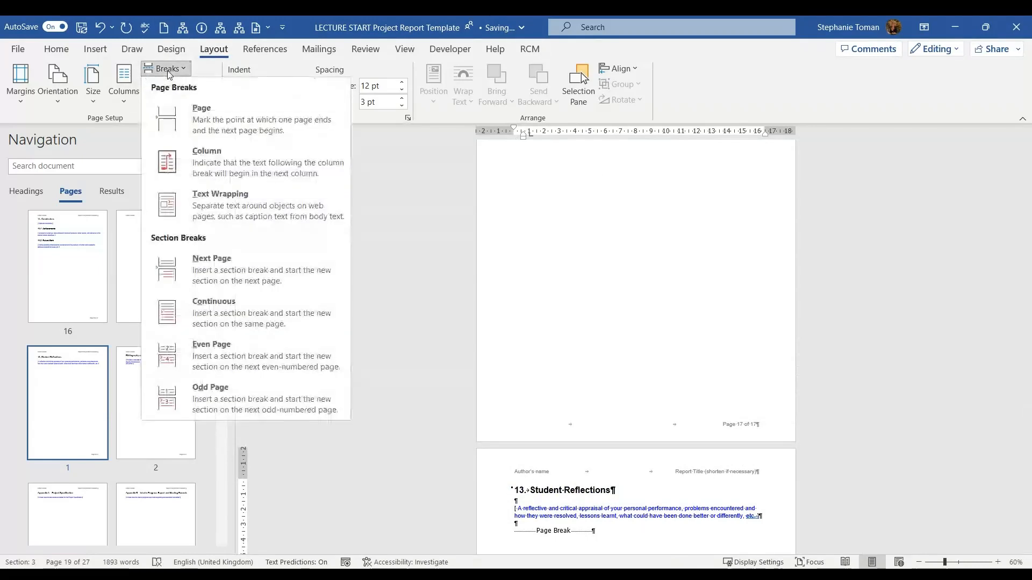
left_click(241, 313)
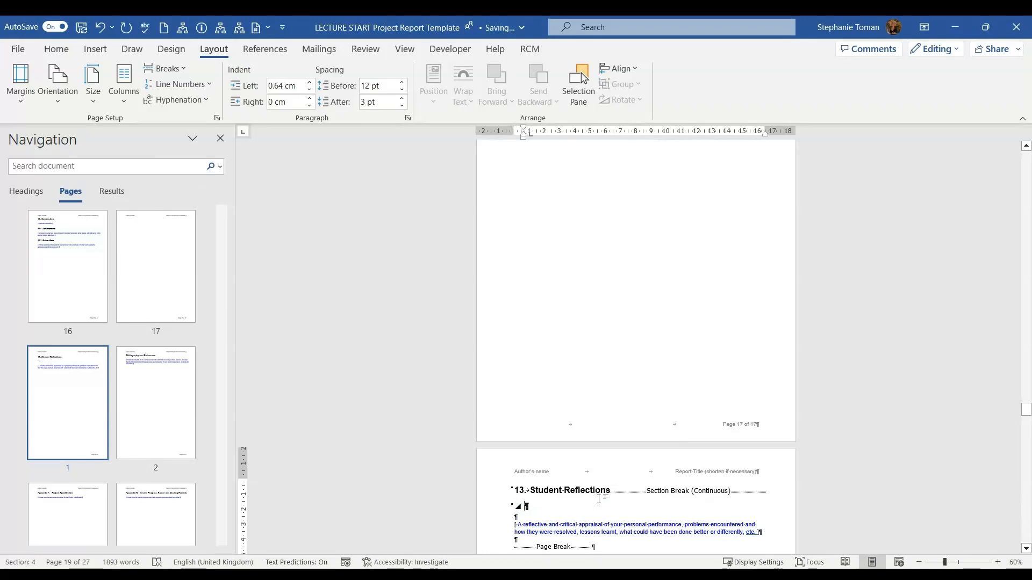
key("Delete")
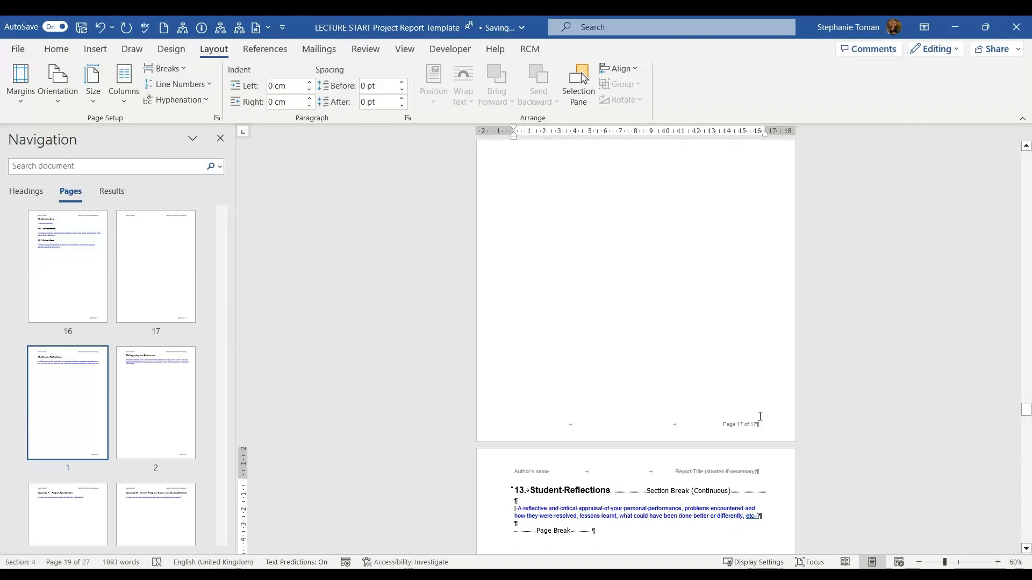
Try to set landscape orientation for the section containing the blank page before Student Reflections
scroll(760, 416, "down", 10)
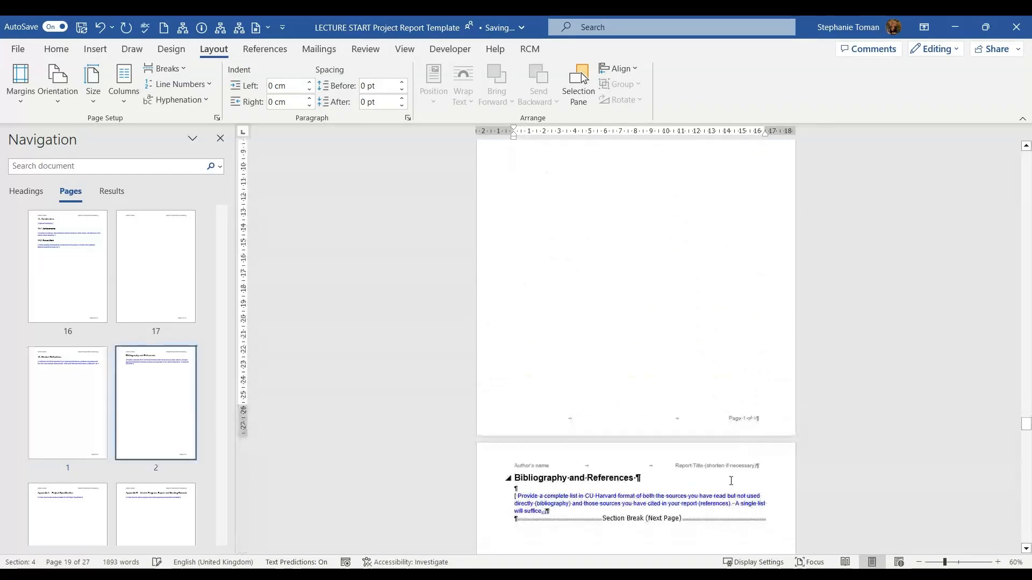
scroll(761, 422, "up", 5)
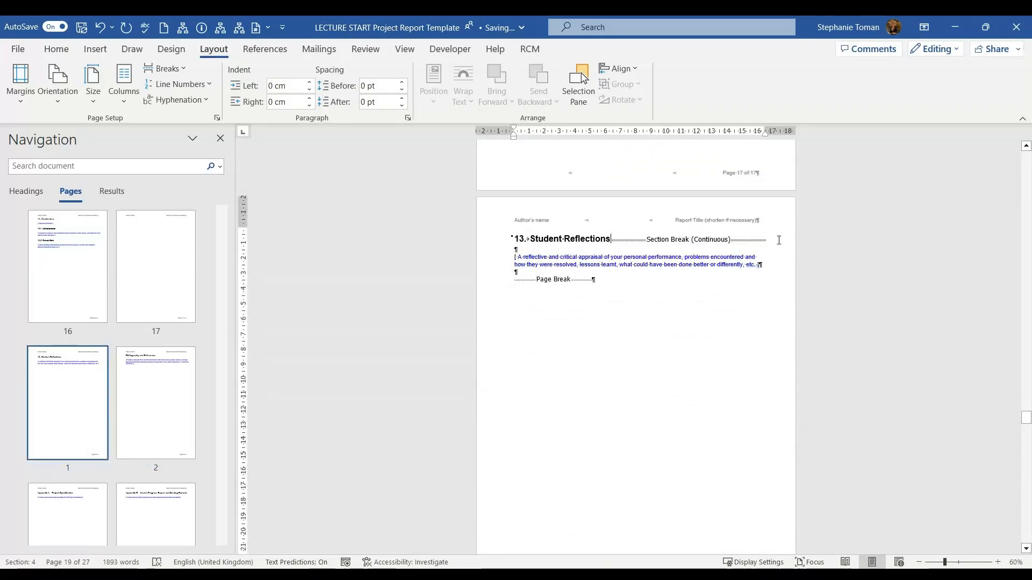
left_click(714, 326)
scroll(709, 328, "up", 5)
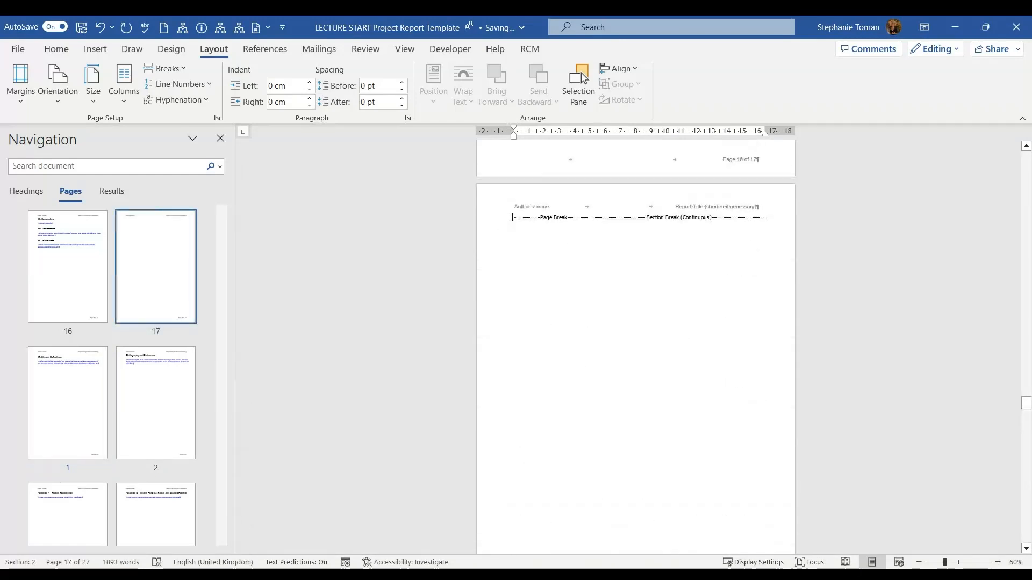
left_click(58, 86)
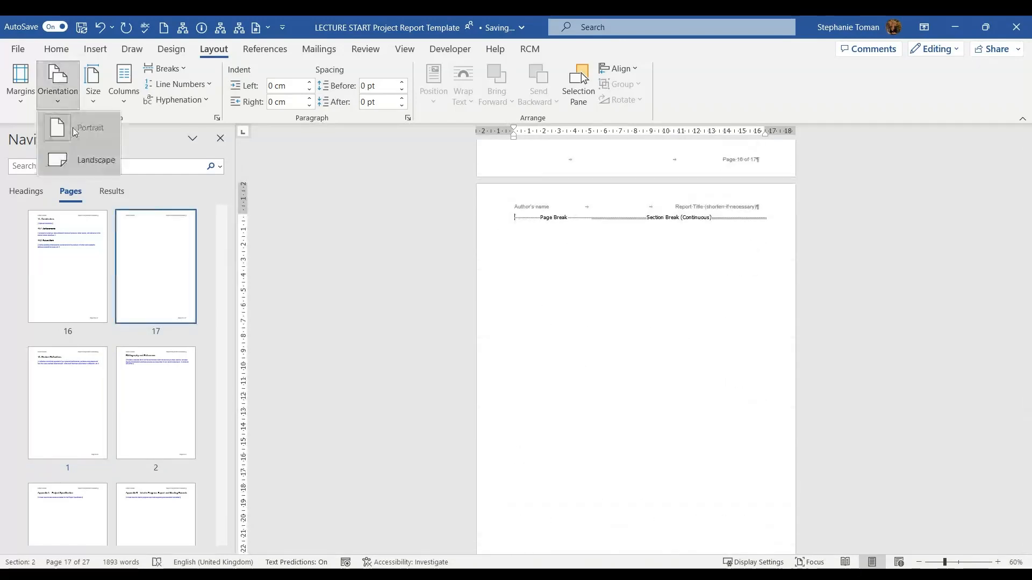
left_click(96, 159)
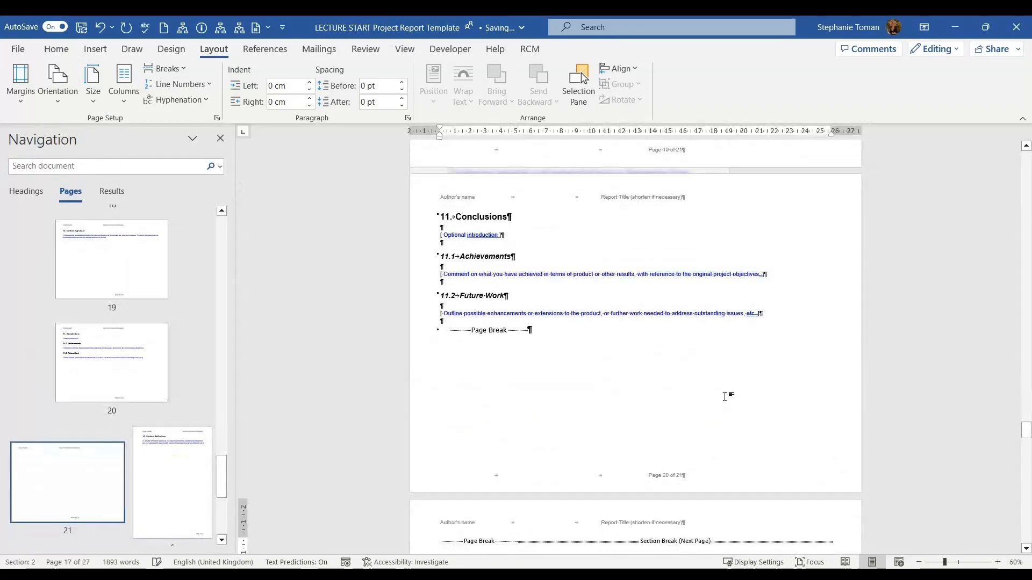
Review the preceding chapters' page layout and undo the landscape orientation
scroll(725, 396, "up", 10)
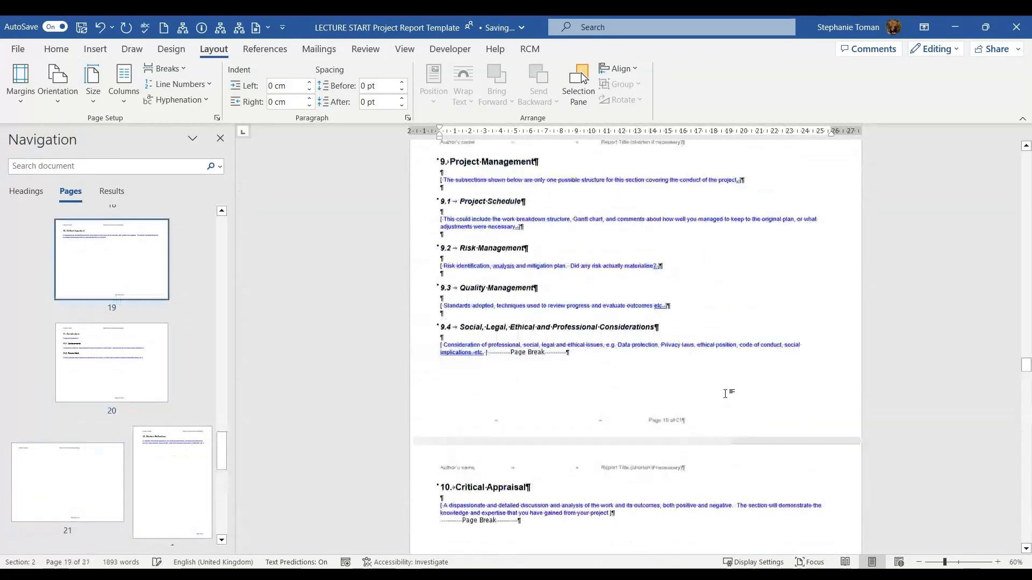
scroll(725, 394, "up", 6)
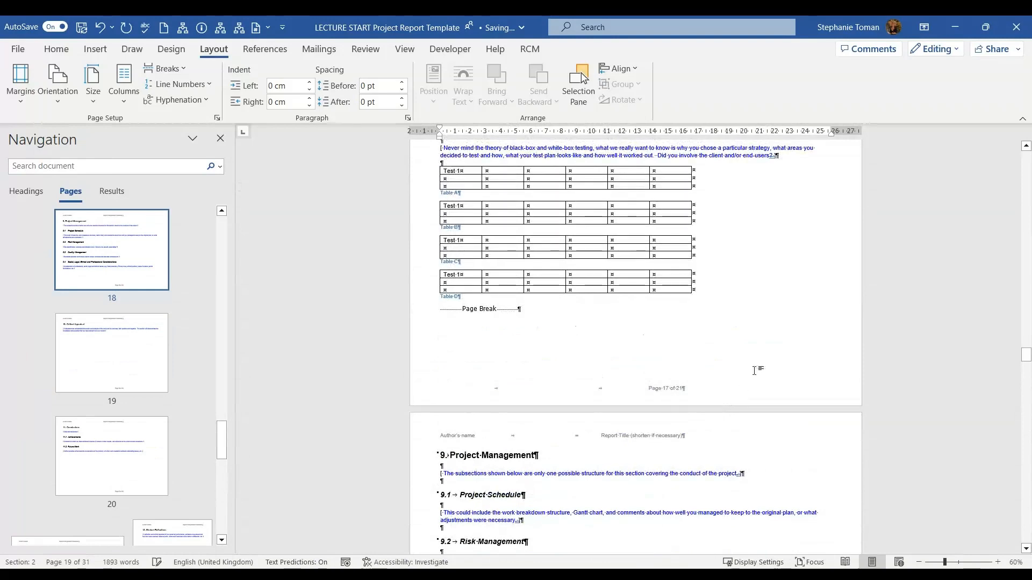
key("ctrl+z")
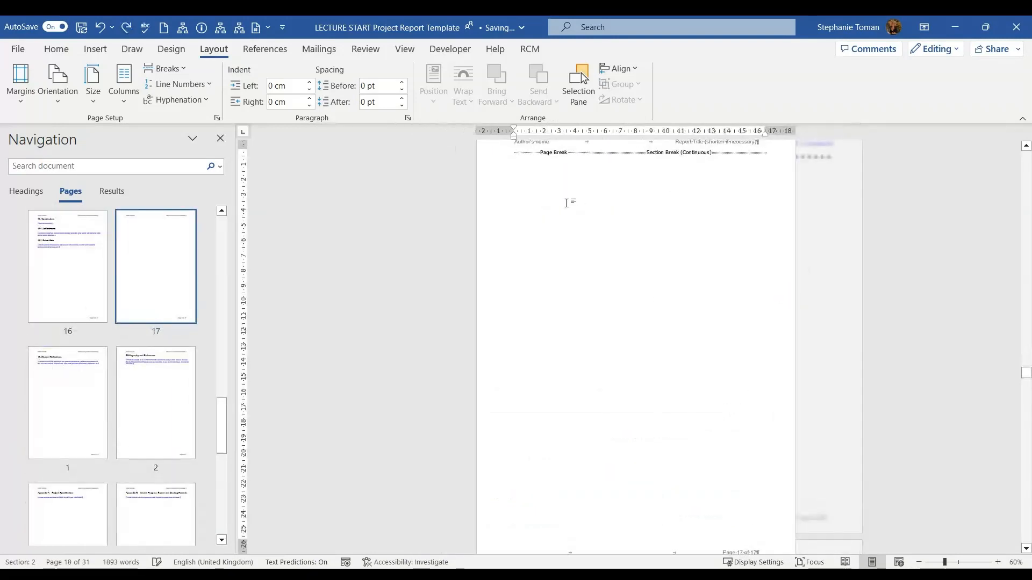
Add three empty paragraphs above the page break on the blank page before Student Reflections
scroll(572, 226, "up", 1)
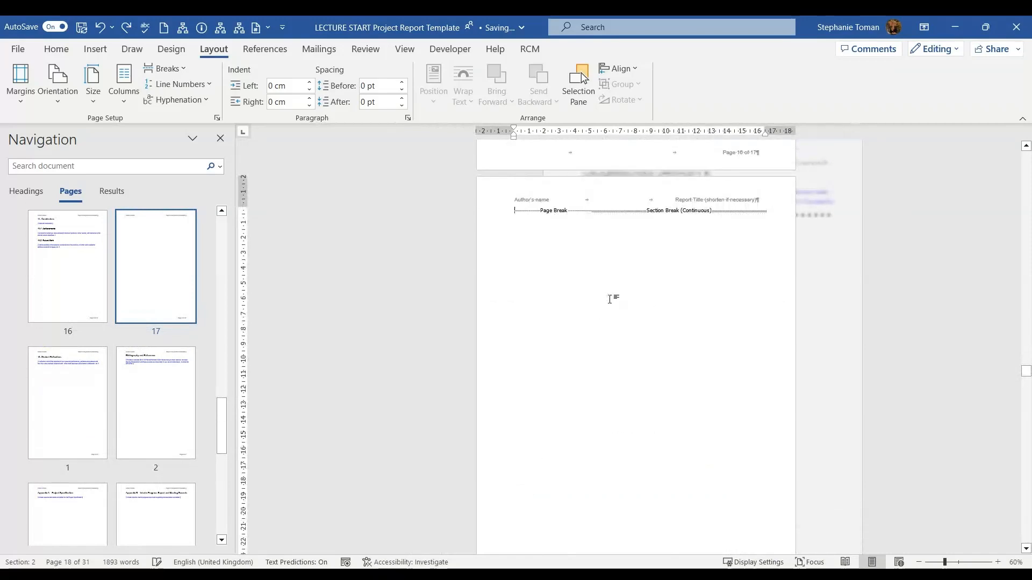
key("Delete")
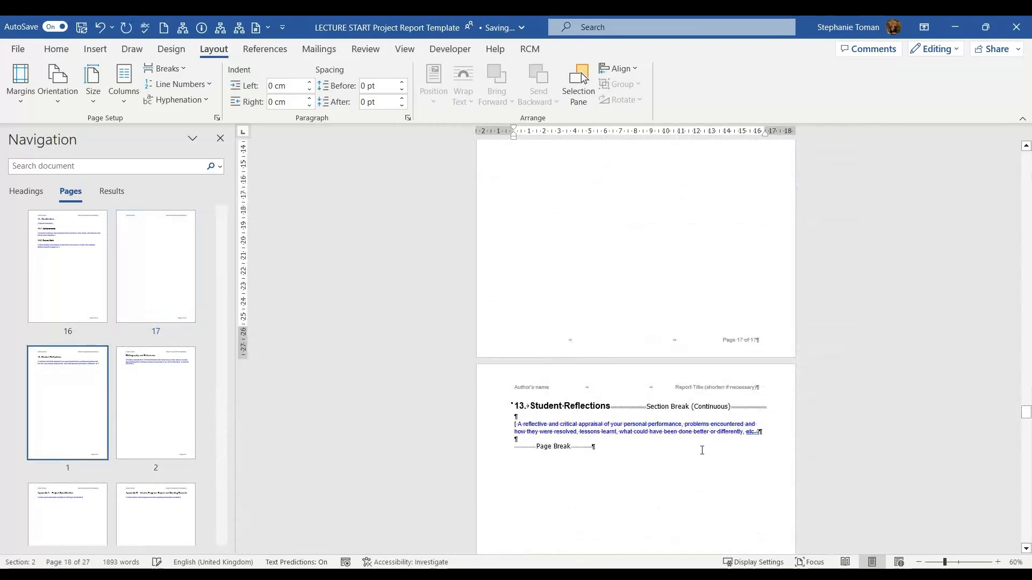
scroll(688, 457, "down", 2)
scroll(684, 450, "down", 8)
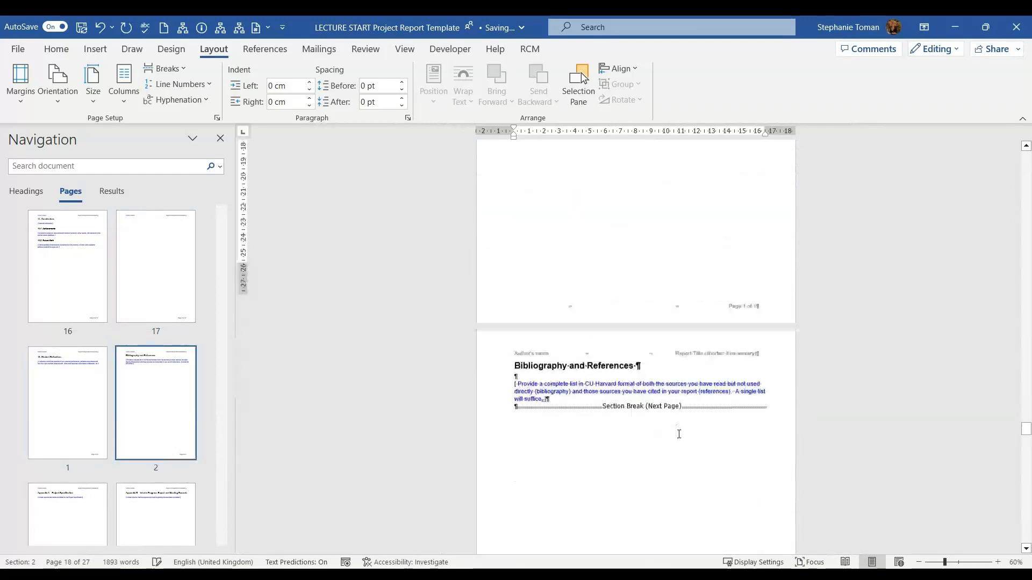
left_click(515, 381)
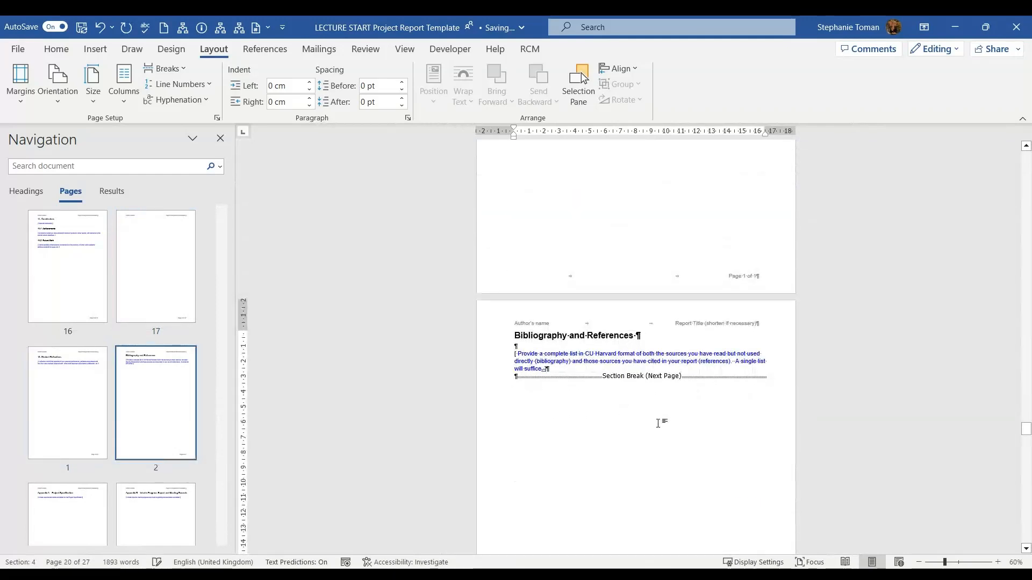
scroll(658, 423, "up", 5)
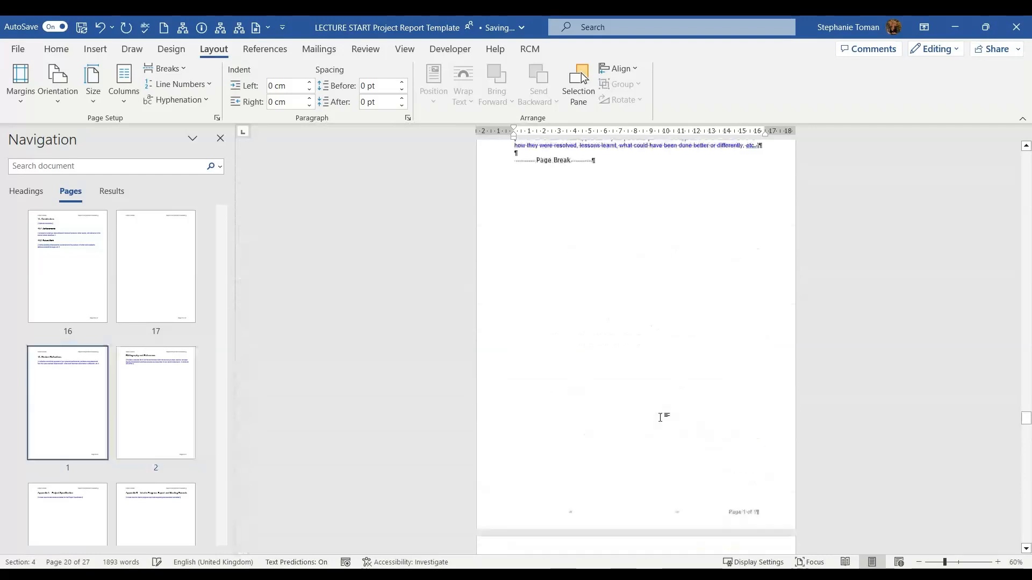
scroll(660, 418, "up", 6)
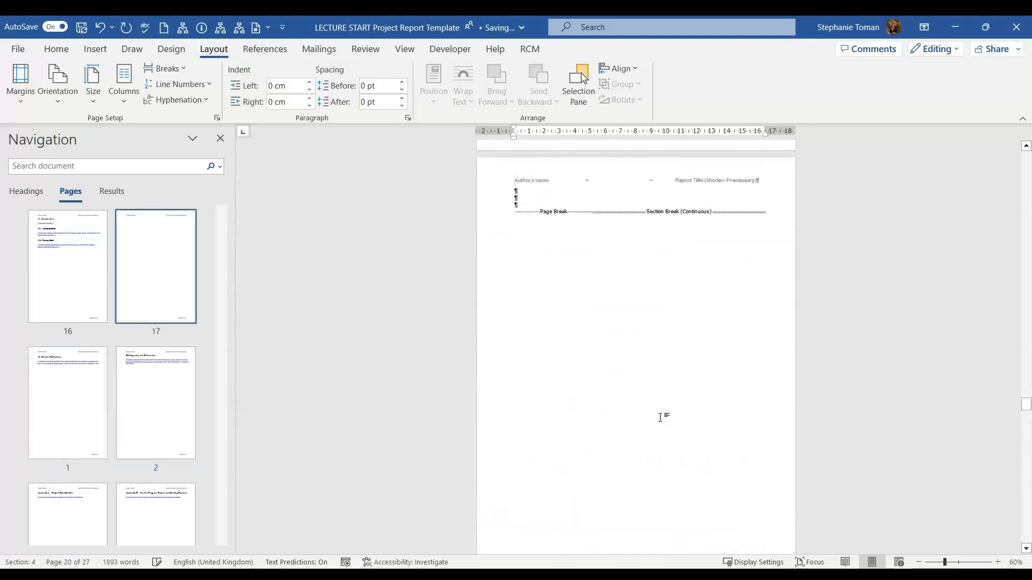
Insert the Diagram 1 picture from the device directly after the page break that ends the Conclusions section
left_click(516, 206)
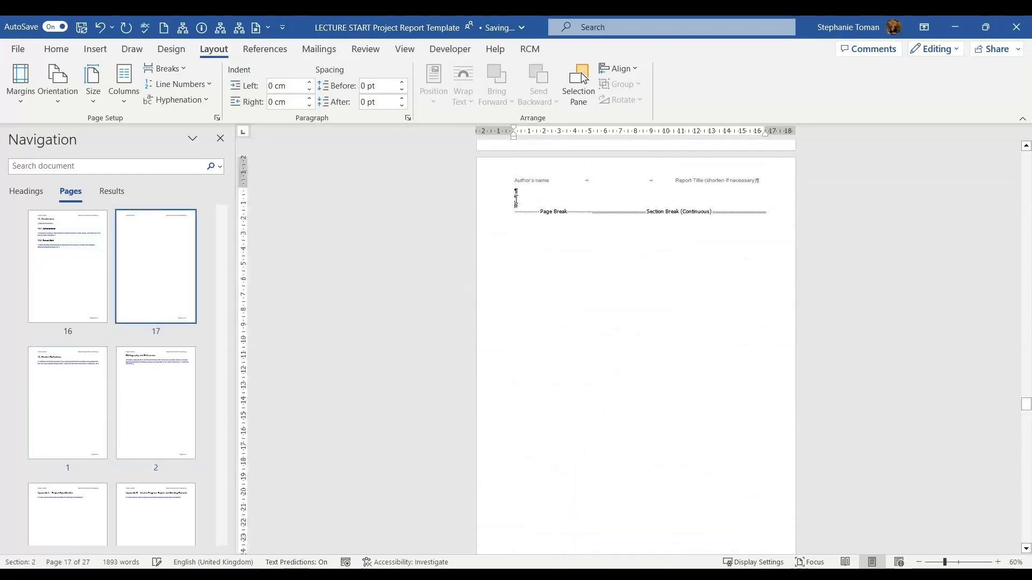
scroll(626, 253, "up", 2)
scroll(626, 254, "up", 10)
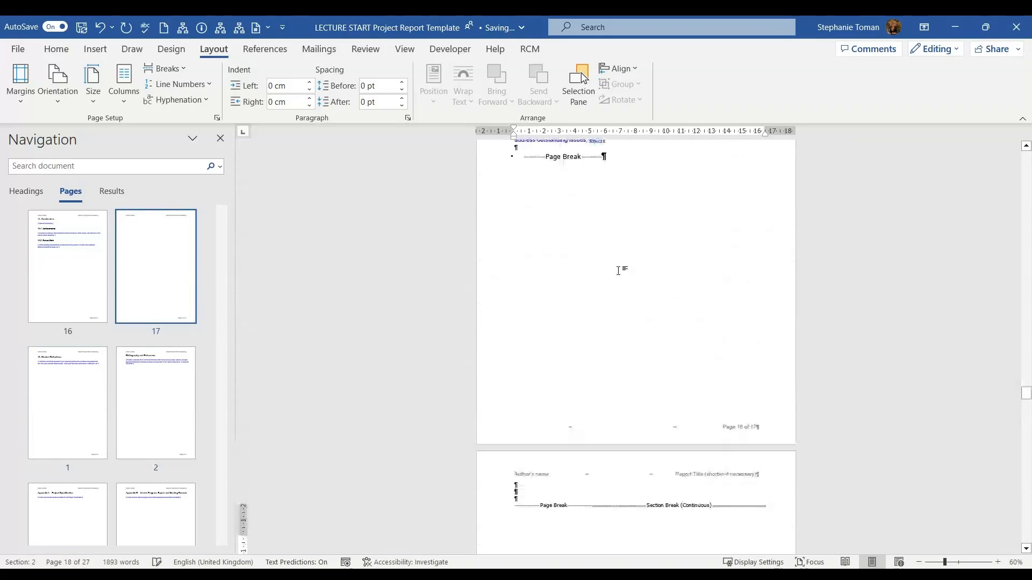
left_click(603, 308)
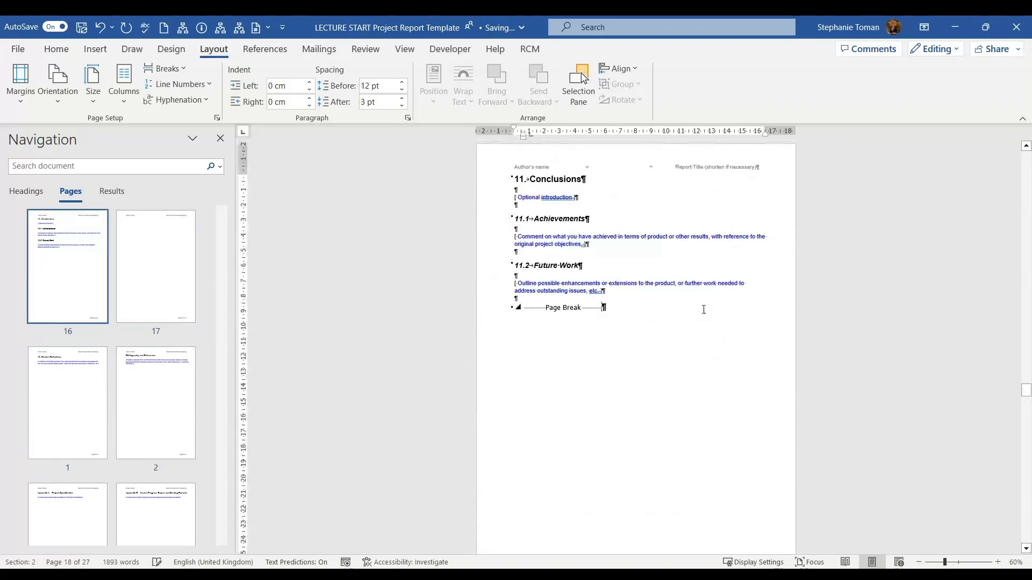
scroll(705, 308, "down", 6)
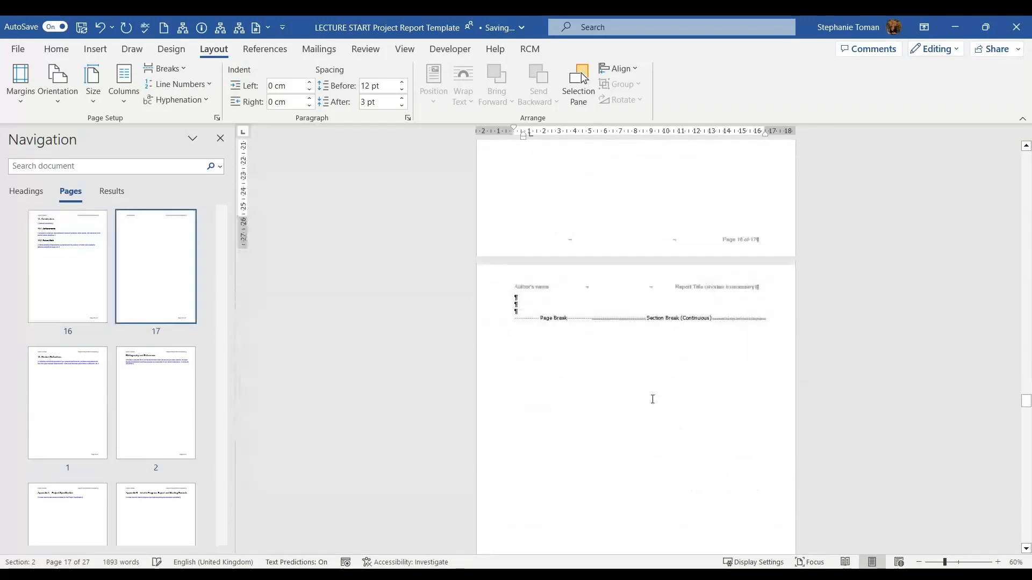
scroll(748, 258, "up", 2)
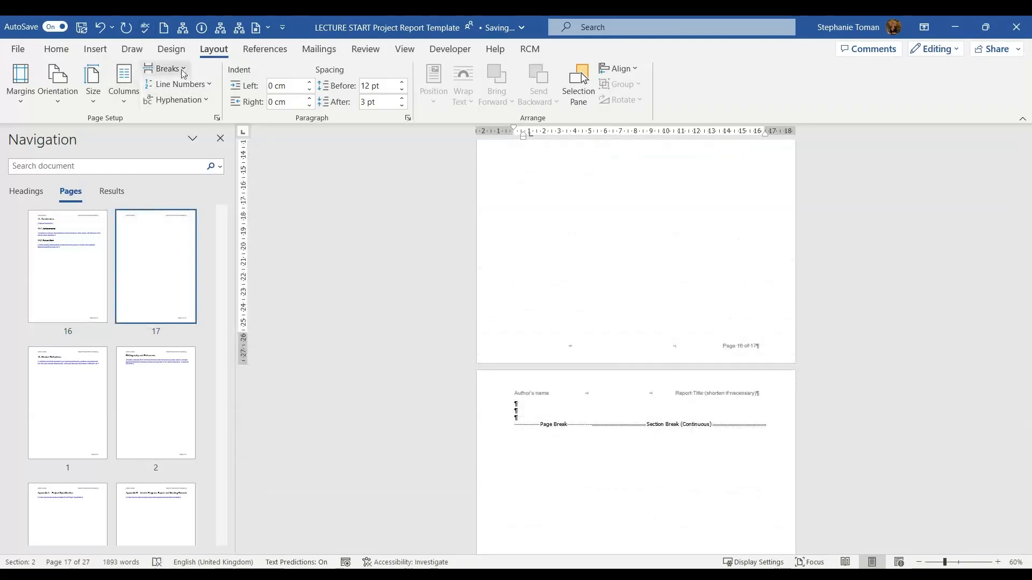
left_click(95, 48)
left_click(135, 104)
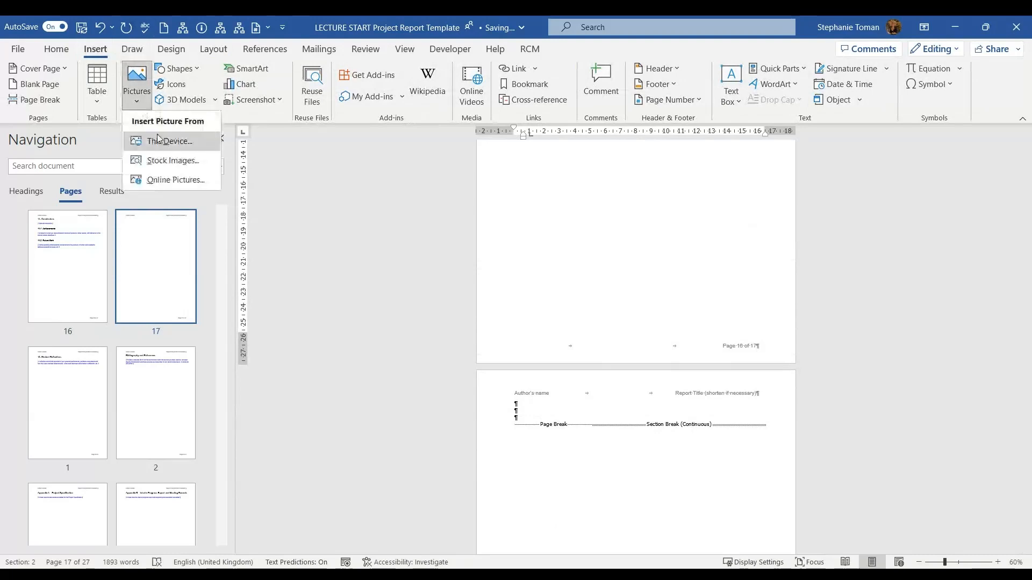
left_click(166, 142)
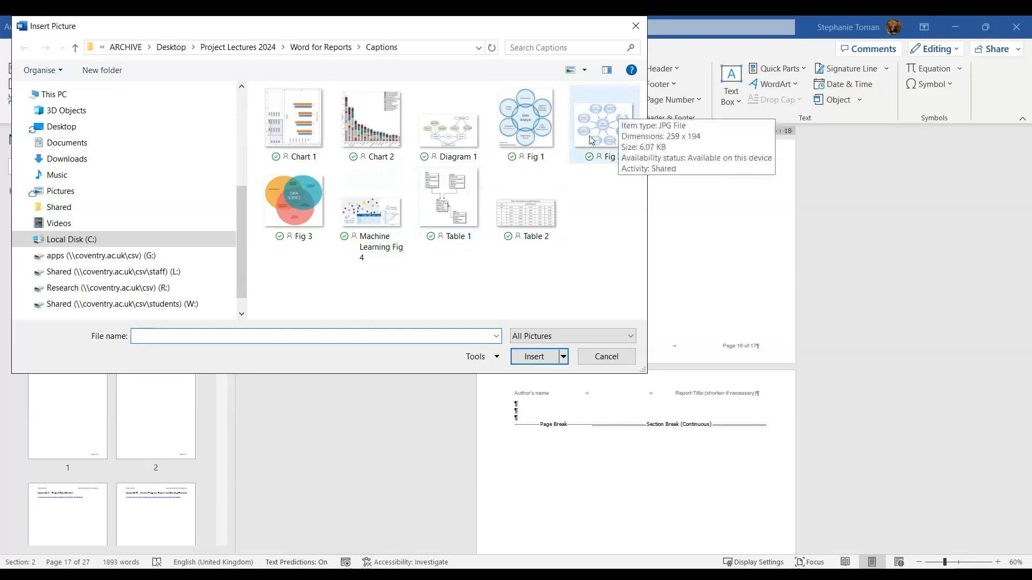
key("Escape")
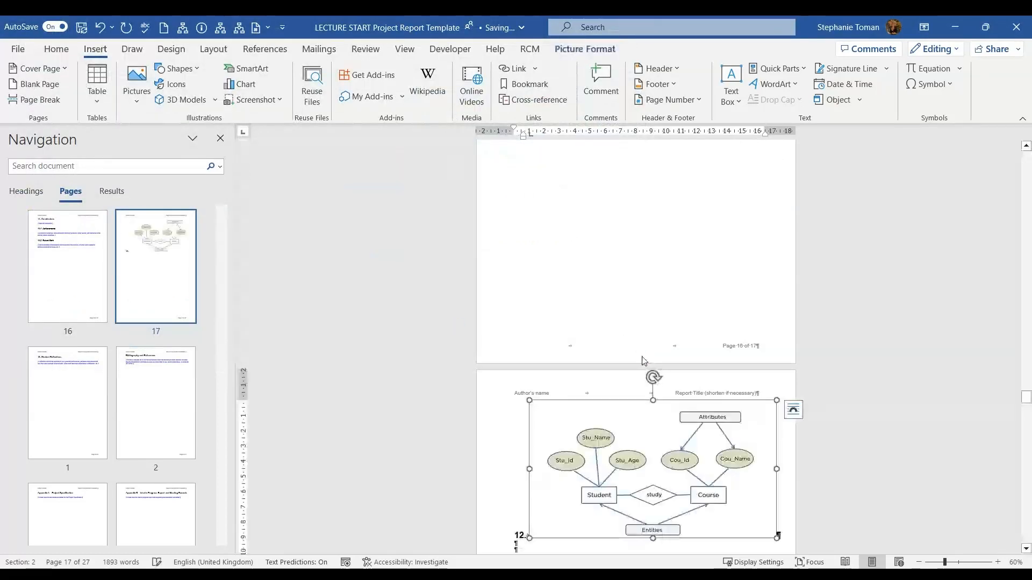
Review the layout and page numbering of the Conclusions page and the page holding the inserted diagram
scroll(641, 325, "down", 2)
scroll(640, 325, "up", 5)
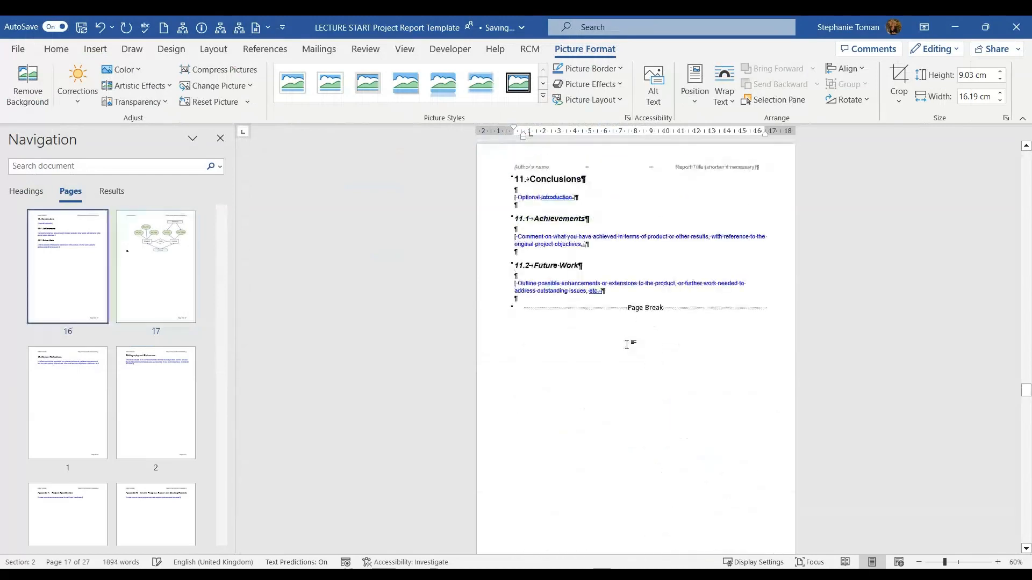
scroll(674, 365, "down", 4)
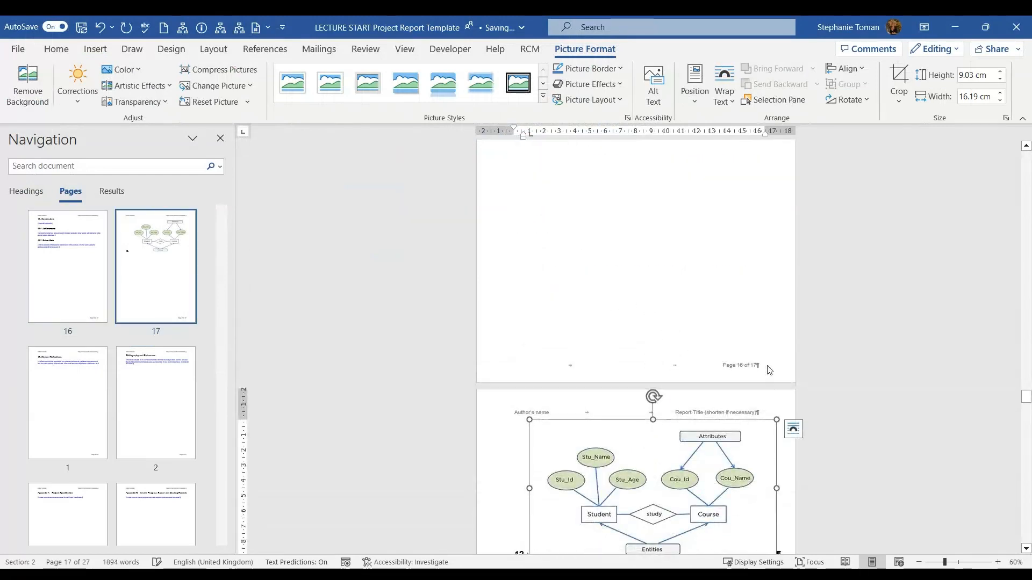
scroll(748, 317, "down", 5)
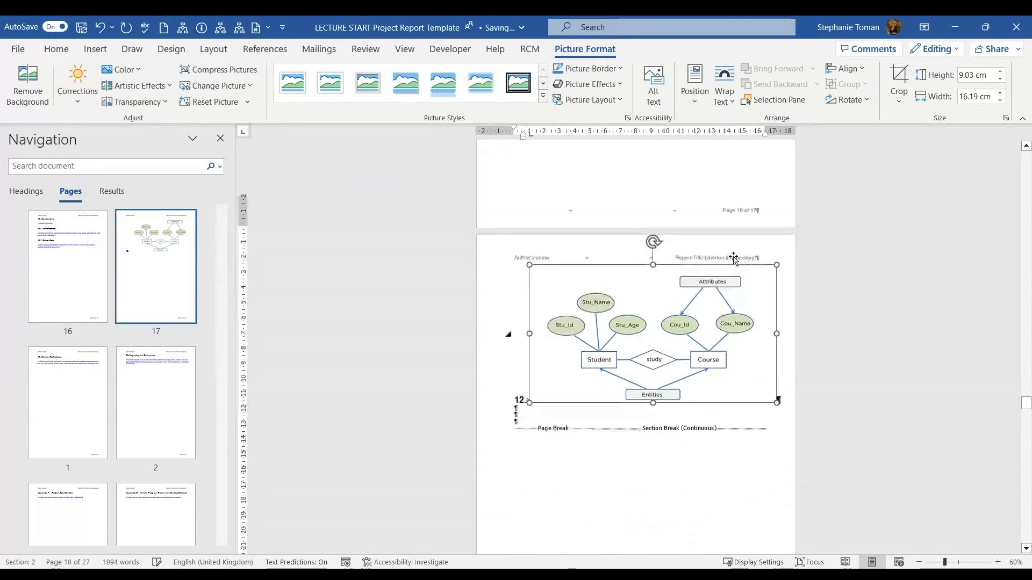
scroll(710, 279, "down", 3)
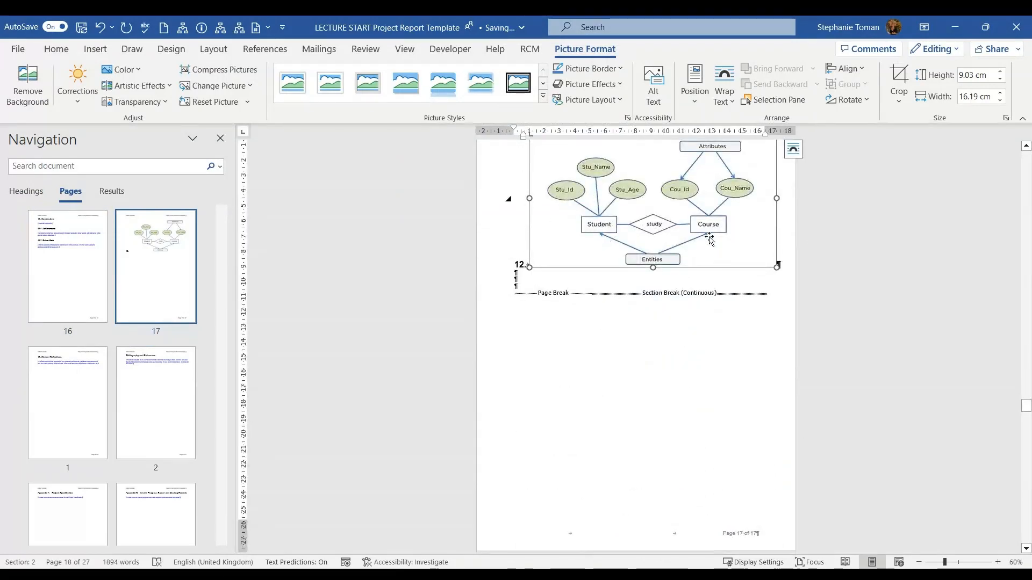
Add an empty paragraph above the diagram and remove the automatic heading number from it
scroll(710, 240, "up", 2)
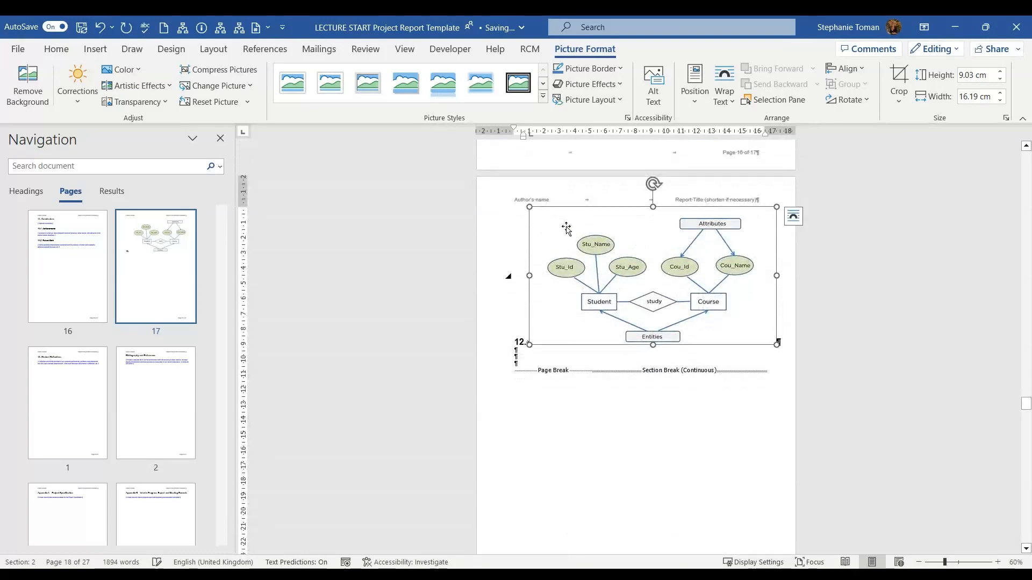
left_click(518, 221)
key("Return")
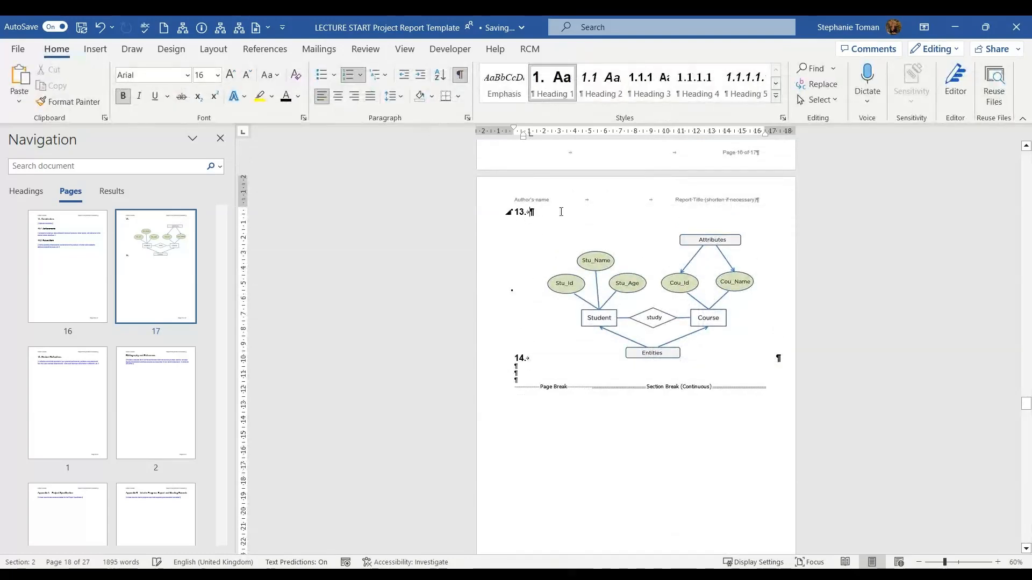
key("ctrl+z")
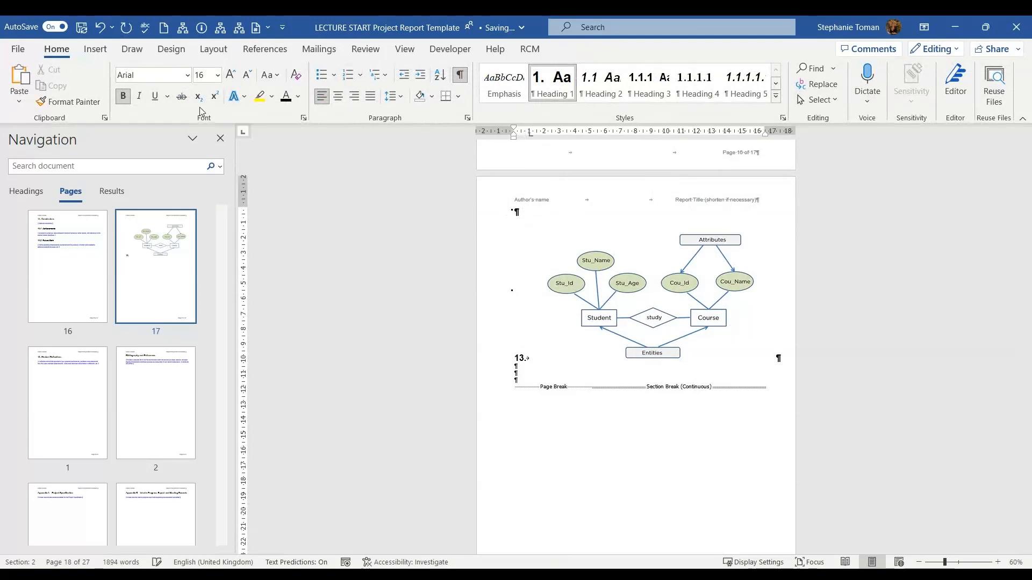
Insert a Next Page section break above the diagram, followed by a Continuous section break at the start of the diagram's page
left_click(223, 51)
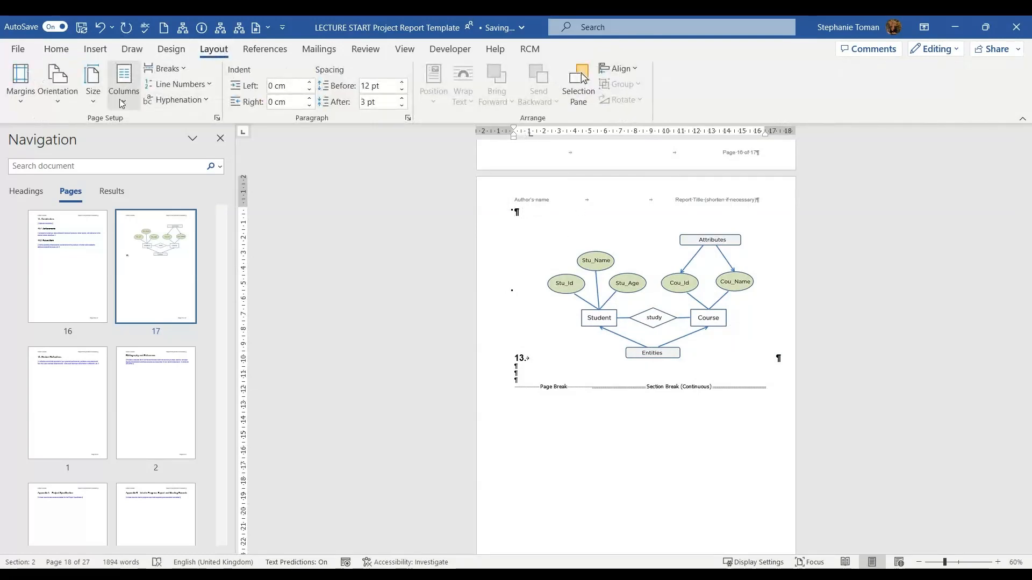
left_click(164, 68)
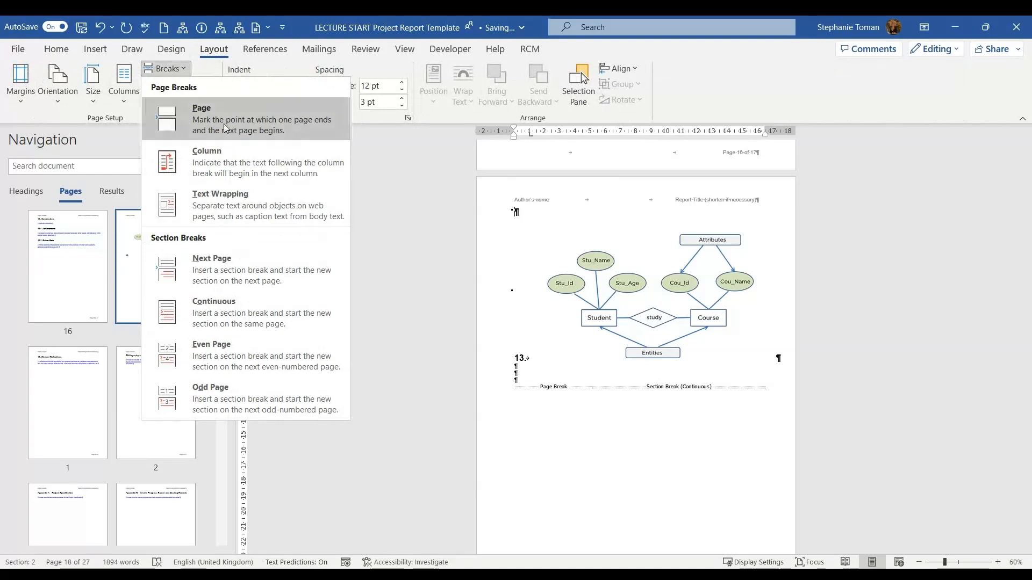
left_click(231, 272)
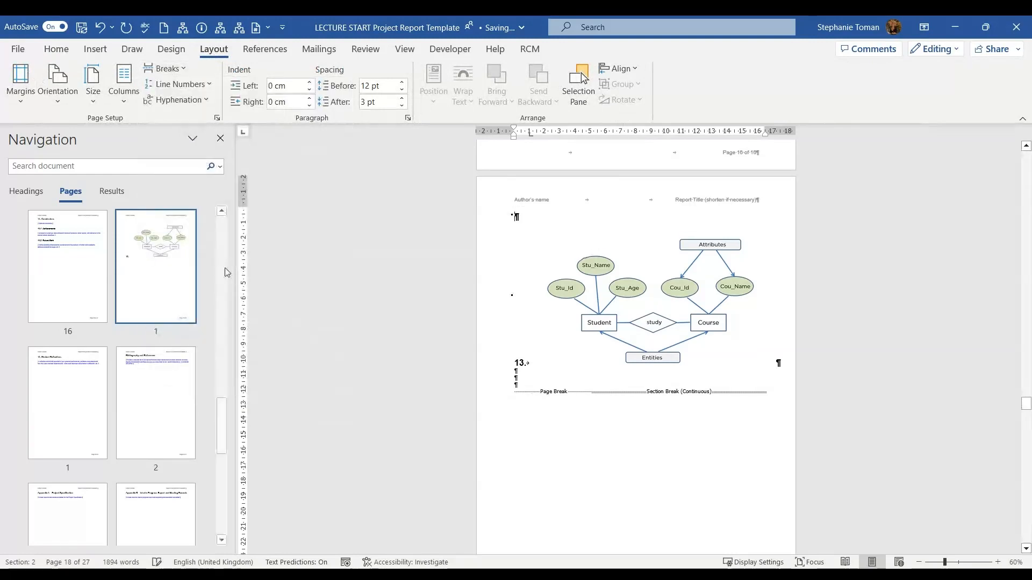
left_click(174, 70)
left_click(235, 308)
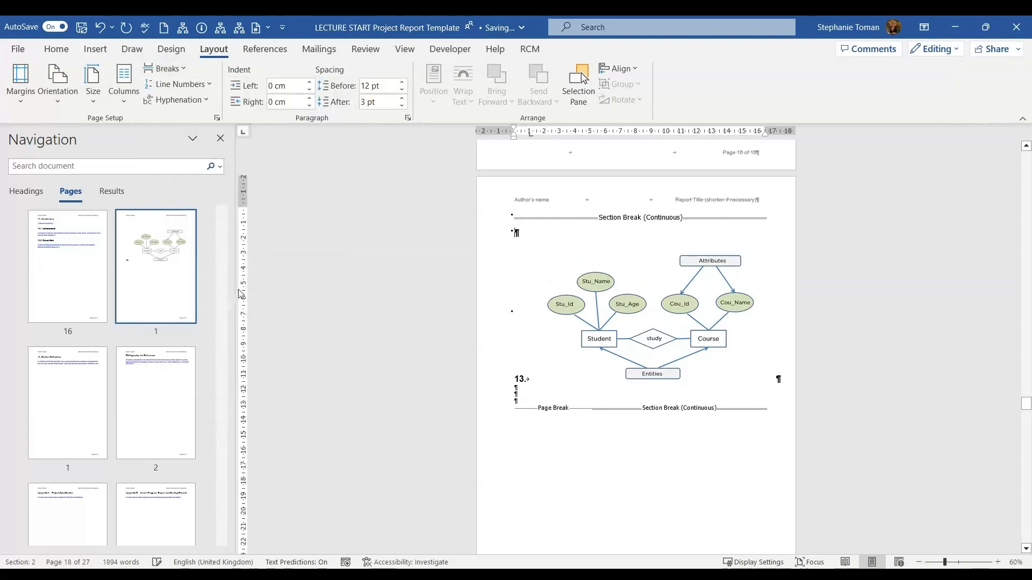
Remove the heading number from the diagram's paragraph and add four empty paragraphs below the diagram
scroll(738, 483, "down", 5)
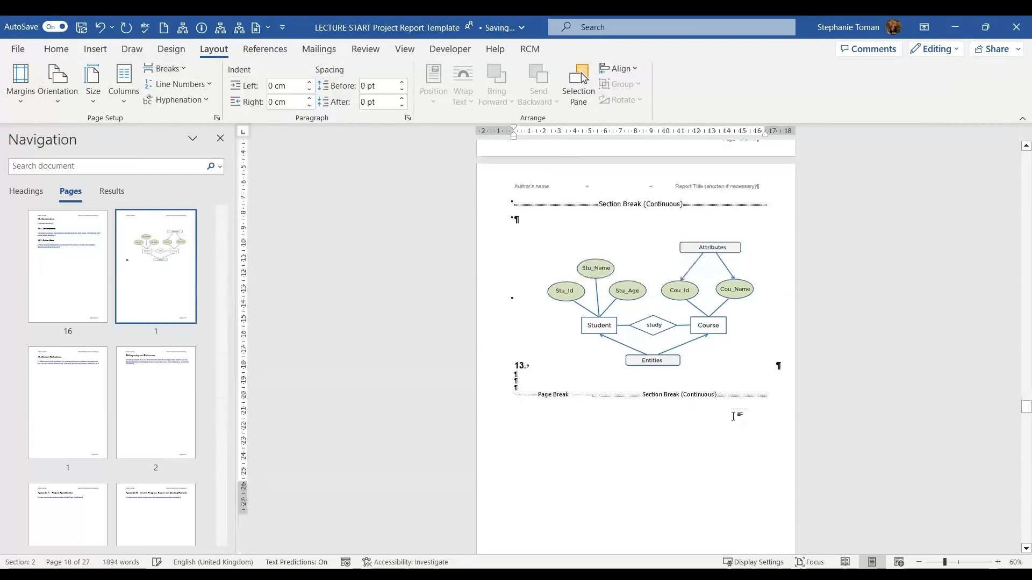
left_click(551, 168)
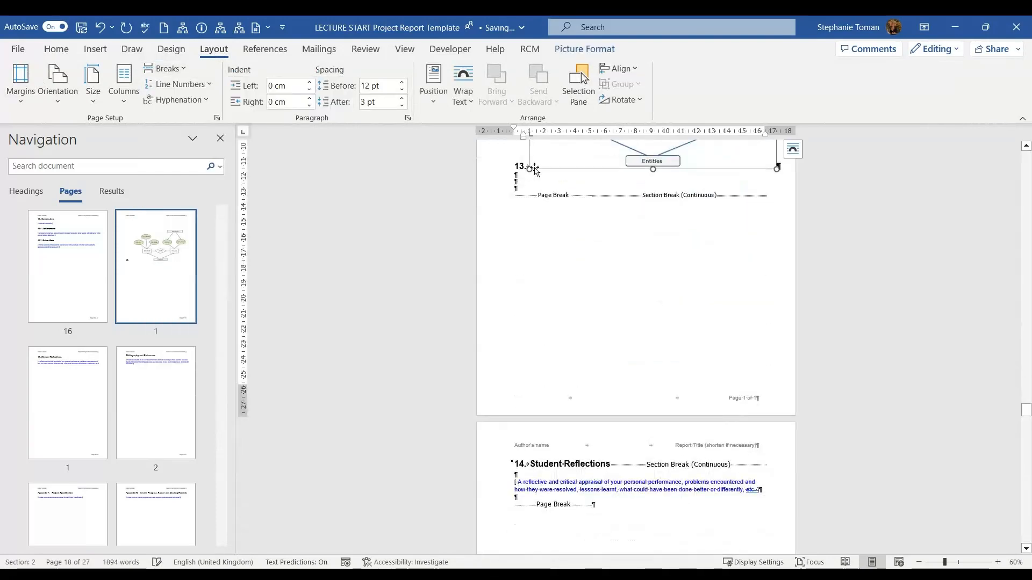
left_click(522, 172)
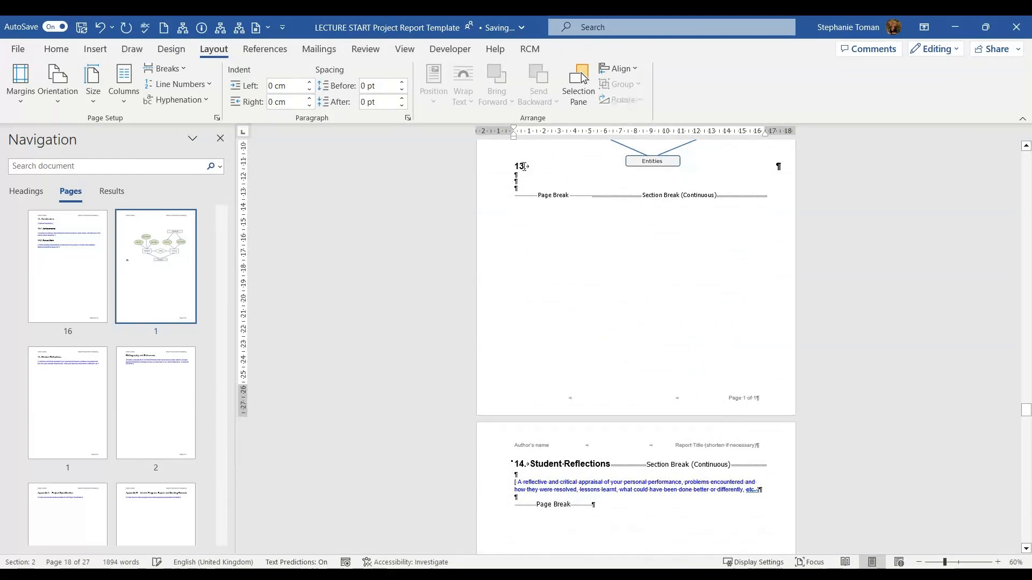
left_click(525, 167)
scroll(535, 160, "up", 3)
key("BackSpace")
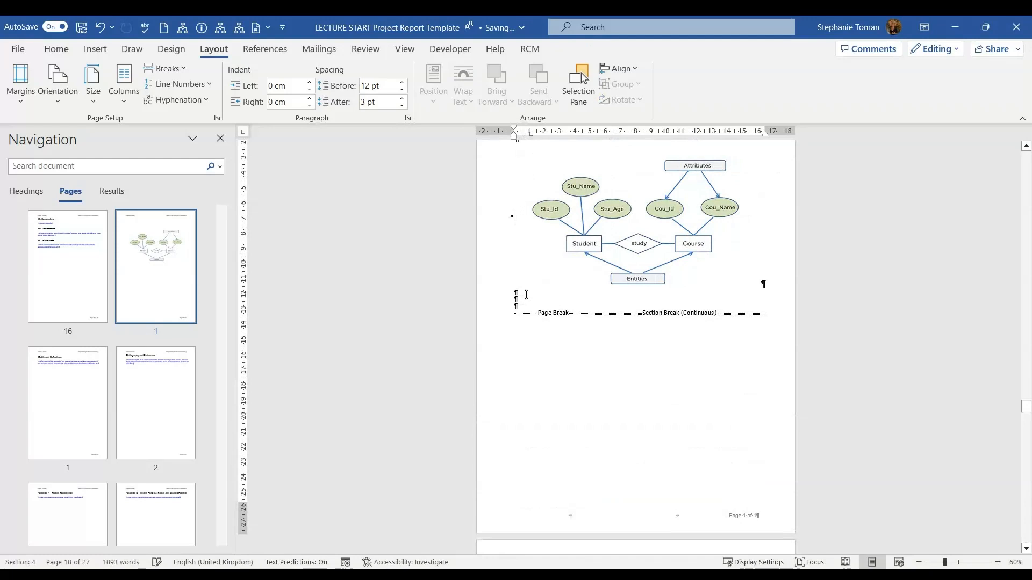
key("Return")
key("Return")
key("Return")
key("Return")
Review the section breaks and footer page numbers on the Conclusions, diagram and Student Reflections pages
scroll(555, 291, "up", 2)
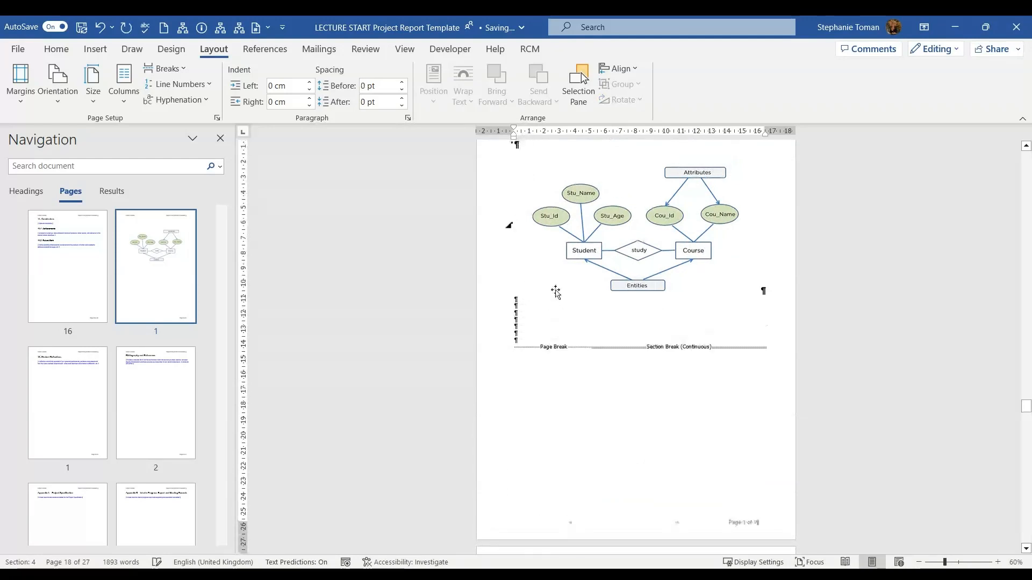
scroll(638, 281, "down", 7)
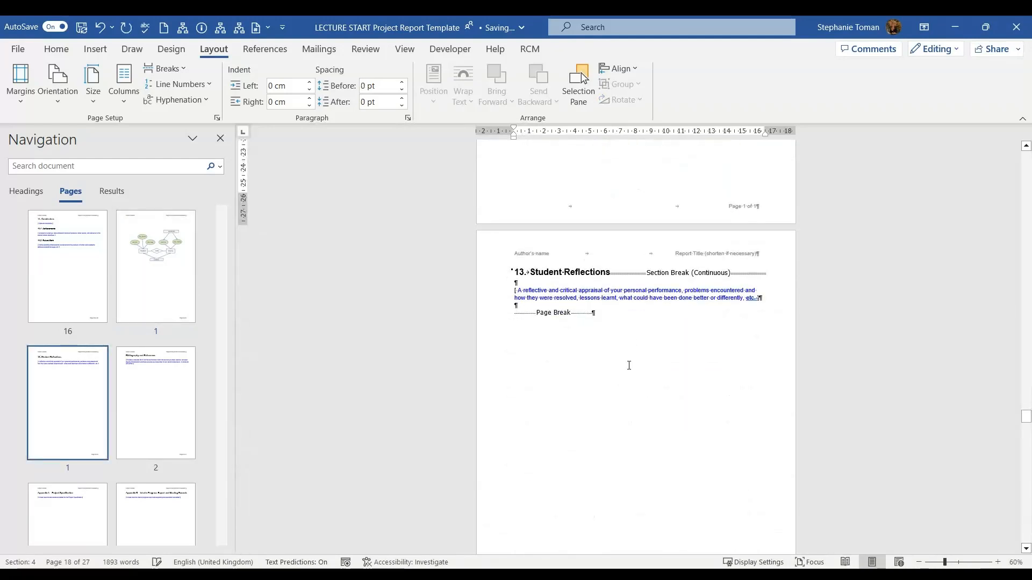
scroll(637, 355, "up", 3)
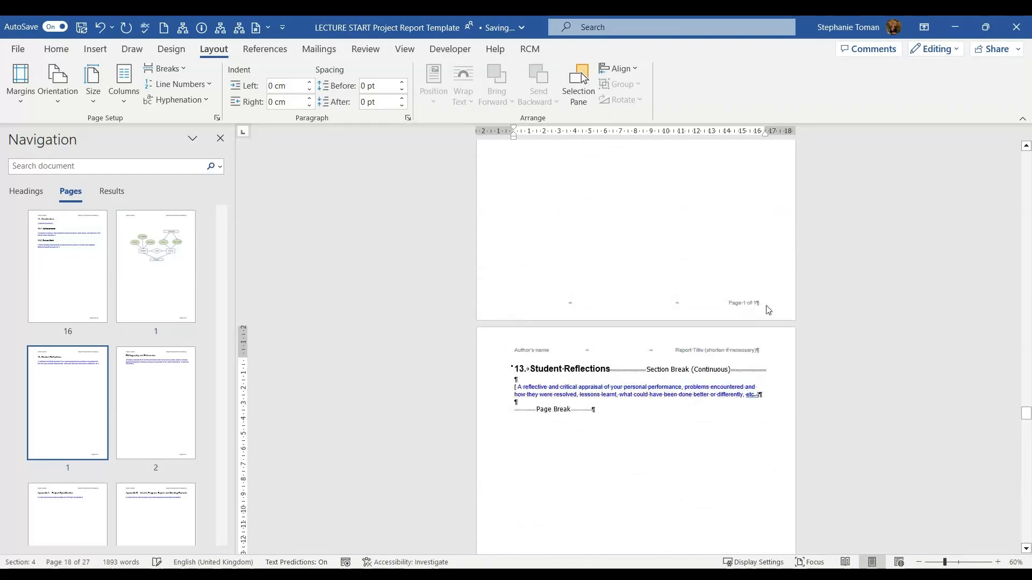
scroll(723, 410, "up", 8)
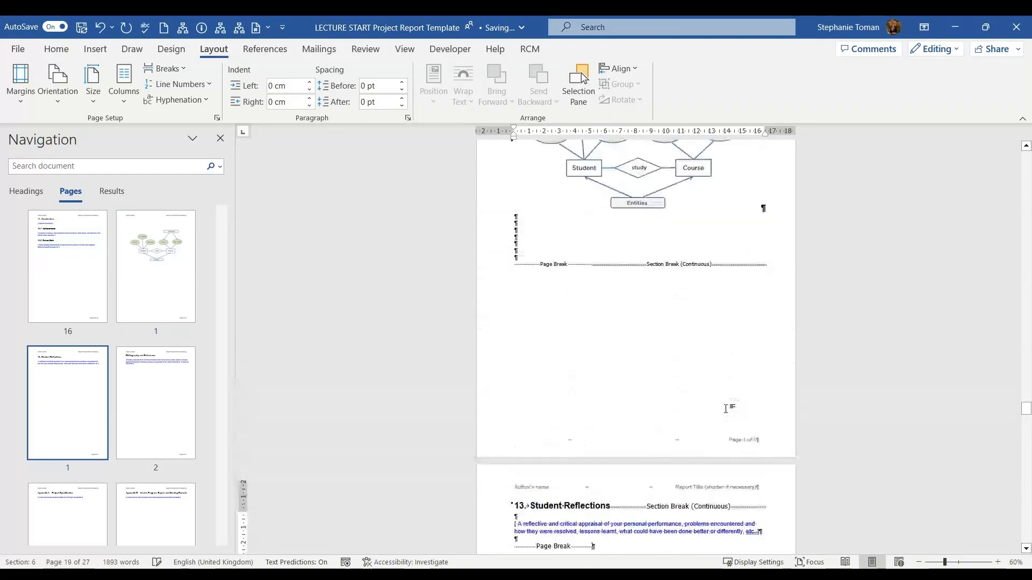
scroll(727, 409, "up", 6)
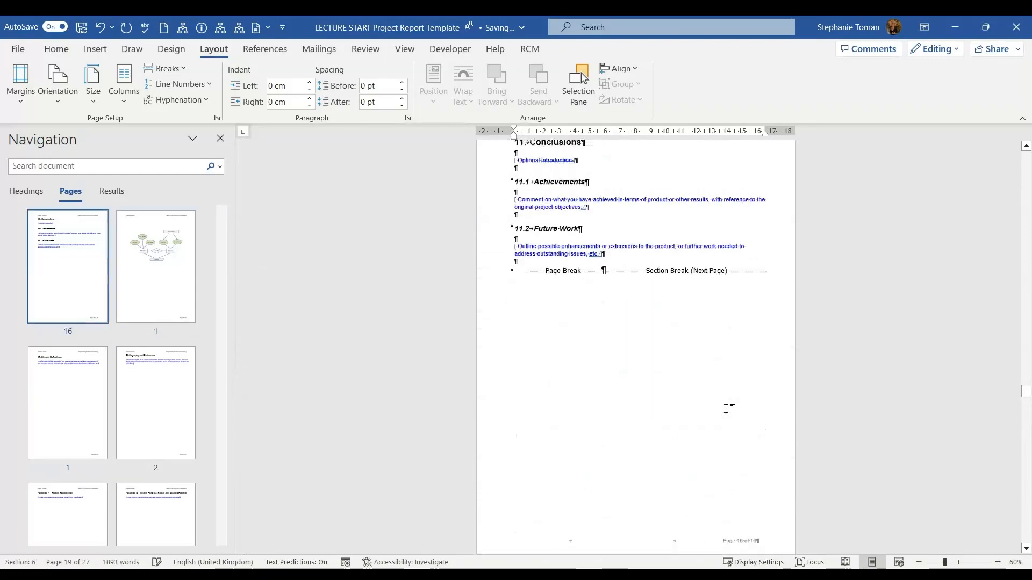
scroll(734, 453, "down", 2)
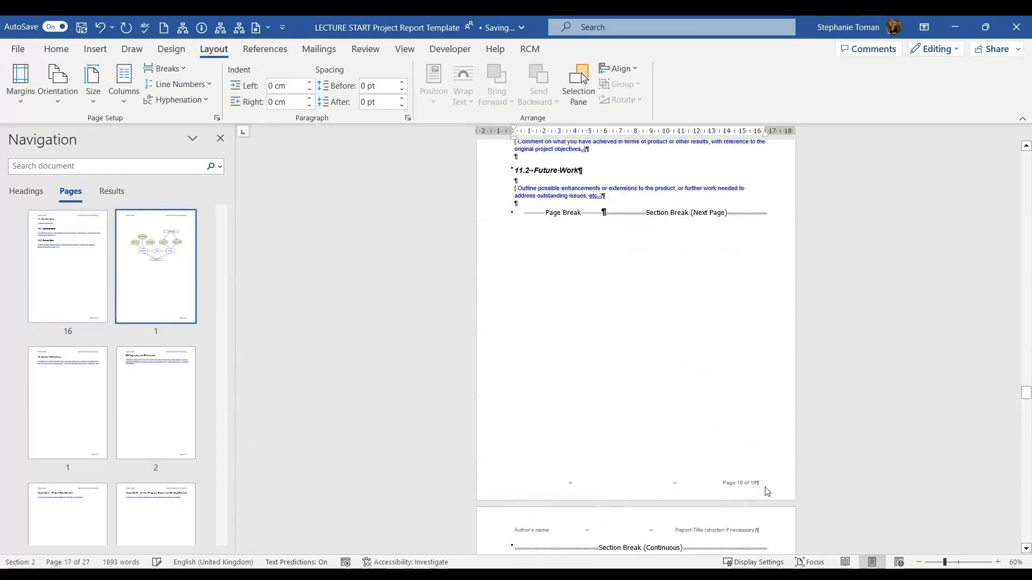
scroll(723, 406, "up", 3)
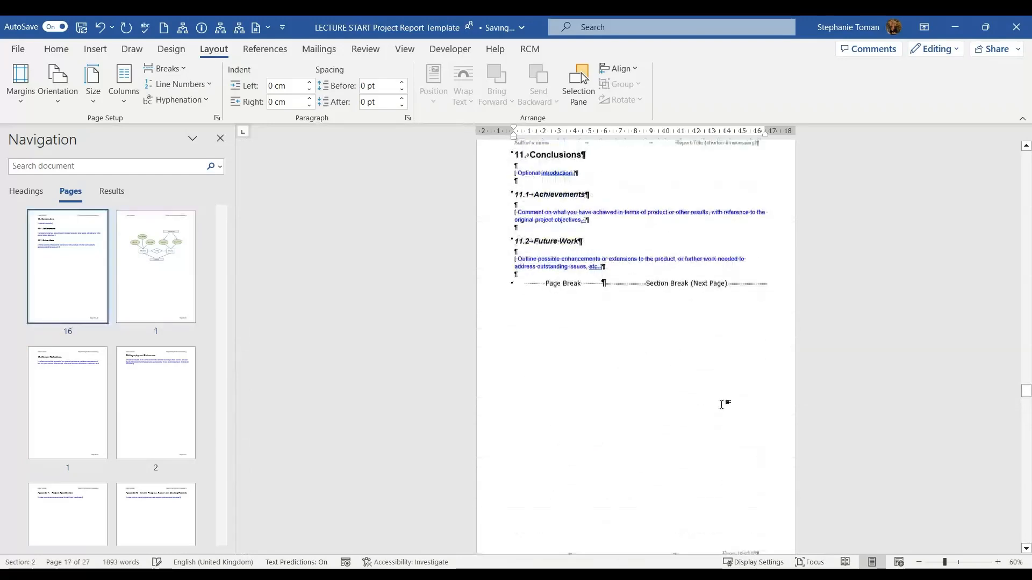
scroll(722, 405, "down", 3)
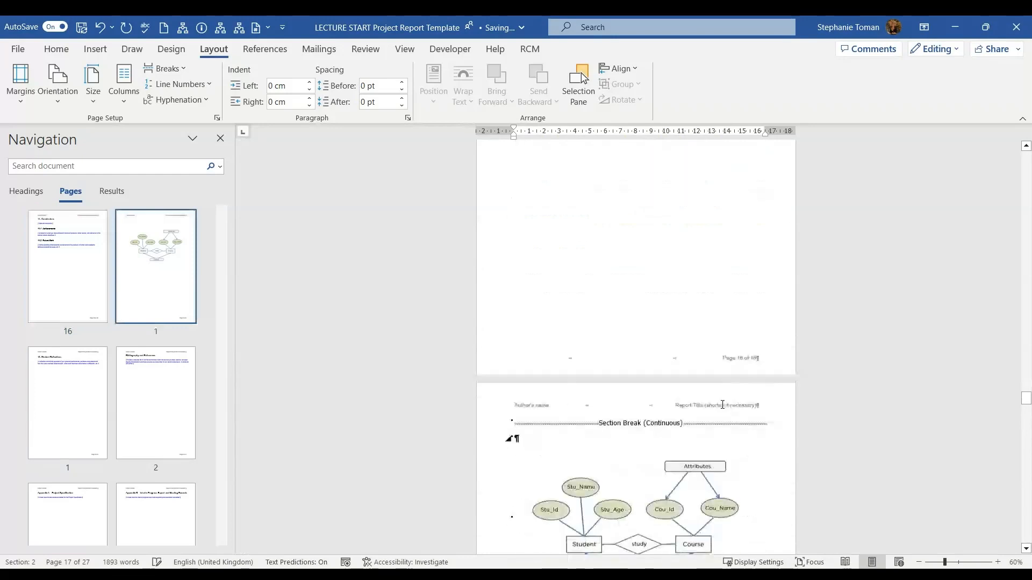
Set the section that contains the diagram to landscape orientation
left_click(511, 412)
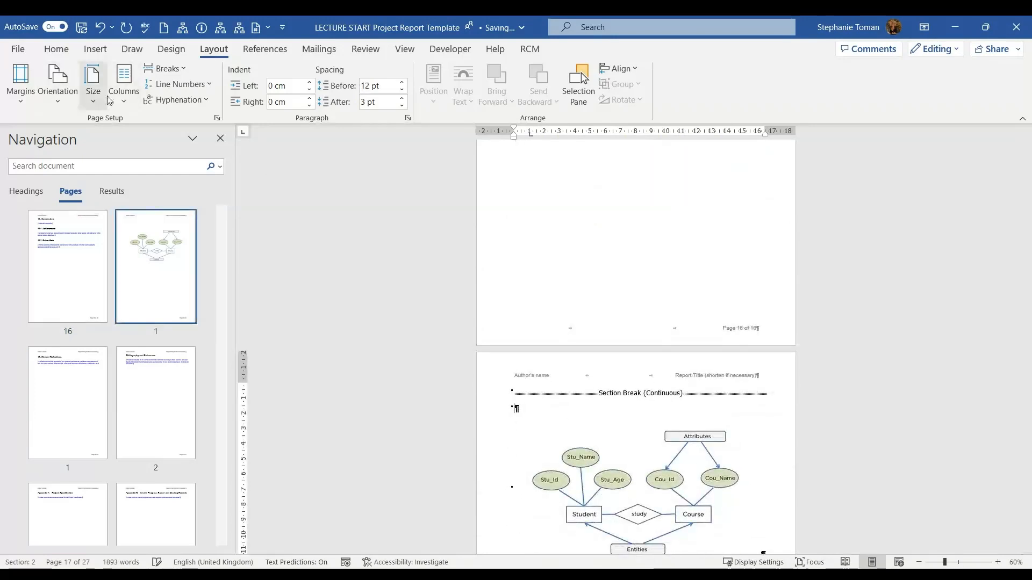
left_click(58, 86)
left_click(84, 164)
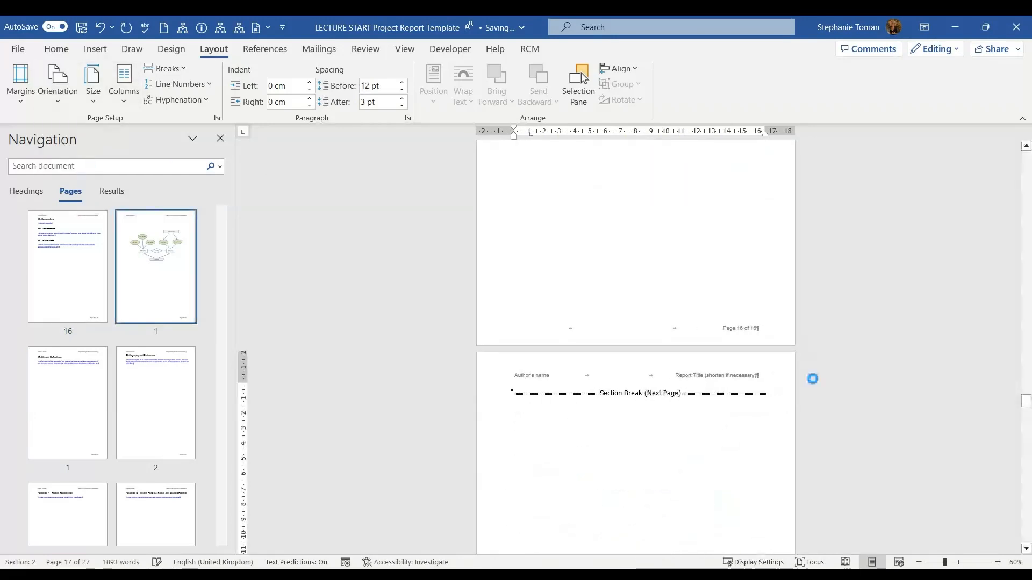
Delete the extra section break on the blank portrait page between Conclusions and the diagram
scroll(902, 394, "down", 5)
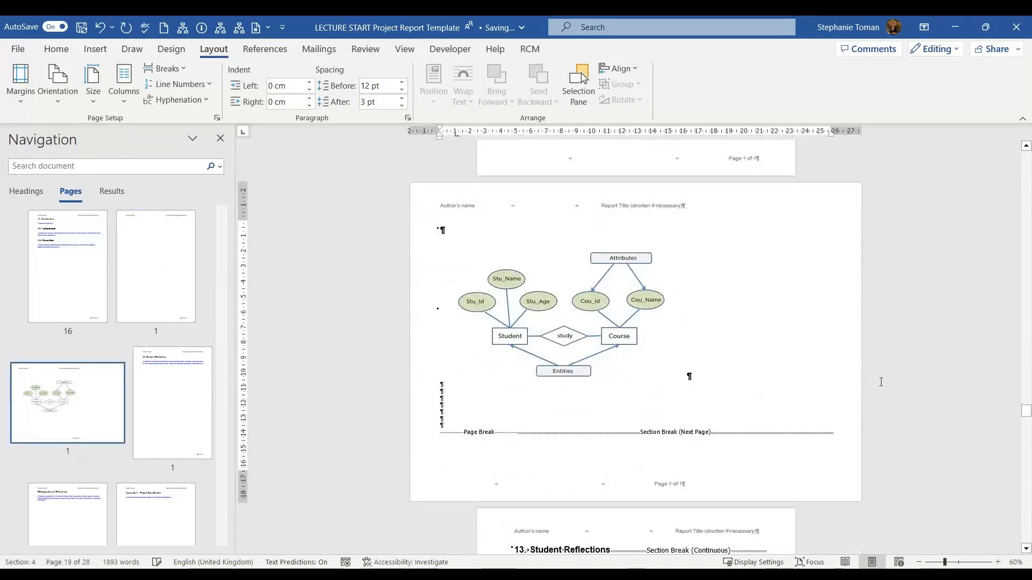
scroll(881, 383, "up", 6)
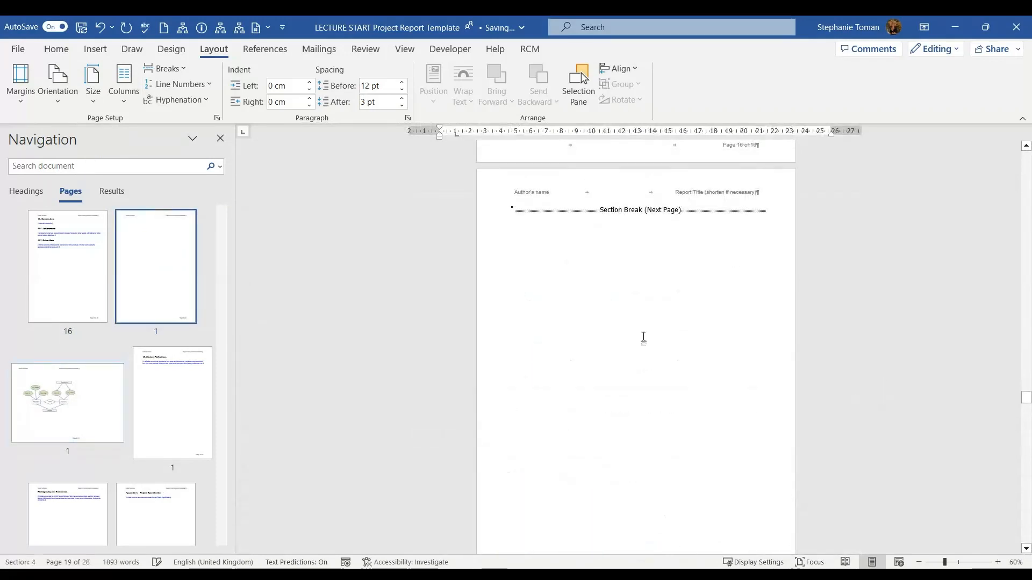
left_click(514, 209)
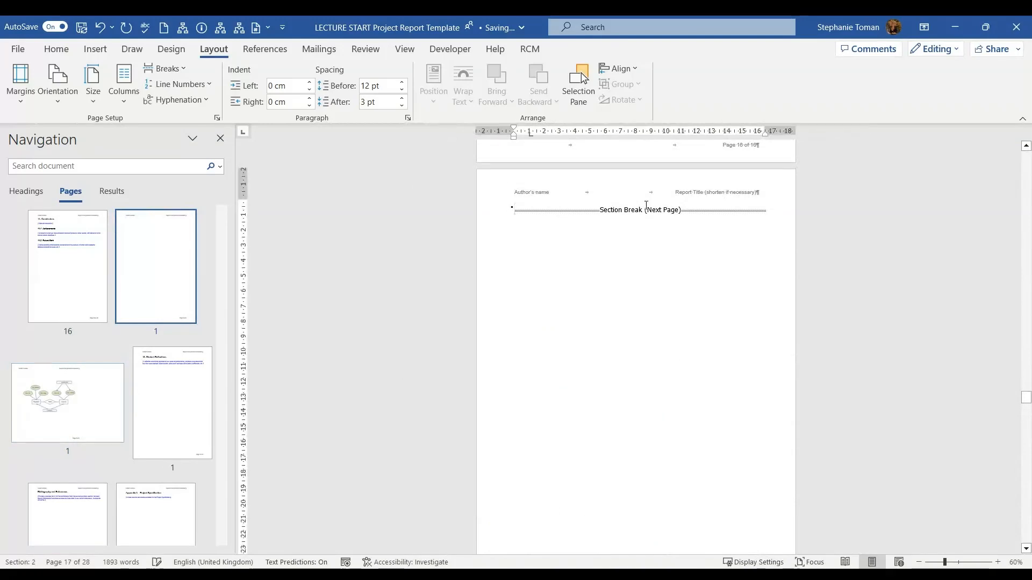
key("Delete")
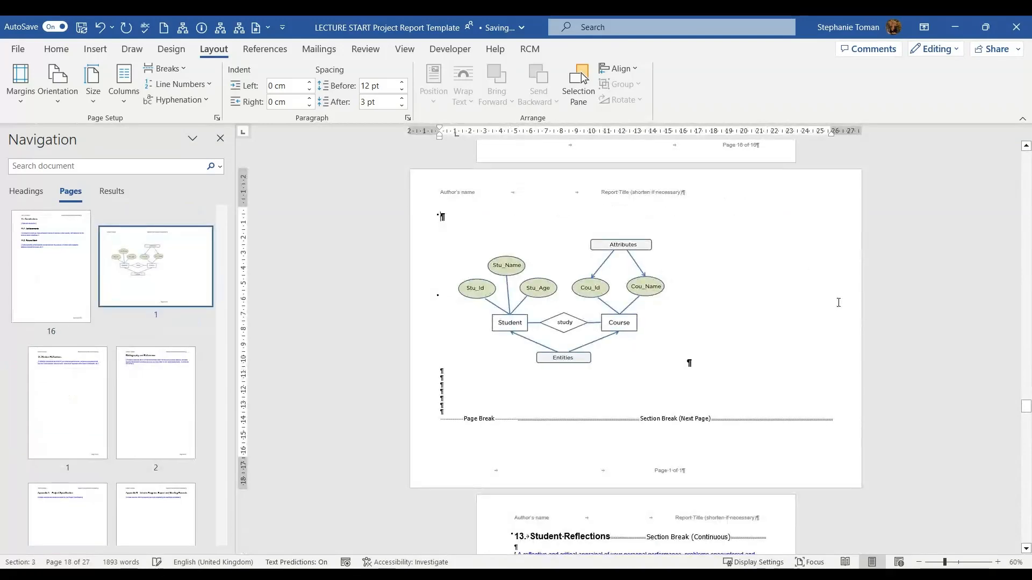
Check the pages around the landscape diagram and delete the Continuous section break after the Student Reflections heading
scroll(816, 285, "up", 10)
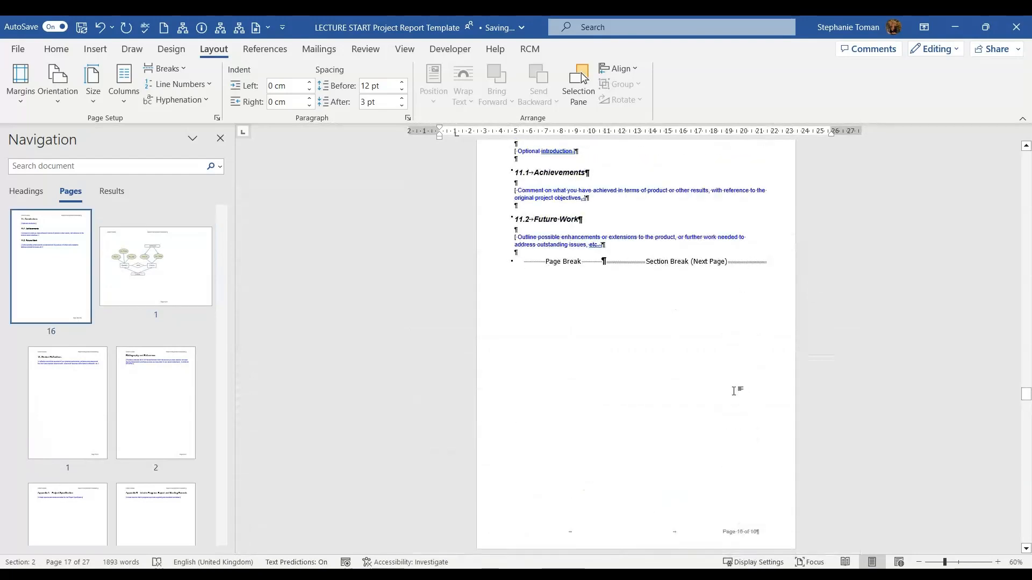
scroll(733, 391, "down", 6)
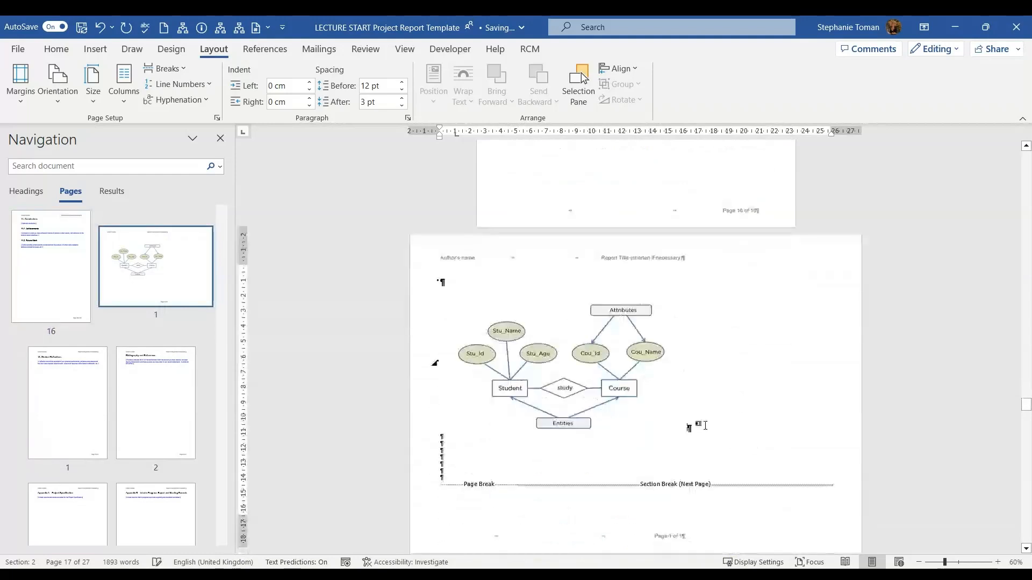
scroll(726, 425, "down", 5)
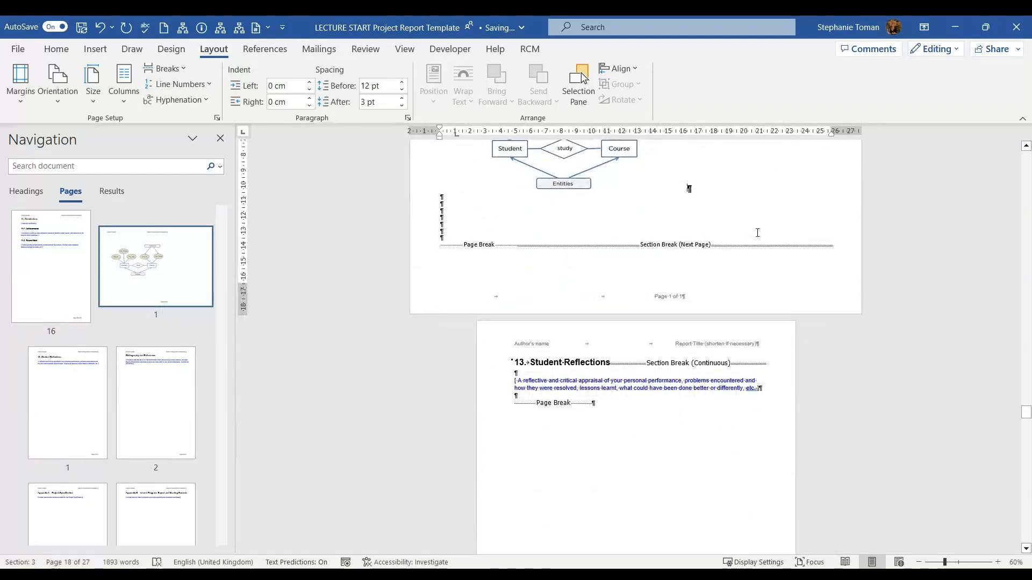
left_click(611, 363)
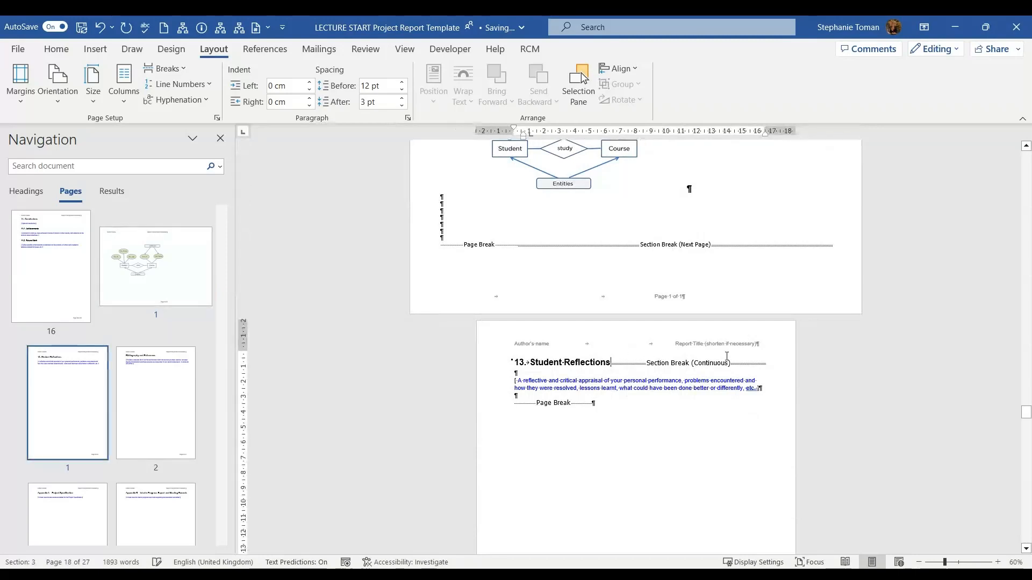
key("Delete")
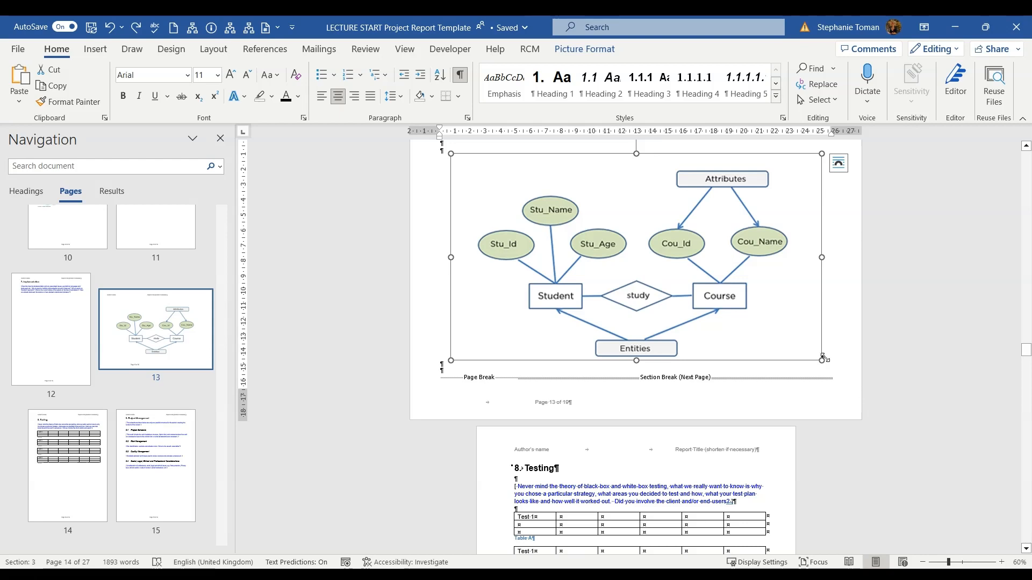
Enlarge the diagram on the landscape page until the page break spills onto a new page, and hide the formatting marks
mouse_move(821, 359)
left_mouse_down()
mouse_move(834, 389)
mouse_move(822, 373)
left_mouse_up()
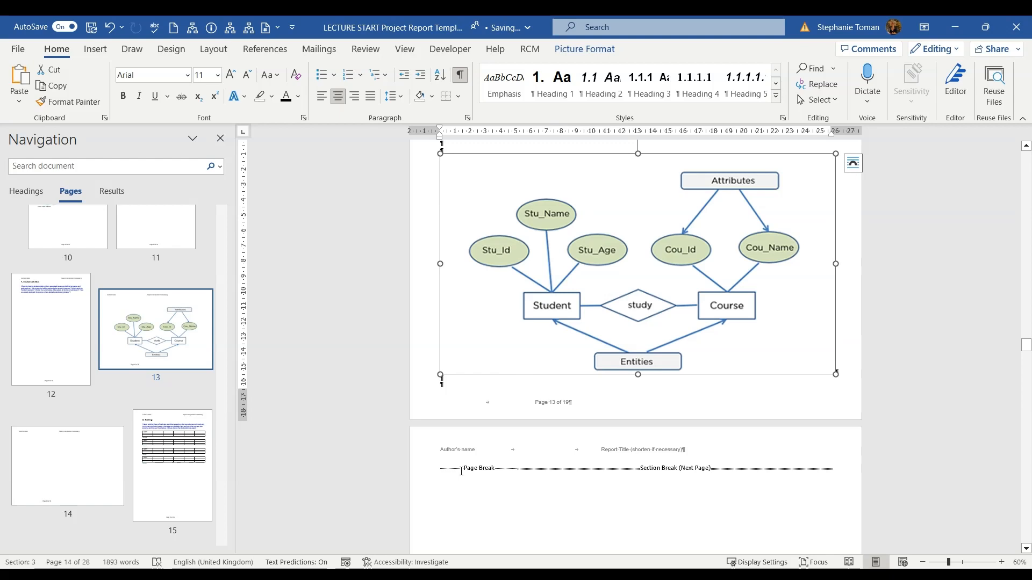
left_click(459, 74)
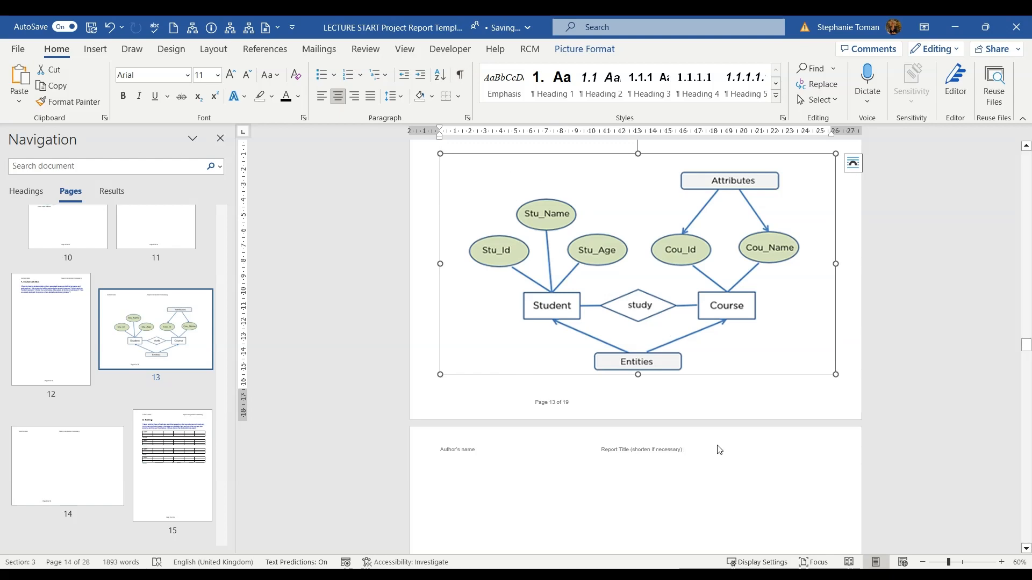
Shrink the diagram slightly to eliminate the blank landscape page before the Testing chapter
scroll(737, 466, "down", 6)
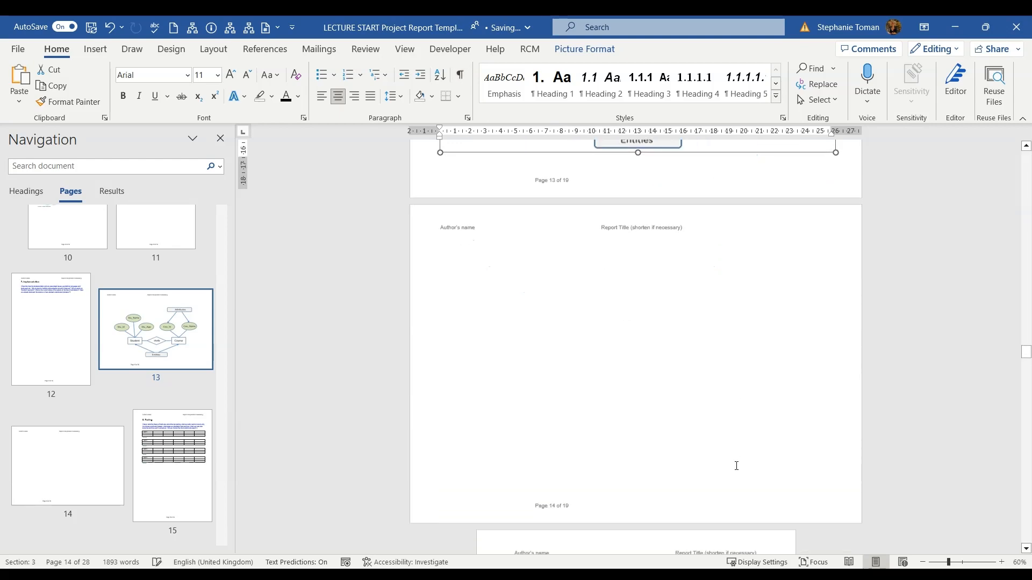
scroll(737, 466, "up", 3)
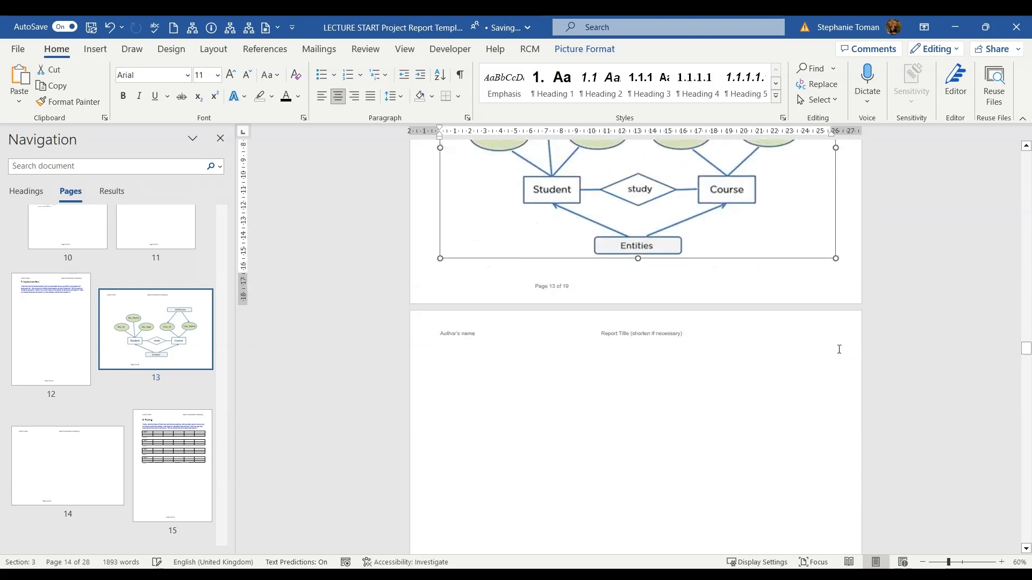
left_click_drag(837, 260, 818, 230)
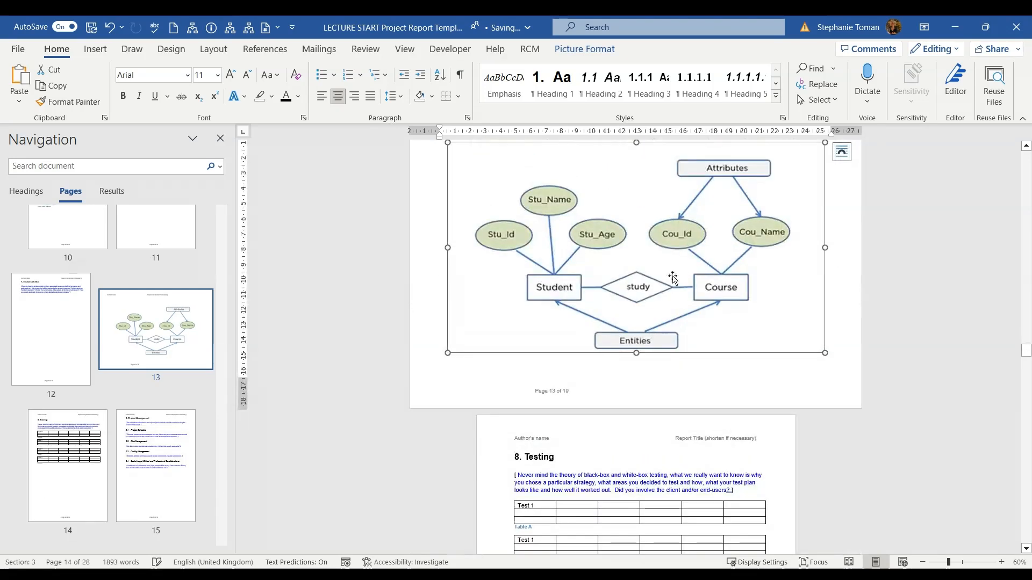
Show the formatting marks and add a tab before the page number in the landscape page's footer to centre it
left_click(459, 74)
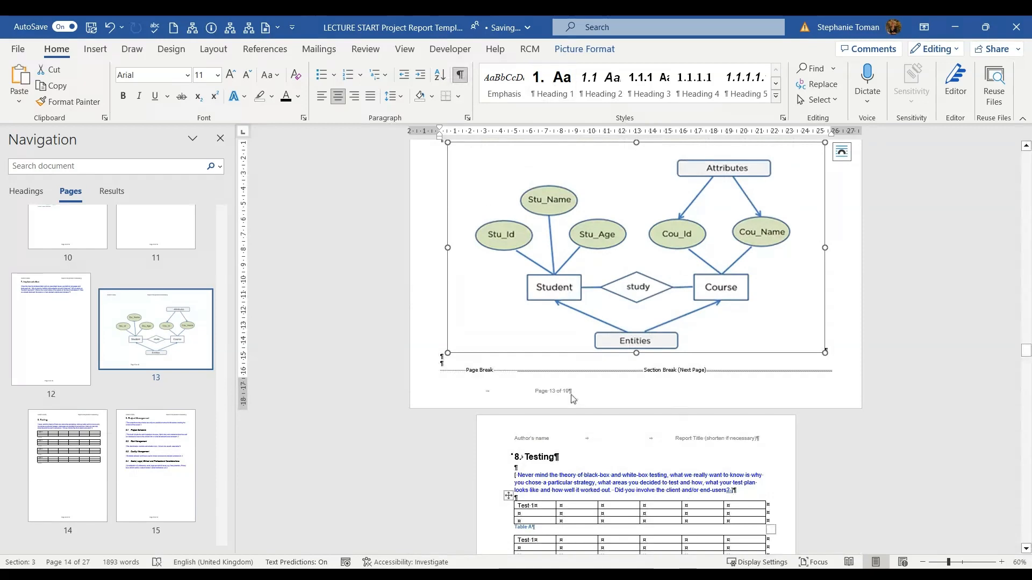
double_click(573, 398)
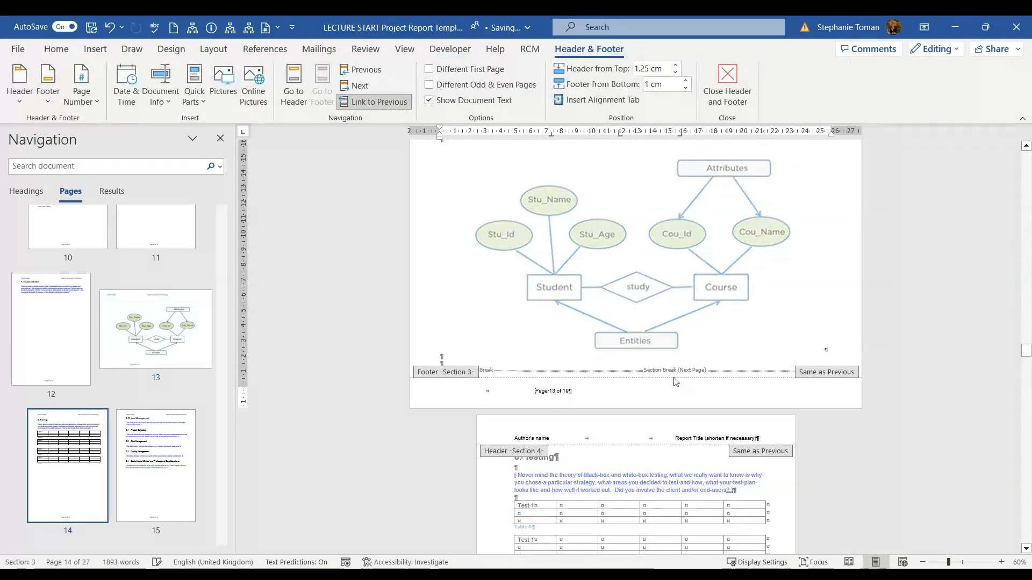
left_click(639, 397)
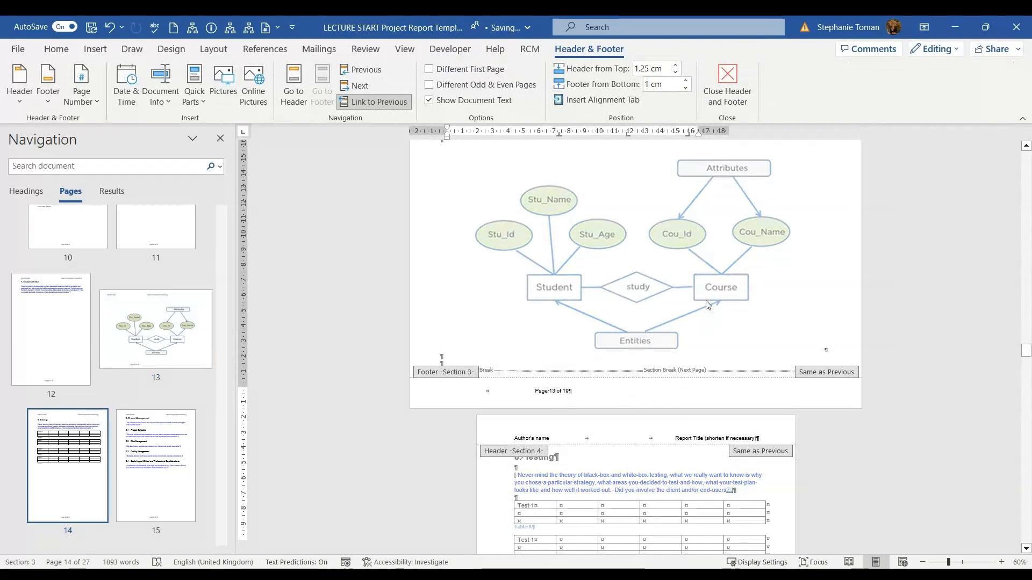
key("Tab")
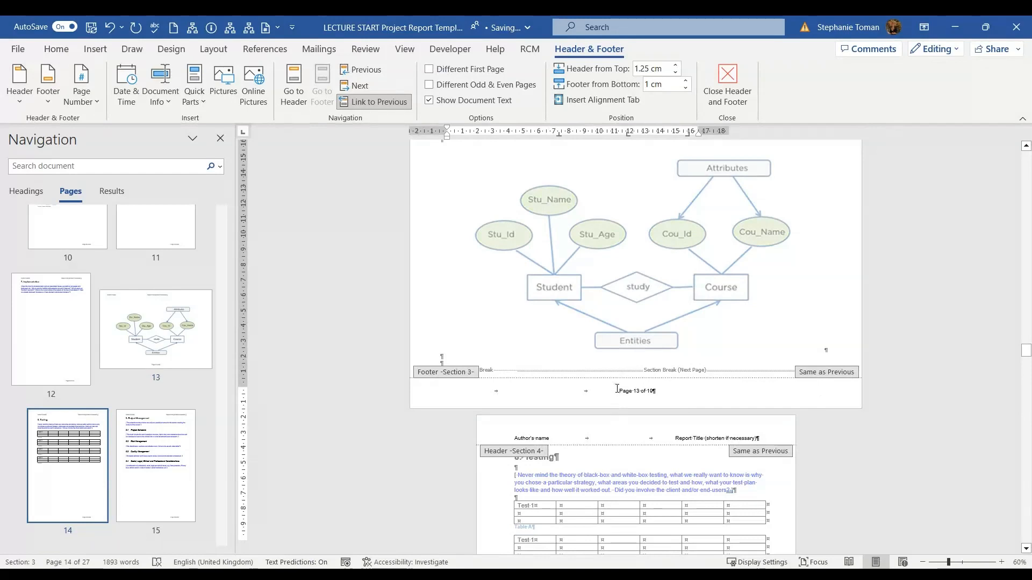
left_click(677, 388)
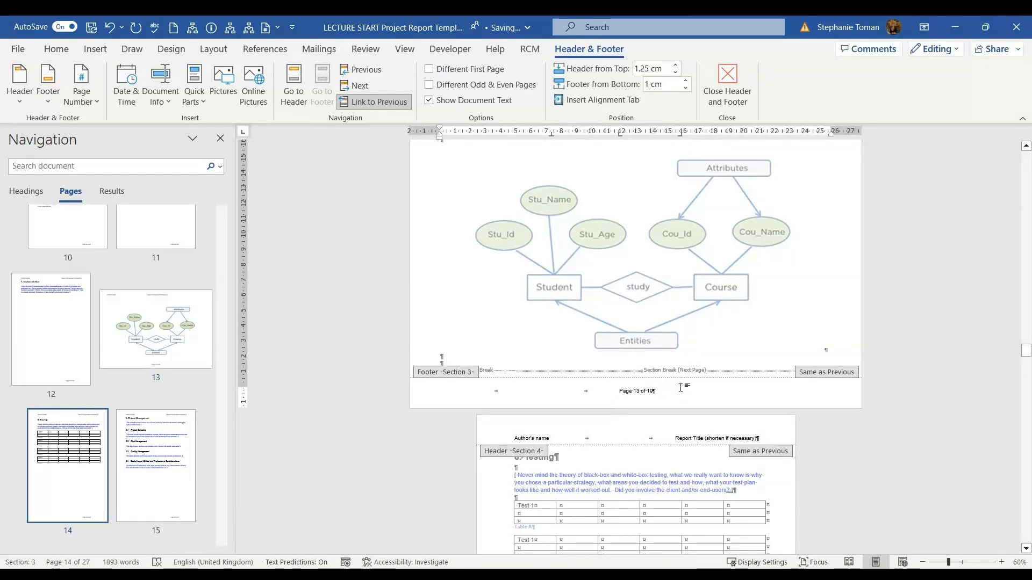
double_click(776, 282)
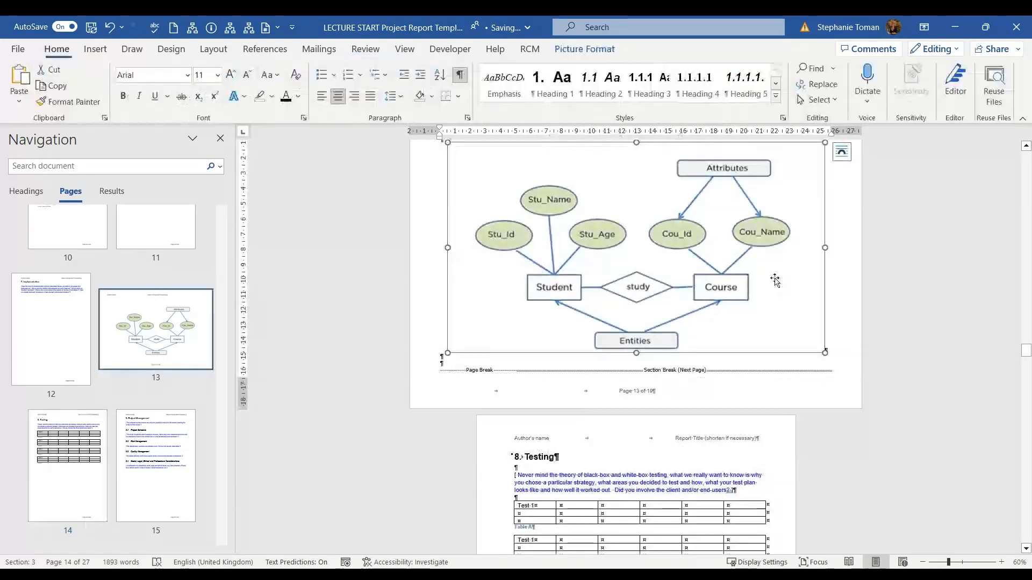